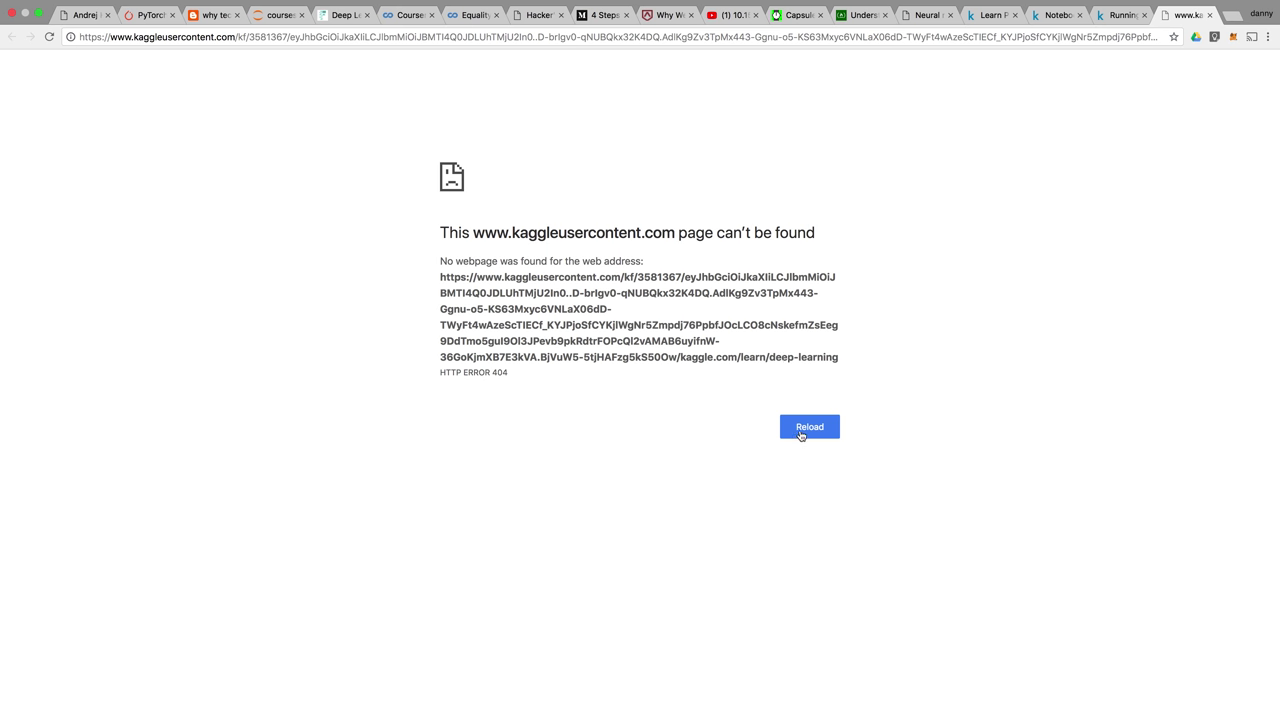
Try to reload the missing page and open the notebook's Deep Learning Course link, closing the failed pages and returning to the notebook.
click(826, 428)
click(1120, 15)
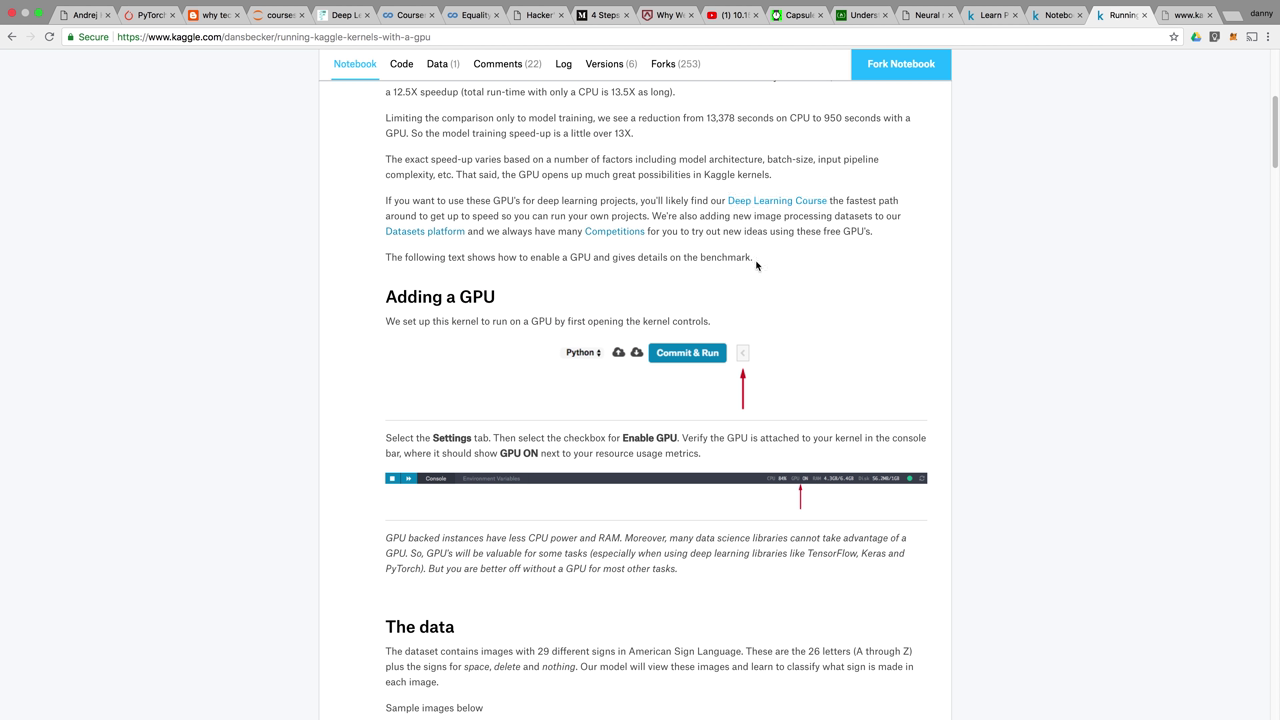
click(767, 204)
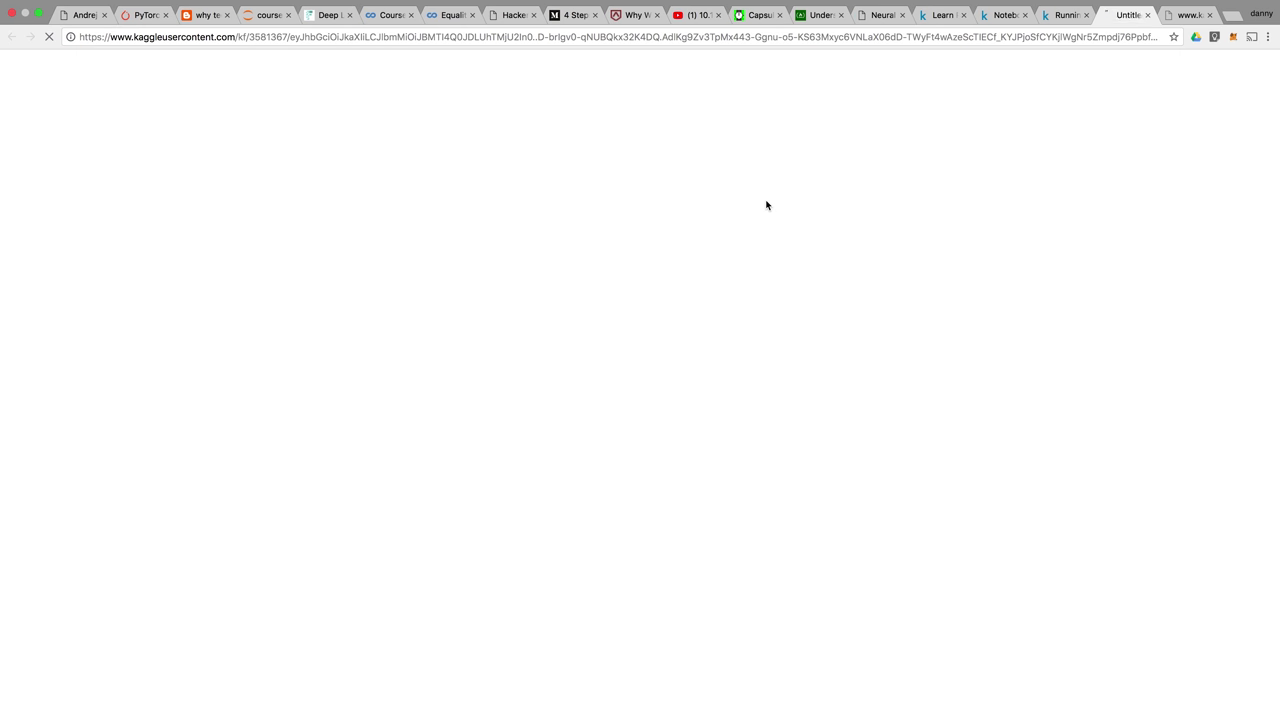
click(1148, 15)
click(1148, 15)
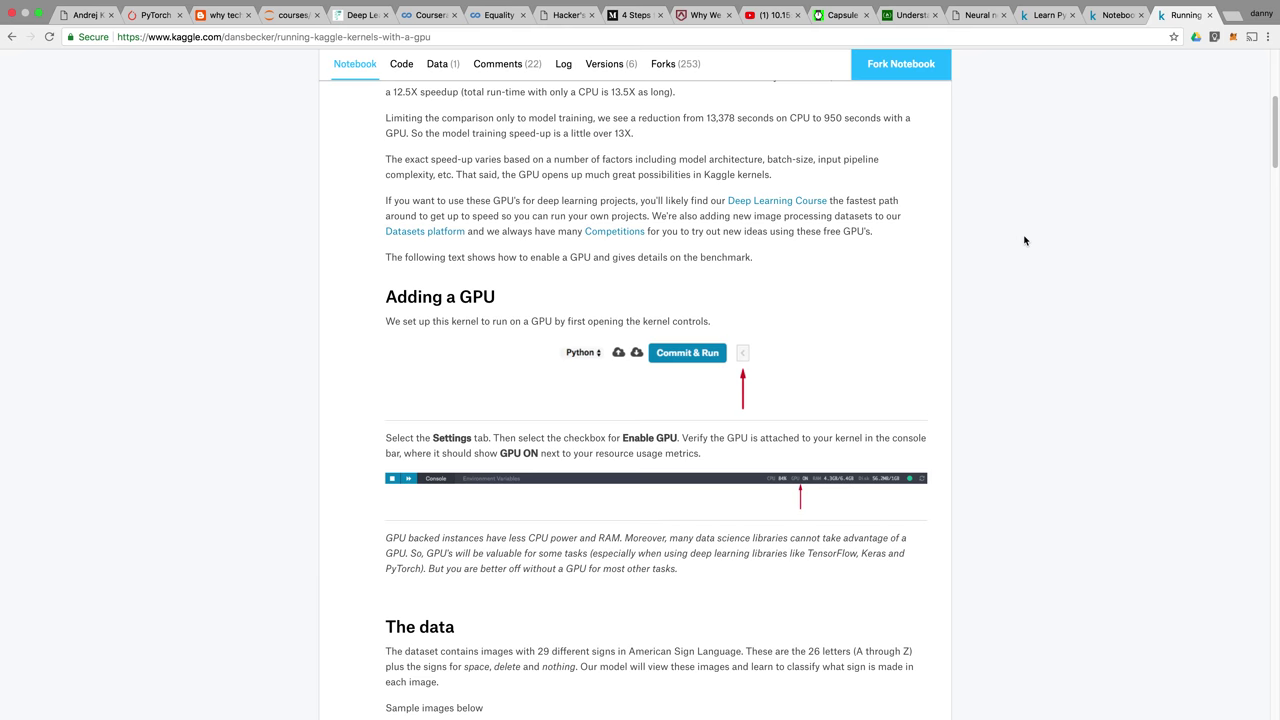
Read the notebook's Adding a GPU instructions, from the kernel controls and Enable GPU setting down to The data section.
scroll(1024, 240, down, 1)
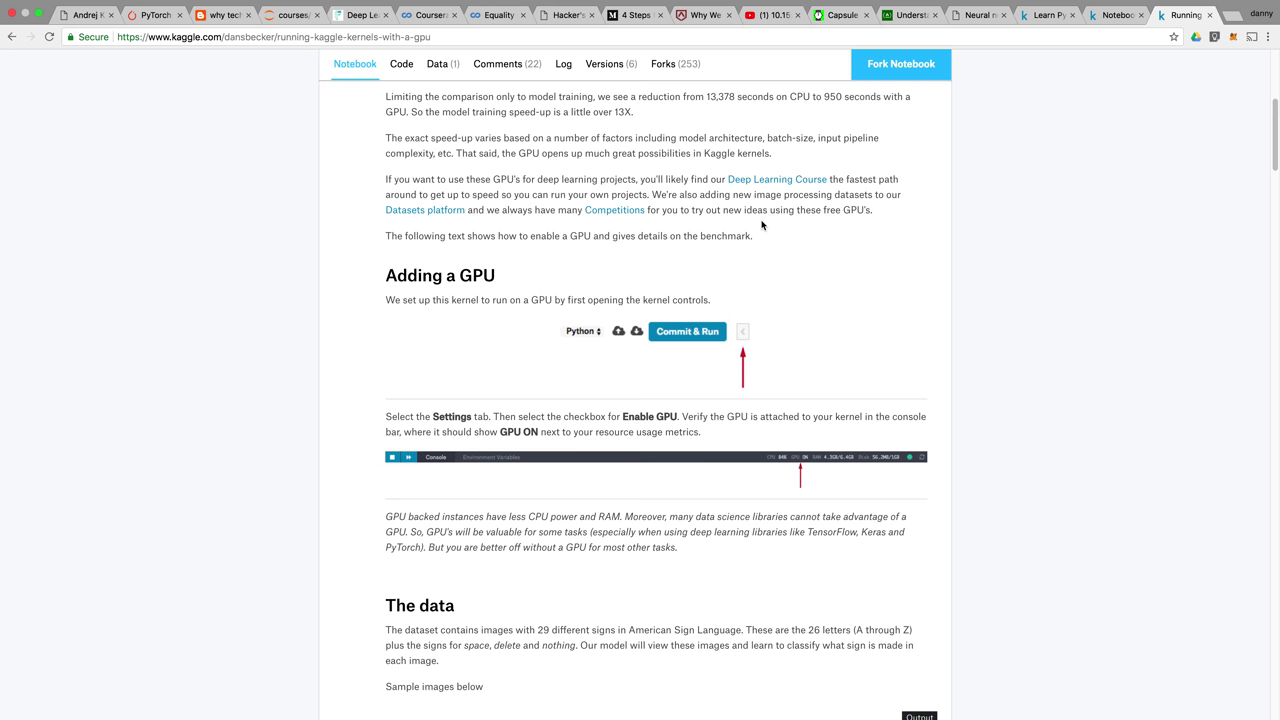
scroll(690, 235, down, 2)
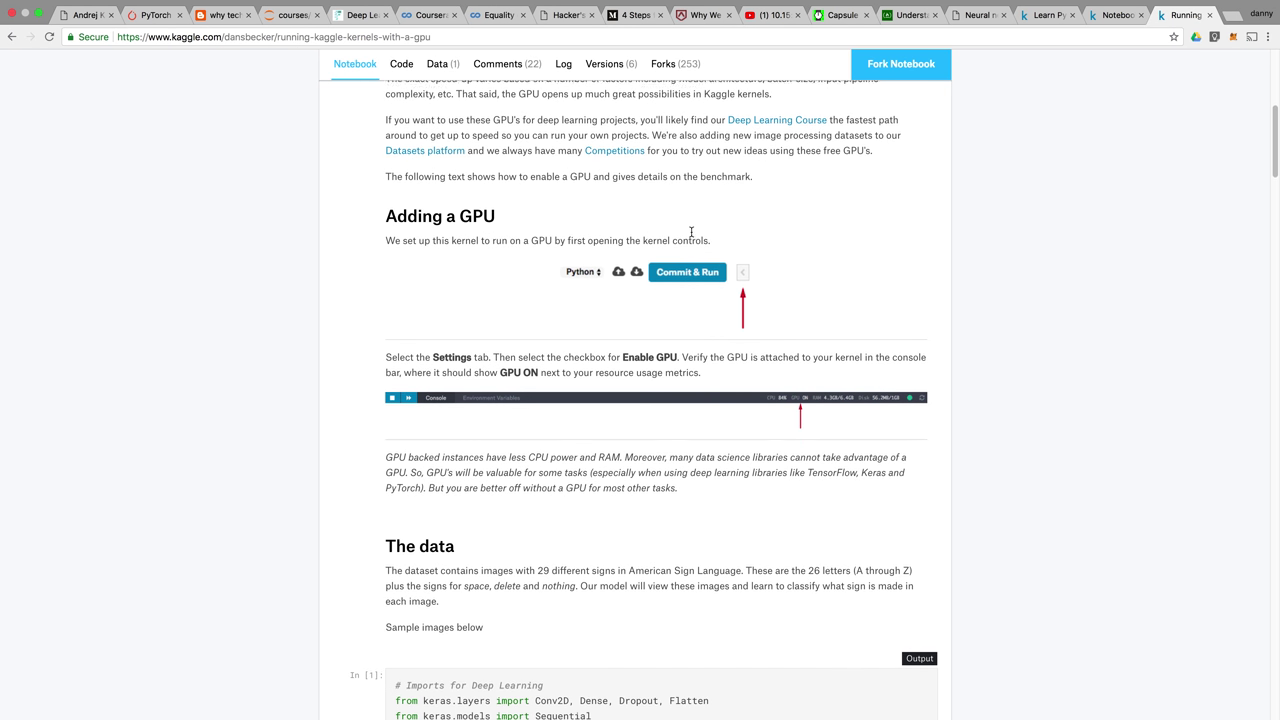
scroll(690, 232, down, 1)
scroll(690, 232, down, 1)
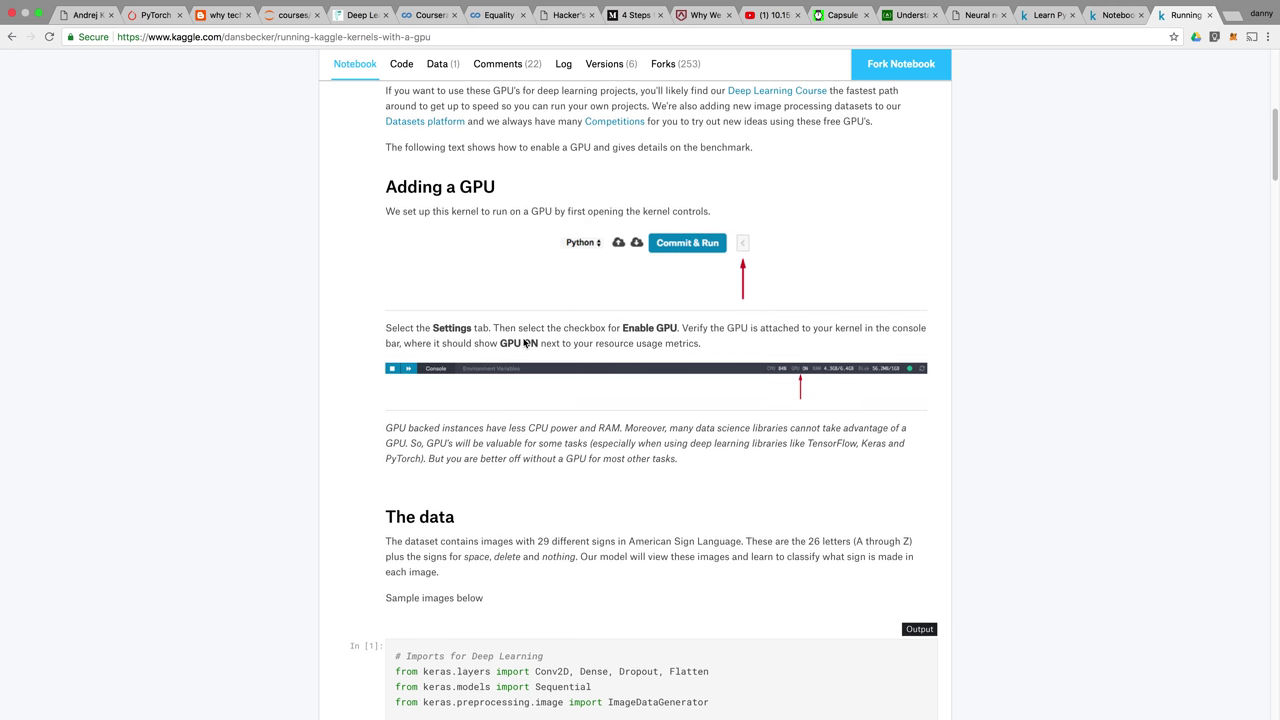
scroll(525, 343, down, 3)
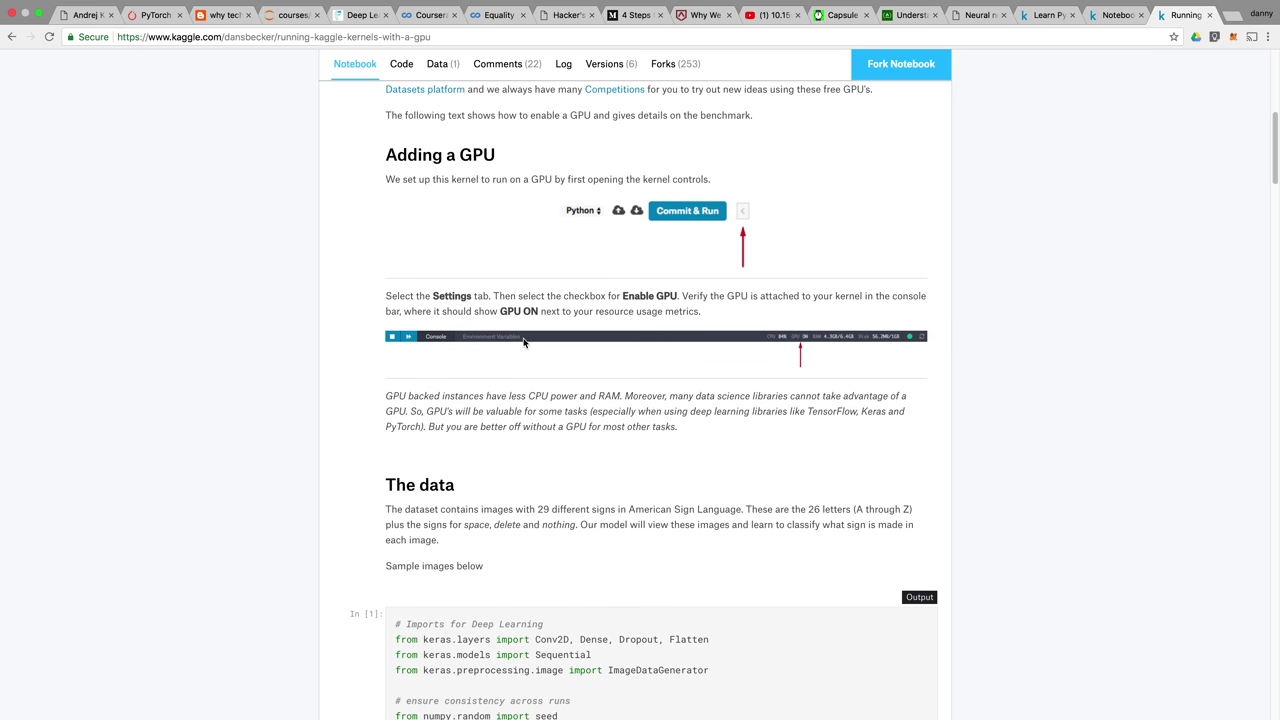
scroll(666, 314, down, 10)
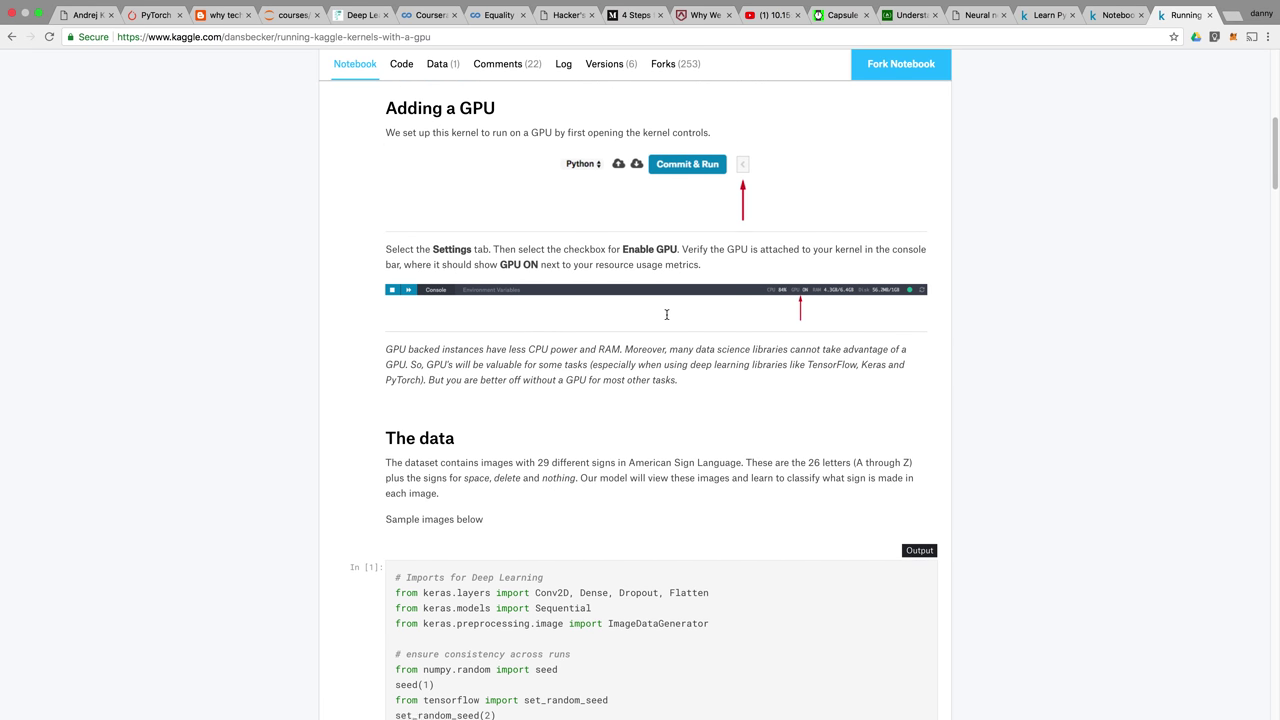
scroll(666, 314, down, 1)
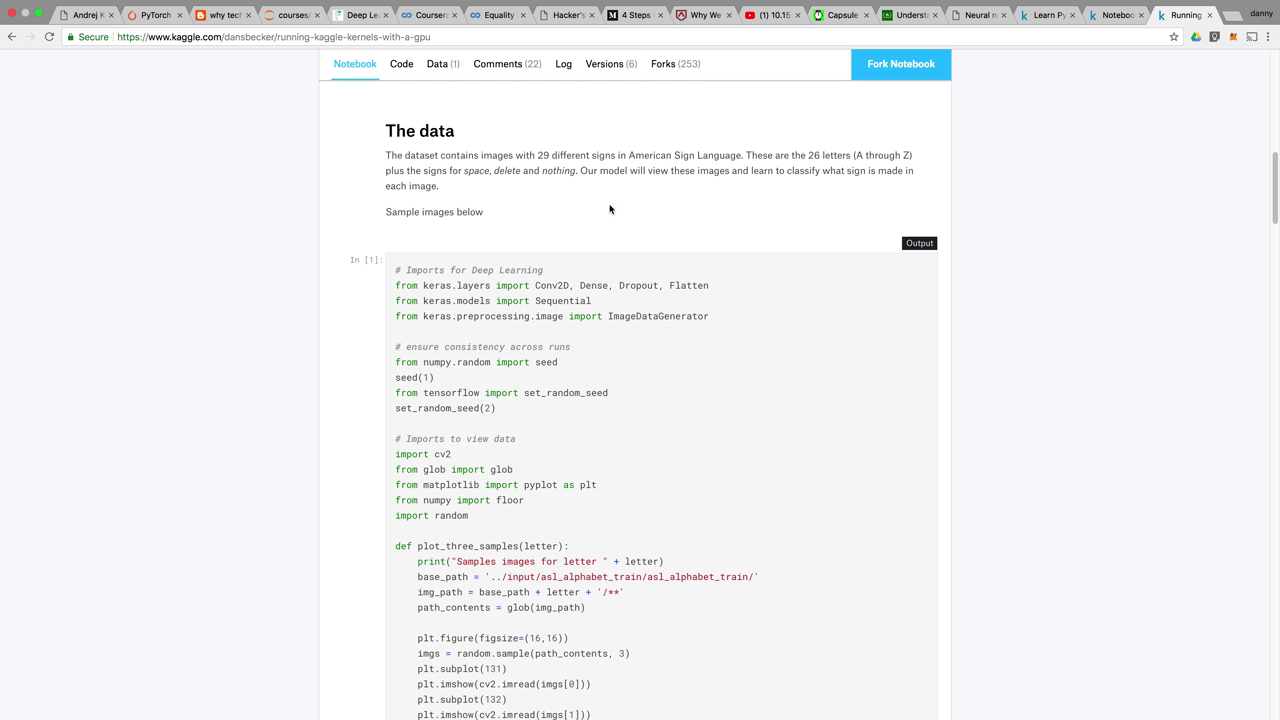
Open the notebook's data sources and read the ASL Alphabet content description, highlighting the classes for SPACE and DELETE.
click(437, 64)
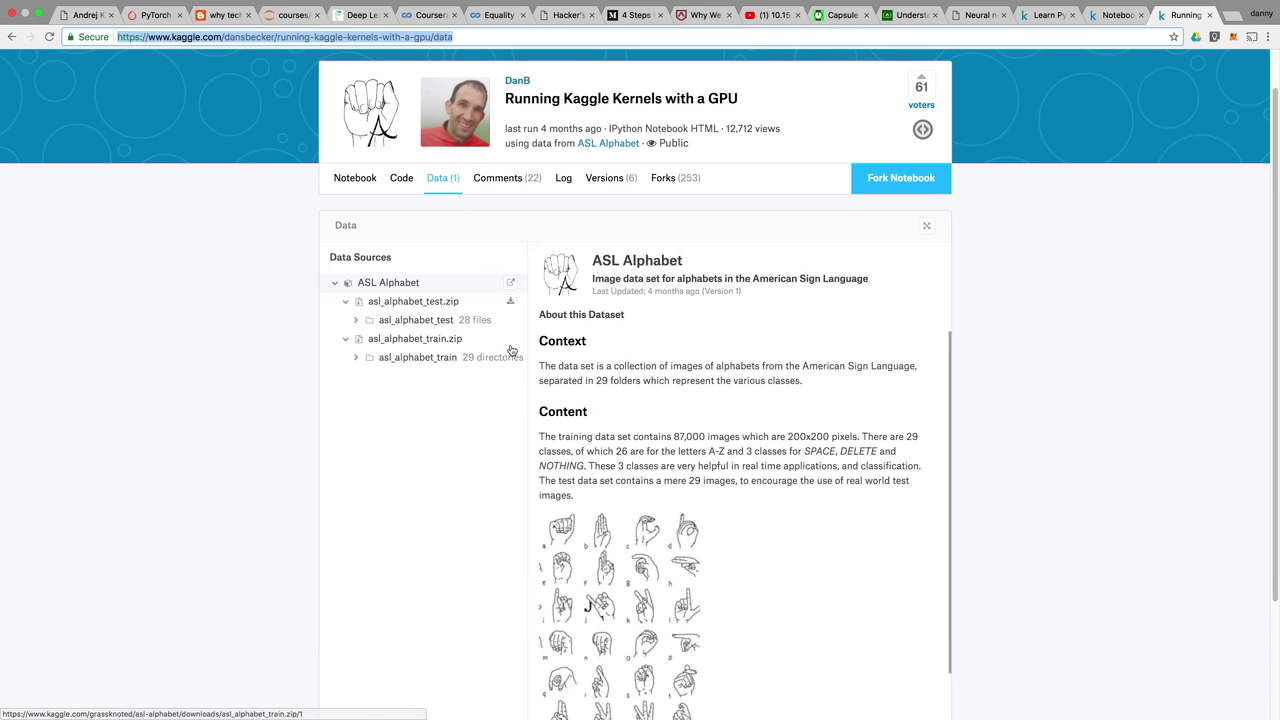
scroll(687, 539, down, 3)
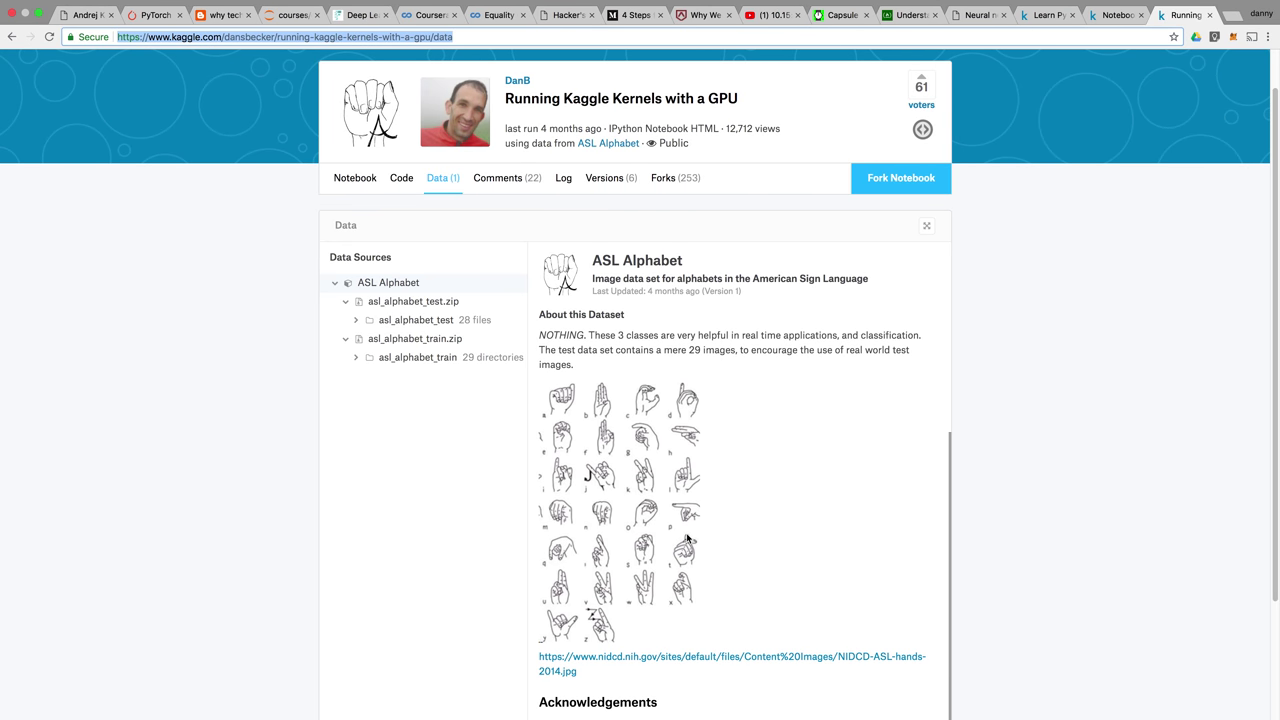
scroll(687, 539, up, 1)
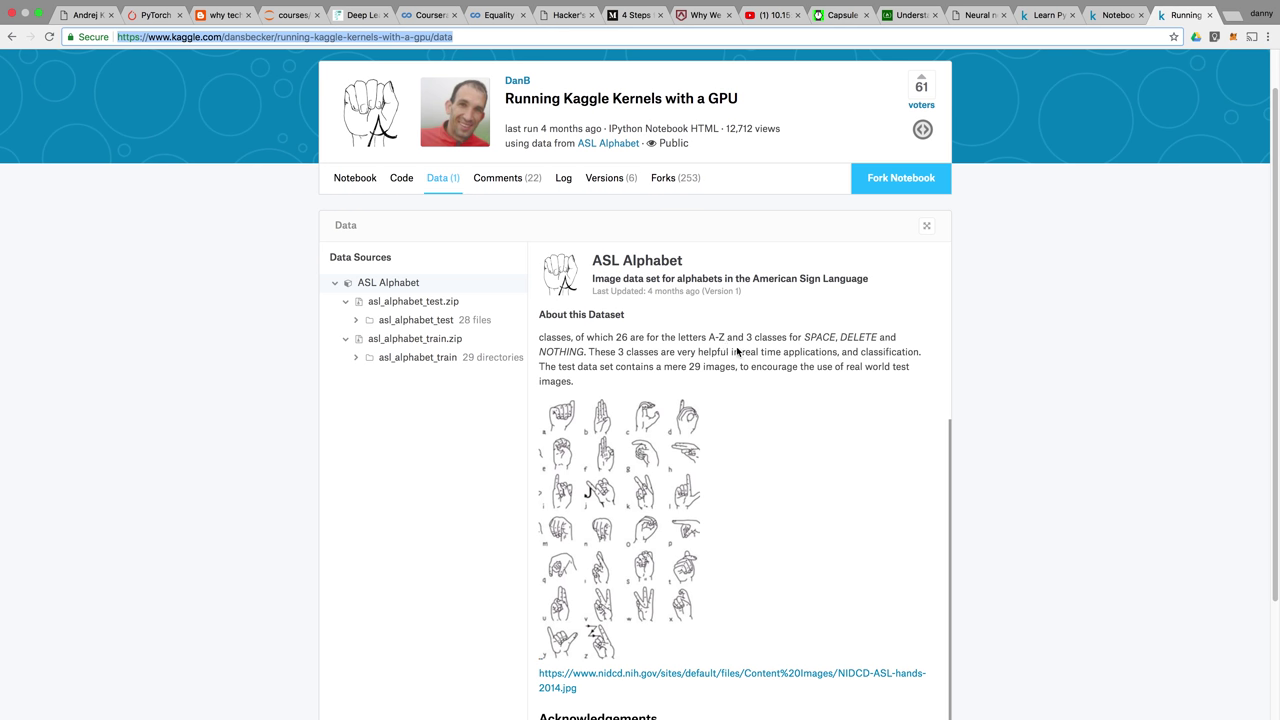
drag(749, 340, 832, 343)
click(853, 563)
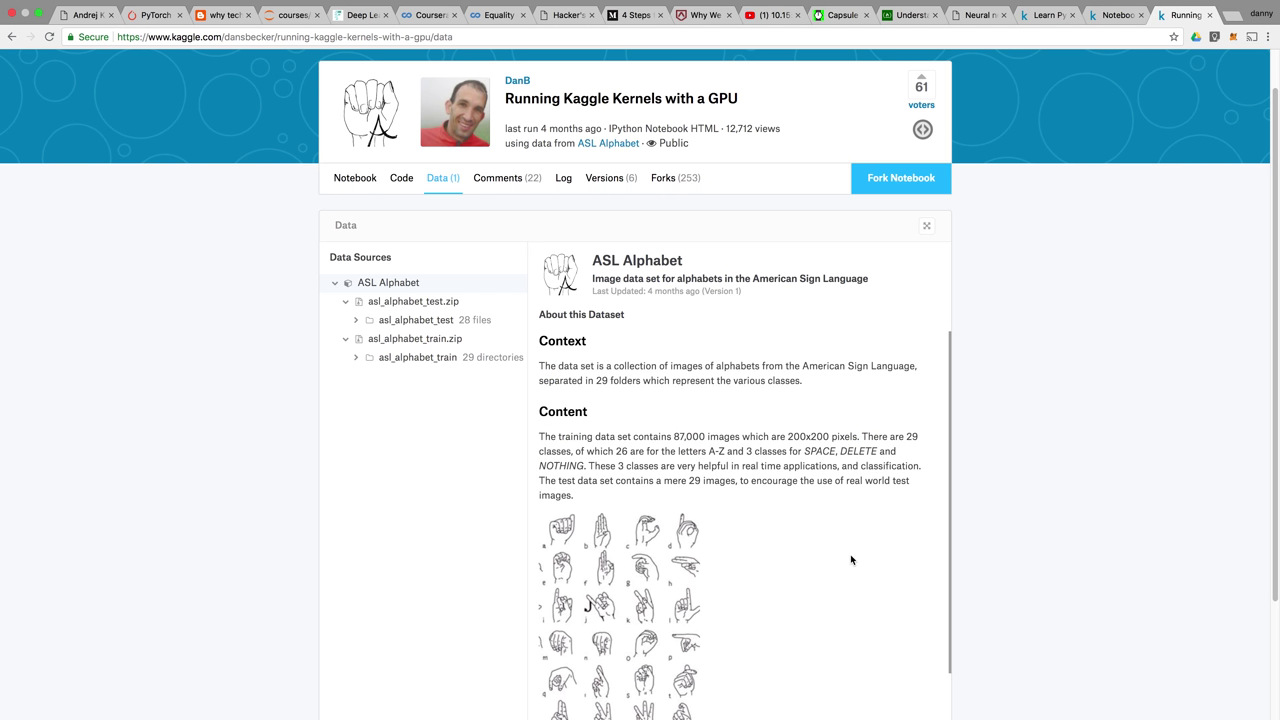
drag(749, 451, 854, 452)
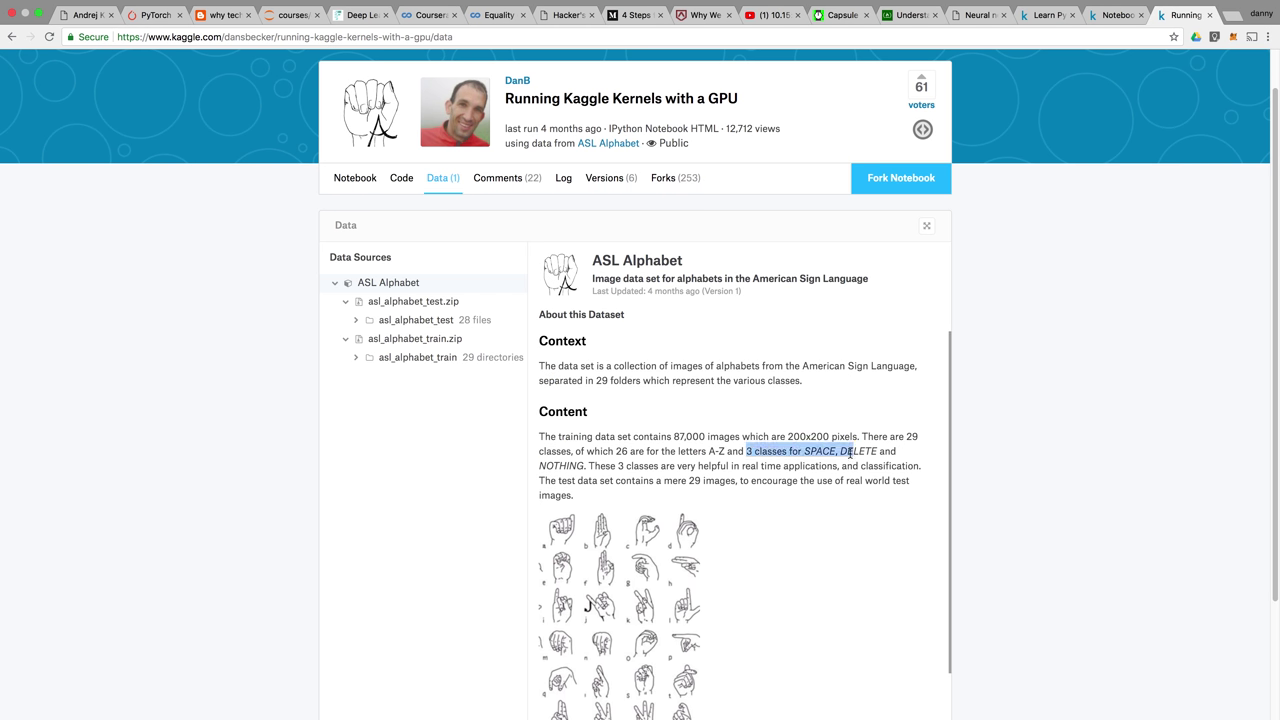
click(804, 490)
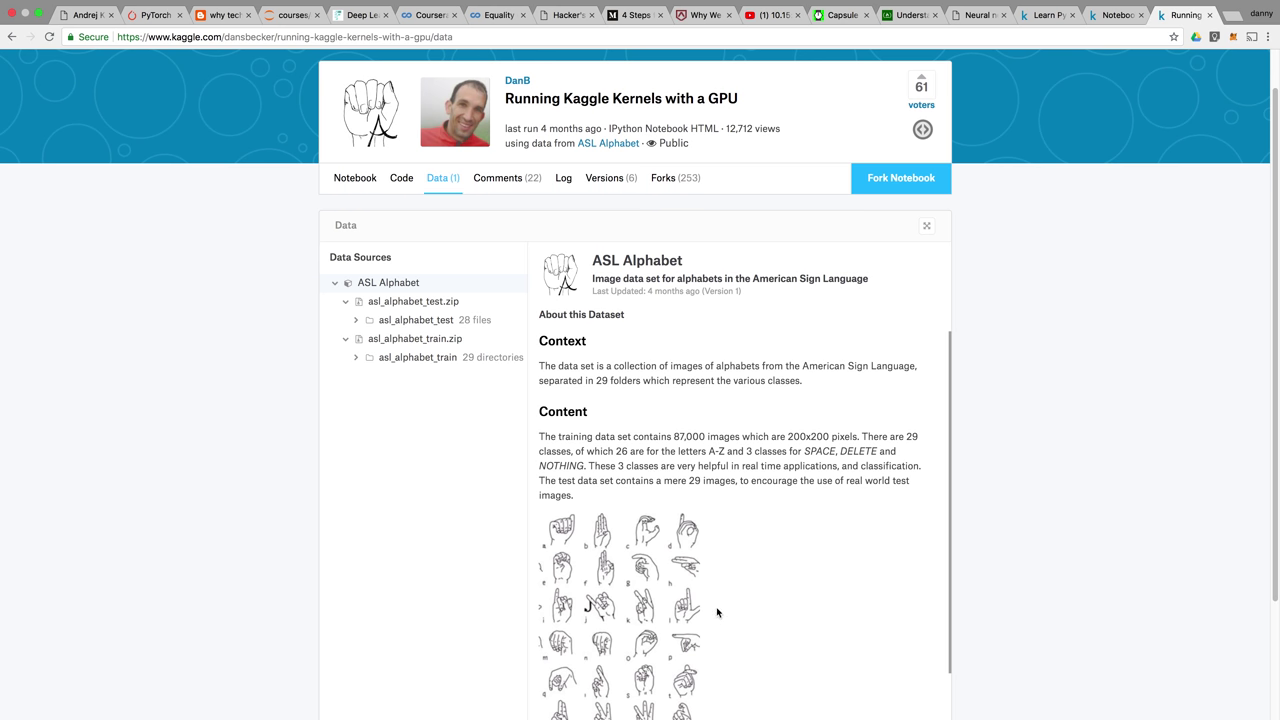
Look over the hand-sign chart and the rest of the ASL Alphabet dataset description.
scroll(783, 545, down, 2)
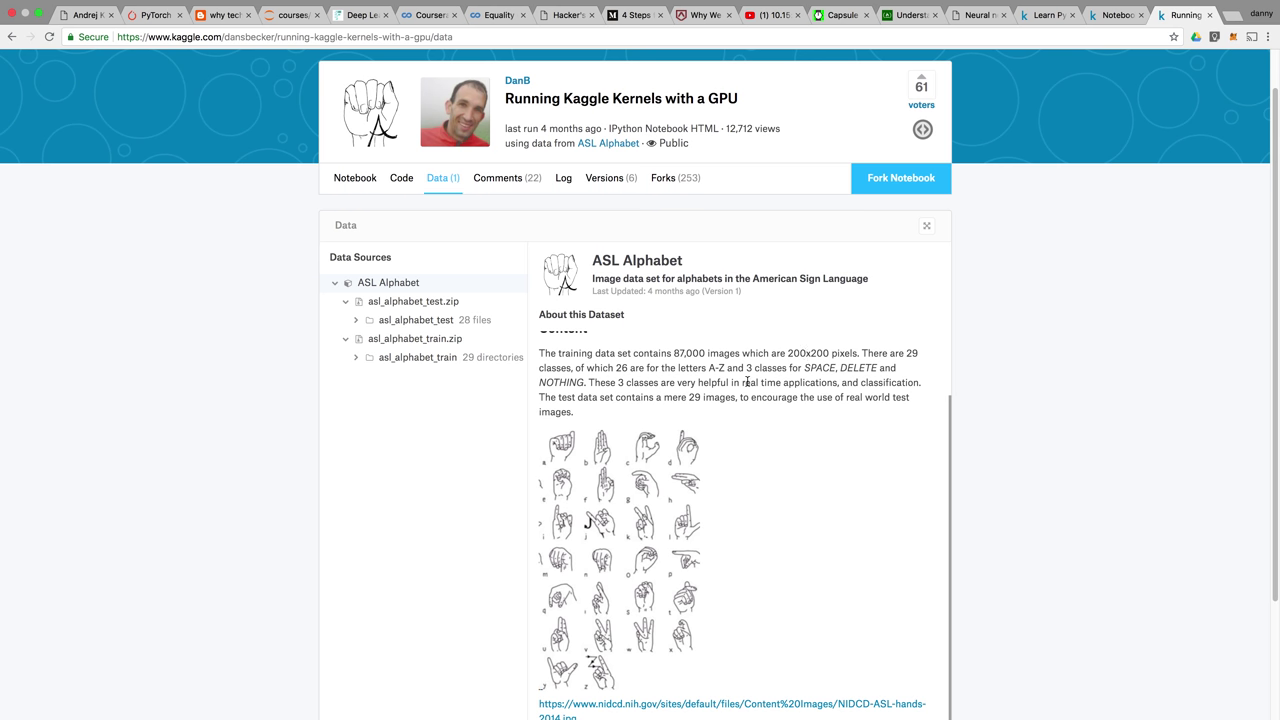
scroll(827, 500, up, 1)
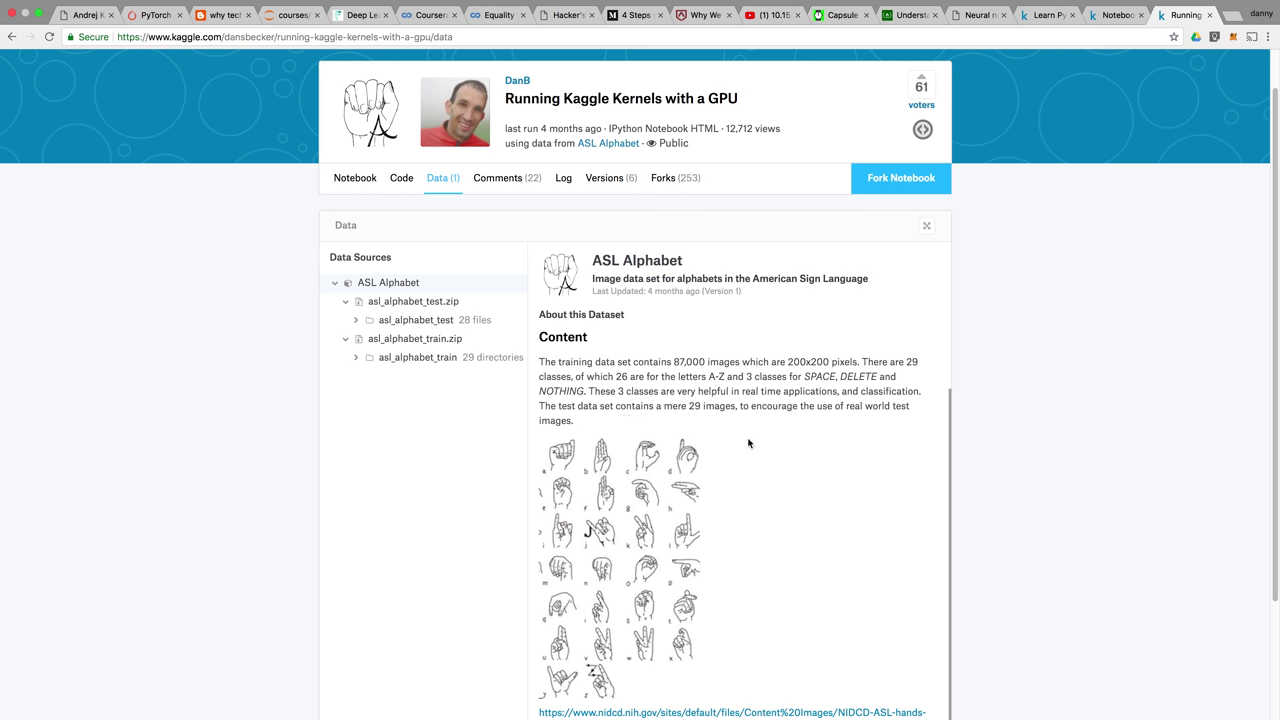
scroll(802, 540, down, 1)
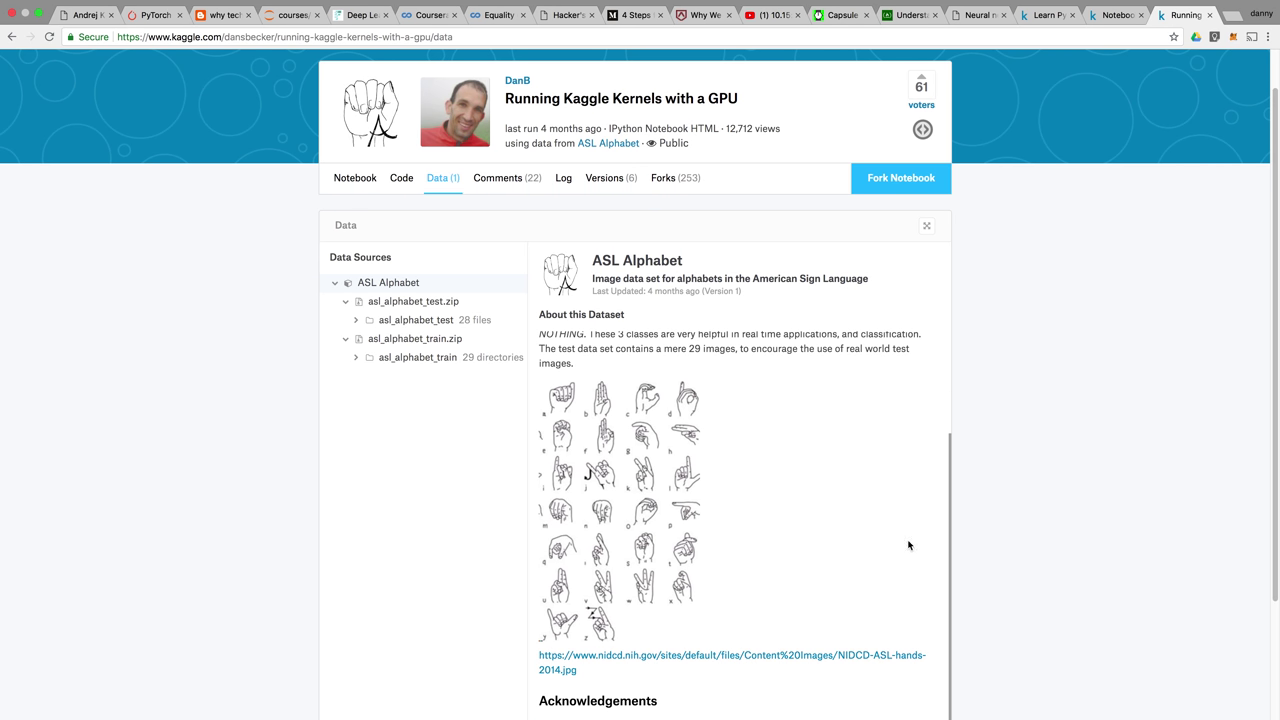
scroll(940, 555, down, 3)
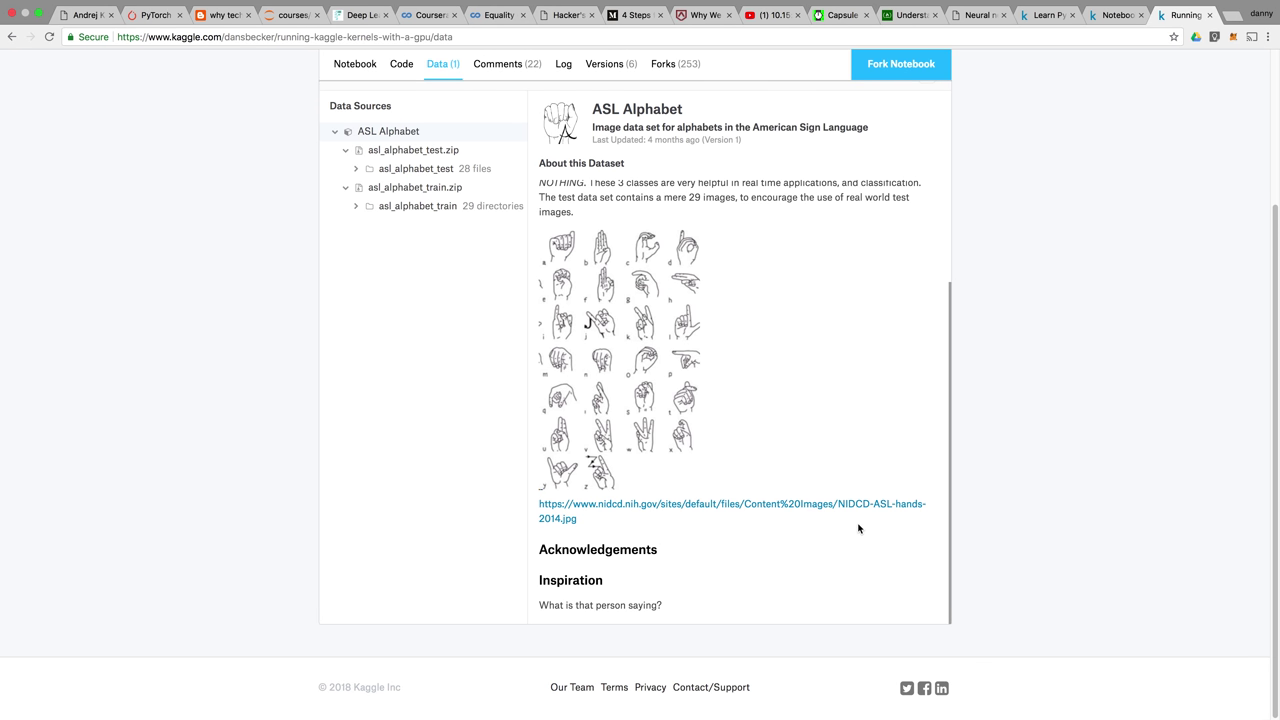
scroll(858, 528, up, 1)
scroll(858, 528, up, 4)
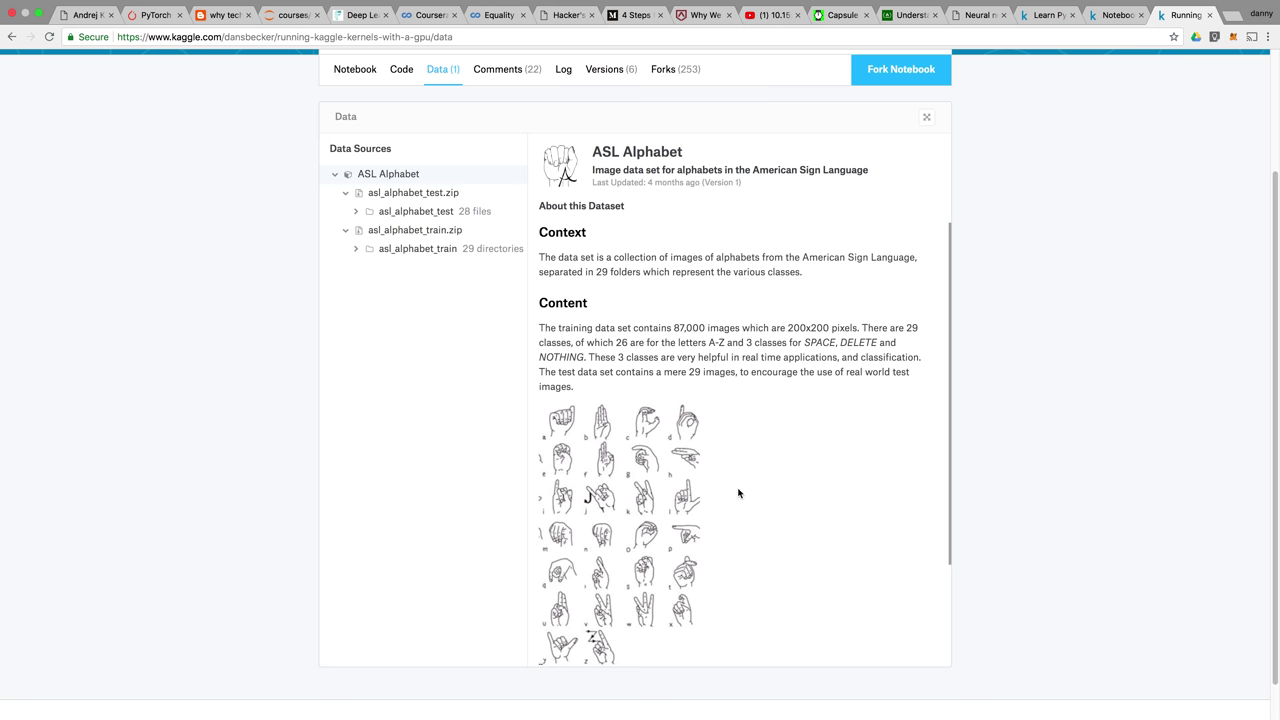
Return to the notebook view and find the first code cell under The data.
click(404, 73)
click(355, 71)
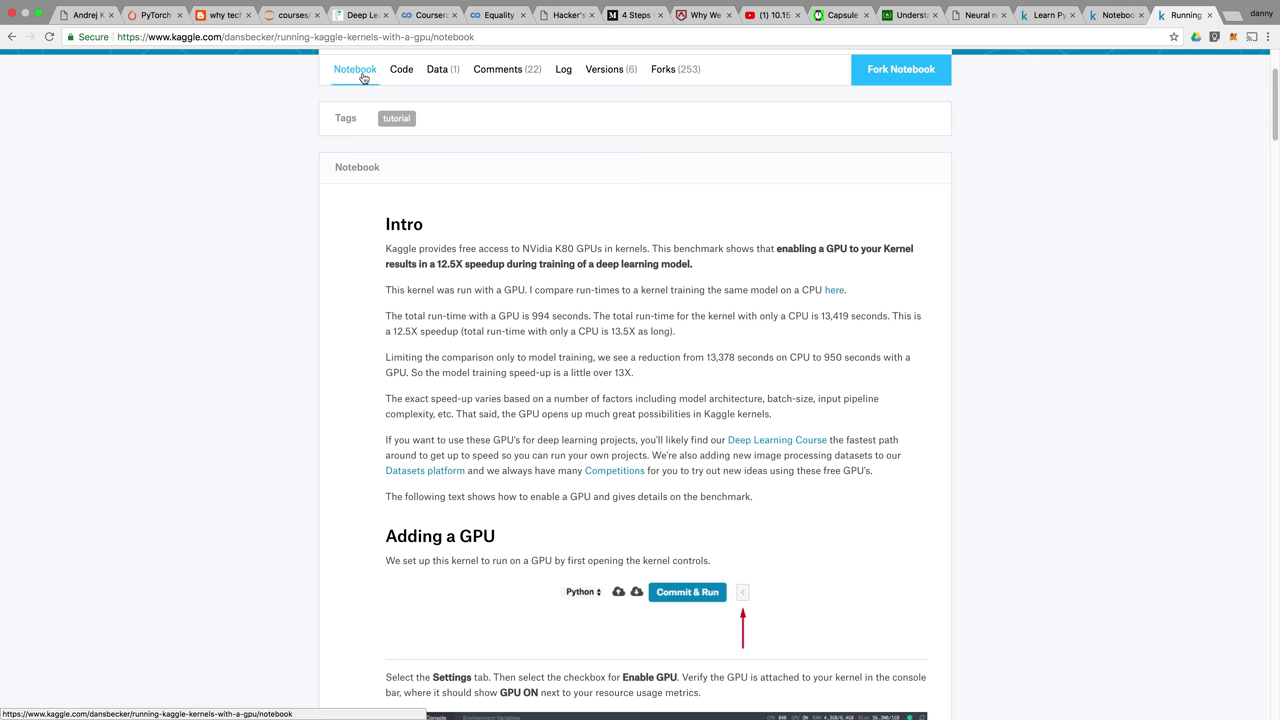
scroll(463, 228, down, 10)
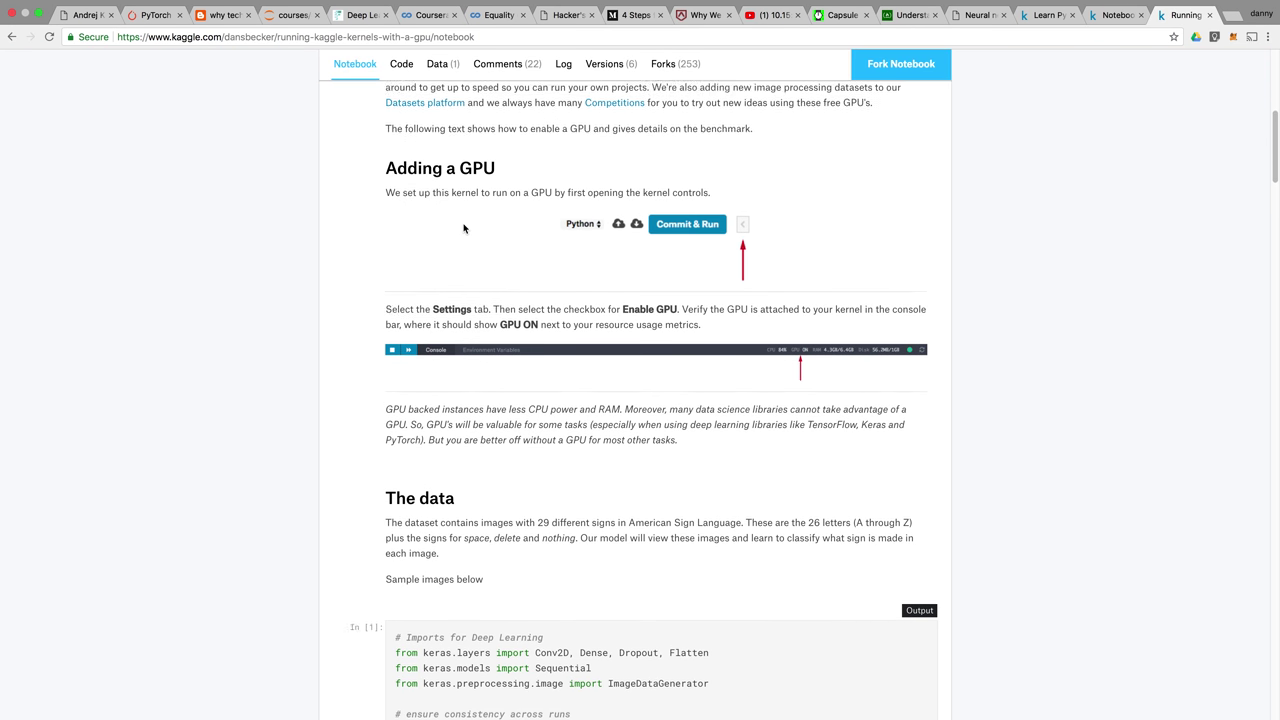
scroll(463, 228, down, 5)
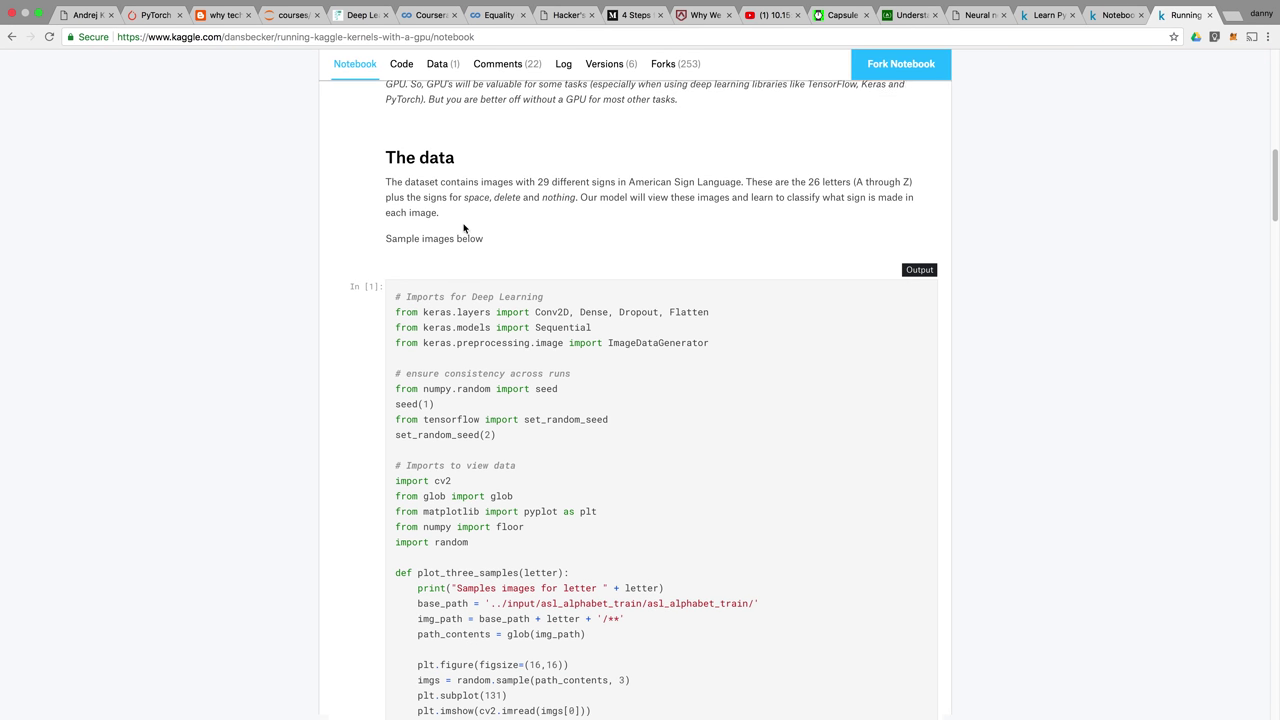
scroll(463, 228, down, 1)
Examine the Keras and TensorFlow import lines in the first code cell, highlighting keras.layers, tensorflow and keras in turn.
click(428, 287)
drag(428, 287, 504, 287)
click(589, 314)
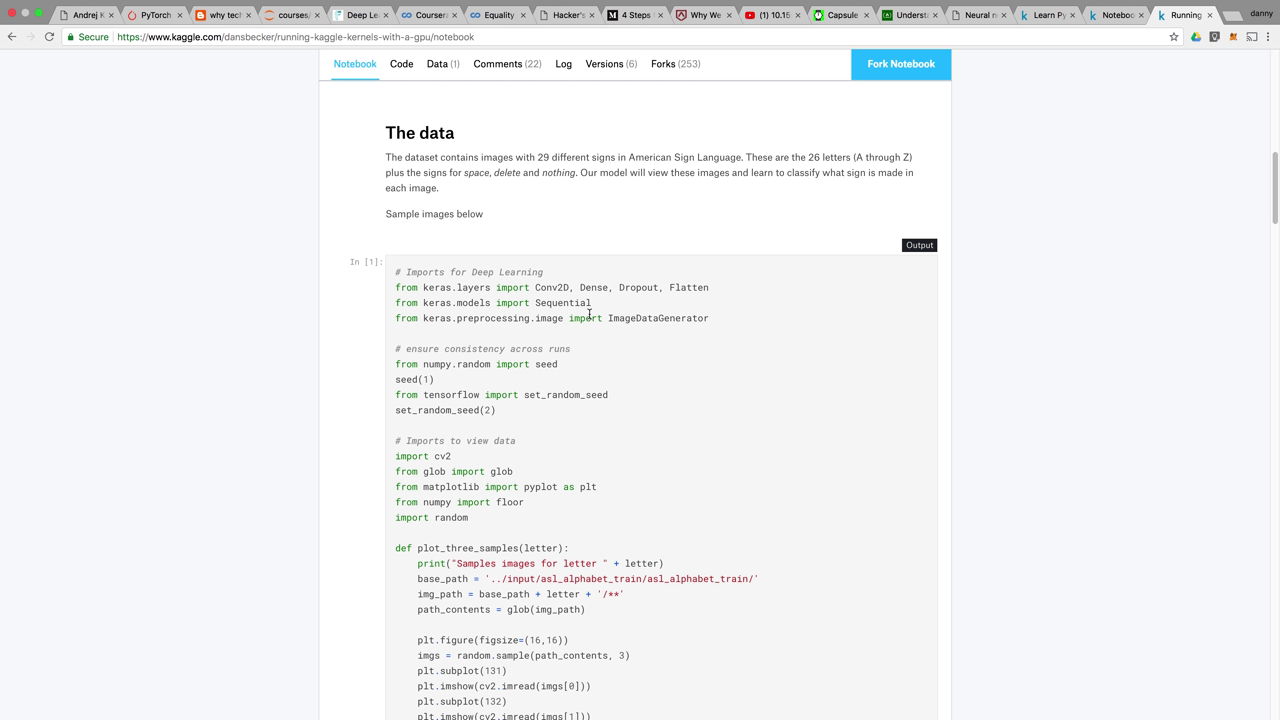
drag(423, 395, 500, 396)
click(610, 360)
scroll(650, 394, down, 1)
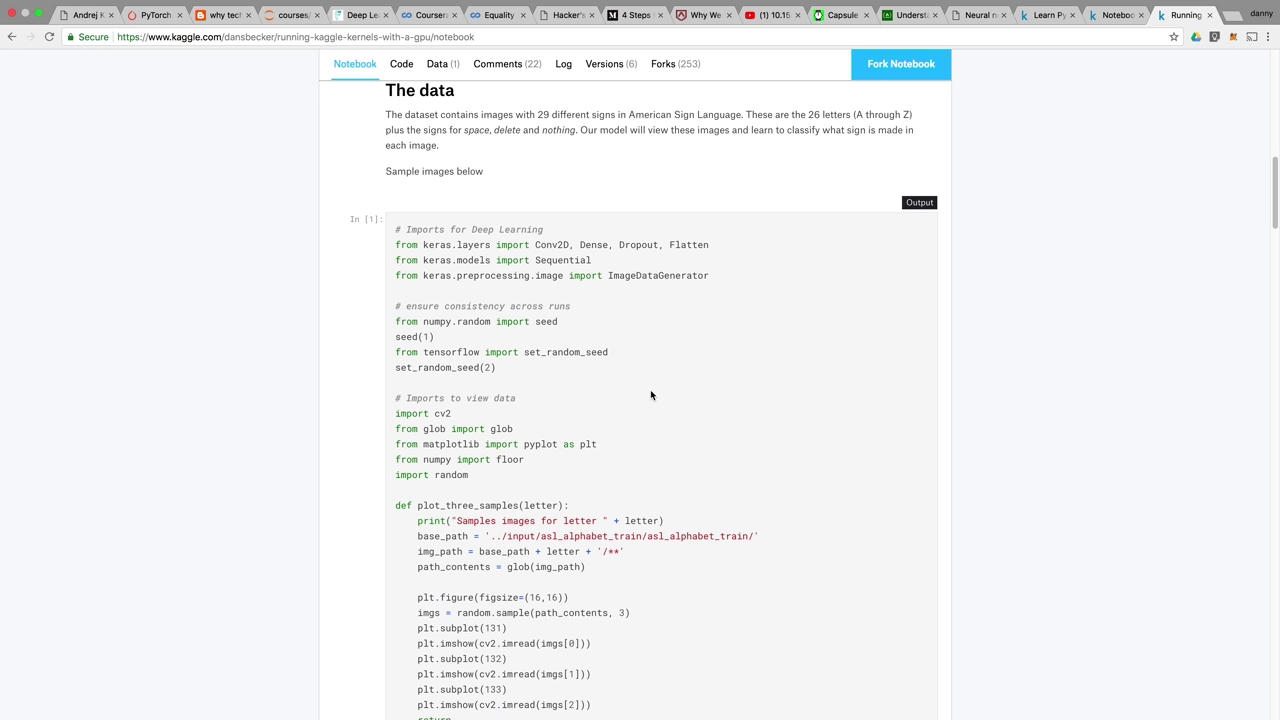
scroll(650, 390, down, 1)
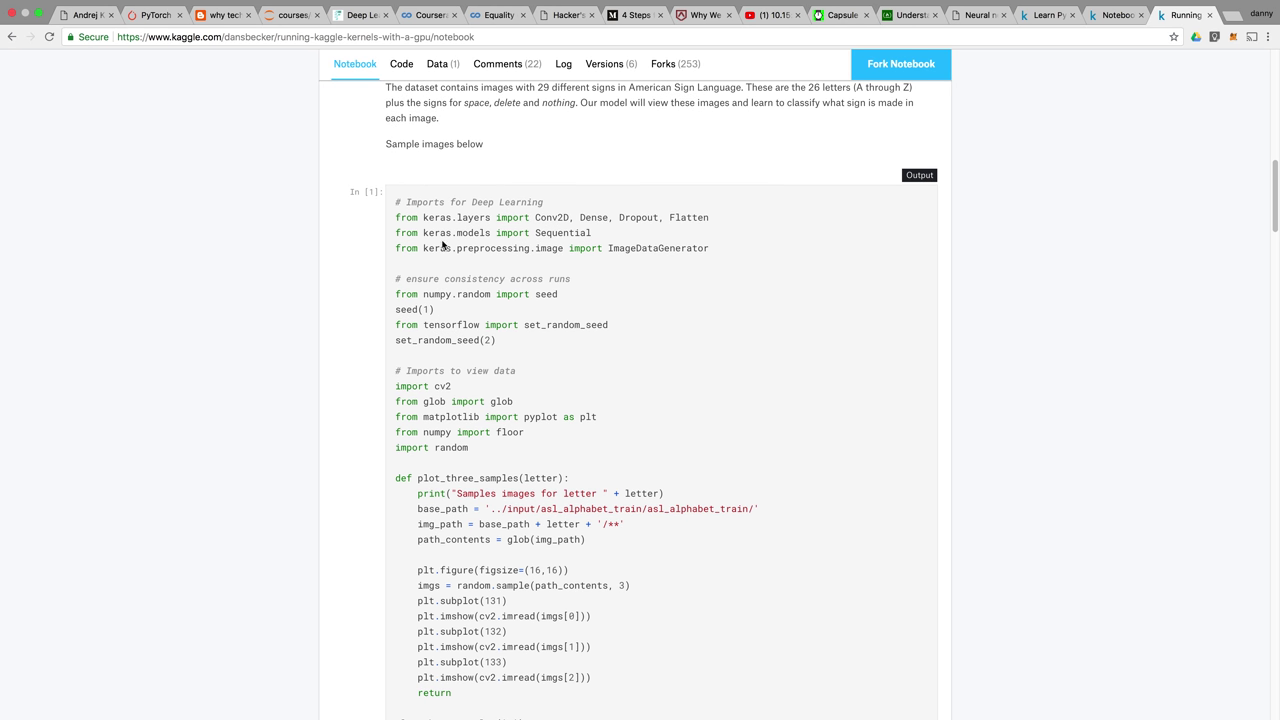
drag(421, 233, 451, 233)
click(548, 355)
Highlight the seed(1) line under the consistency comment in the first code cell to inspect it.
scroll(548, 355, down, 1)
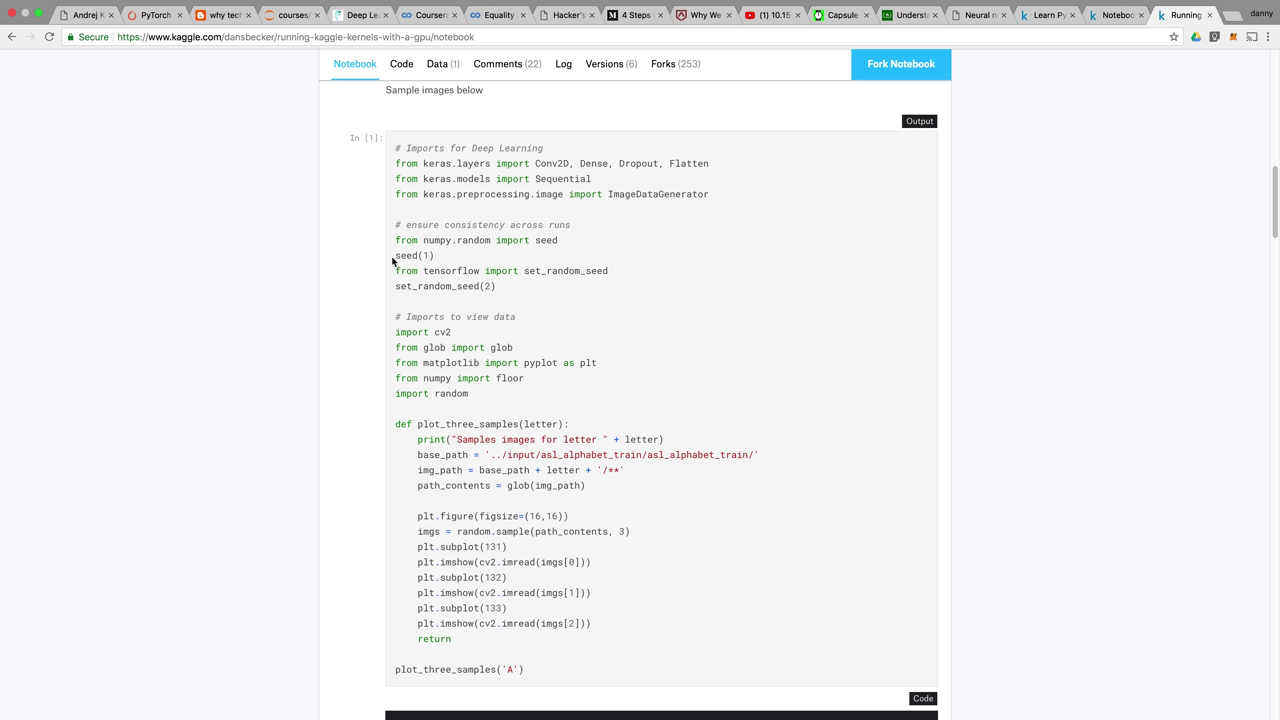
drag(395, 256, 436, 256)
click(518, 283)
Examine the imported Keras layer names and the Sequential model import, highlighting Sequential.
drag(643, 166, 680, 172)
click(680, 166)
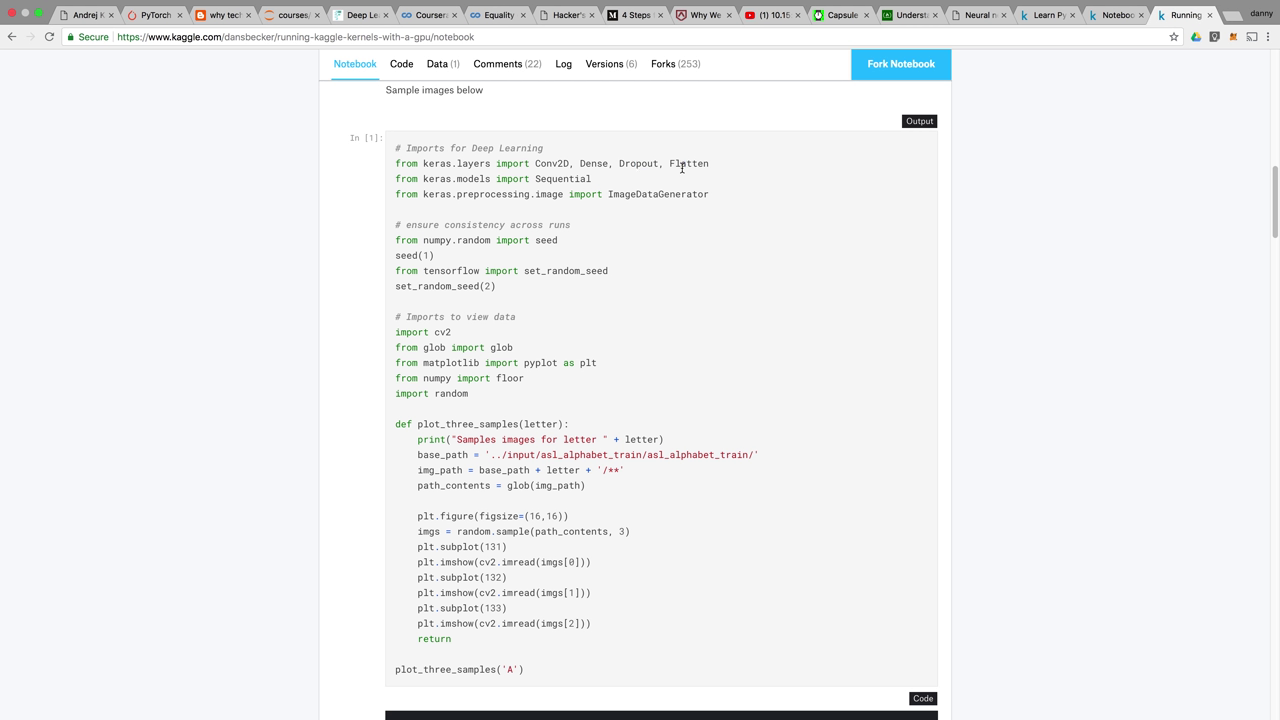
double_click(537, 180)
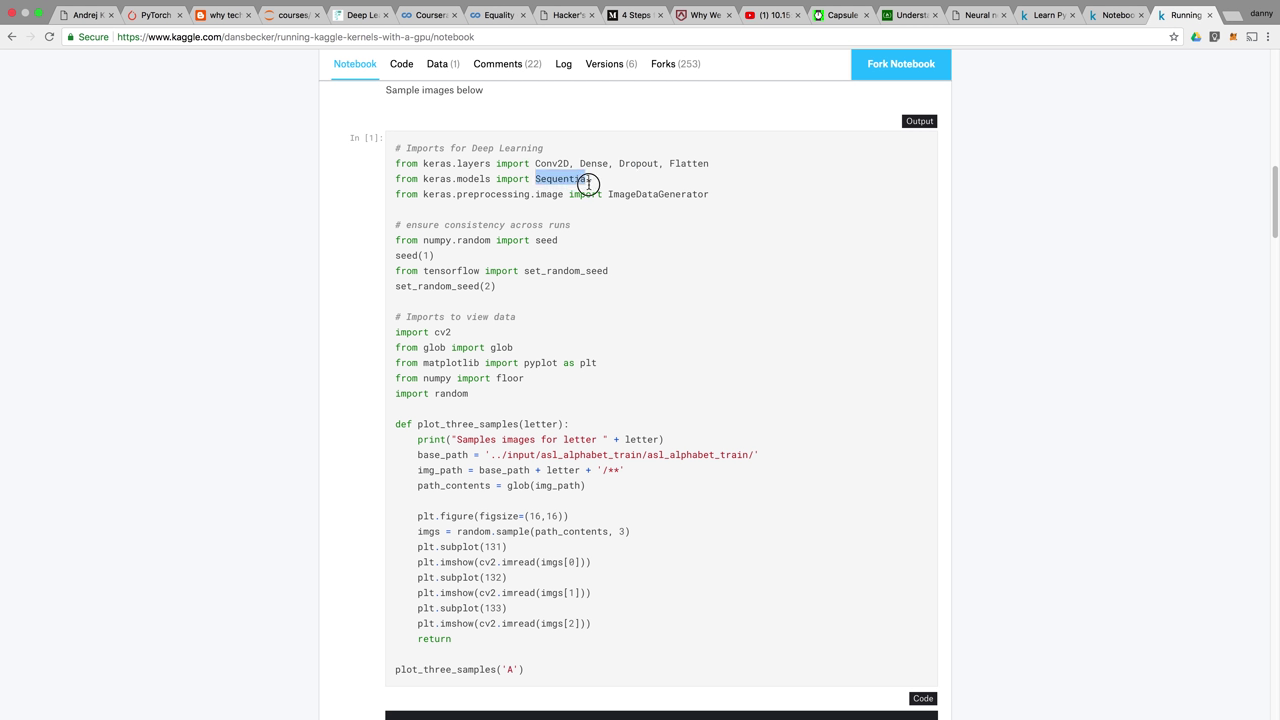
click(588, 190)
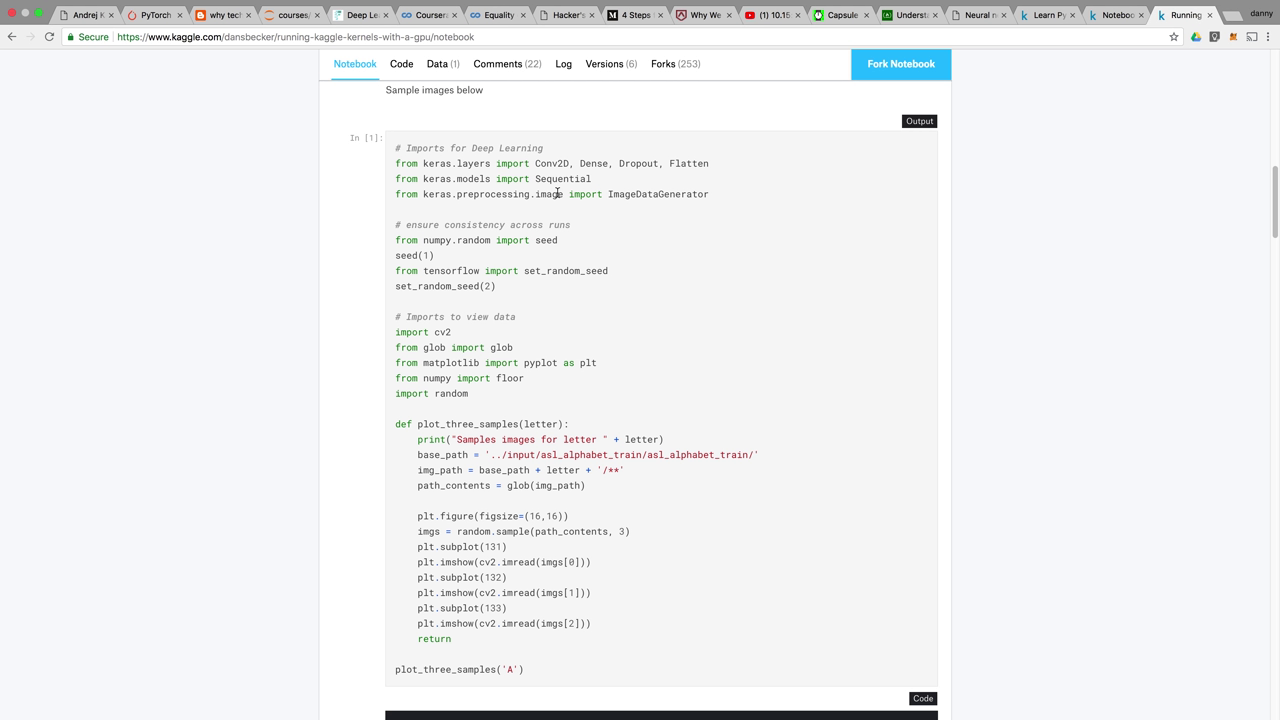
drag(536, 178, 591, 178)
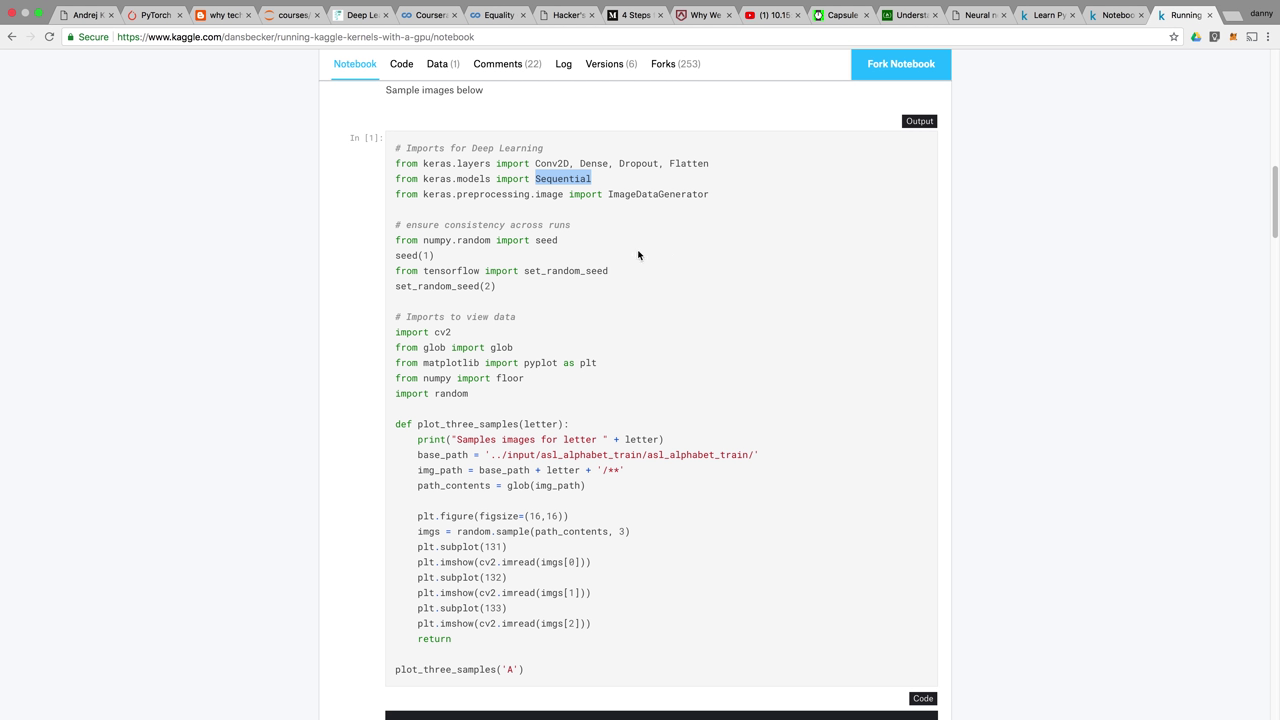
click(498, 210)
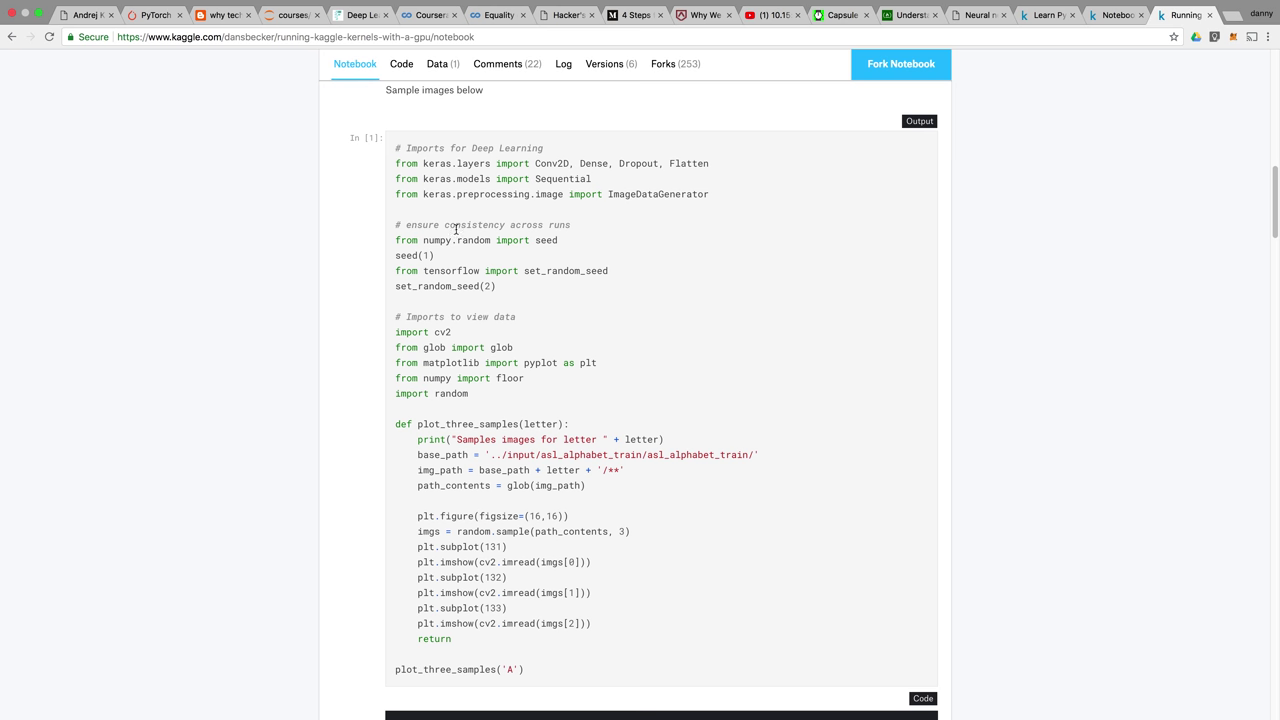
Review the random seed settings, the imports to view data and the plot_three_samples function, highlighting seed(1).
scroll(487, 253, down, 2)
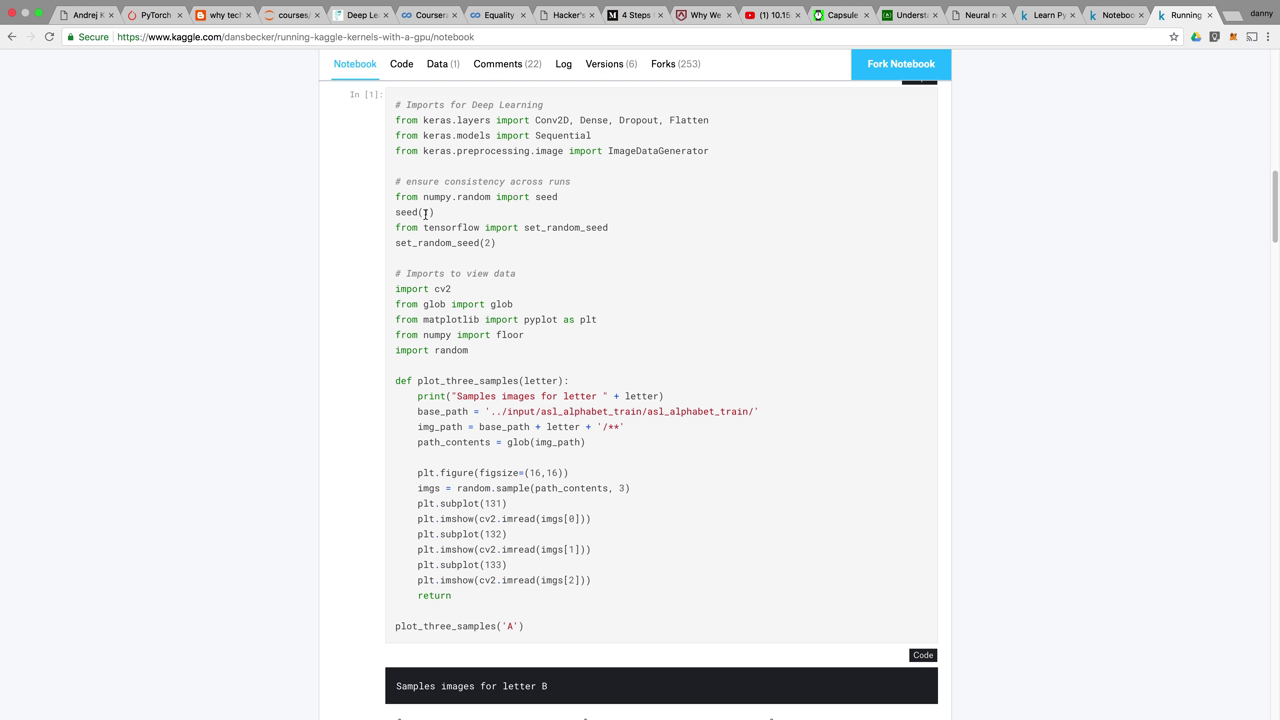
drag(397, 212, 455, 214)
click(526, 255)
scroll(523, 290, down, 2)
scroll(522, 287, down, 1)
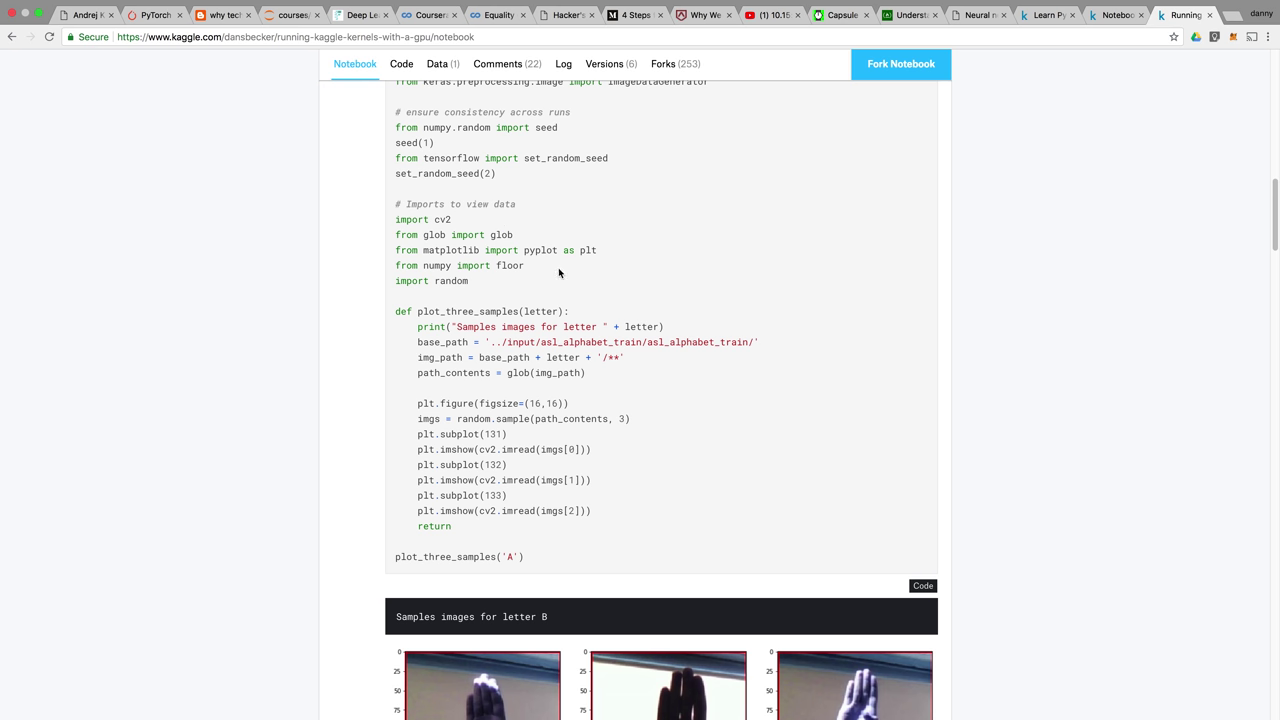
scroll(563, 278, down, 1)
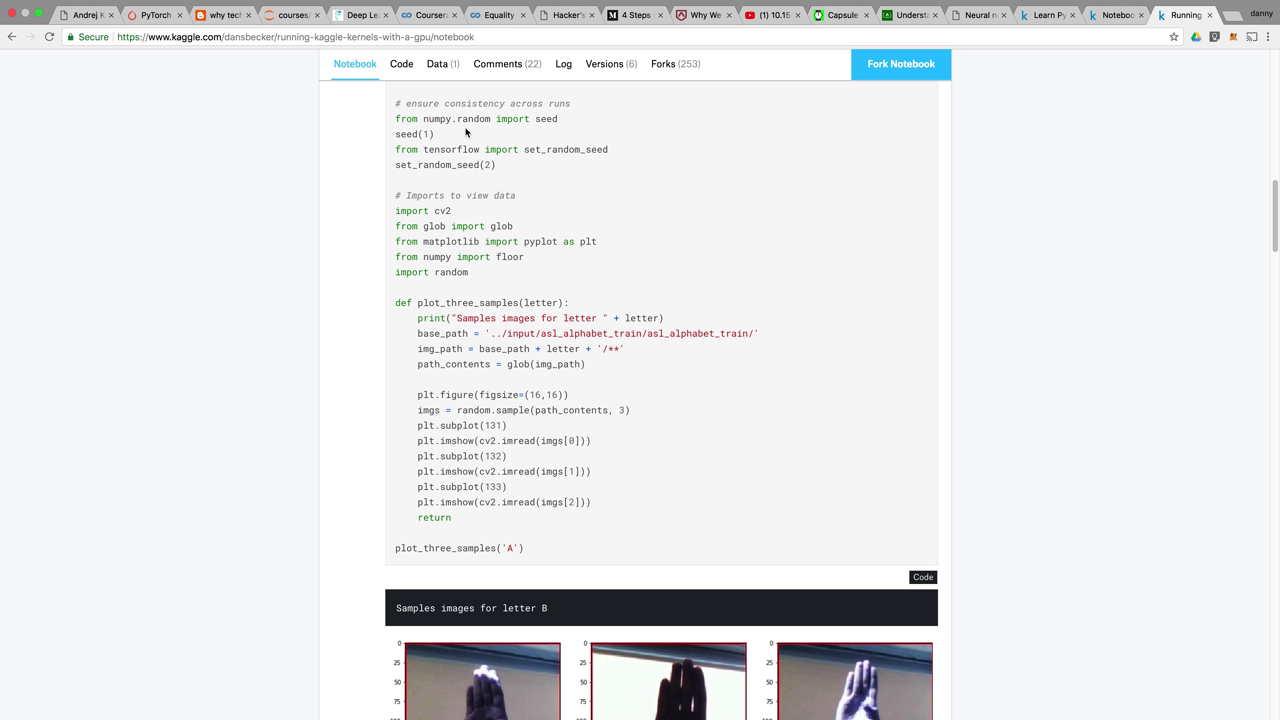
Open the notebook's data sources and inspect asl_alphabet_test.zip, its asl_alphabet_test folder, and the files A_test.jpg and B_test.jpg.
click(437, 63)
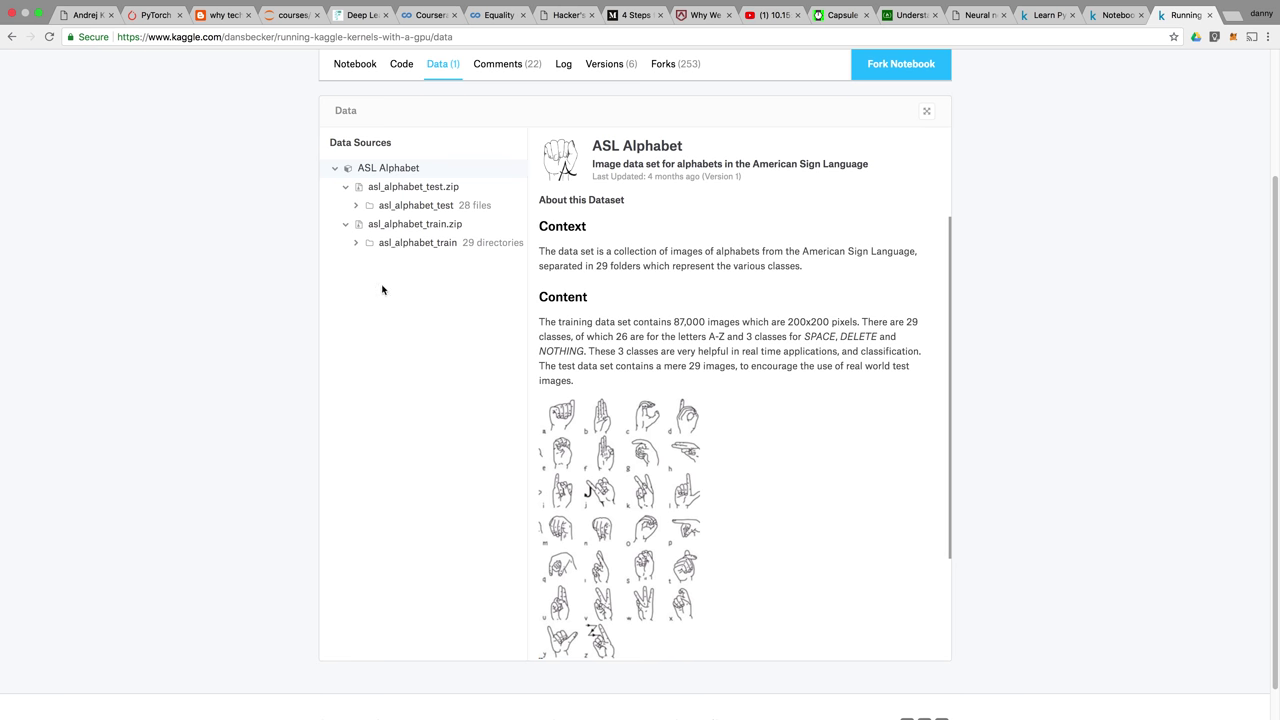
click(418, 189)
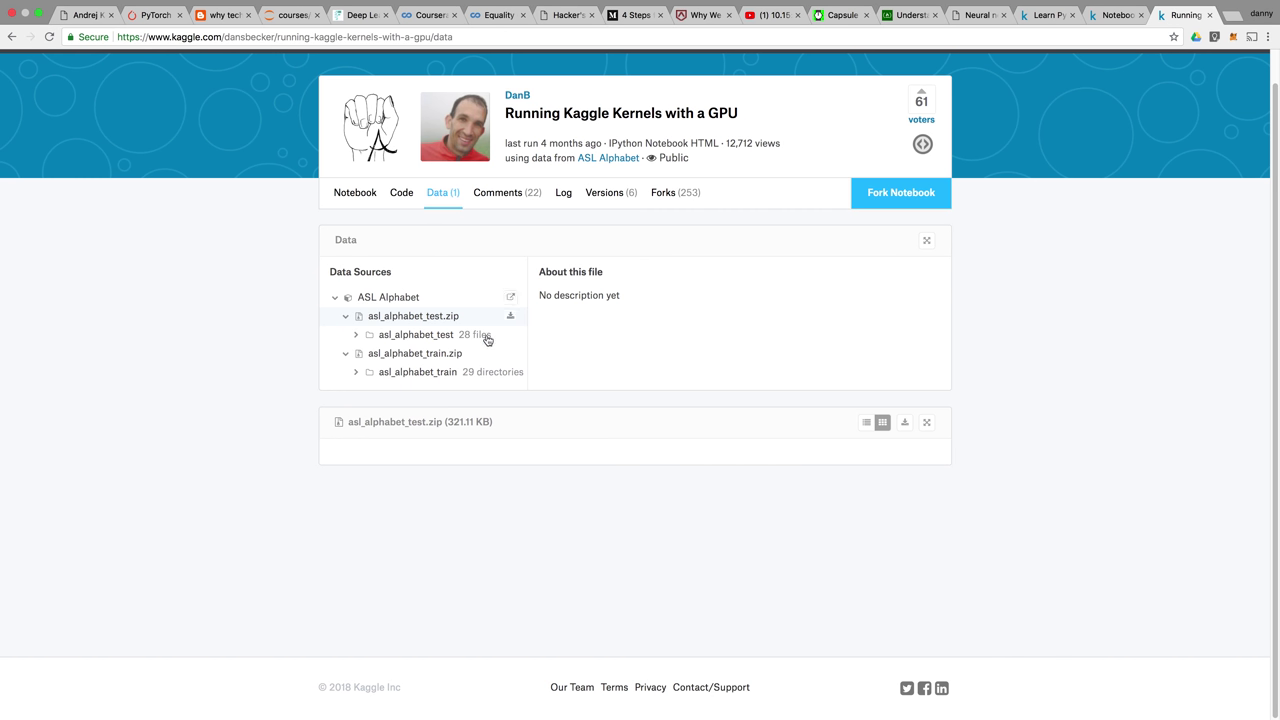
click(425, 340)
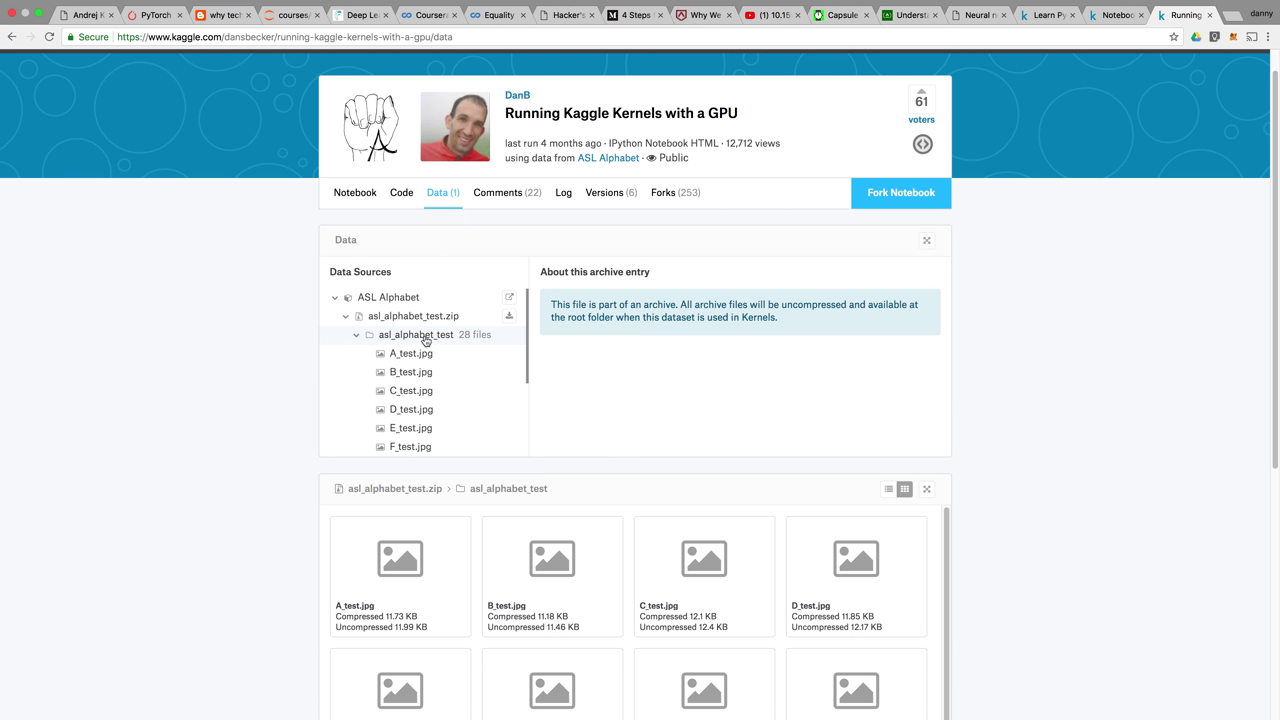
click(426, 355)
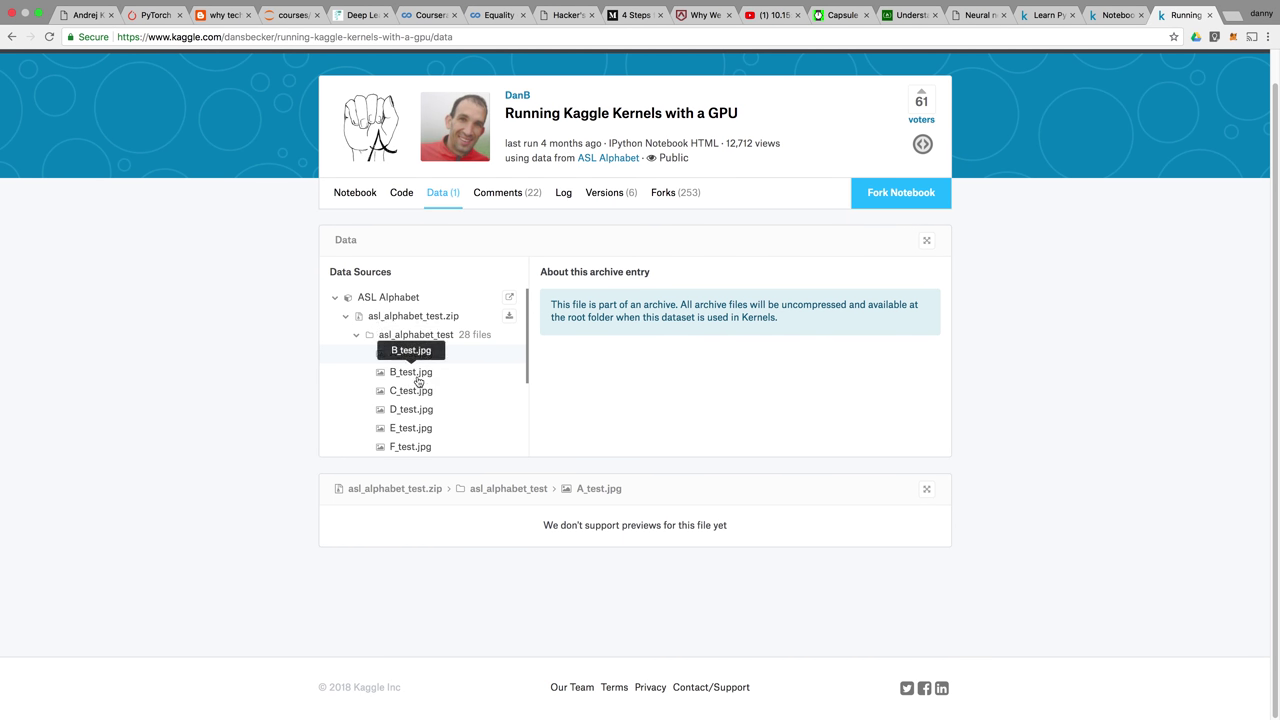
click(416, 374)
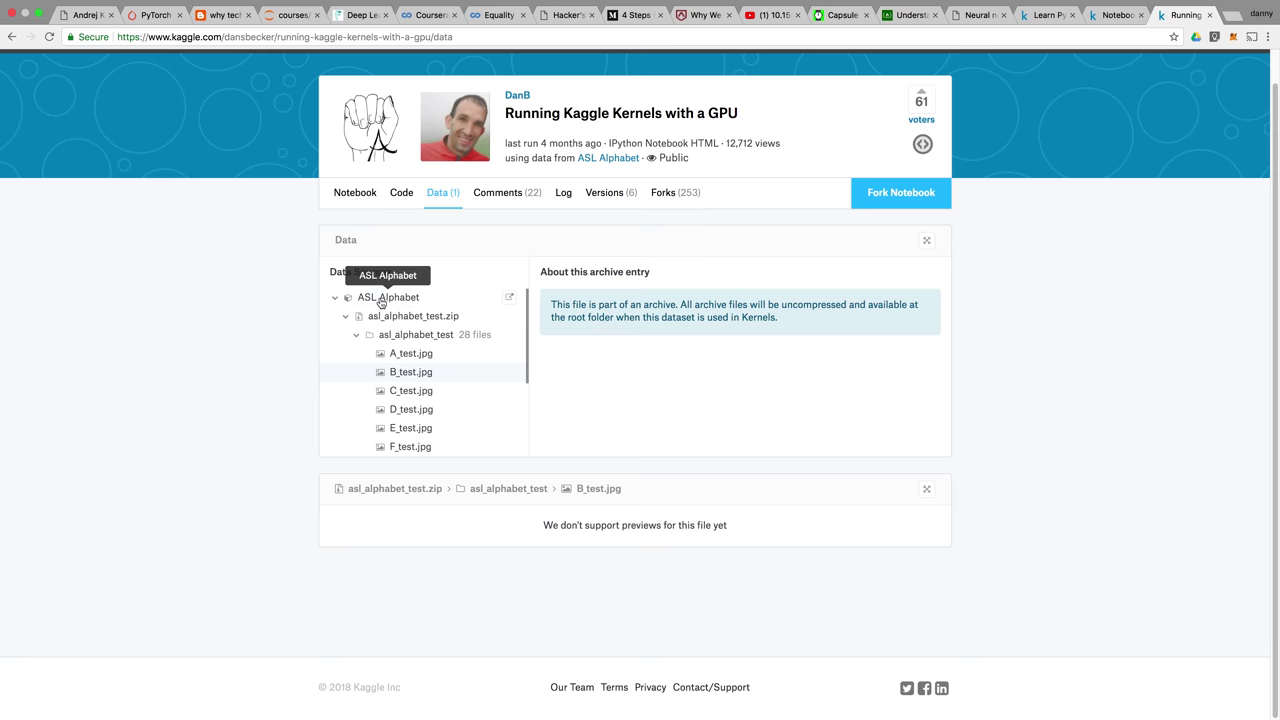
Review the ASL Alphabet dataset overview and its file tree, inspect asl_alphabet_train.zip, and return to the overview.
click(380, 298)
scroll(450, 390, down, 1)
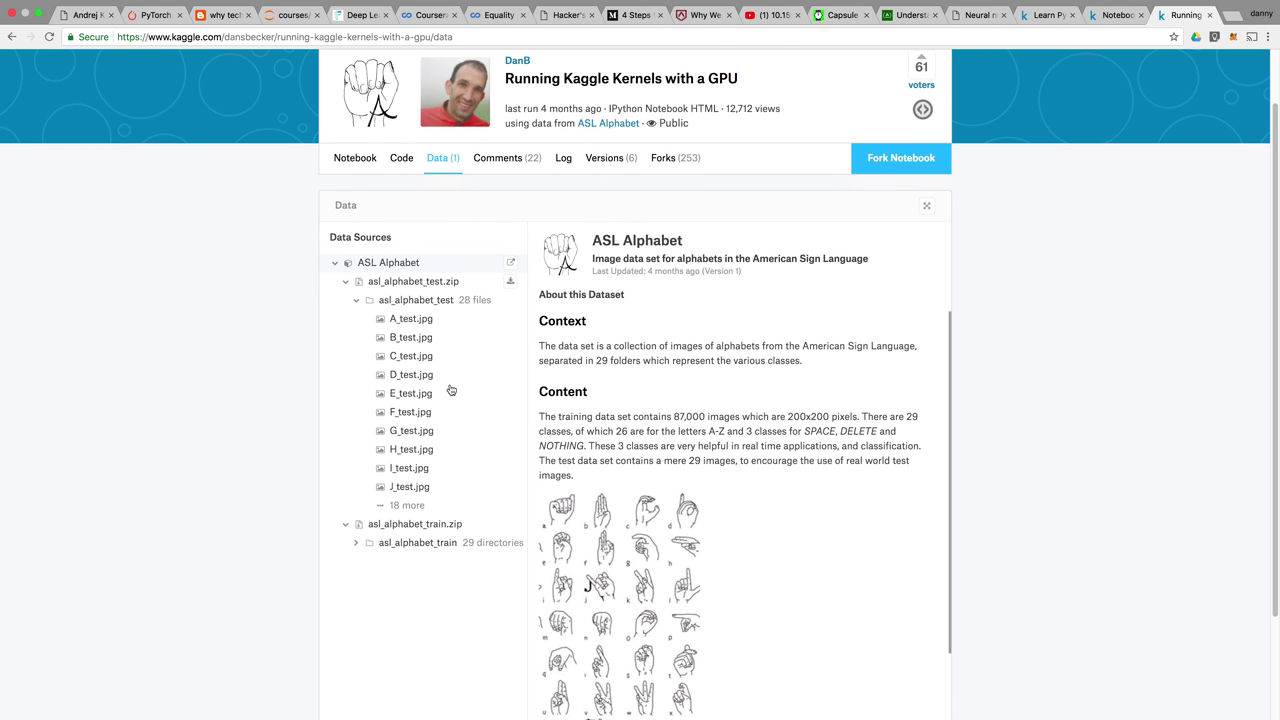
scroll(451, 390, down, 1)
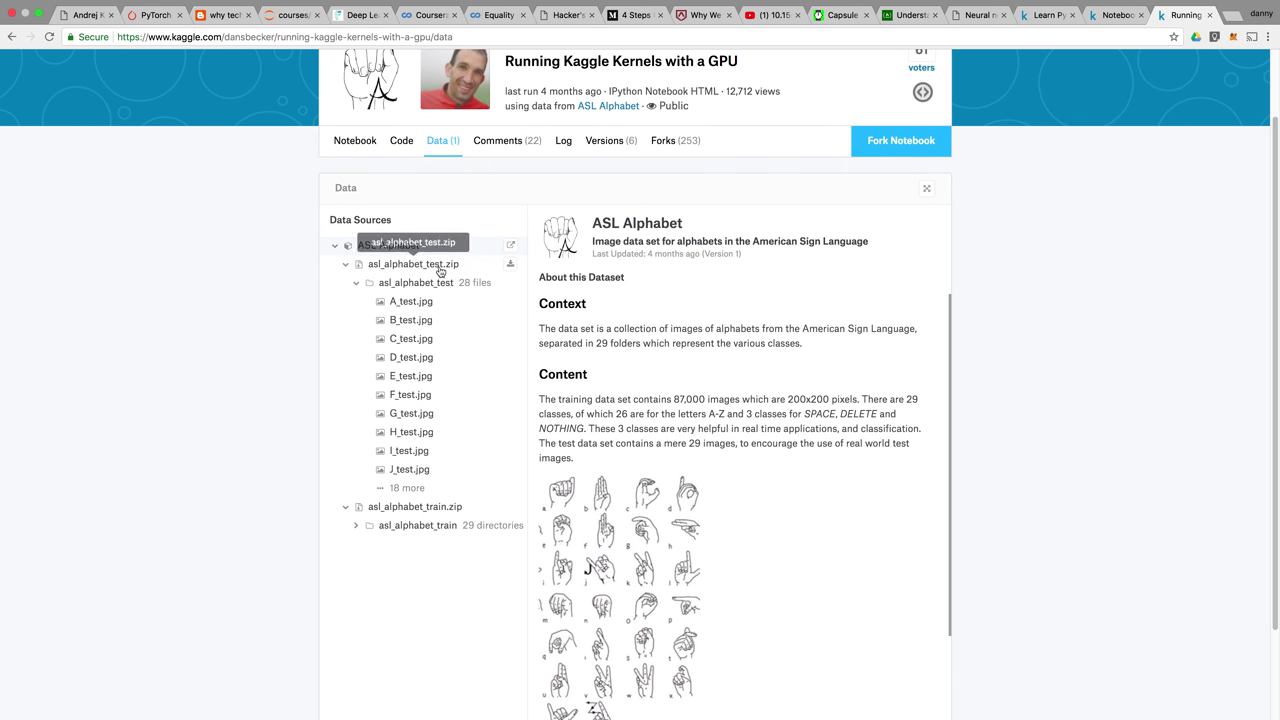
click(424, 518)
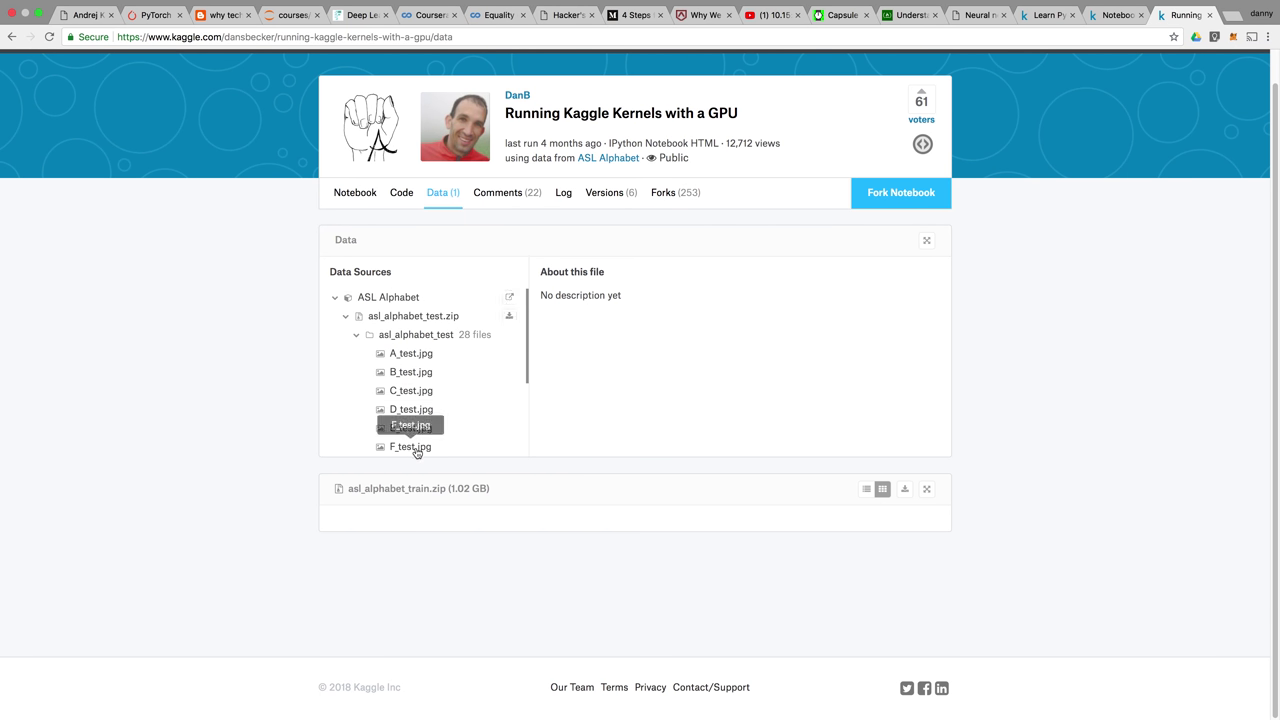
click(362, 297)
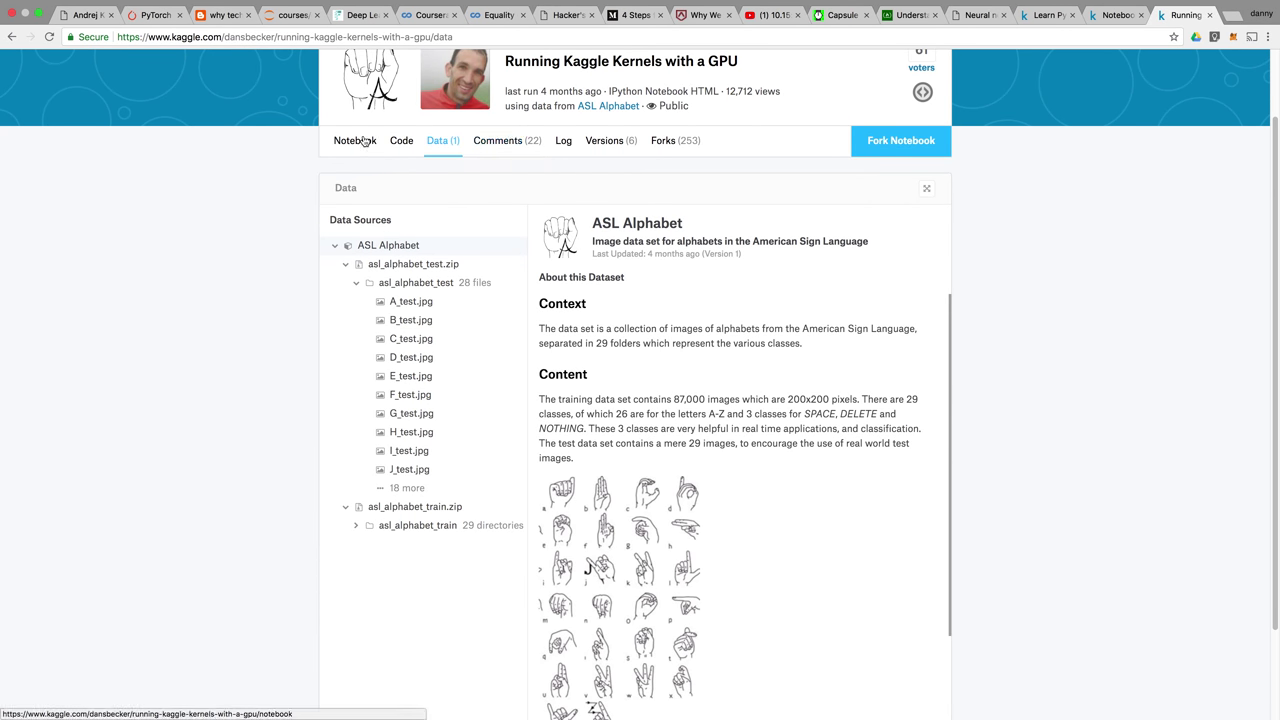
Return to the notebook view and find the imports and the plot_three_samples function in the first code cell.
click(348, 144)
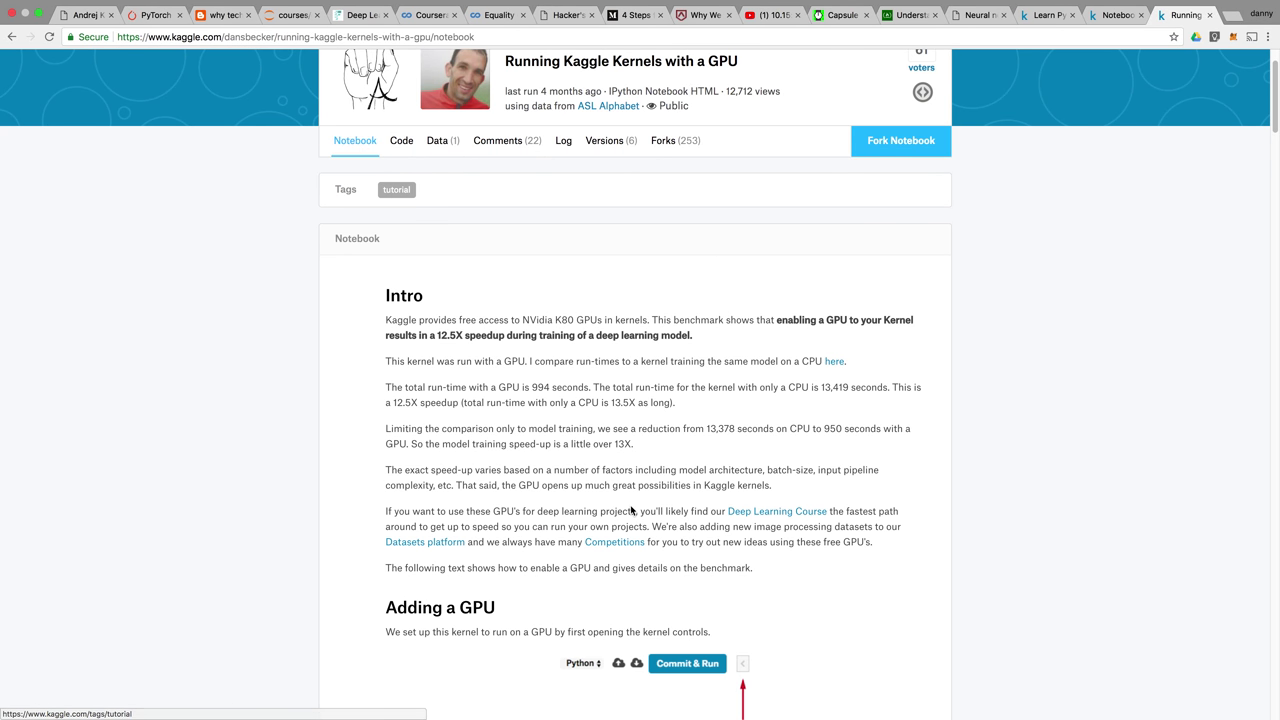
scroll(630, 501, down, 5)
scroll(630, 501, down, 8)
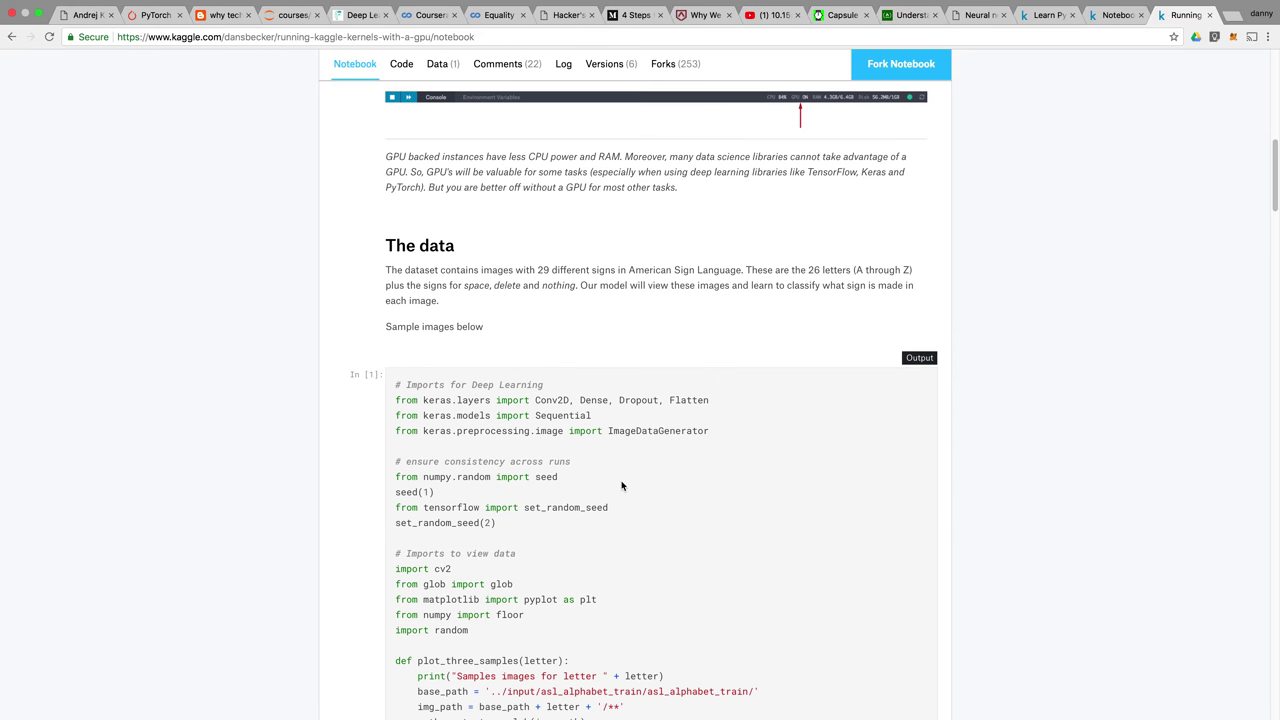
scroll(620, 481, down, 3)
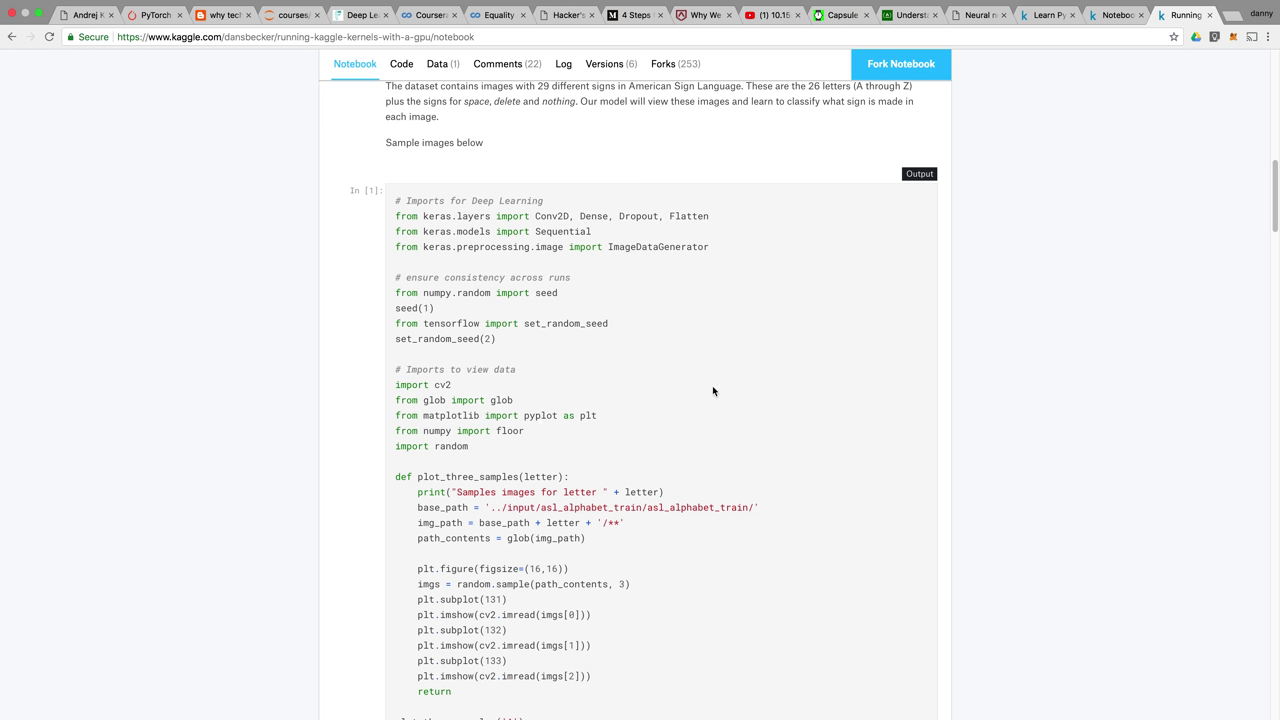
Search the web for "import glob" in a new browser tab.
click(1235, 15)
text(import)
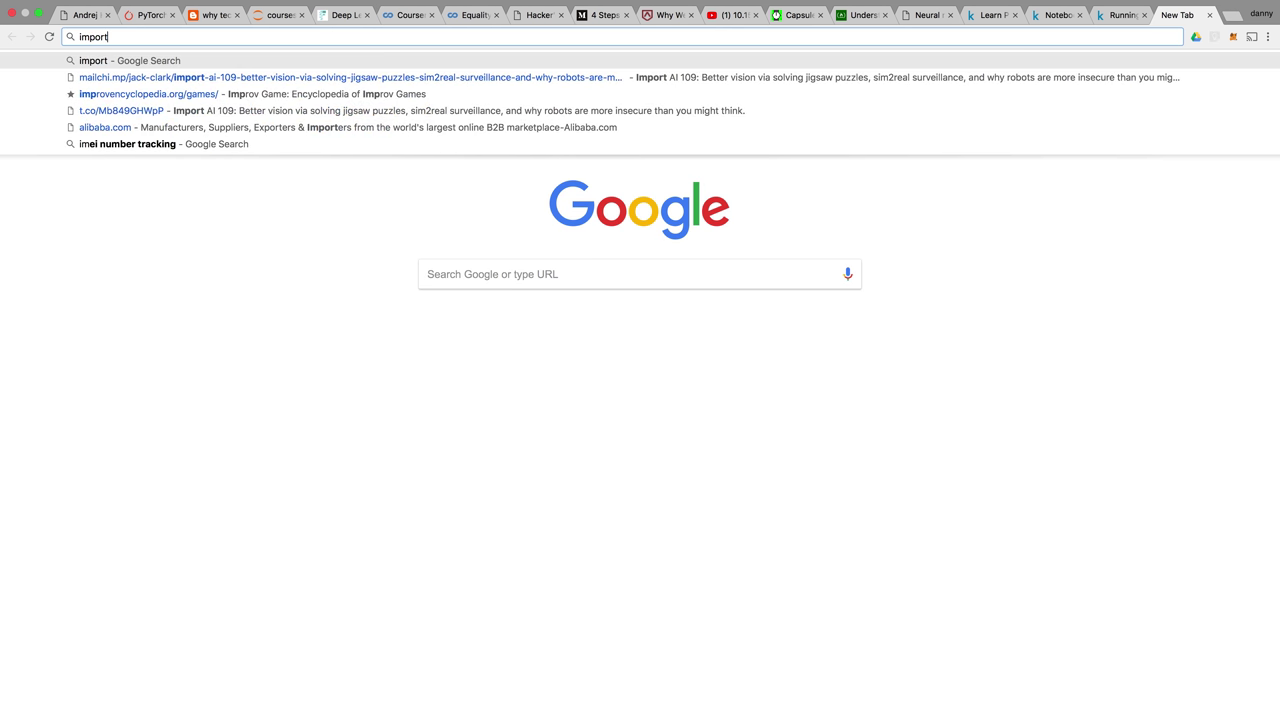
text( glob)
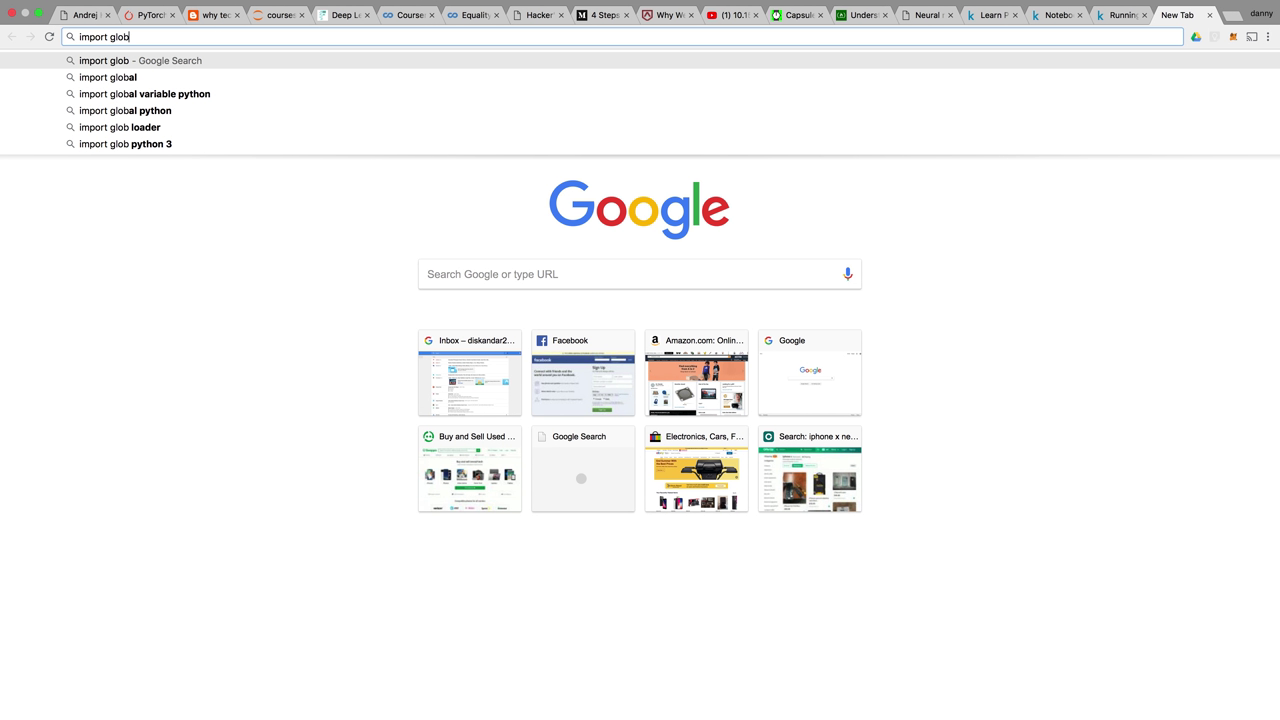
key(Return)
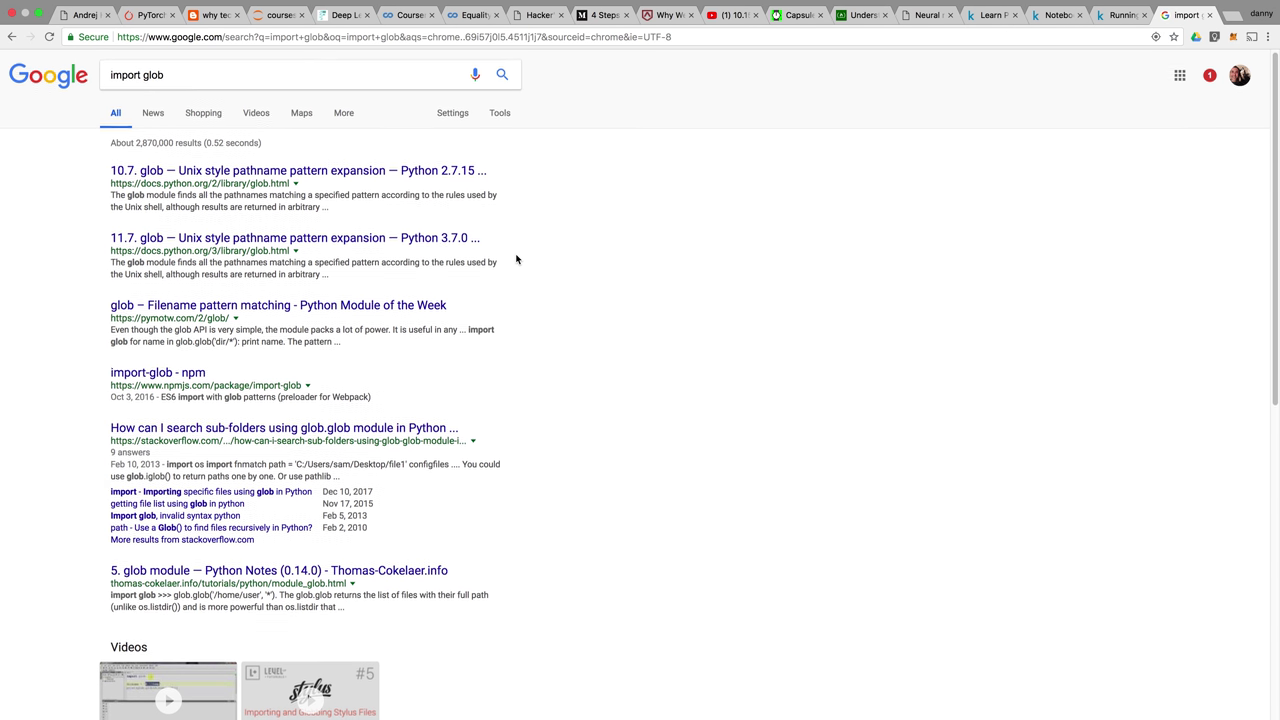
Browse the glob search results and open the Python Module of the Week article on filename pattern matching.
scroll(516, 259, down, 1)
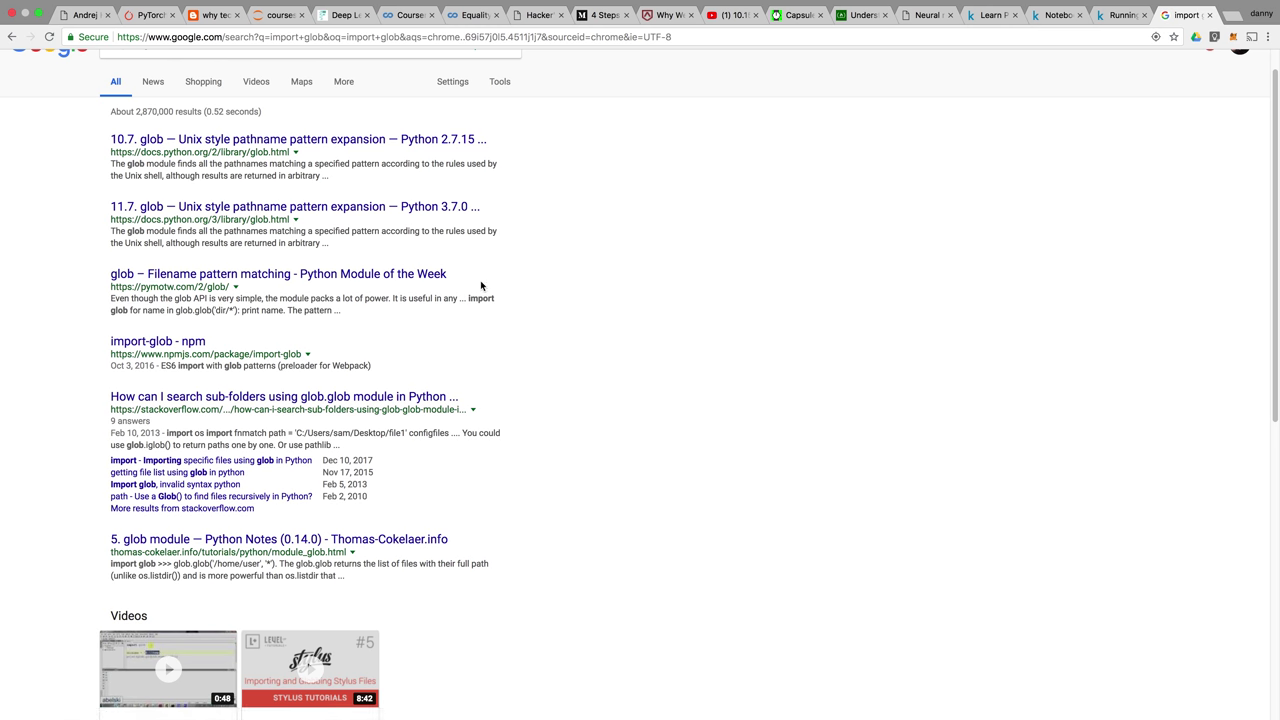
scroll(480, 286, down, 2)
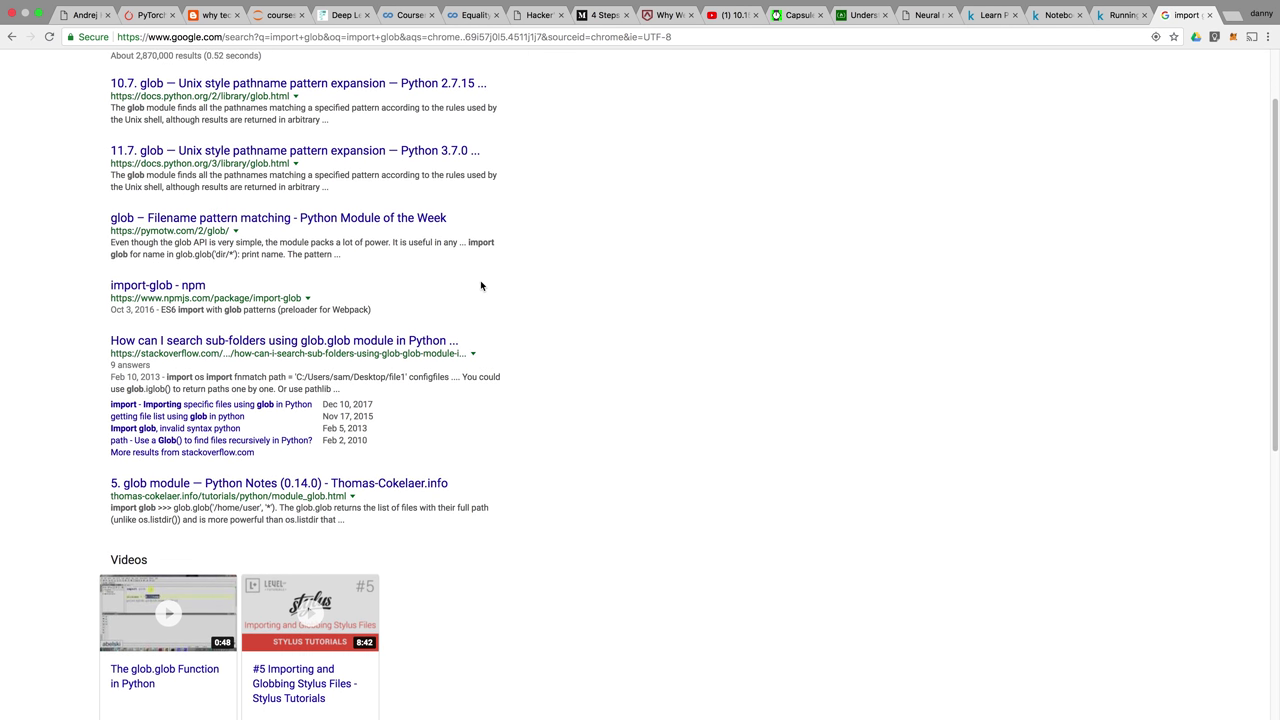
scroll(480, 286, down, 1)
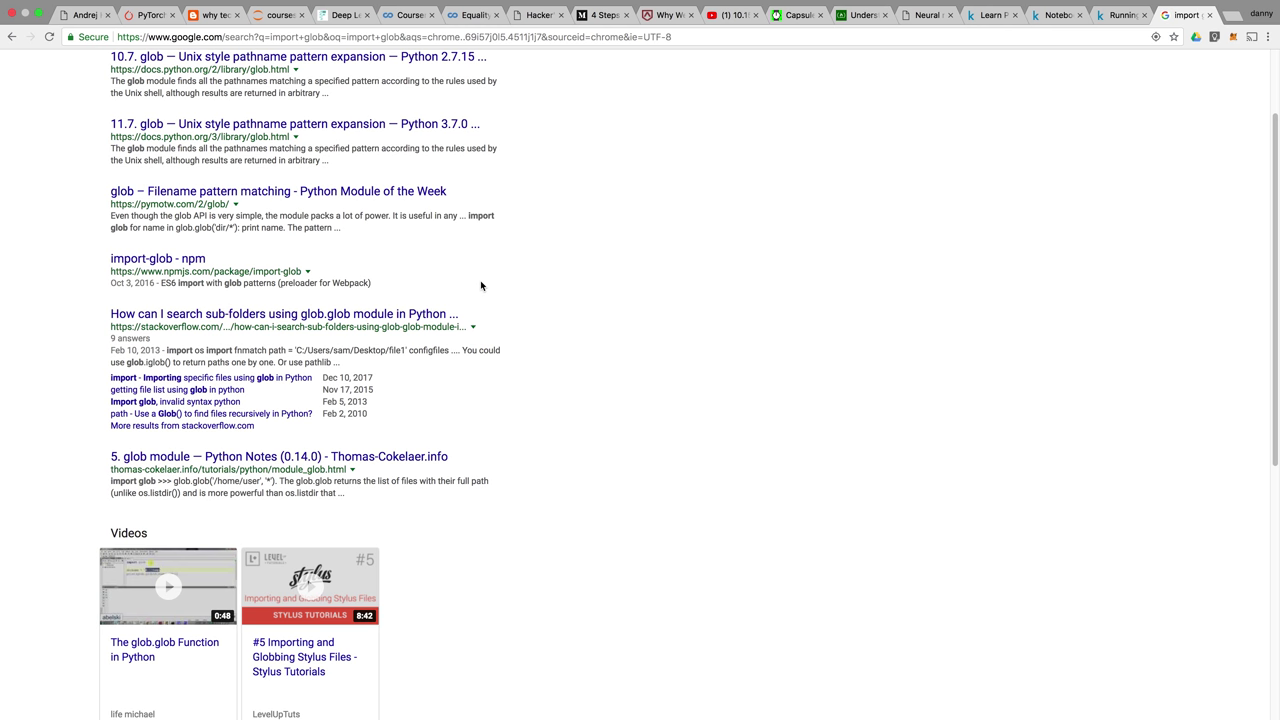
scroll(480, 286, down, 1)
scroll(480, 286, up, 2)
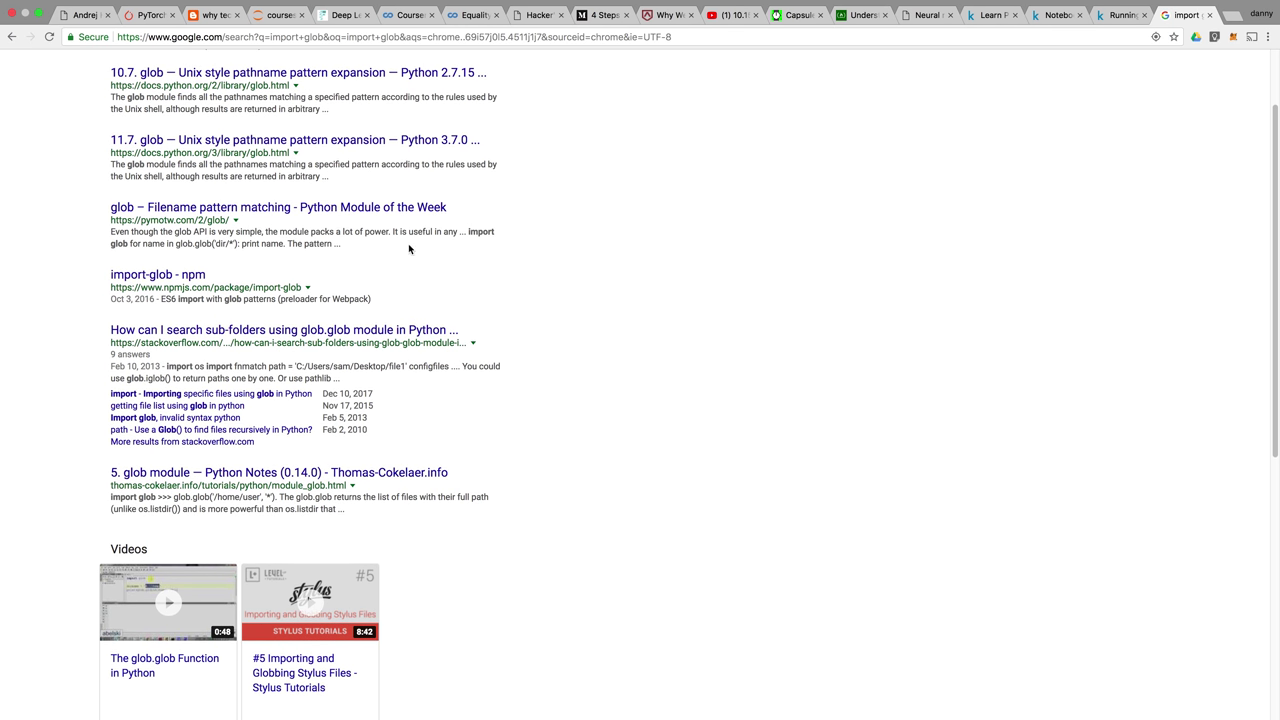
click(413, 210)
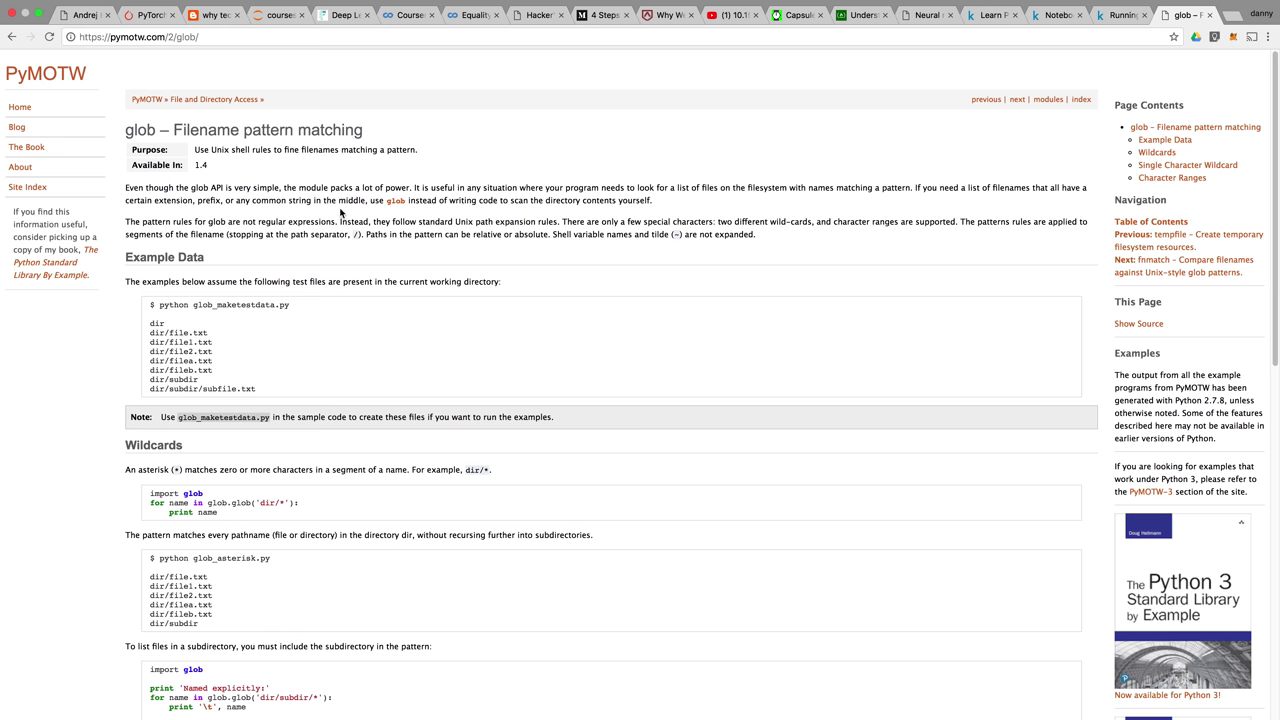
Examine the glob article's example data and wildcard sections, highlighting 'dir/* in the first example, and return to the notebook's import lines.
scroll(341, 211, down, 1)
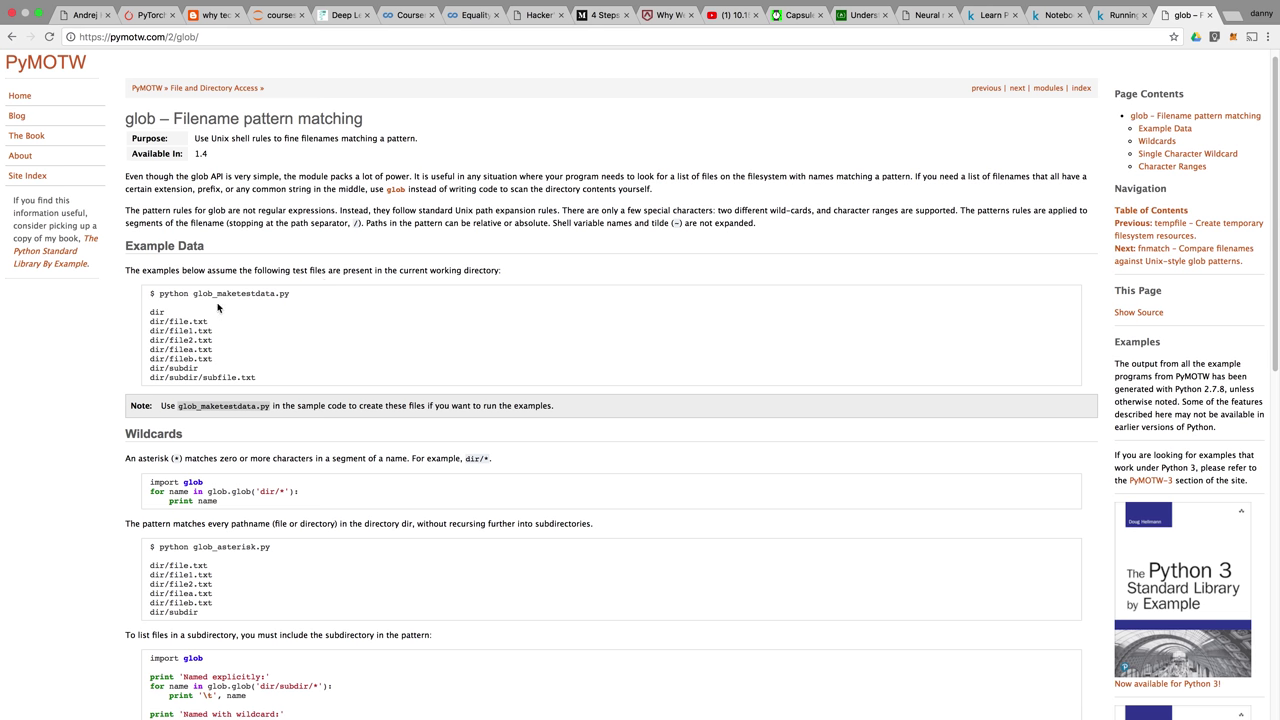
scroll(222, 340, down, 3)
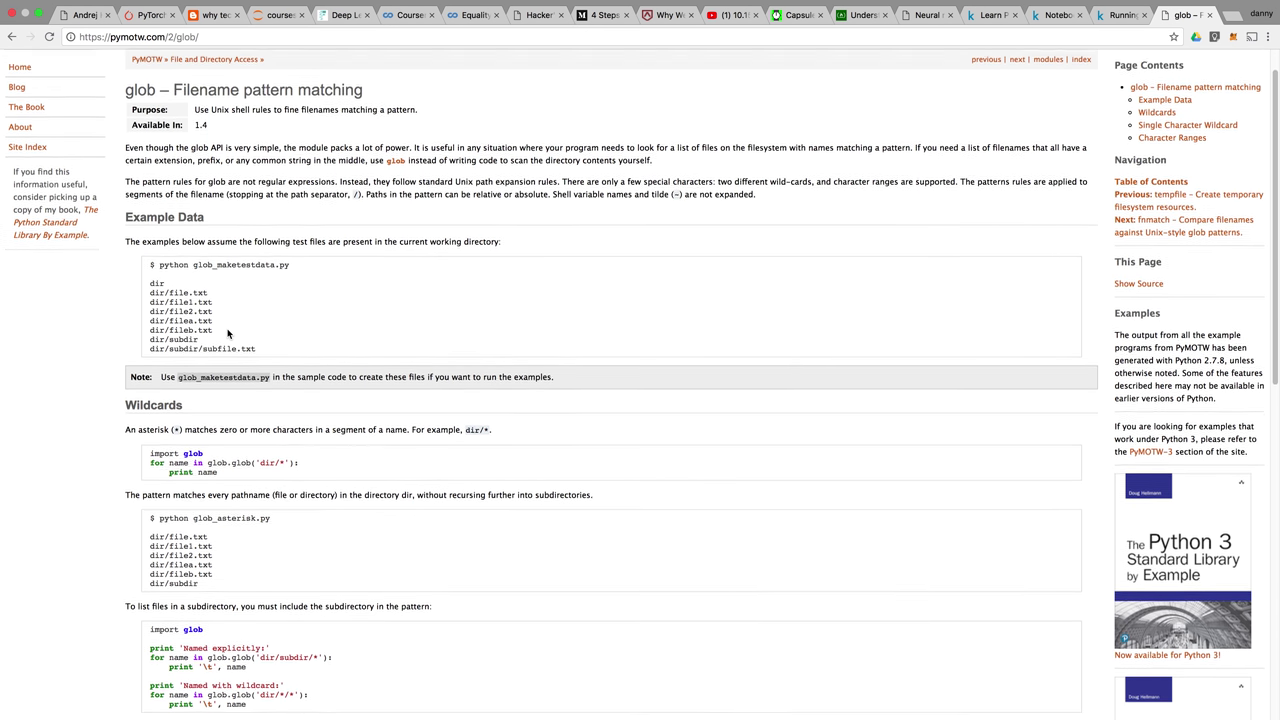
scroll(228, 334, down, 1)
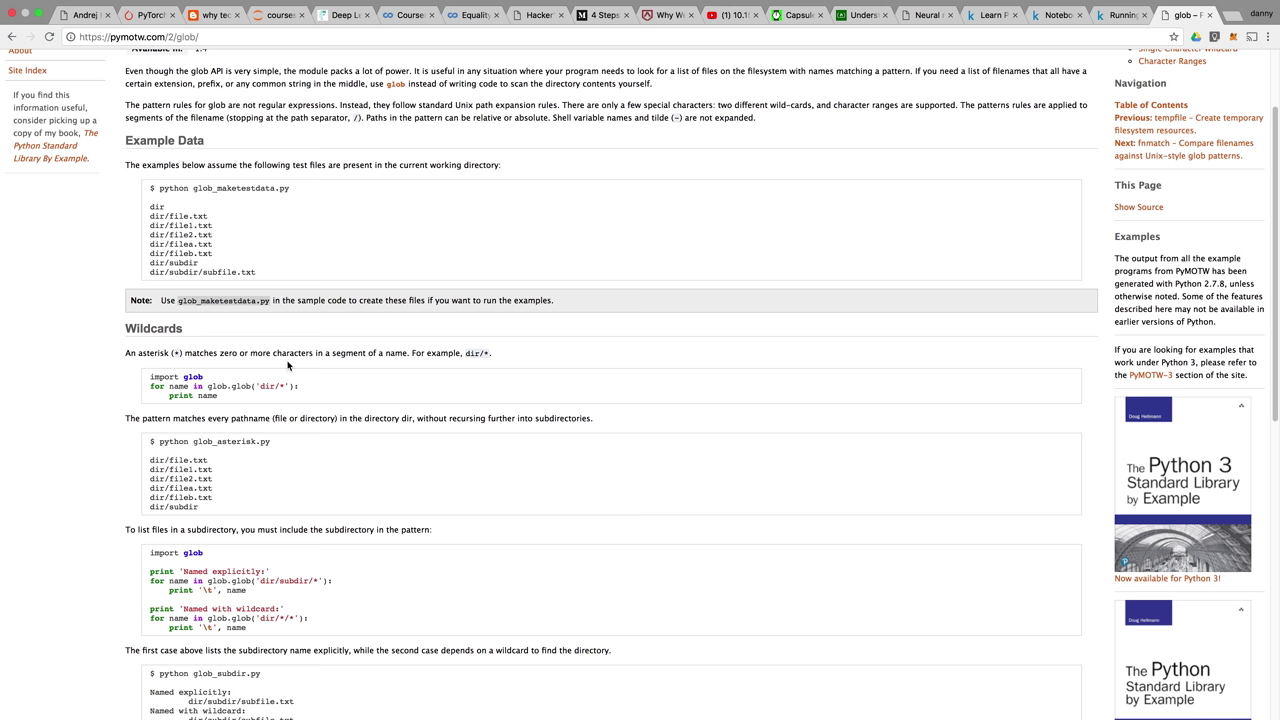
scroll(334, 365, down, 2)
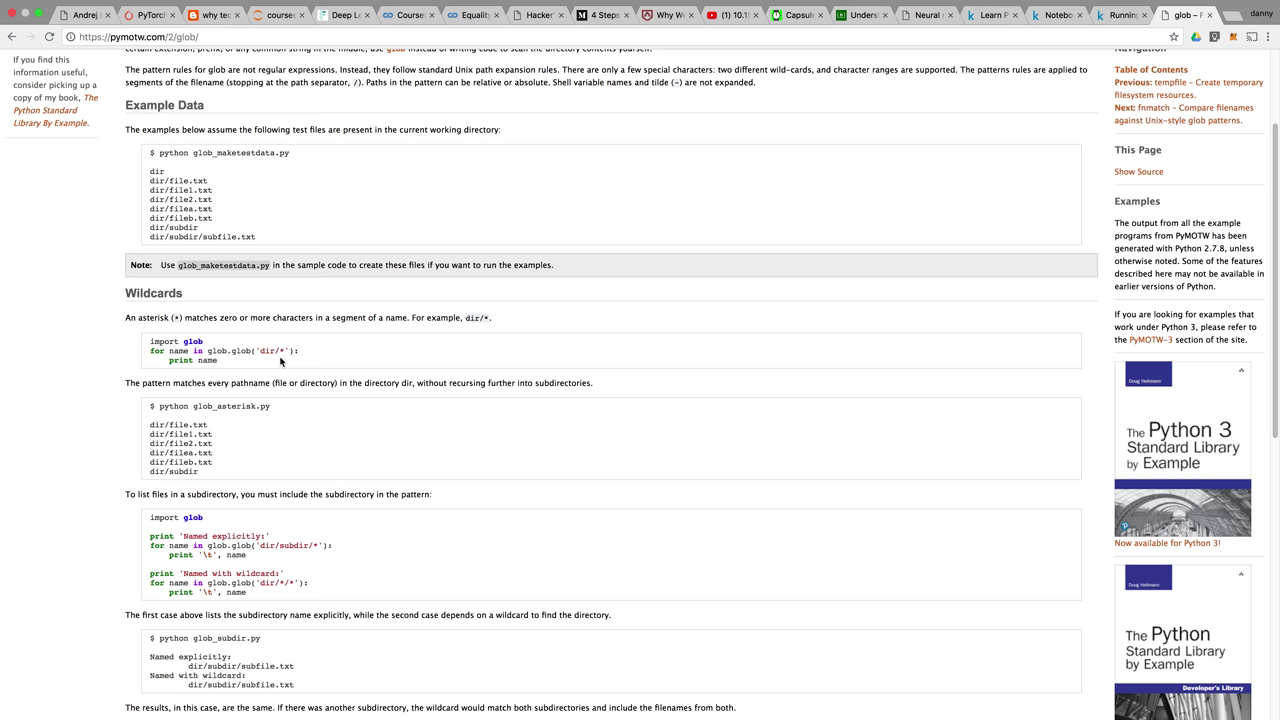
scroll(281, 361, down, 1)
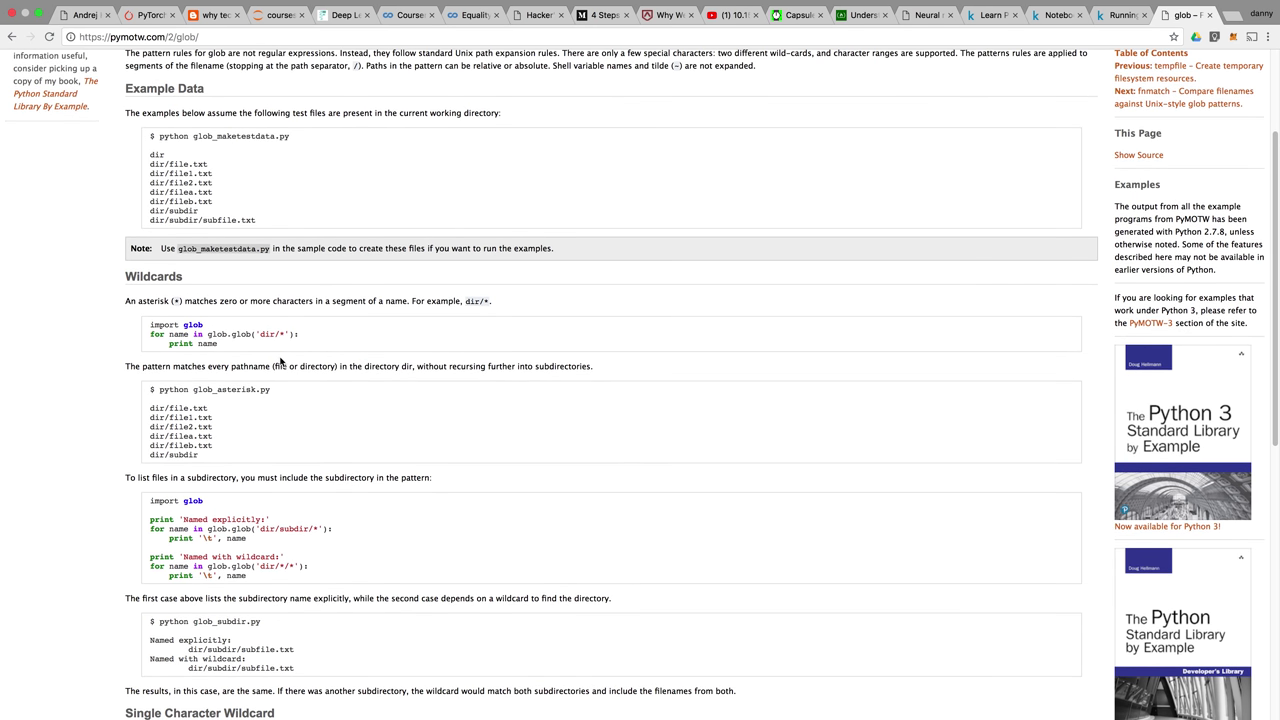
scroll(281, 361, up, 3)
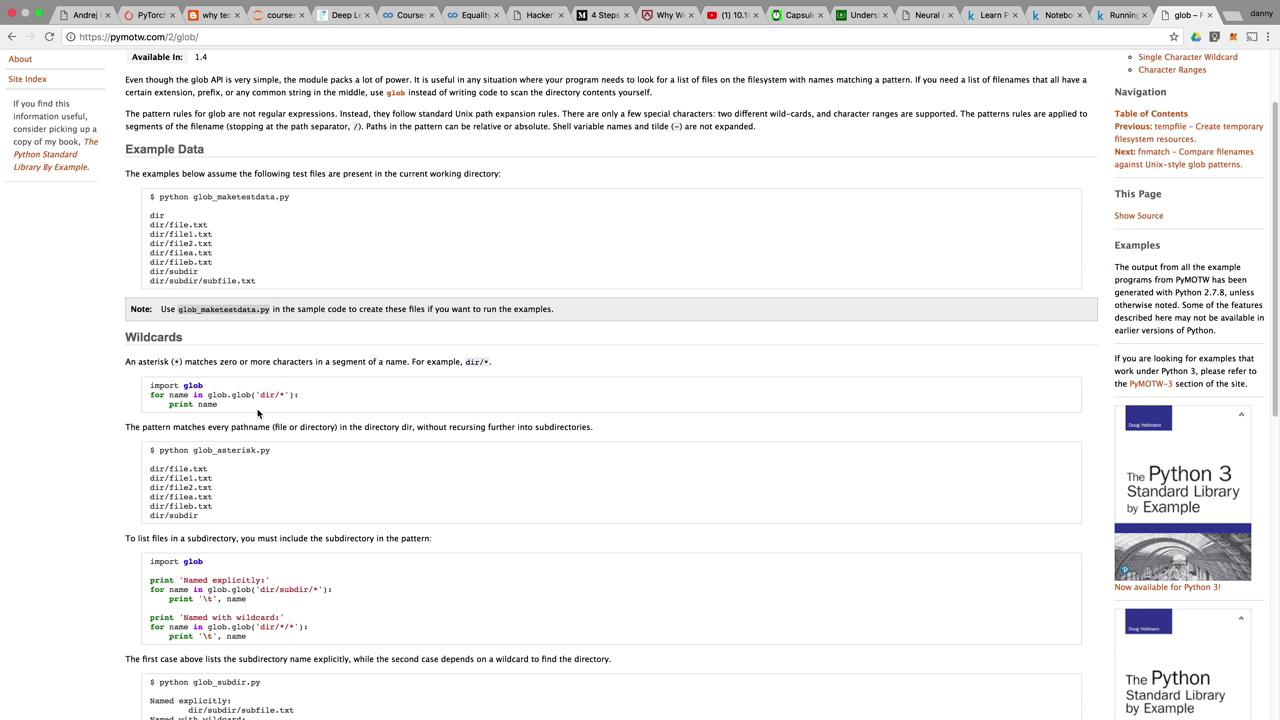
drag(256, 395, 288, 396)
click(1122, 15)
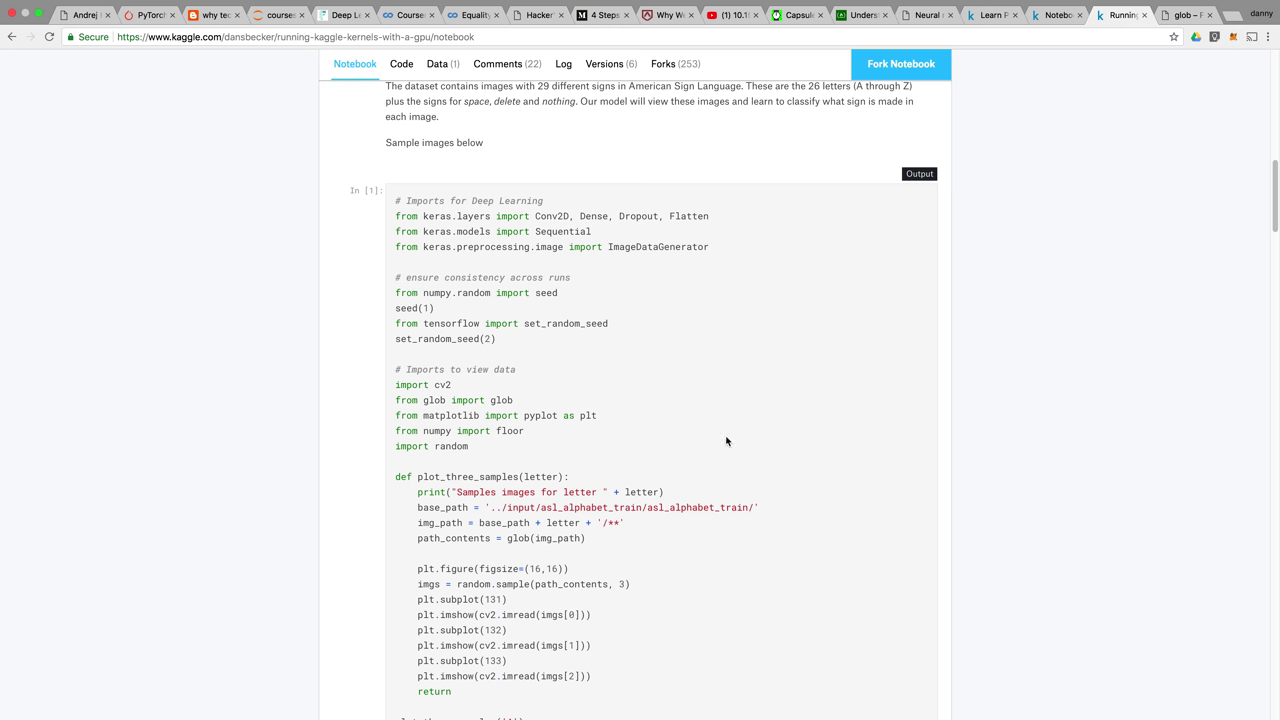
scroll(726, 440, down, 3)
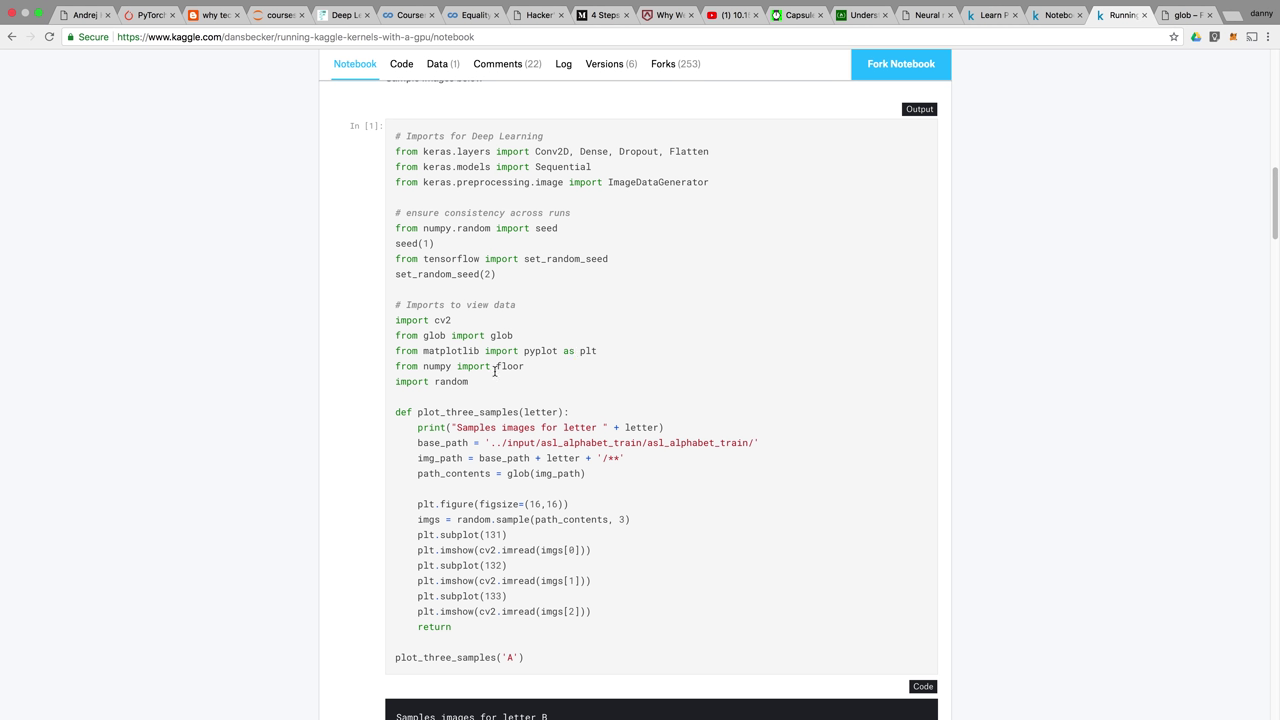
In the glob article's tab, search the web for "import numpy floor" and open the NumPy v1.15 Manual page on numpy.floor.
click(1188, 14)
click(1017, 37)
text(import n)
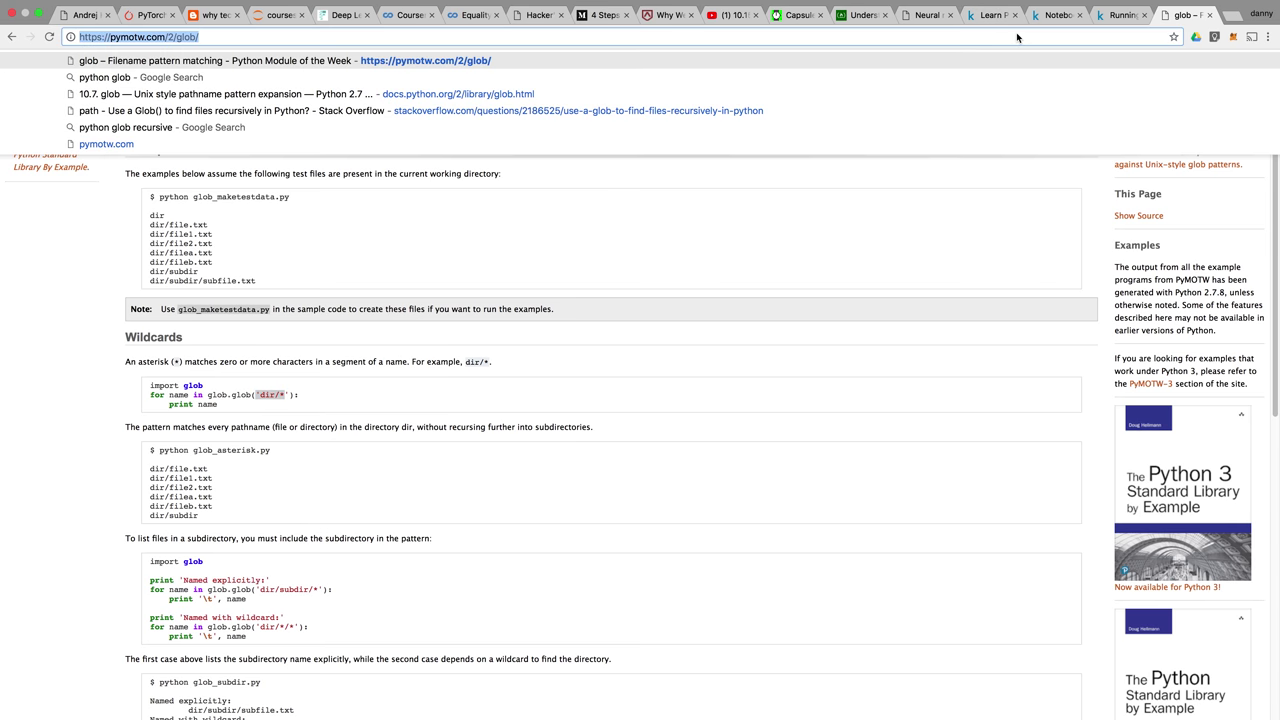
text(umpy)
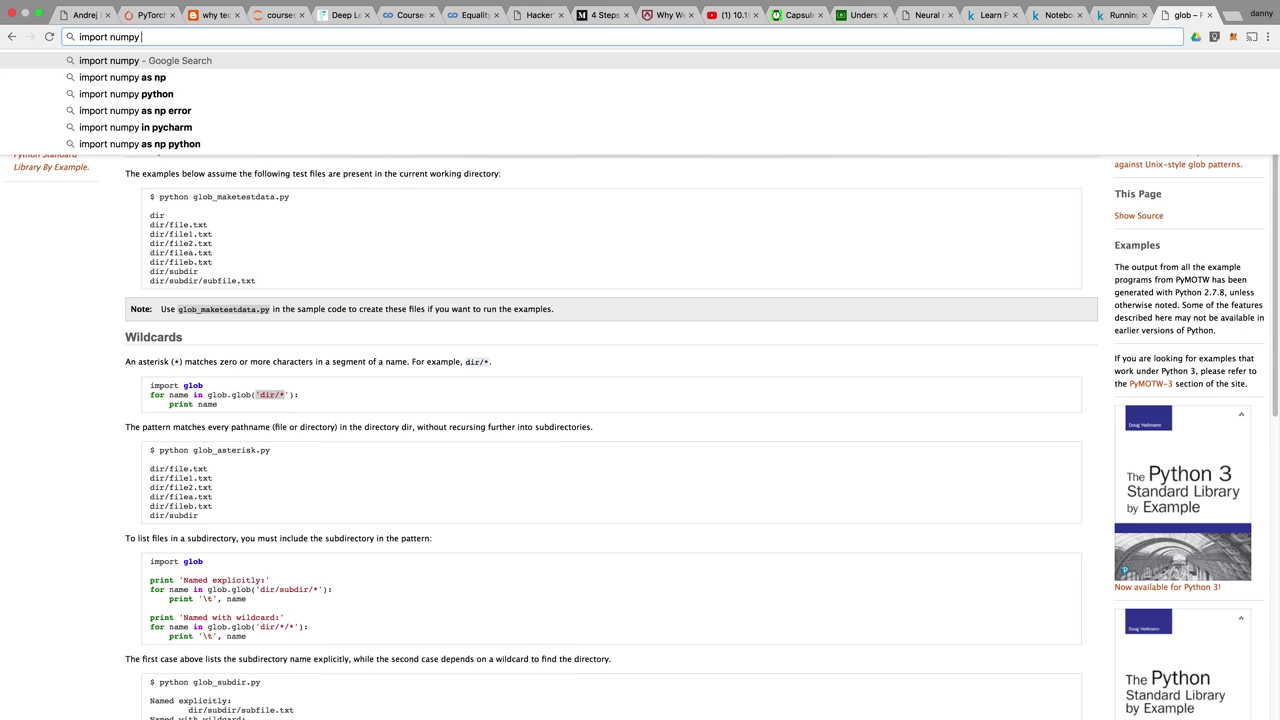
click(1118, 15)
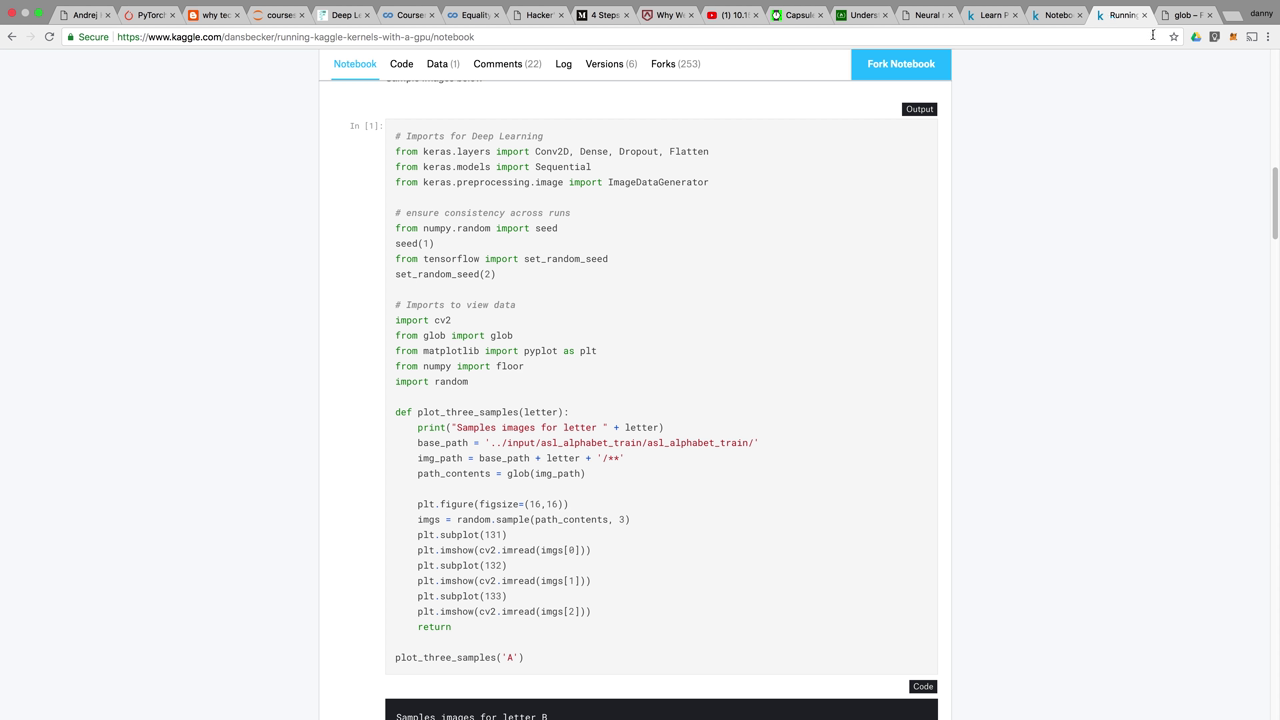
click(1180, 15)
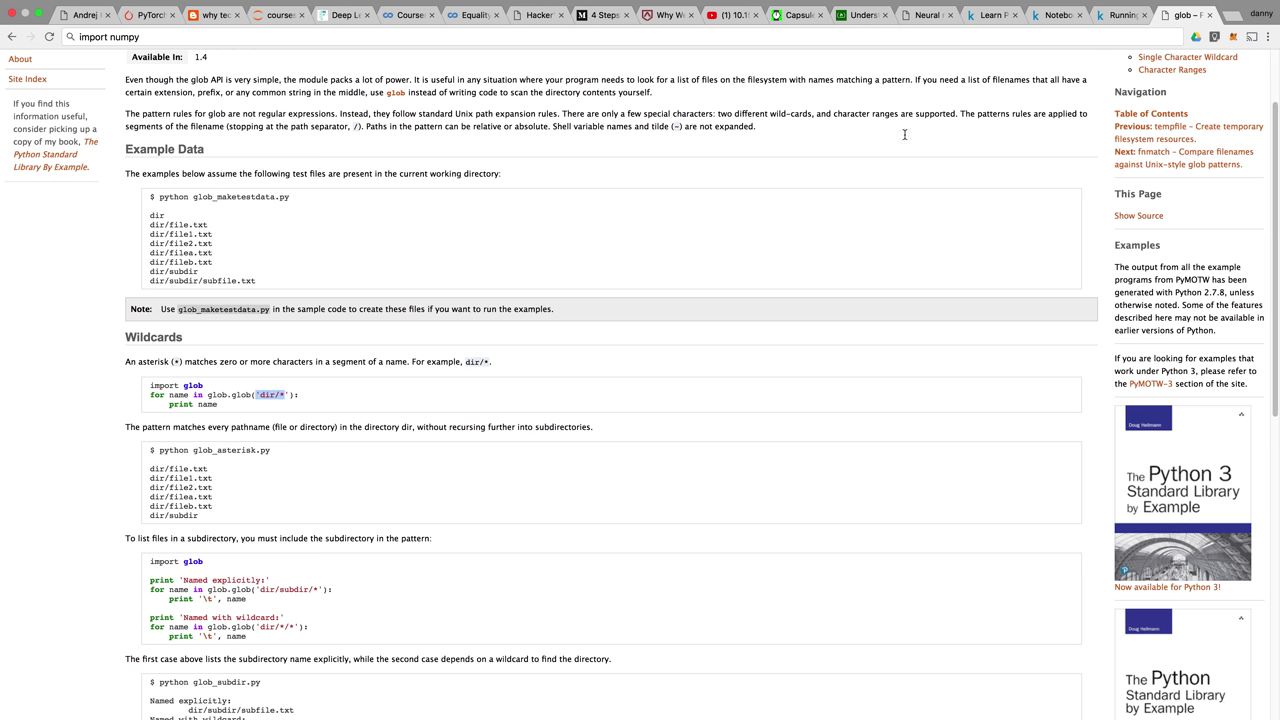
click(864, 38)
key(Right)
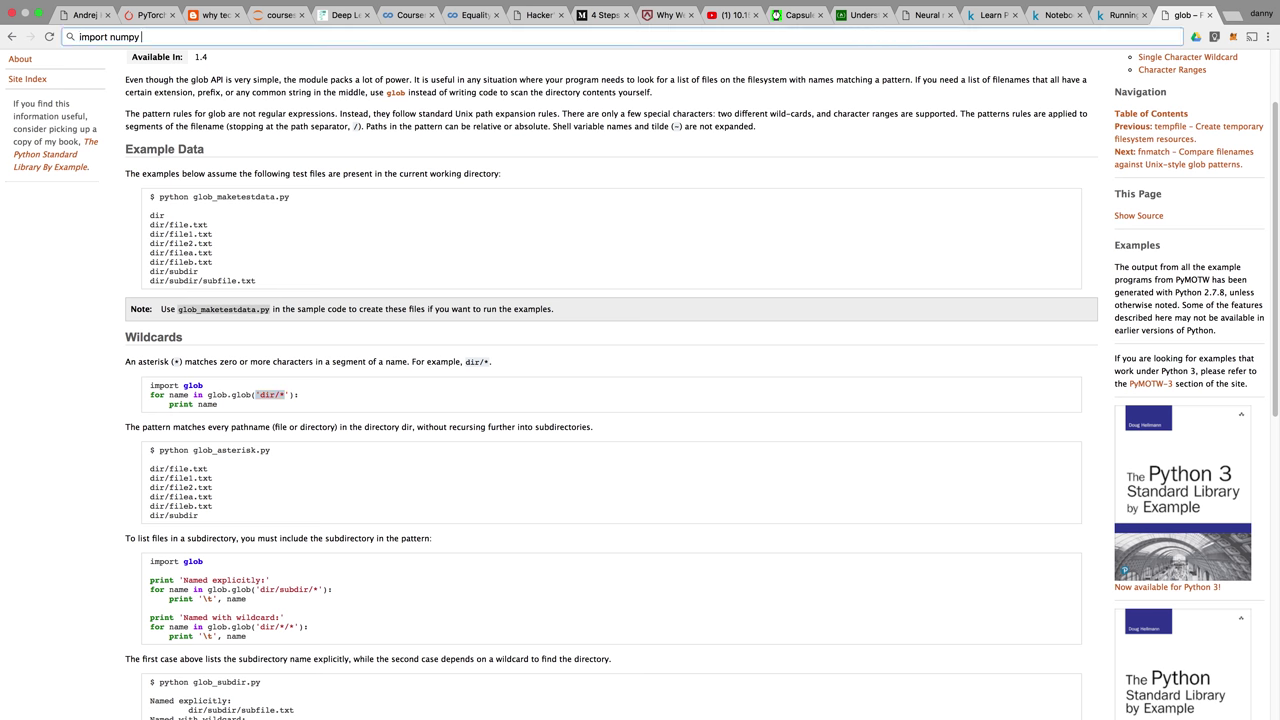
text(floor)
key(Return)
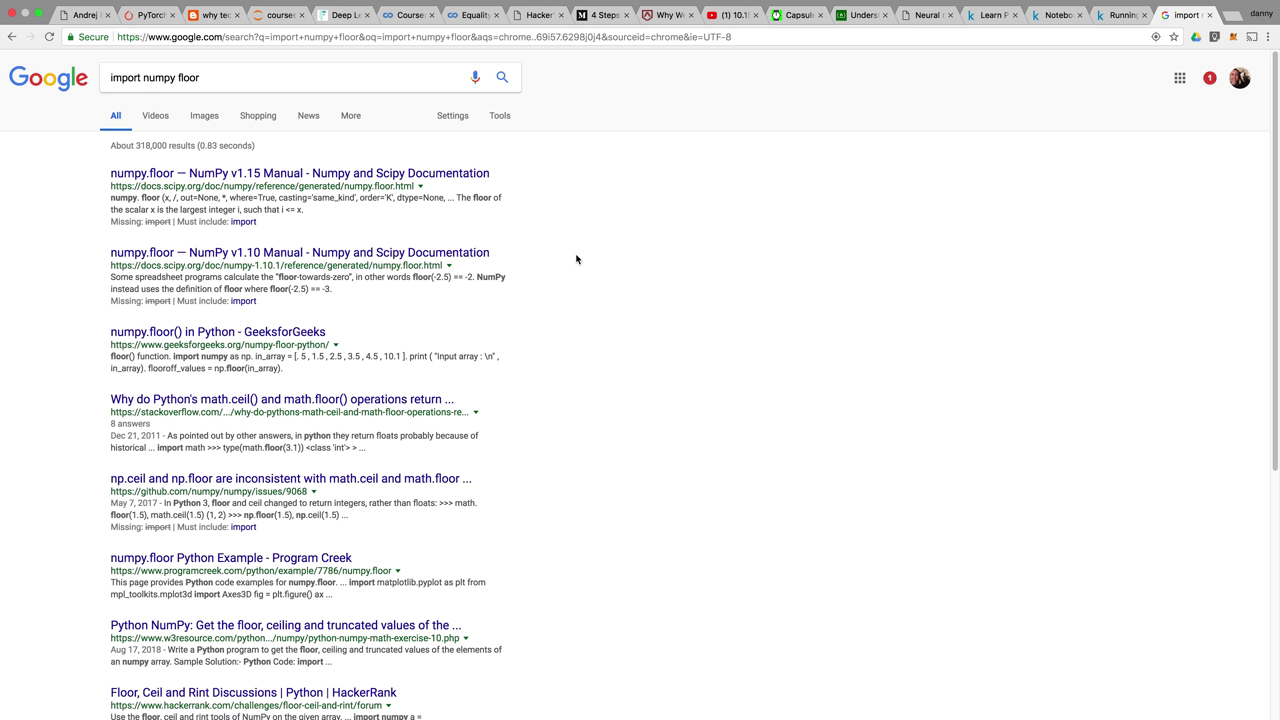
click(390, 181)
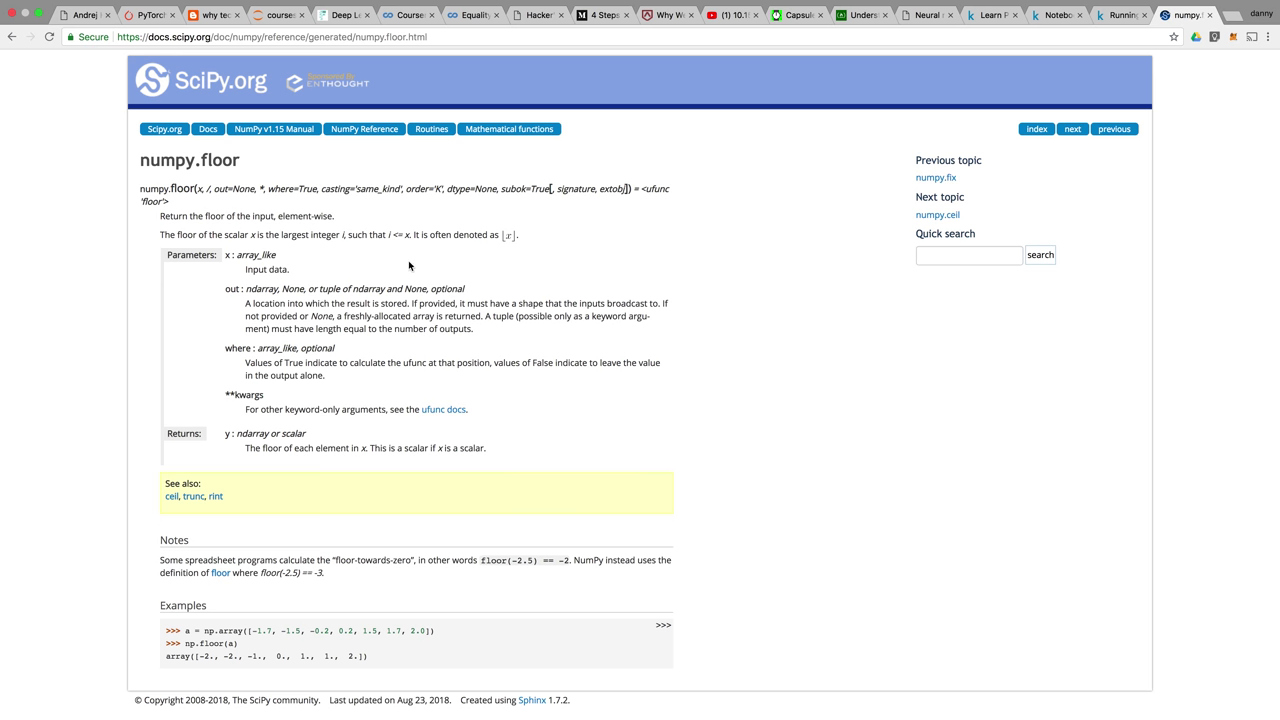
Examine the numpy.floor page's example array and floor-definition note, highlighting parts of both, and return to the Kaggle notebook.
scroll(408, 262, down, 1)
scroll(408, 264, up, 1)
click(249, 630)
mouse_move(249, 630)
mouse_down()
mouse_move(283, 631)
mouse_move(272, 630)
mouse_up()
drag(410, 630, 425, 630)
click(550, 575)
drag(541, 561, 530, 562)
click(564, 574)
click(1120, 18)
Examine the plot_three_samples function in the notebook's first code cell, from its base path and glob call to the subplot lines.
scroll(800, 427, down, 1)
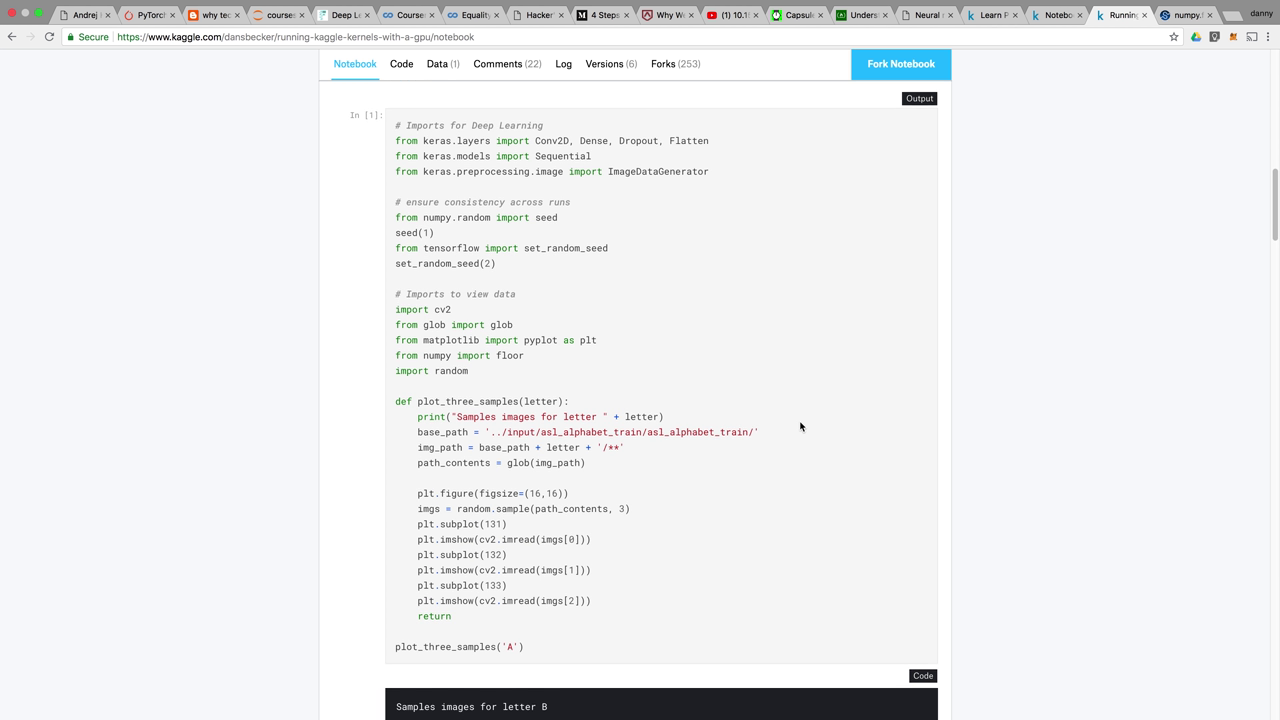
scroll(532, 430, down, 3)
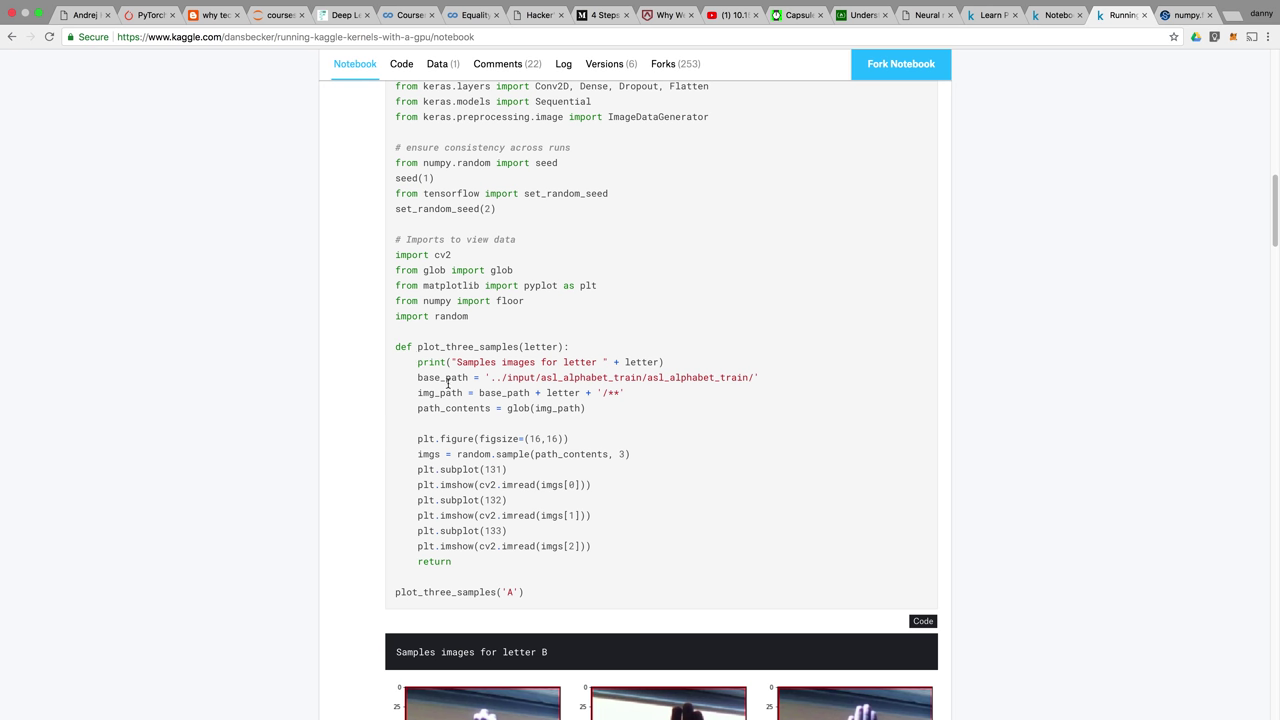
scroll(556, 378, down, 1)
scroll(556, 378, down, 1)
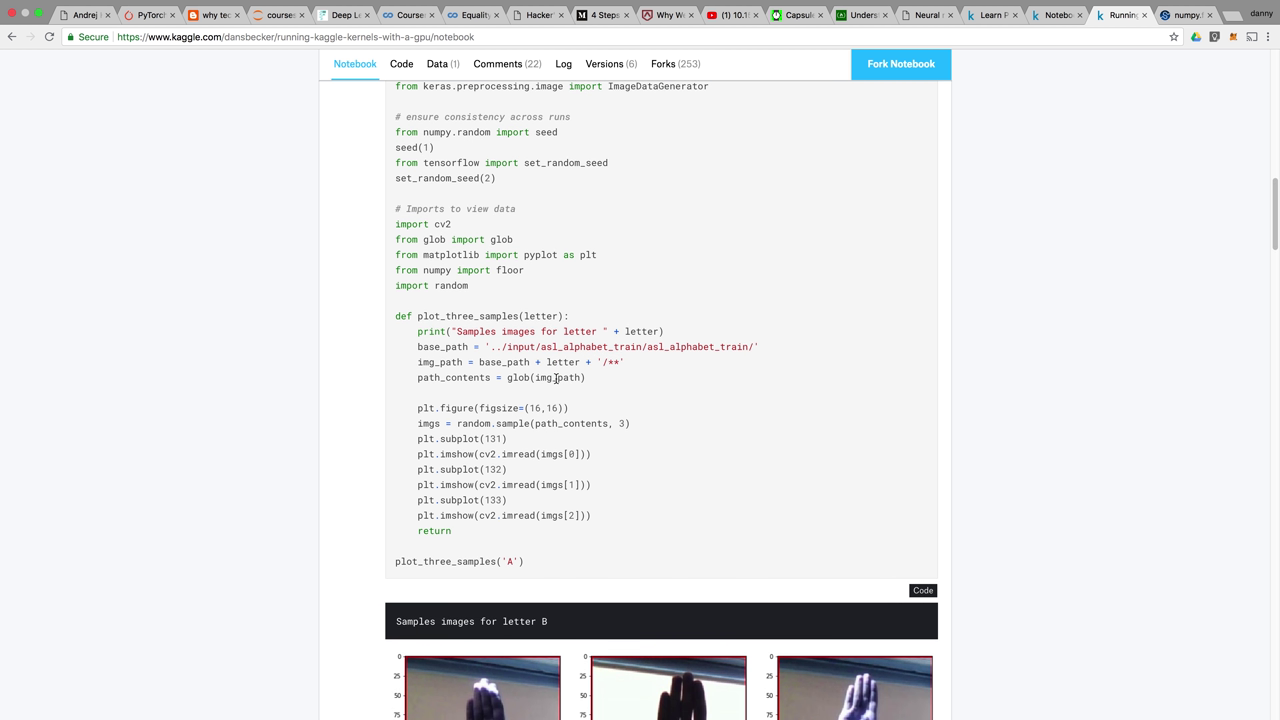
scroll(556, 378, down, 5)
scroll(556, 378, up, 3)
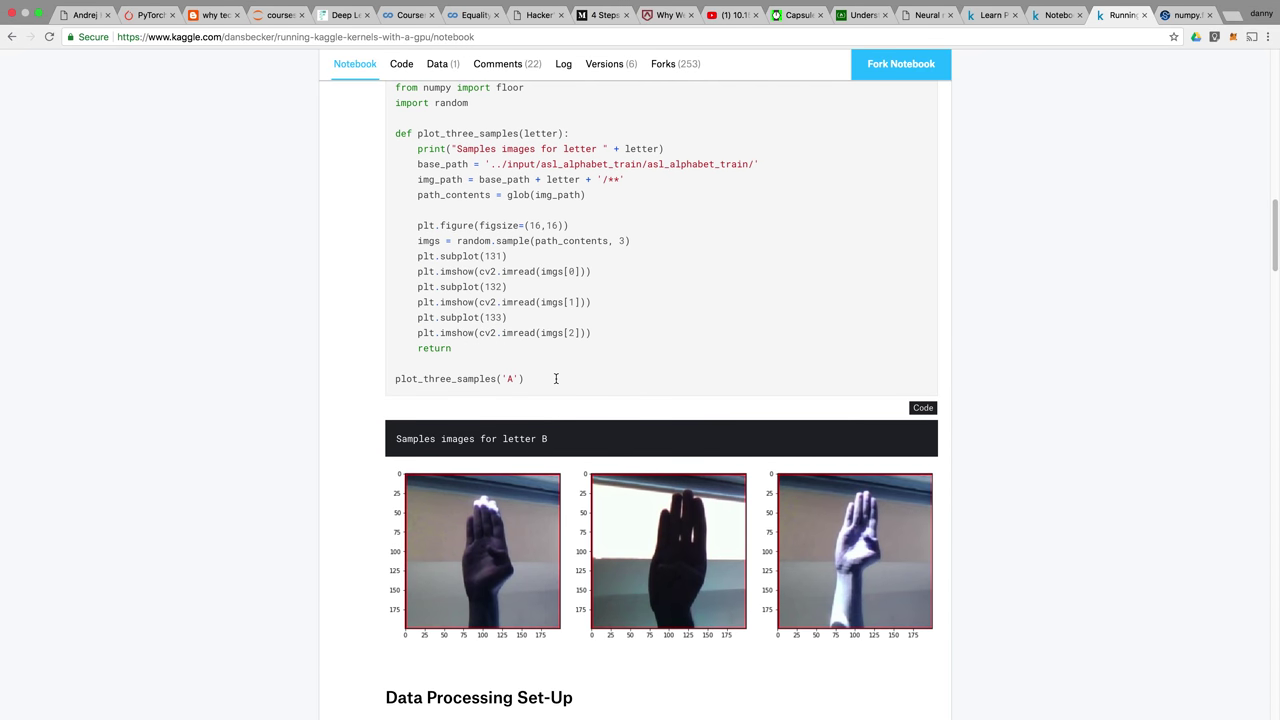
scroll(556, 378, up, 2)
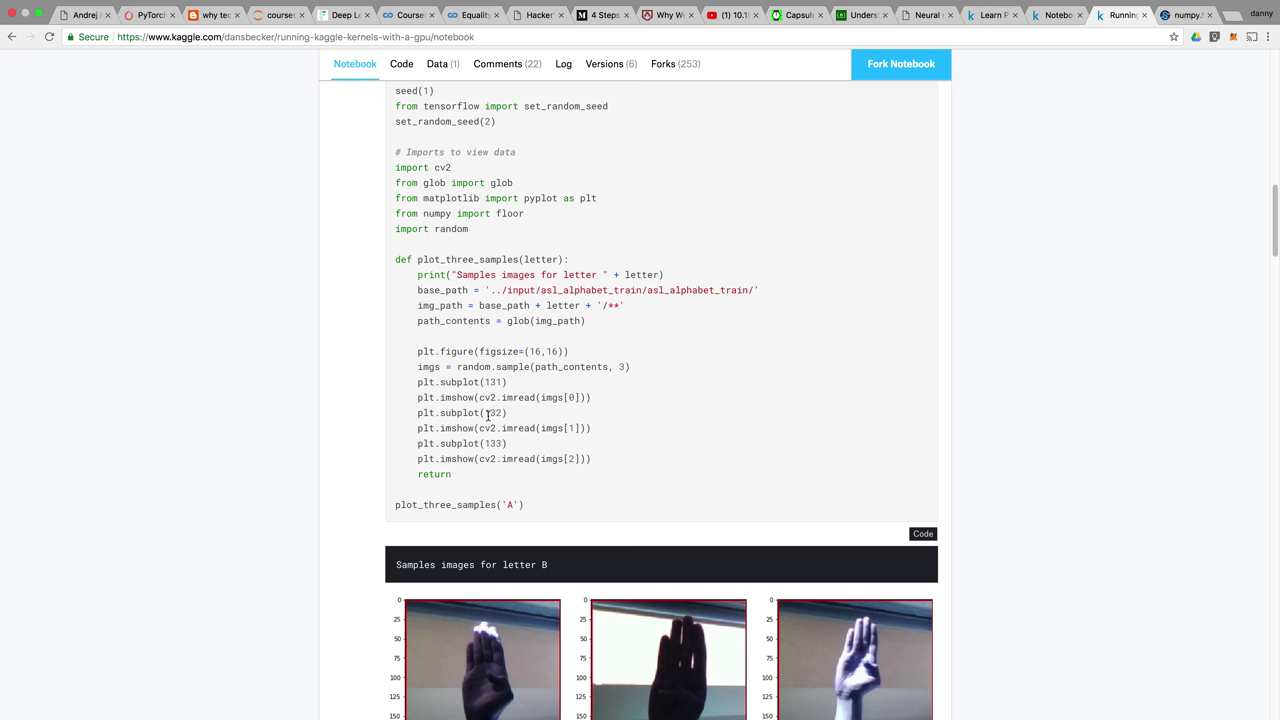
Examine the three sample images for letter B beneath the plotting code.
scroll(477, 540, down, 2)
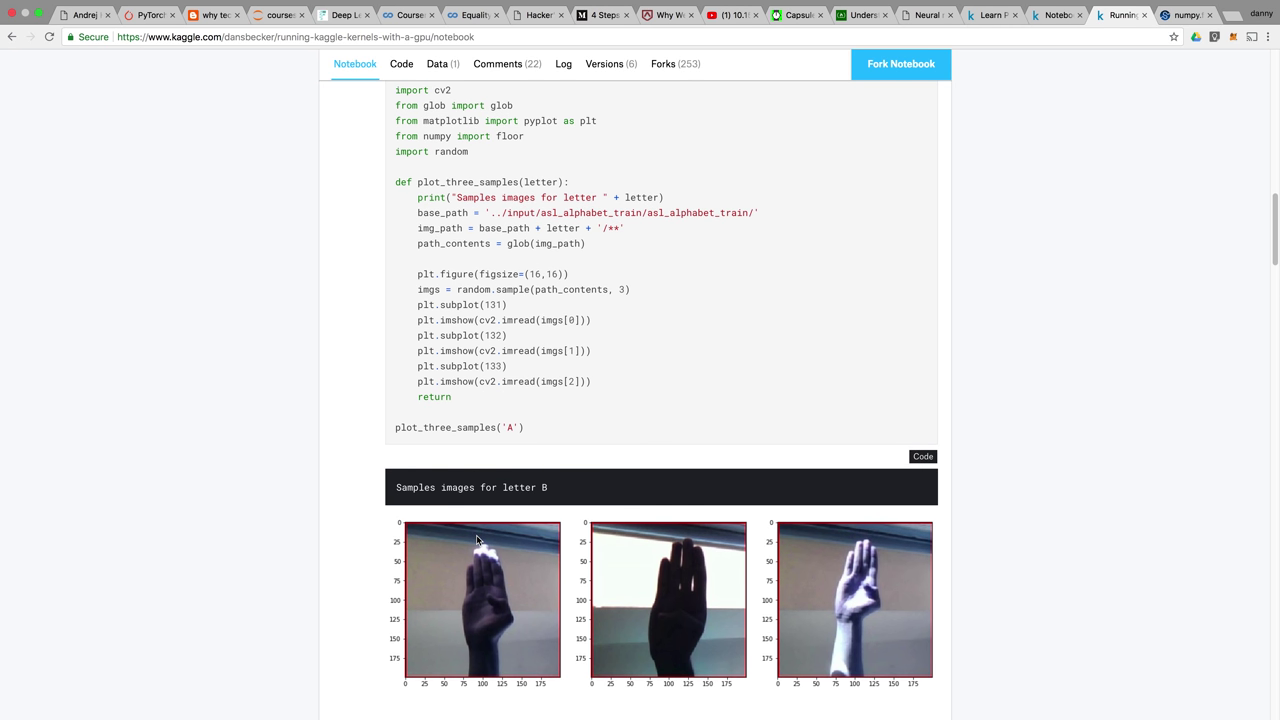
scroll(477, 540, down, 2)
scroll(477, 540, down, 2)
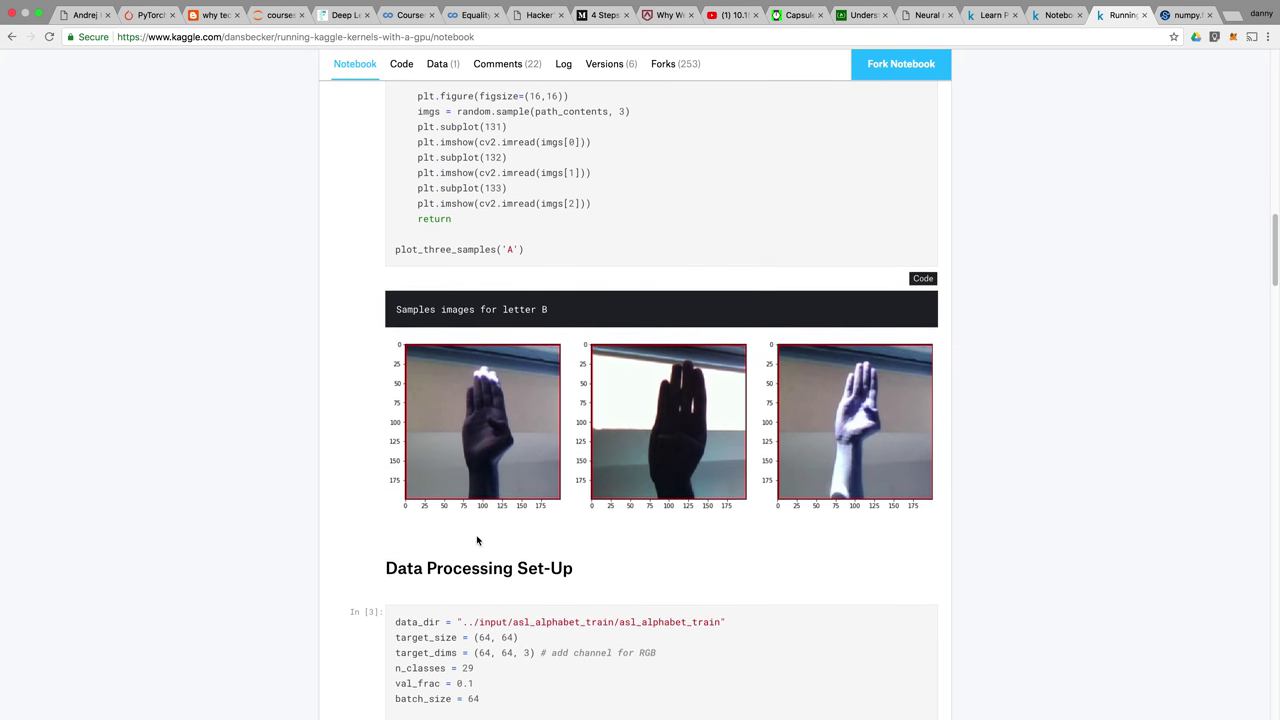
scroll(477, 540, down, 2)
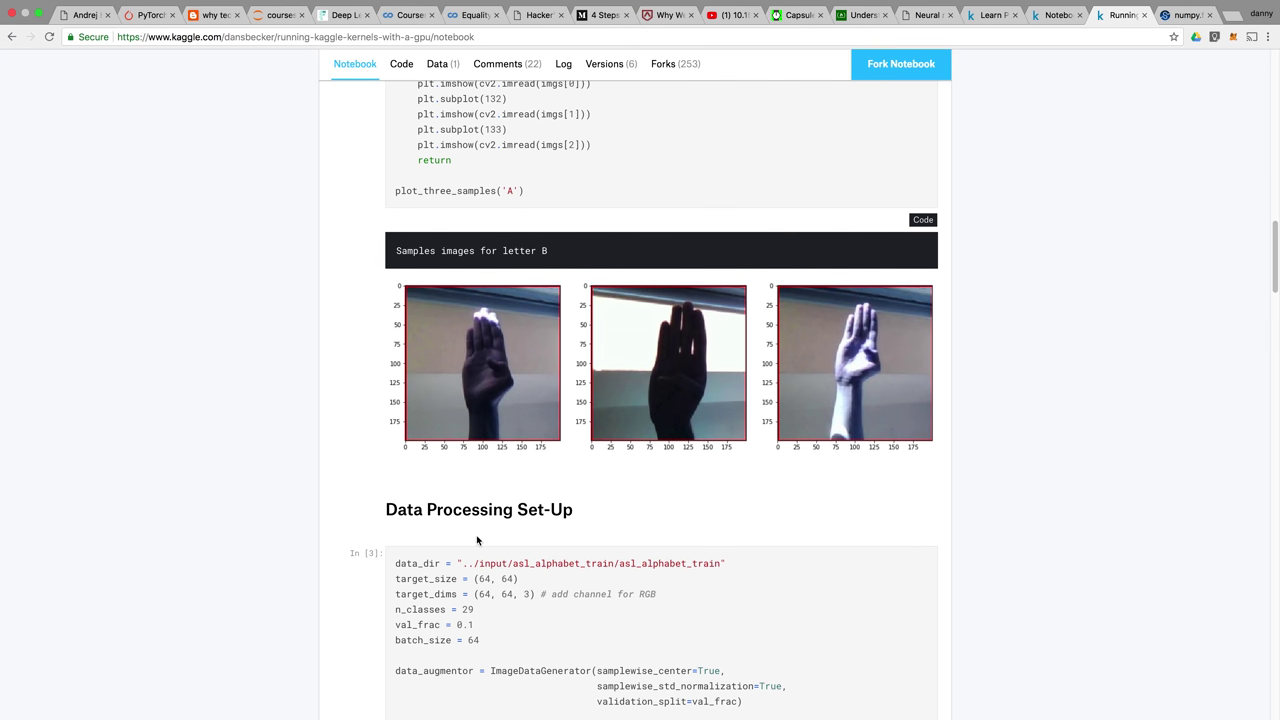
scroll(477, 540, up, 3)
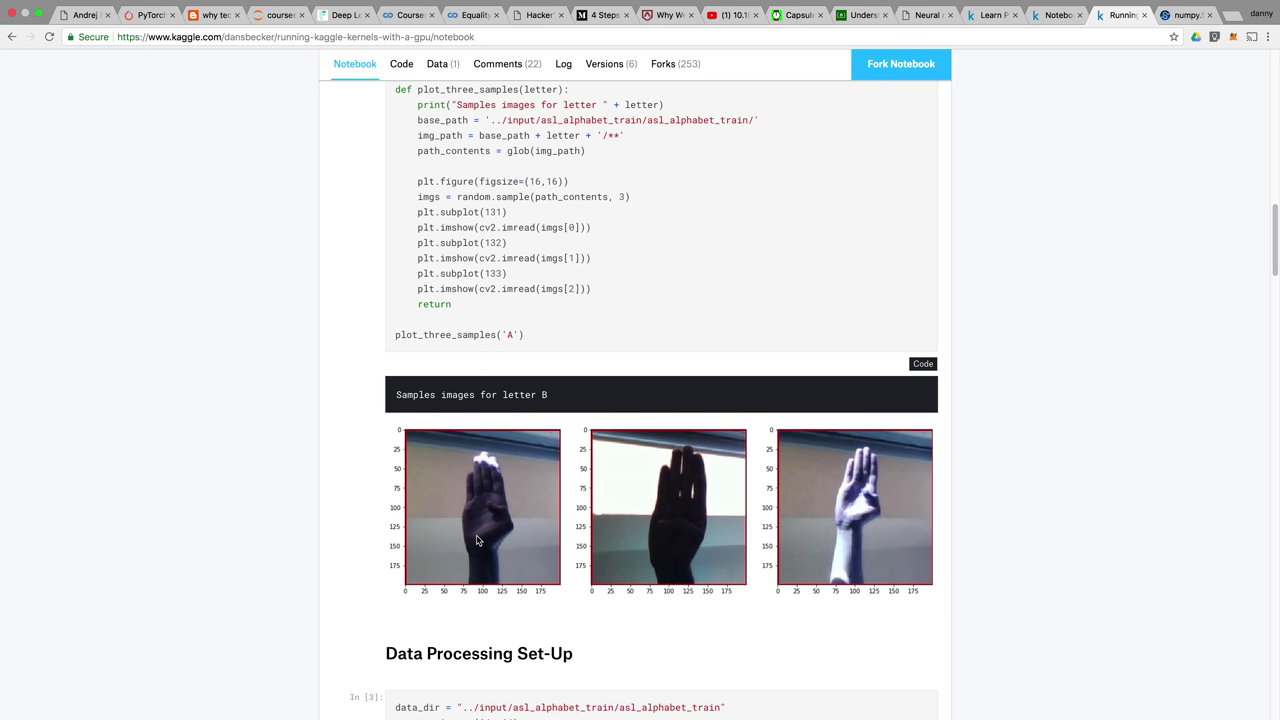
scroll(477, 540, up, 1)
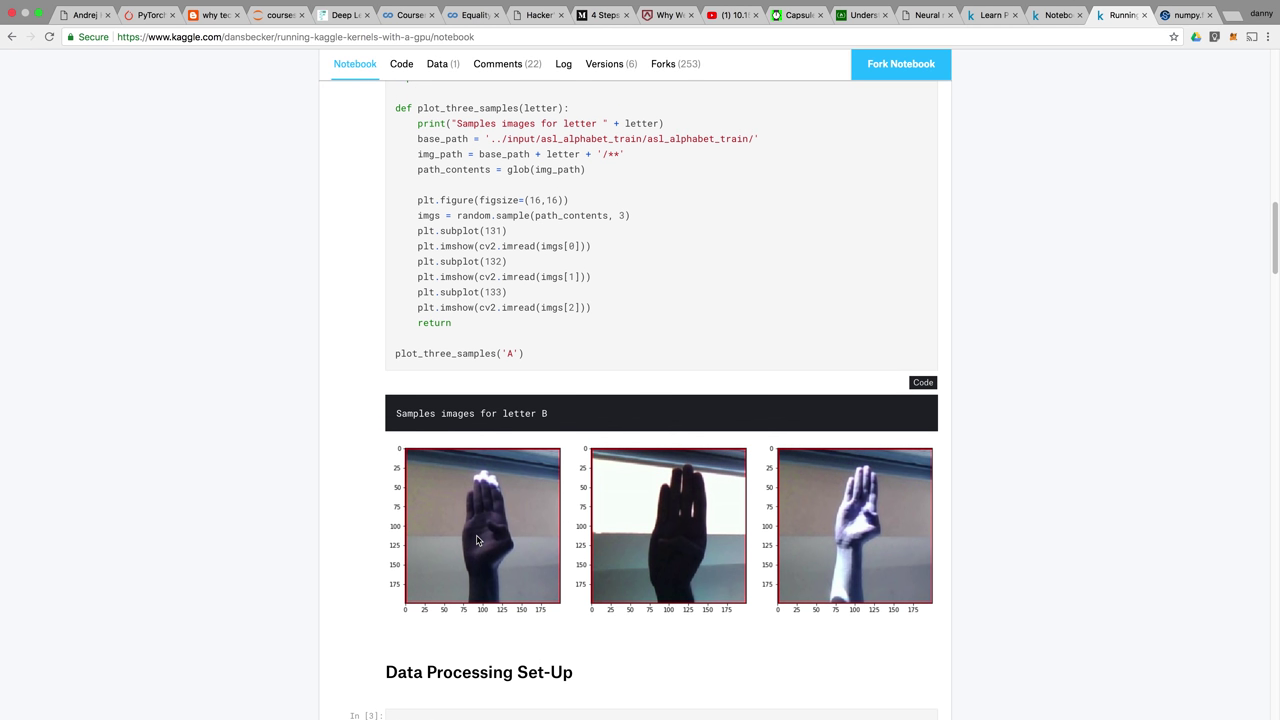
Examine the Data Processing Set-Up cell's directory, target size, dimensions, class, validation and batch settings against the sample images above.
scroll(477, 540, down, 10)
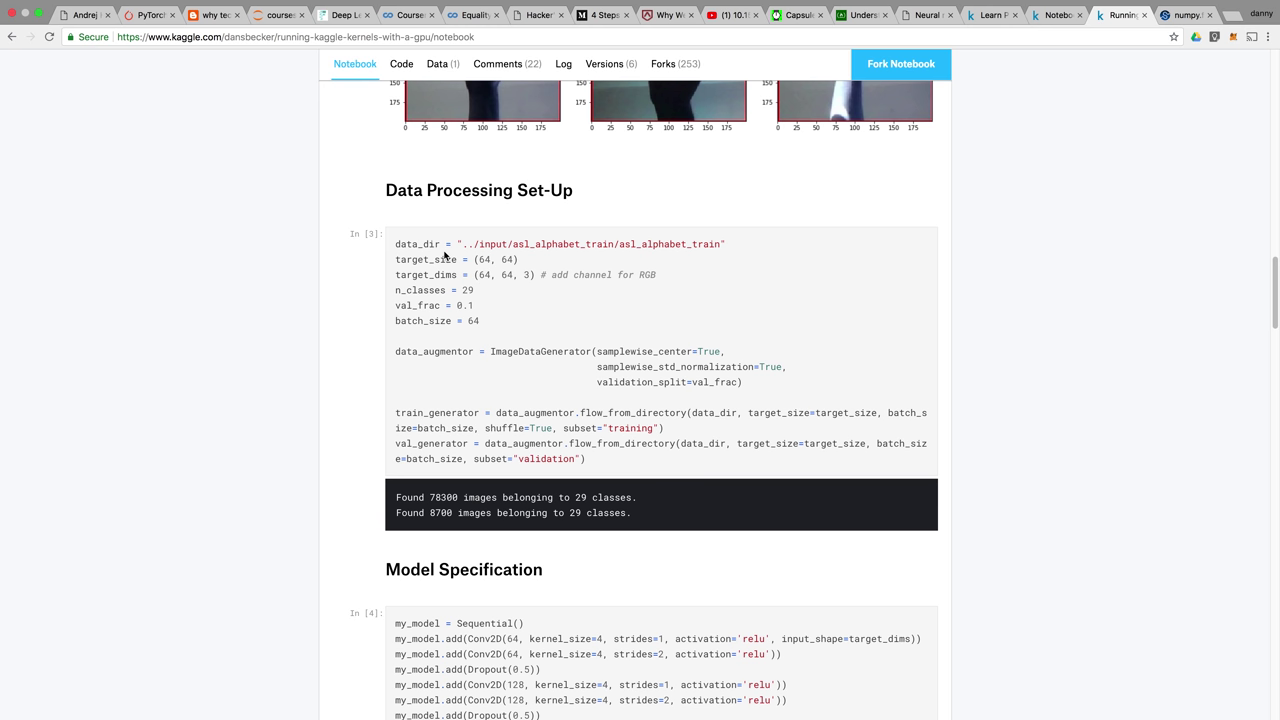
scroll(445, 255, up, 1)
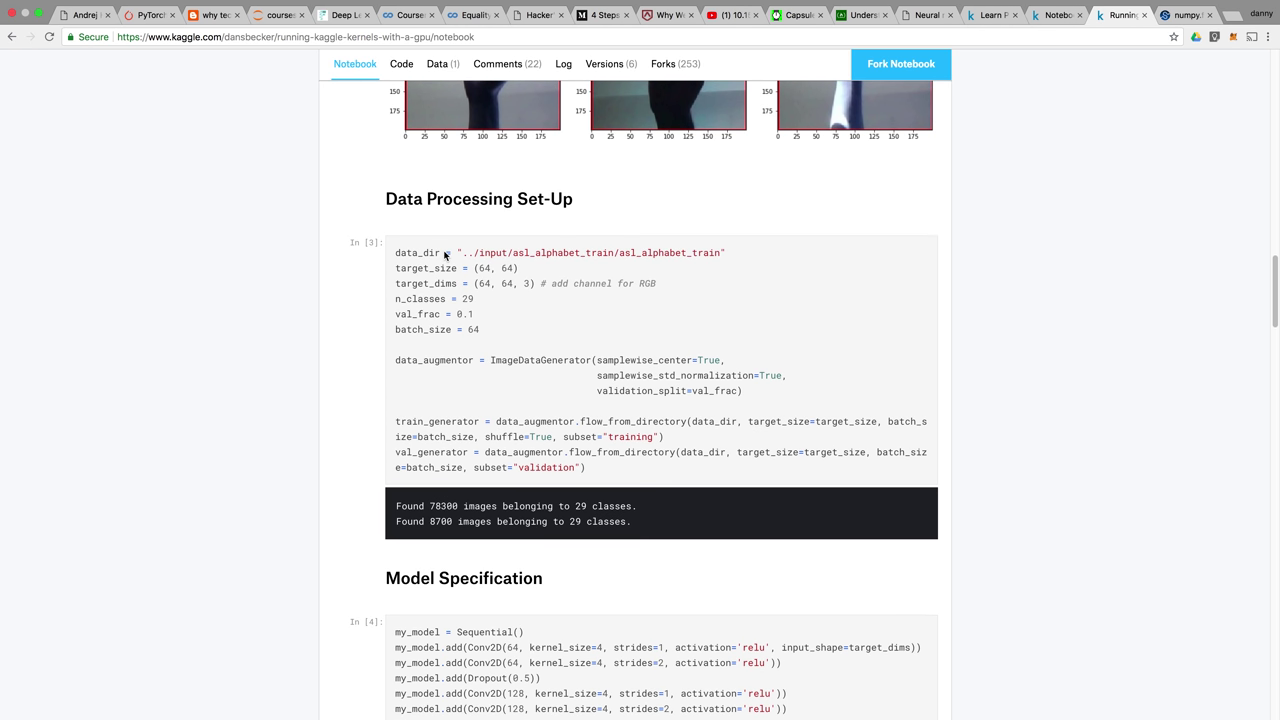
scroll(445, 255, up, 4)
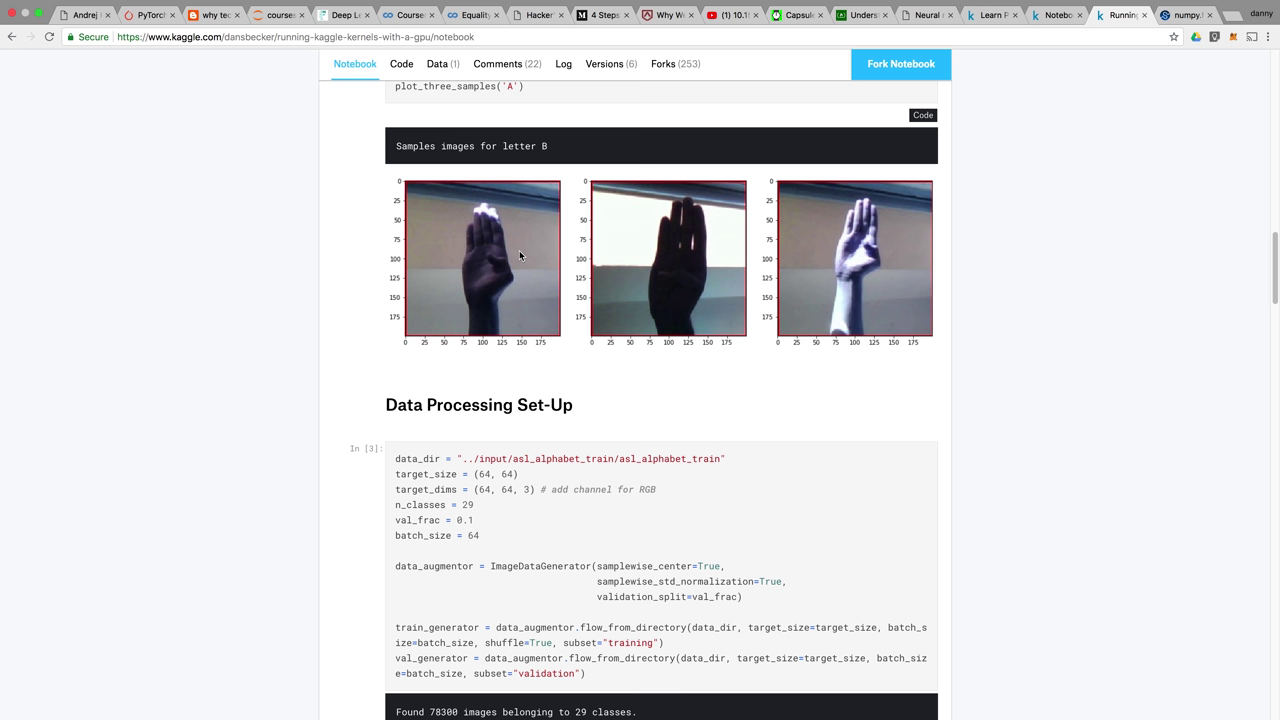
scroll(665, 273, up, 1)
scroll(665, 273, down, 1)
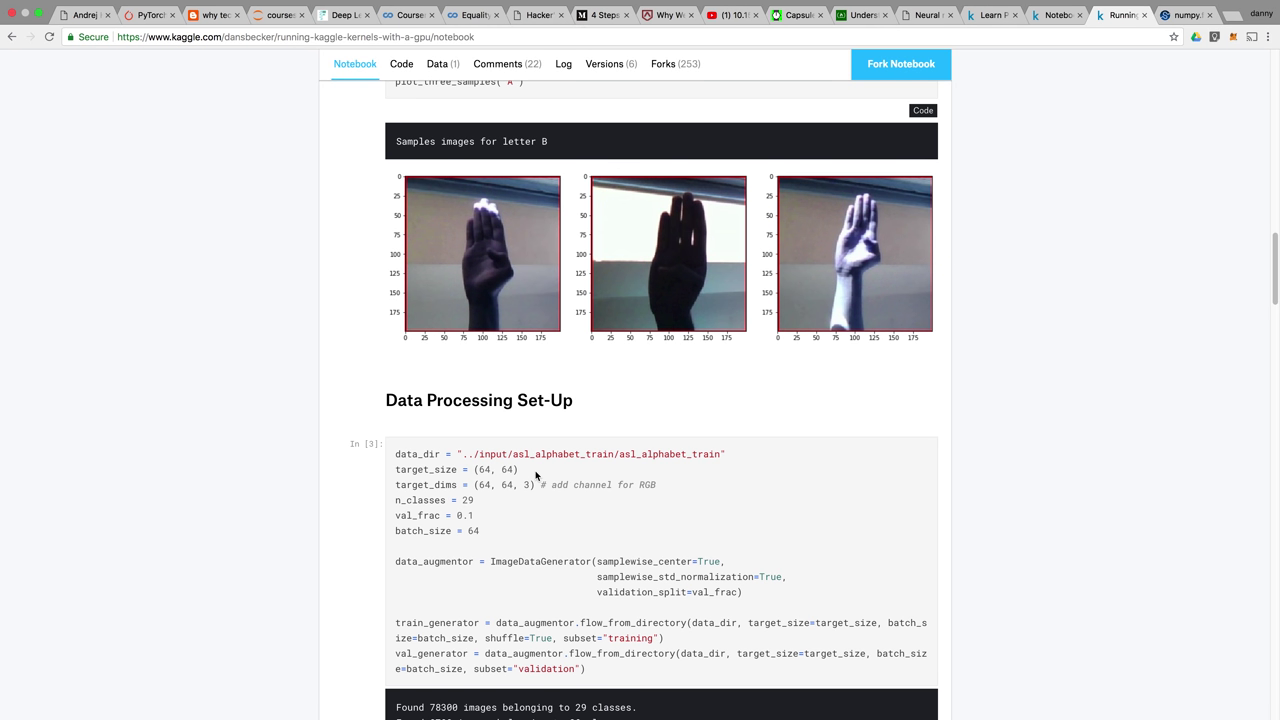
scroll(535, 475, down, 1)
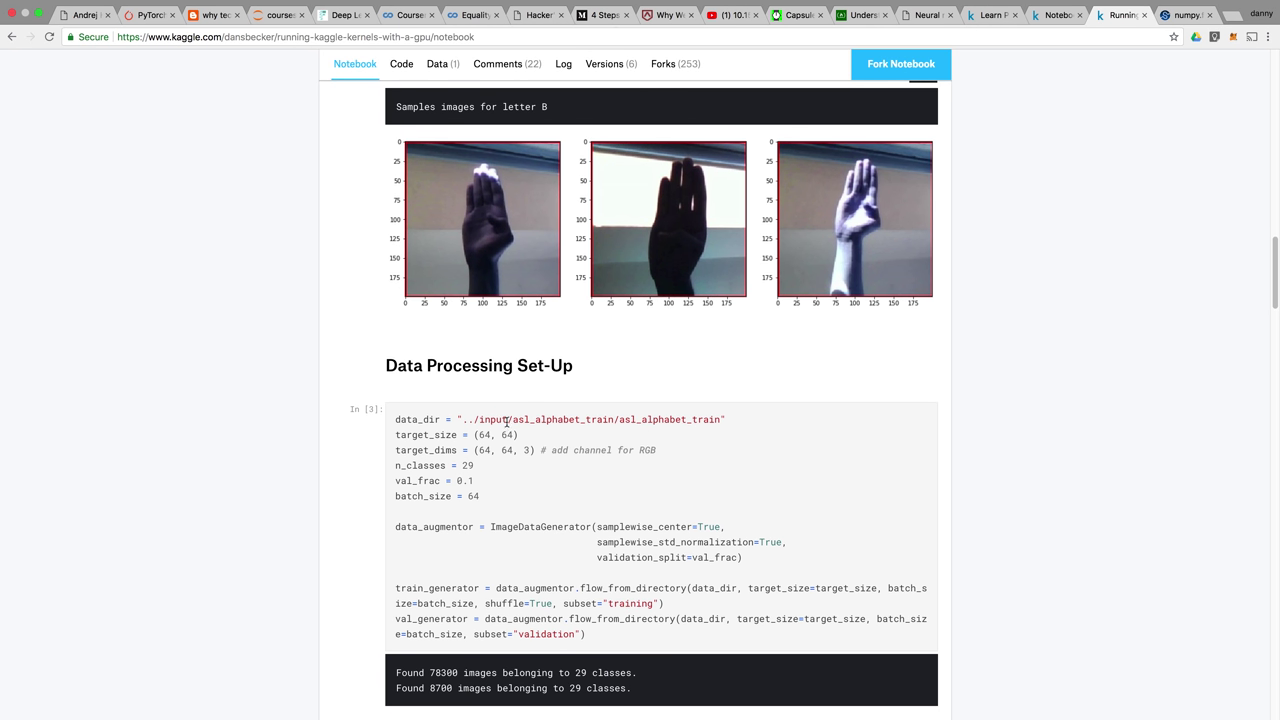
scroll(684, 431, down, 1)
scroll(684, 431, down, 3)
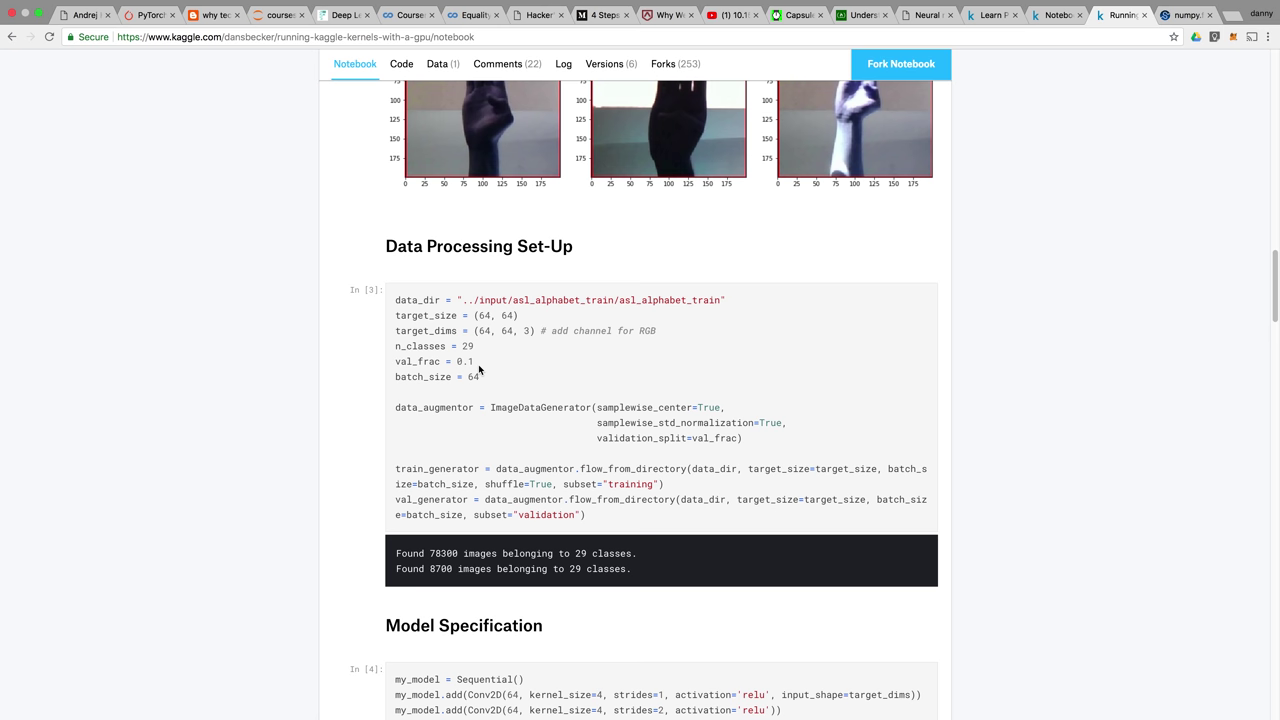
scroll(478, 364, down, 1)
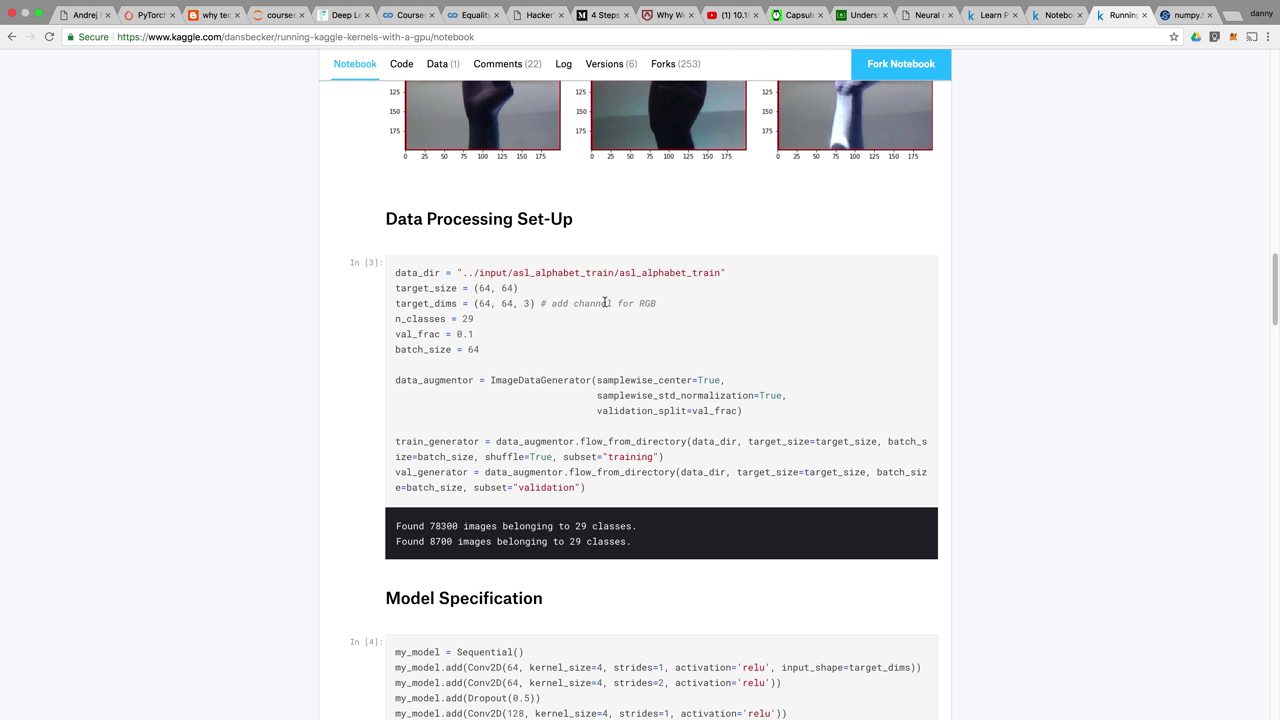
Open the notebook's ASL Alphabet data description and highlight the "200x200 pixels" image size in its Content section.
scroll(604, 334, up, 2)
scroll(604, 334, up, 10)
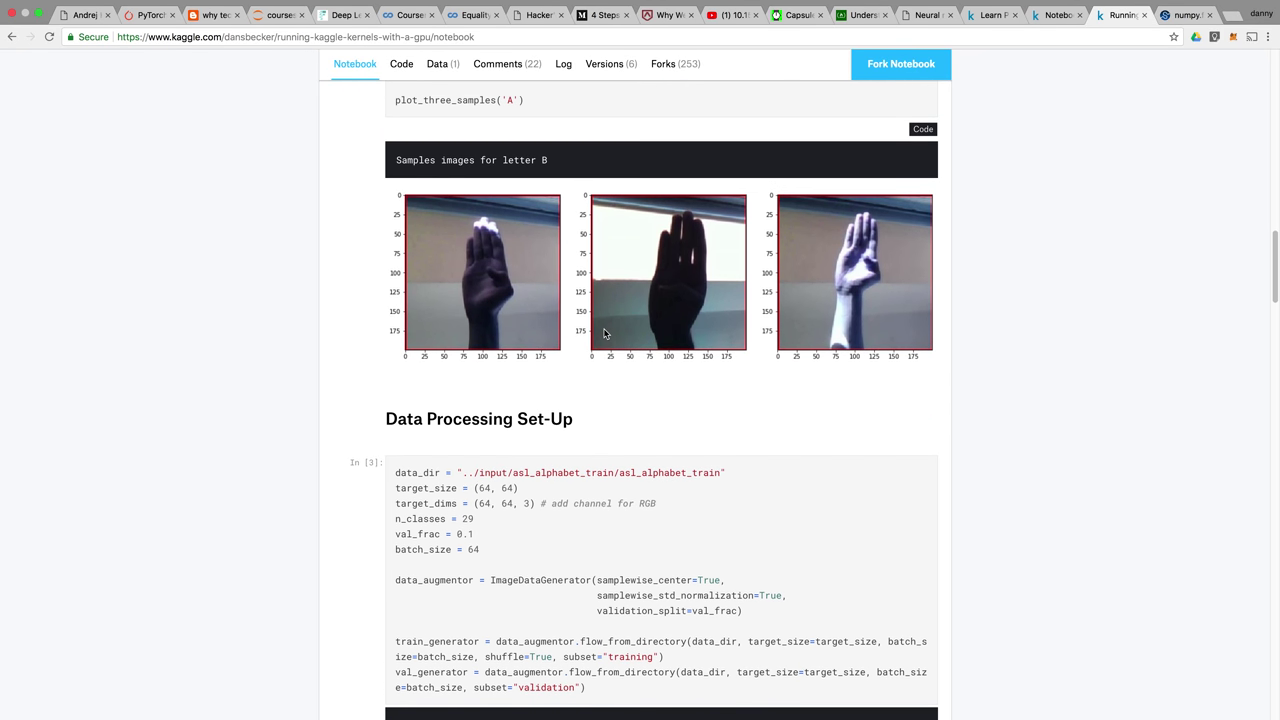
click(440, 64)
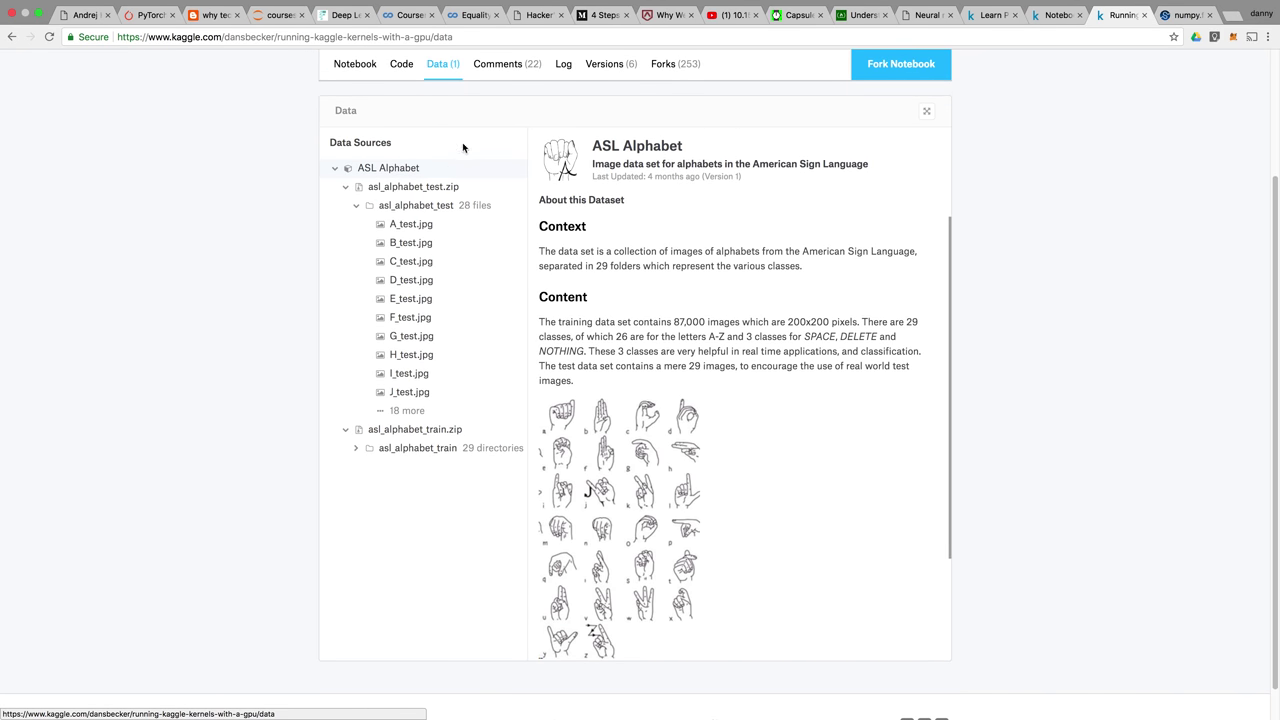
click(788, 321)
drag(788, 321, 874, 322)
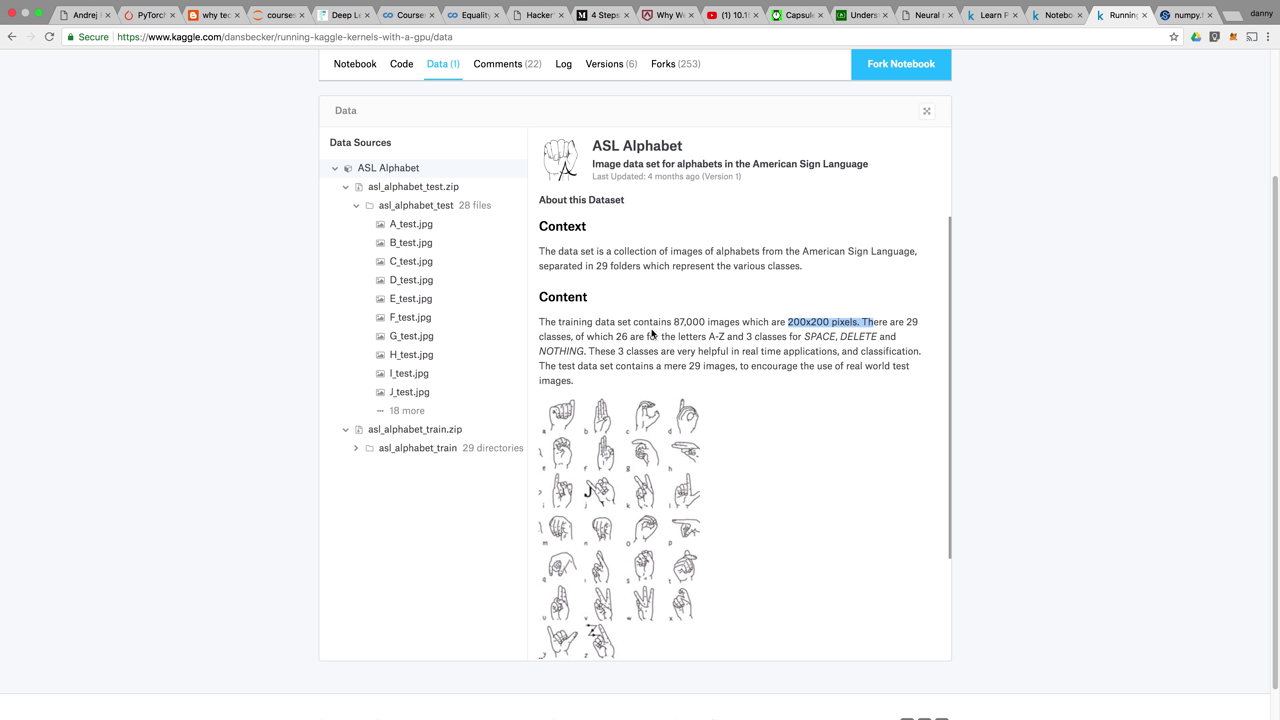
click(784, 379)
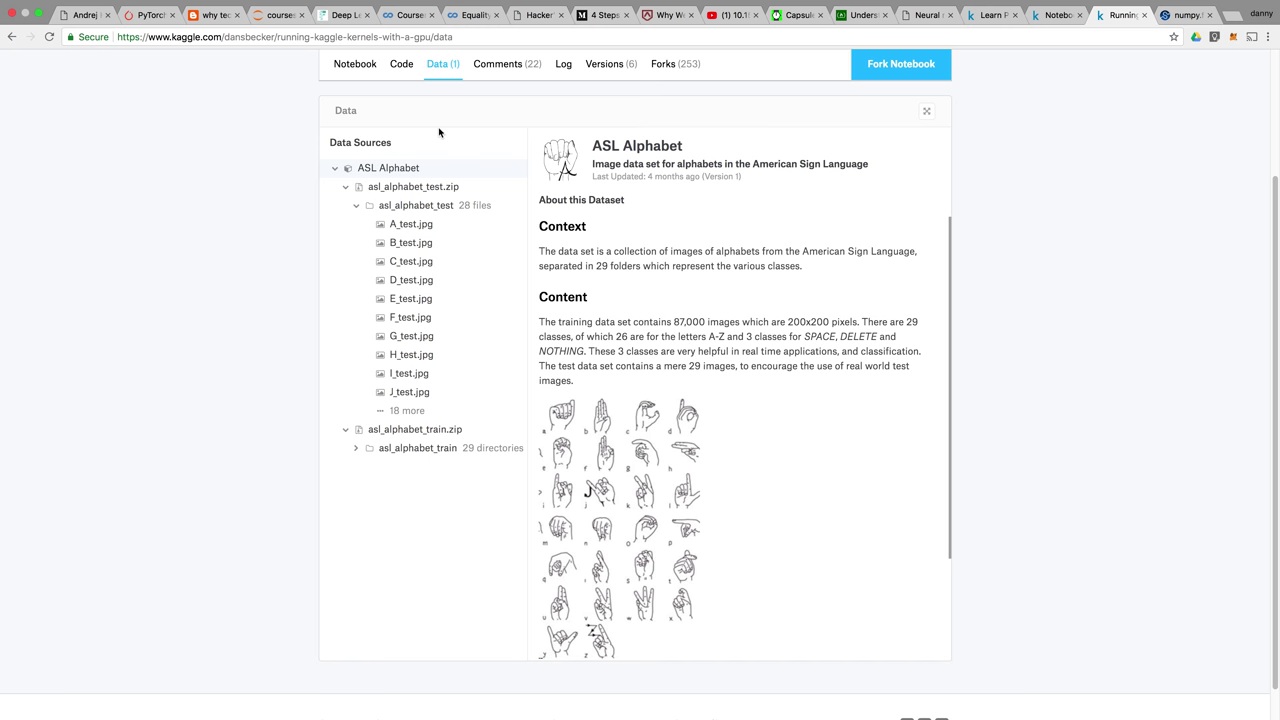
Return to the notebook's Data Processing Set-Up cell and examine its ImageDataGenerator settings, highlighting data_augmentor.
click(366, 72)
scroll(587, 371, down, 3)
scroll(587, 371, down, 15)
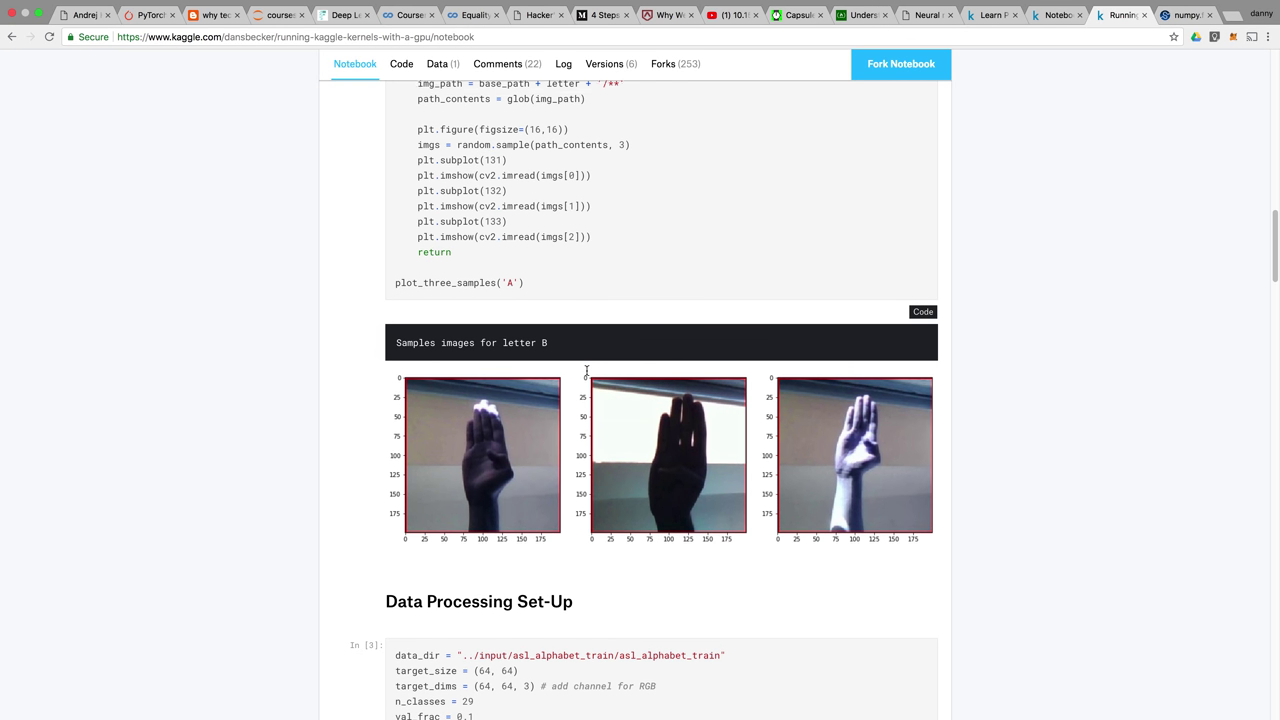
scroll(587, 371, down, 10)
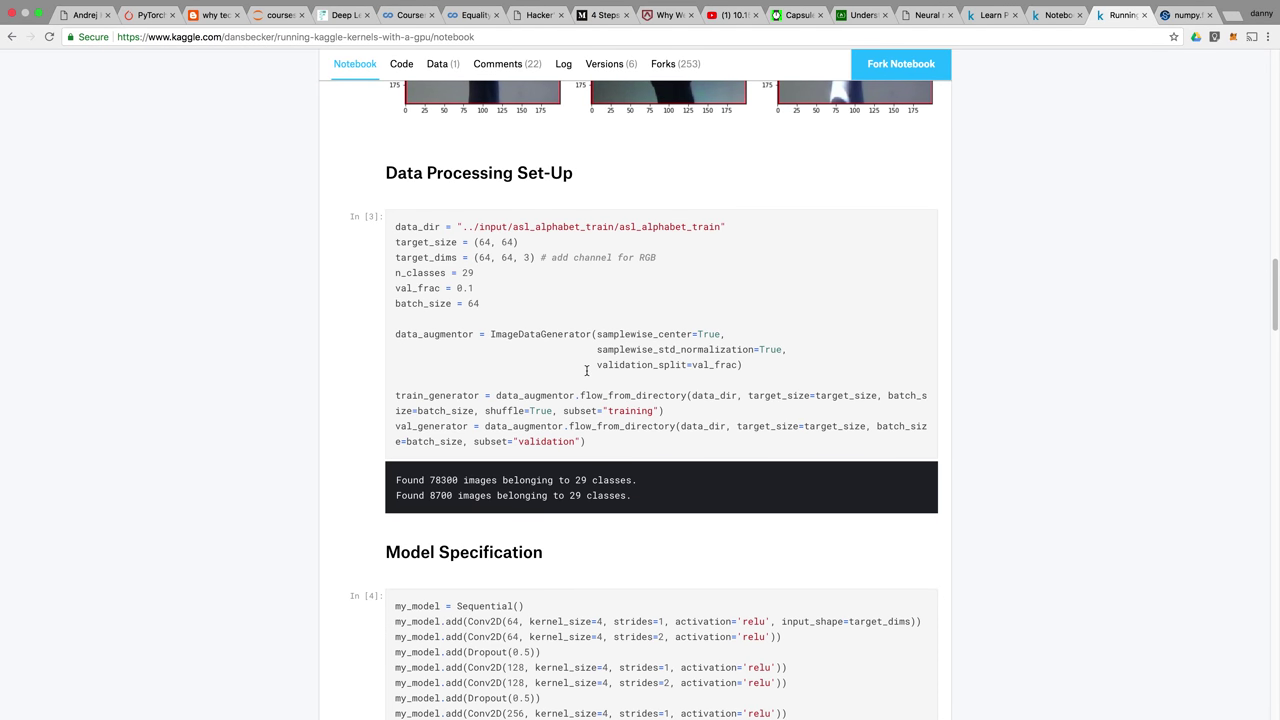
scroll(587, 371, down, 1)
scroll(587, 371, down, 1)
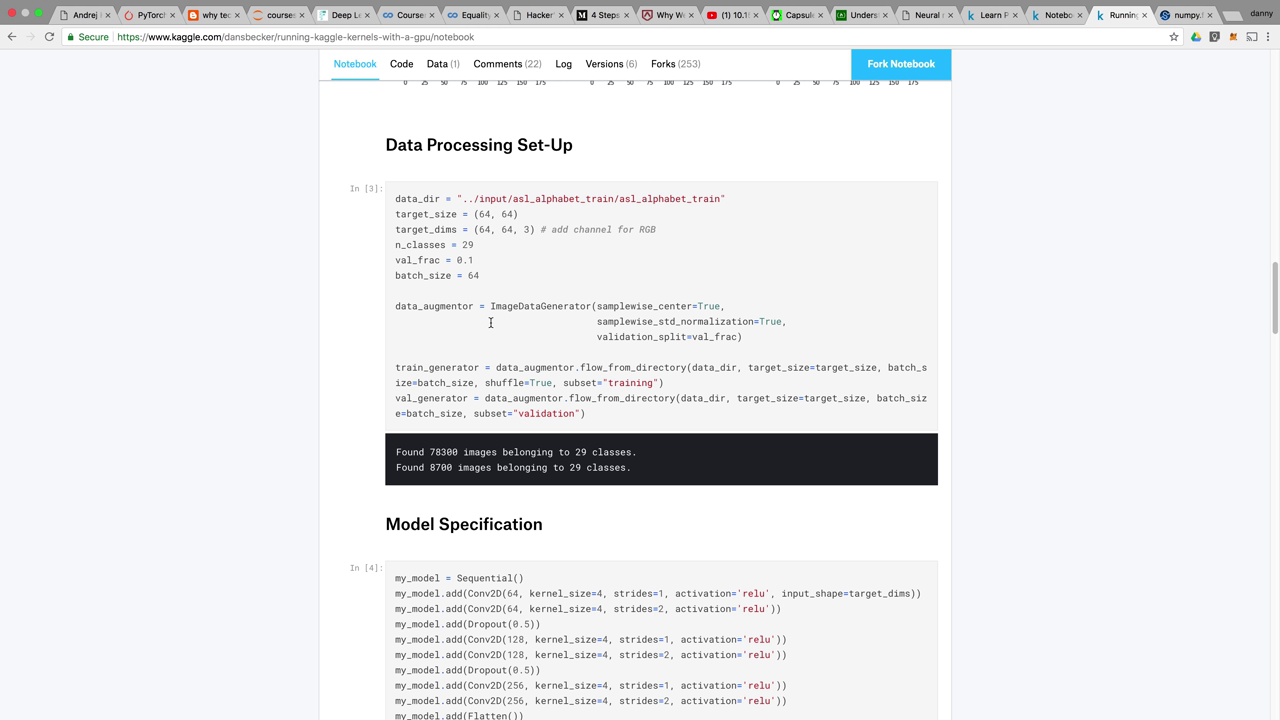
drag(395, 306, 472, 311)
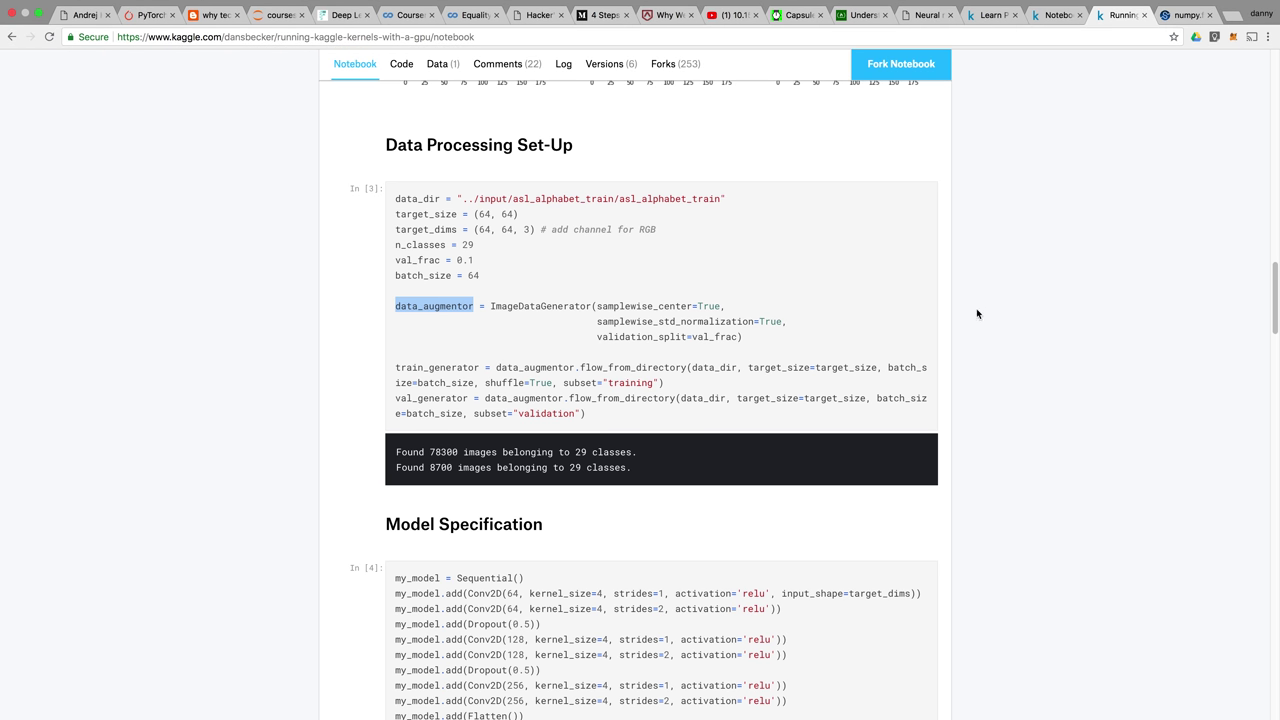
scroll(977, 314, down, 1)
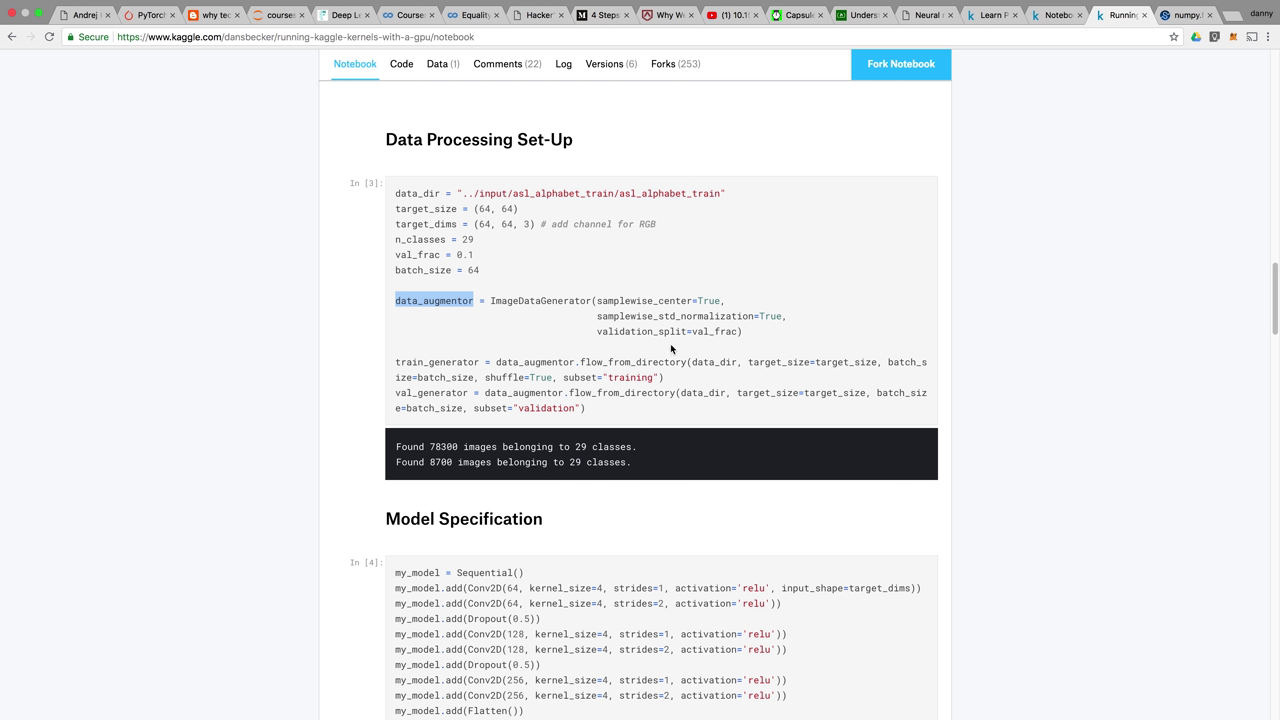
click(540, 346)
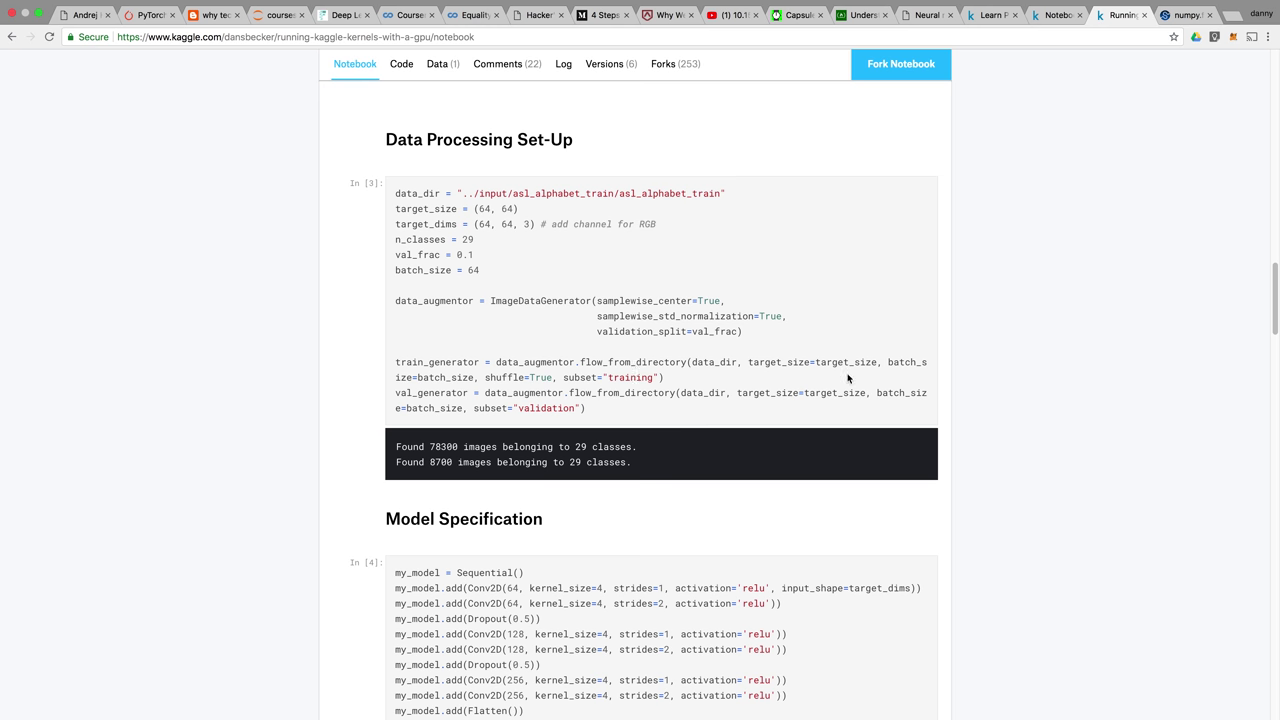
Examine the train_generator and val_generator lines in the Data Processing Set-Up cell and the image counts printed below.
scroll(700, 373, down, 1)
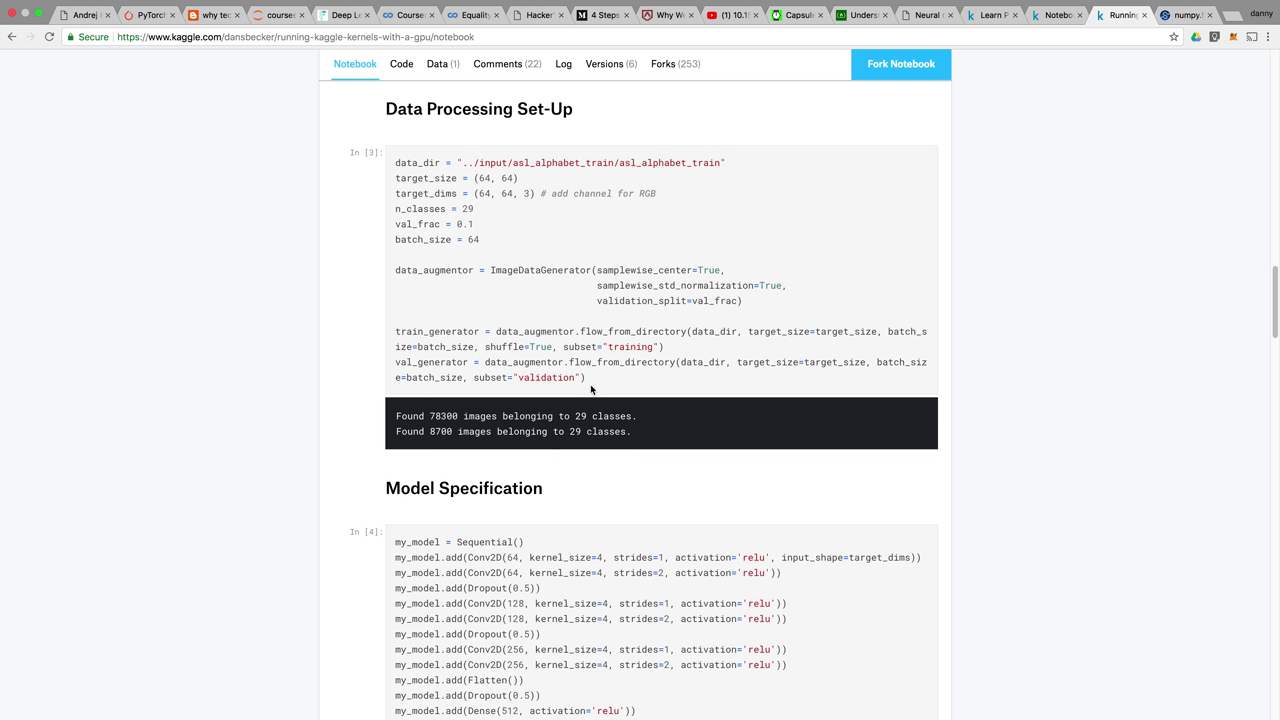
scroll(590, 384, down, 2)
scroll(590, 389, down, 5)
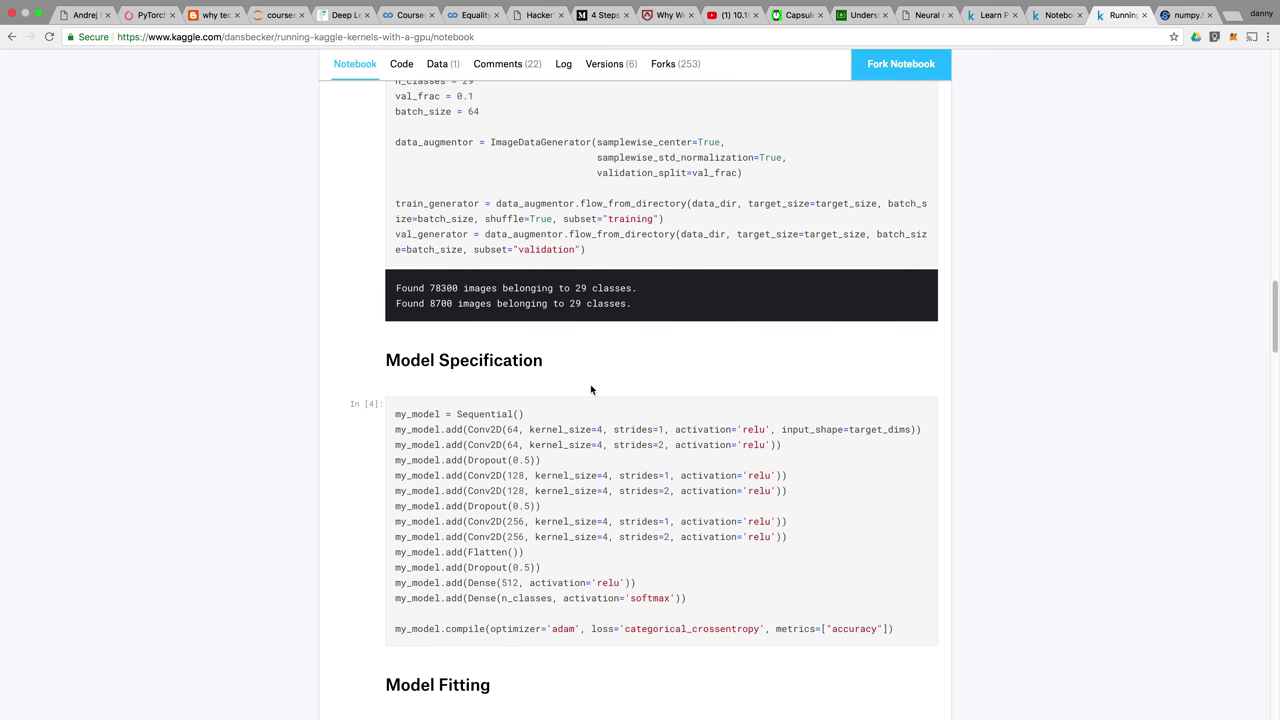
scroll(590, 389, up, 8)
scroll(590, 389, down, 2)
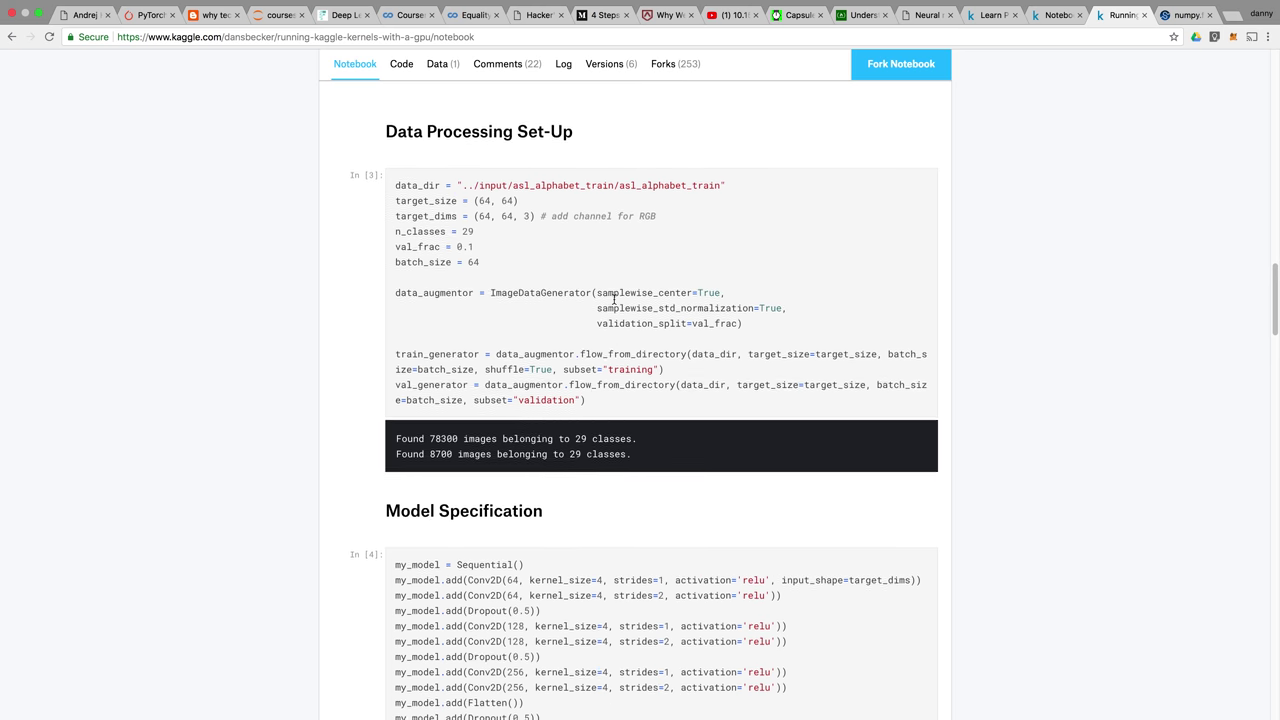
scroll(600, 351, down, 3)
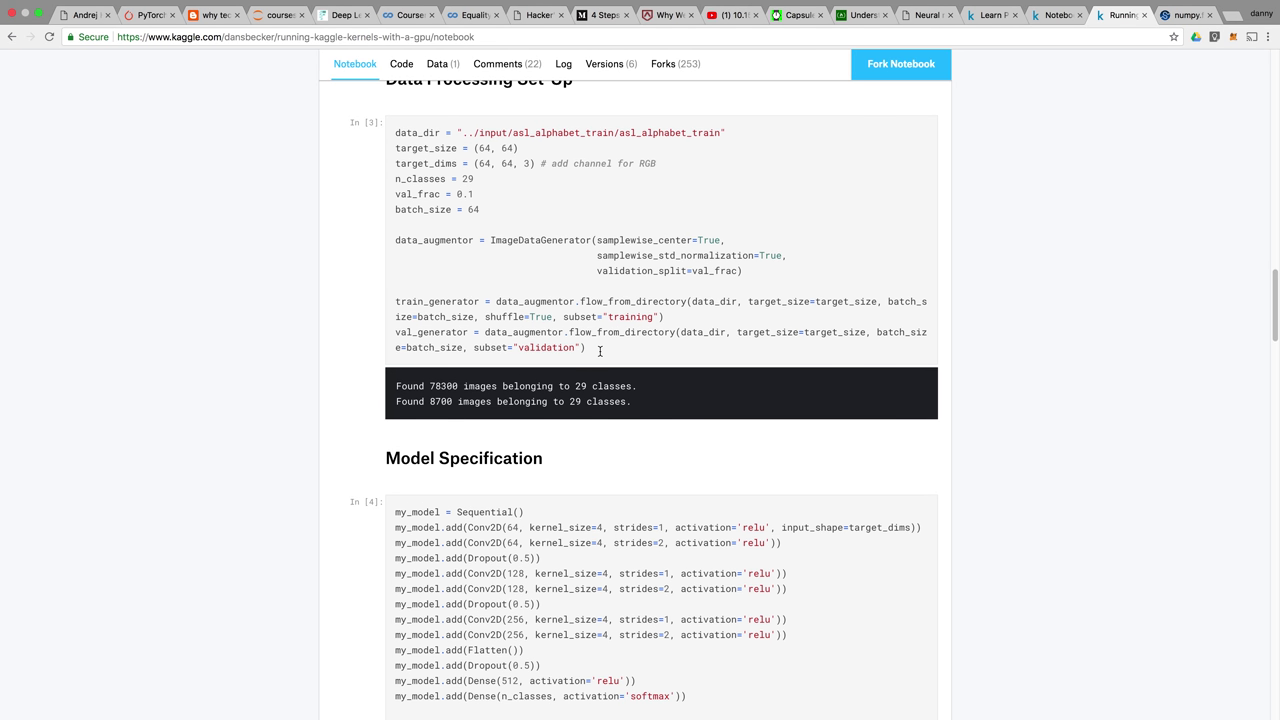
Look over the Model Specification layers and the start of Model Fitting, and return to the Data Processing Set-Up cell.
scroll(600, 351, down, 7)
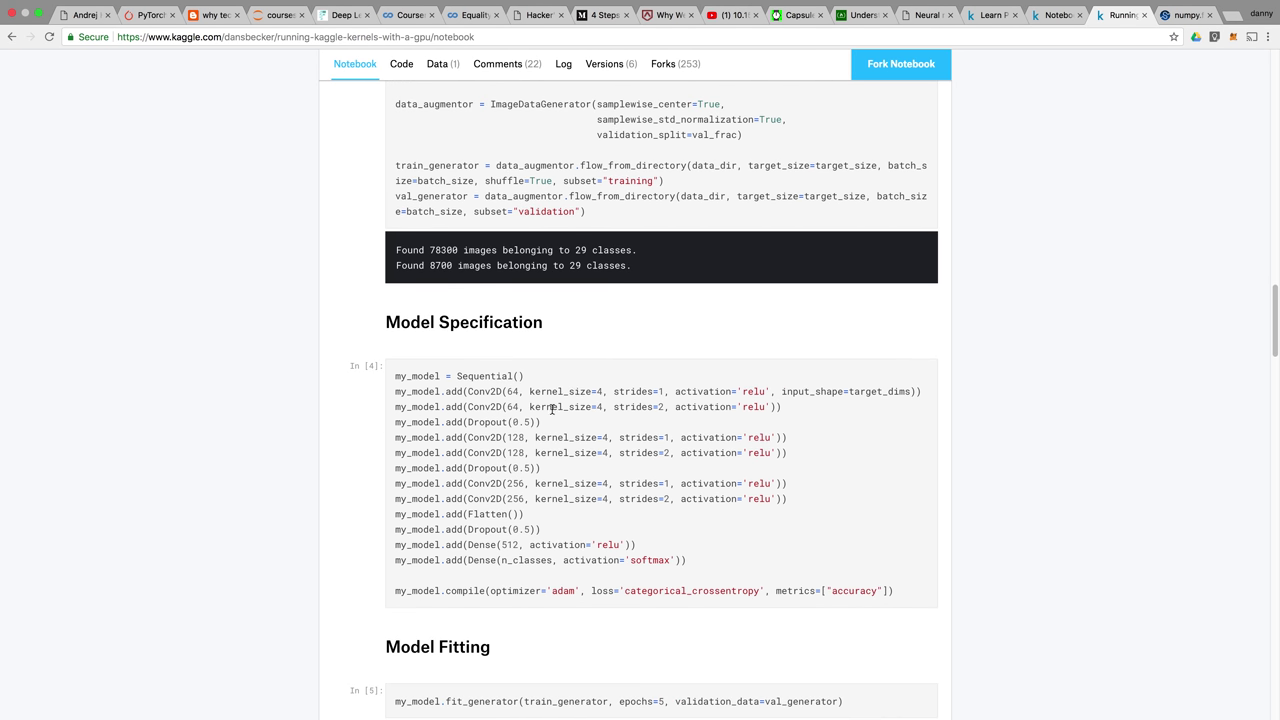
scroll(551, 409, down, 4)
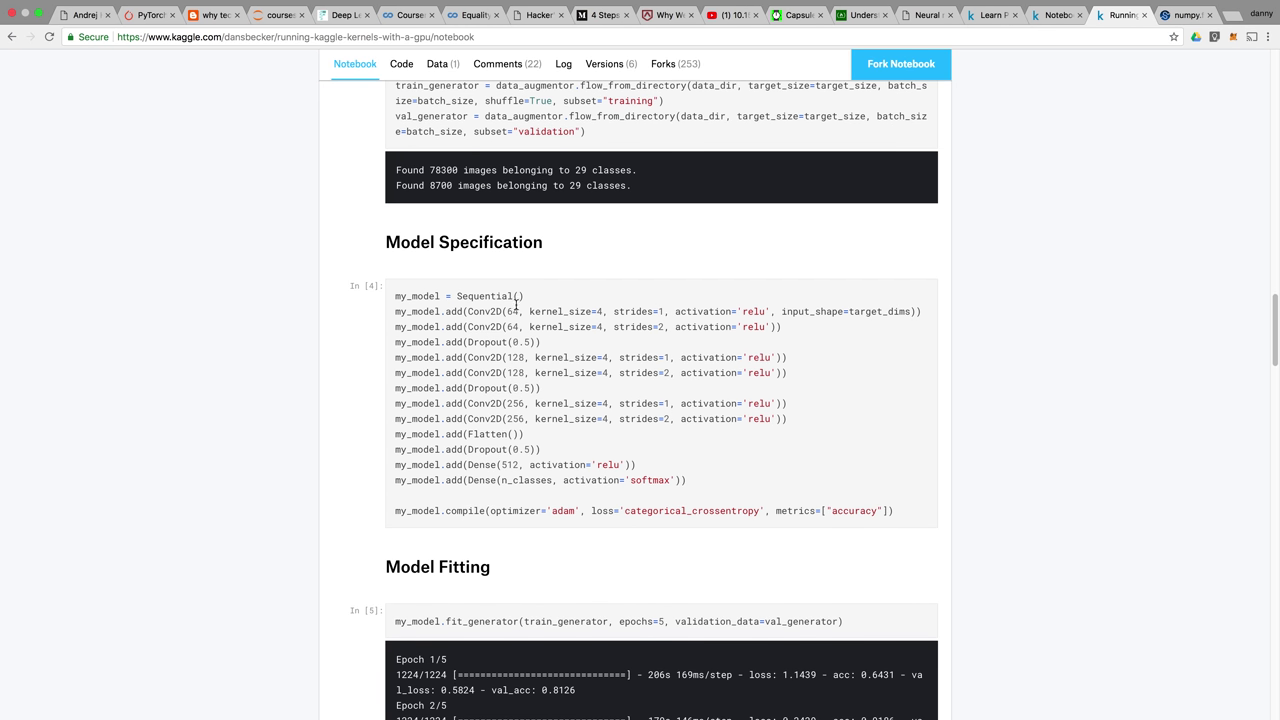
scroll(910, 158, up, 15)
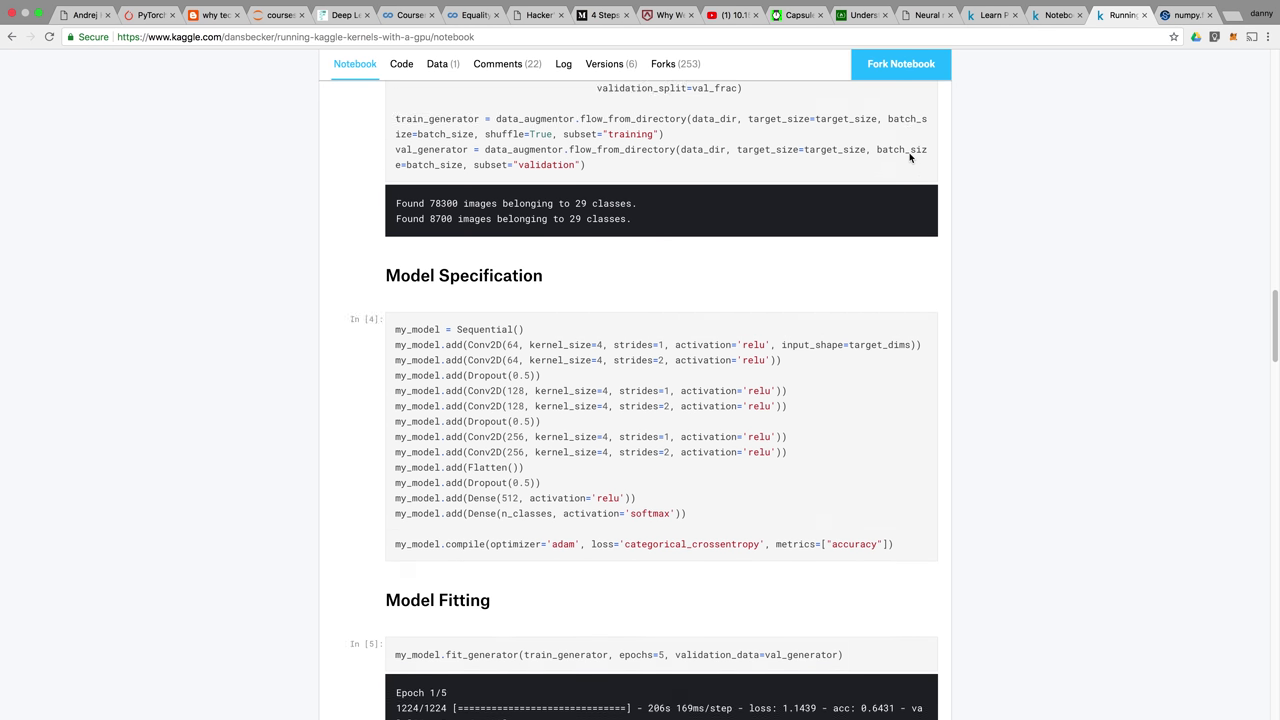
scroll(899, 116, up, 6)
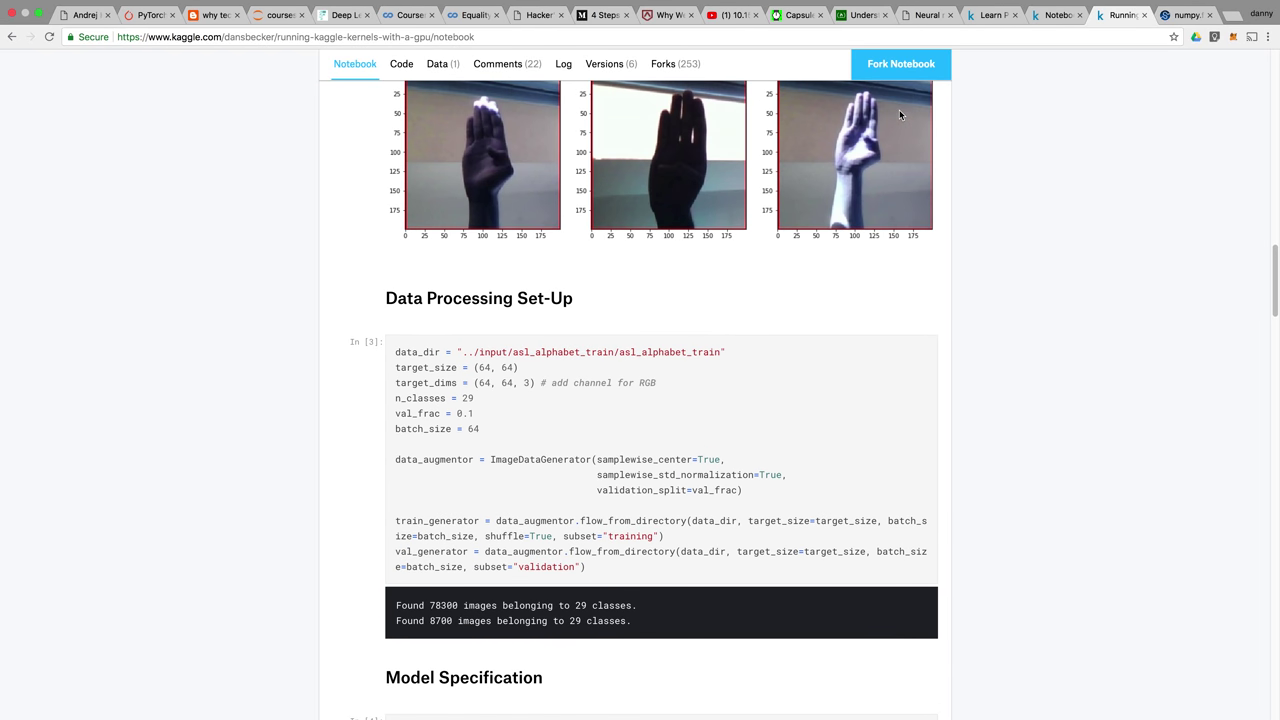
Fork the notebook into an editable copy and look over its Intro and Adding a GPU sections.
click(909, 67)
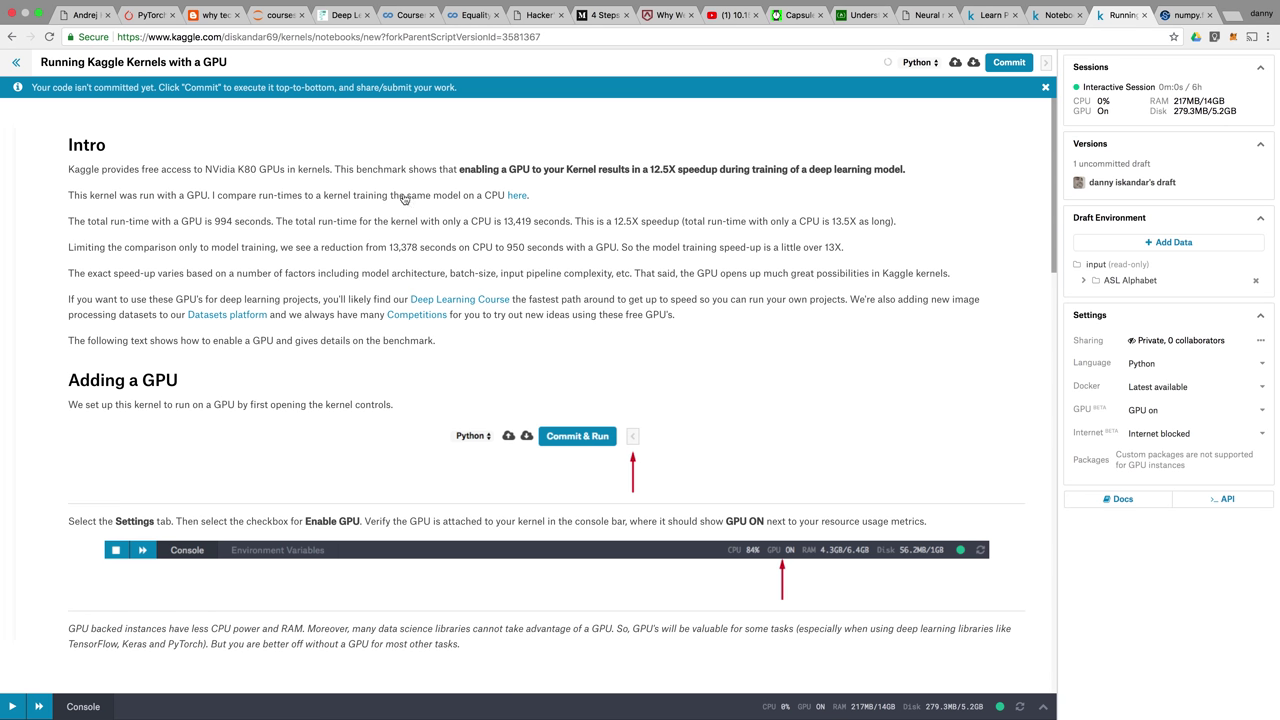
scroll(561, 423, down, 2)
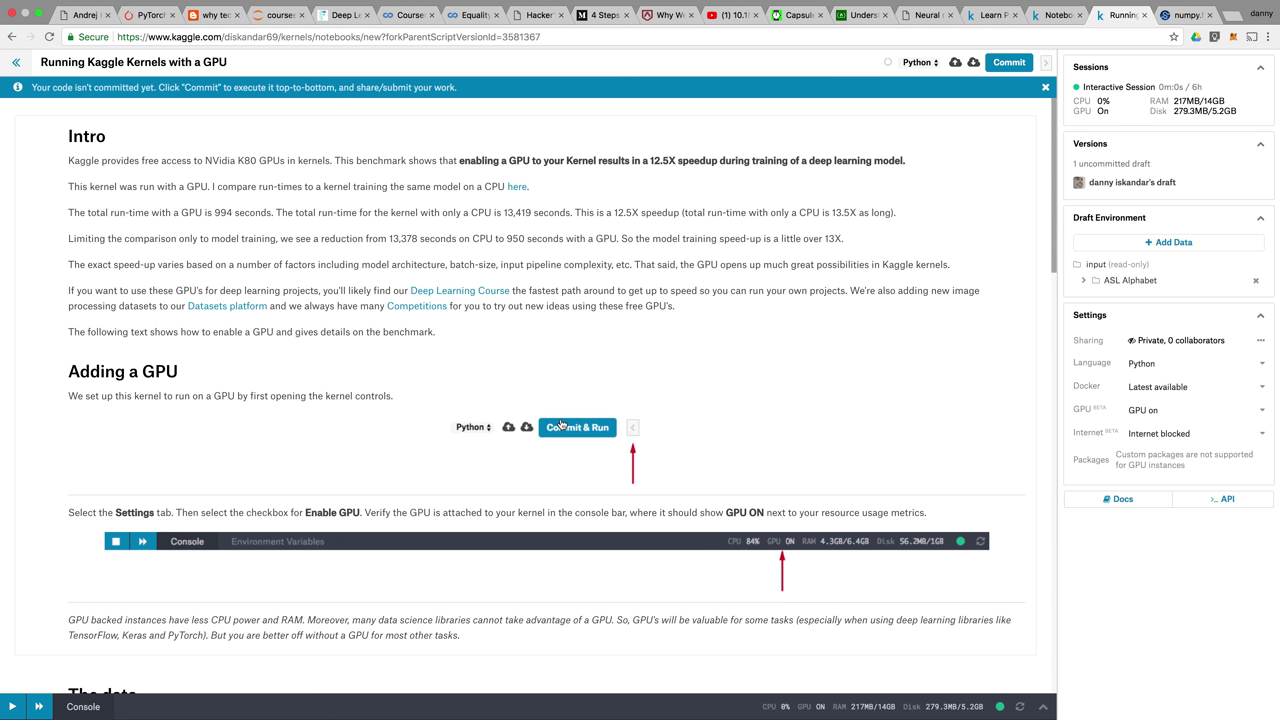
scroll(561, 423, down, 2)
scroll(561, 423, up, 3)
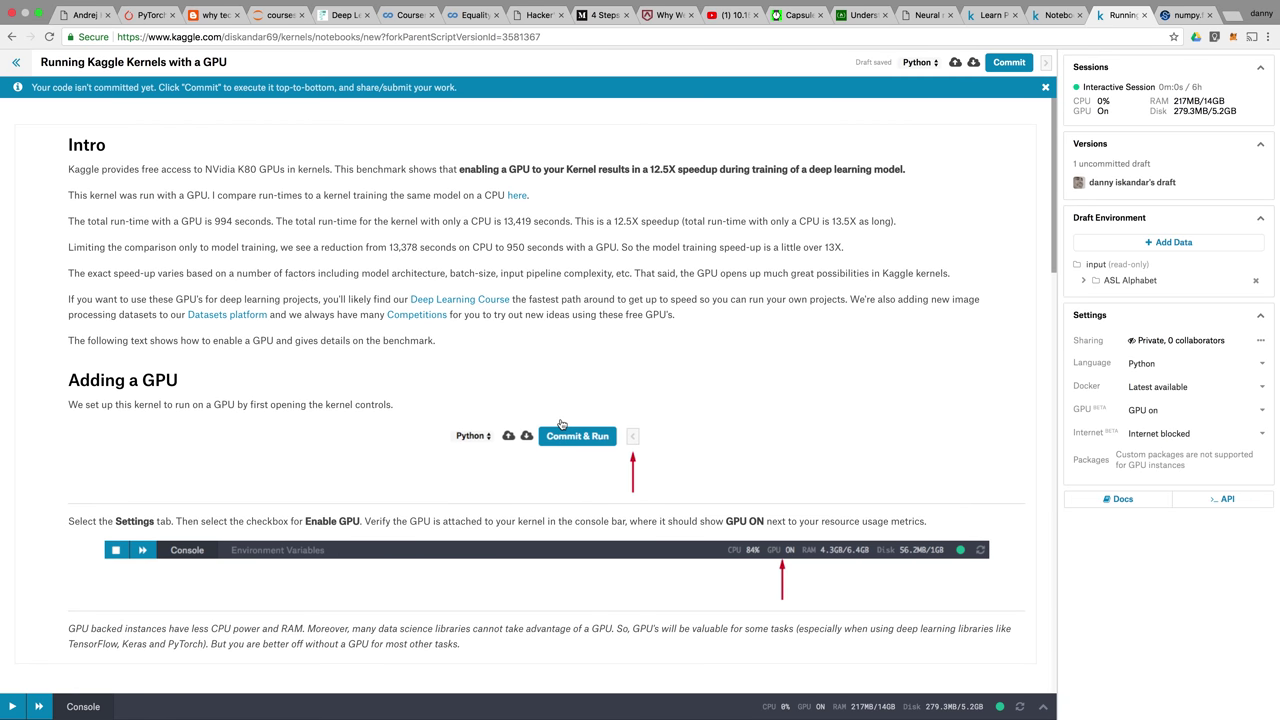
scroll(561, 423, down, 5)
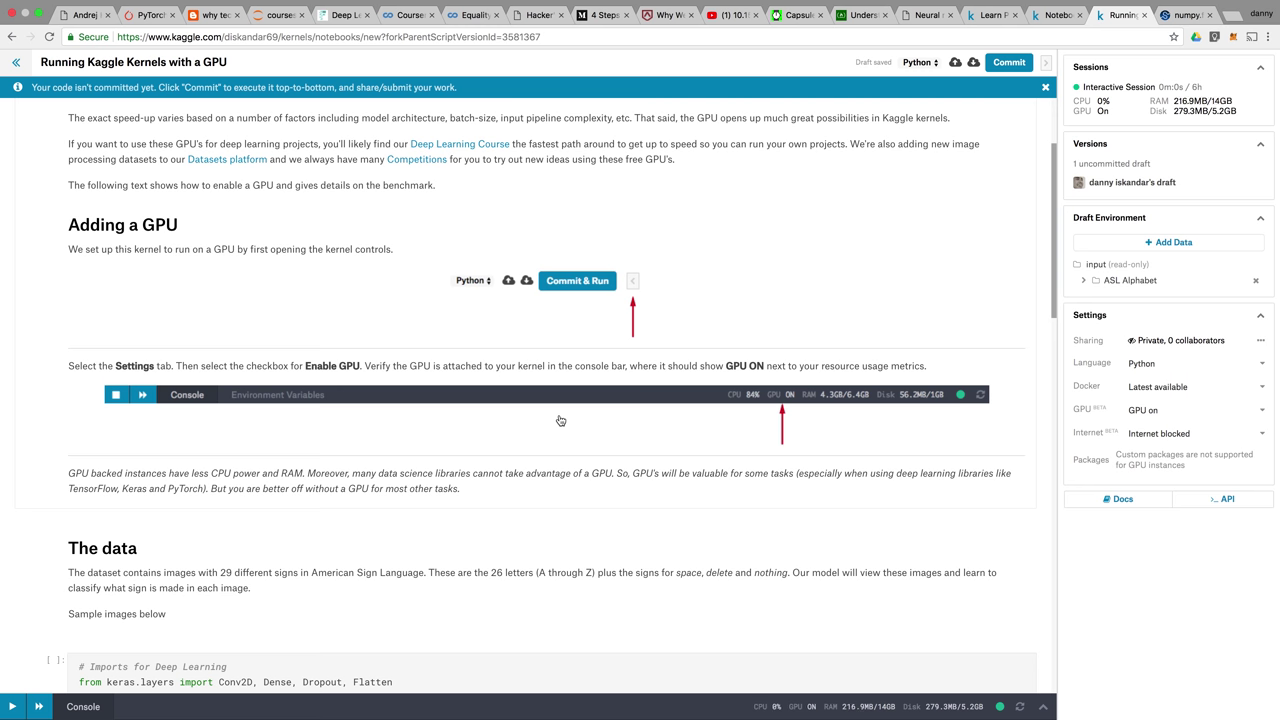
scroll(561, 421, up, 1)
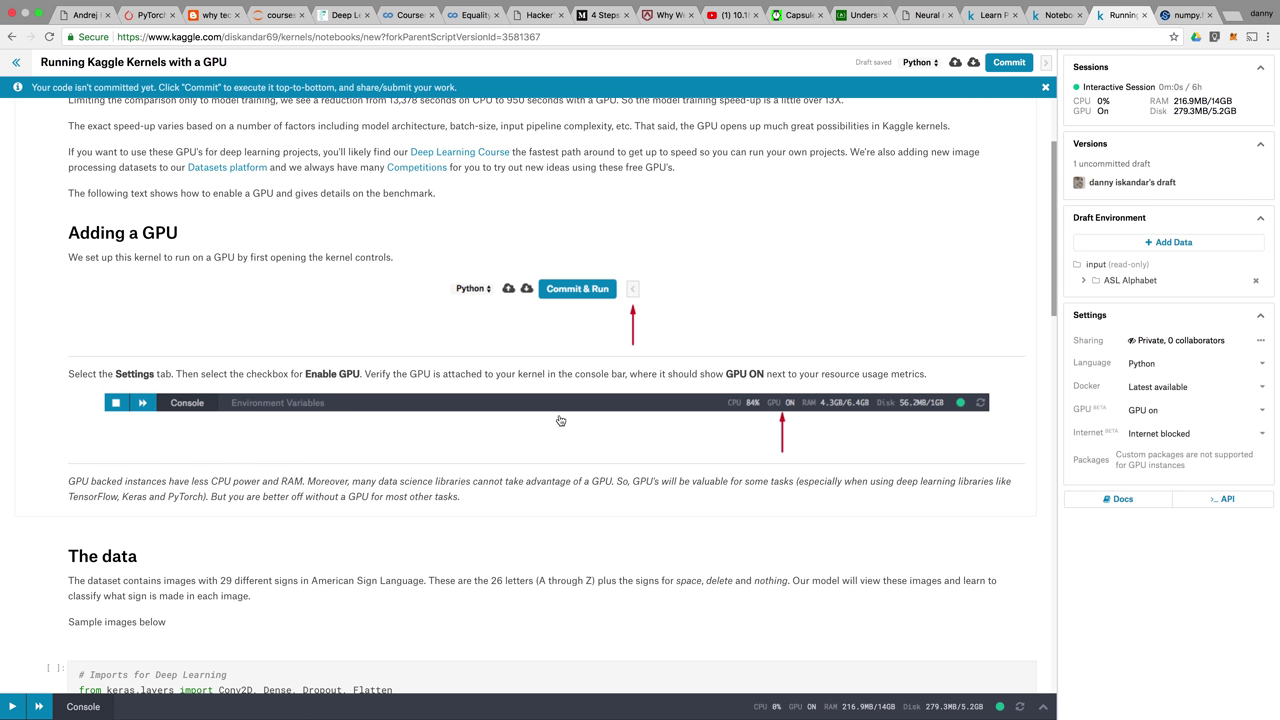
scroll(561, 420, up, 5)
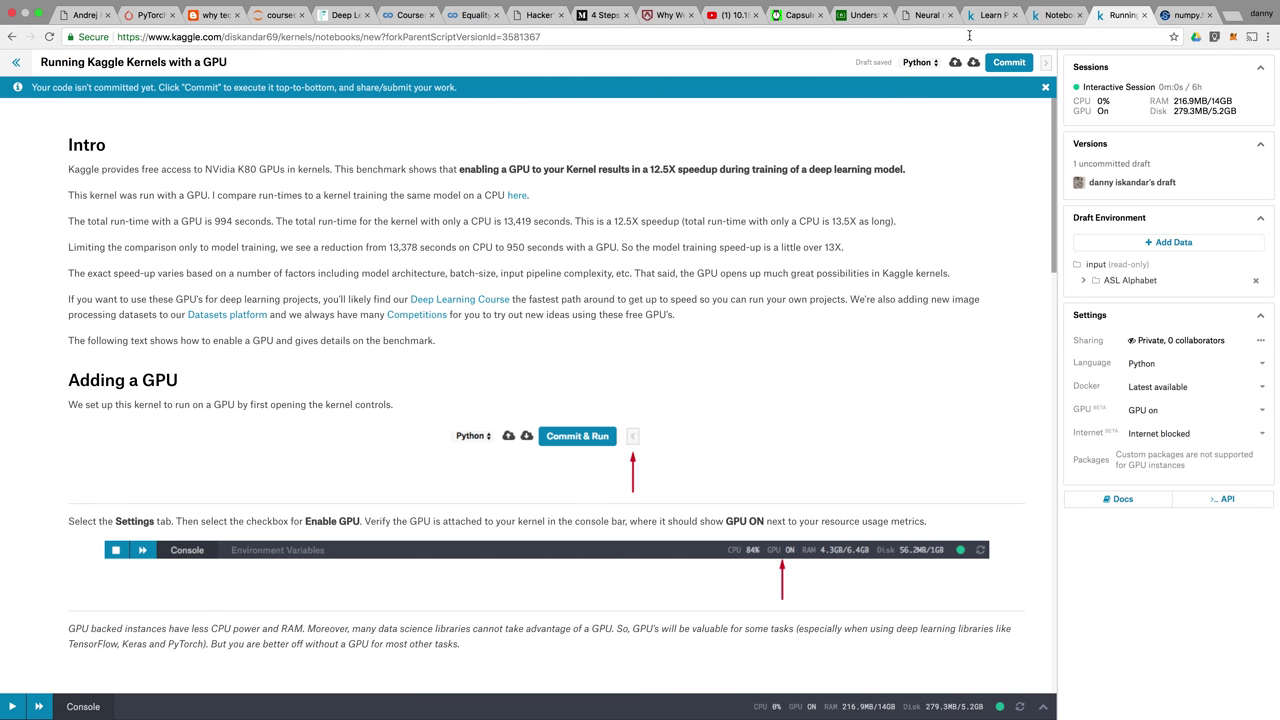
Start committing the forked notebook, cancel the commit during the code run, and return to the editor.
click(992, 66)
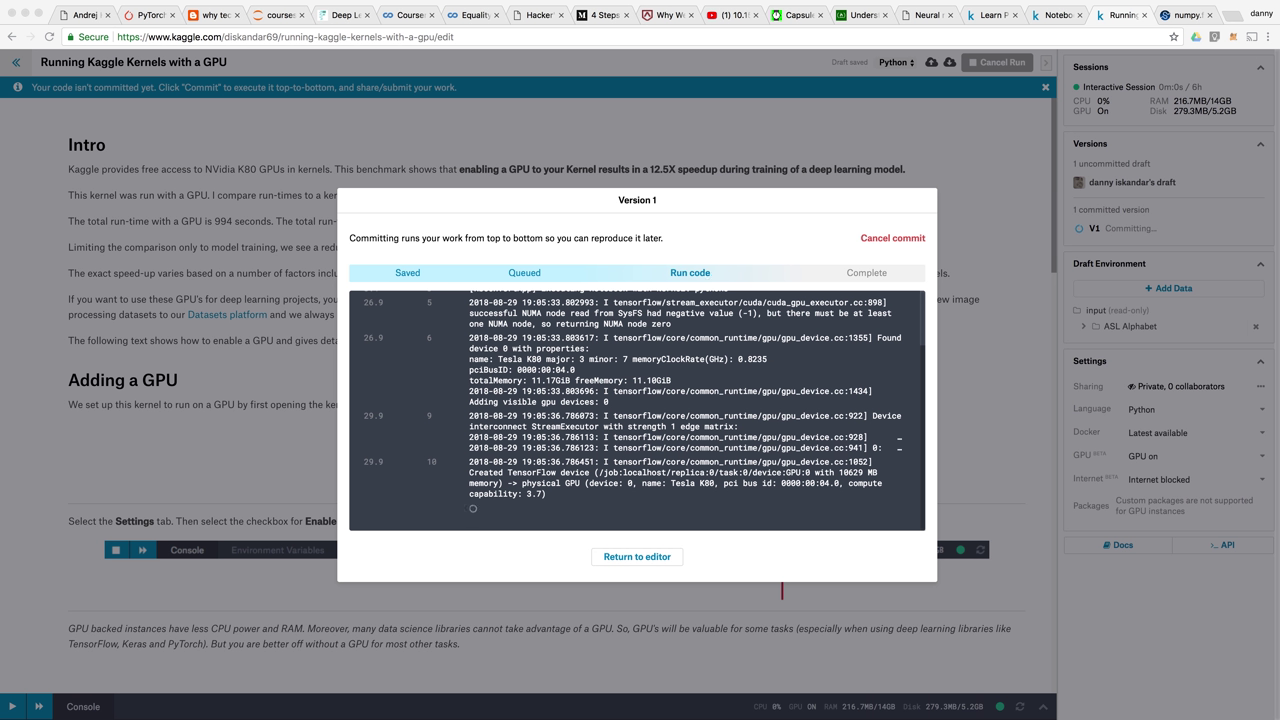
click(893, 238)
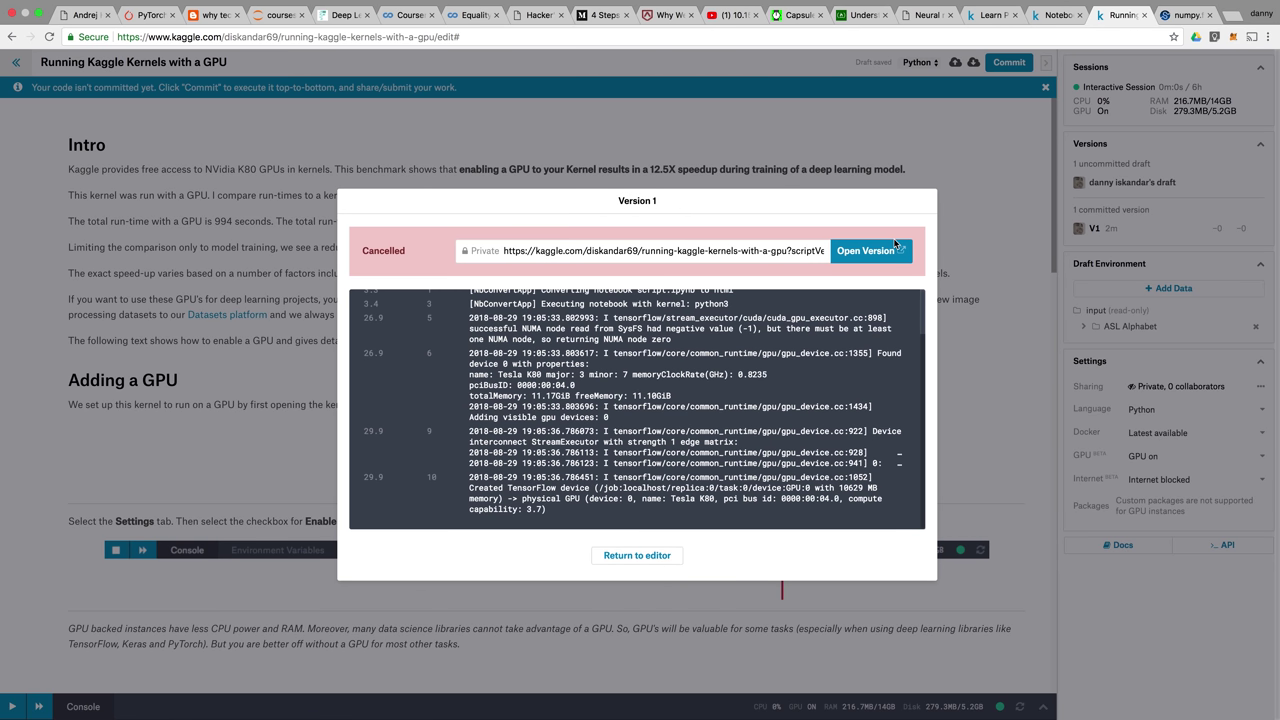
click(613, 556)
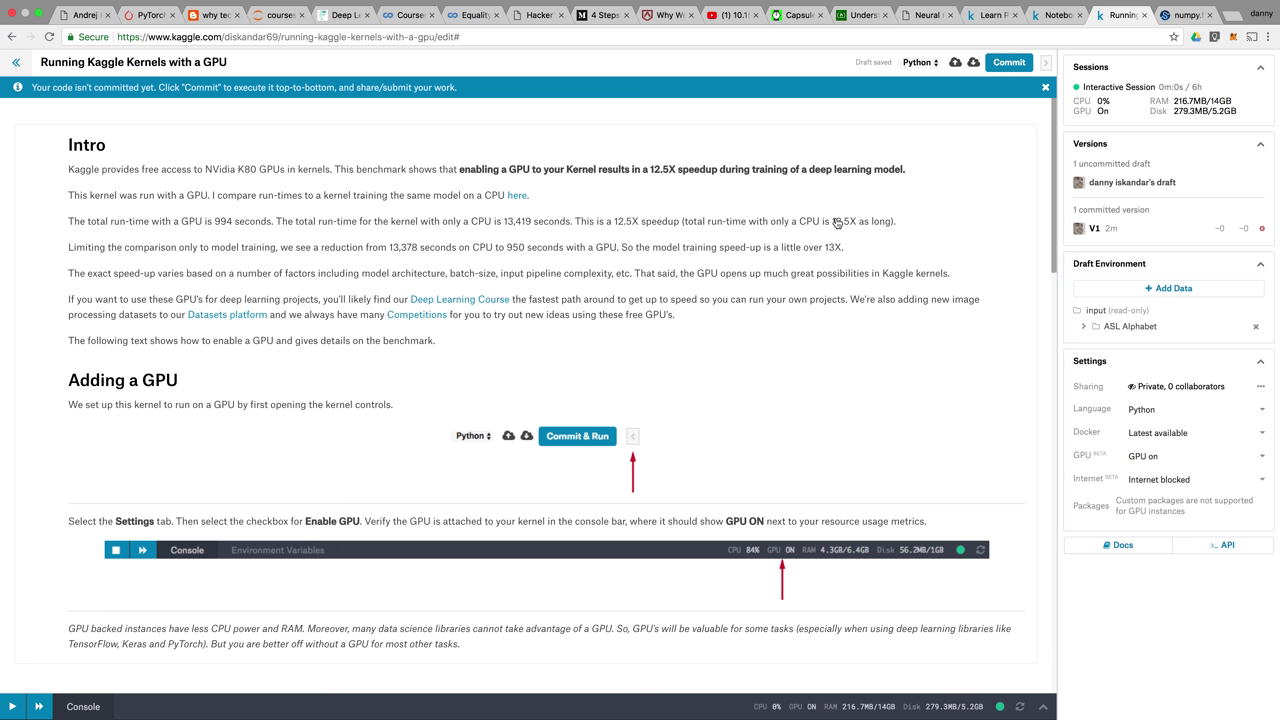
Look through the forked notebook's cells down to Model Fitting and dismiss the uncommitted-code notice.
scroll(812, 150, down, 5)
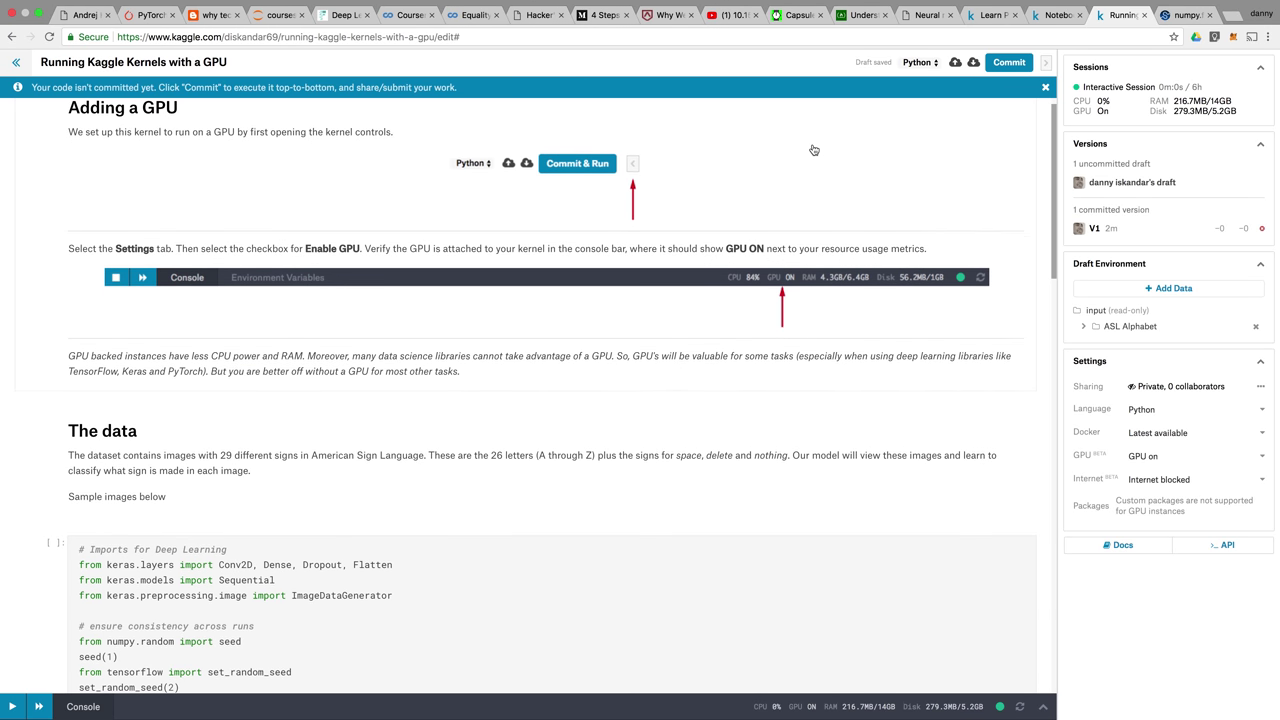
scroll(814, 150, down, 1)
scroll(814, 150, down, 10)
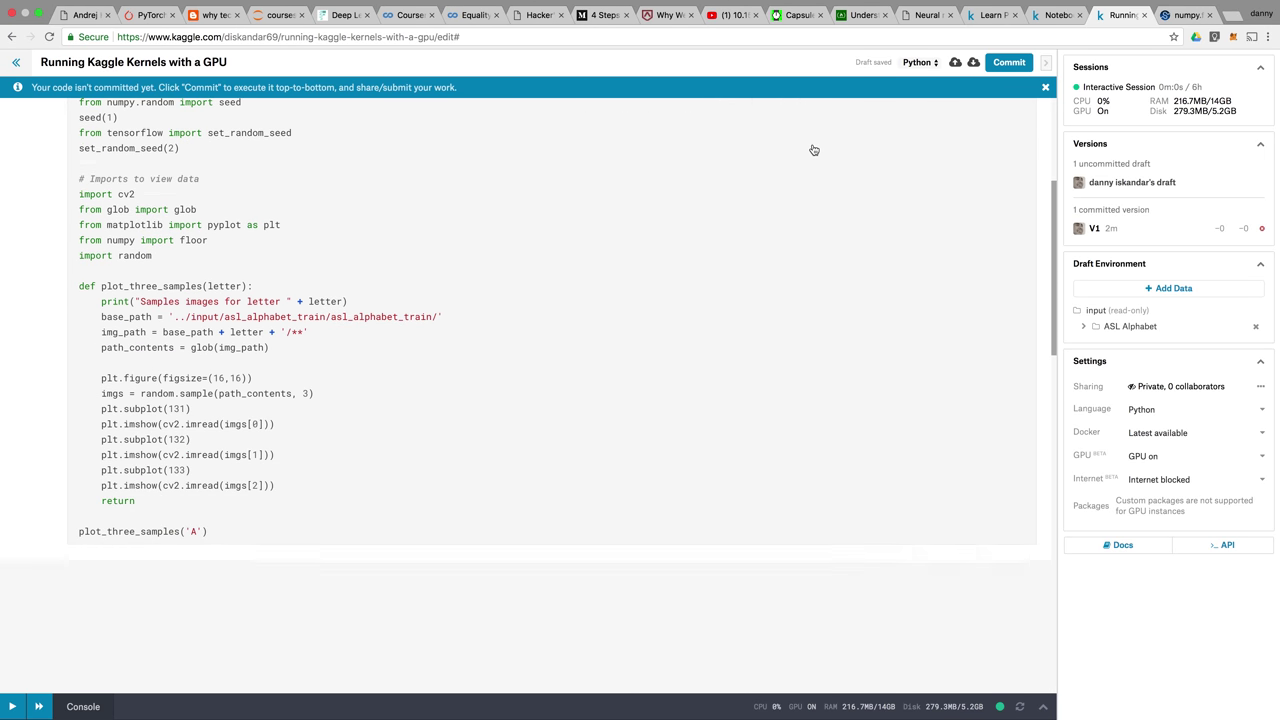
scroll(811, 149, up, 15)
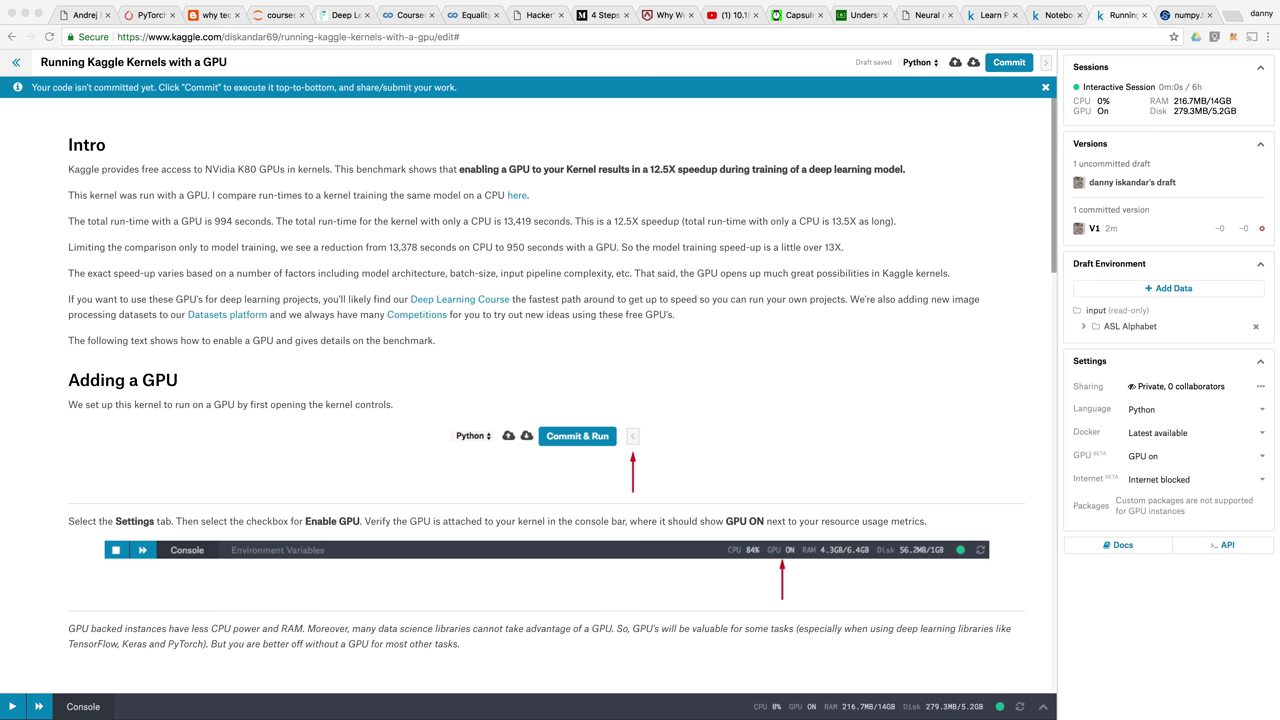
scroll(937, 430, down, 15)
scroll(937, 430, down, 15)
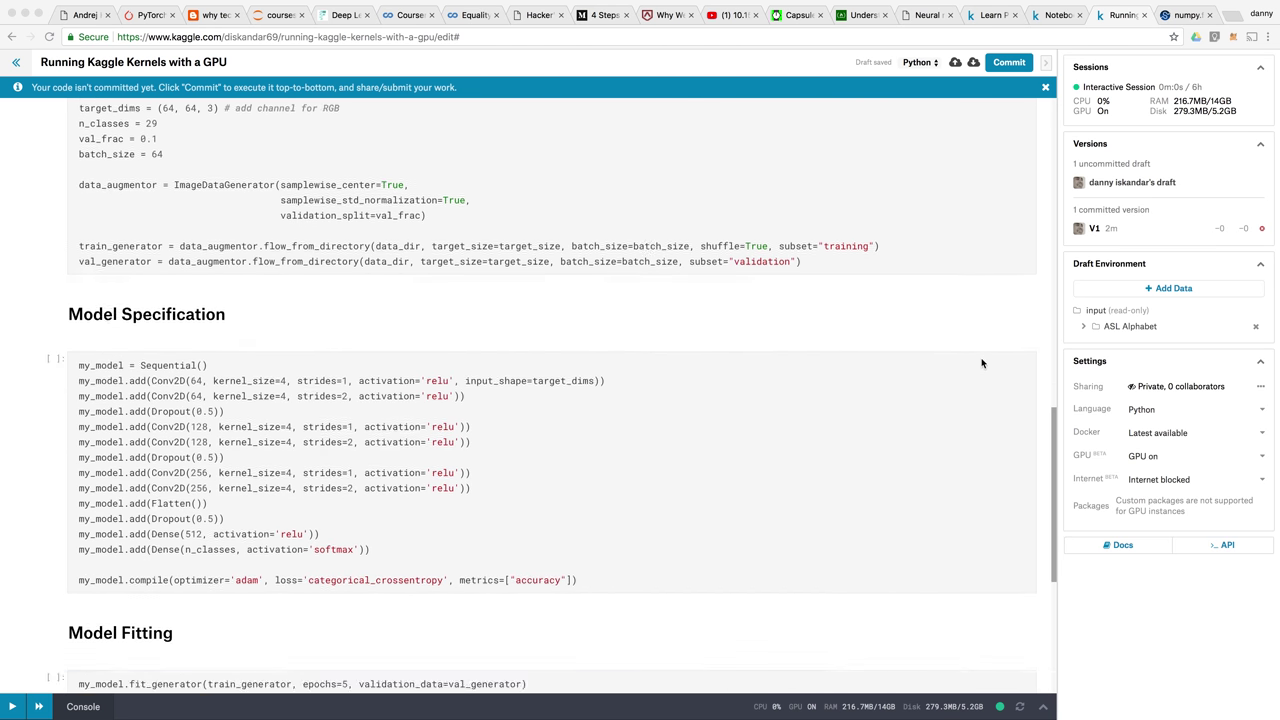
click(1044, 90)
scroll(662, 352, up, 15)
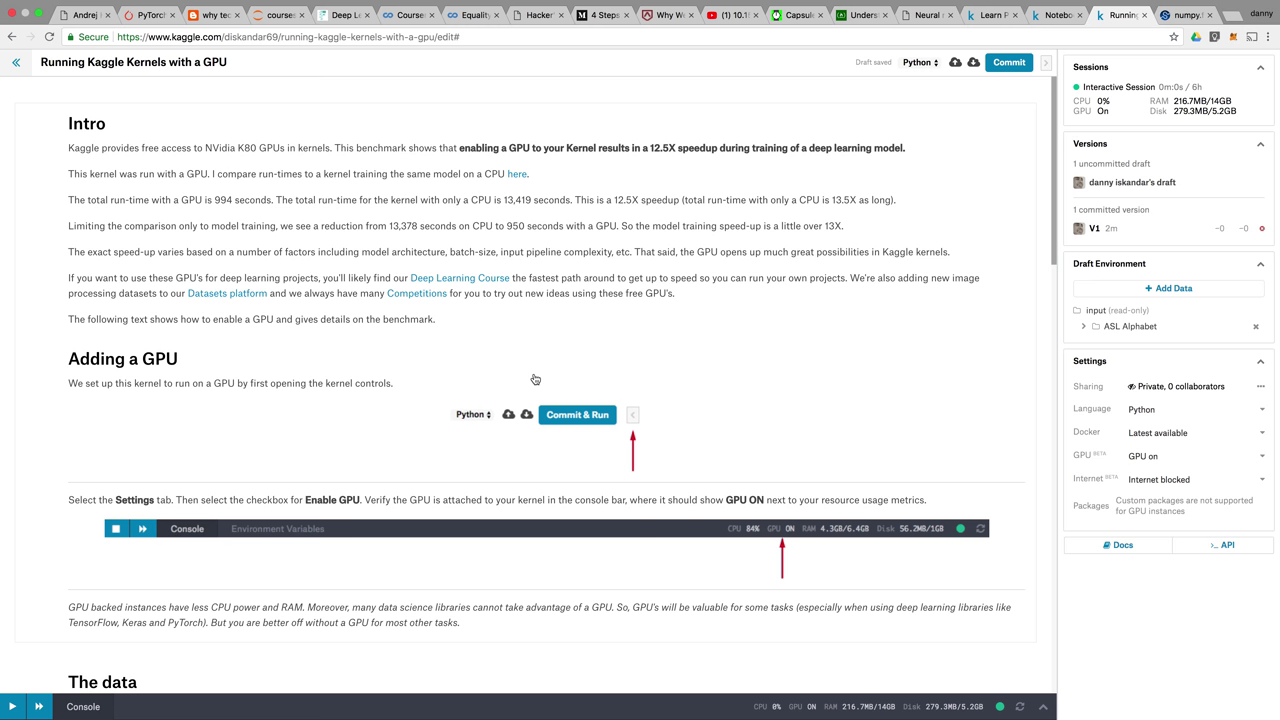
Review the code cells from The data through Model Fitting in the forked notebook and open the console.
scroll(535, 379, down, 10)
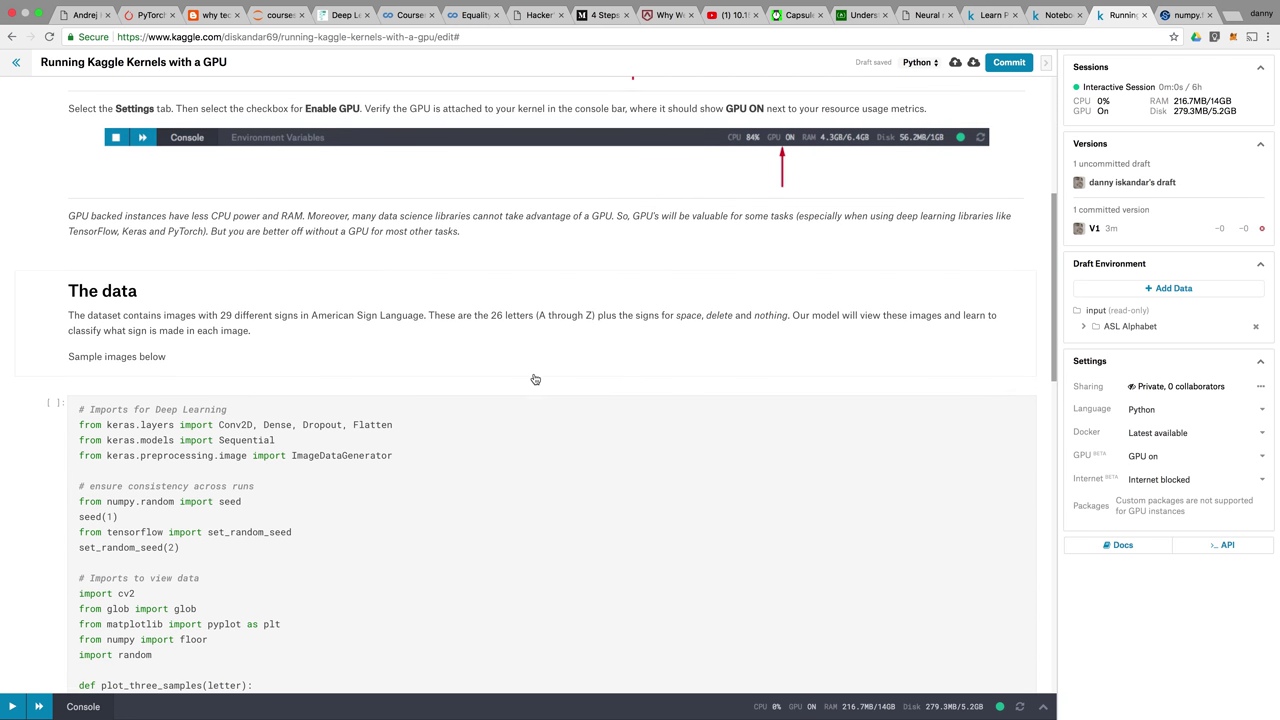
scroll(534, 374, down, 20)
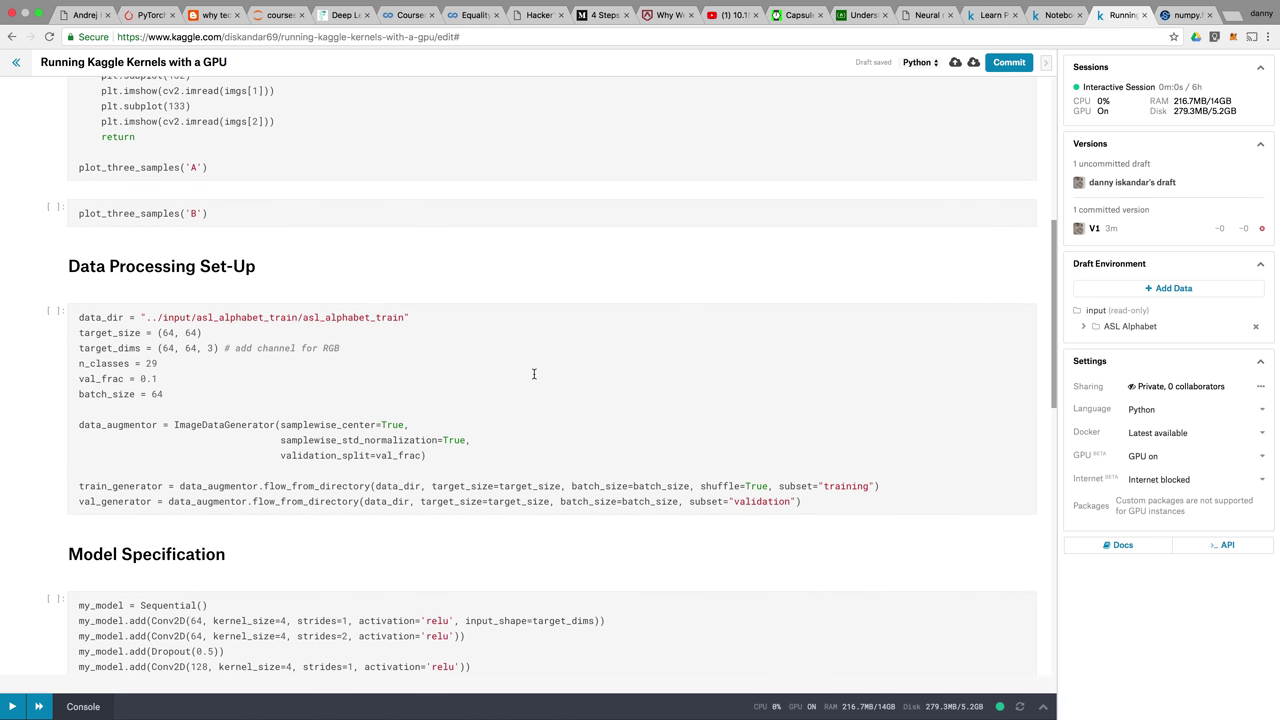
scroll(534, 374, down, 3)
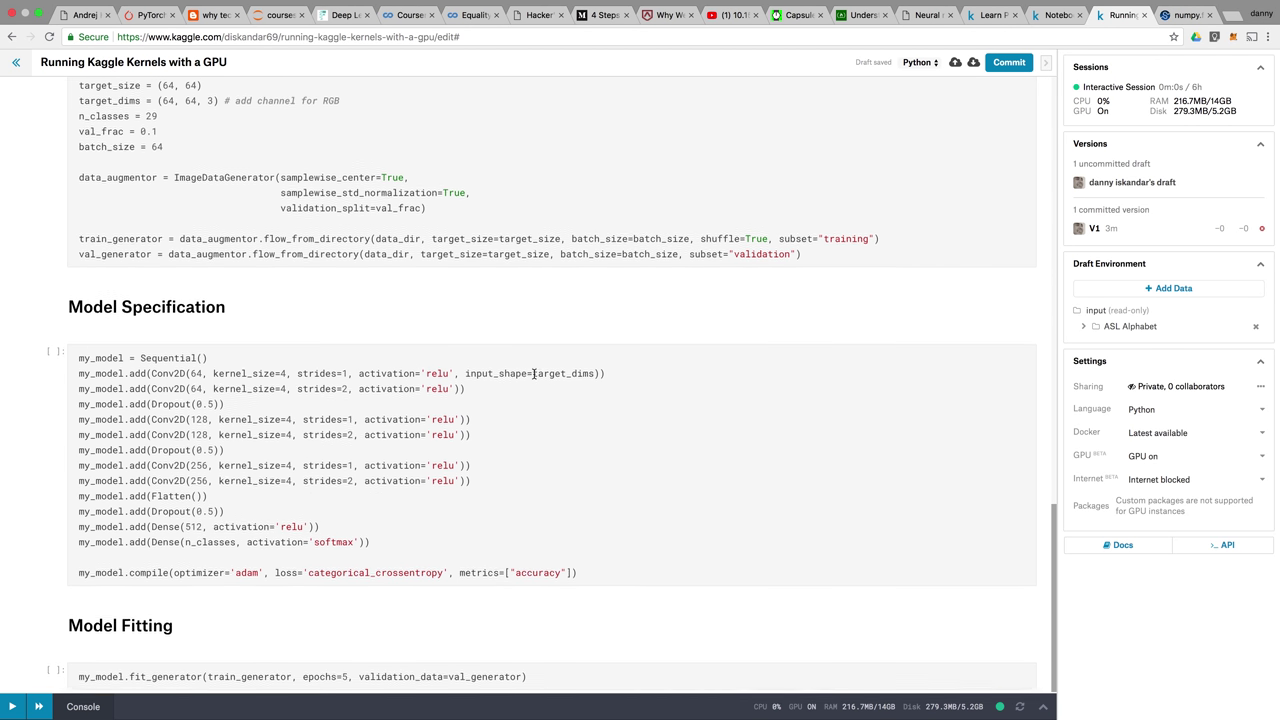
mouse_move(54, 709)
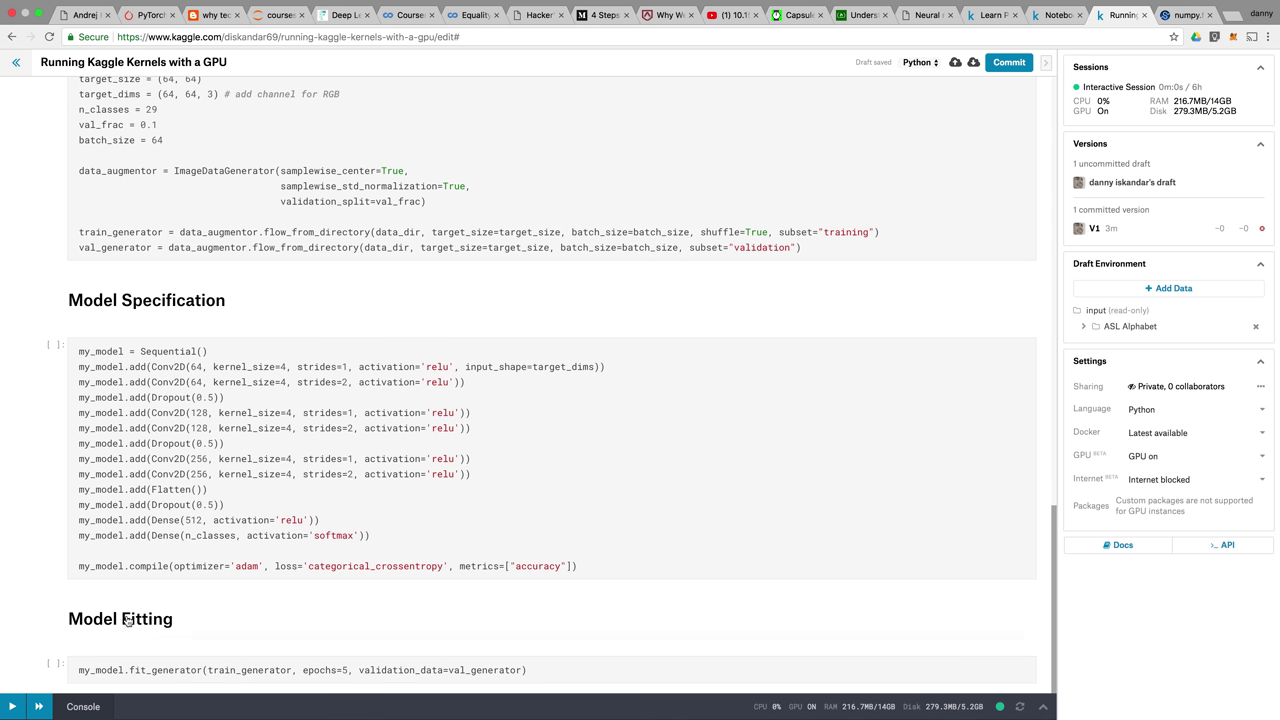
click(88, 708)
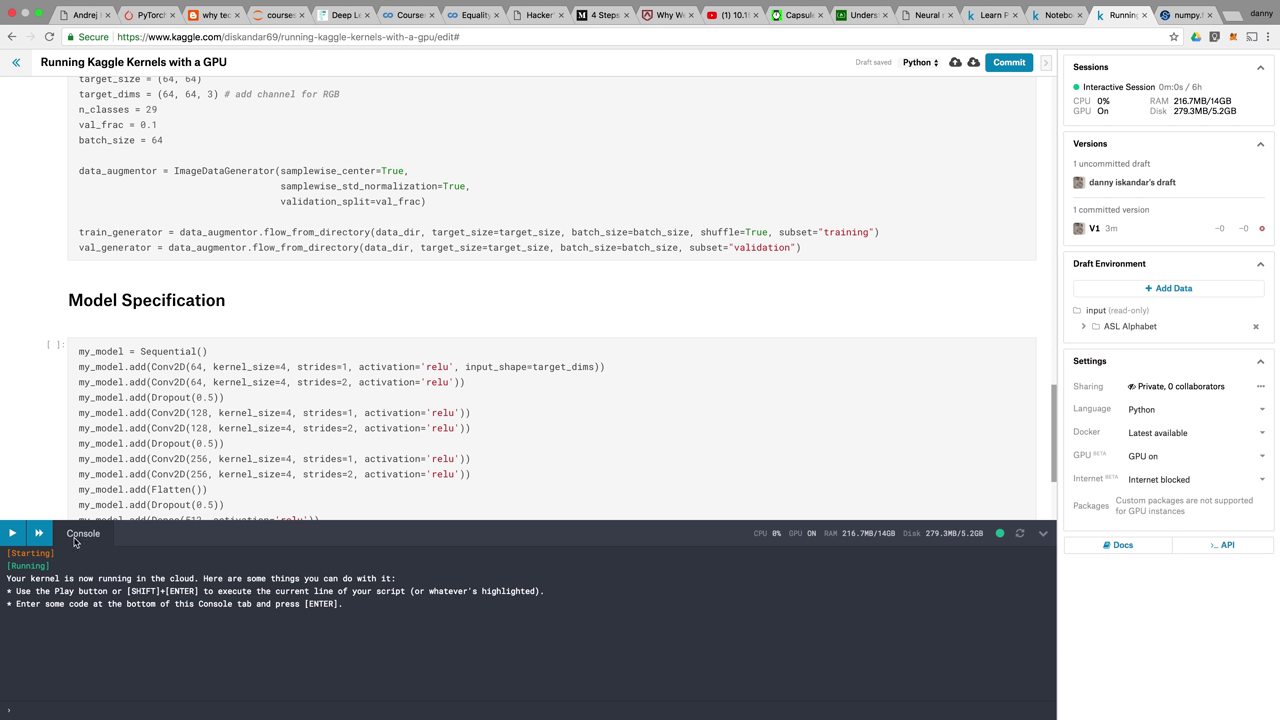
Select the Model Specification code cell and open the Model Specification heading cell for editing.
click(254, 478)
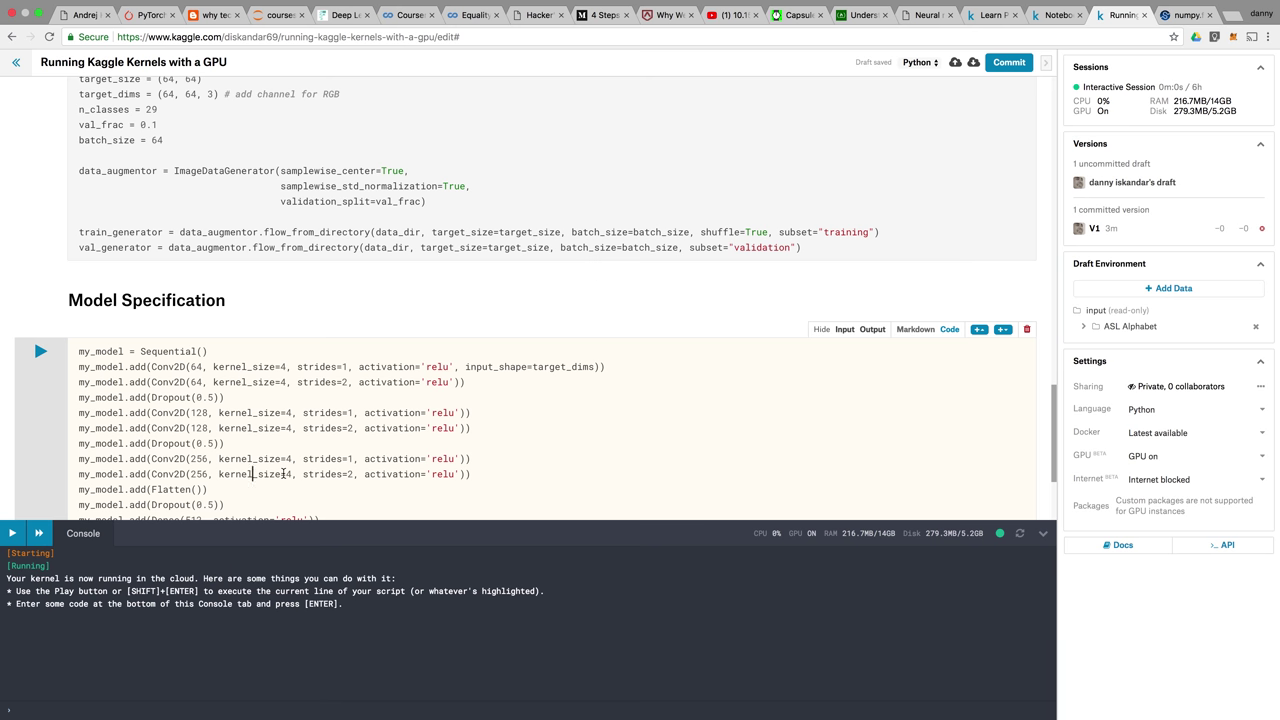
double_click(397, 312)
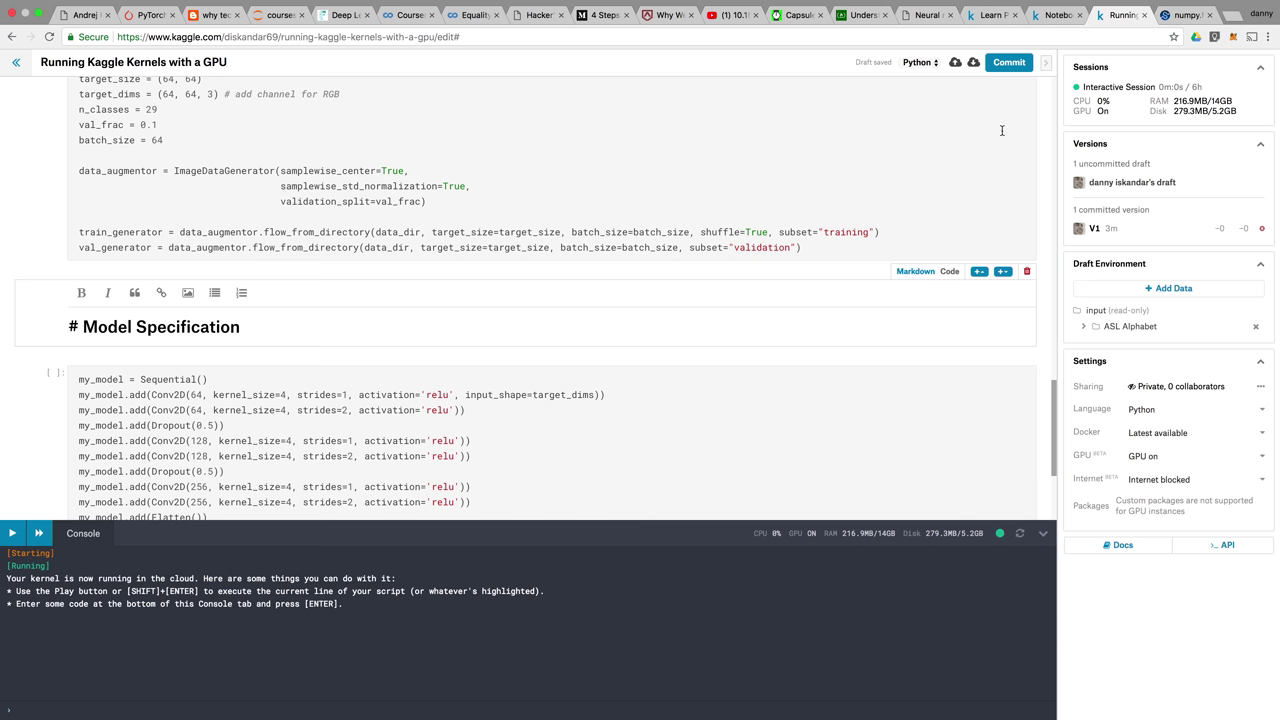
Collapse the console, and hide and reopen the sidebar with the session and kernel settings.
click(1046, 65)
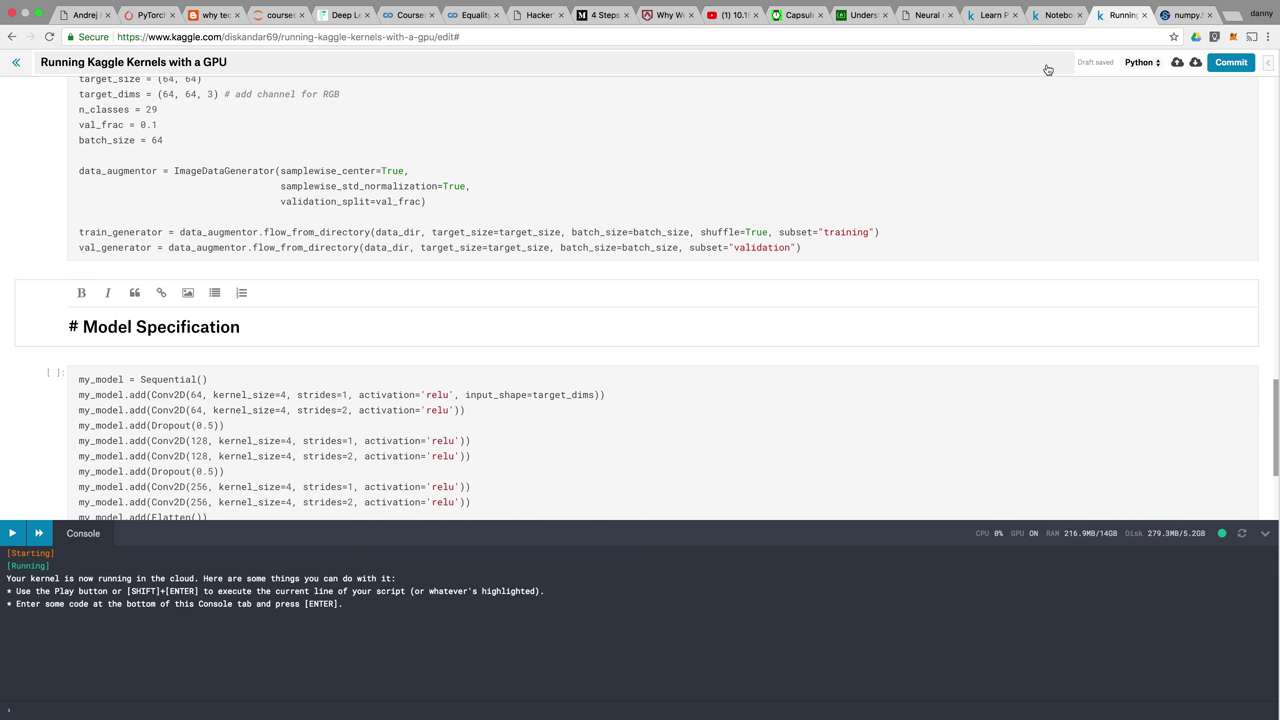
scroll(1047, 195, up, 20)
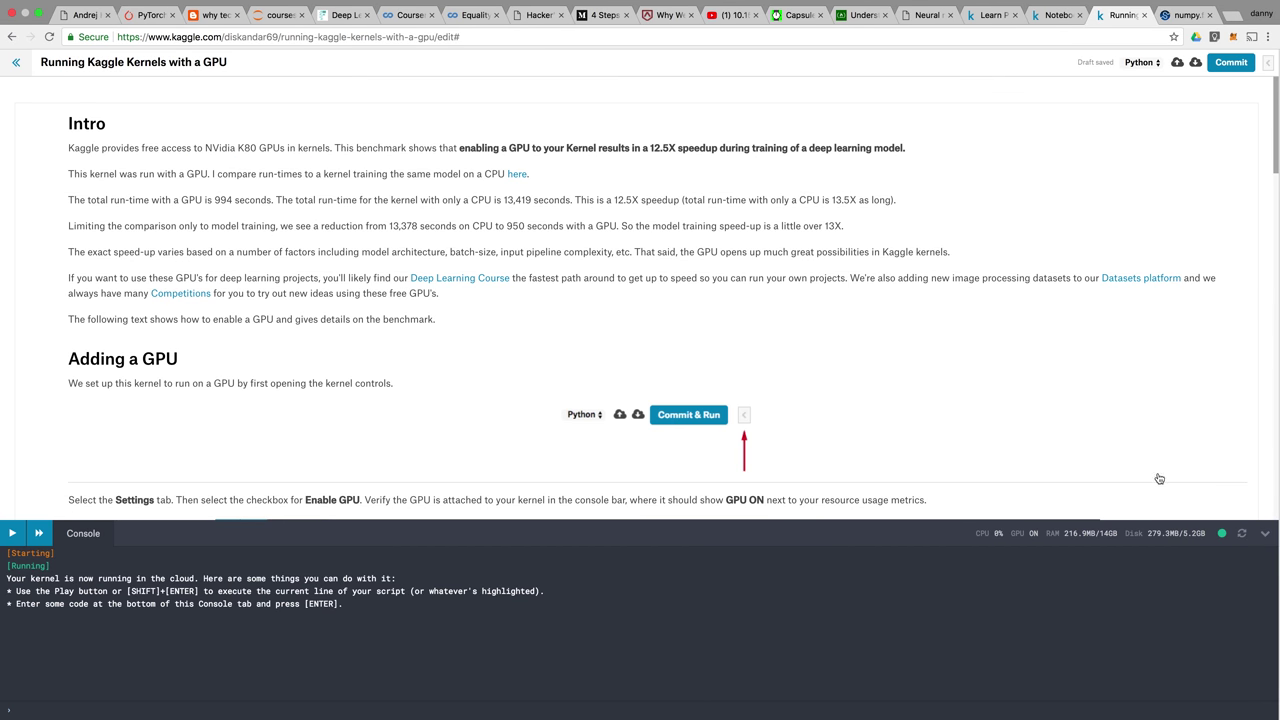
click(1265, 534)
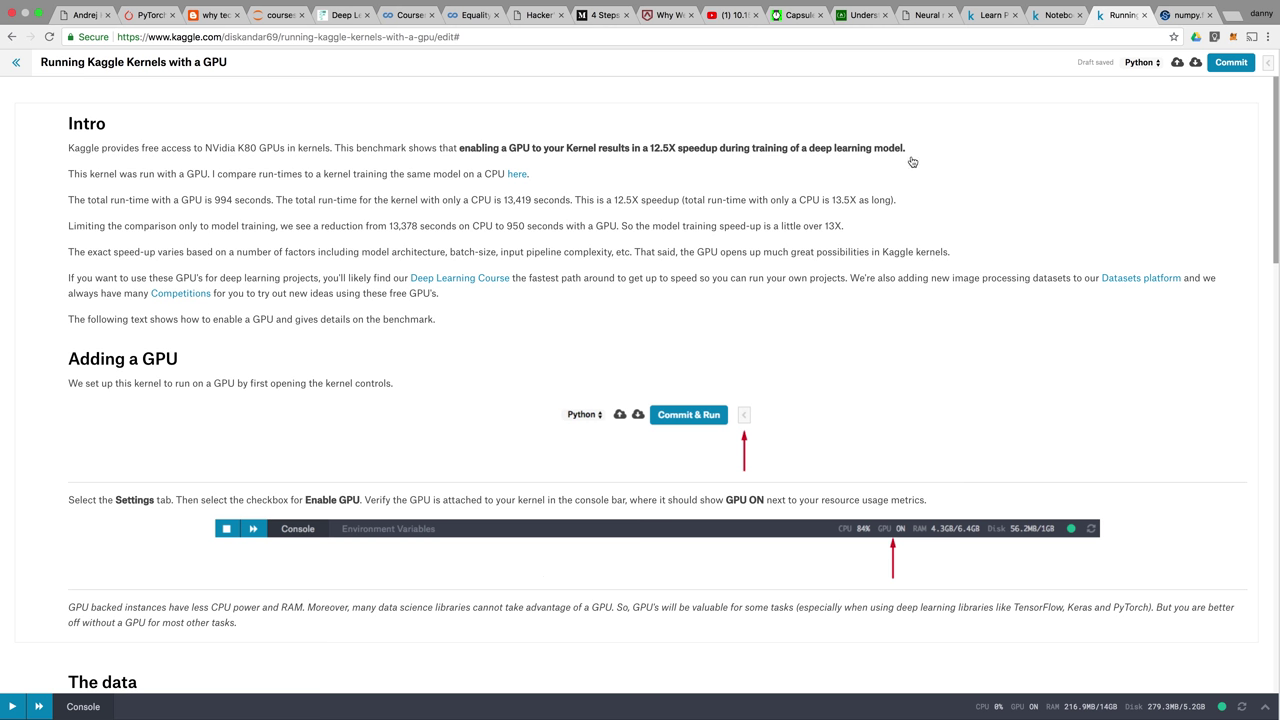
click(1153, 66)
click(1172, 73)
click(1267, 64)
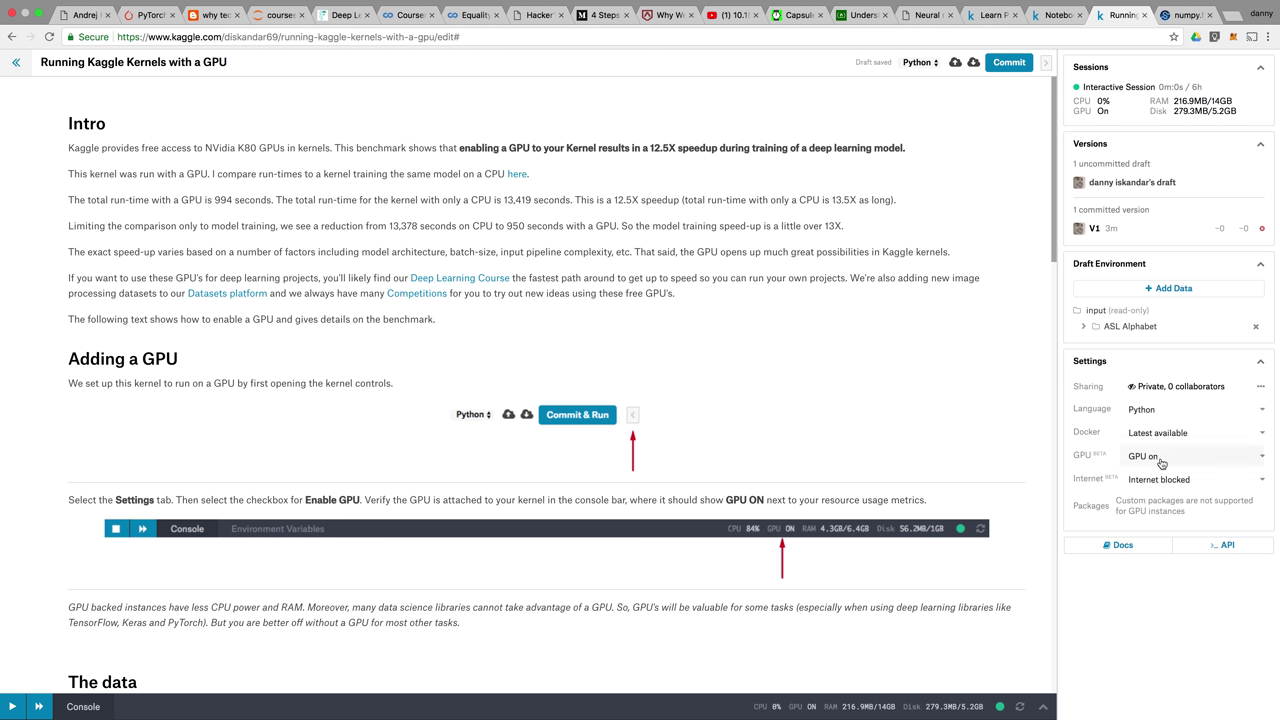
View the available GPU and Internet options in the kernel's settings.
click(1229, 460)
click(1232, 460)
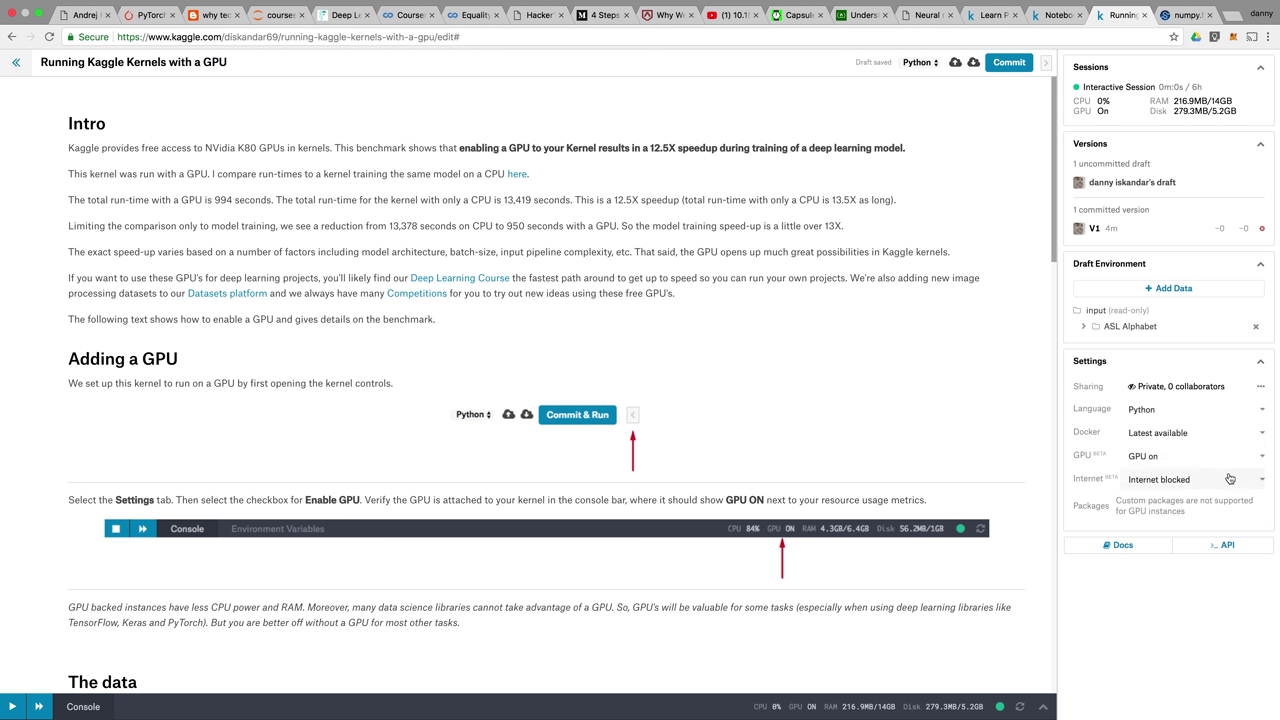
click(1227, 485)
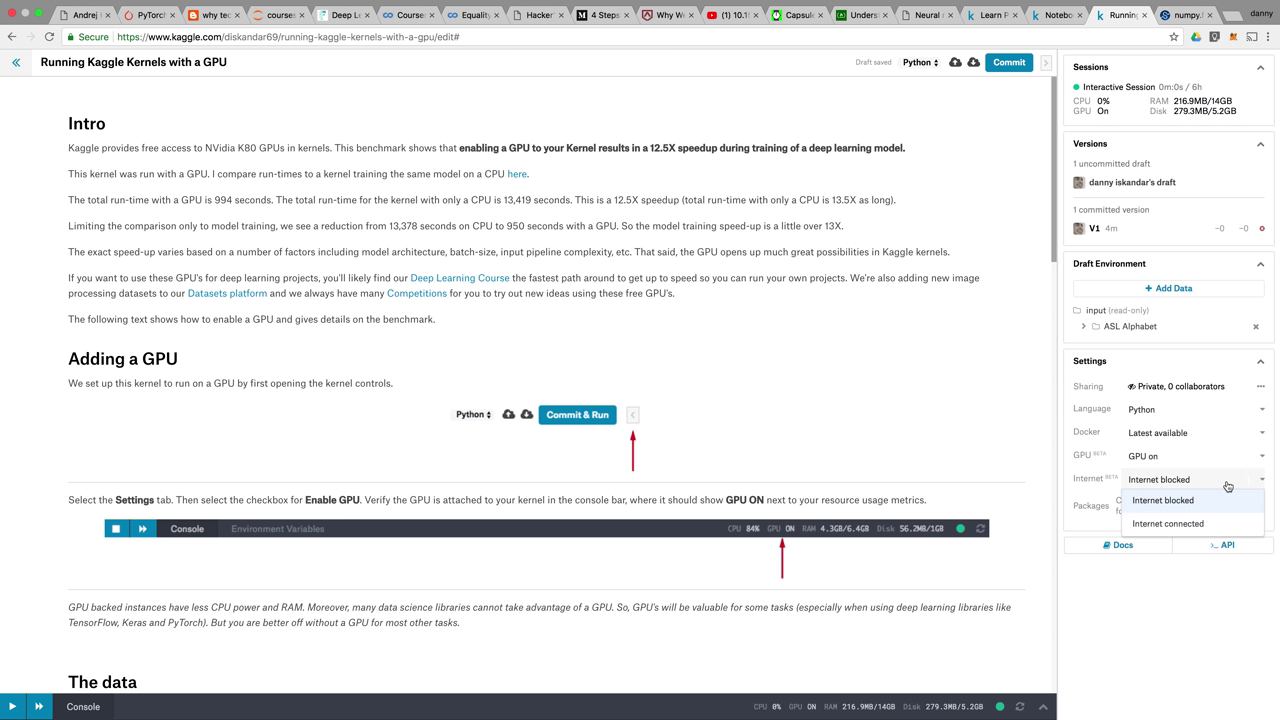
click(1227, 485)
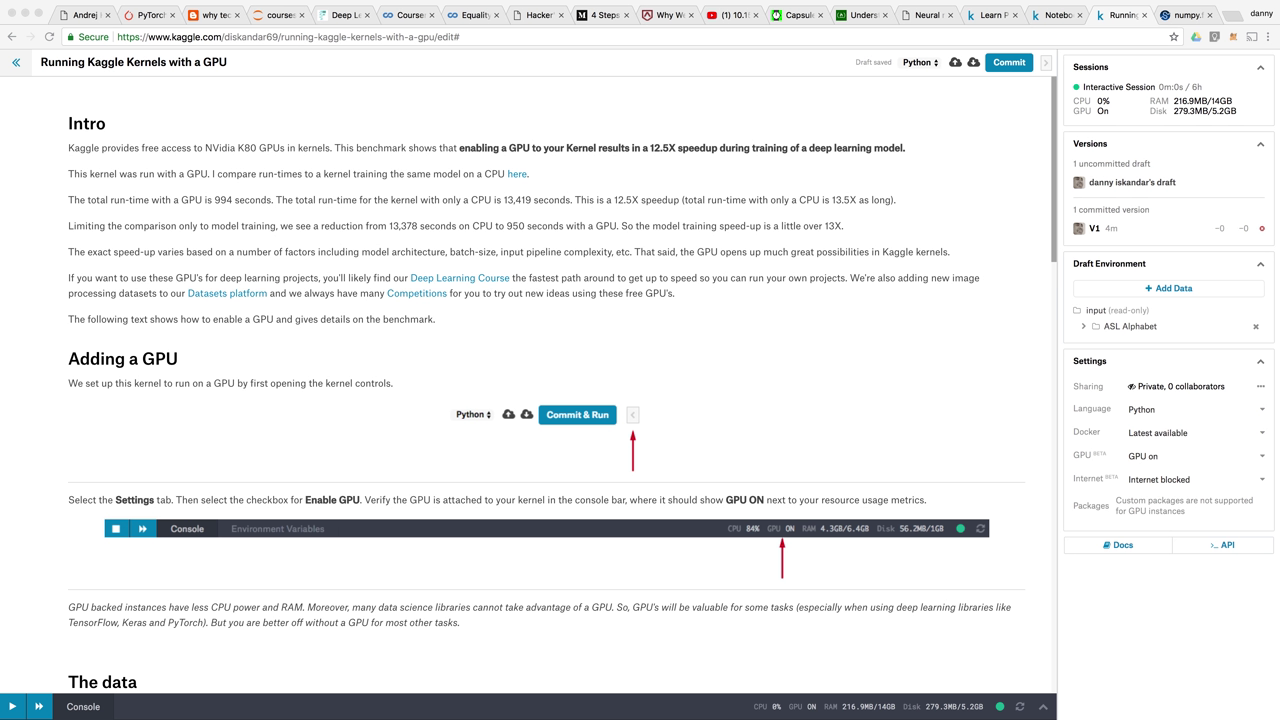
click(1182, 456)
click(1182, 456)
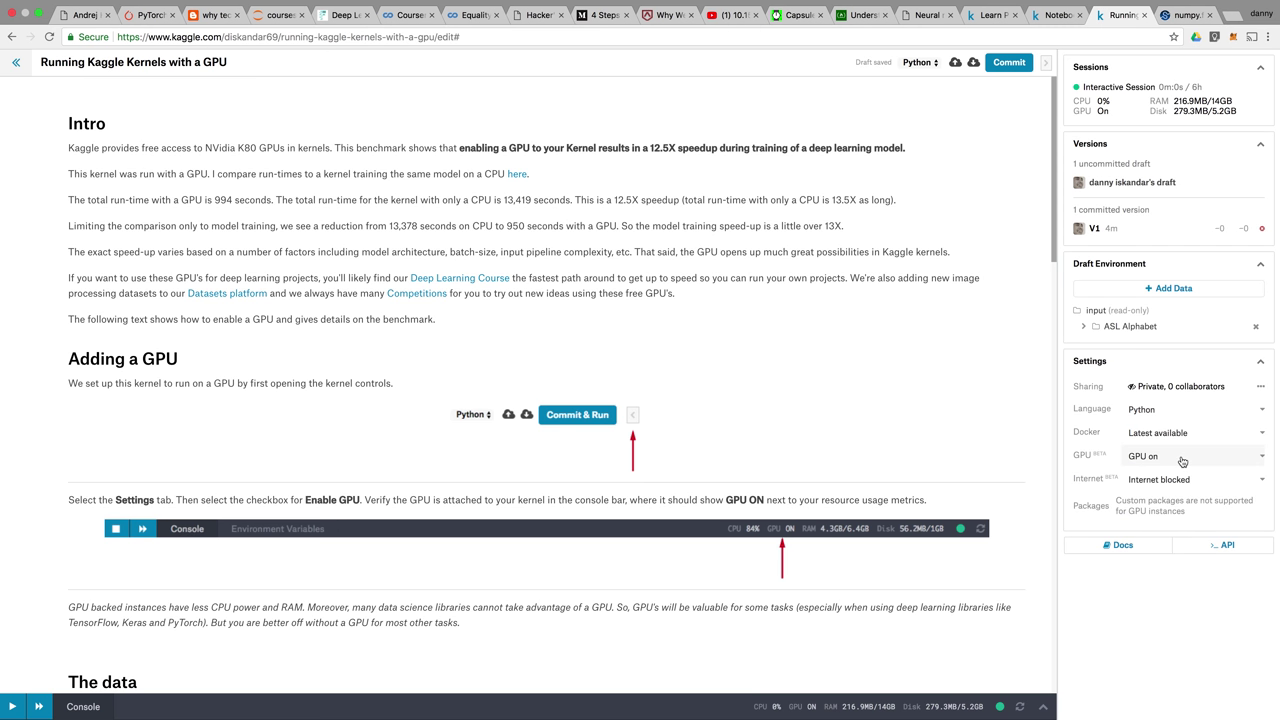
View the Kaggle API repository and the Kernels documentation, closing each page to return to the notebook editor.
click(1197, 546)
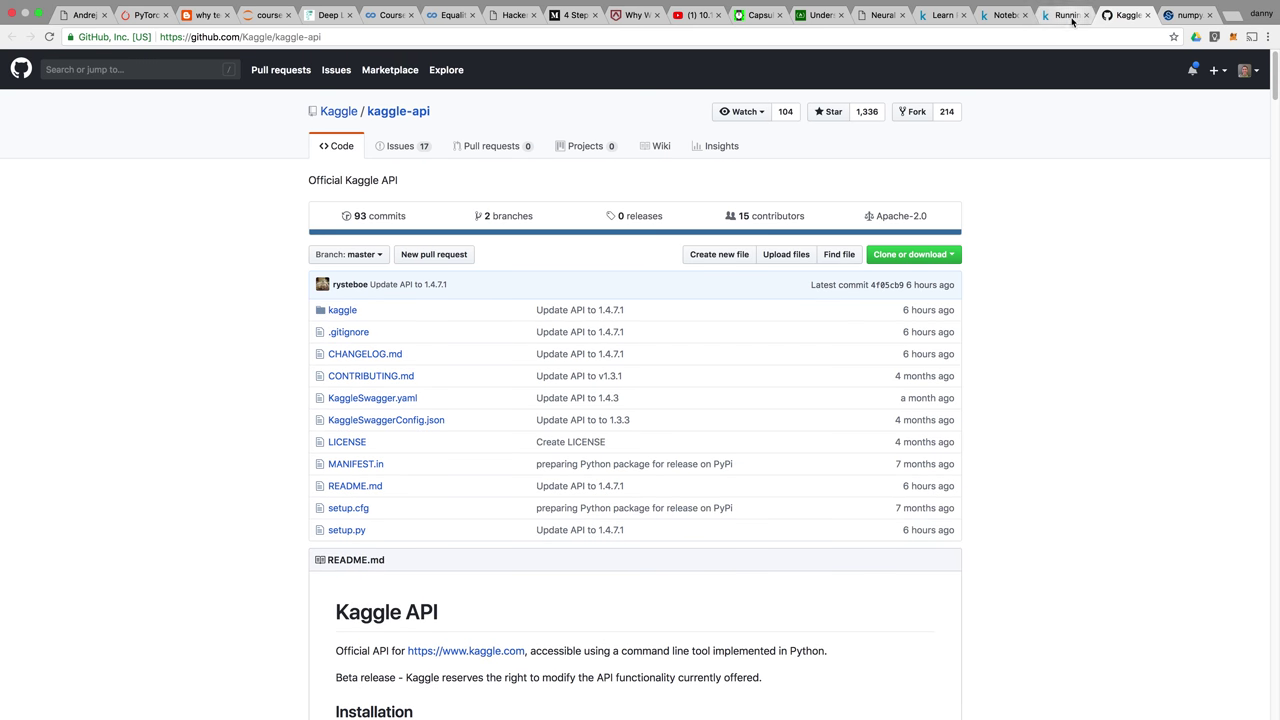
click(1147, 16)
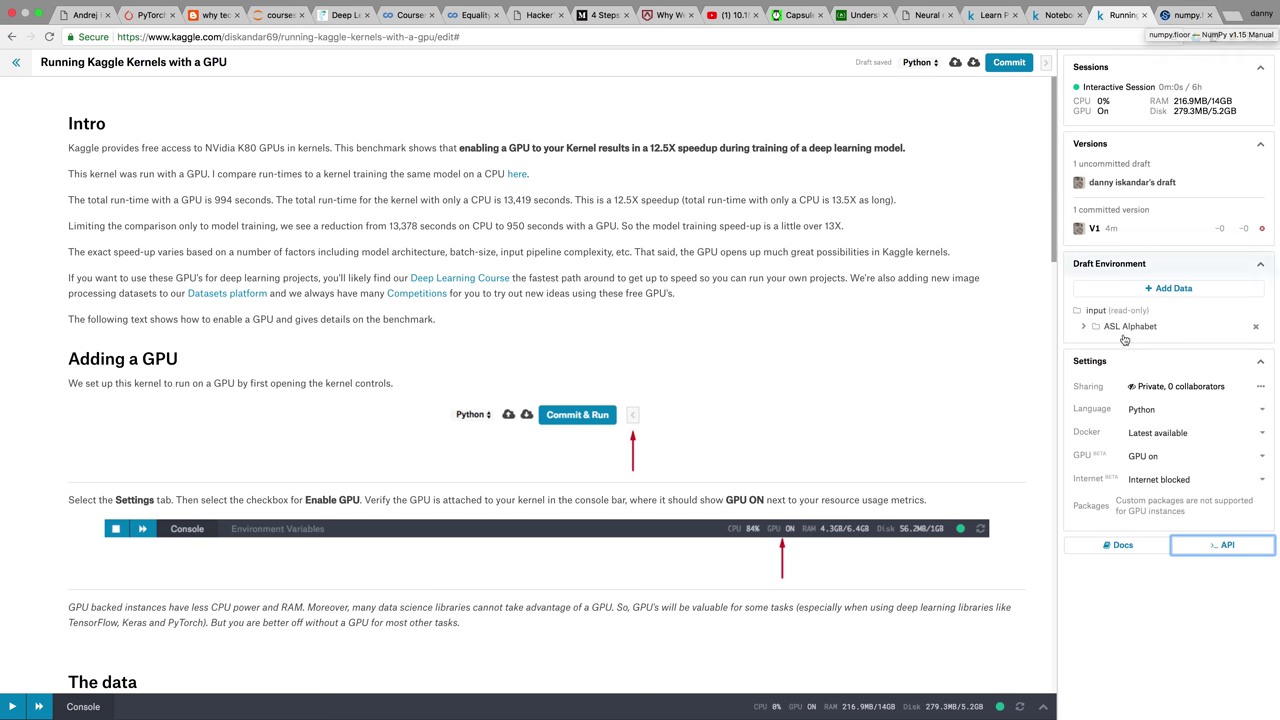
click(1118, 546)
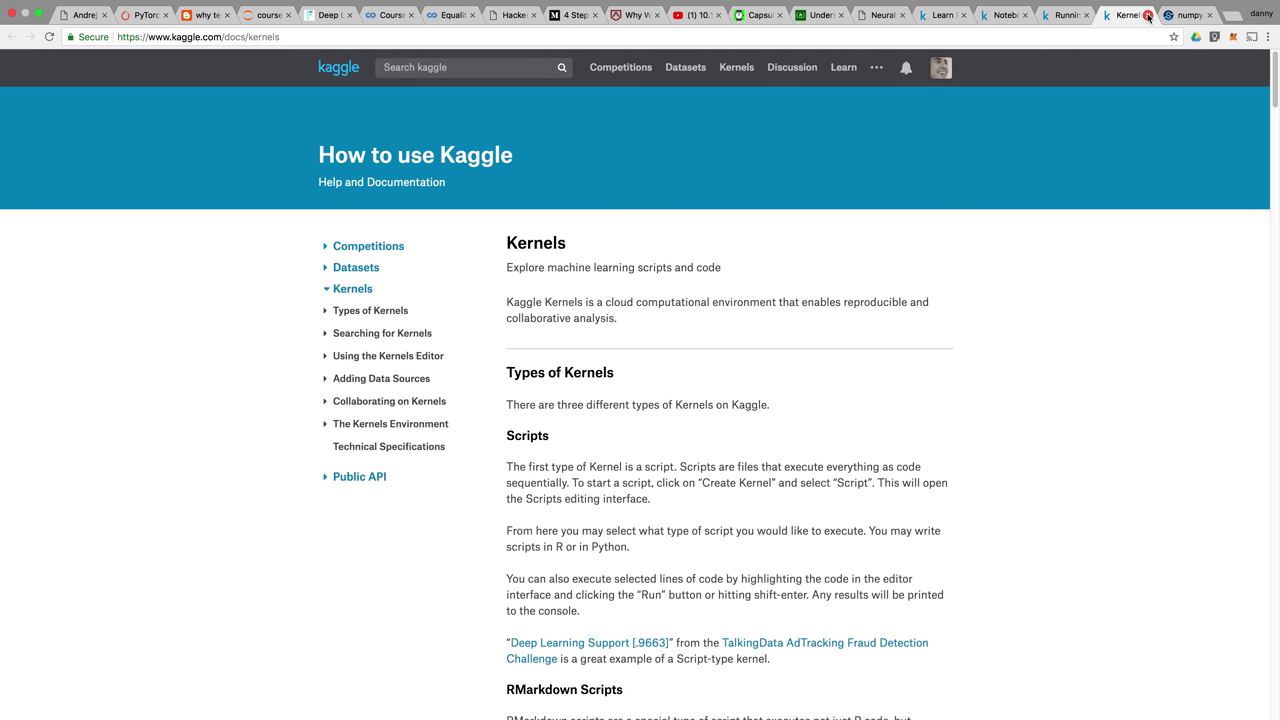
click(1148, 16)
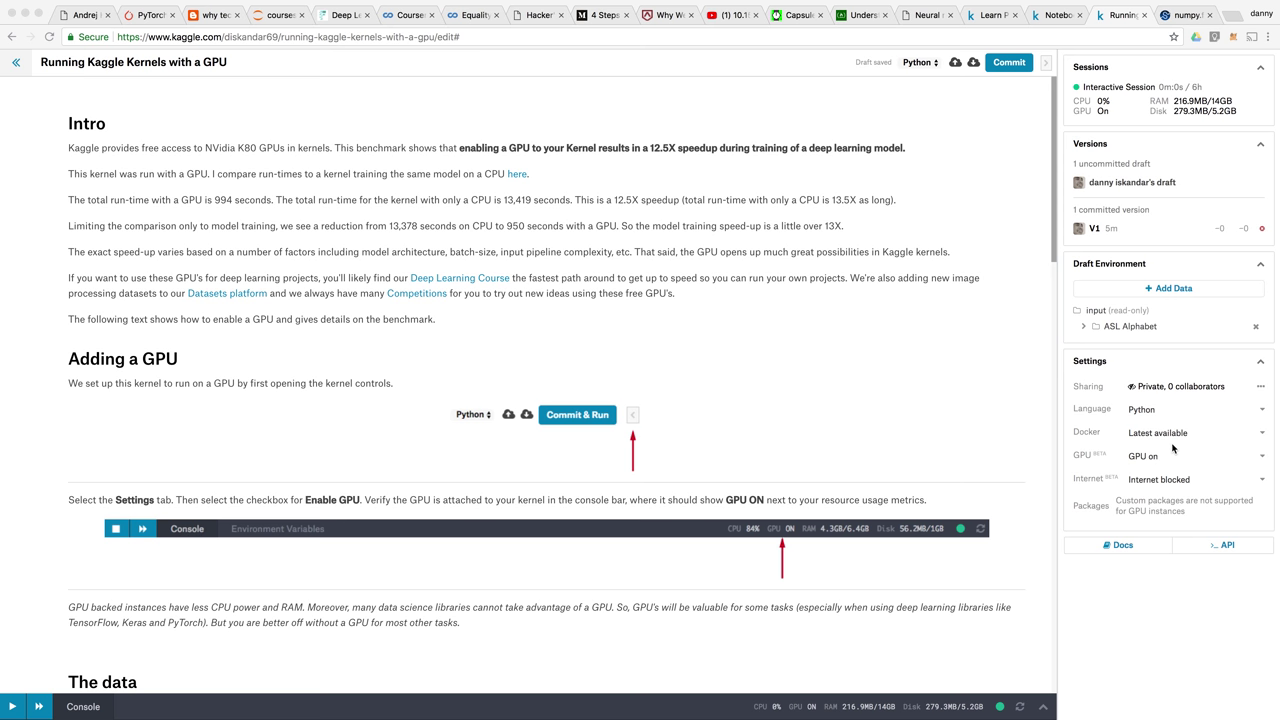
Expand the ASL Alphabet dataset in the draft environment's input folder to view its files.
mouse_move(1101, 332)
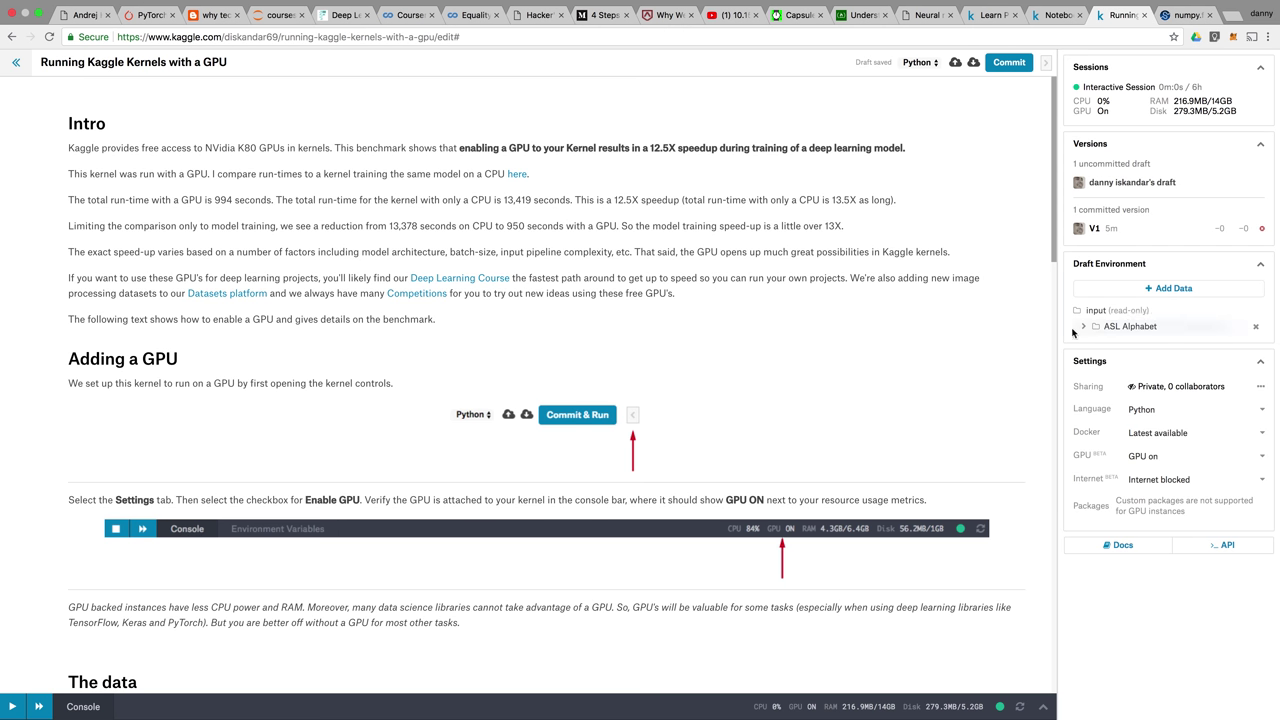
click(1085, 328)
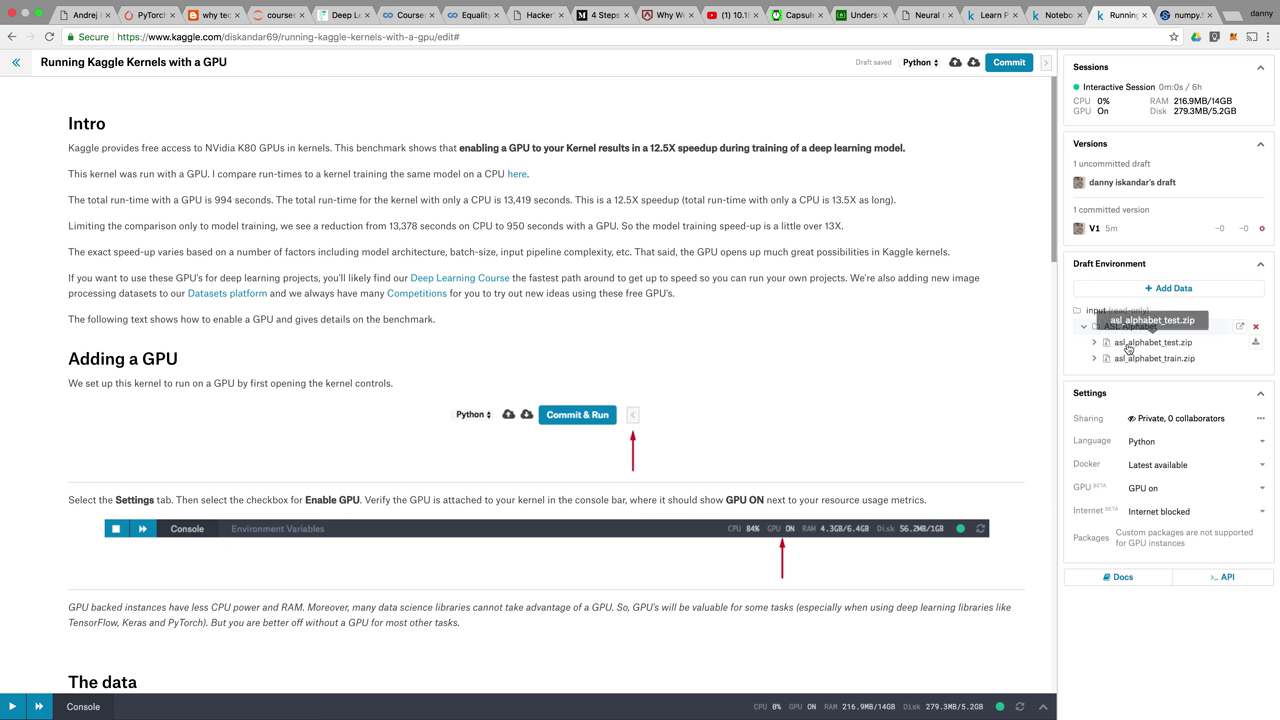
Preview asl_alphabet_test.zip, expand it, and open its asl_alphabet_test folder to view the test images.
click(1127, 345)
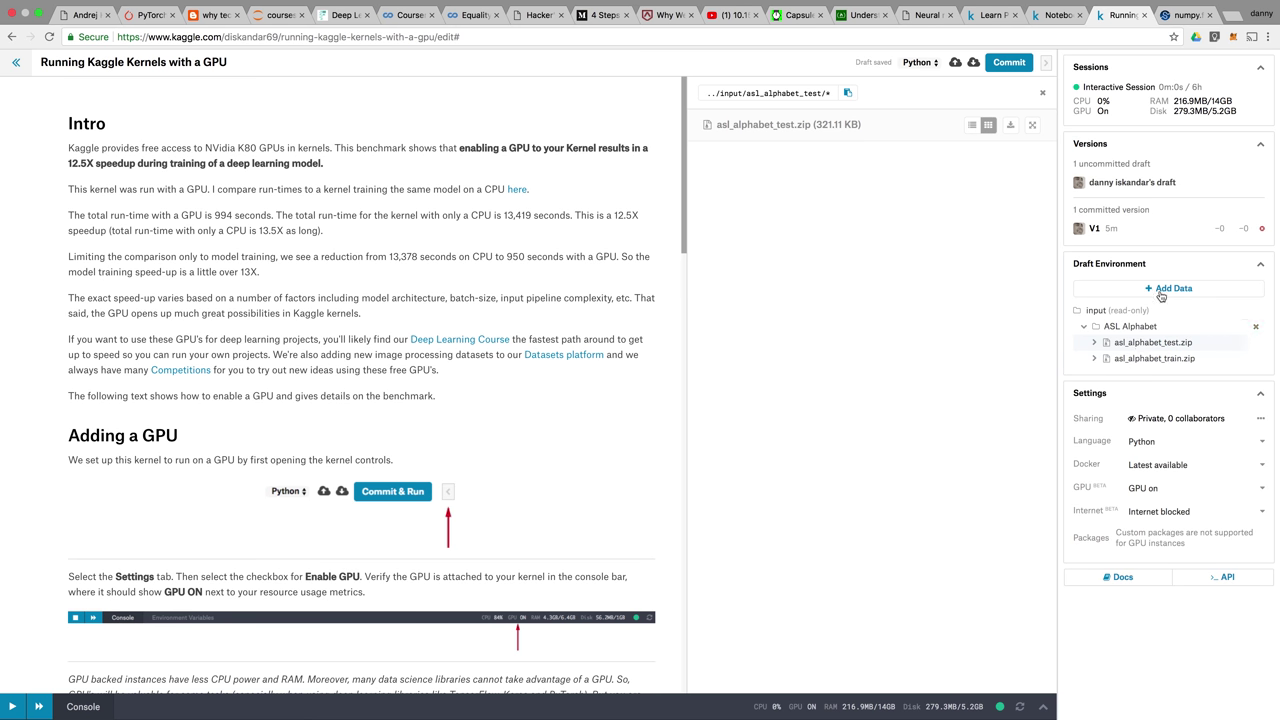
click(1042, 94)
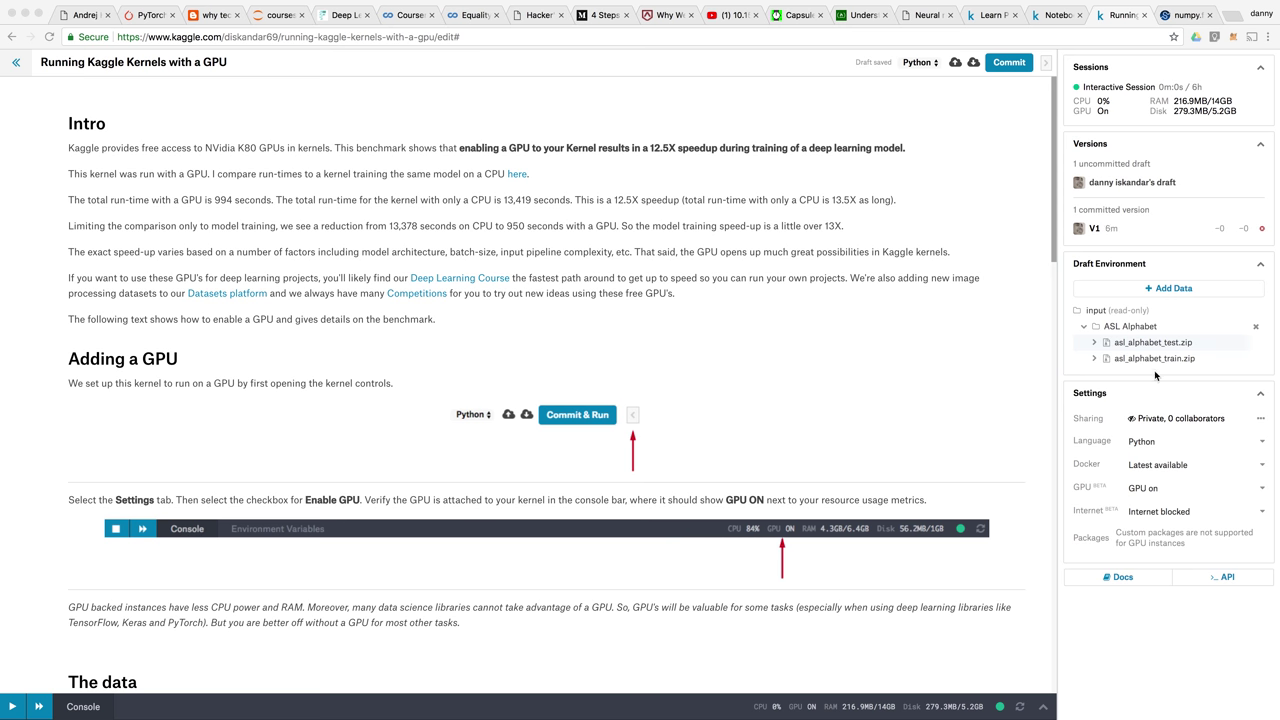
click(1123, 346)
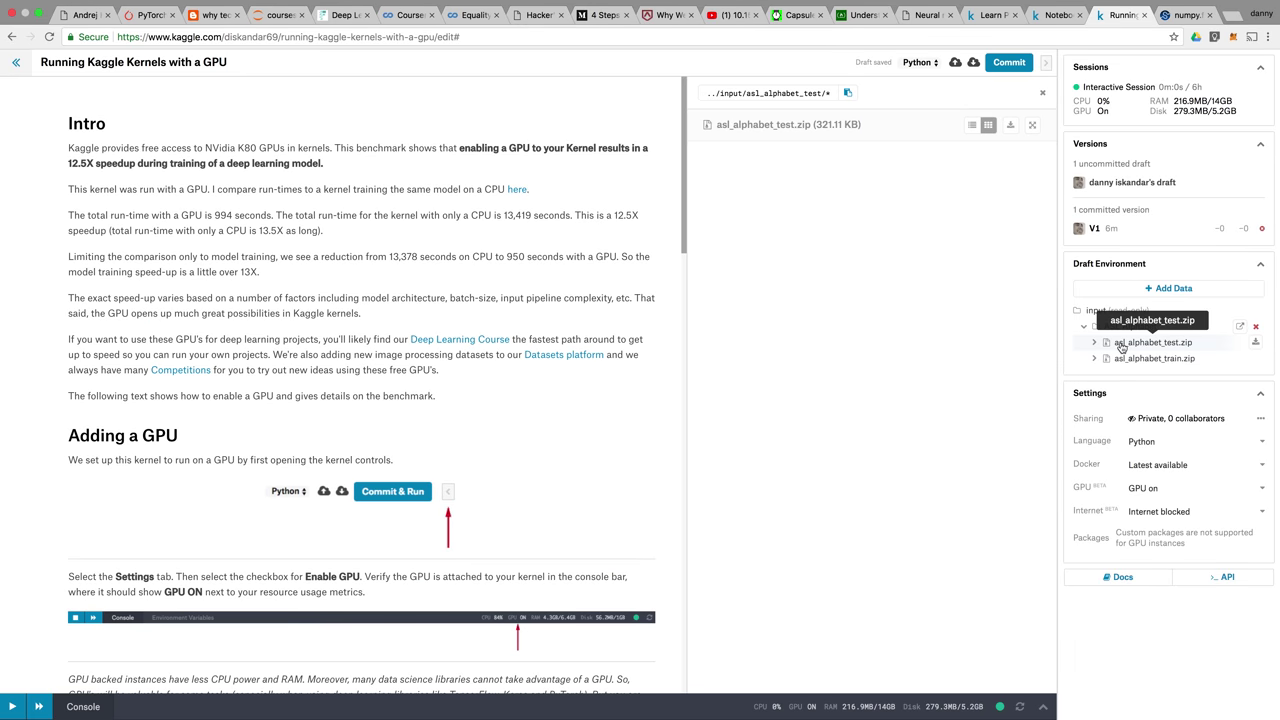
click(1096, 343)
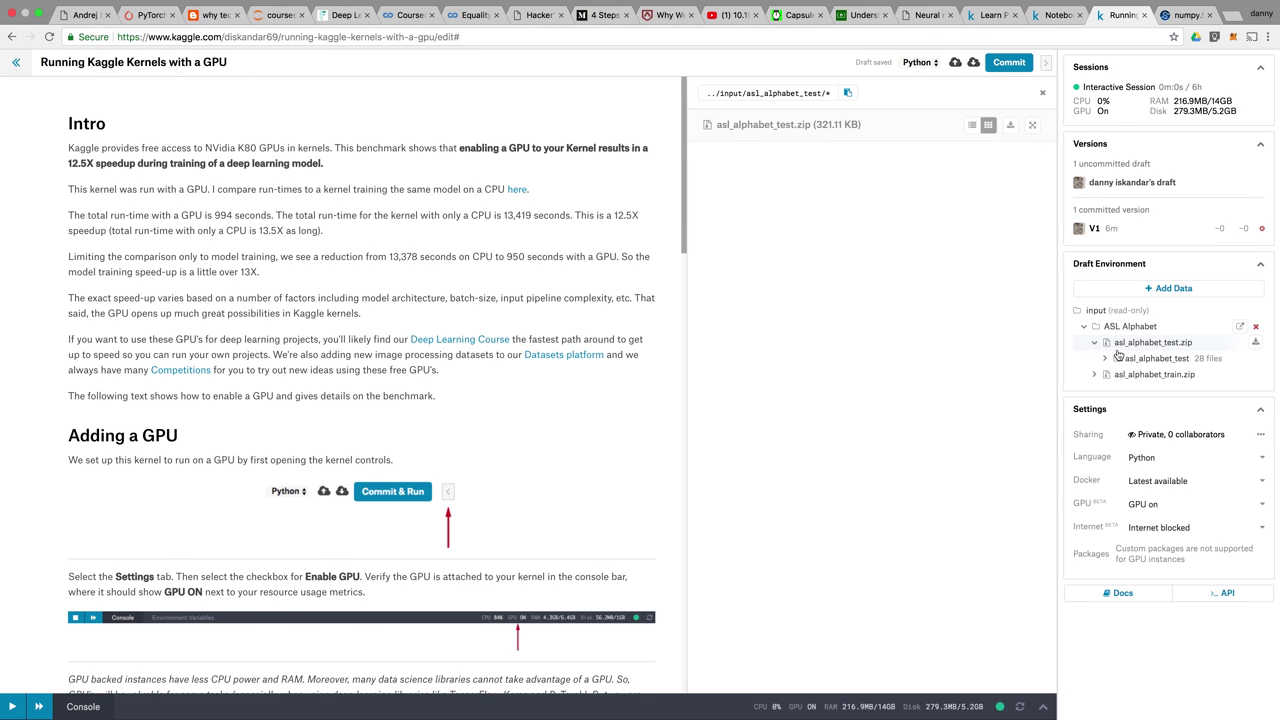
click(1125, 362)
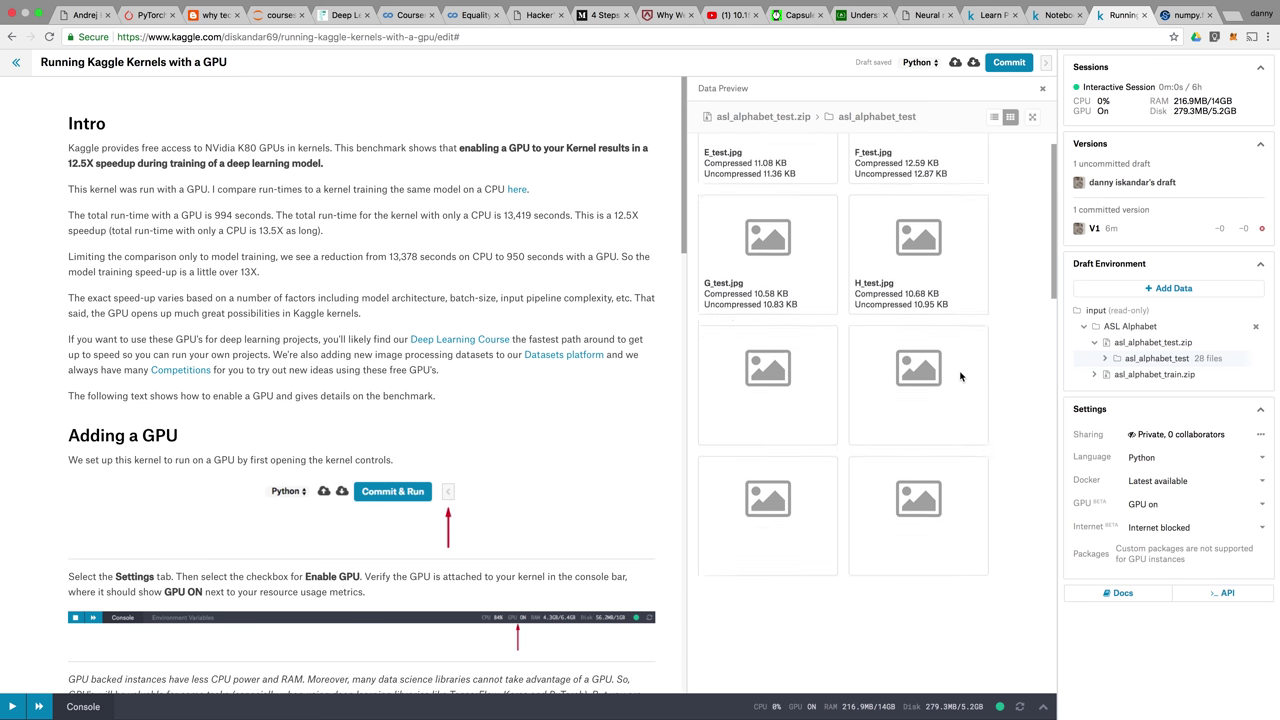
Switch the asl_alphabet_test folder preview between list and grid layouts, finishing with the list.
click(995, 117)
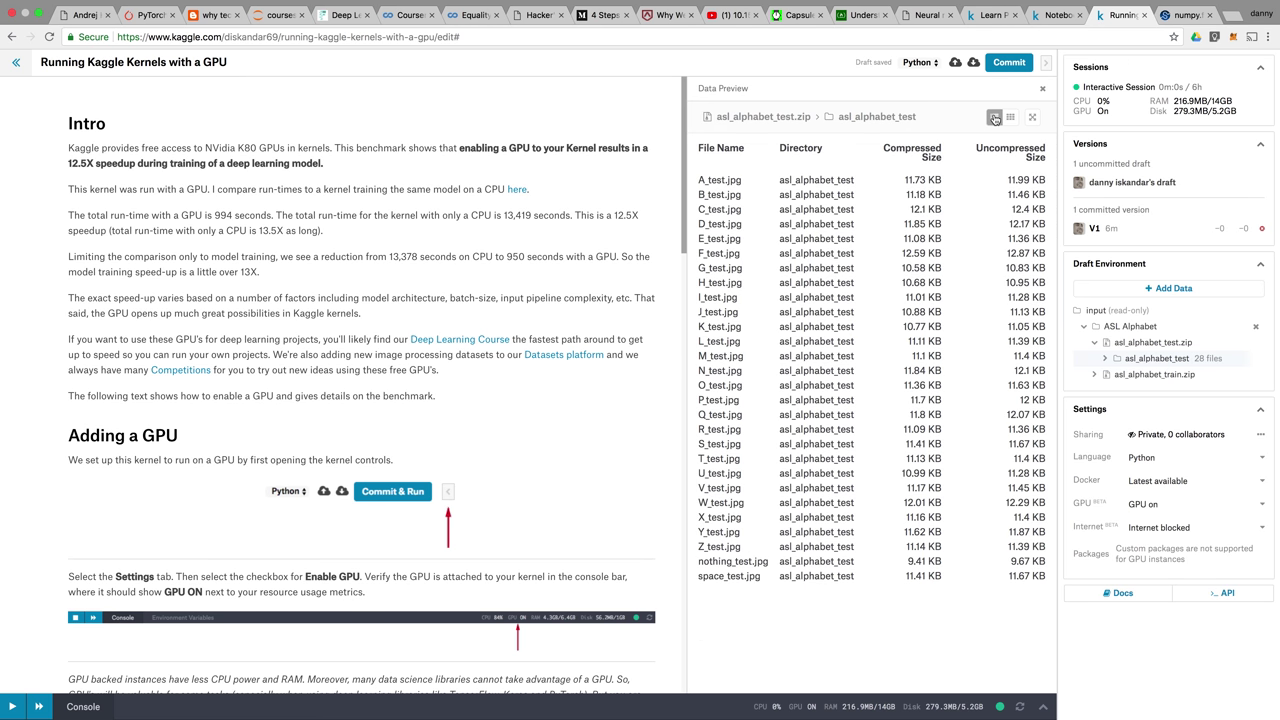
click(1011, 119)
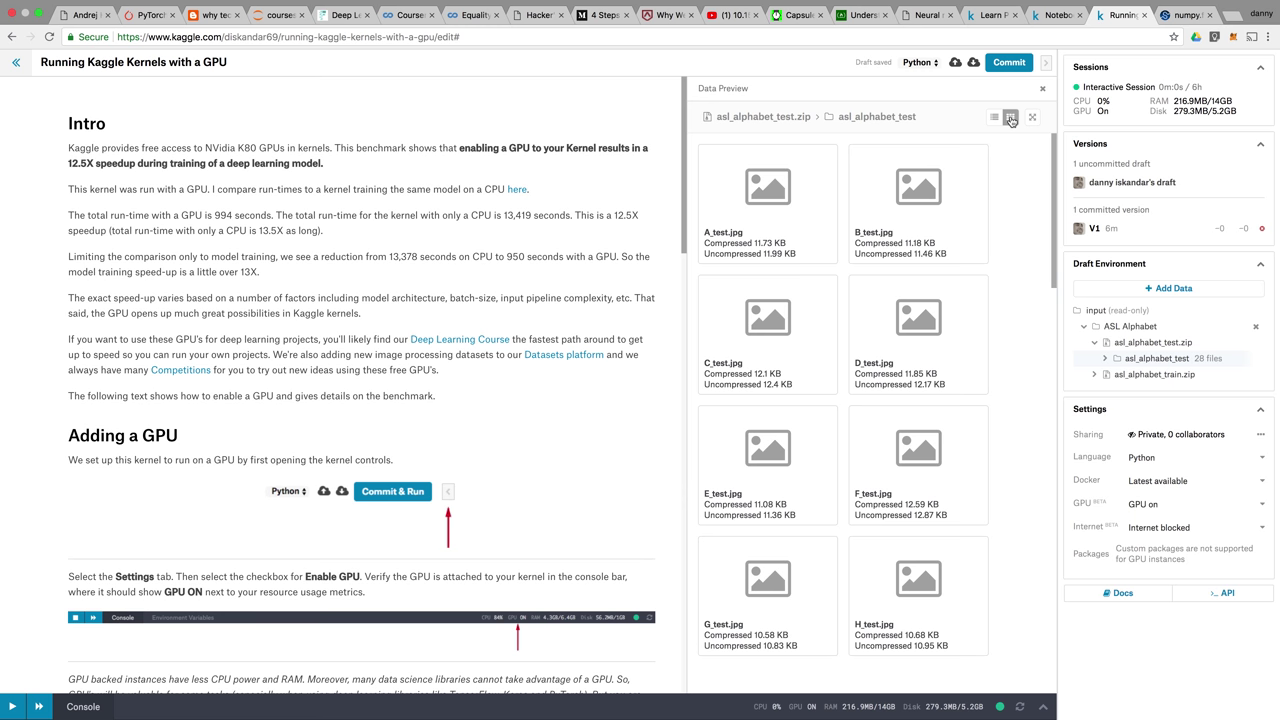
click(994, 117)
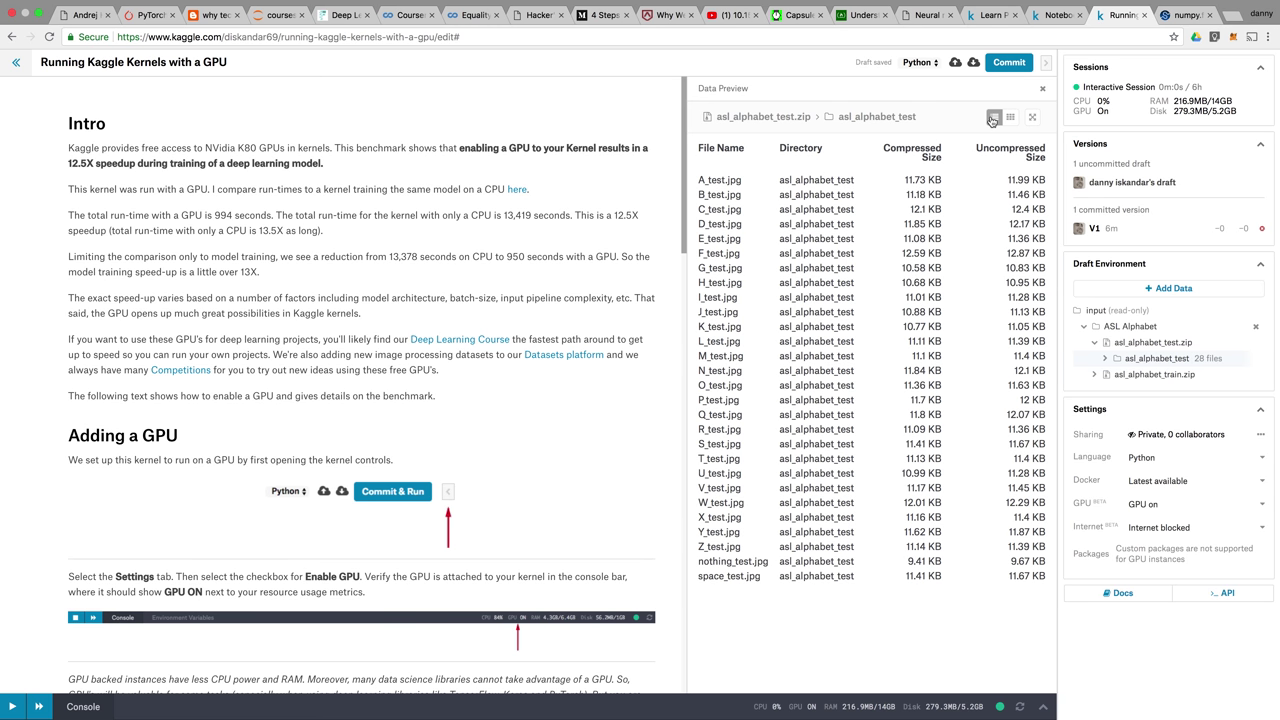
Close the data preview and skim the notebook down to Model Fitting and back to the Intro.
click(1098, 325)
scroll(867, 343, down, 2)
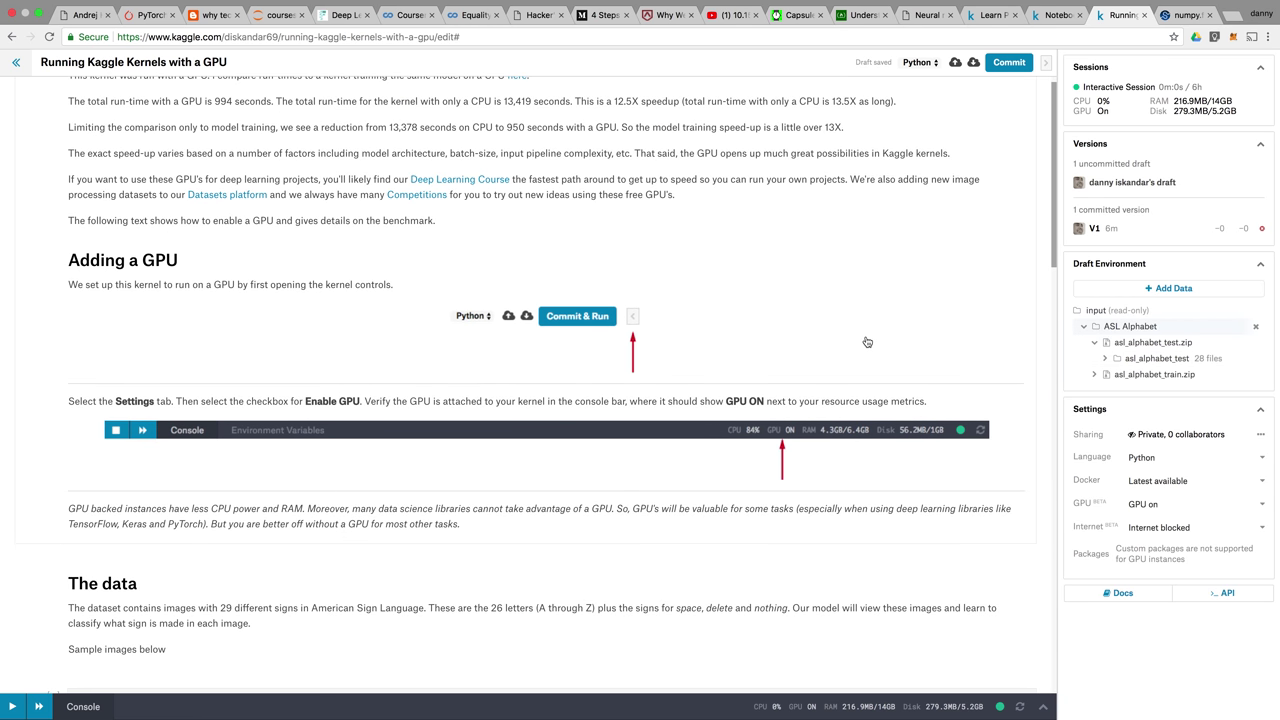
scroll(872, 352, down, 3)
scroll(872, 352, down, 20)
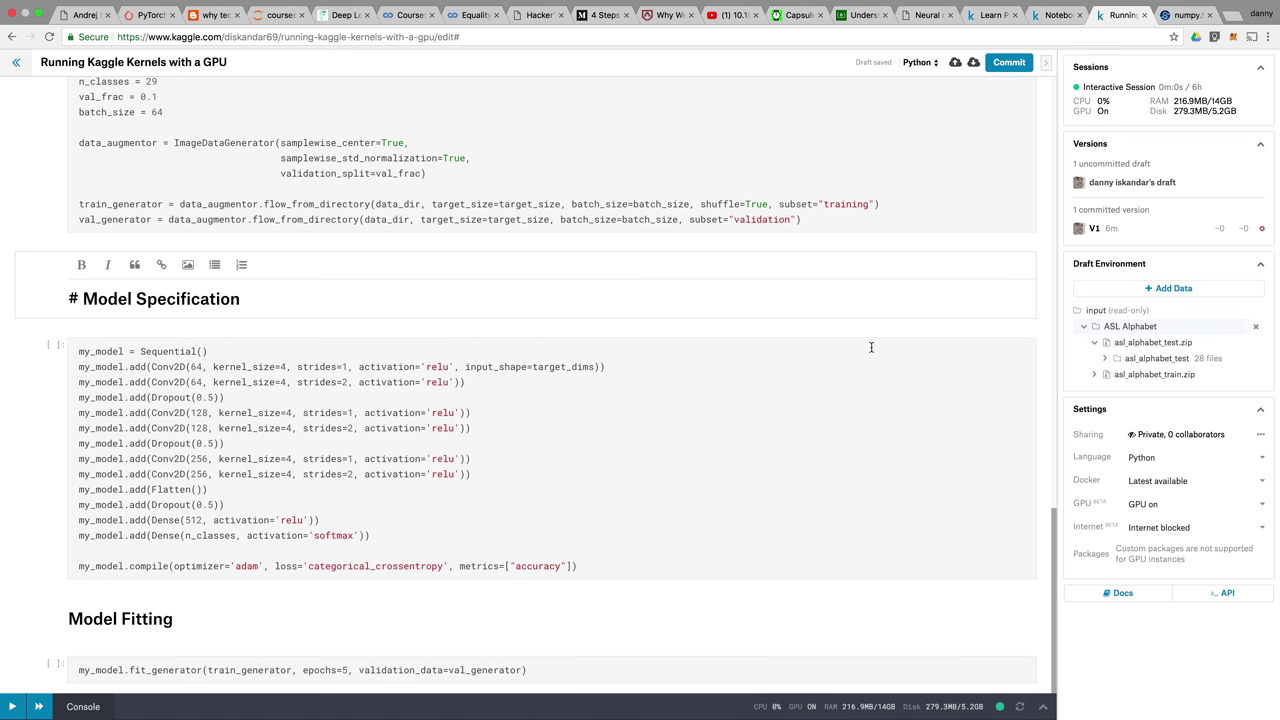
scroll(871, 347, up, 20)
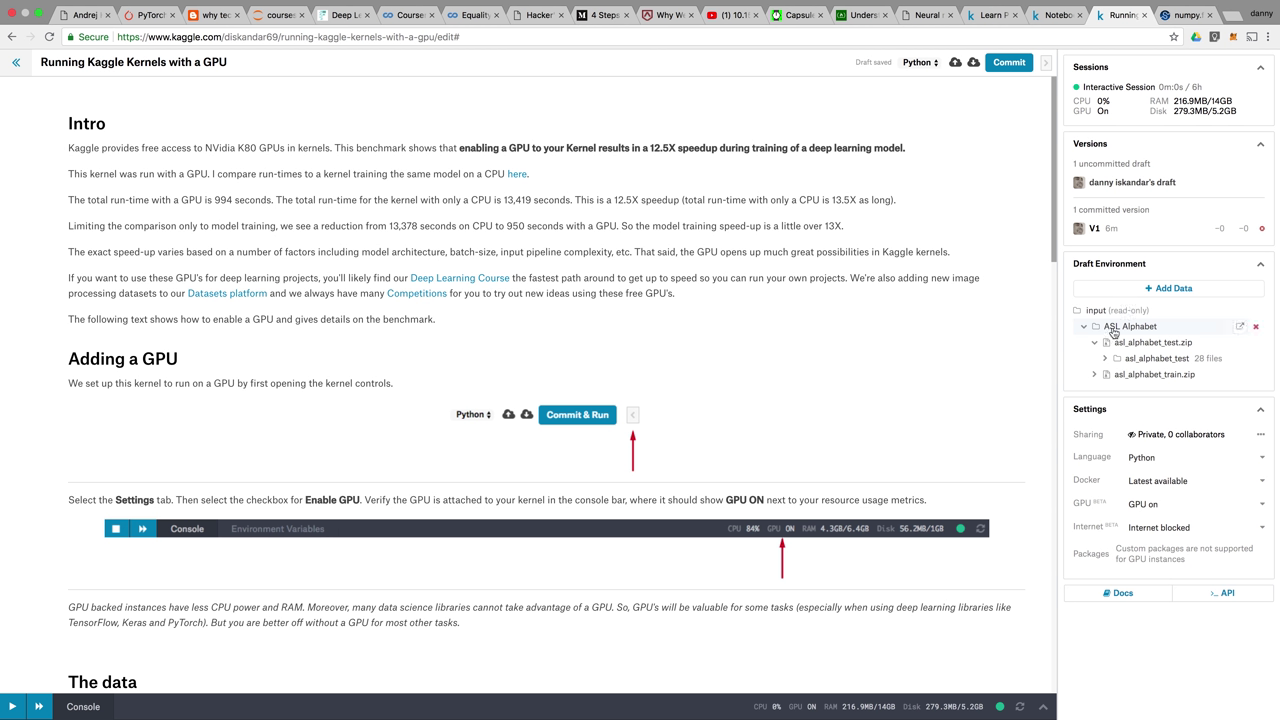
View the asl_alphabet_test folder, expand asl_alphabet_train.zip and preview its asl_alphabet_train folder.
click(1110, 344)
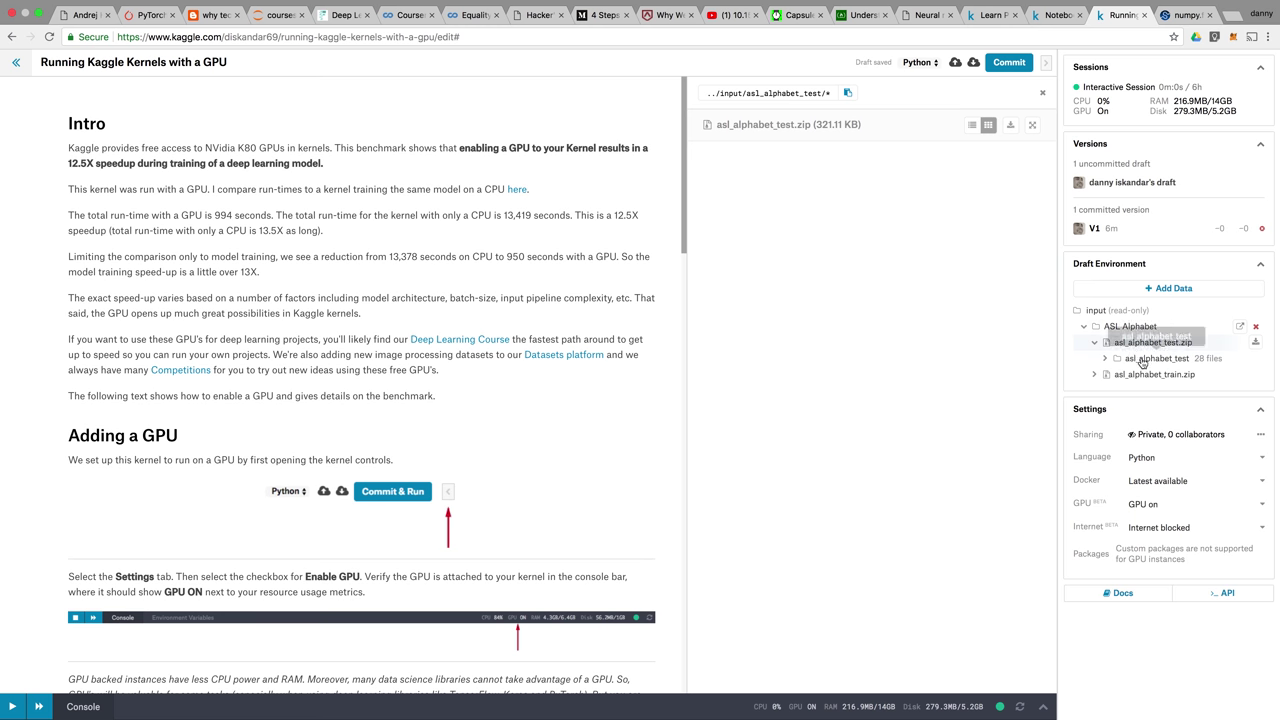
click(1142, 360)
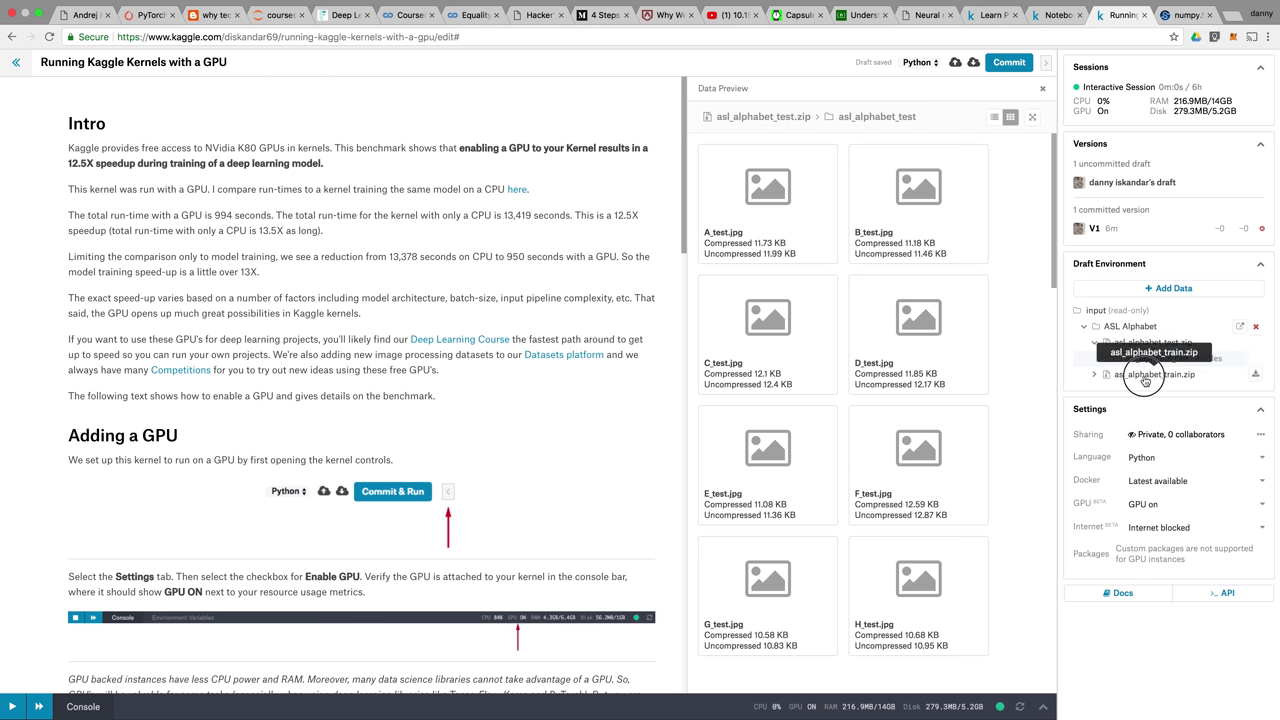
click(1140, 374)
click(1140, 393)
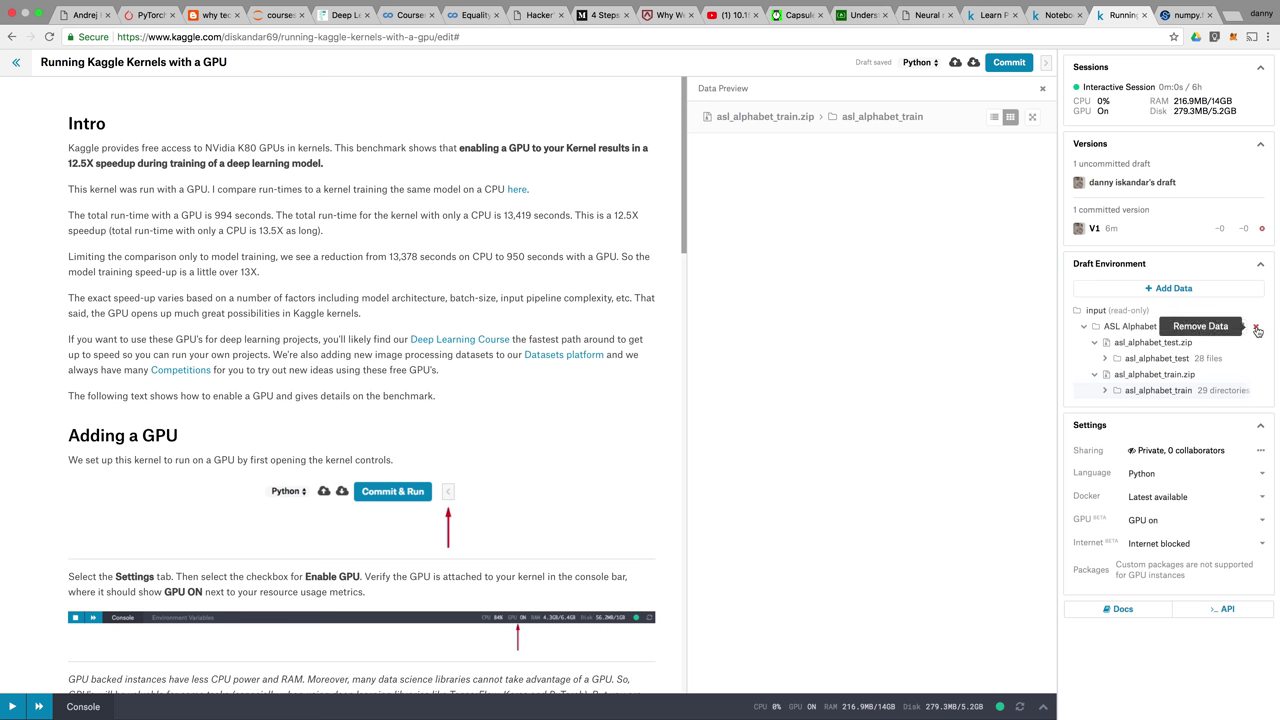
Compare the previews of the ASL Alphabet test and train archives and folders, and close the preview pane.
drag(1133, 336, 1133, 333)
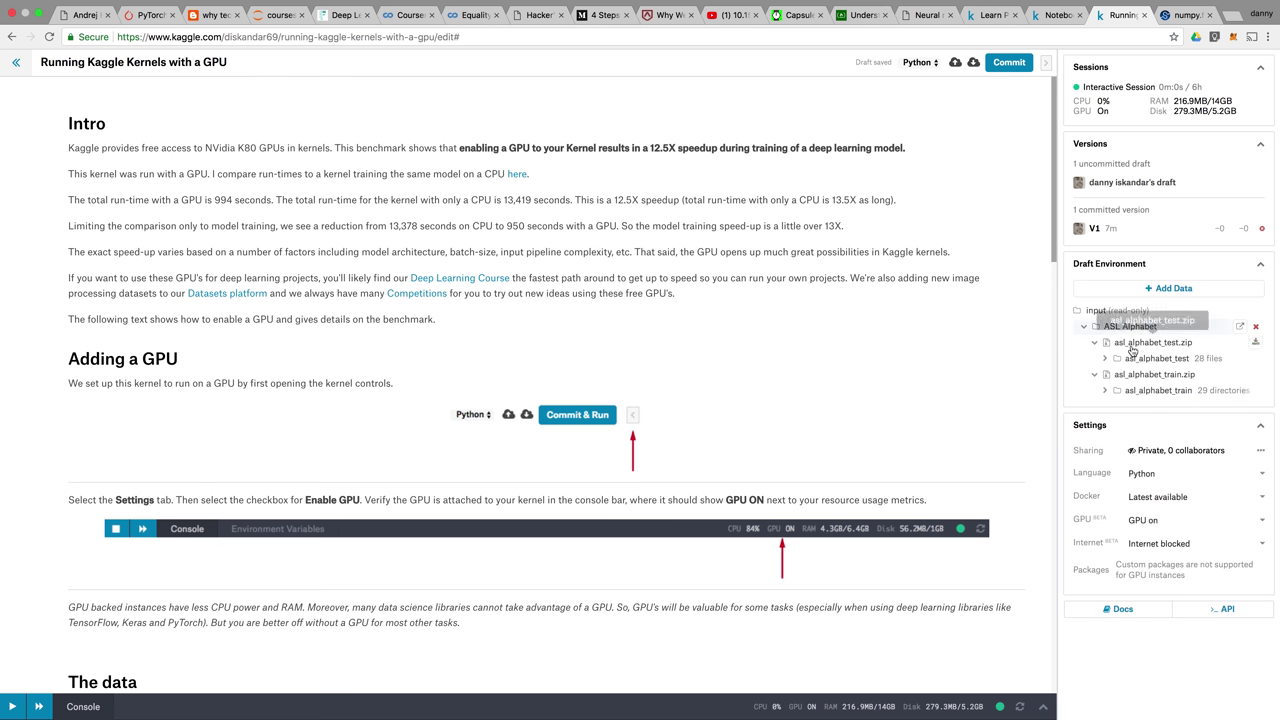
click(1132, 360)
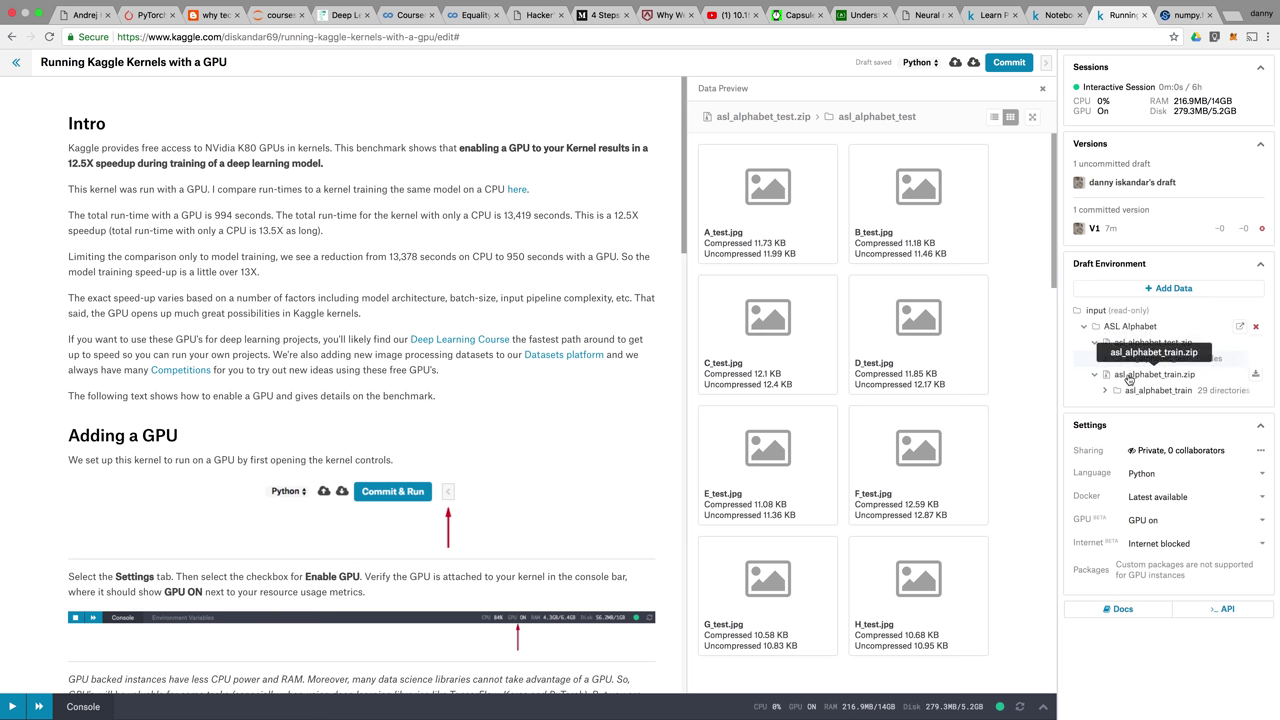
click(1129, 376)
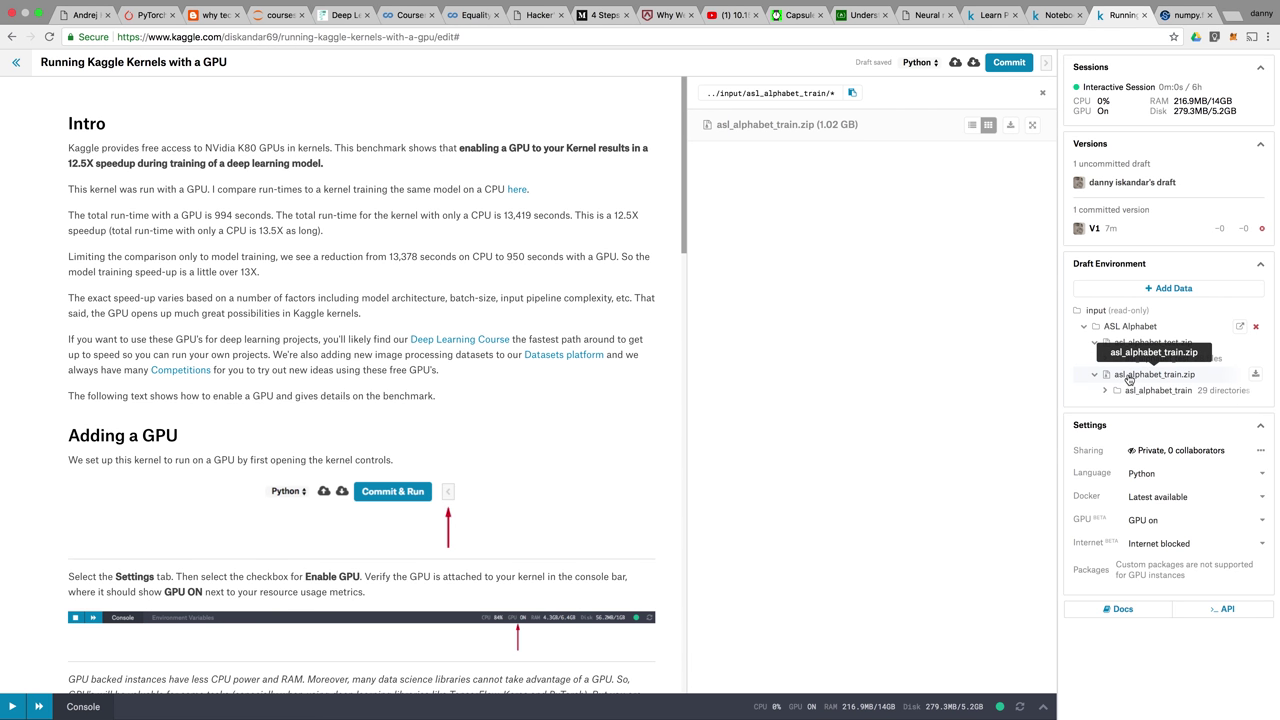
click(1140, 390)
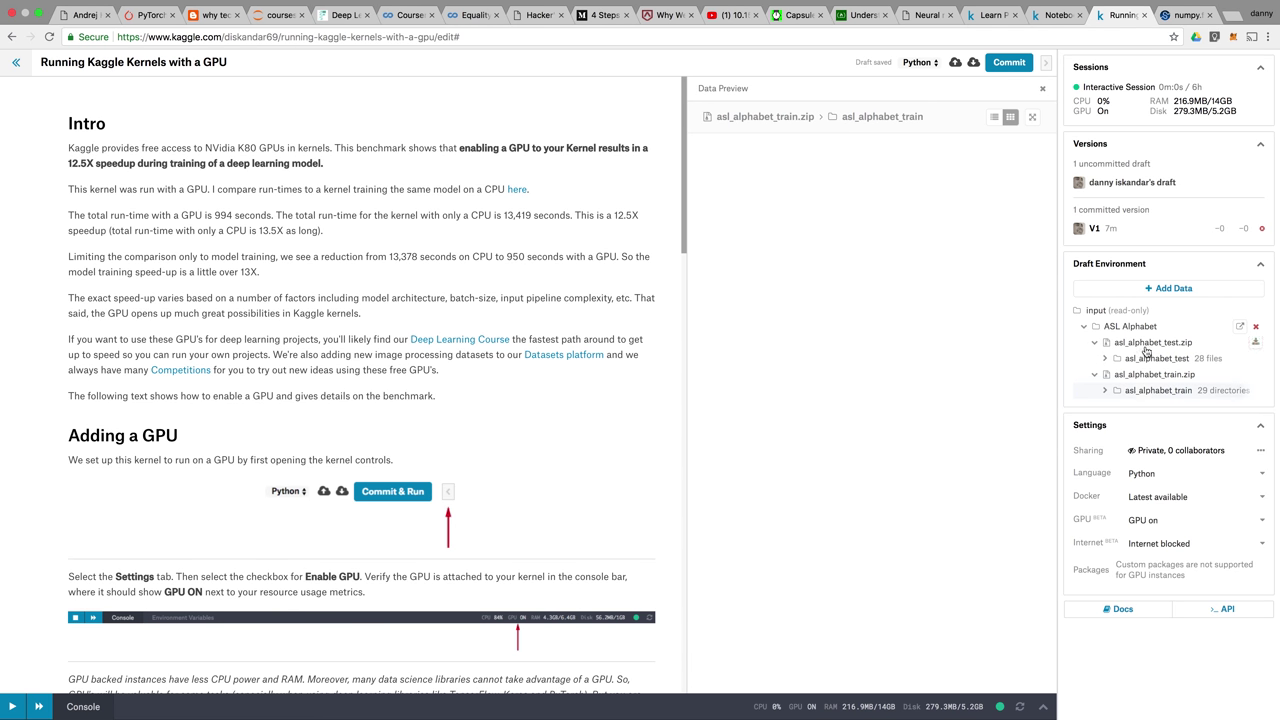
click(1146, 346)
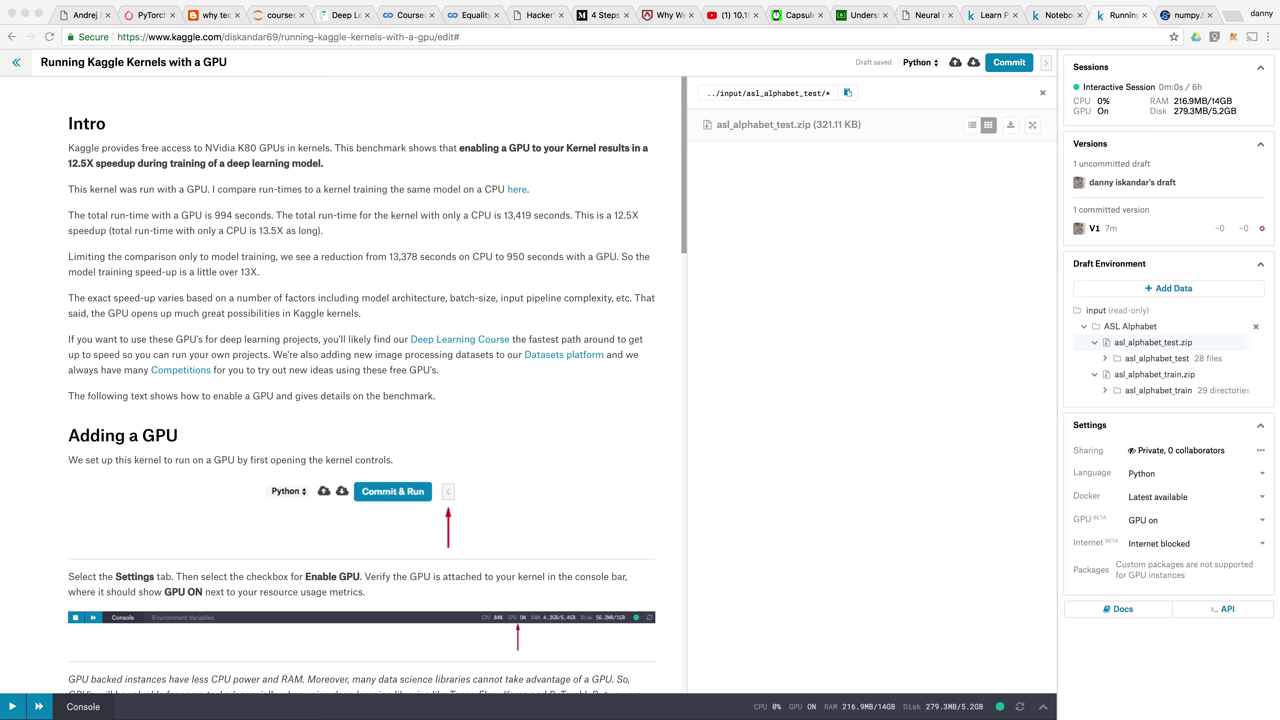
click(1042, 95)
Review the notebook's data description and the code cell containing the Keras imports and the plot_three_samples function.
scroll(760, 279, down, 5)
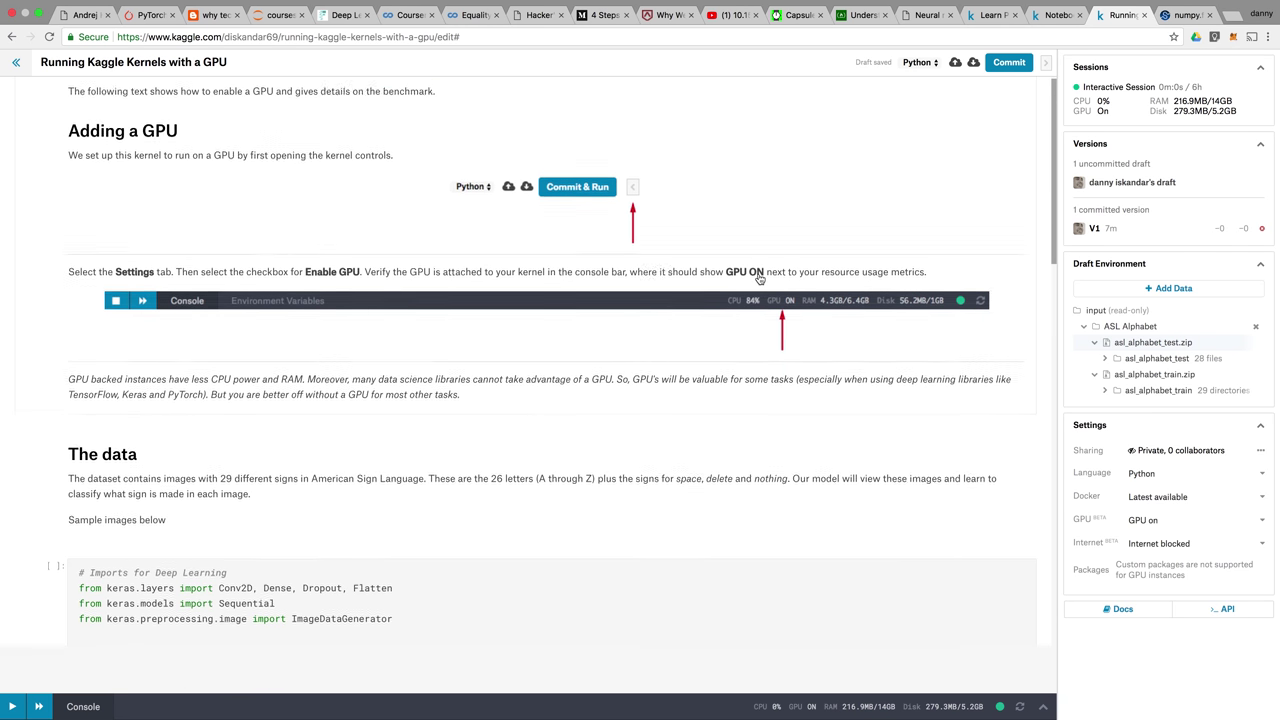
scroll(760, 279, down, 6)
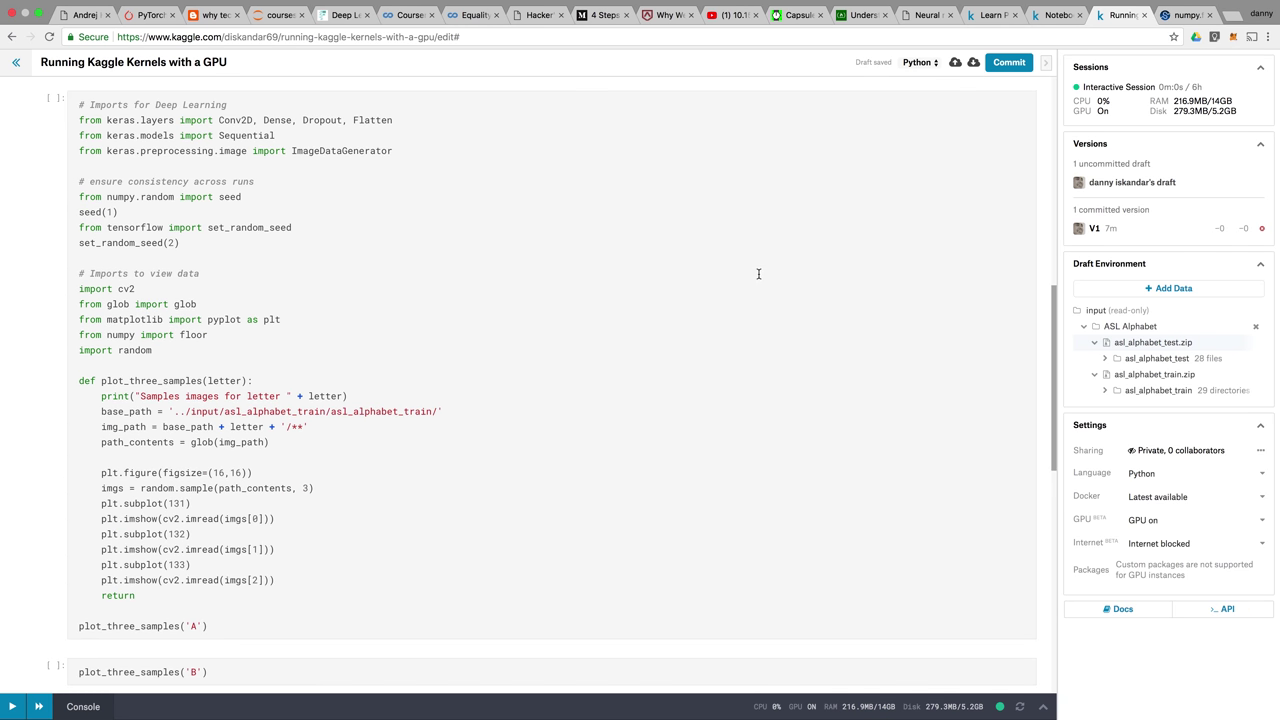
scroll(460, 508, down, 1)
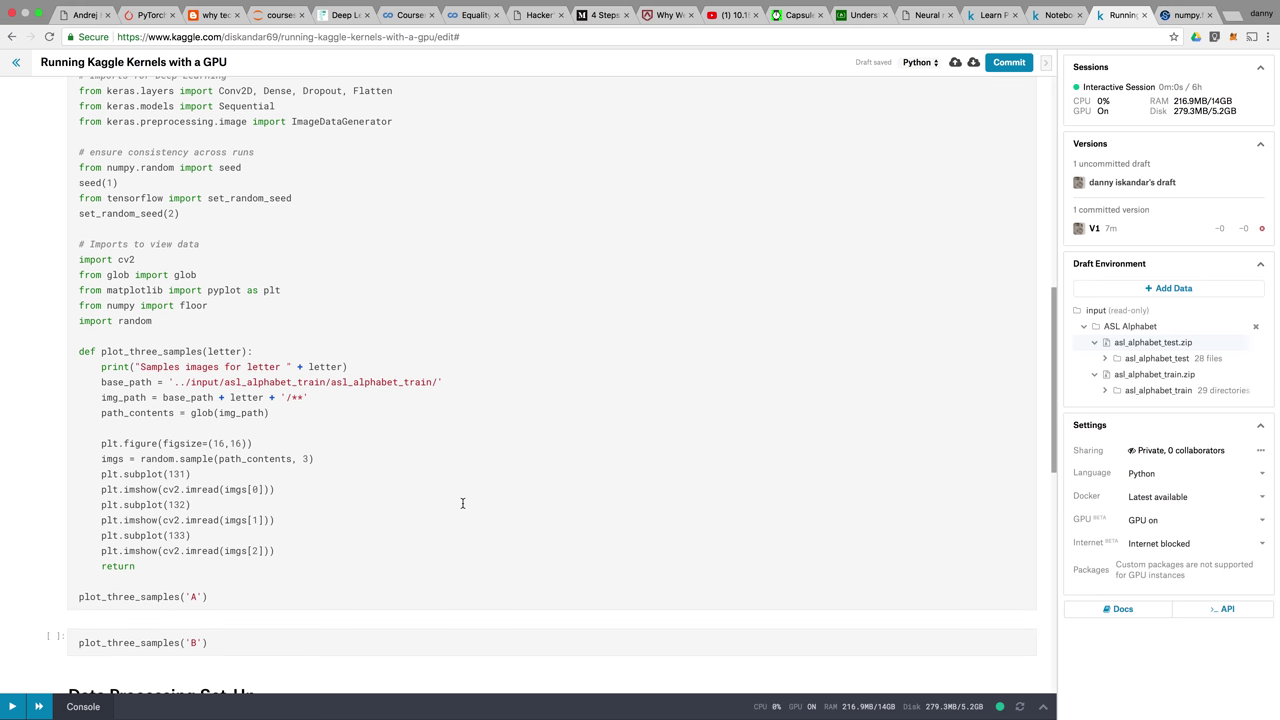
scroll(462, 503, up, 7)
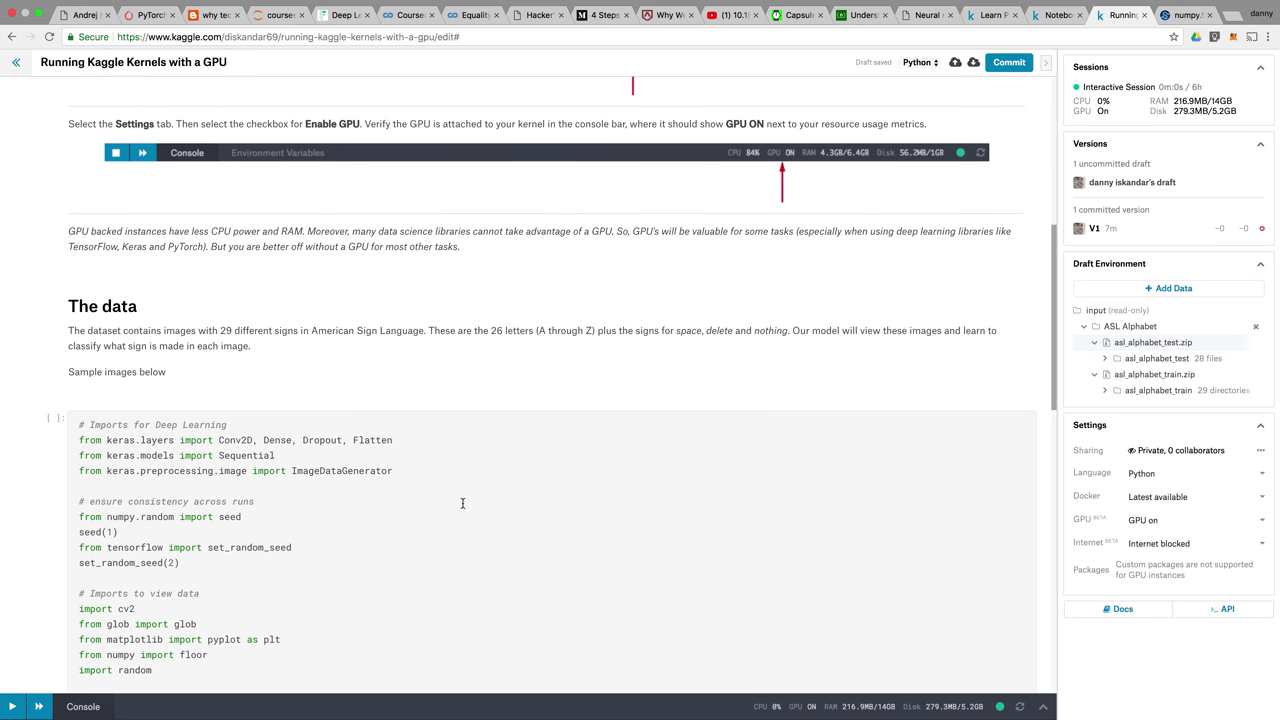
scroll(462, 503, up, 2)
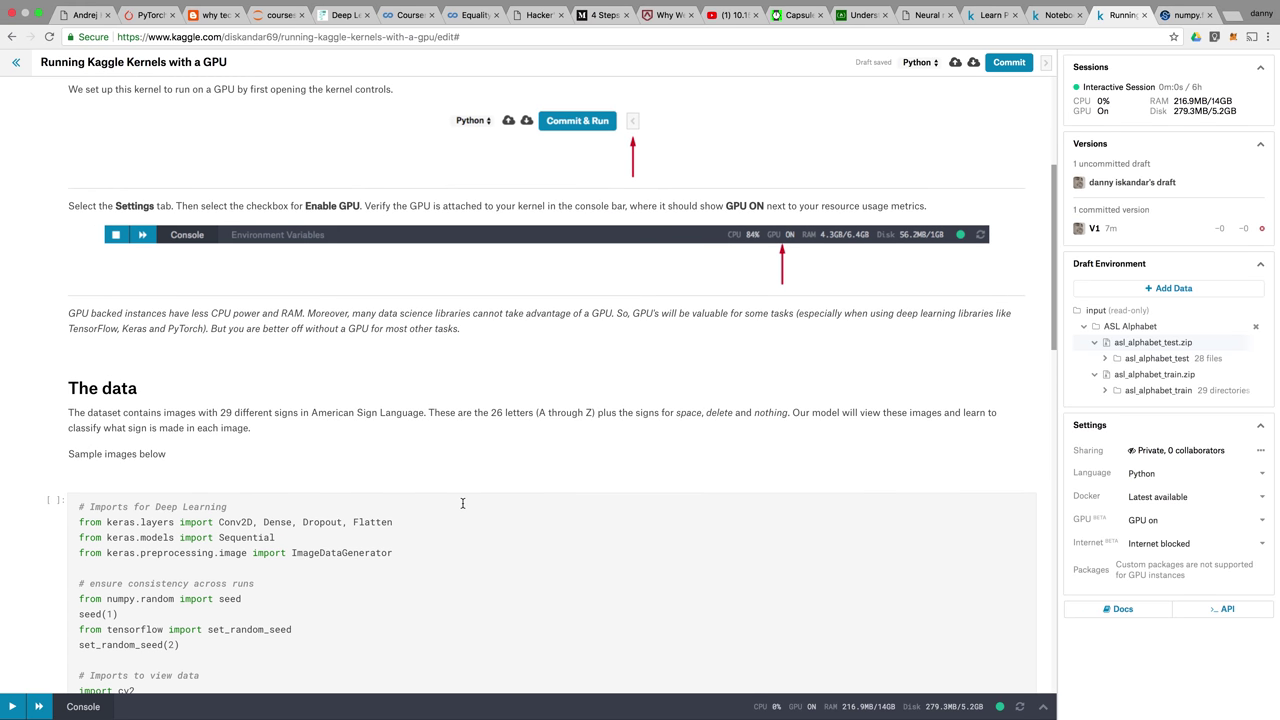
scroll(462, 503, down, 8)
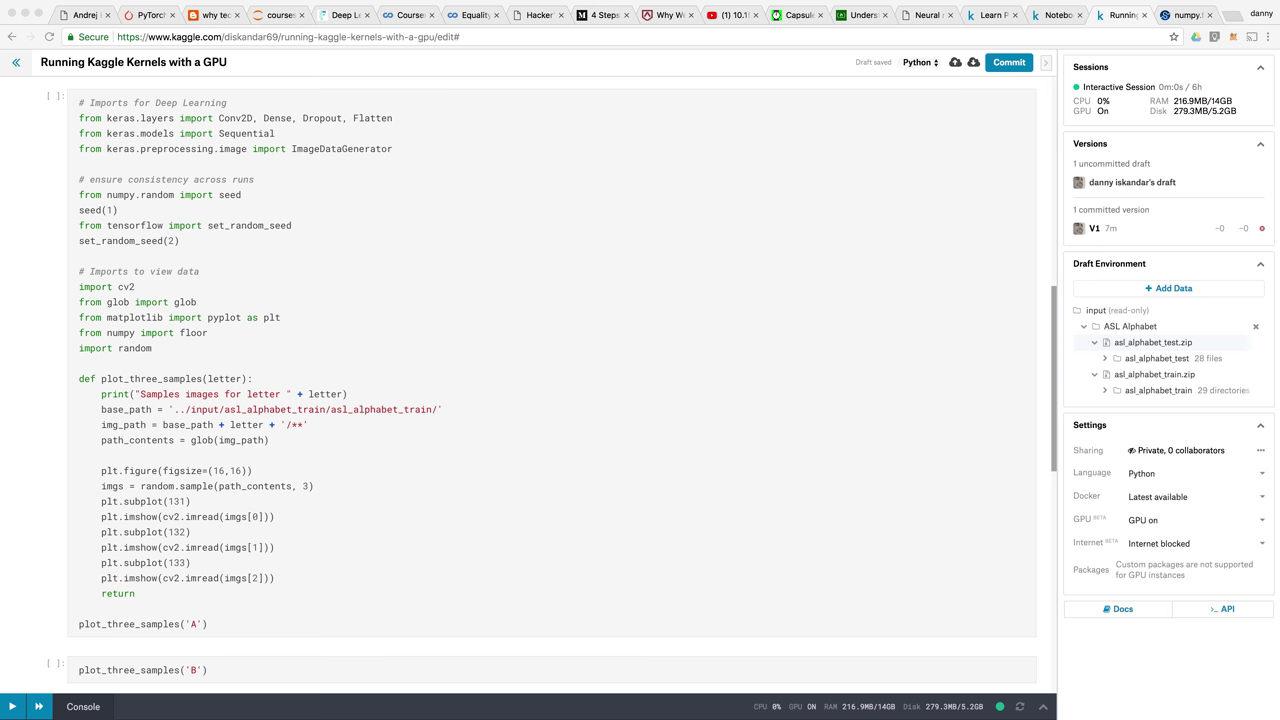
scroll(420, 409, down, 1)
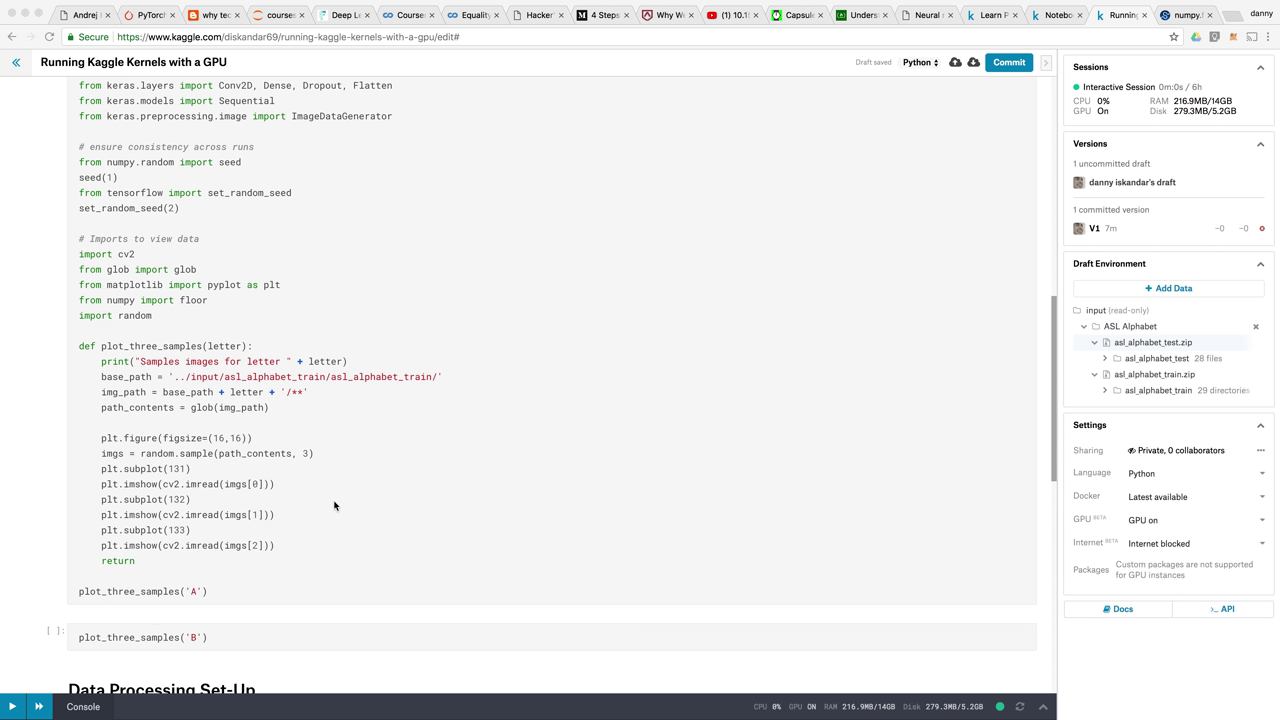
Run the code cell that imports the libraries and calls plot_three_samples('A').
click(299, 579)
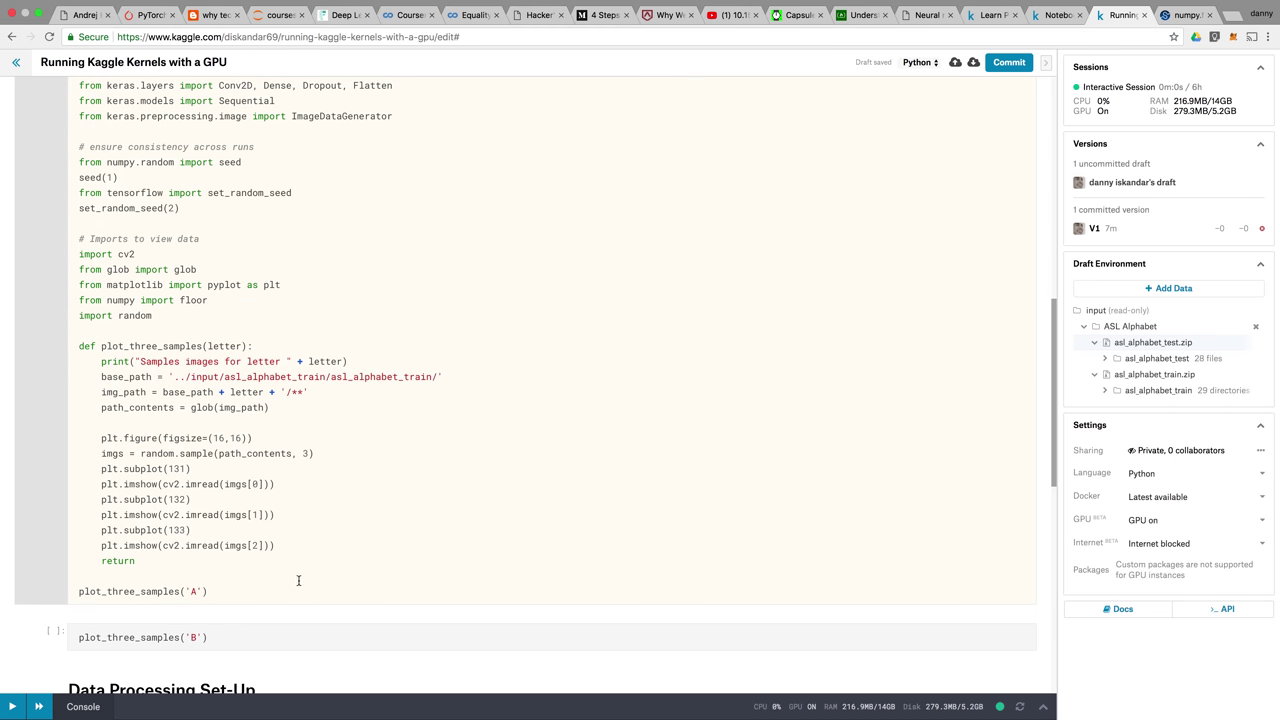
click(293, 590)
key(Return)
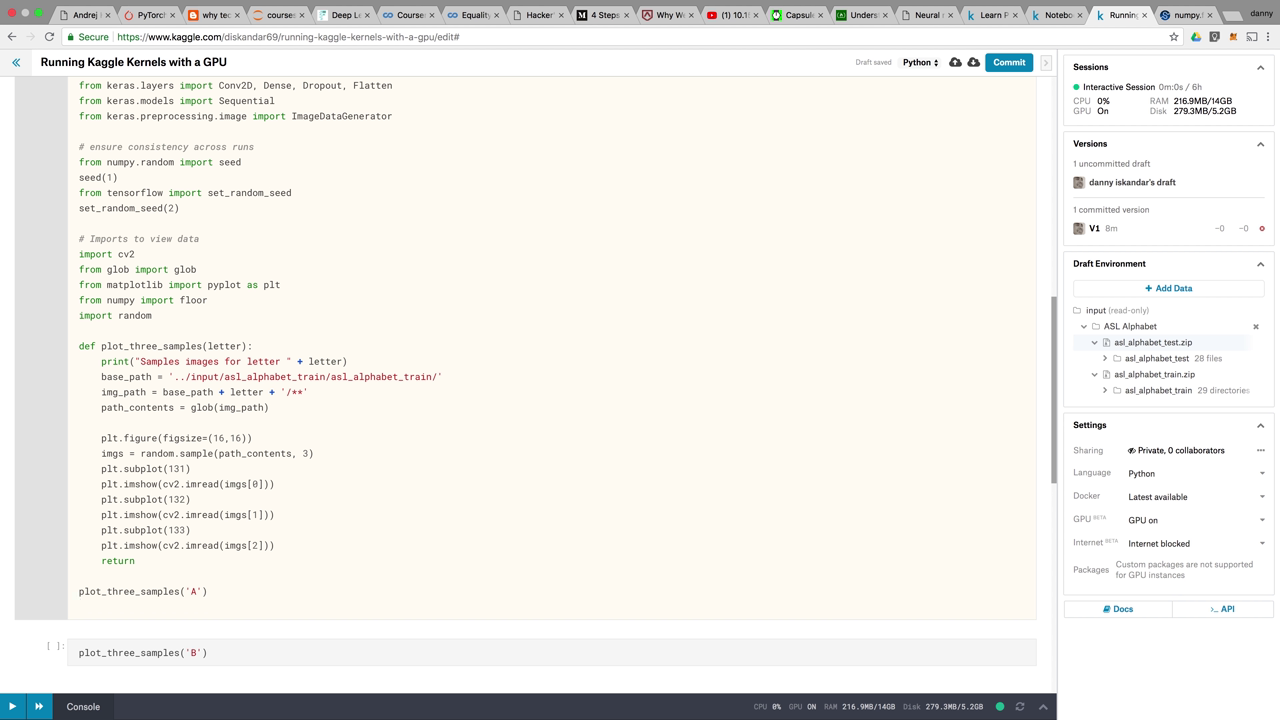
key(BackSpace)
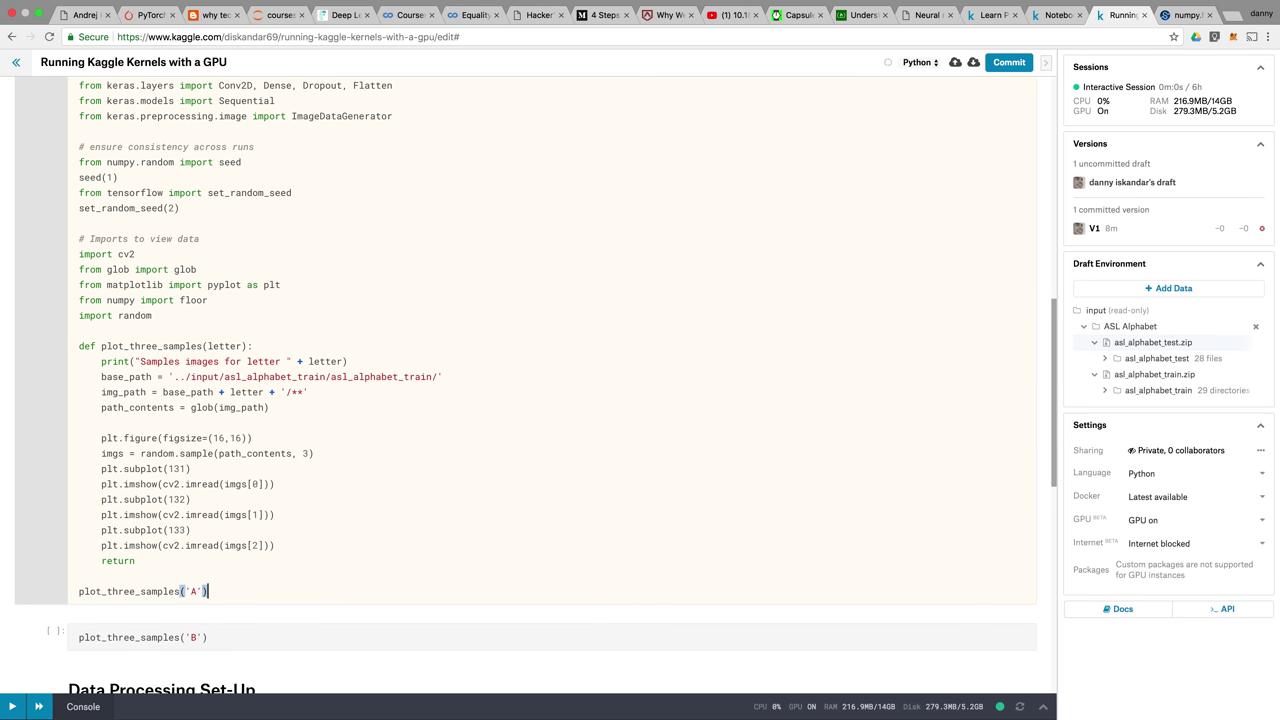
key(shift+Return)
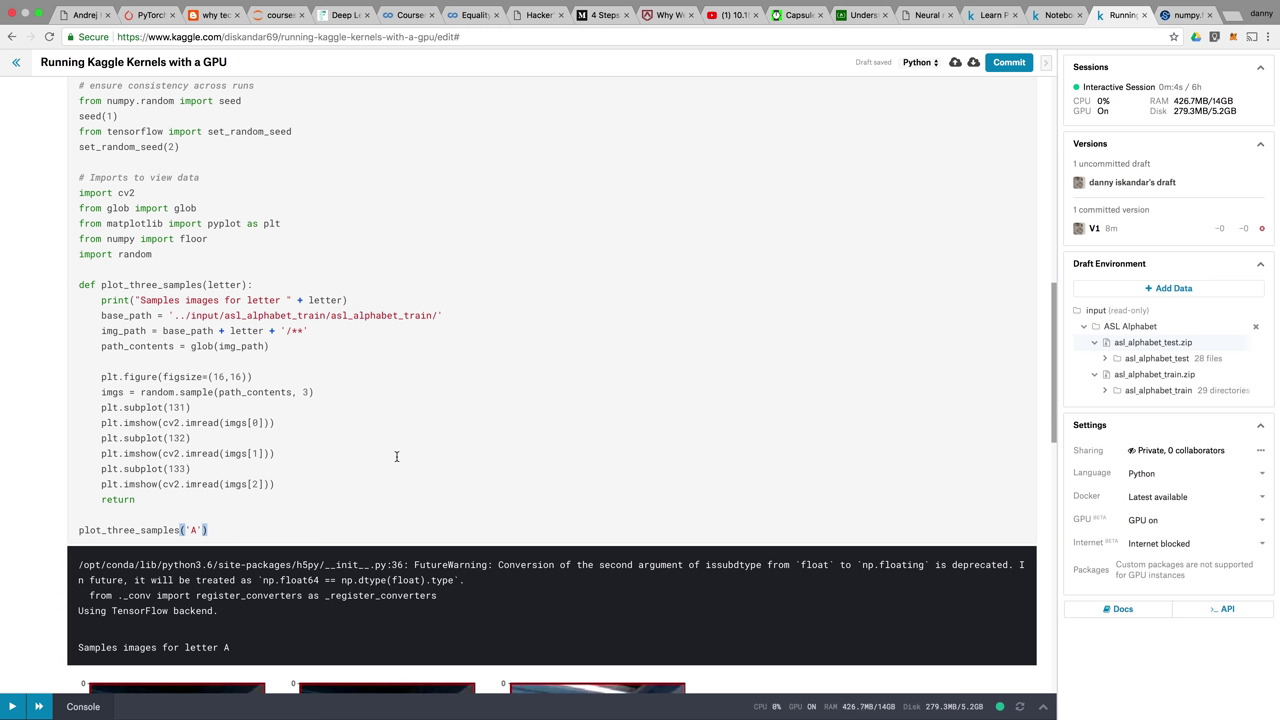
Run the plot_three_samples('B') cell below the letter A samples and view the plotted images.
scroll(396, 456, down, 5)
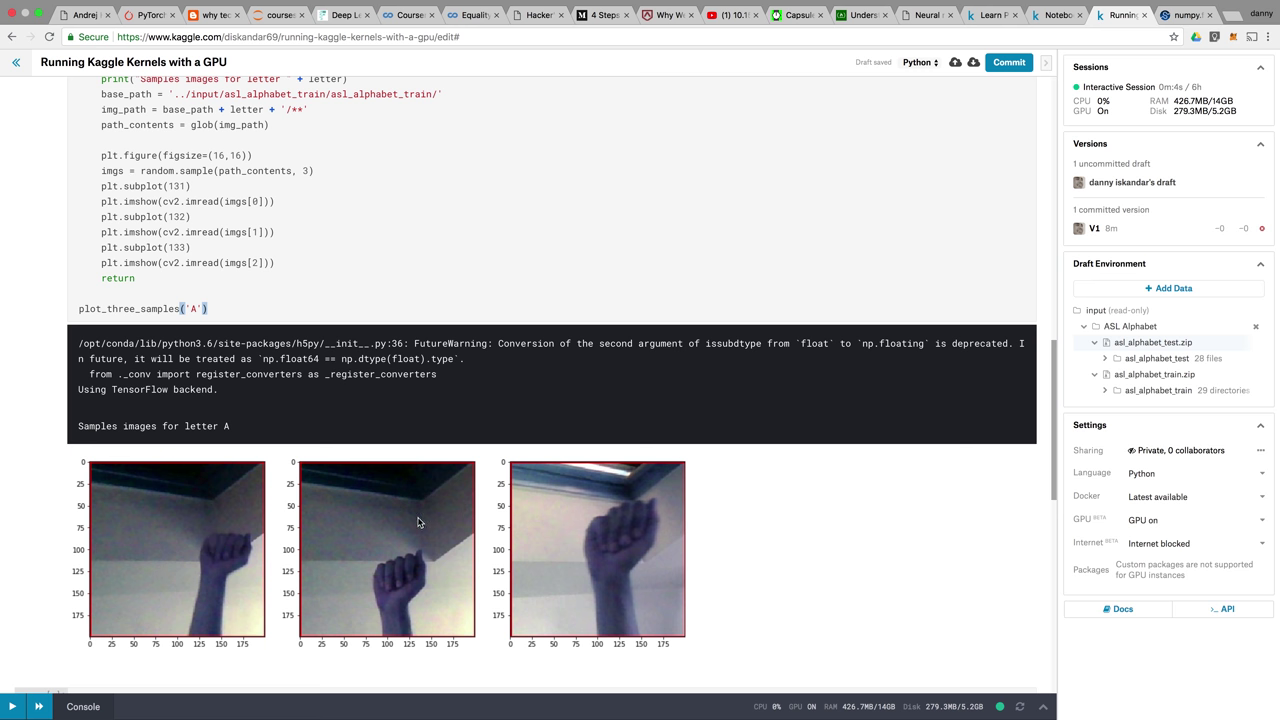
scroll(395, 555, down, 2)
scroll(395, 555, down, 1)
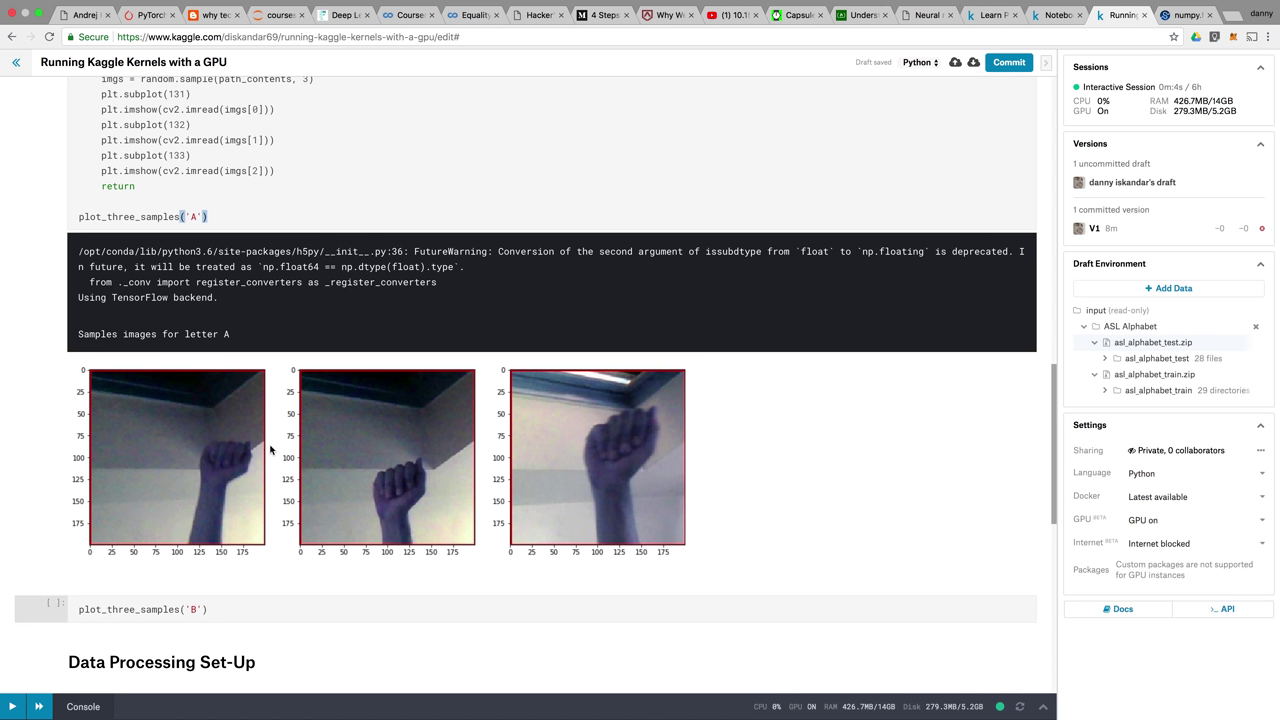
scroll(646, 502, down, 4)
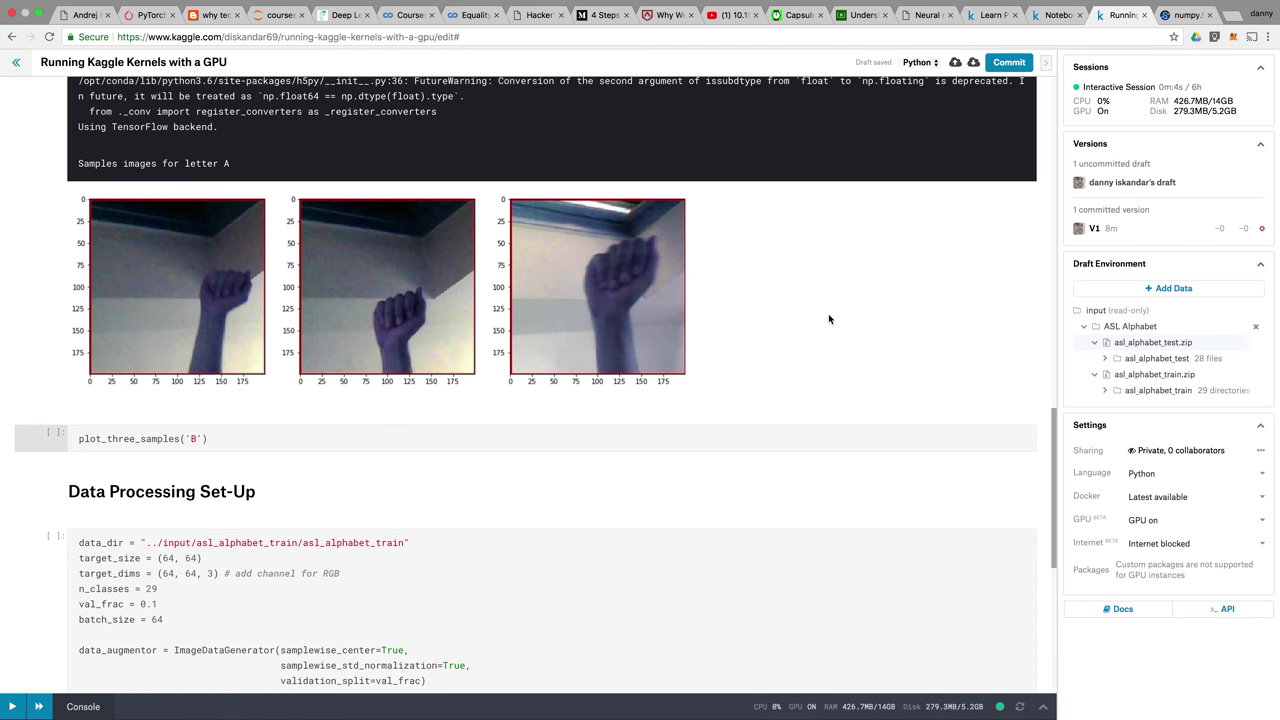
scroll(828, 319, down, 1)
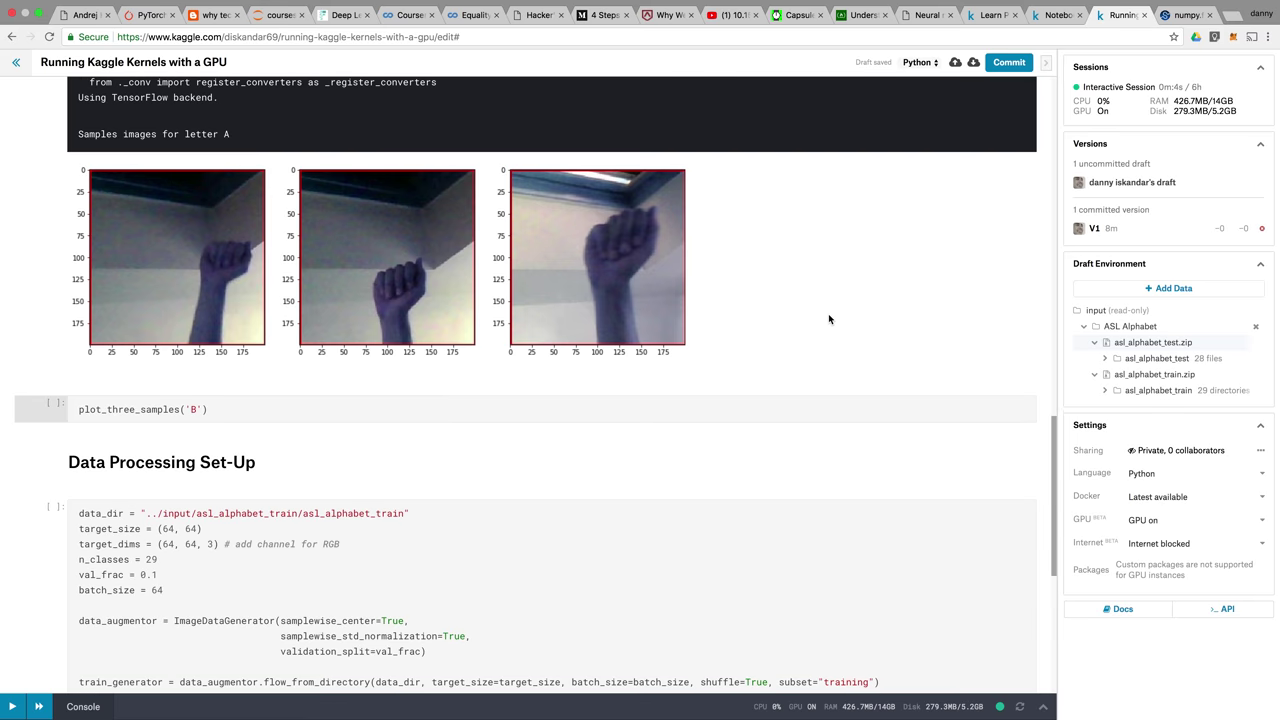
click(700, 411)
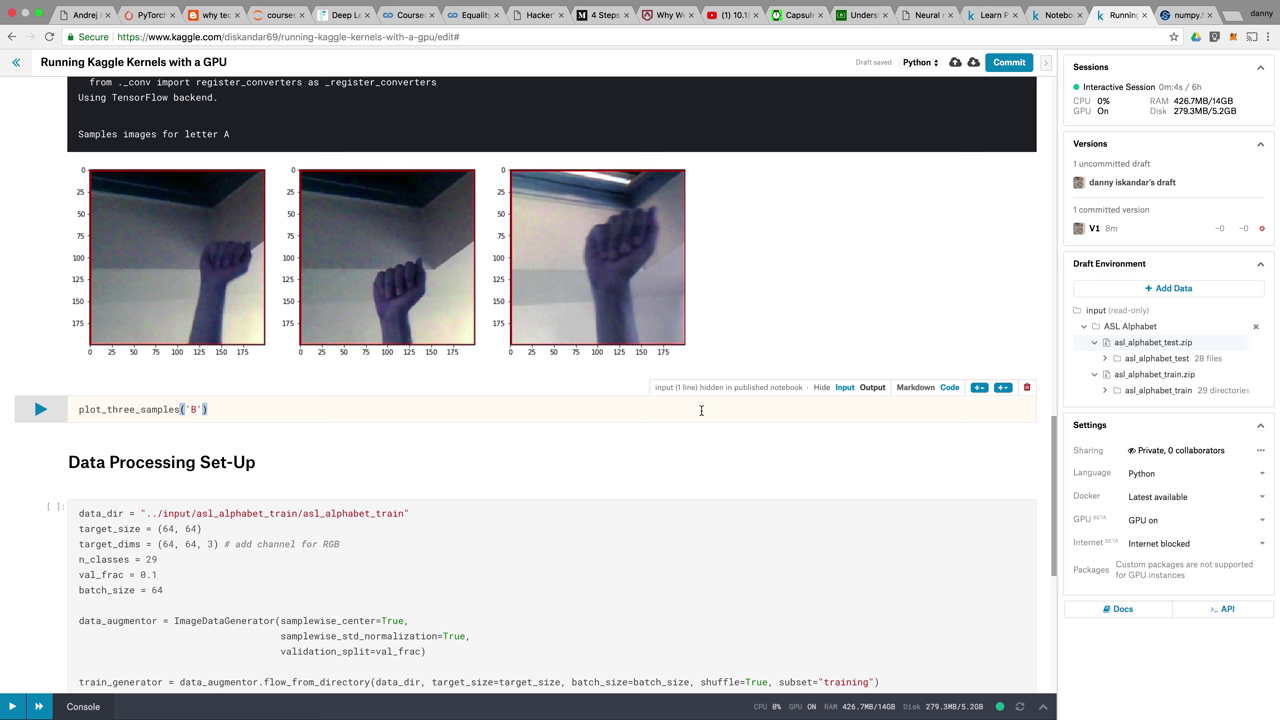
key(shift+Return)
scroll(645, 485, down, 1)
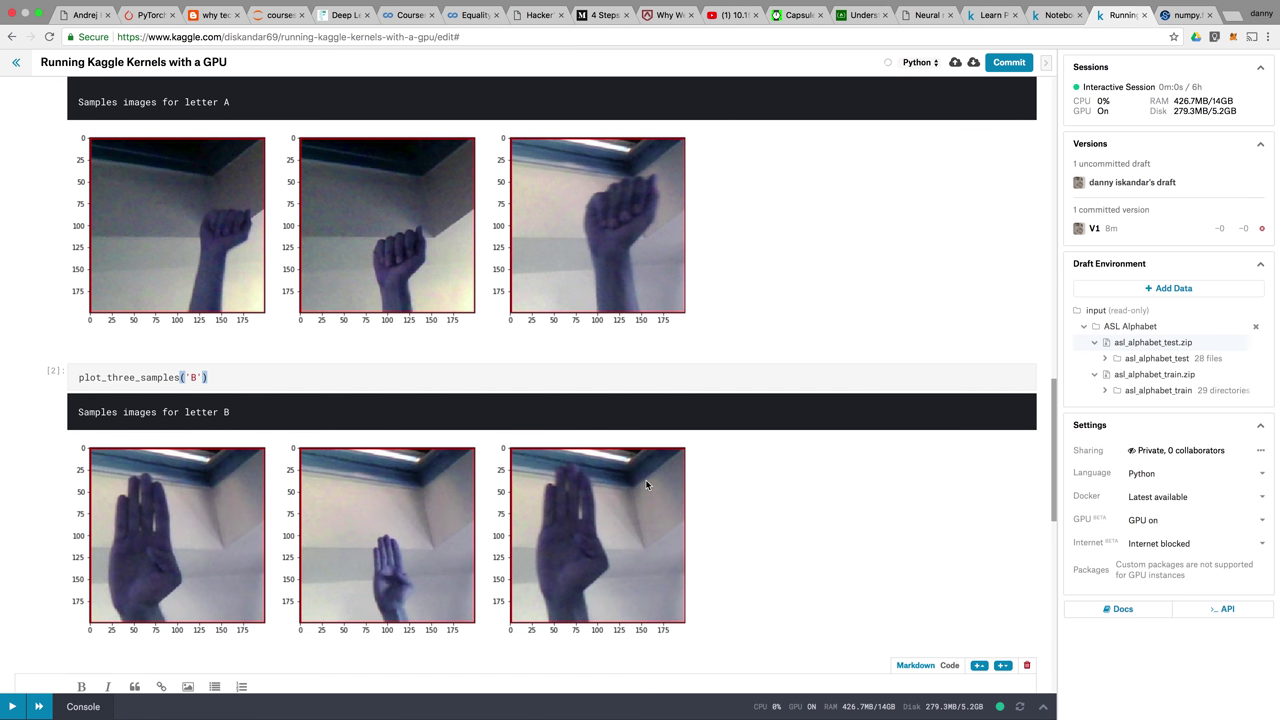
scroll(645, 484, down, 1)
scroll(645, 484, down, 1)
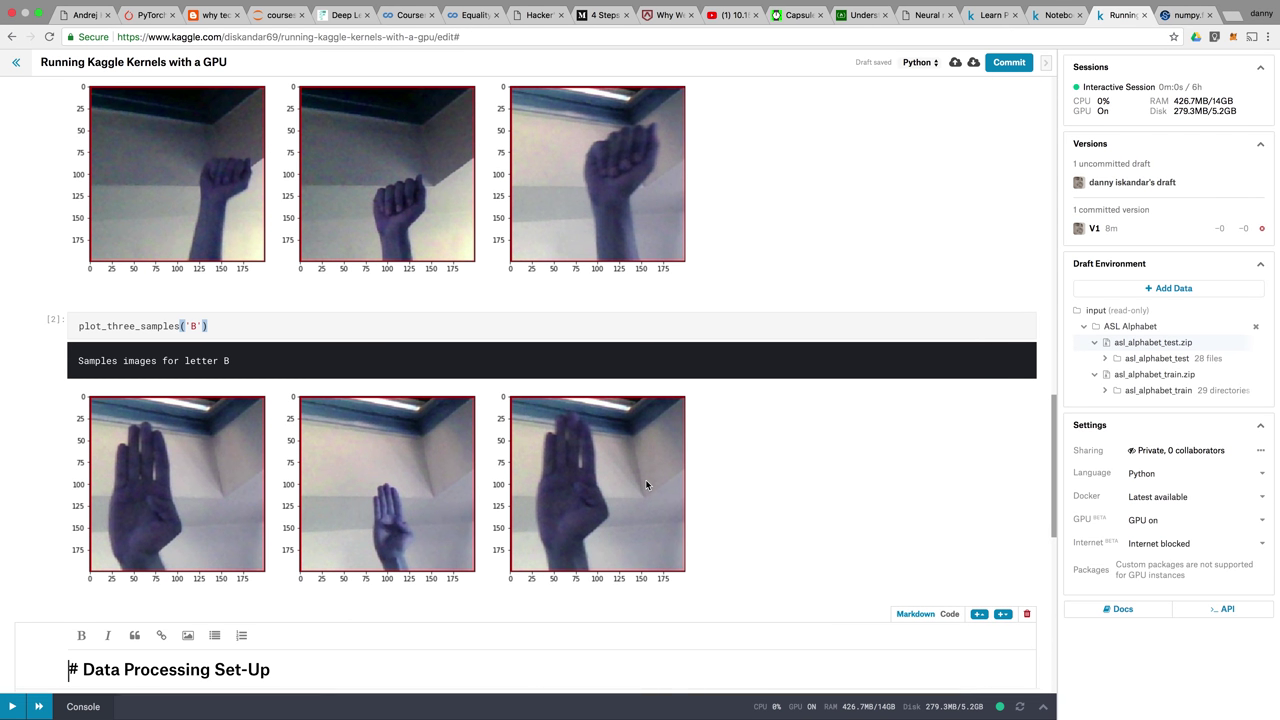
scroll(645, 484, down, 1)
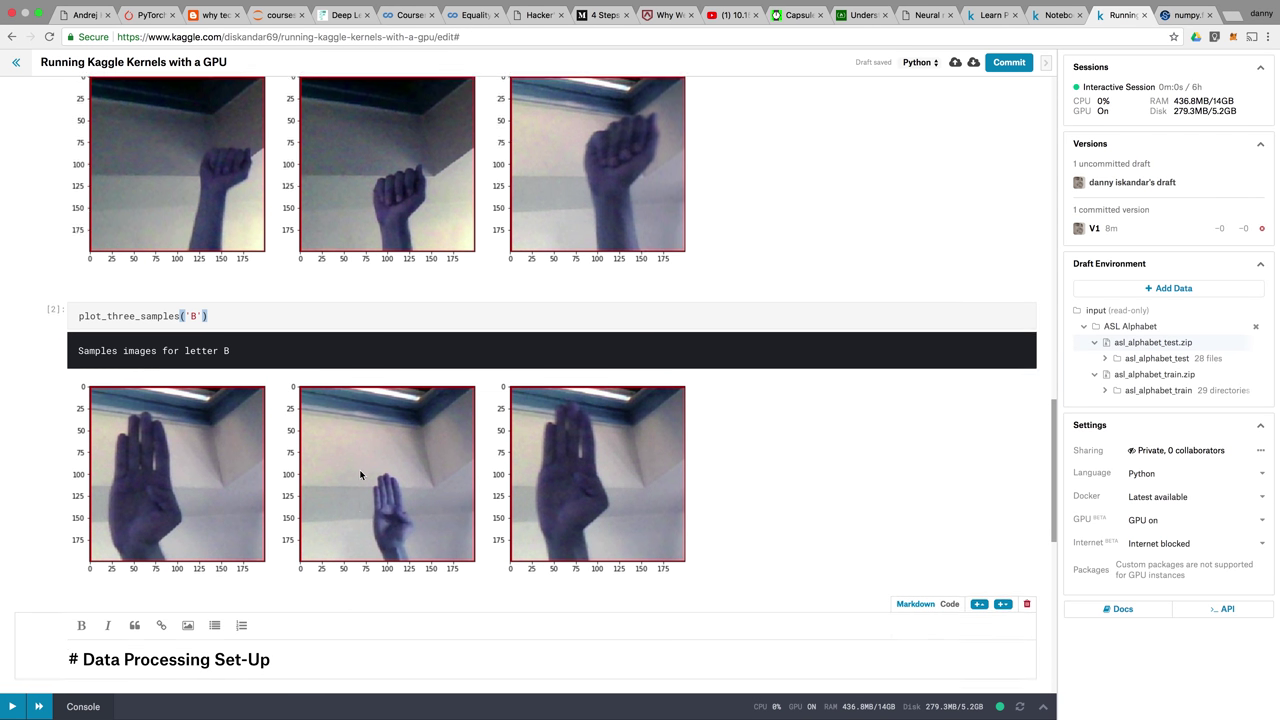
Review the Data Processing Set-Up code that defines the data generators and run that cell.
scroll(360, 475, down, 5)
scroll(360, 475, down, 5)
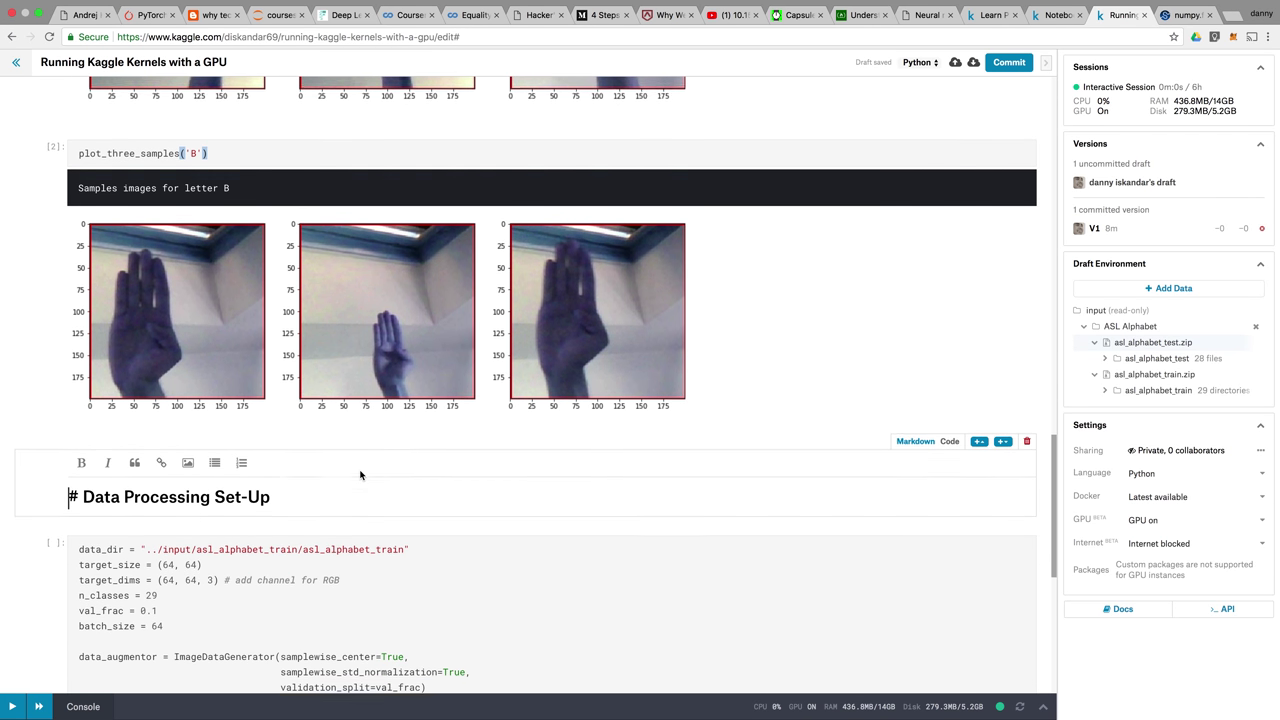
scroll(361, 475, down, 3)
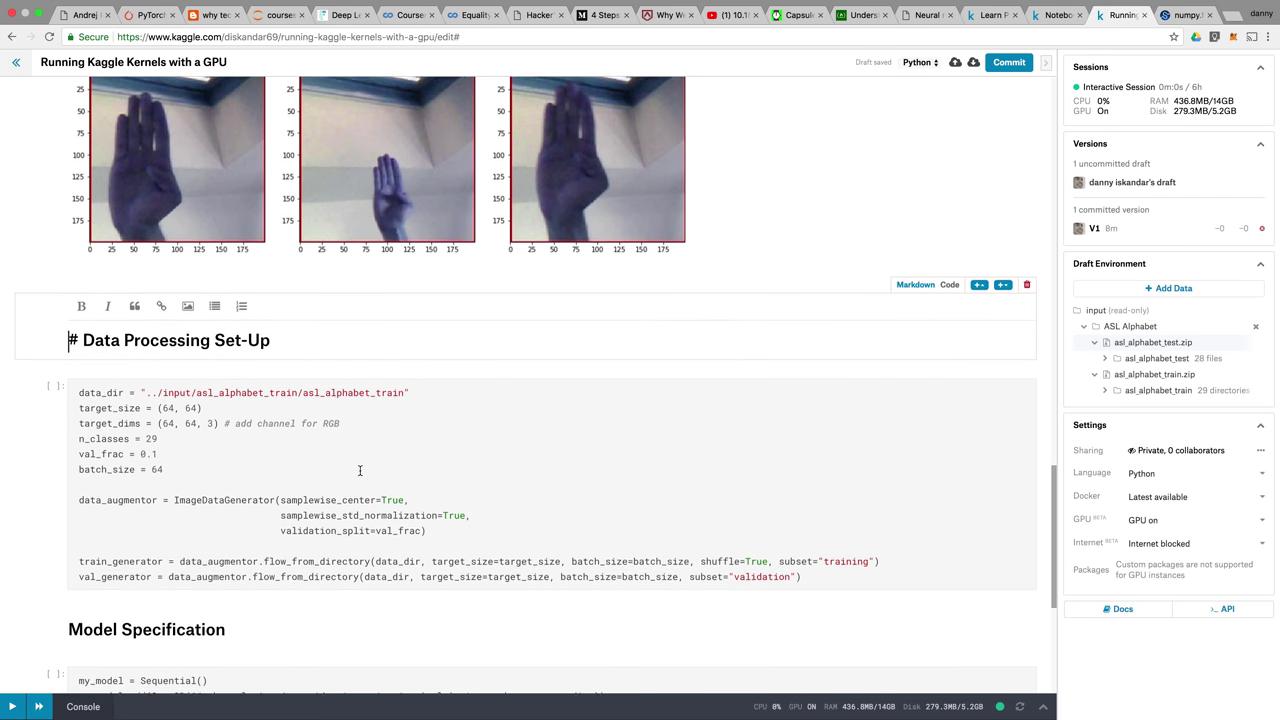
click(389, 430)
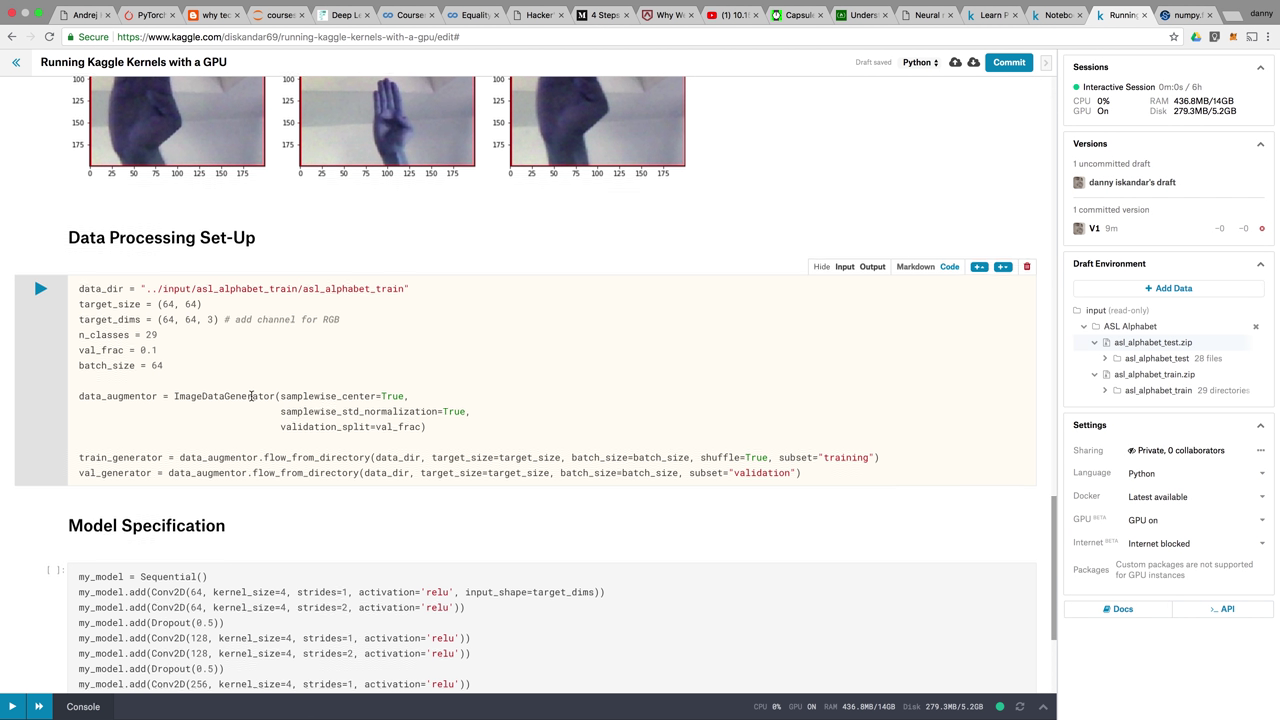
scroll(251, 396, down, 1)
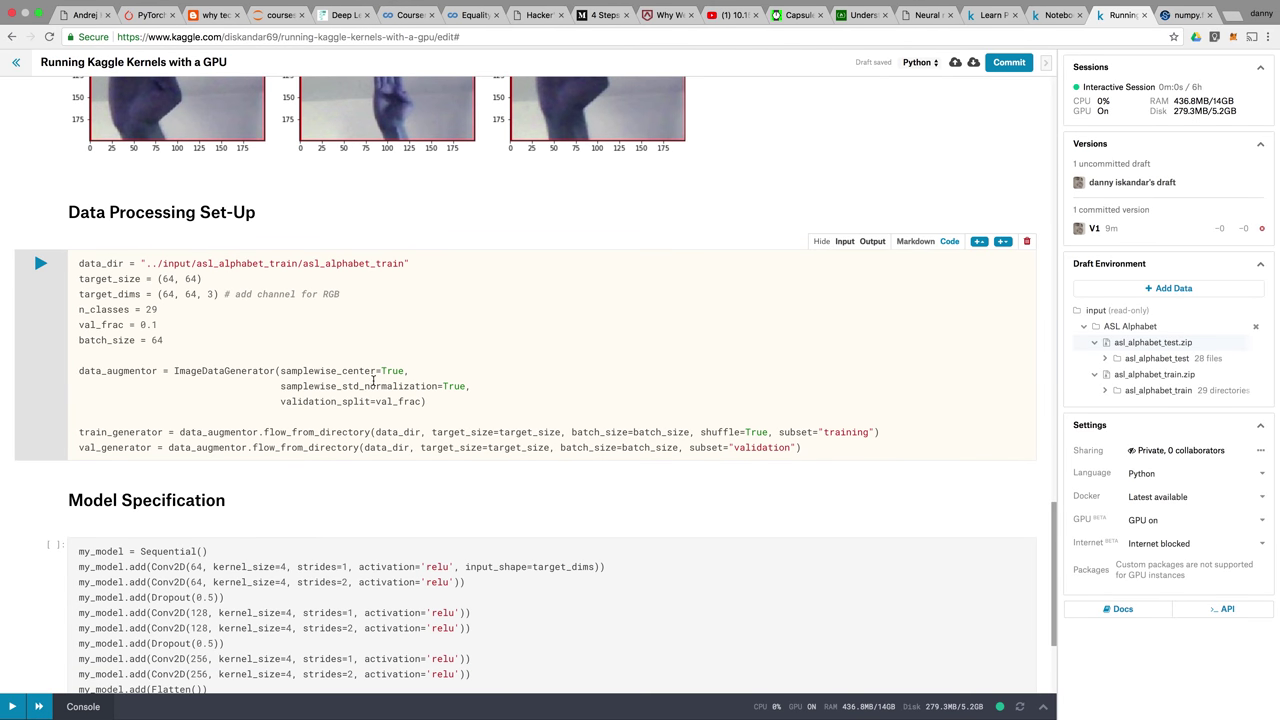
scroll(427, 362, up, 5)
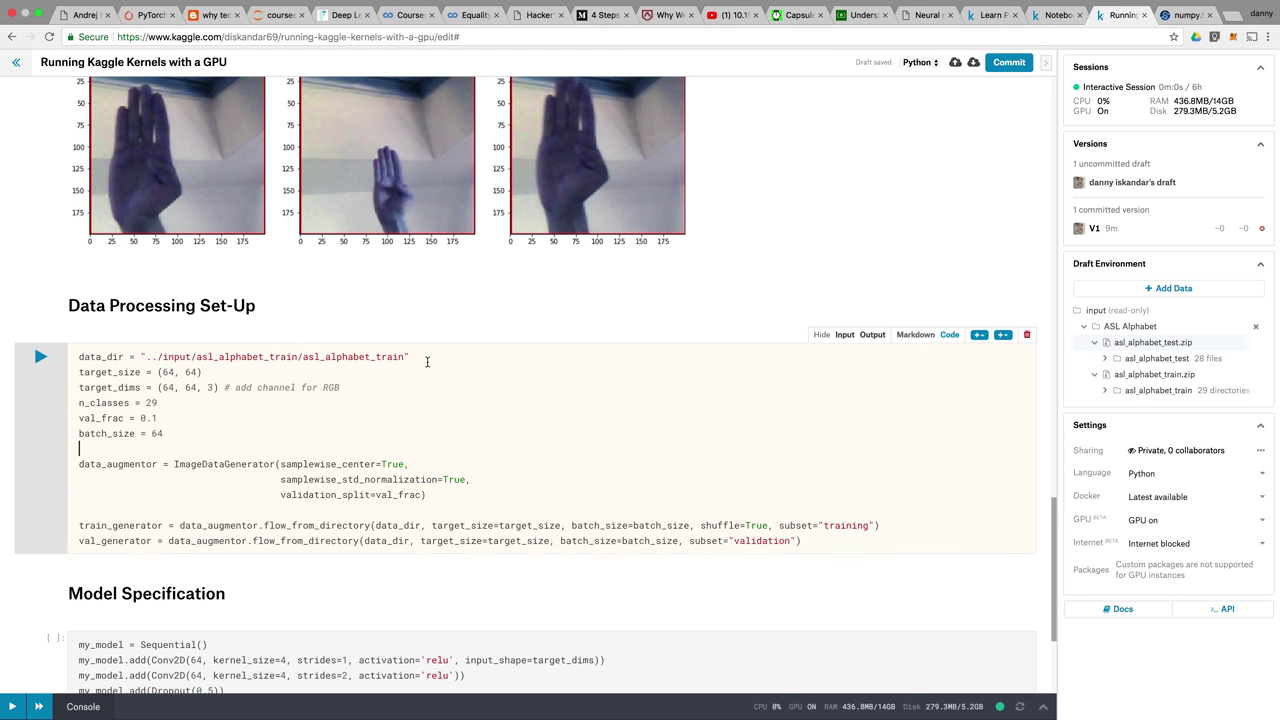
scroll(428, 367, up, 10)
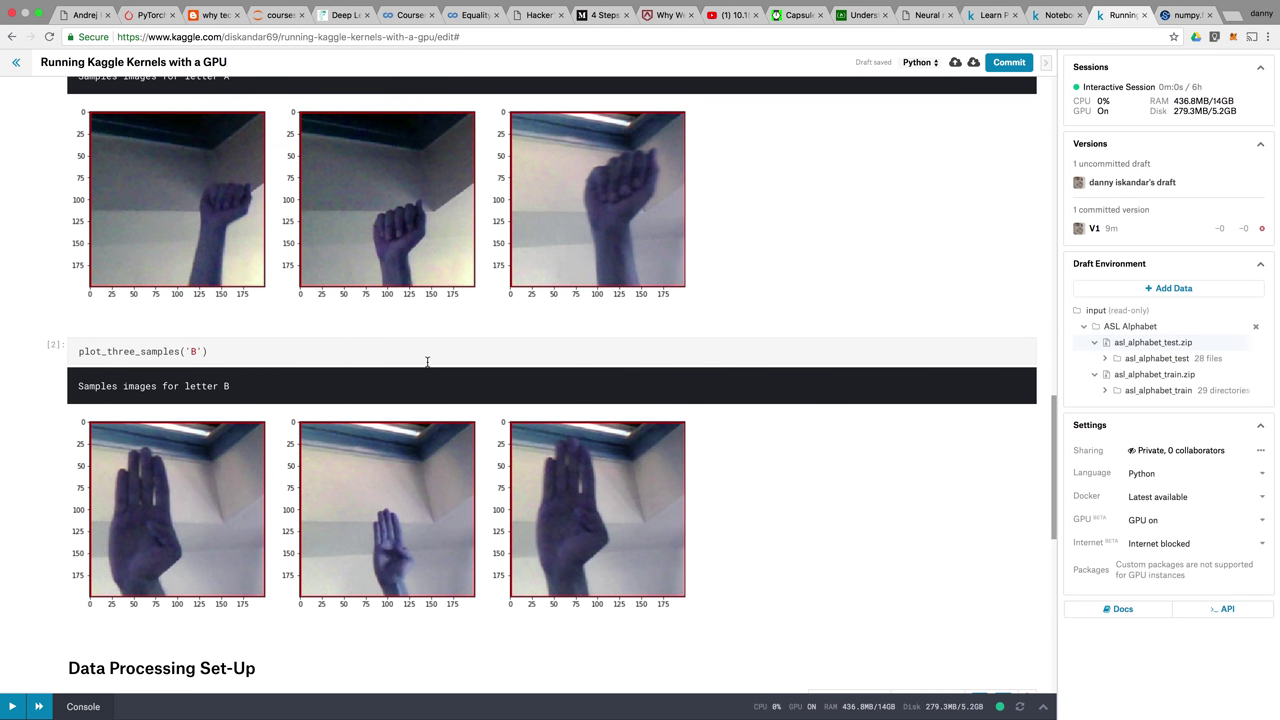
scroll(418, 441, down, 11)
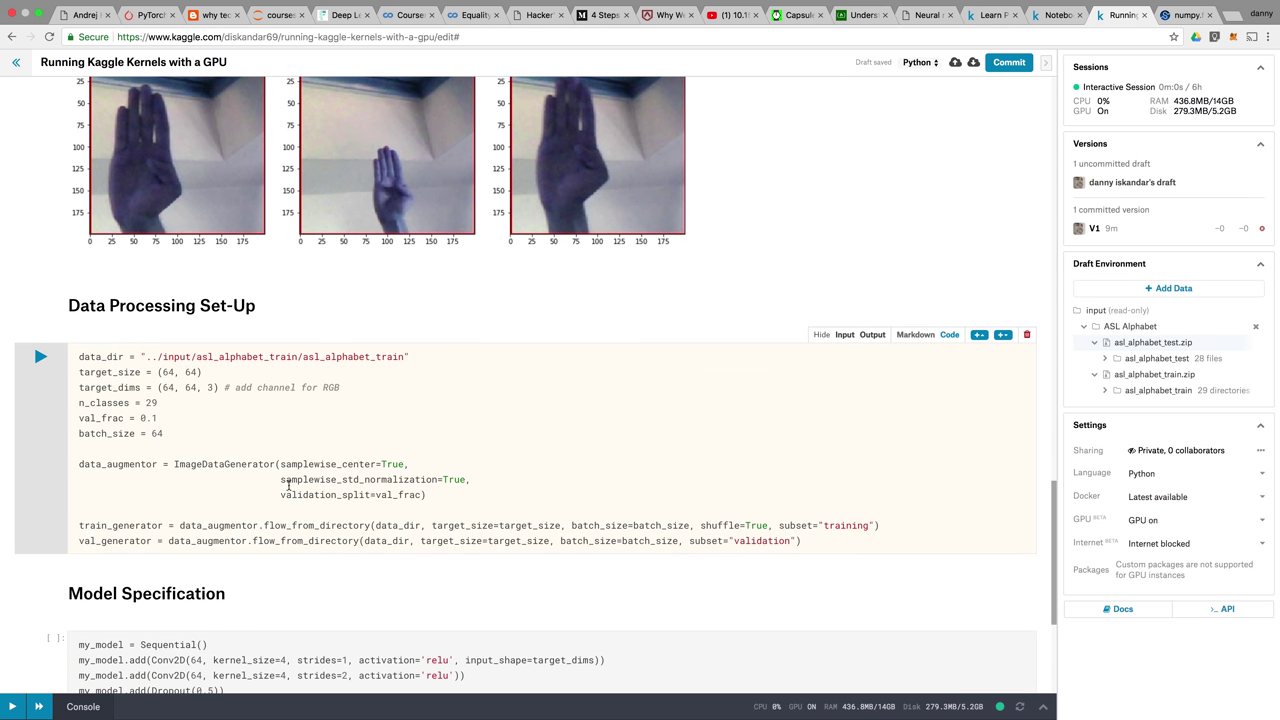
click(190, 506)
key(shift+Return)
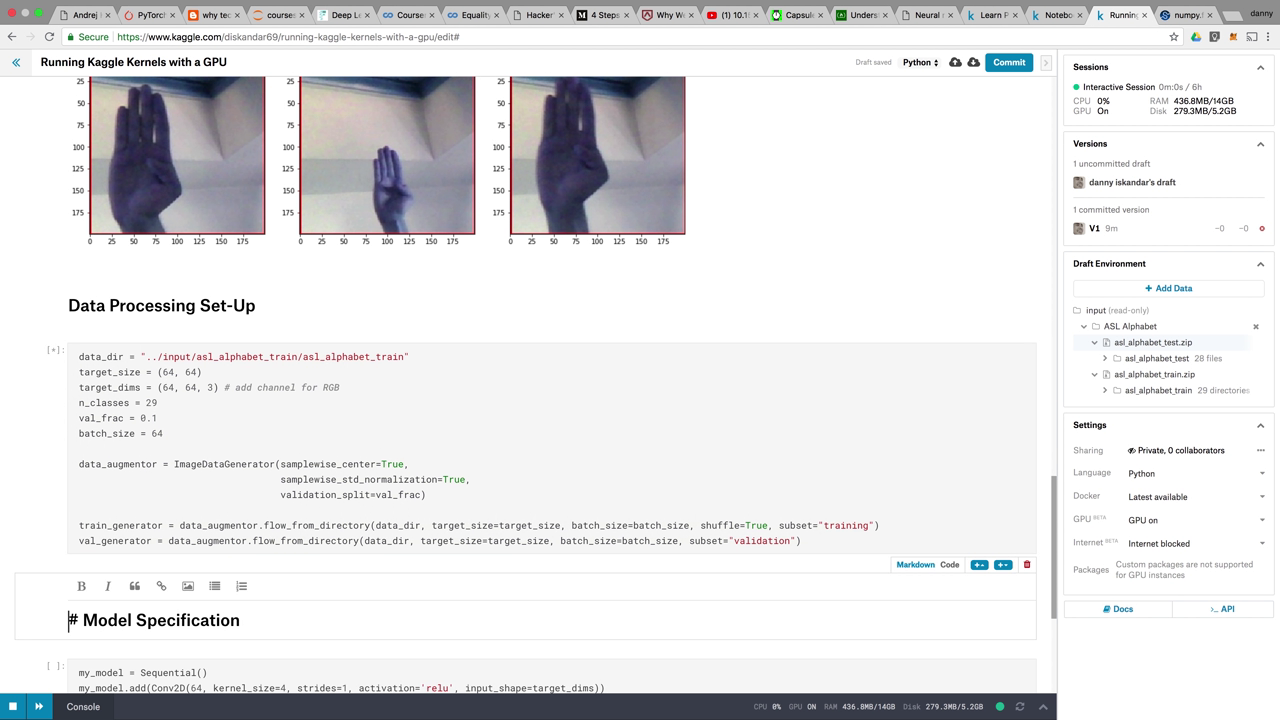
Review the Model Specification code and highlight kernel_size=4 in the first Conv2D layer.
scroll(144, 538, down, 3)
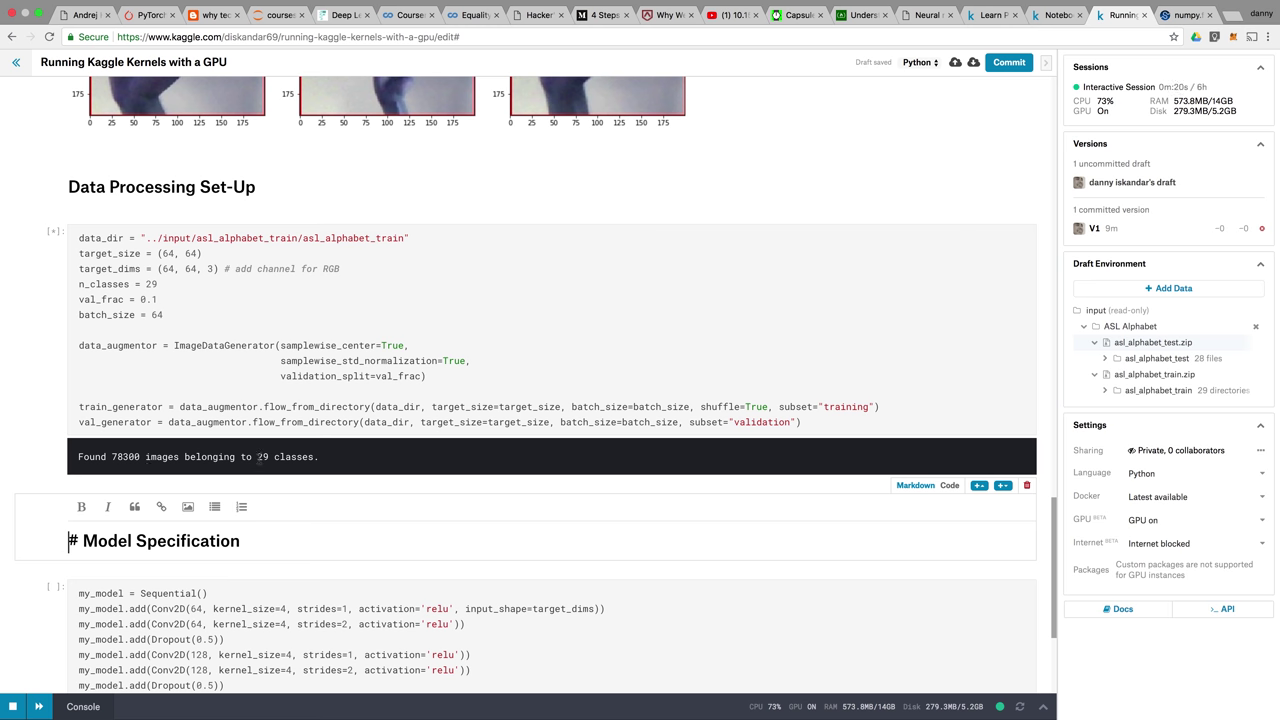
scroll(259, 456, down, 3)
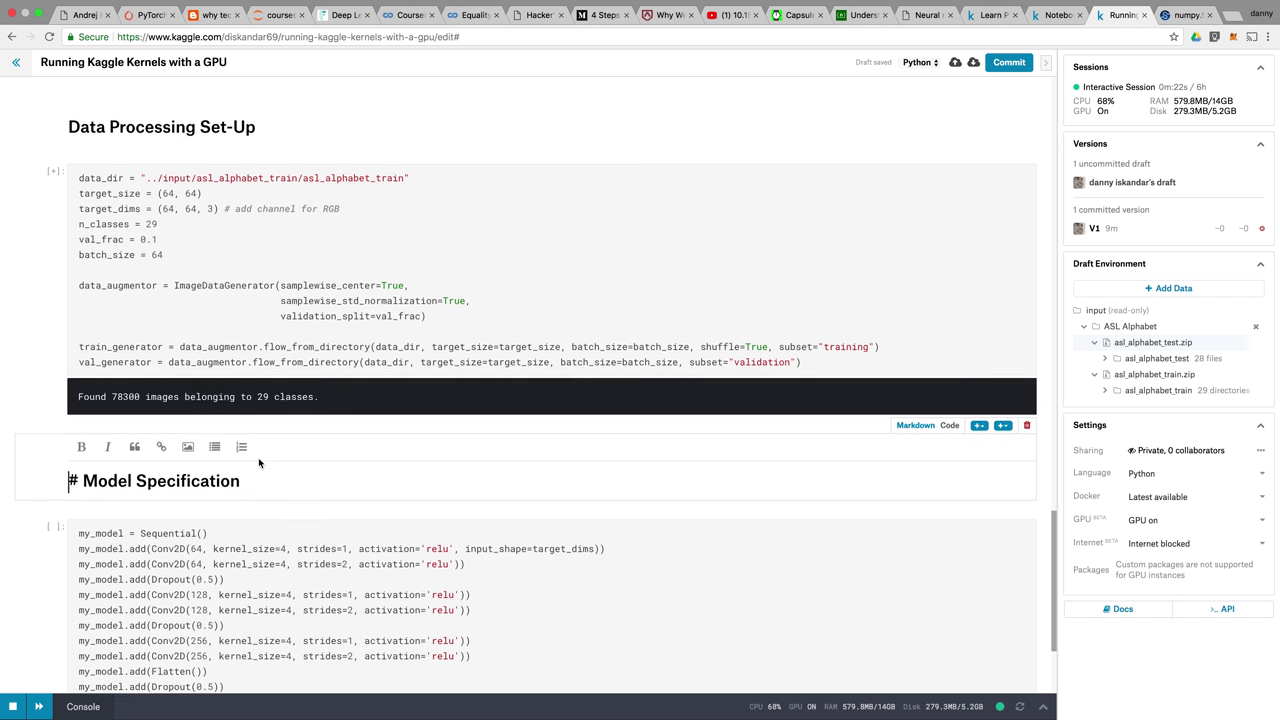
scroll(259, 463, down, 2)
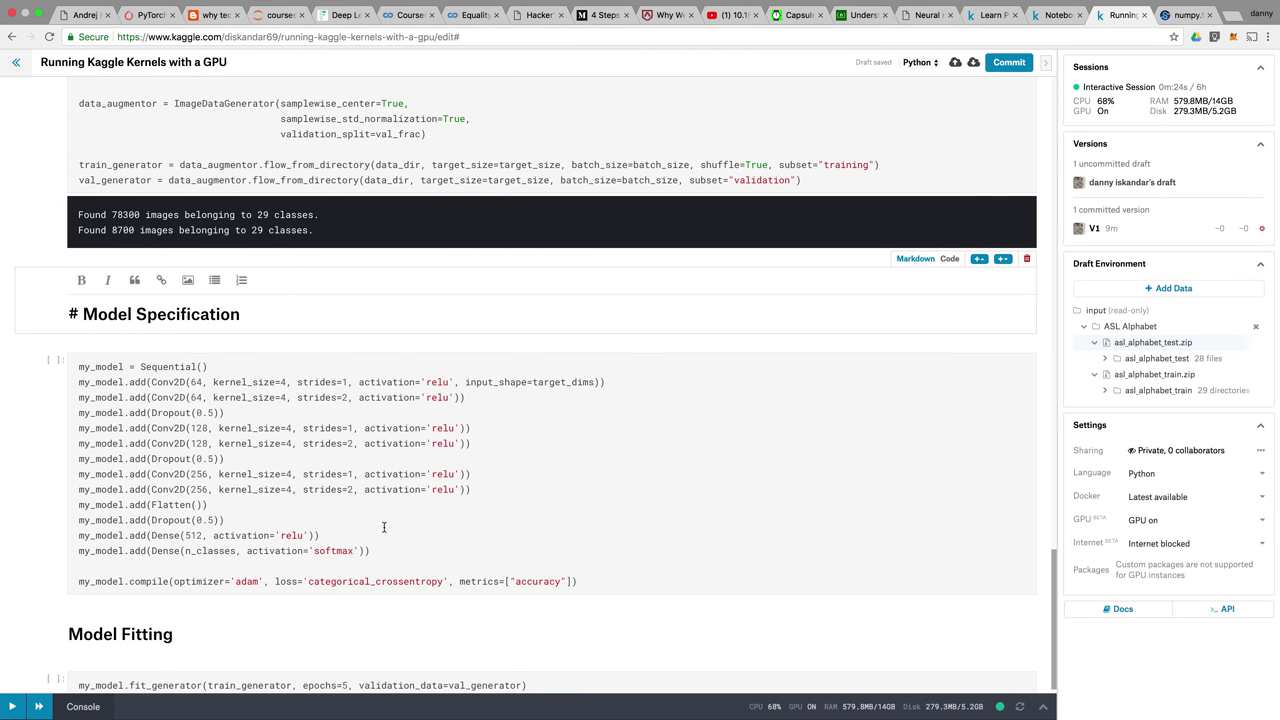
click(414, 543)
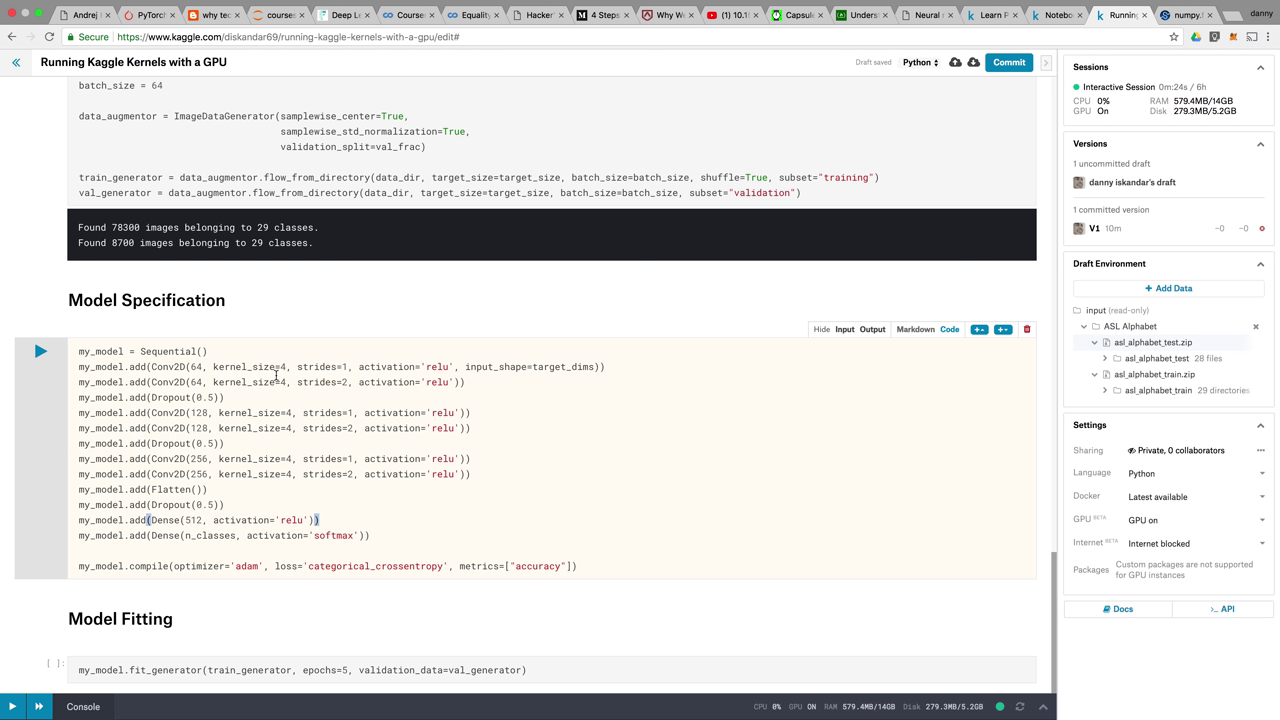
click(281, 366)
double_click(281, 366)
drag(211, 367, 286, 368)
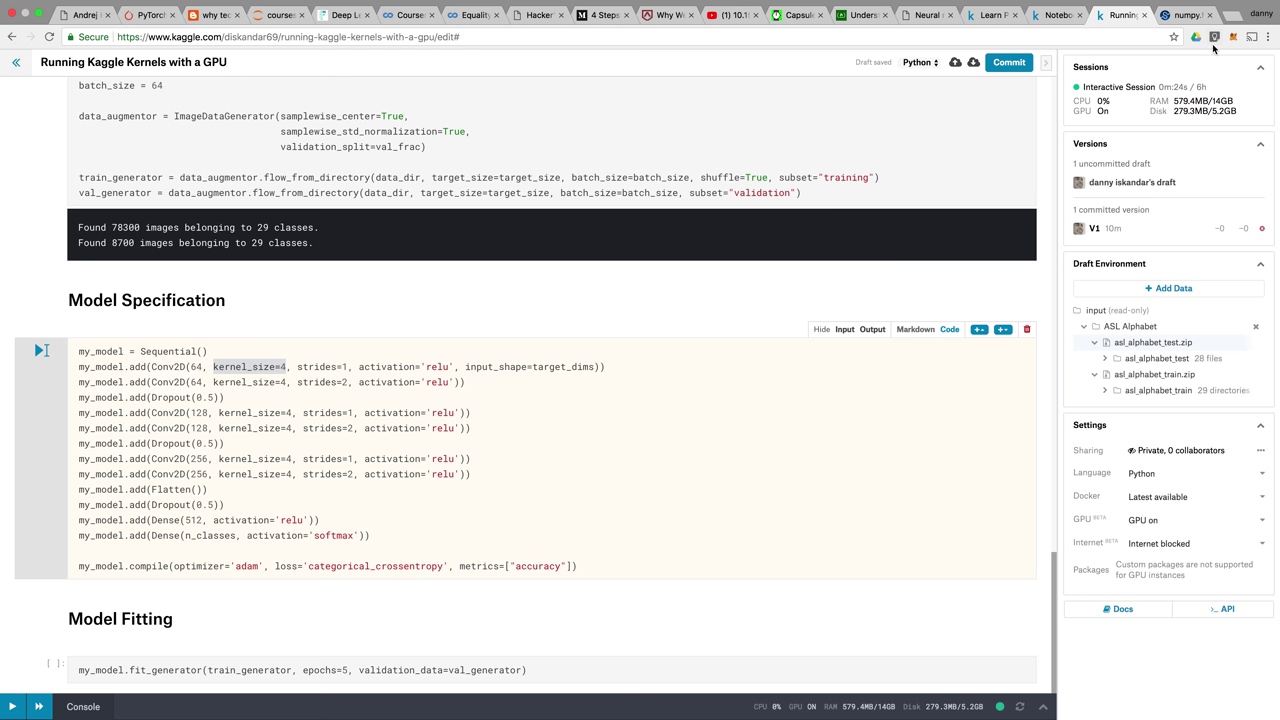
click(1181, 16)
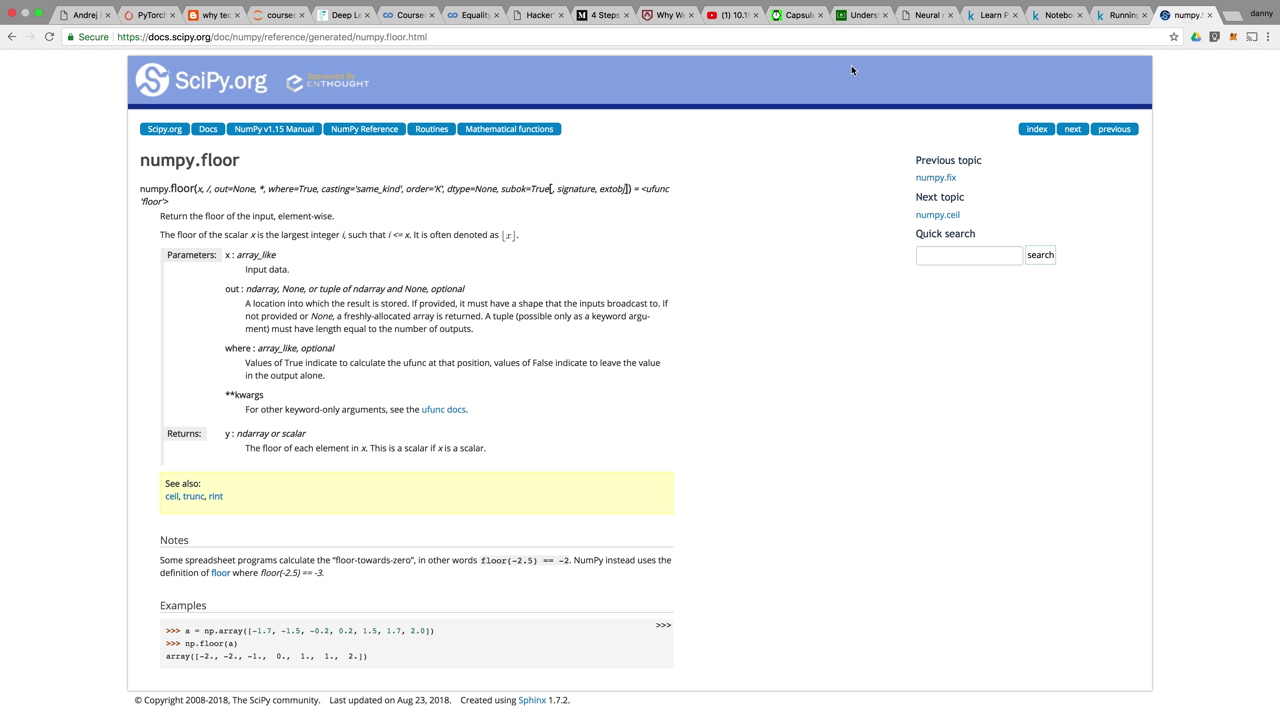
click(797, 40)
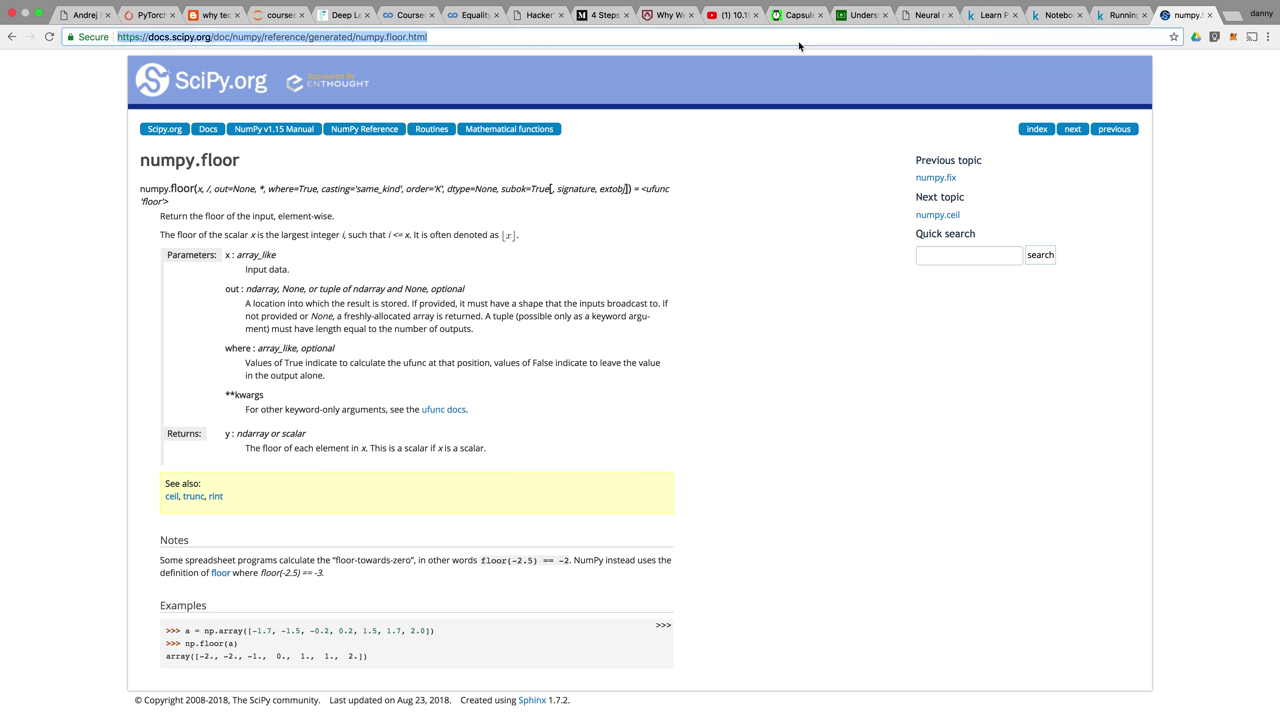
text(cvv)
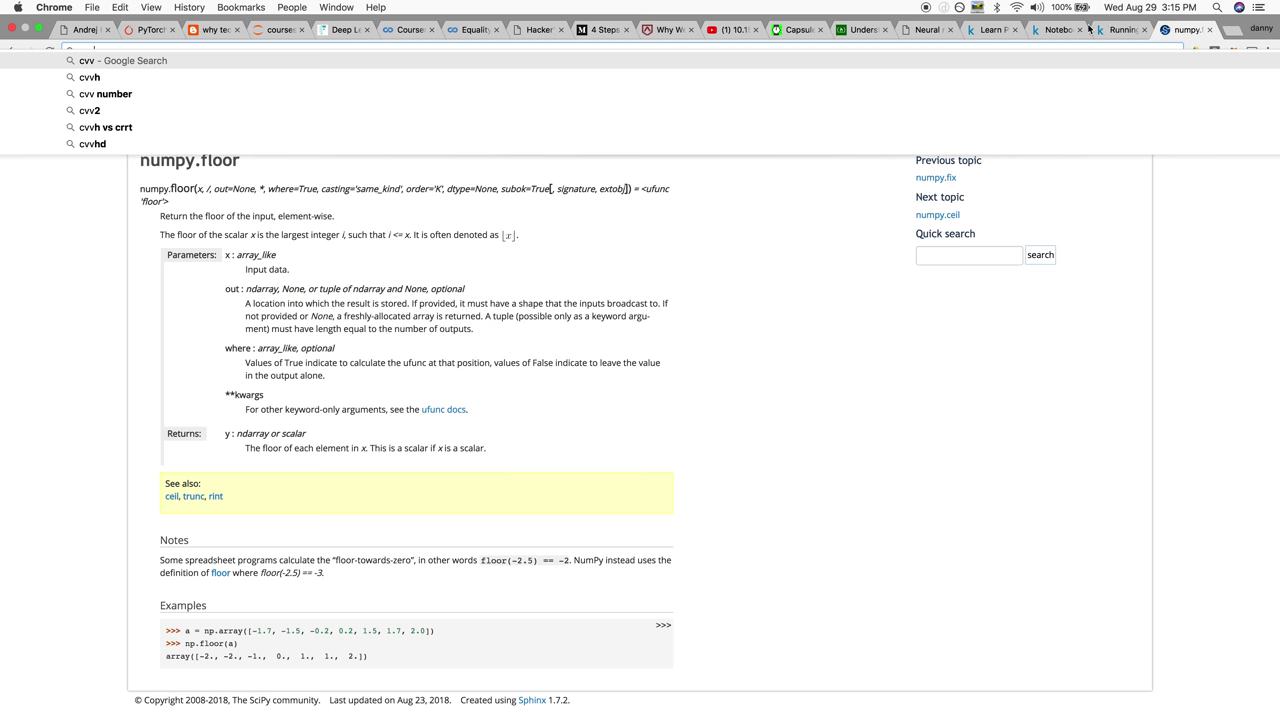
click(1104, 36)
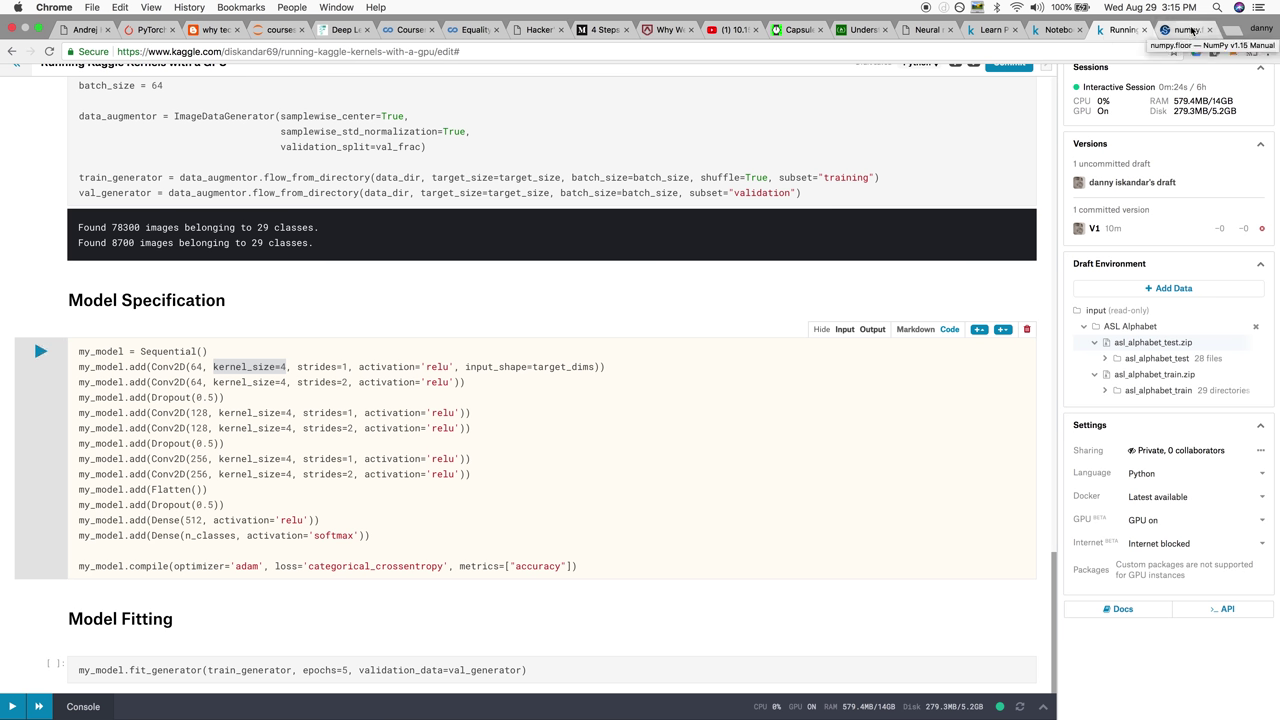
Search Google for "cnn stride" in the browser tab showing the numpy.floor documentation.
click(1191, 30)
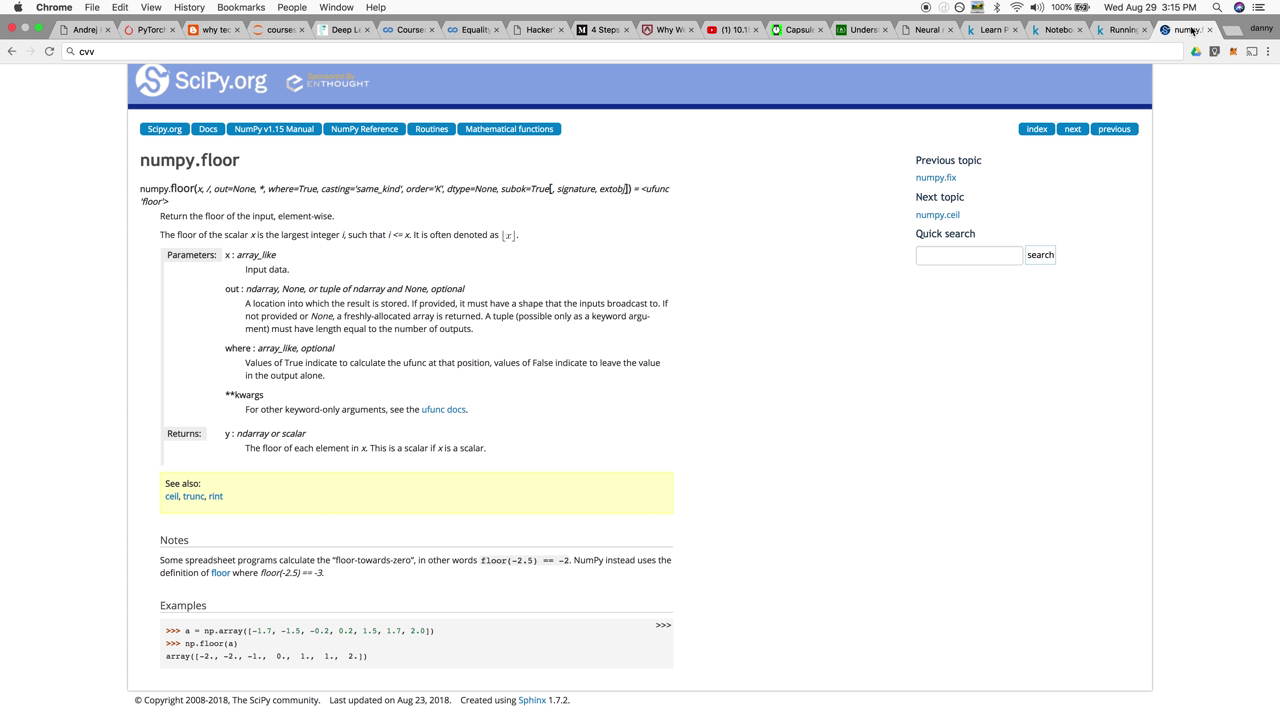
click(1065, 53)
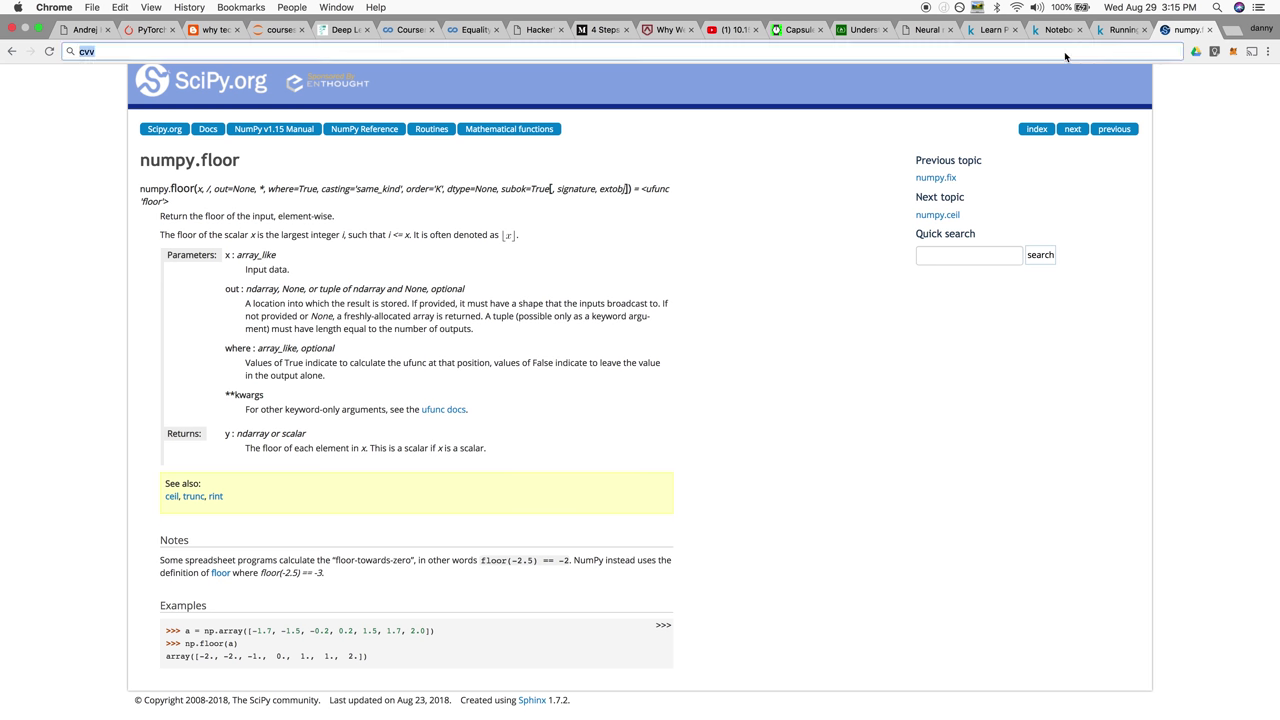
text(cnn)
key(BackSpace)
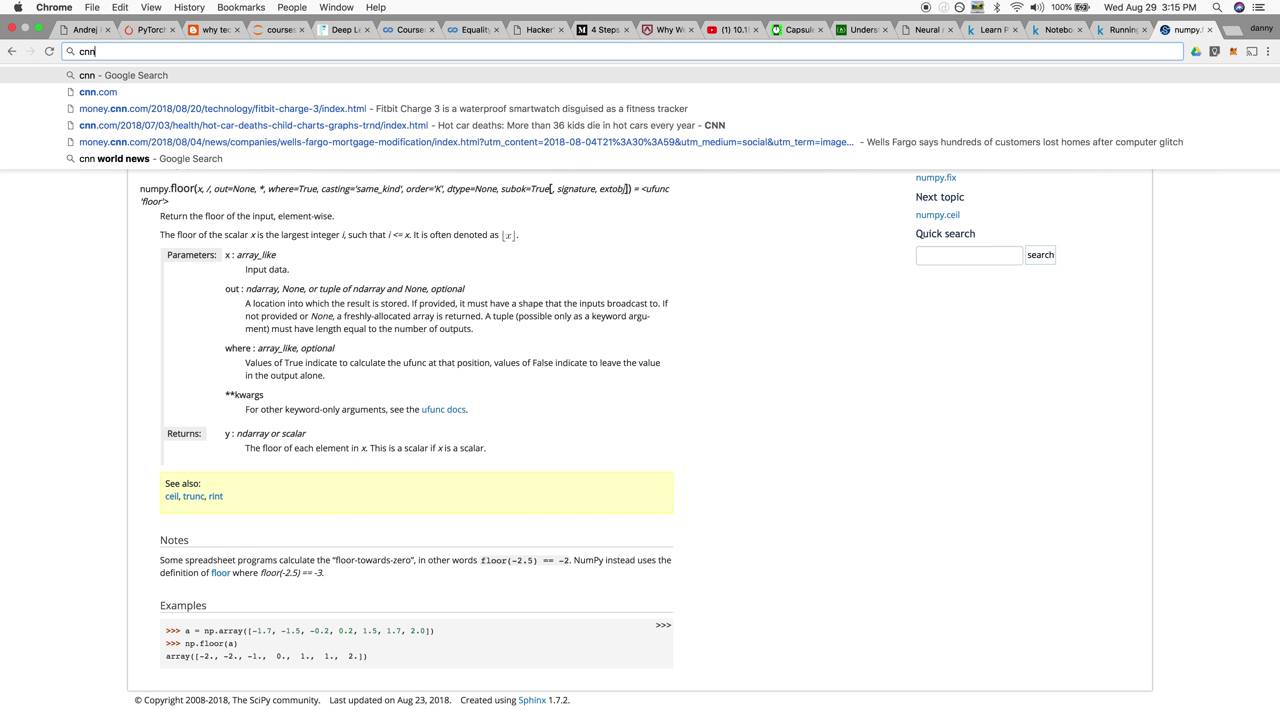
text(stride)
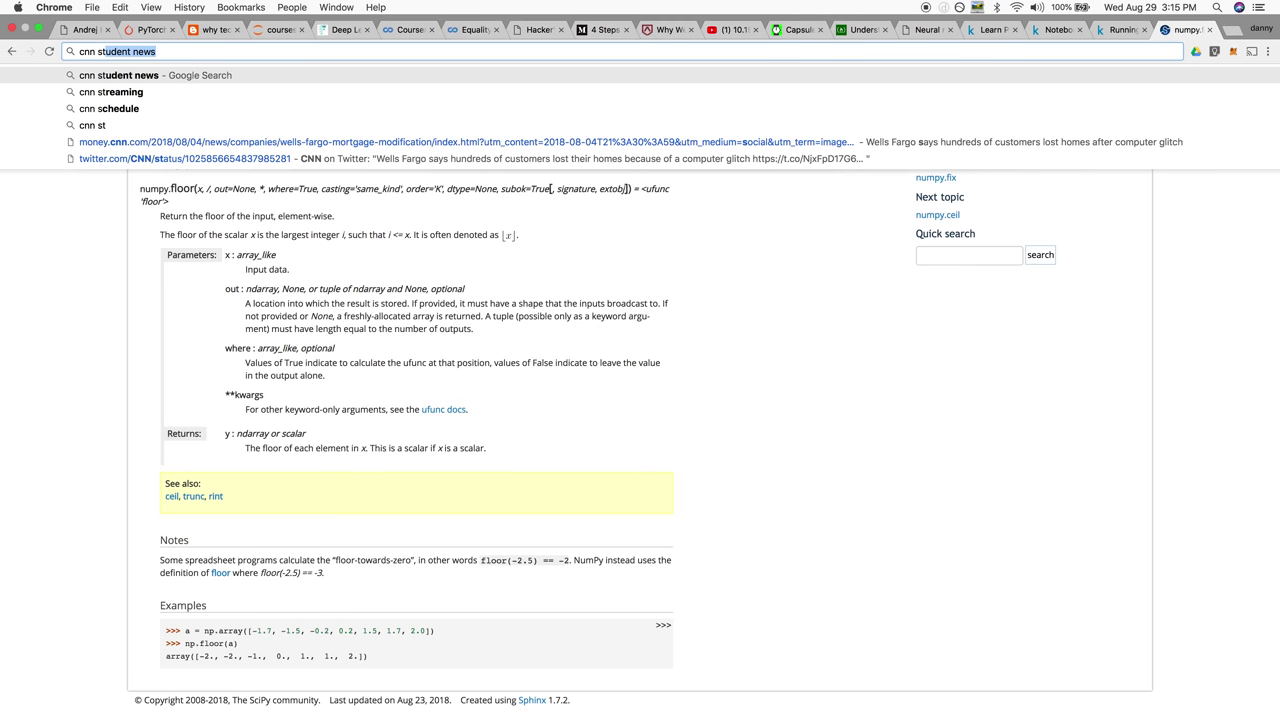
key(Return)
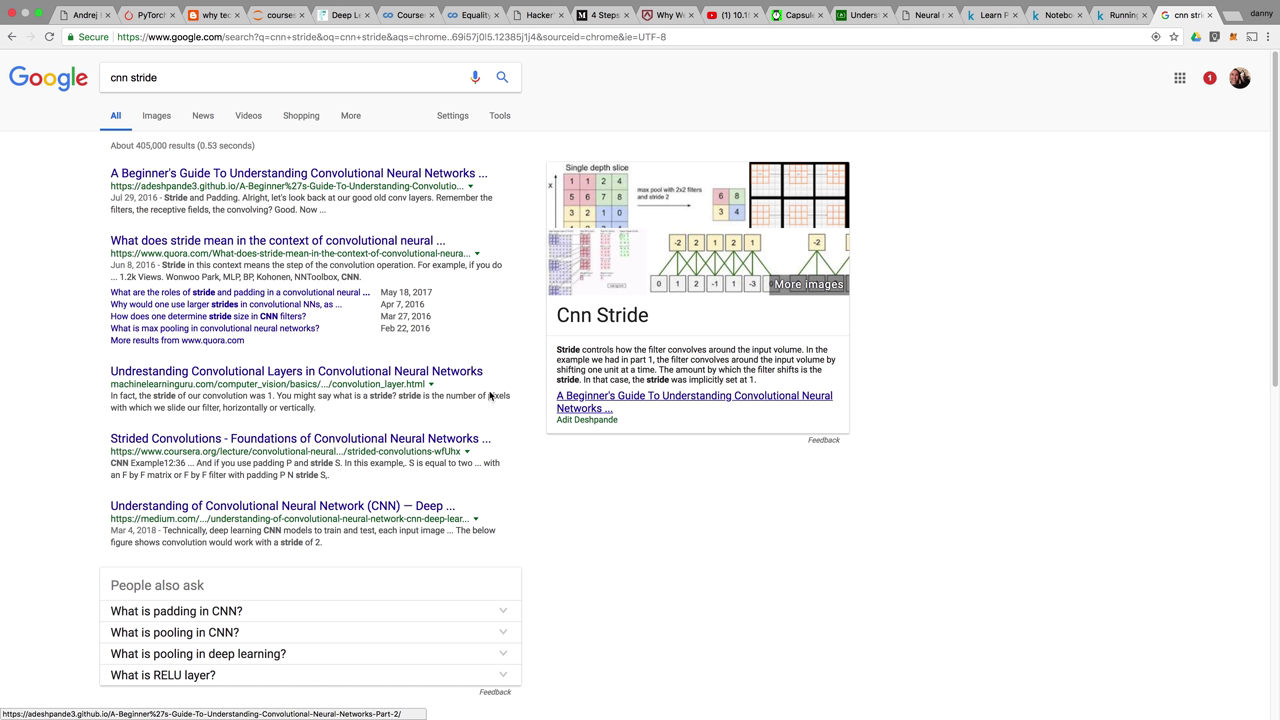
Look over the image results for cnn stride and the Quora question on what stride means in convolutional neural networks.
click(168, 116)
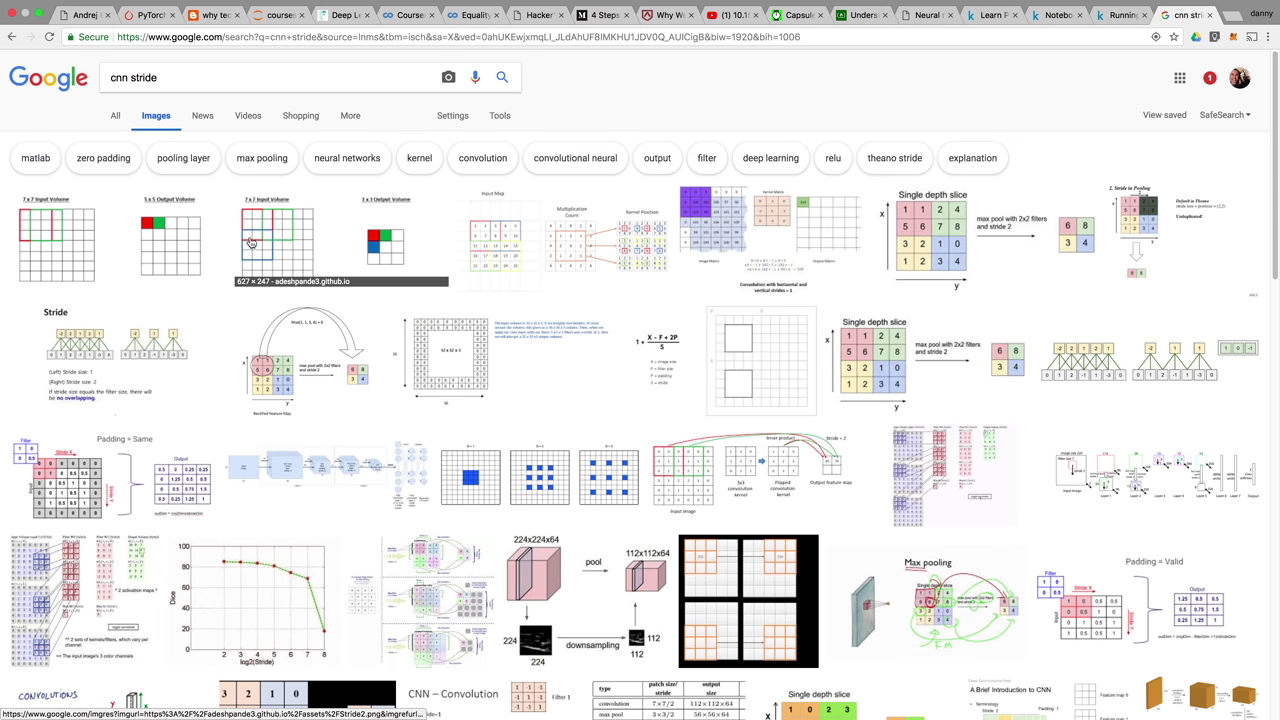
click(11, 37)
click(313, 243)
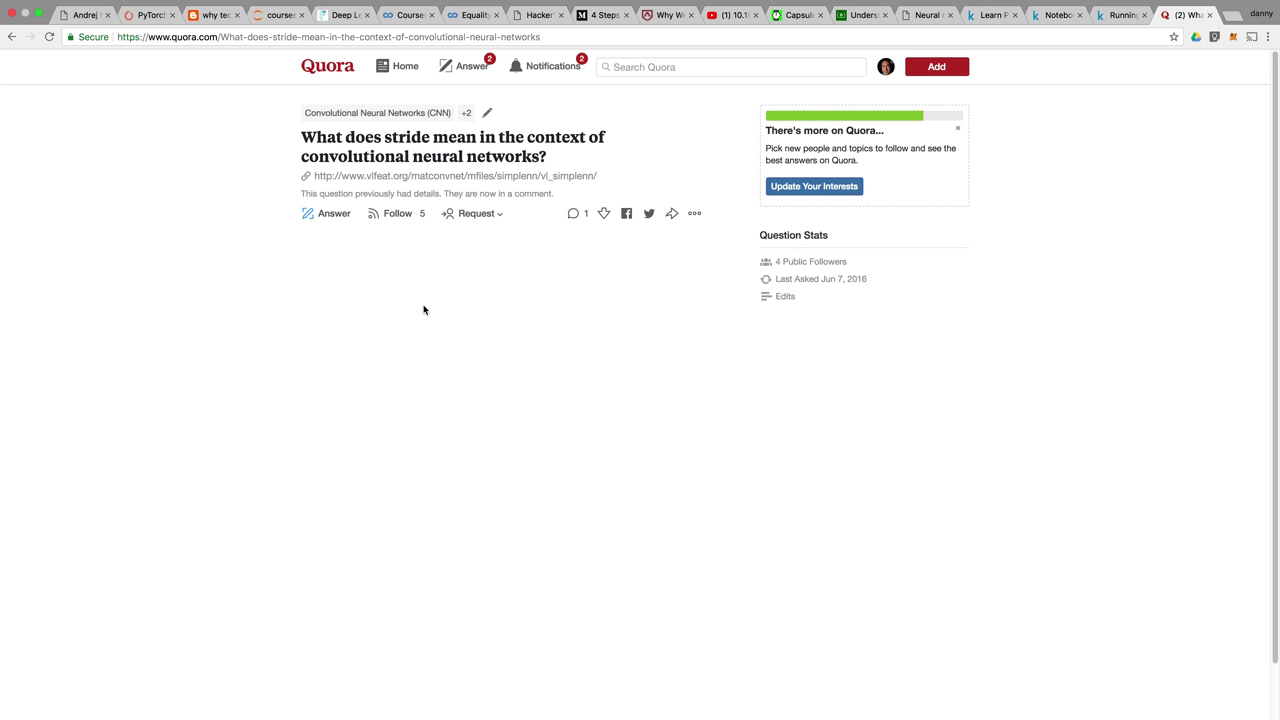
scroll(220, 300, down, 2)
scroll(220, 302, up, 2)
scroll(220, 302, up, 1)
scroll(220, 300, down, 1)
scroll(220, 300, up, 1)
Return to the search results and open the Stack Overflow question on CNN input stride vs. output stride.
click(12, 36)
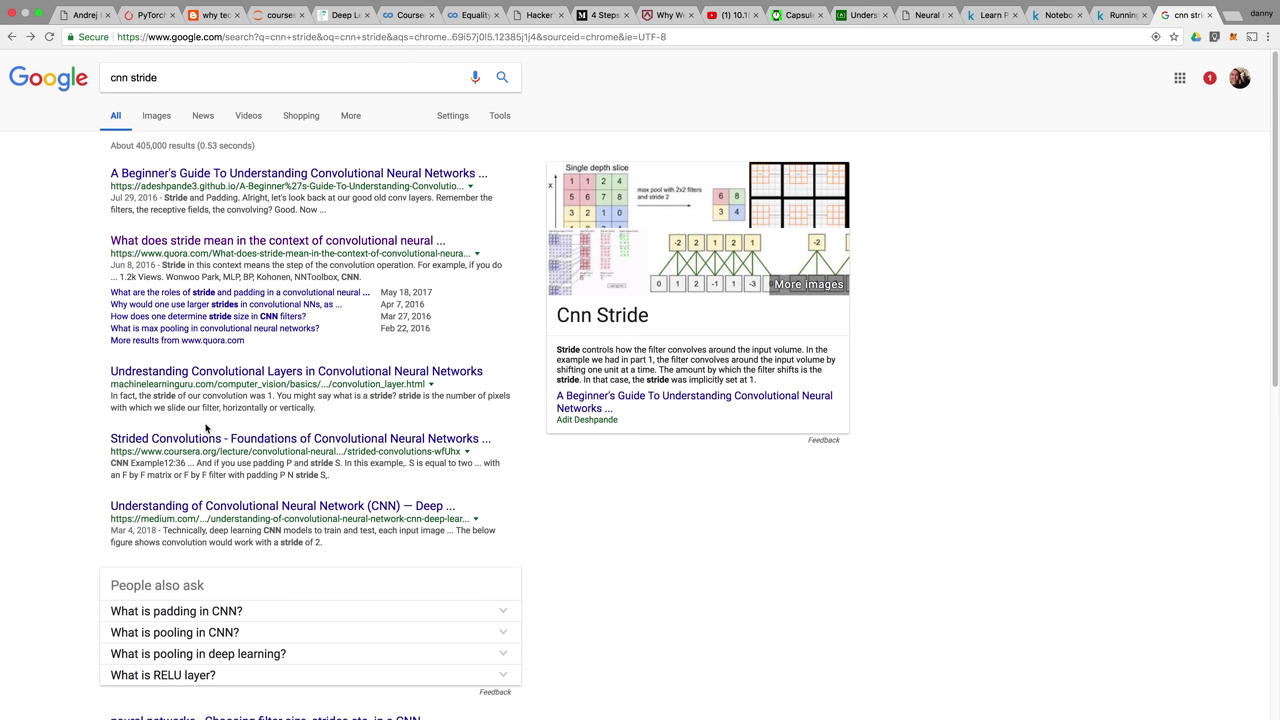
scroll(229, 500, down, 3)
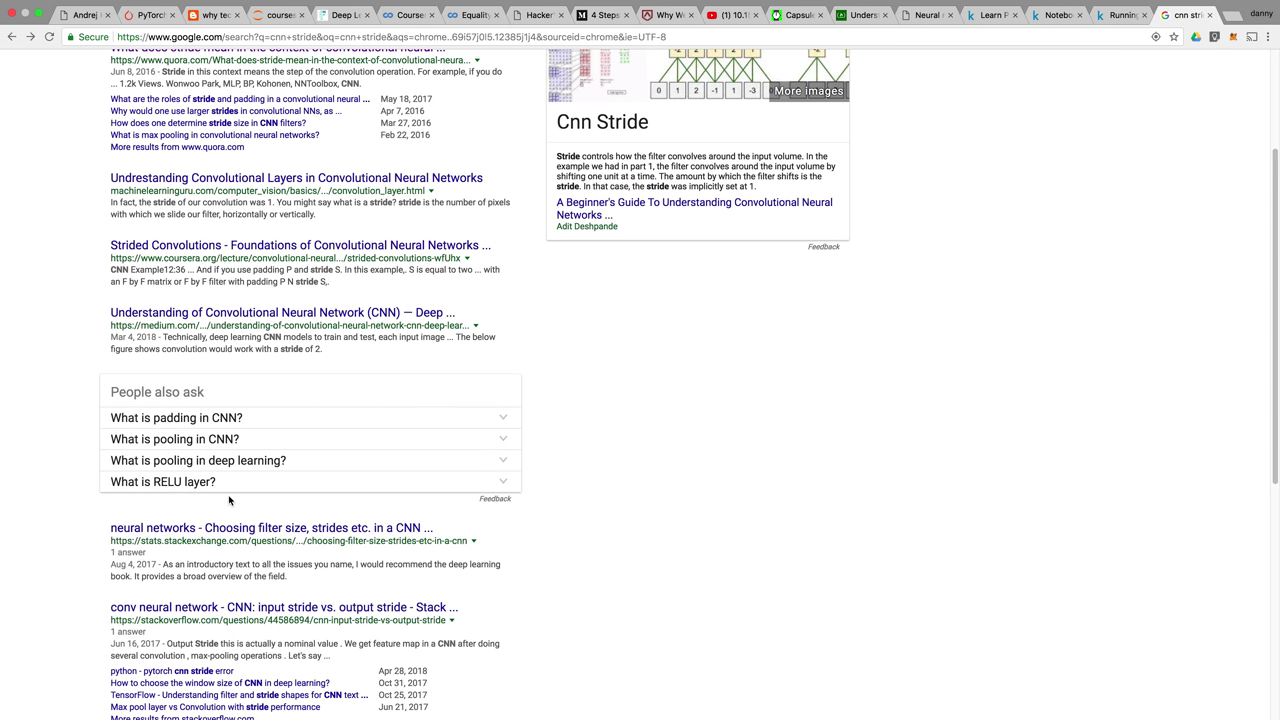
click(237, 607)
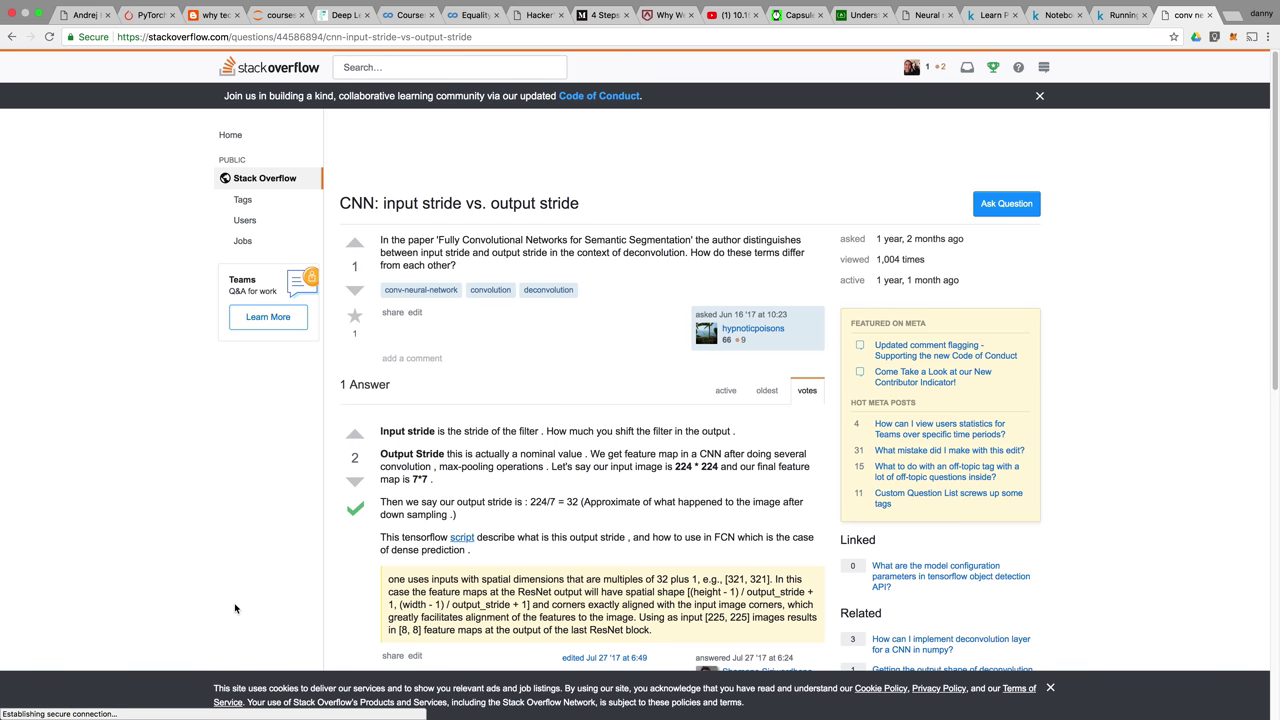
Read the accepted answer on input stride and highlight the words about how much the filter is shifted.
scroll(269, 521, down, 1)
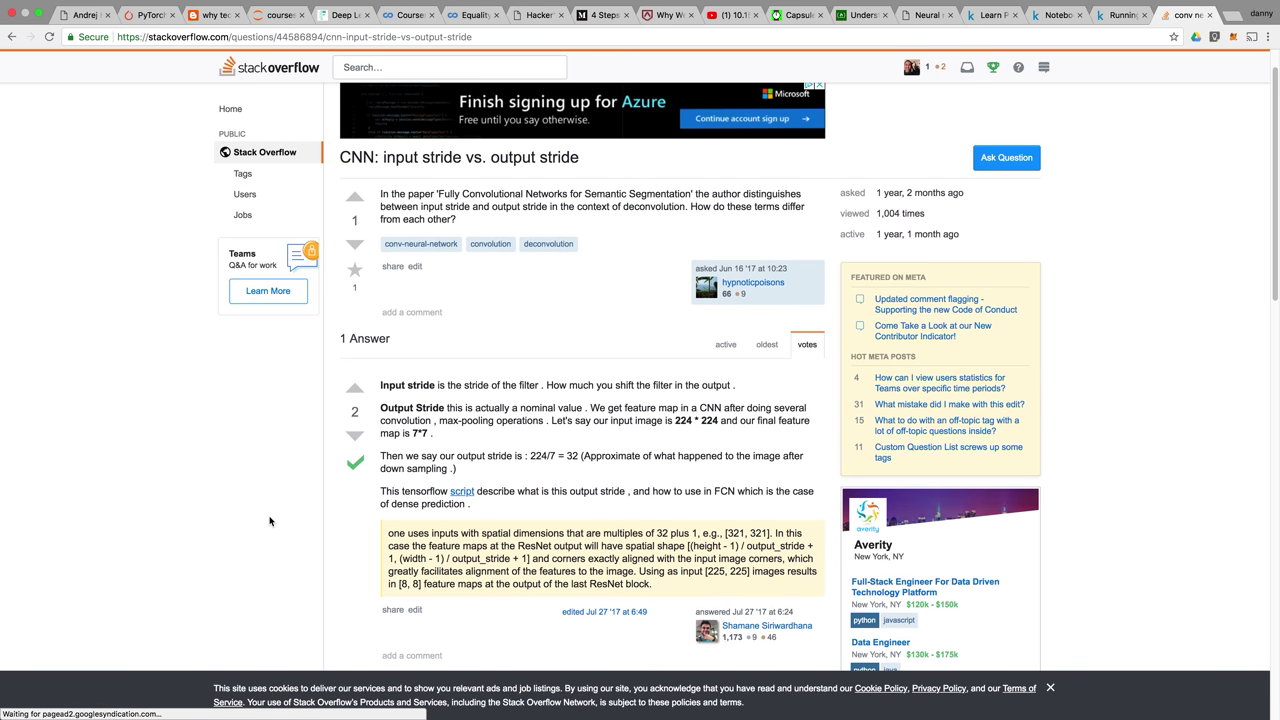
click(636, 384)
drag(636, 384, 575, 385)
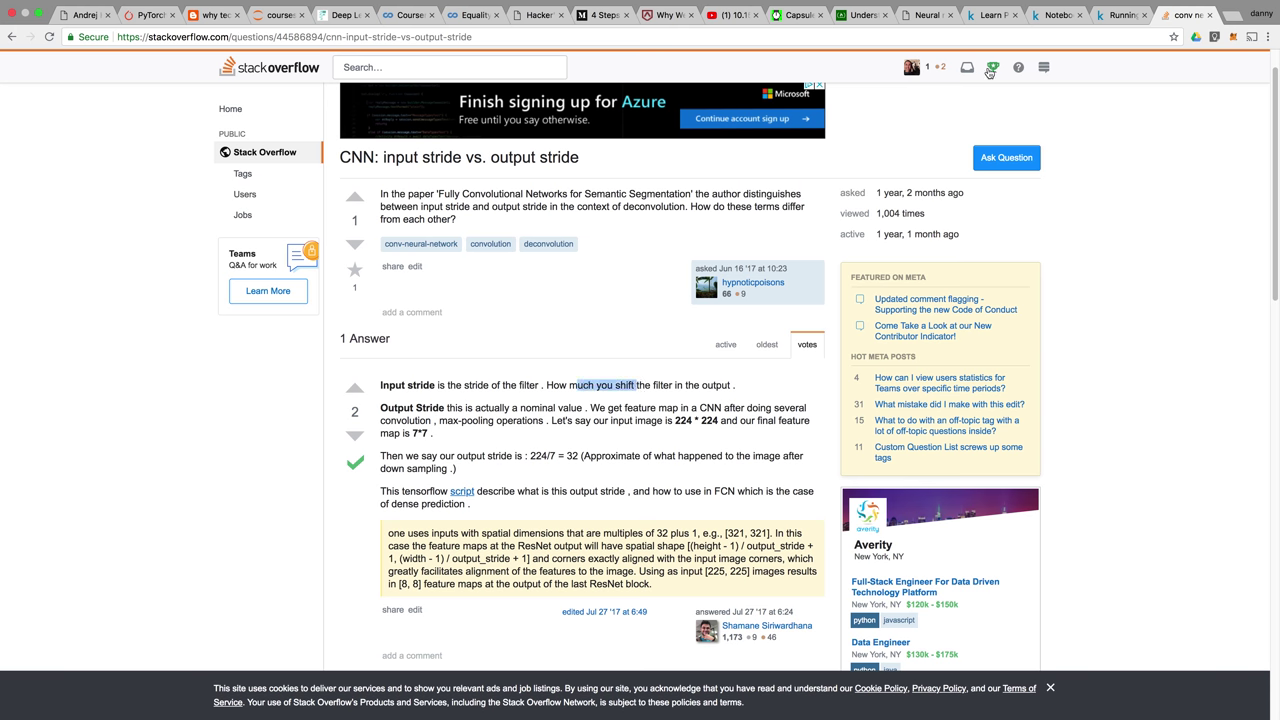
Return to the Model Specification code in the Running Kaggle Kernels with a GPU notebook and check the first Conv2D layer's input_shape argument.
click(1058, 15)
click(1128, 17)
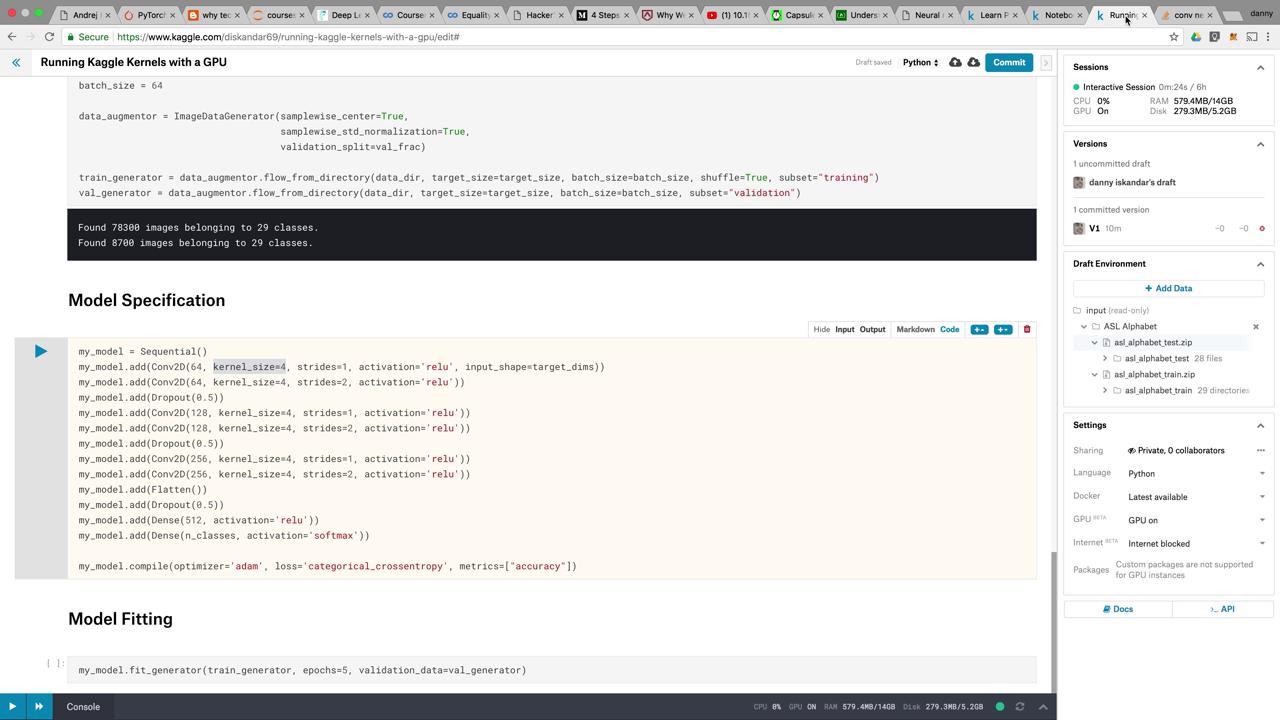
click(998, 15)
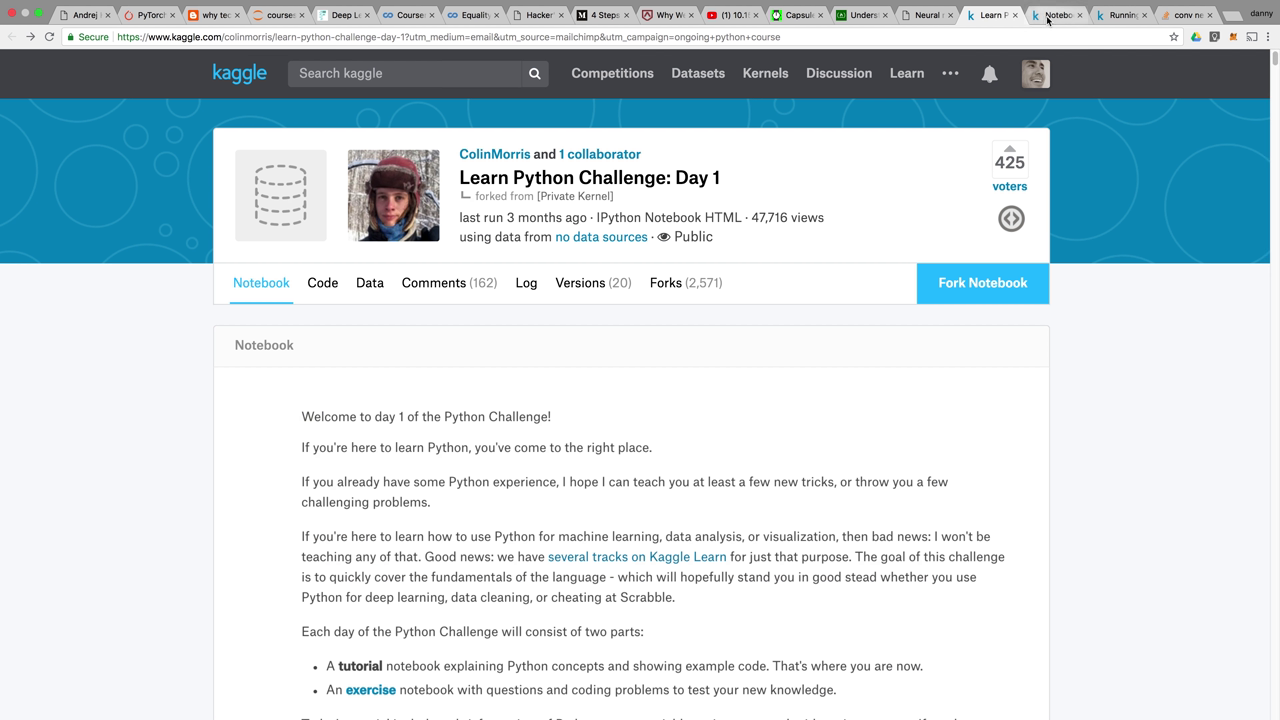
click(1058, 15)
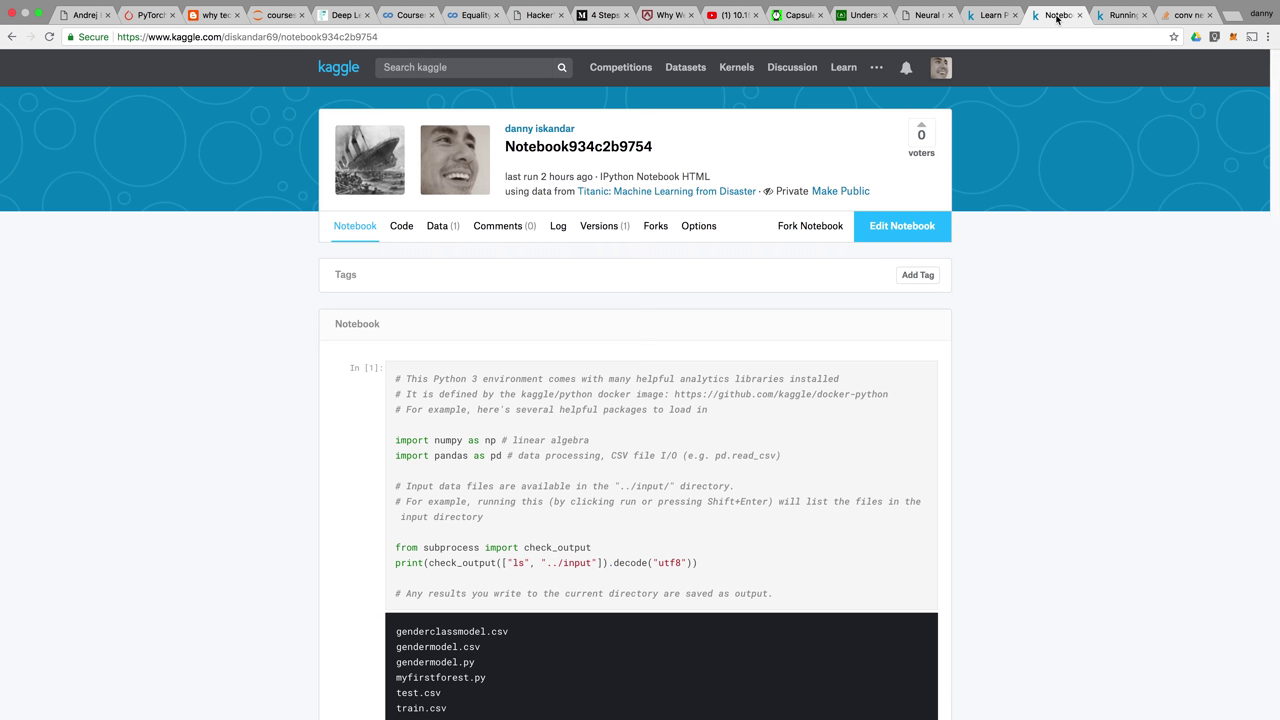
click(1118, 16)
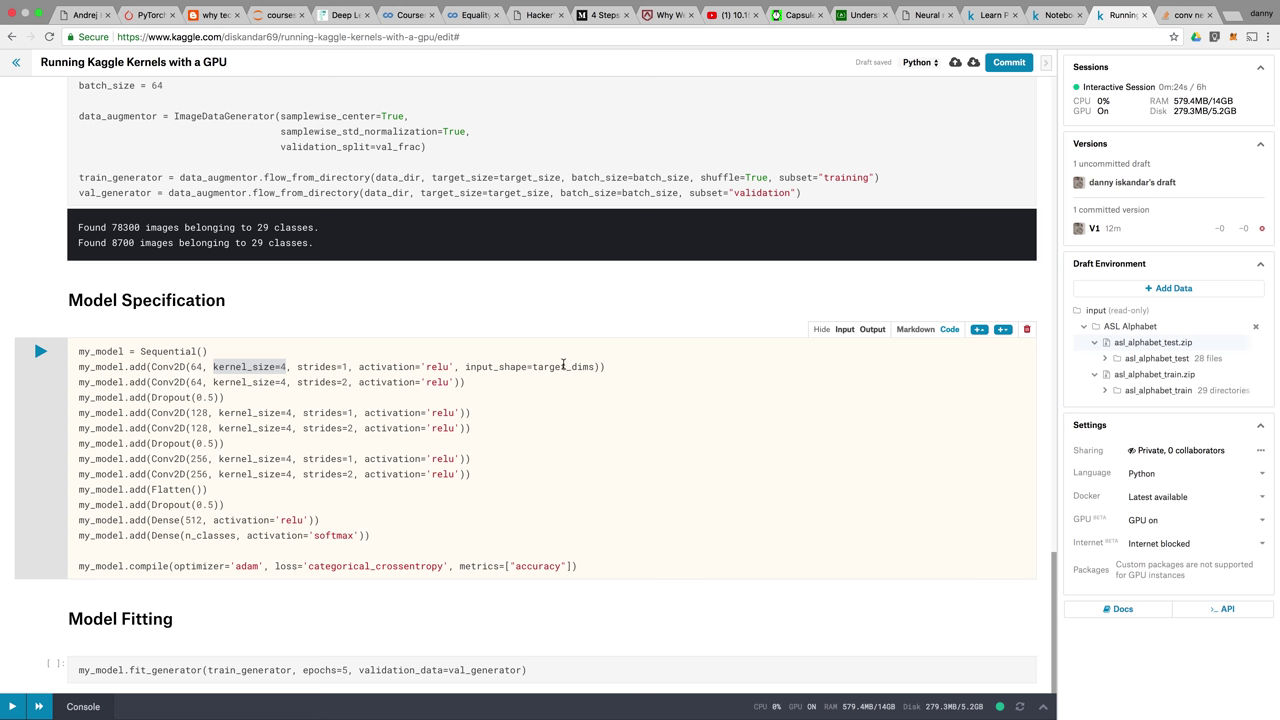
Search Google for "cnn input shape target dims" in the browser tab showing the Stack Overflow question.
click(1189, 16)
click(1043, 37)
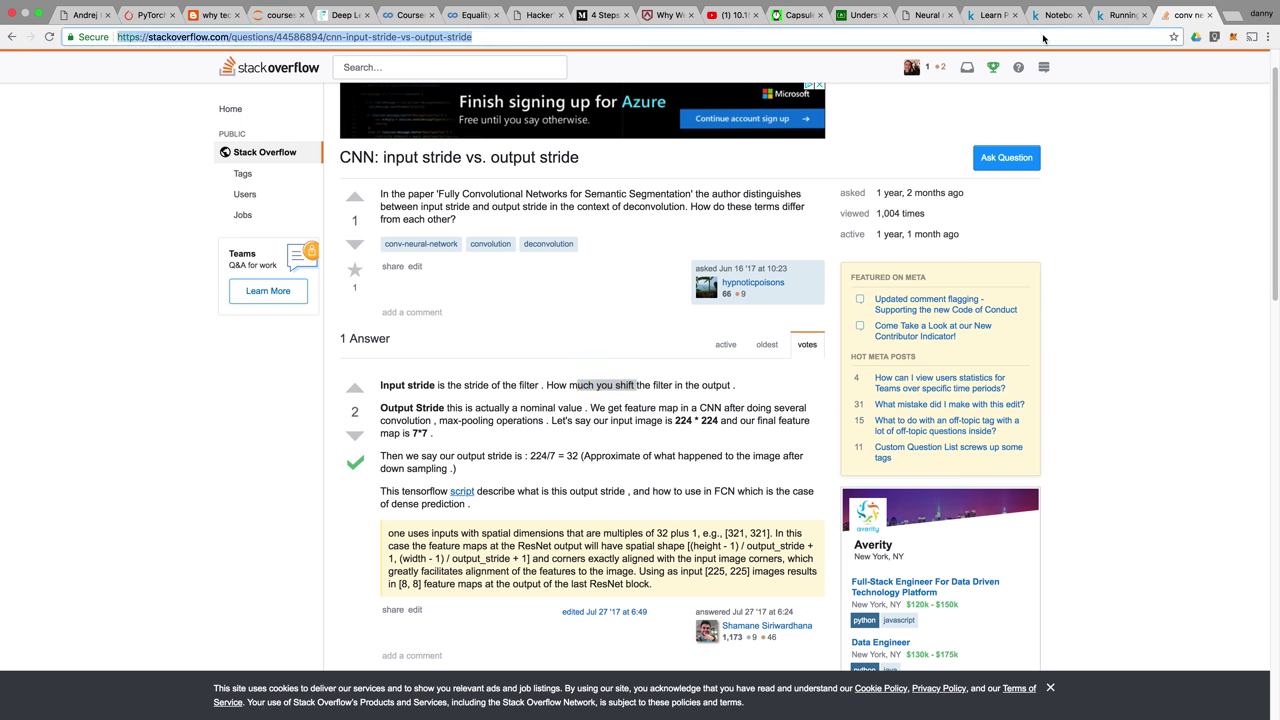
text(cnn )
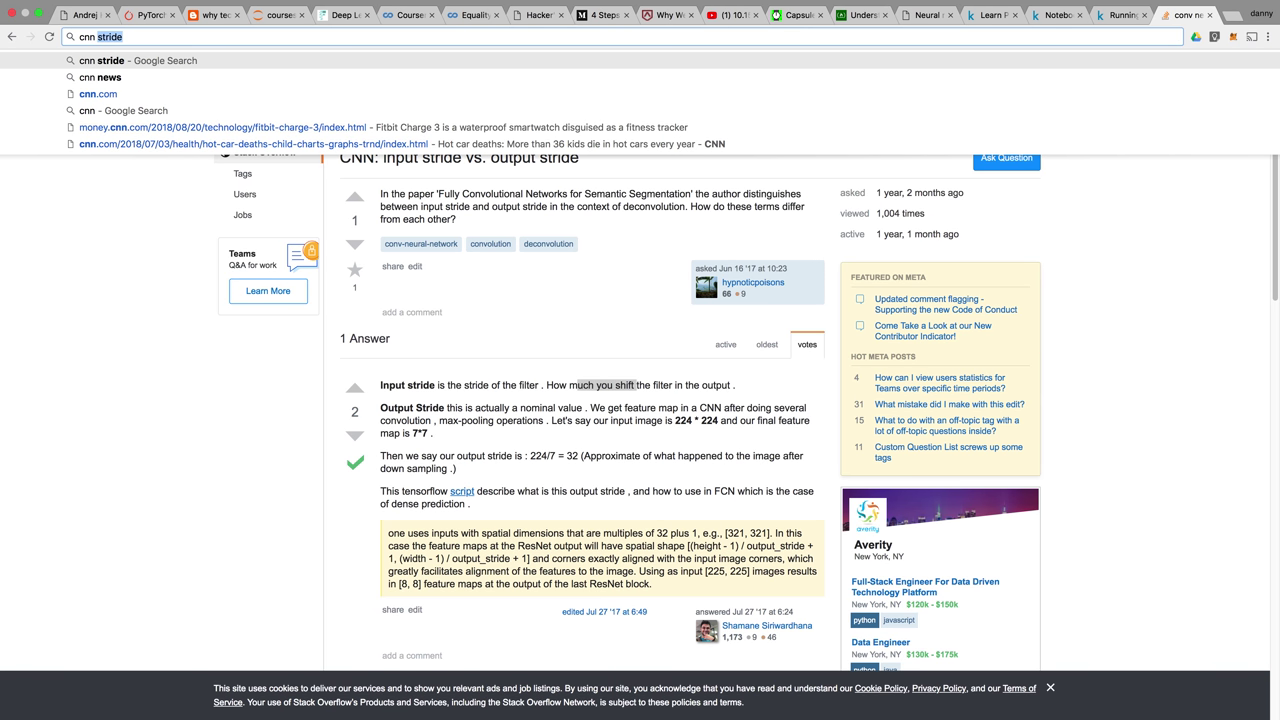
text(input s)
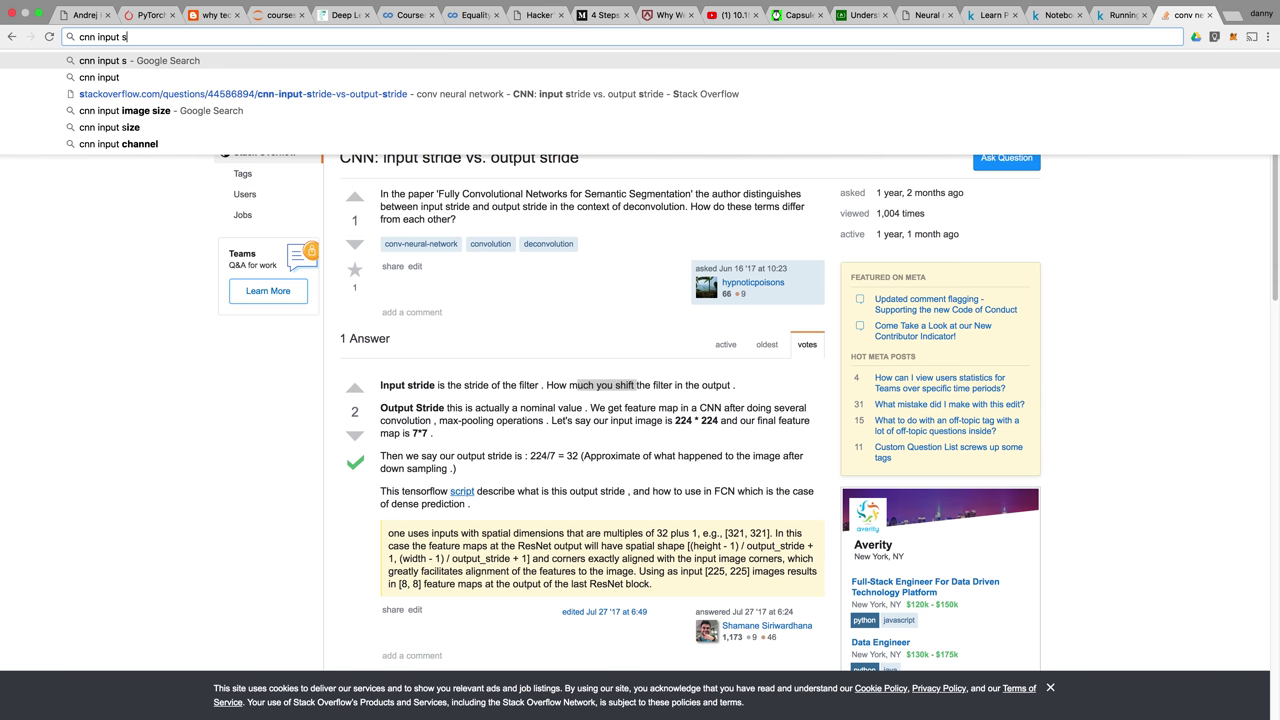
text(ha)
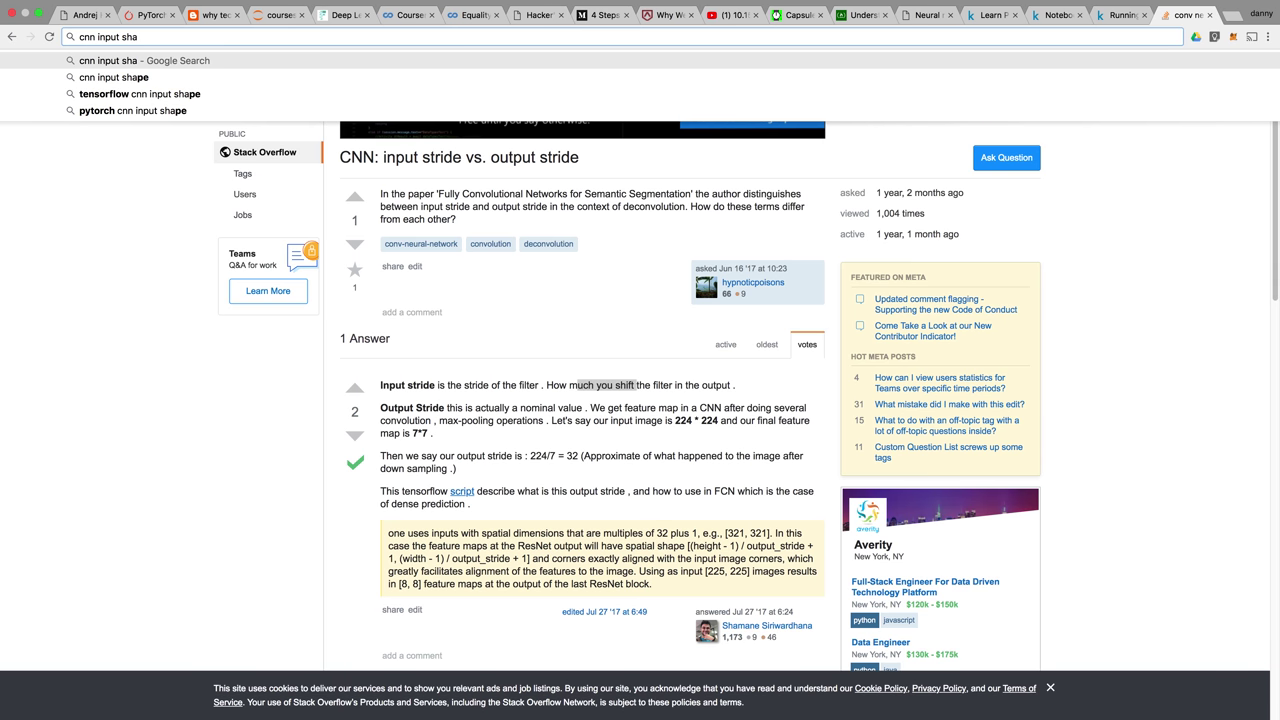
text(pe ta)
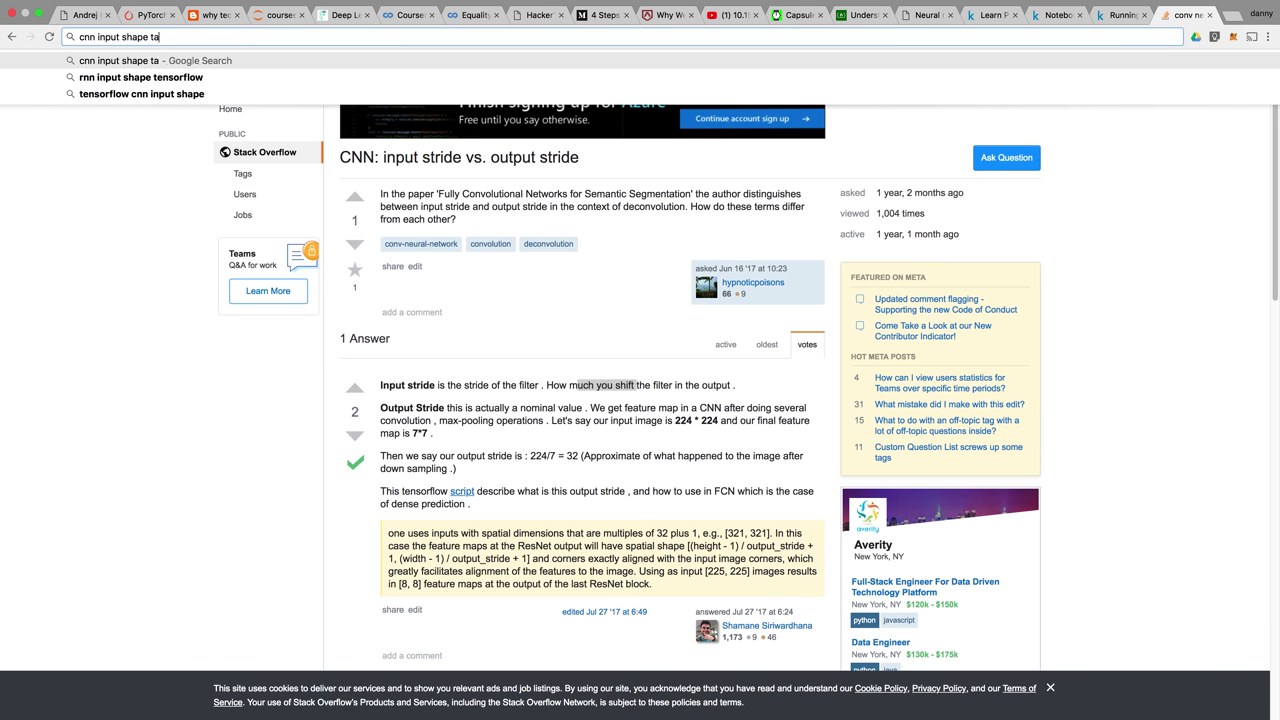
text(rget dims)
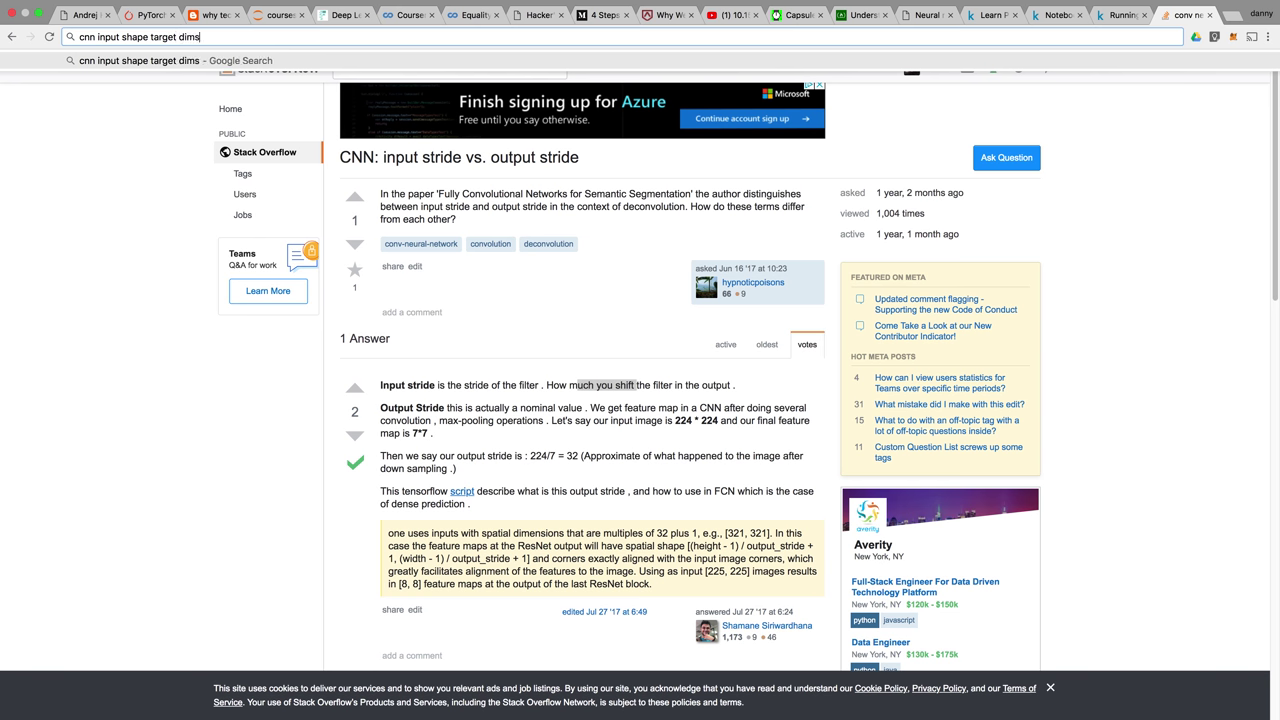
key(Return)
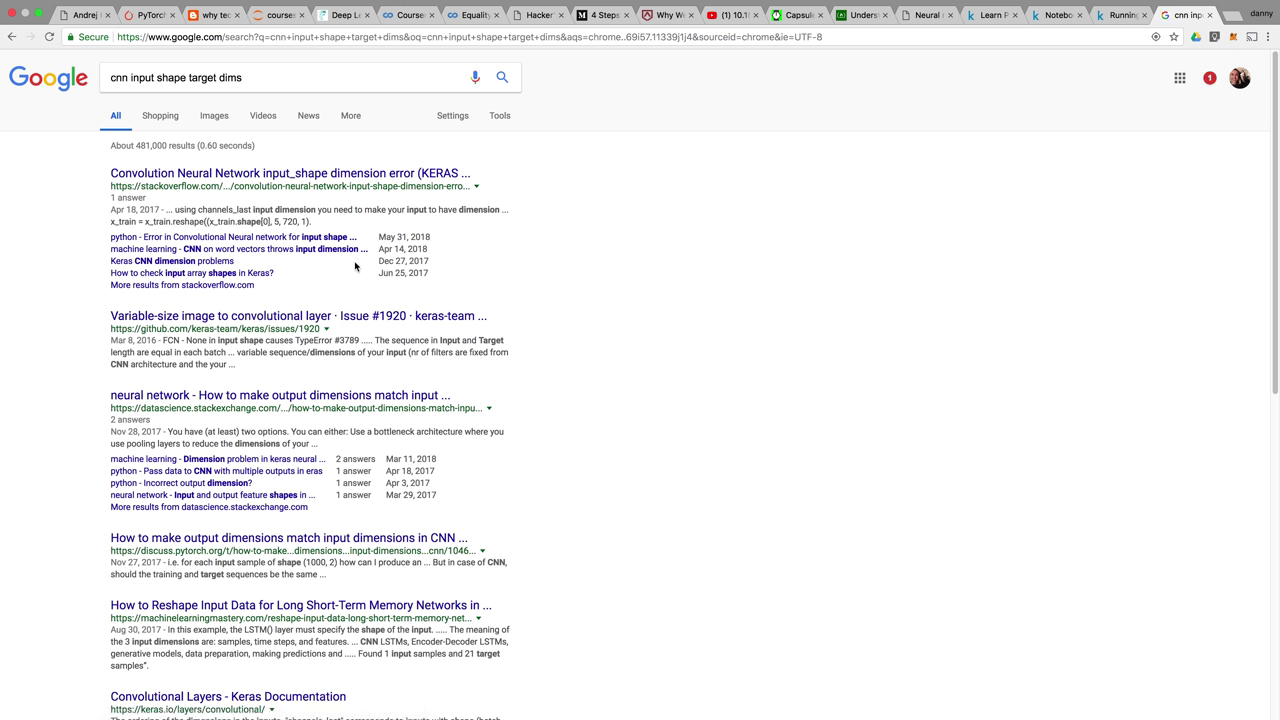
Look through the search results for CNN input shape and recheck the input_shape argument in the notebook's model code.
scroll(360, 232, down, 1)
scroll(360, 229, down, 1)
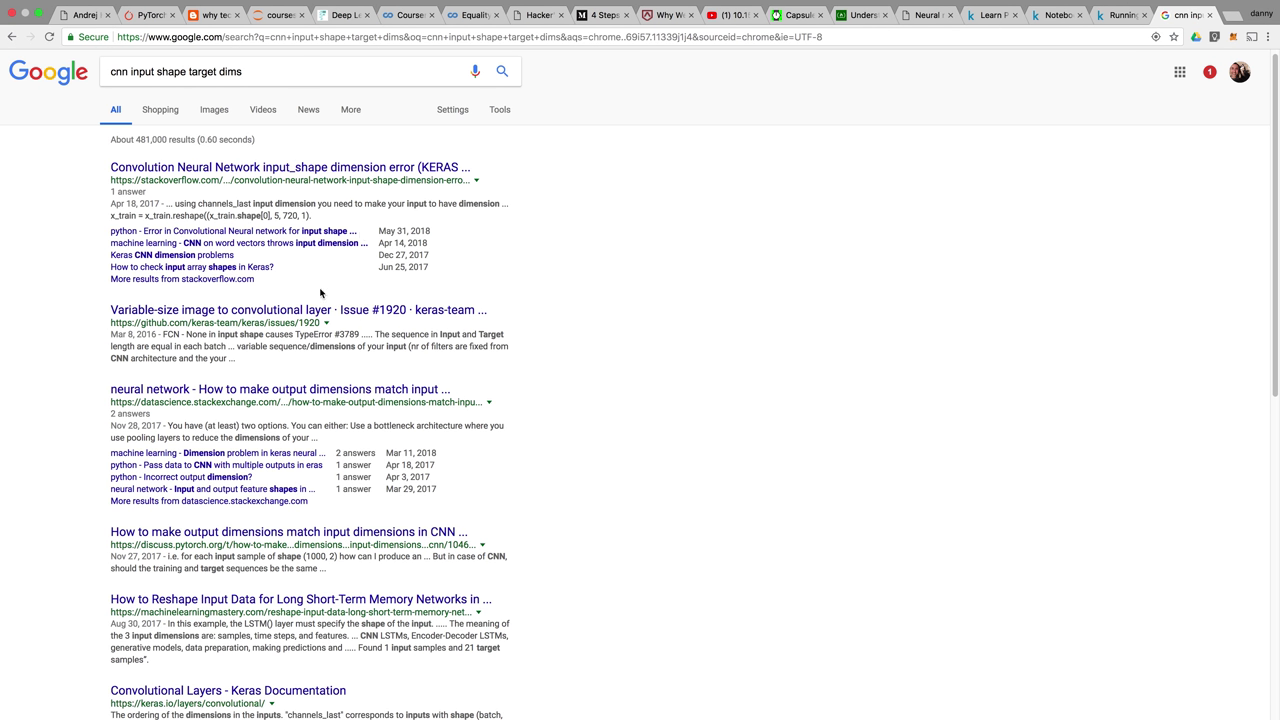
scroll(310, 282, down, 3)
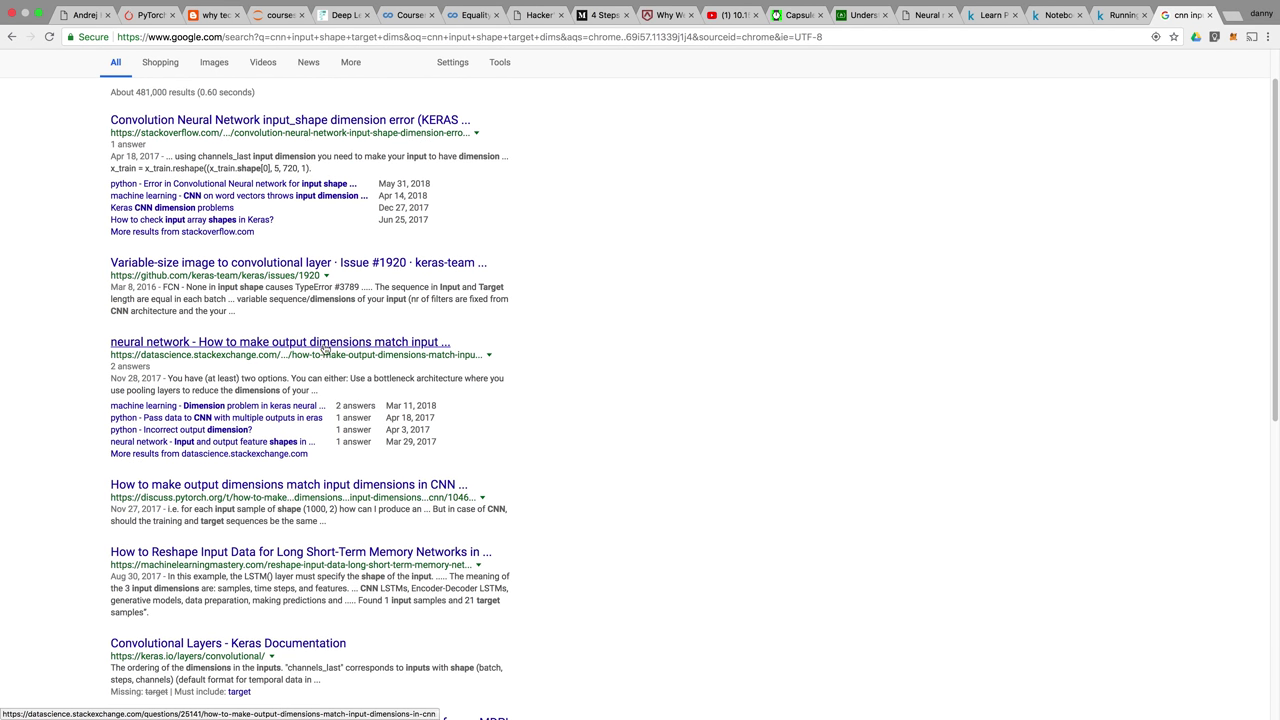
scroll(311, 410, down, 1)
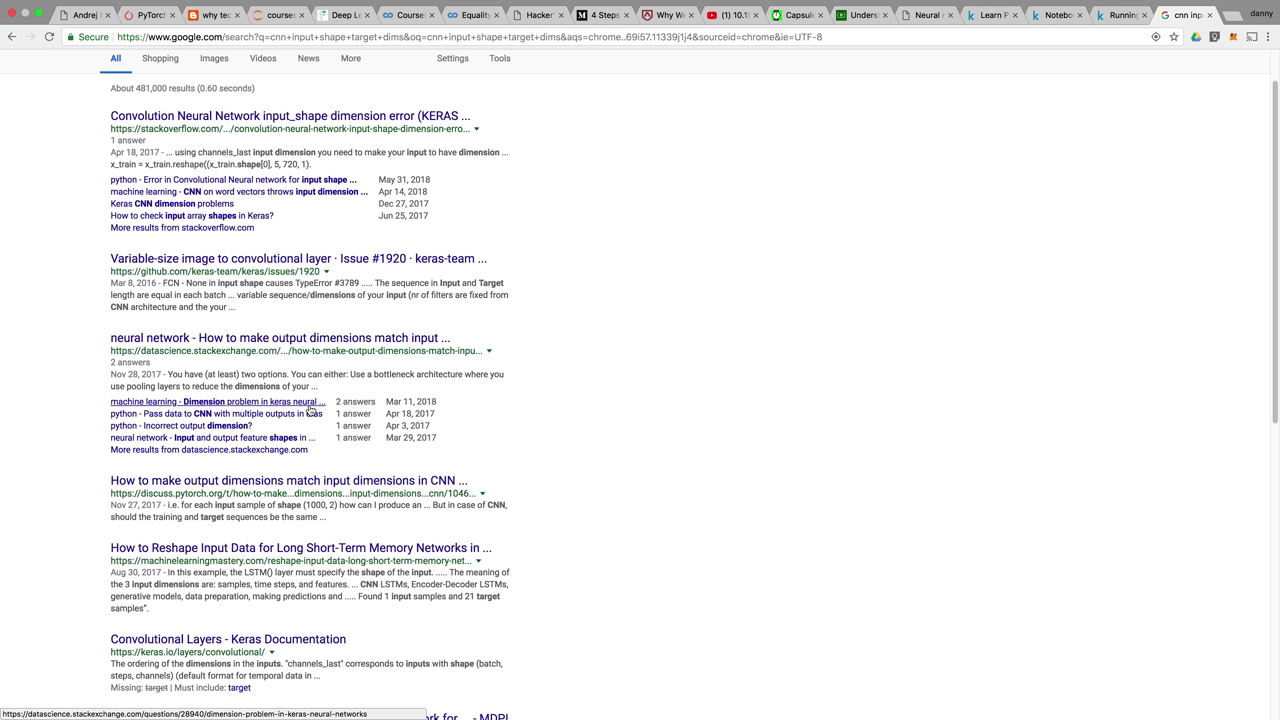
scroll(311, 410, up, 3)
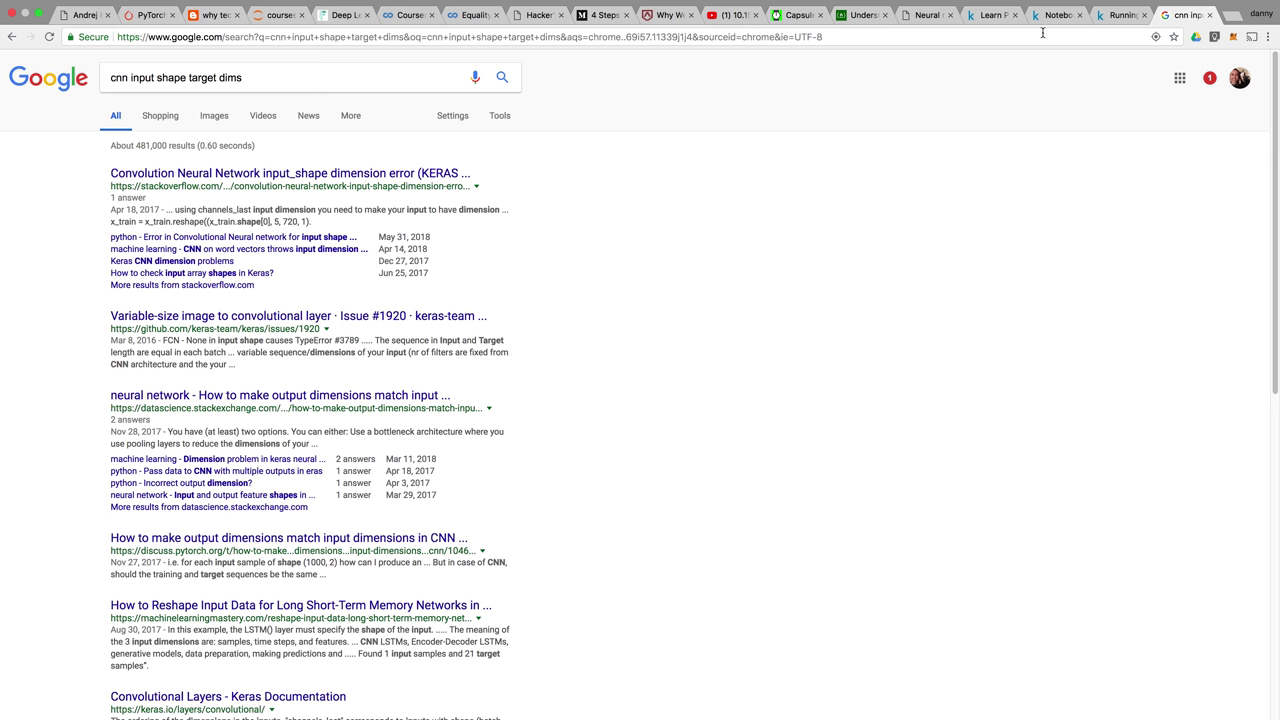
click(1112, 17)
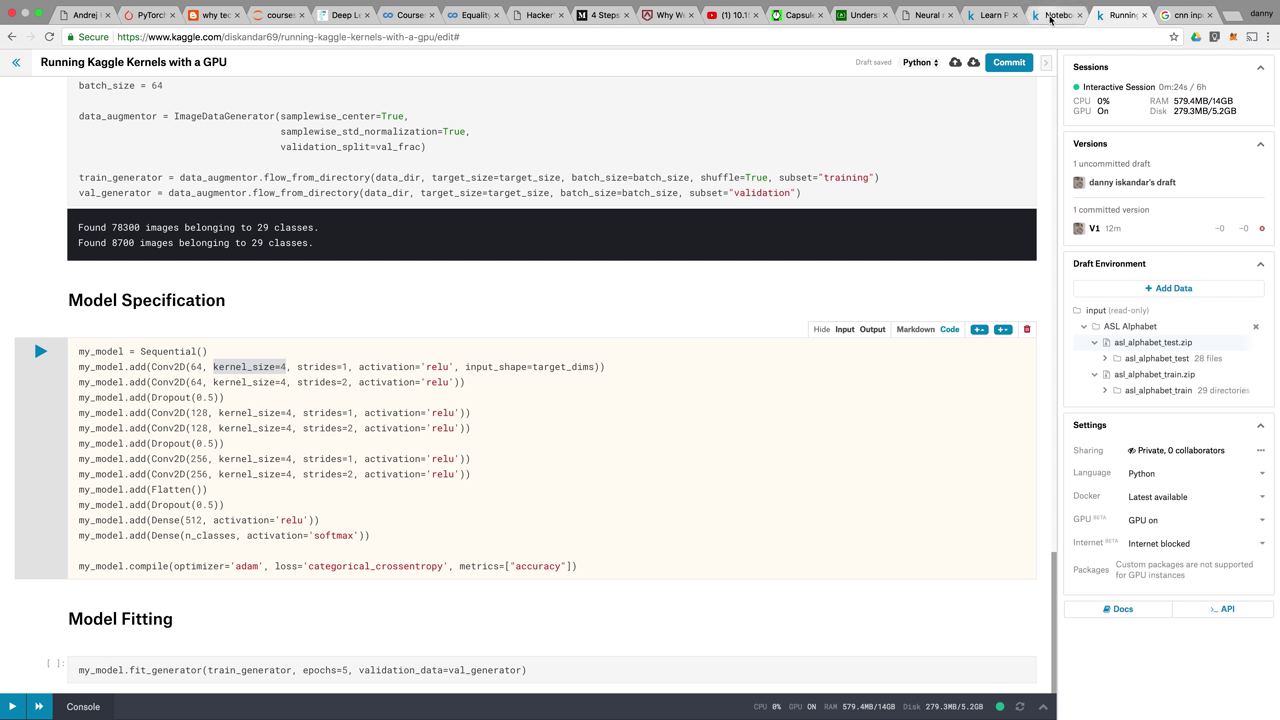
click(1193, 17)
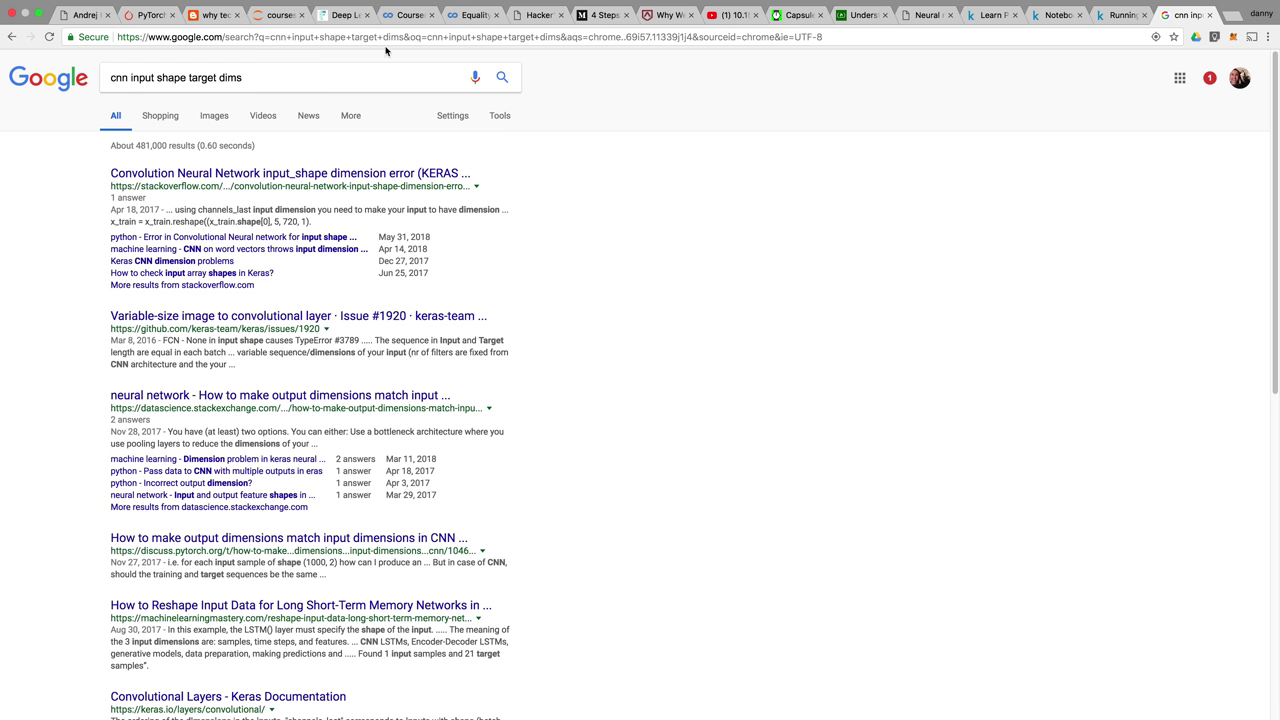
Shorten the Google query to "cnn input shape" and run the search again.
click(254, 86)
key(BackSpace)
key(BackSpace)
key(BackSpace)
key(BackSpace)
key(BackSpace)
key(BackSpace)
key(BackSpace)
key(BackSpace)
key(BackSpace)
key(BackSpace)
key(BackSpace)
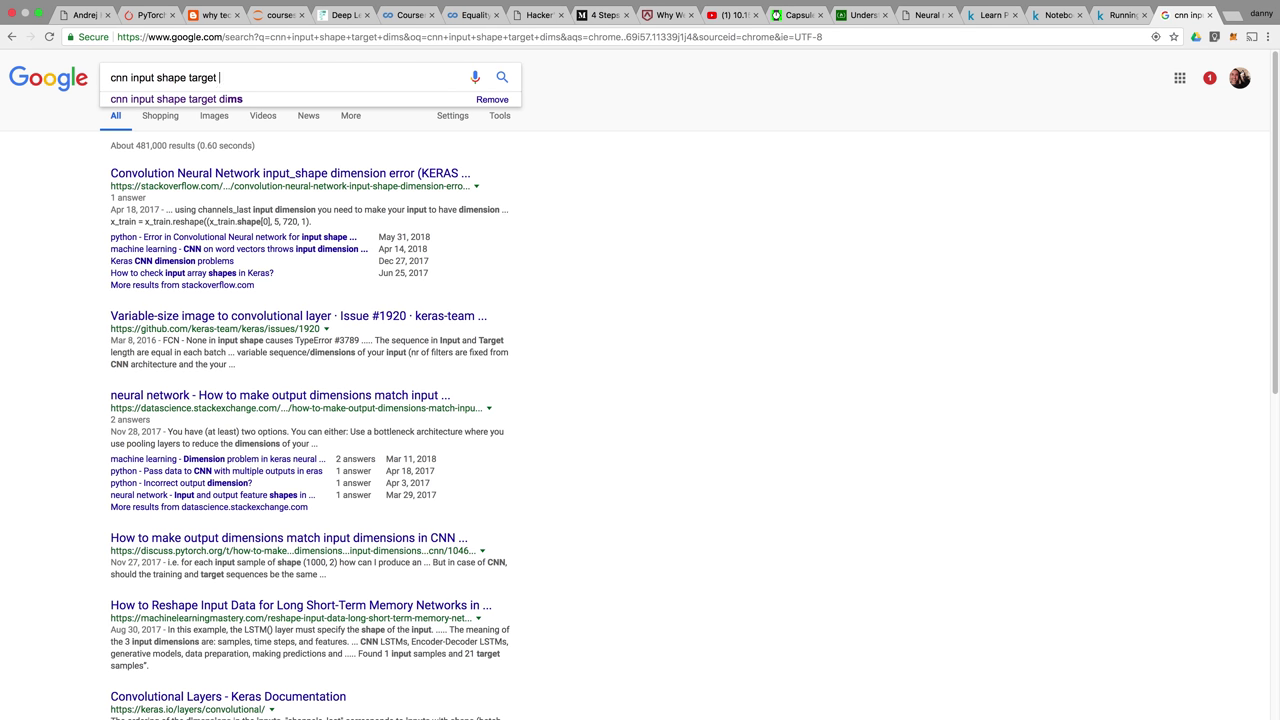
key(Return)
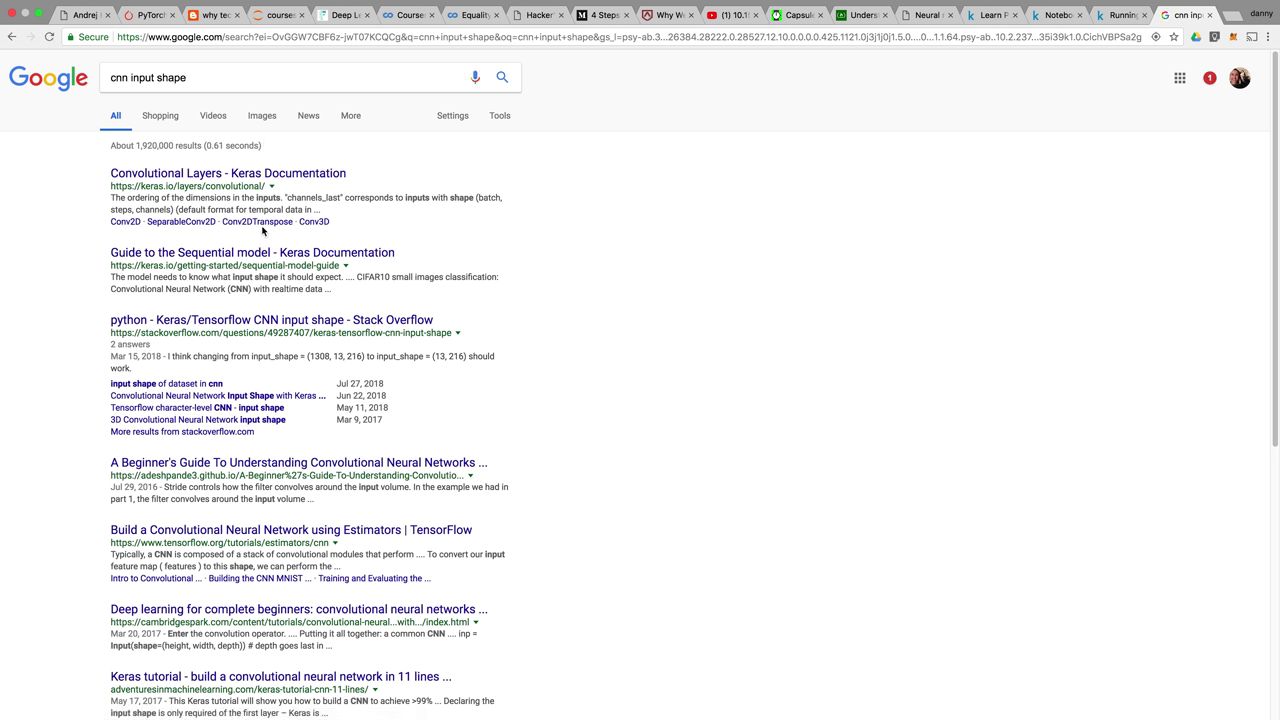
Open the Keras documentation on Convolutional Layers and compare the Conv2D arguments and input shape with the notebook's model code.
click(262, 176)
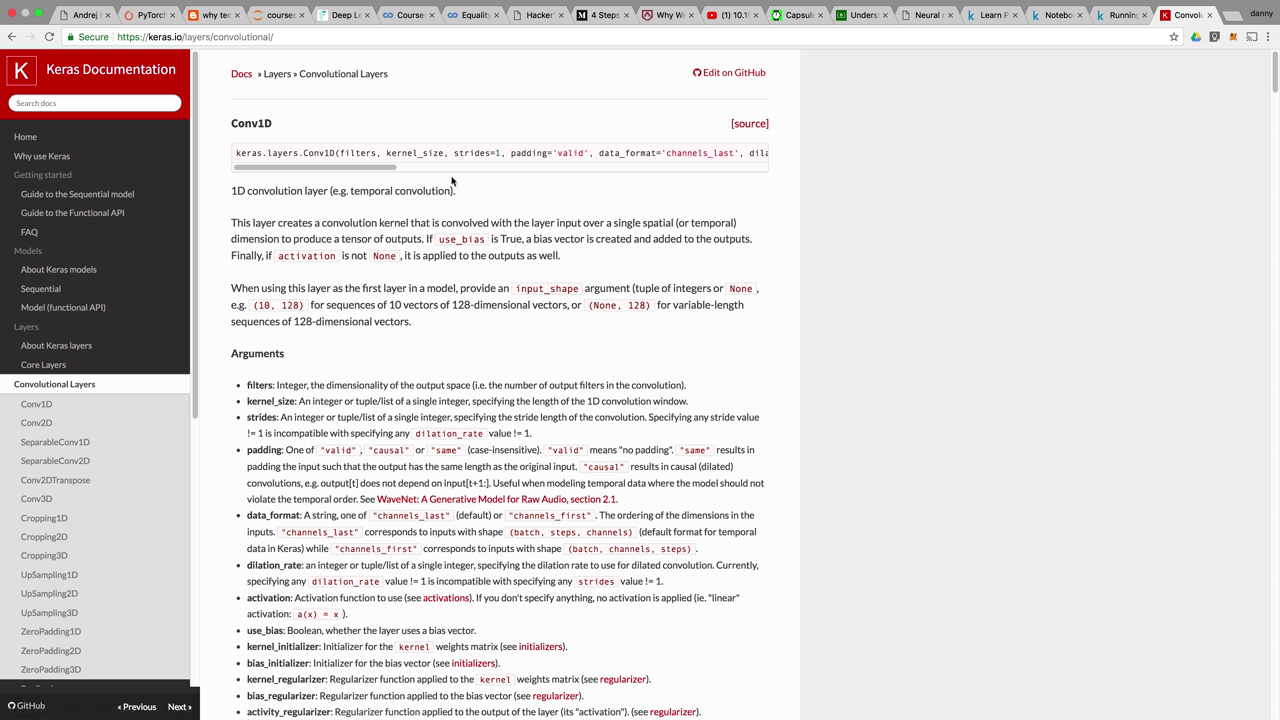
scroll(405, 216, down, 1)
scroll(405, 216, down, 5)
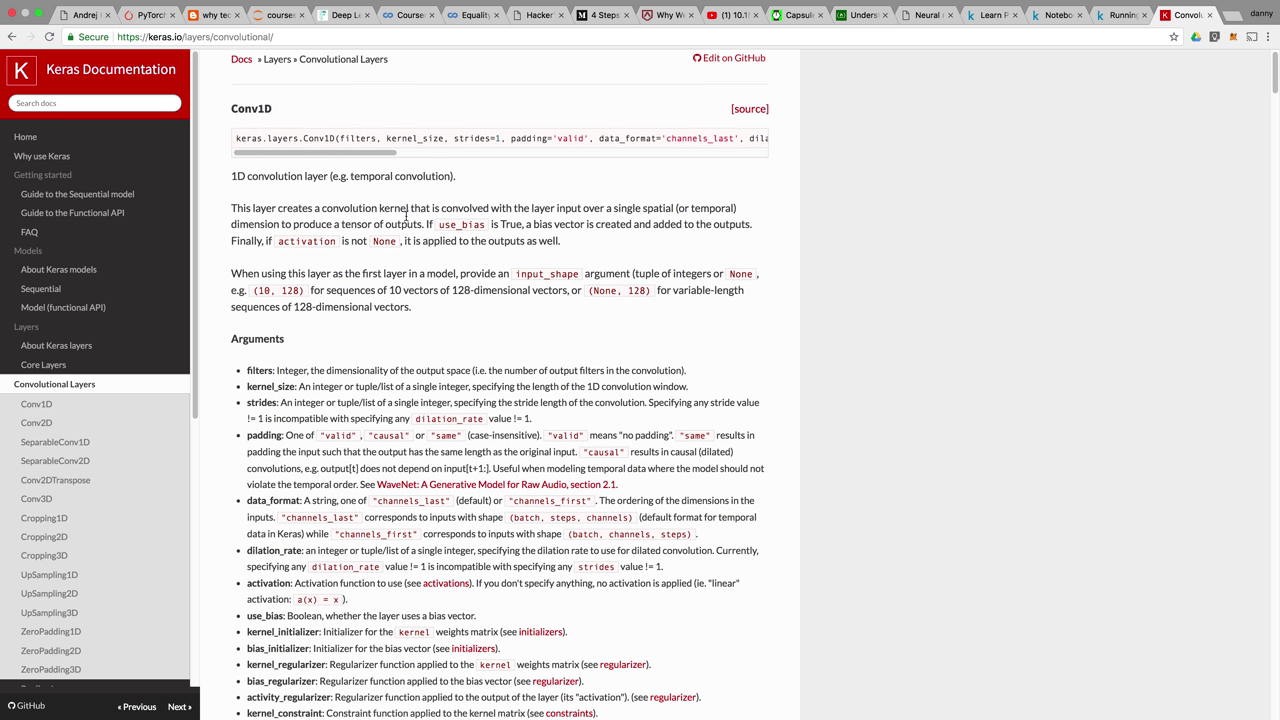
scroll(405, 216, down, 2)
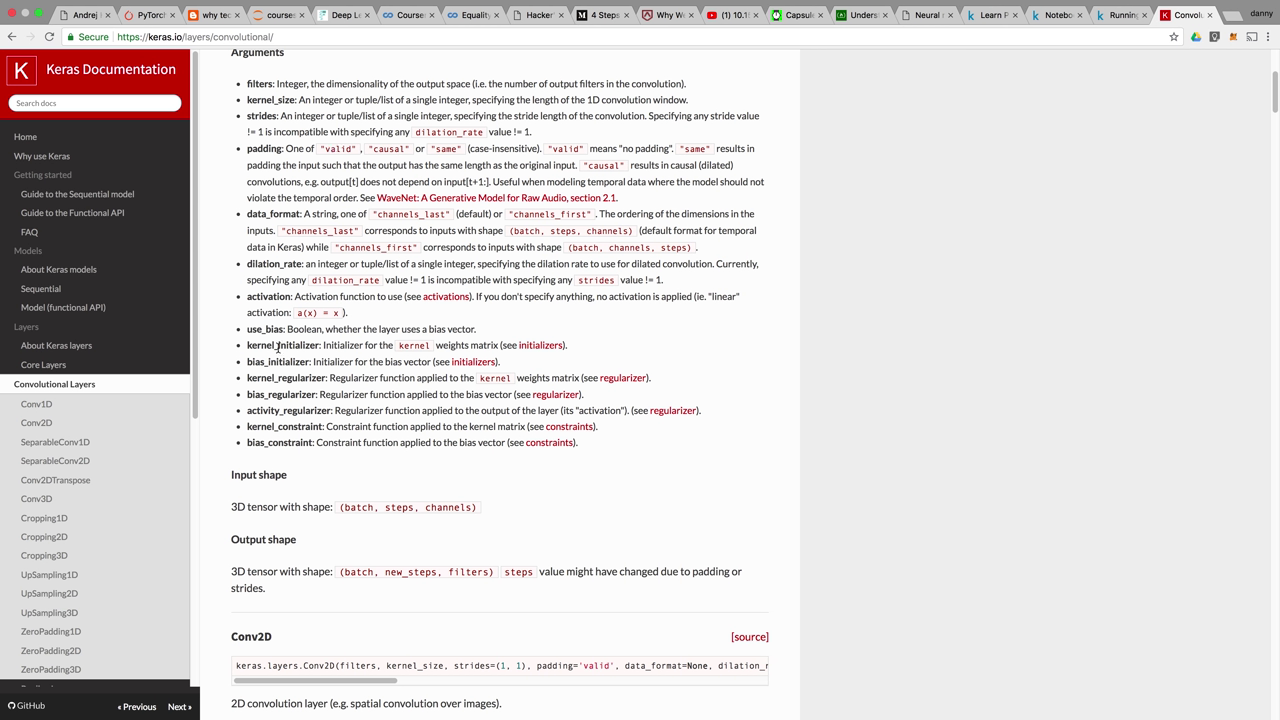
scroll(278, 364, down, 5)
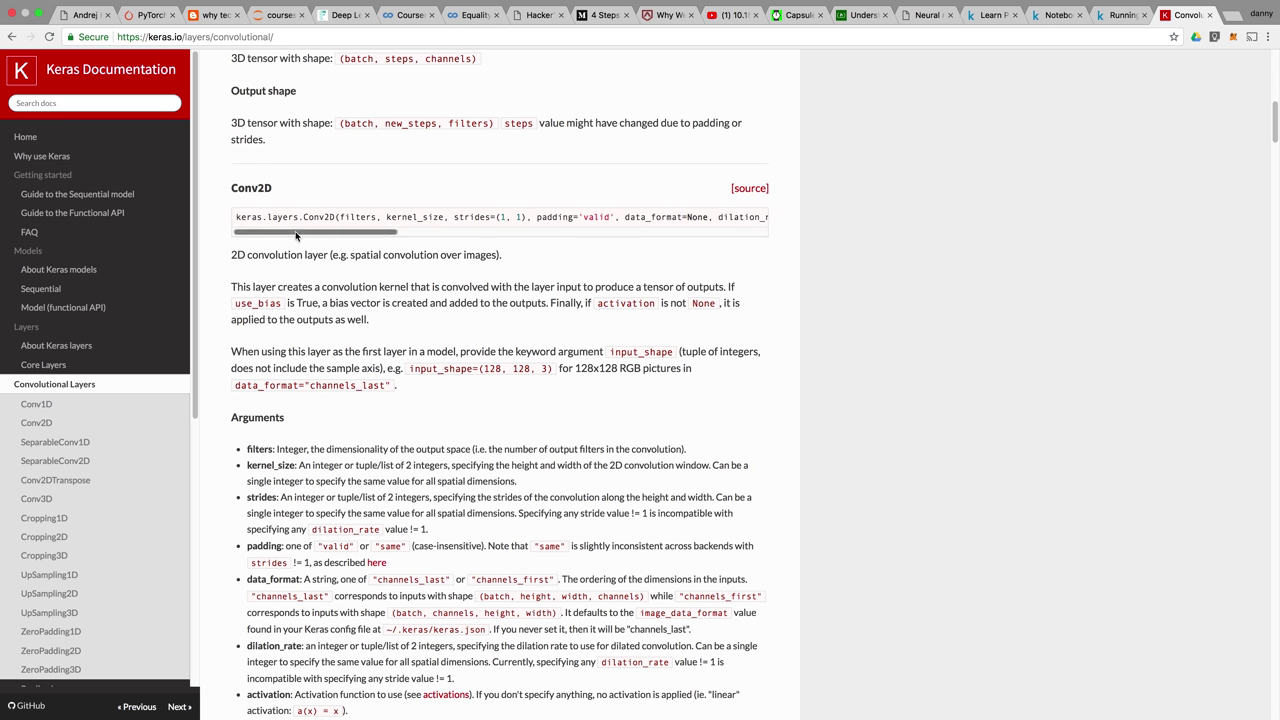
scroll(313, 385, down, 3)
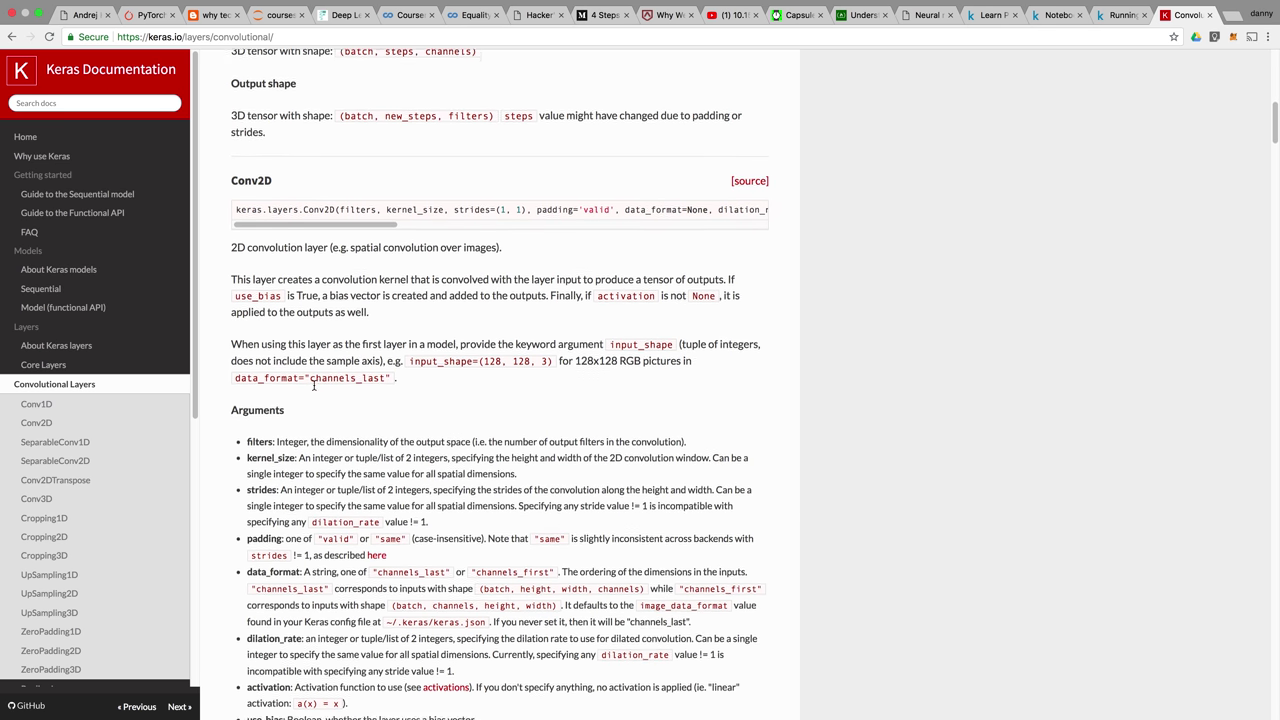
scroll(303, 453, down, 5)
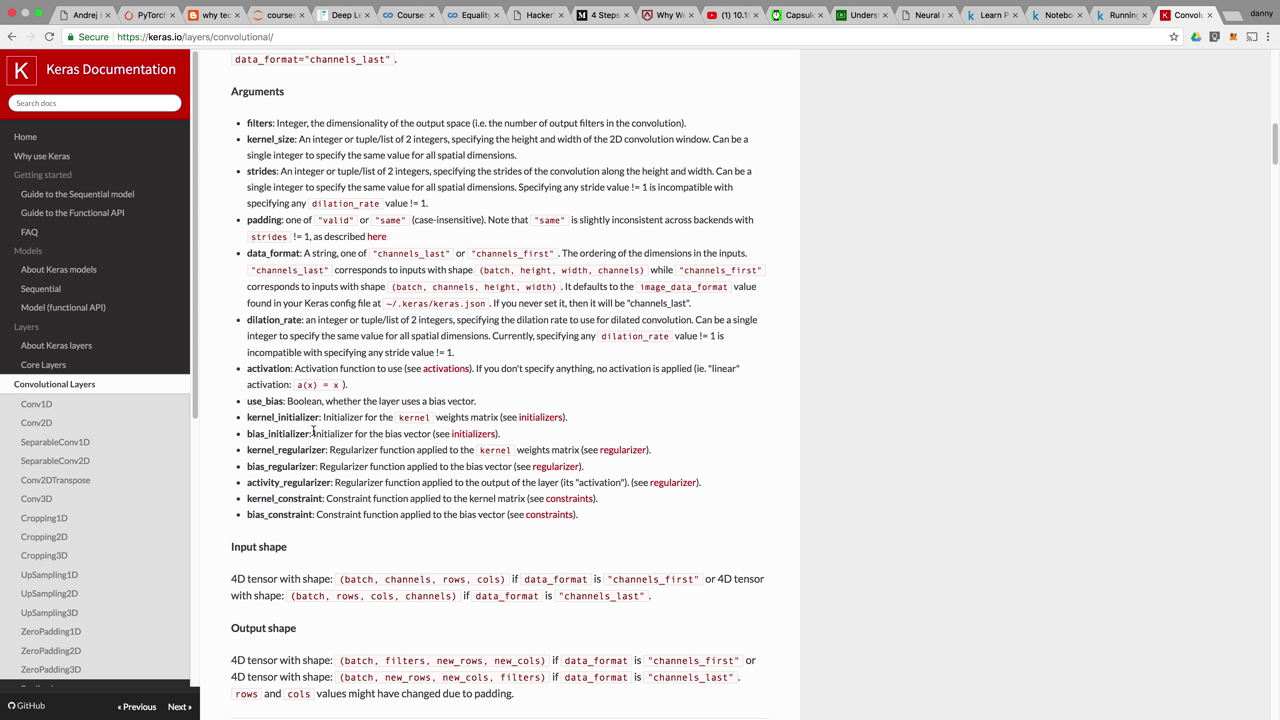
click(1112, 18)
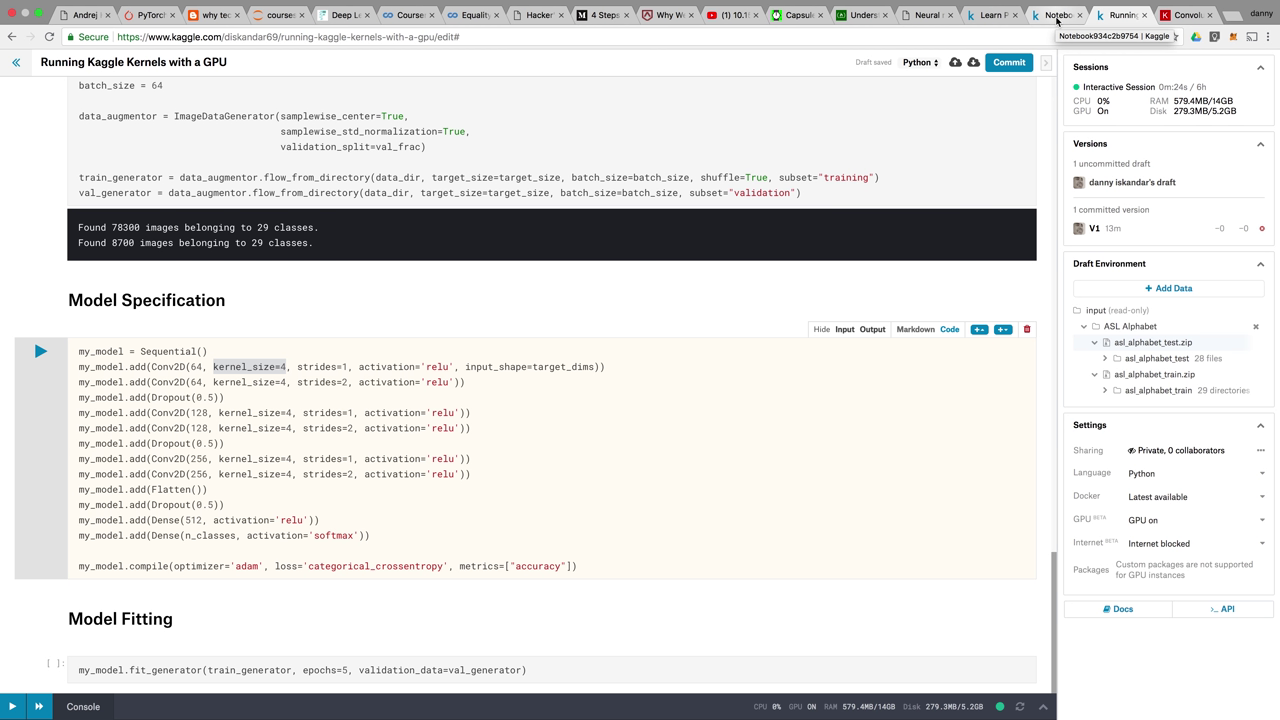
click(1185, 15)
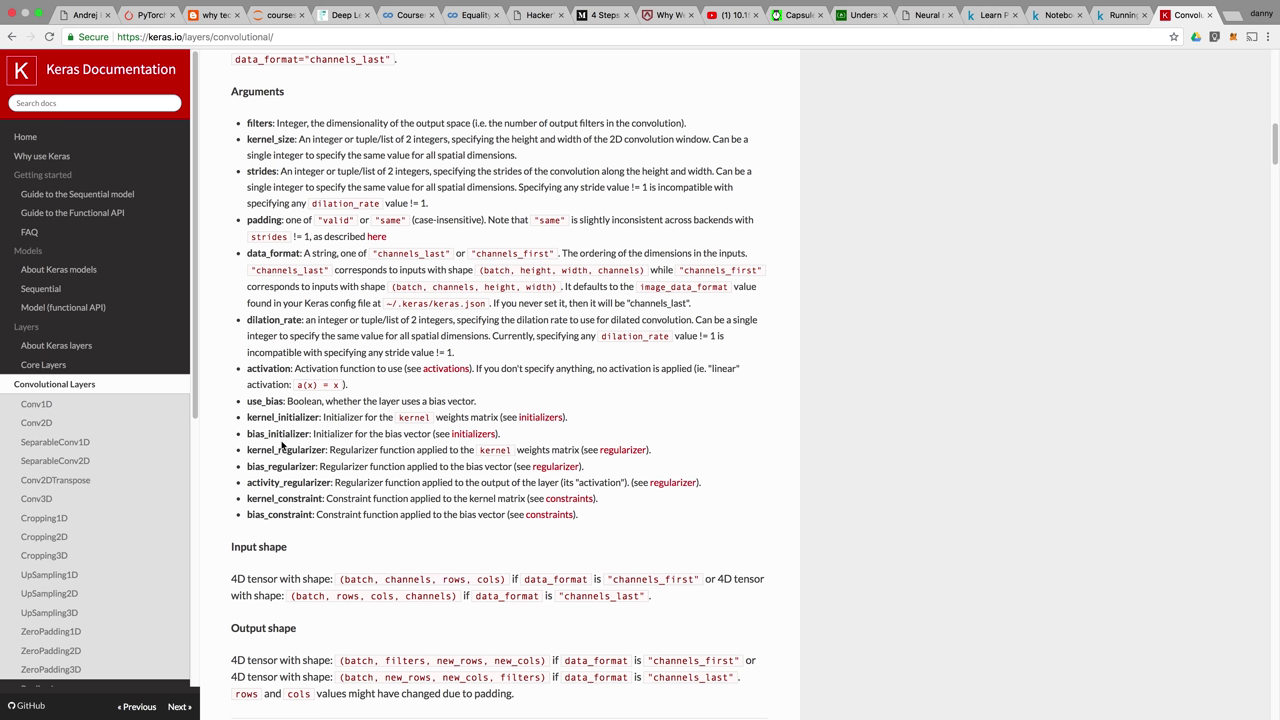
Read the Keras documentation on convolutional layers, from the Conv2D arguments through SeparableConv1D, SeparableConv2D and Conv2DTranspose.
scroll(346, 522, down, 5)
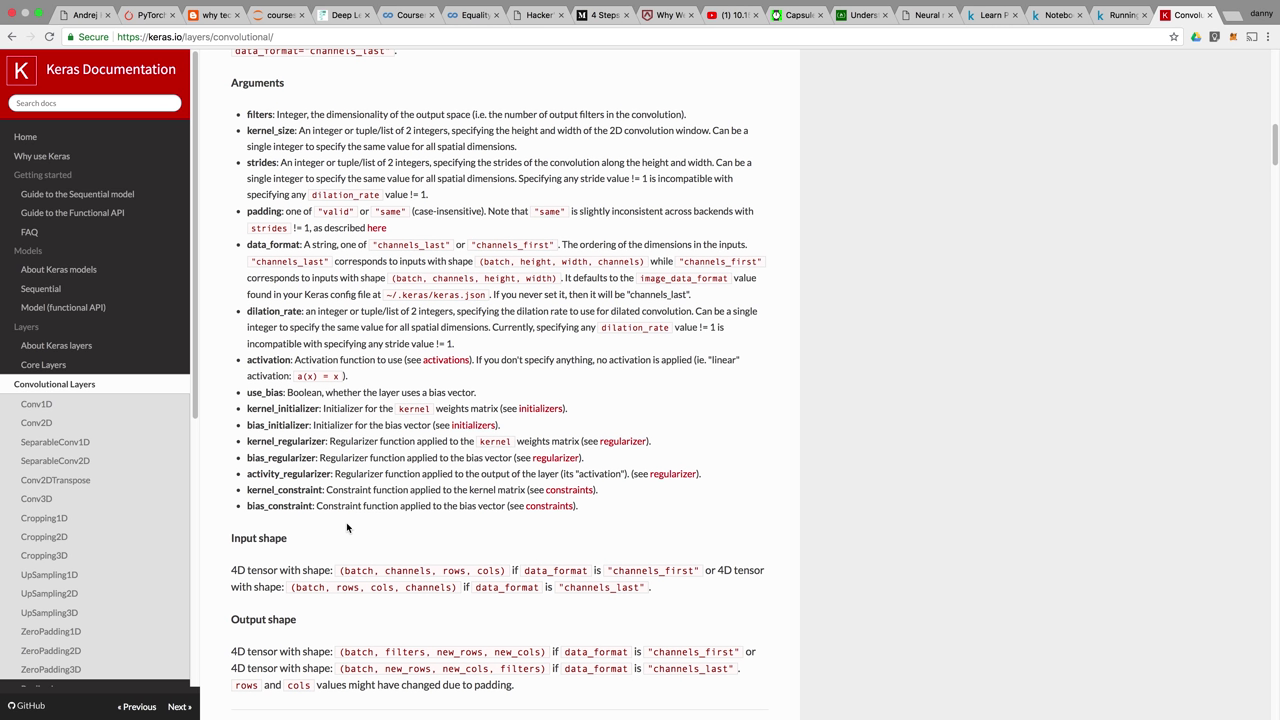
scroll(349, 521, down, 2)
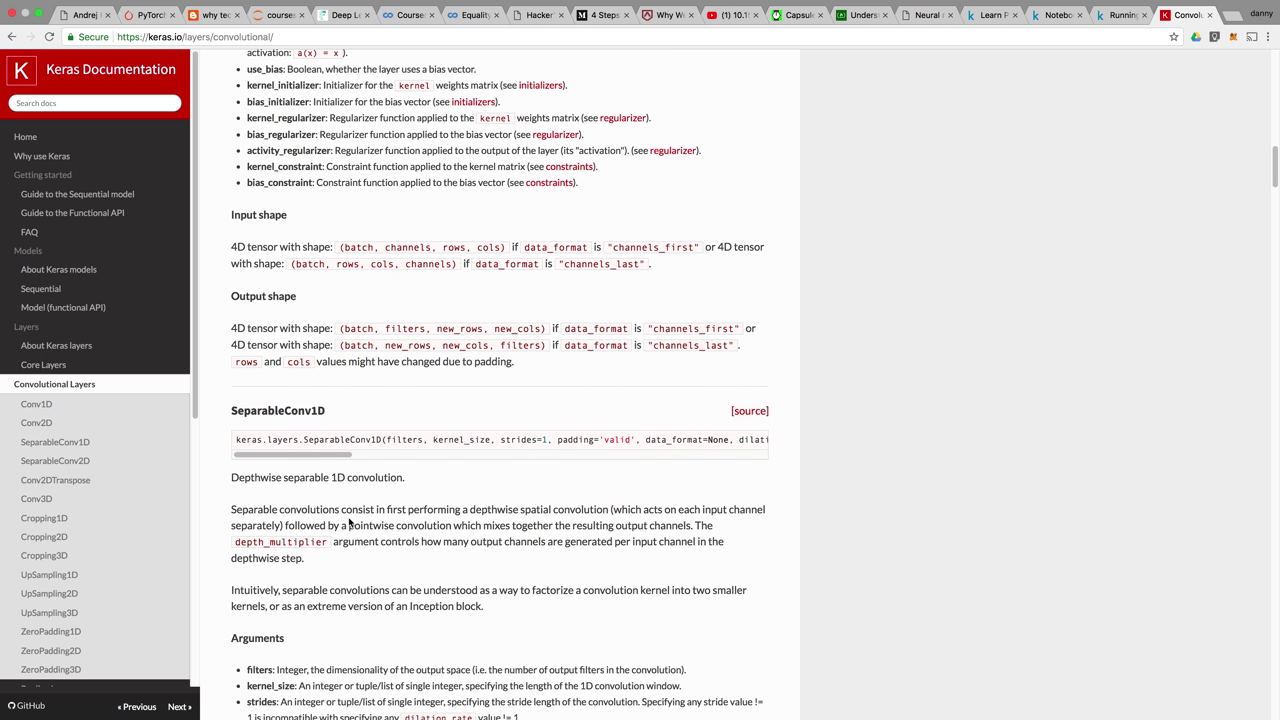
scroll(349, 521, down, 4)
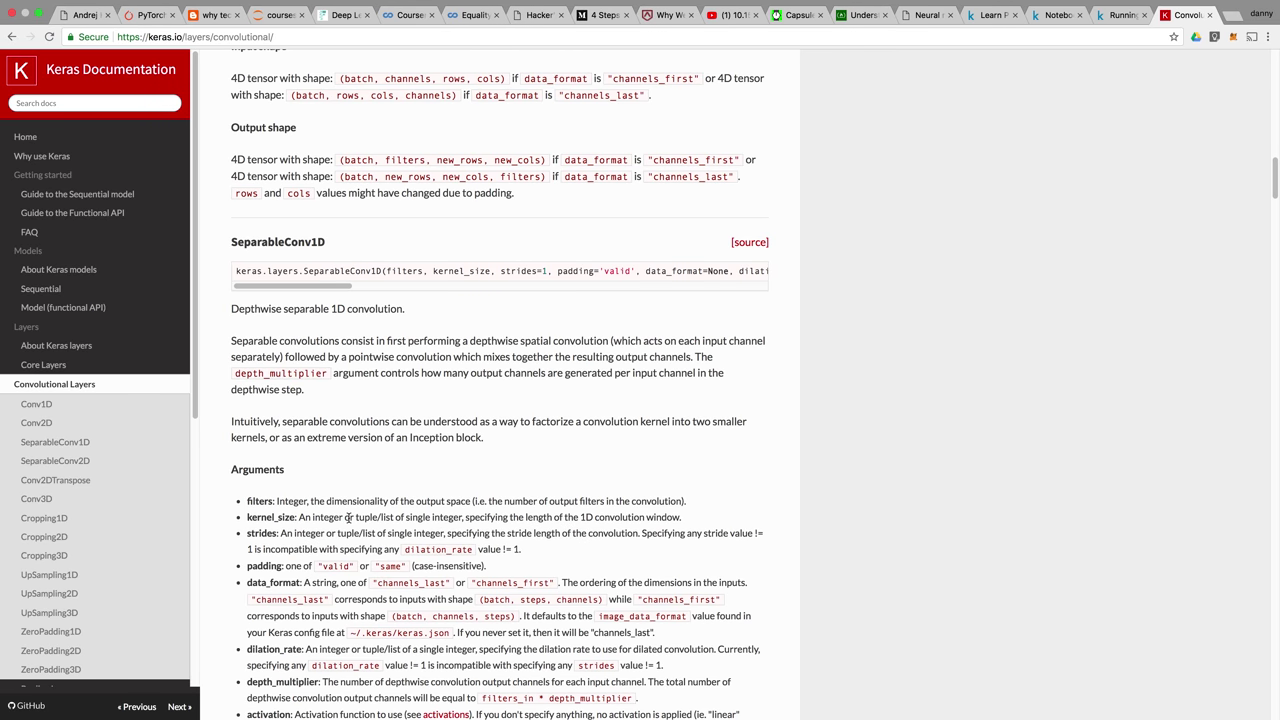
scroll(349, 517, down, 15)
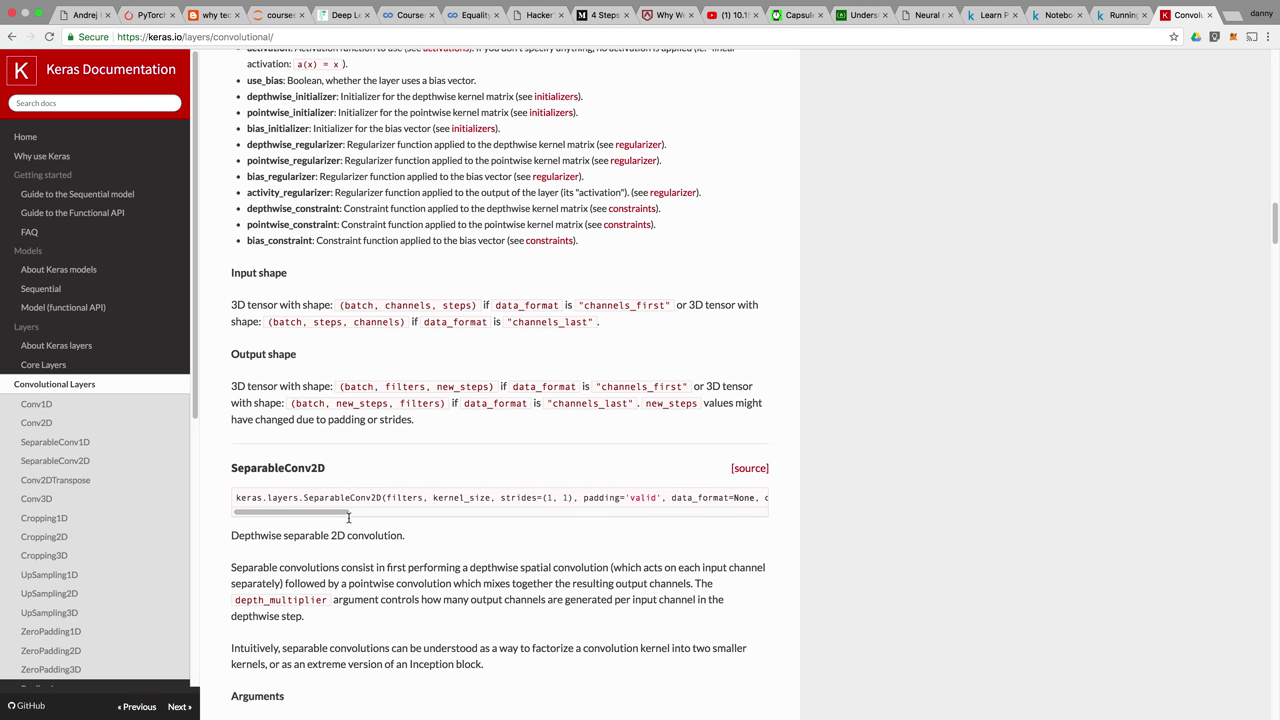
scroll(349, 517, down, 5)
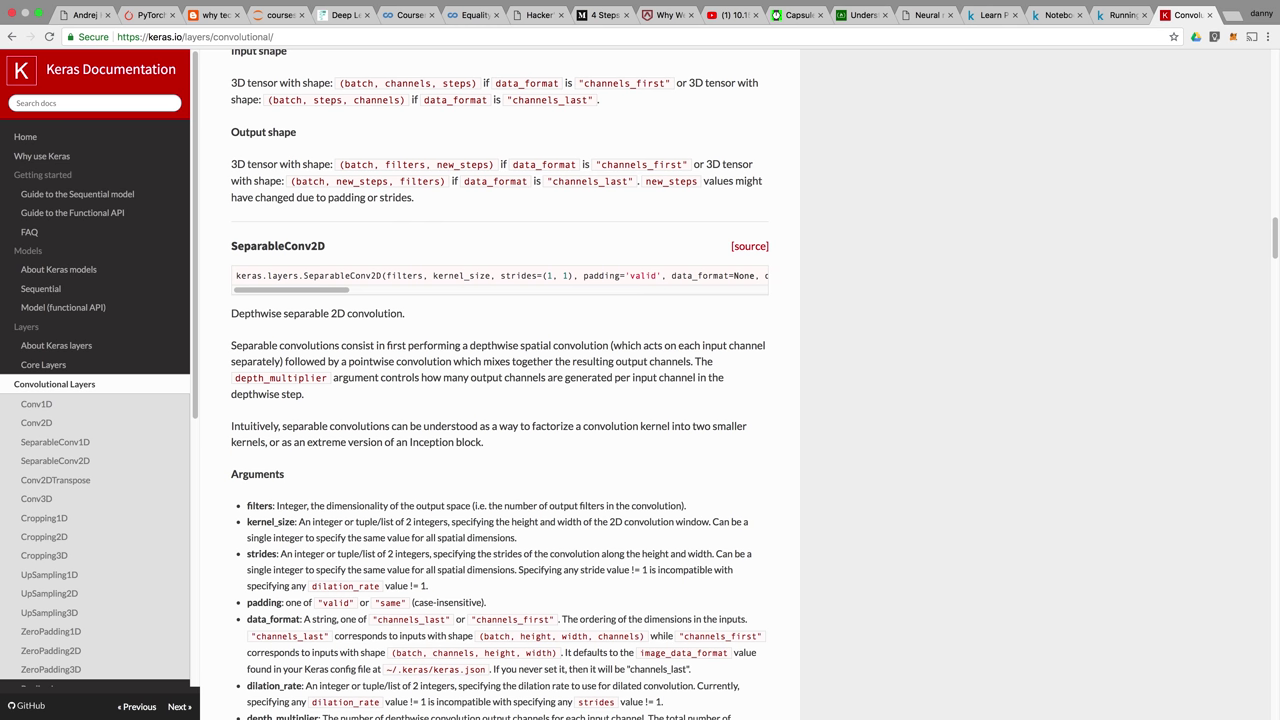
drag(1273, 247, 1273, 297)
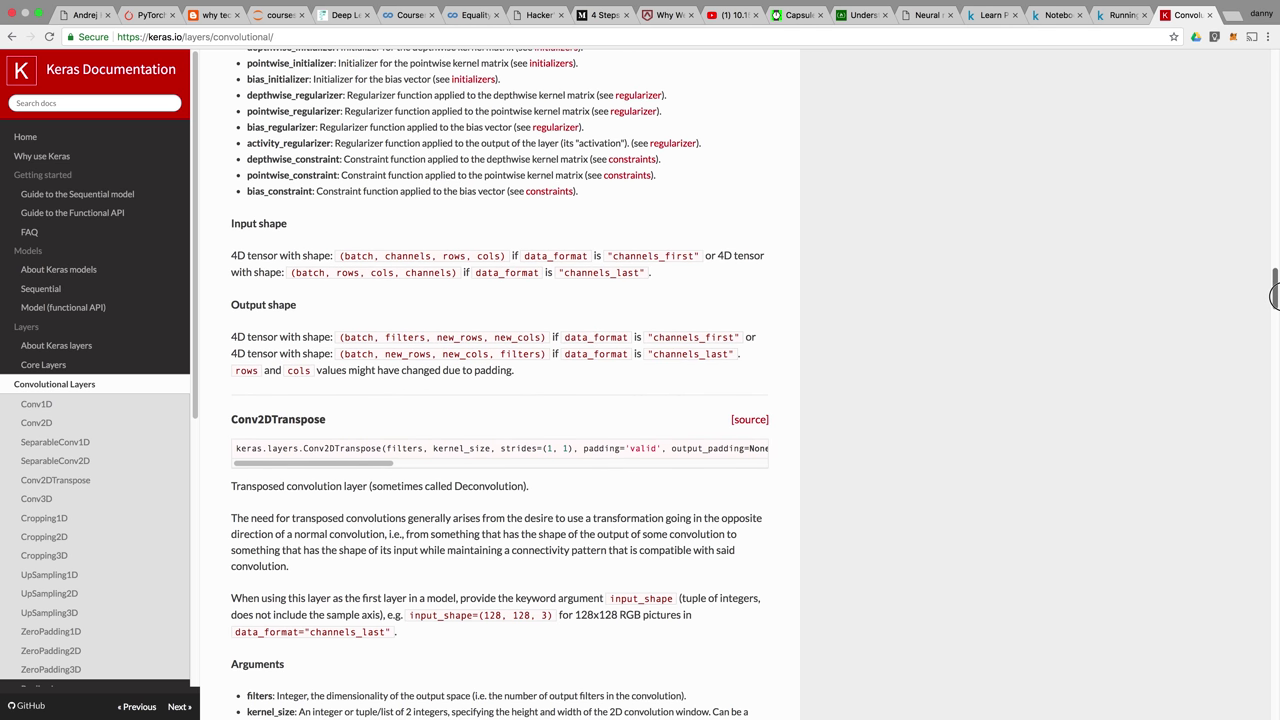
drag(1274, 297, 1274, 272)
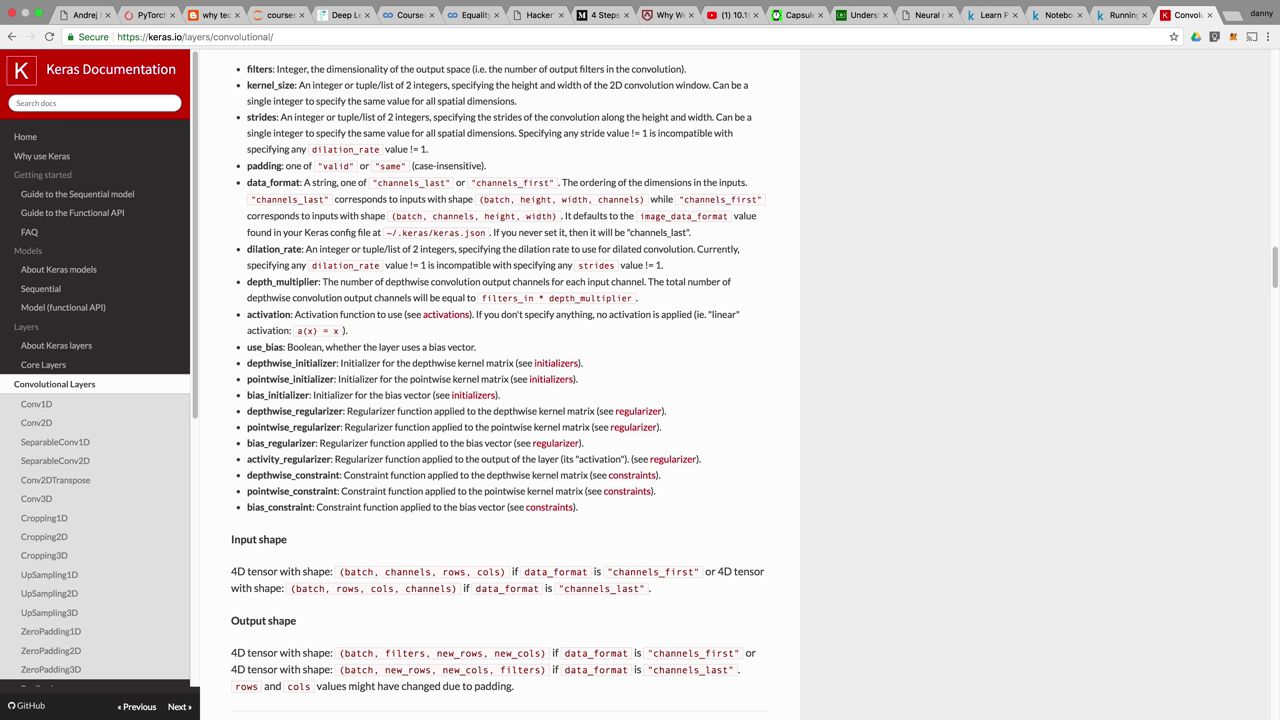
drag(1275, 272, 1272, 173)
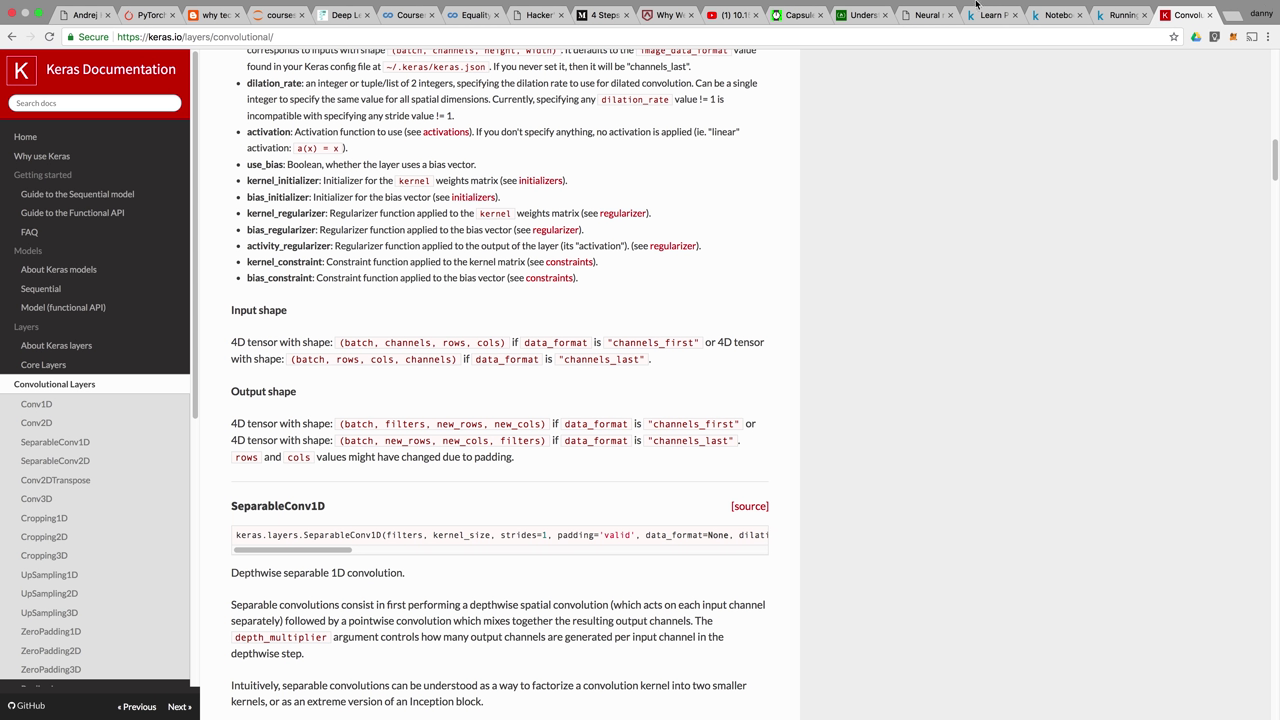
Go to the Running Kaggle Kernels with a GPU notebook and examine kernel_size in the first Conv2D layer of the Model Specification code.
click(1050, 22)
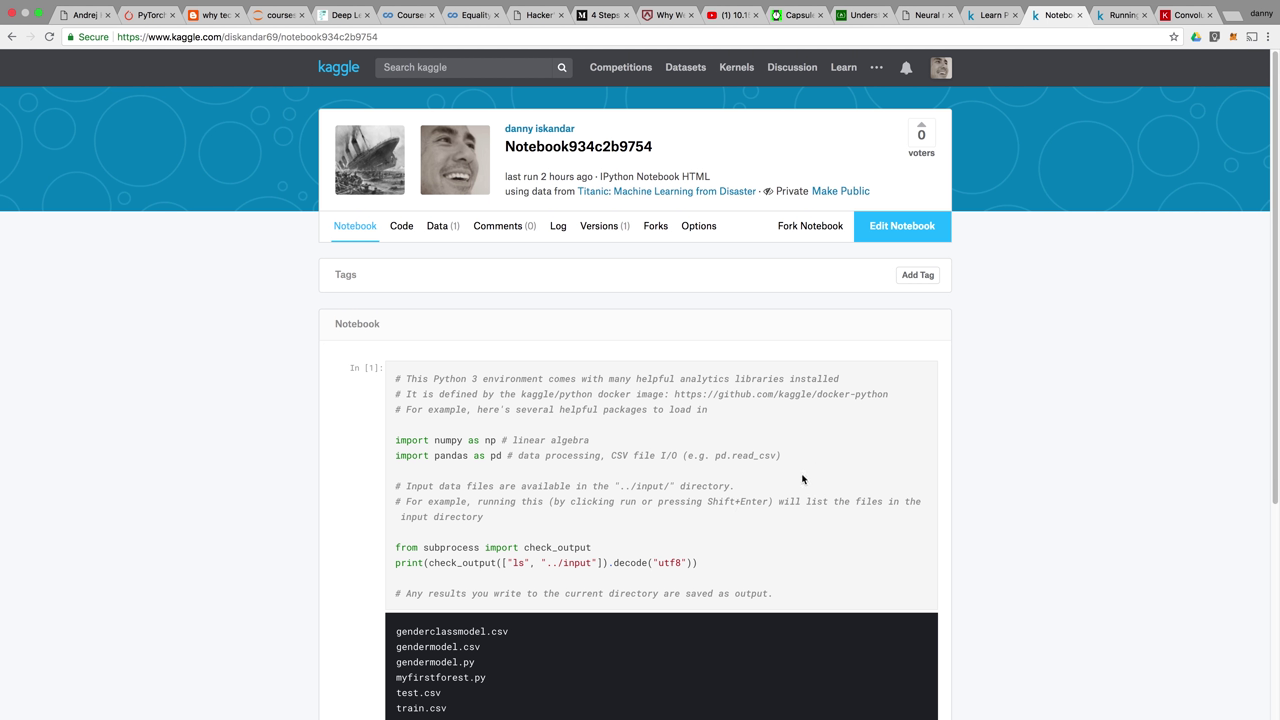
click(1119, 18)
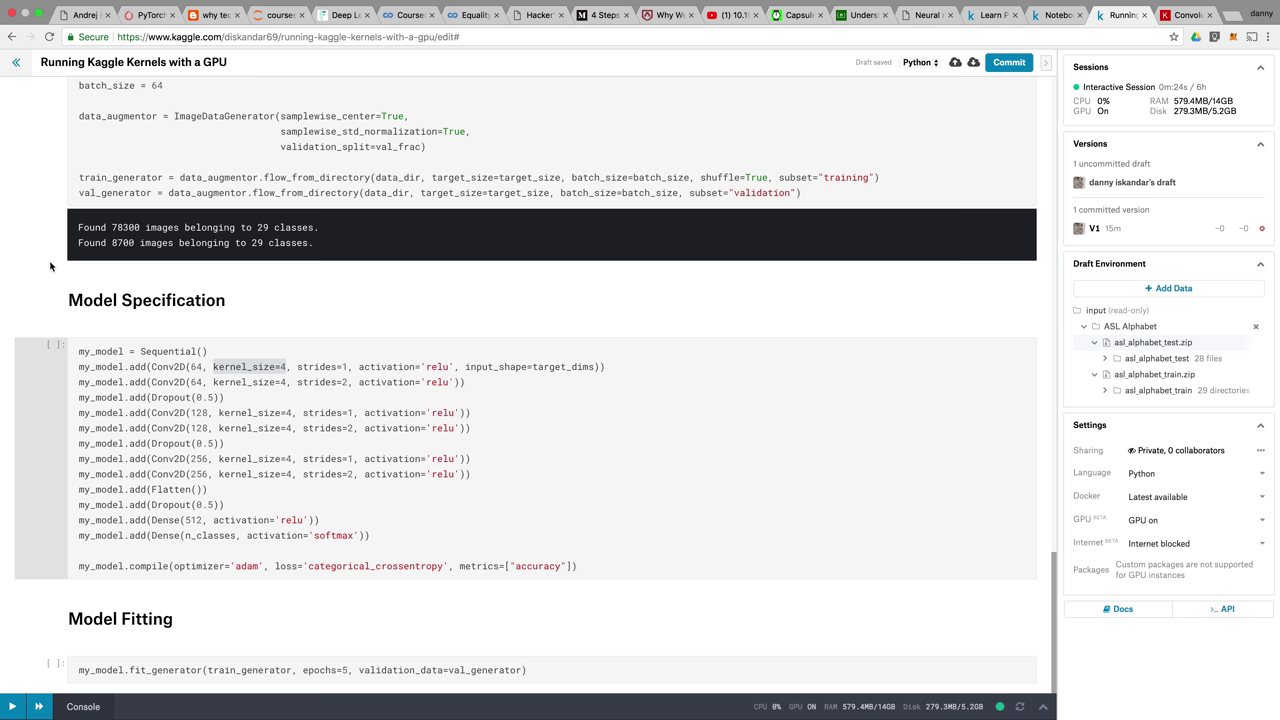
scroll(38, 234, up, 2)
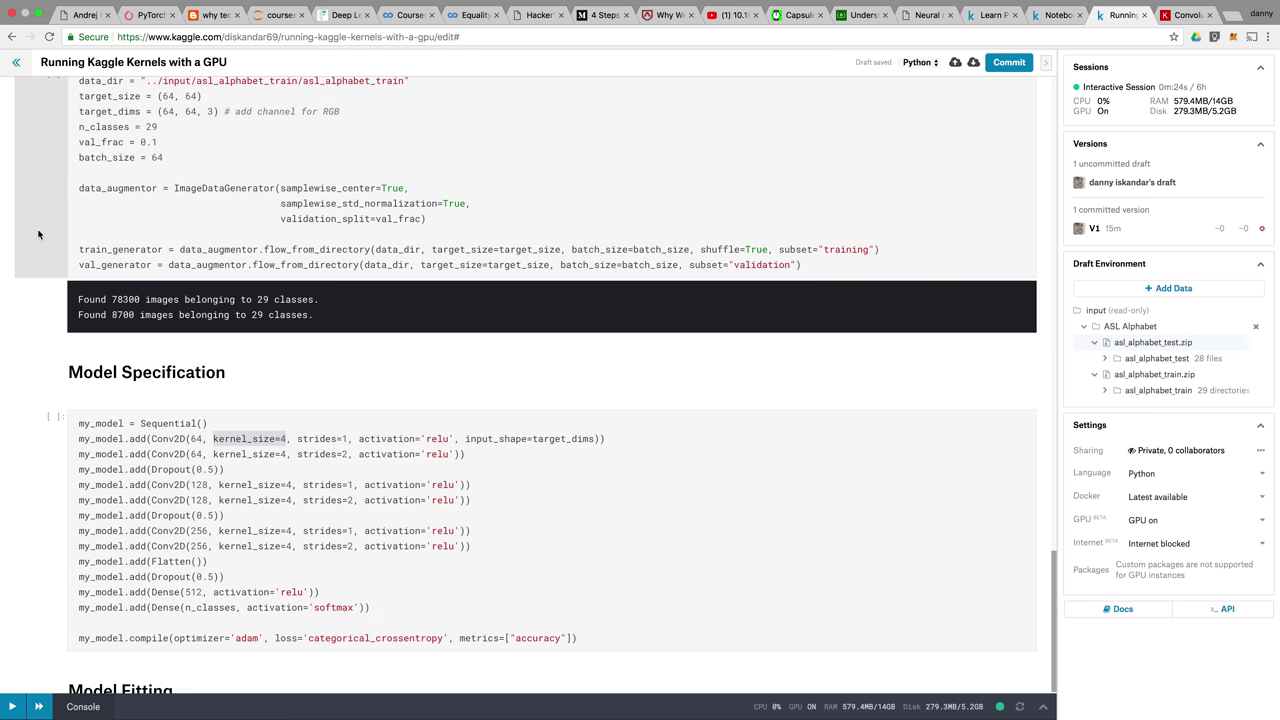
click(285, 441)
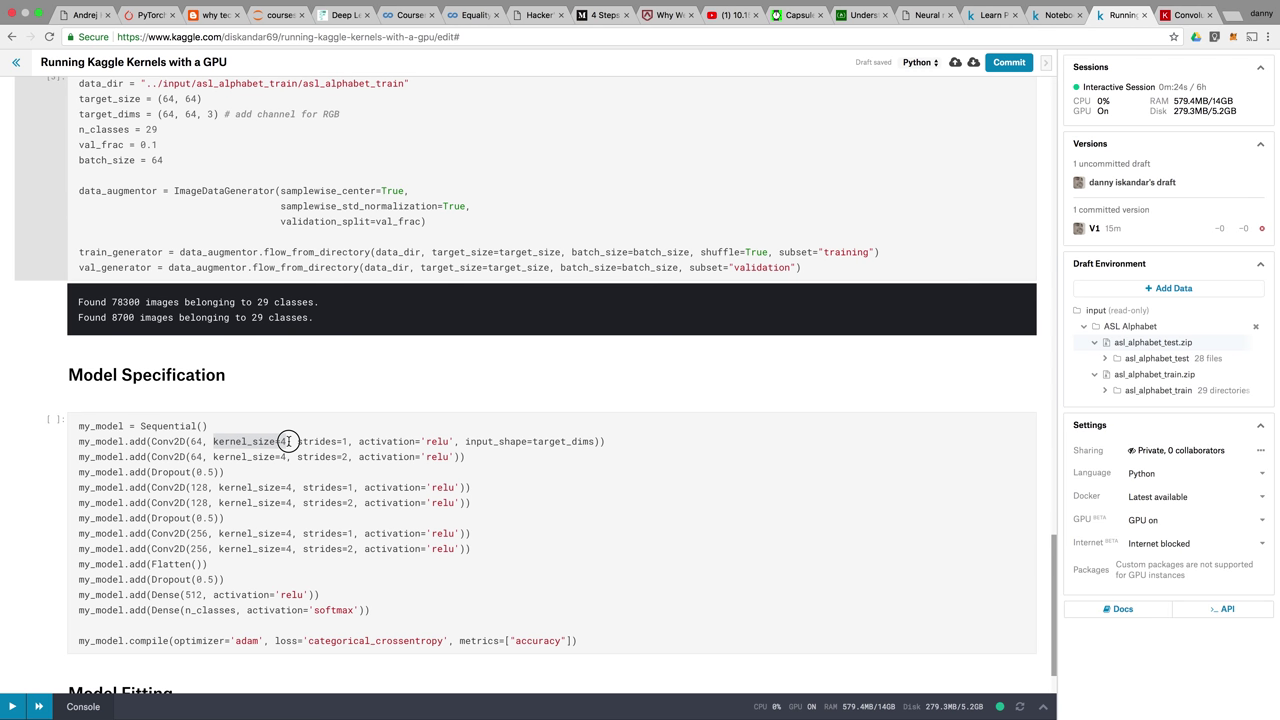
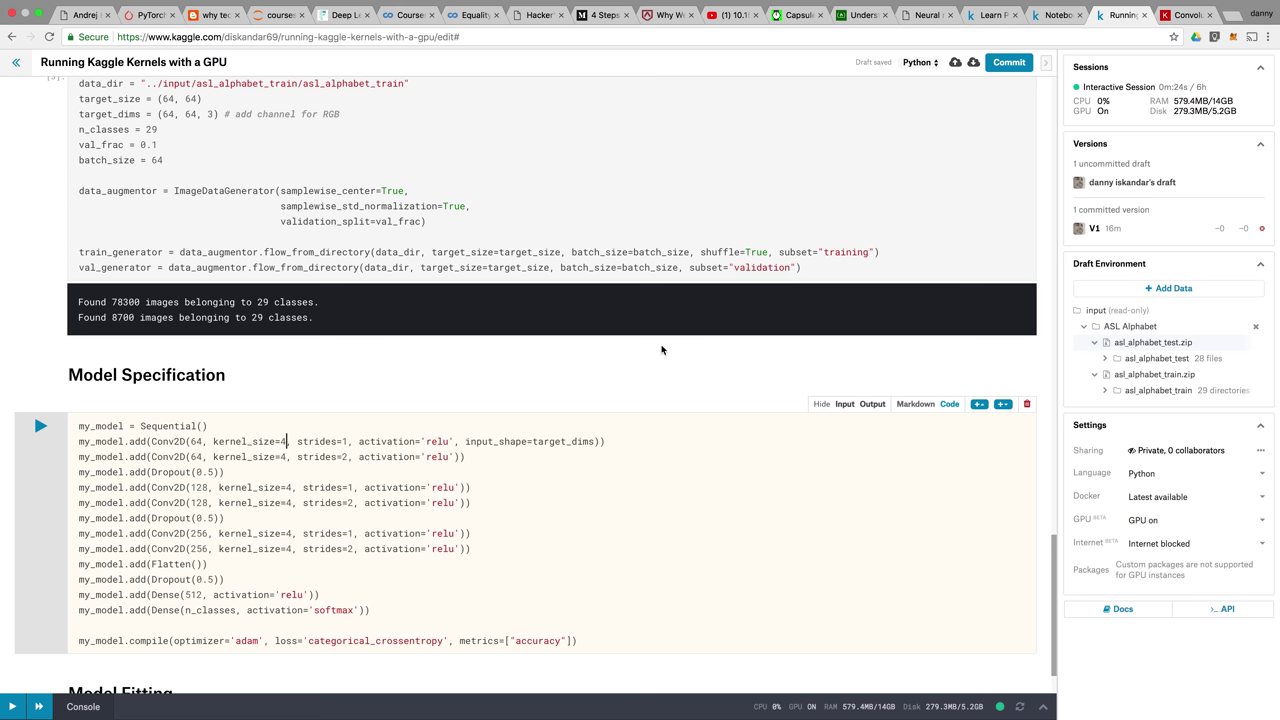
click(46, 343)
scroll(46, 341, down, 1)
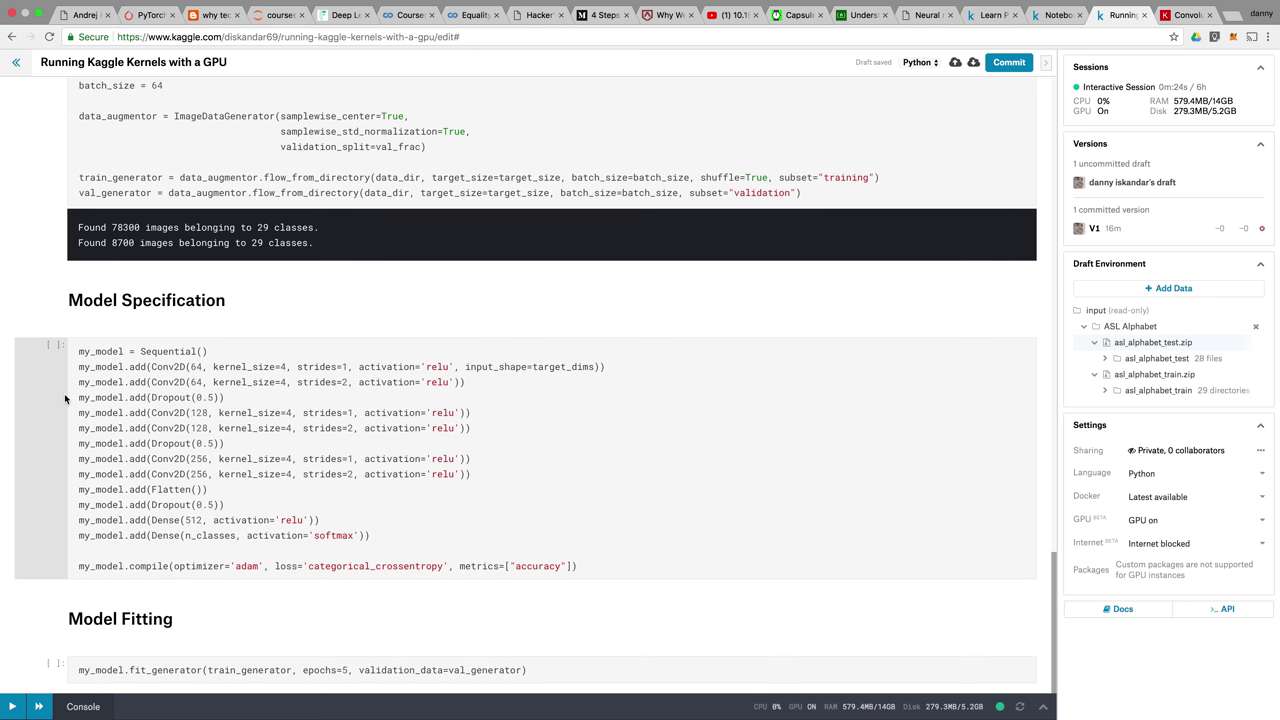
Highlight the input_shape=target_dims argument of the first Conv2D layer and review the remaining layers of the Model Specification code.
click(524, 428)
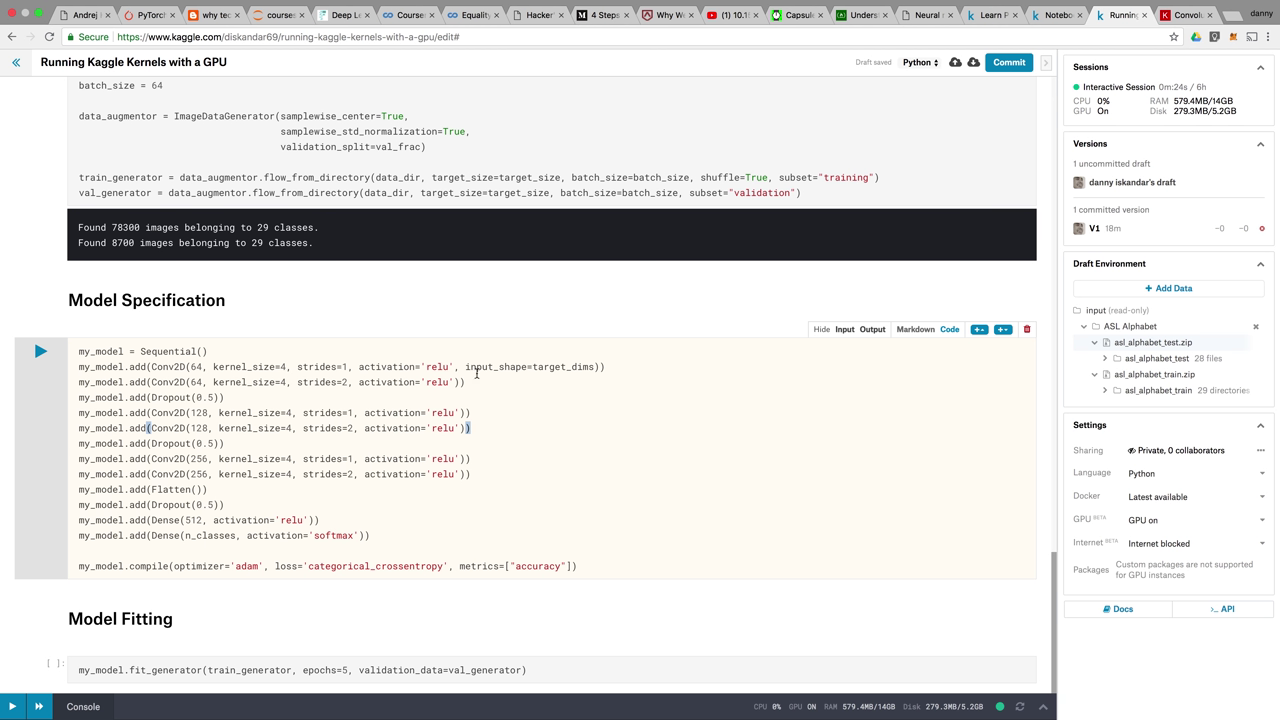
drag(465, 366, 578, 364)
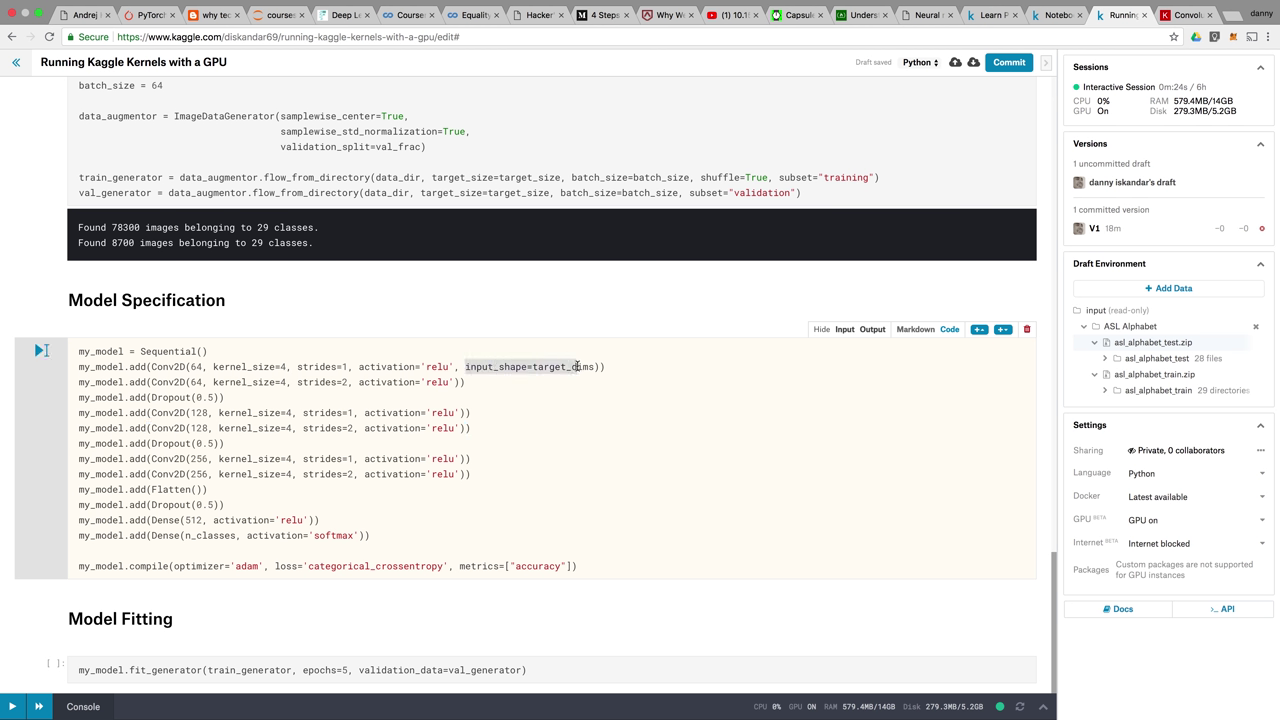
click(521, 391)
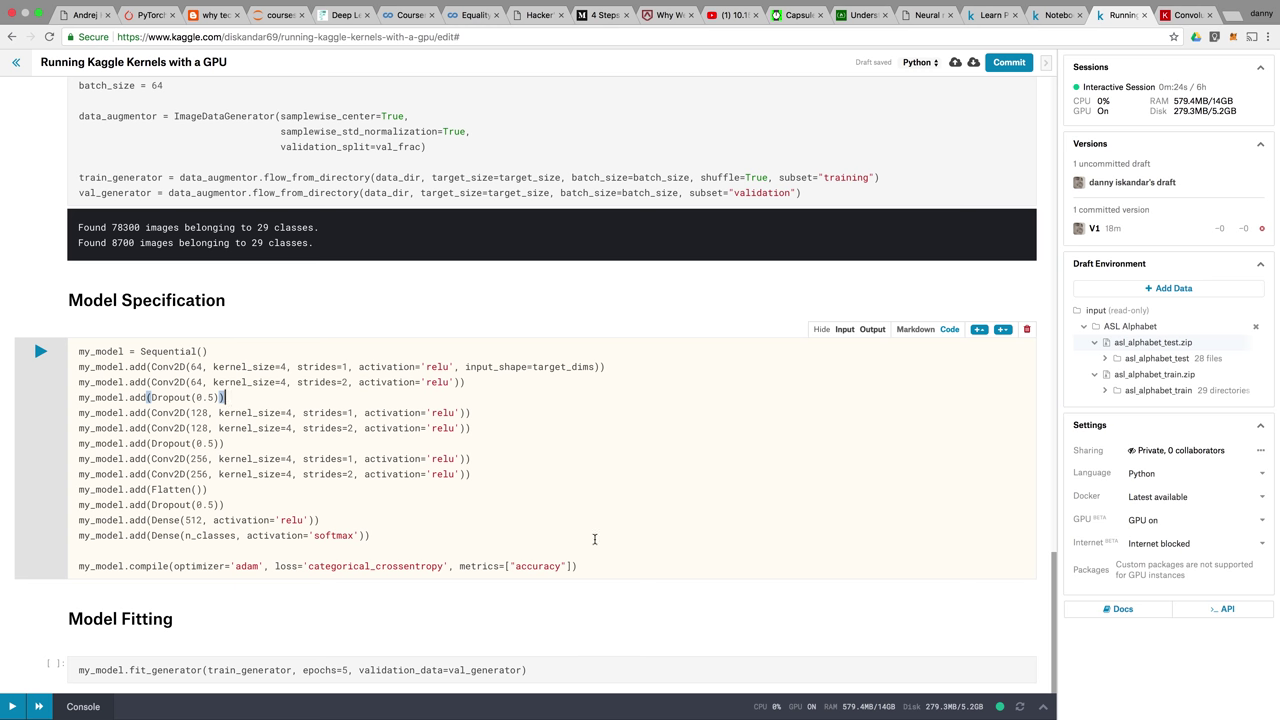
scroll(598, 616, up, 2)
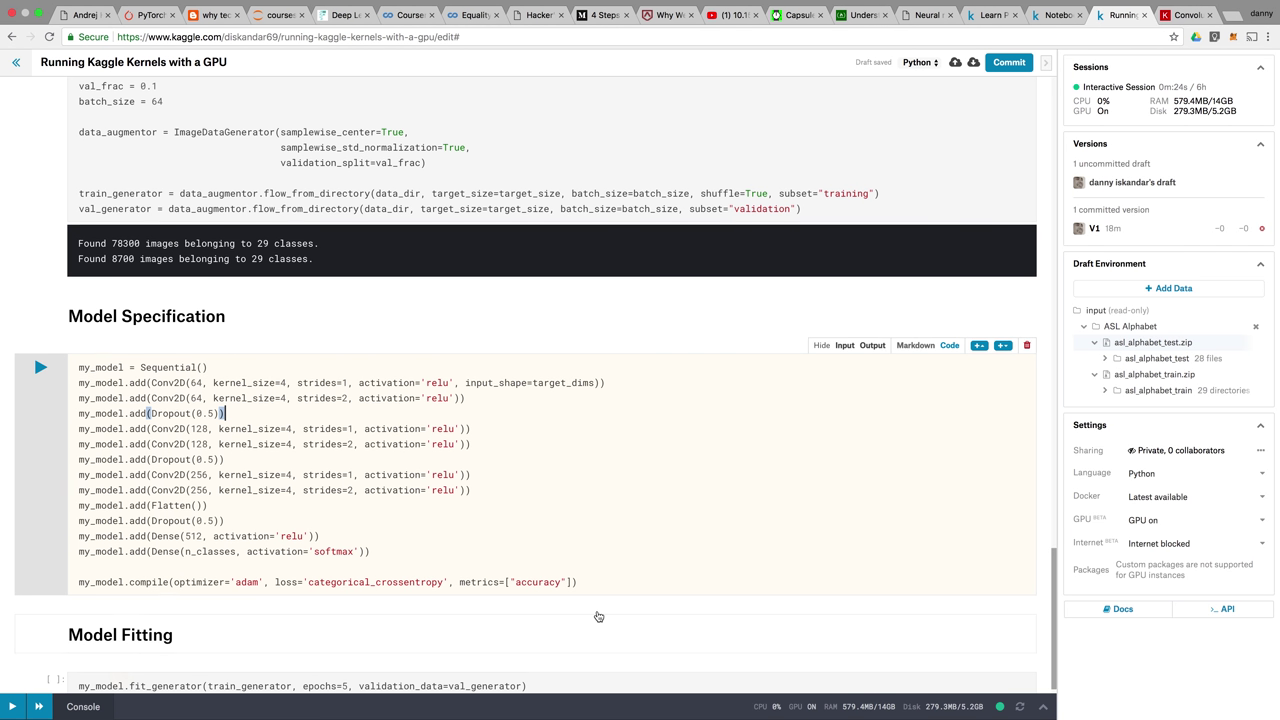
scroll(598, 616, down, 3)
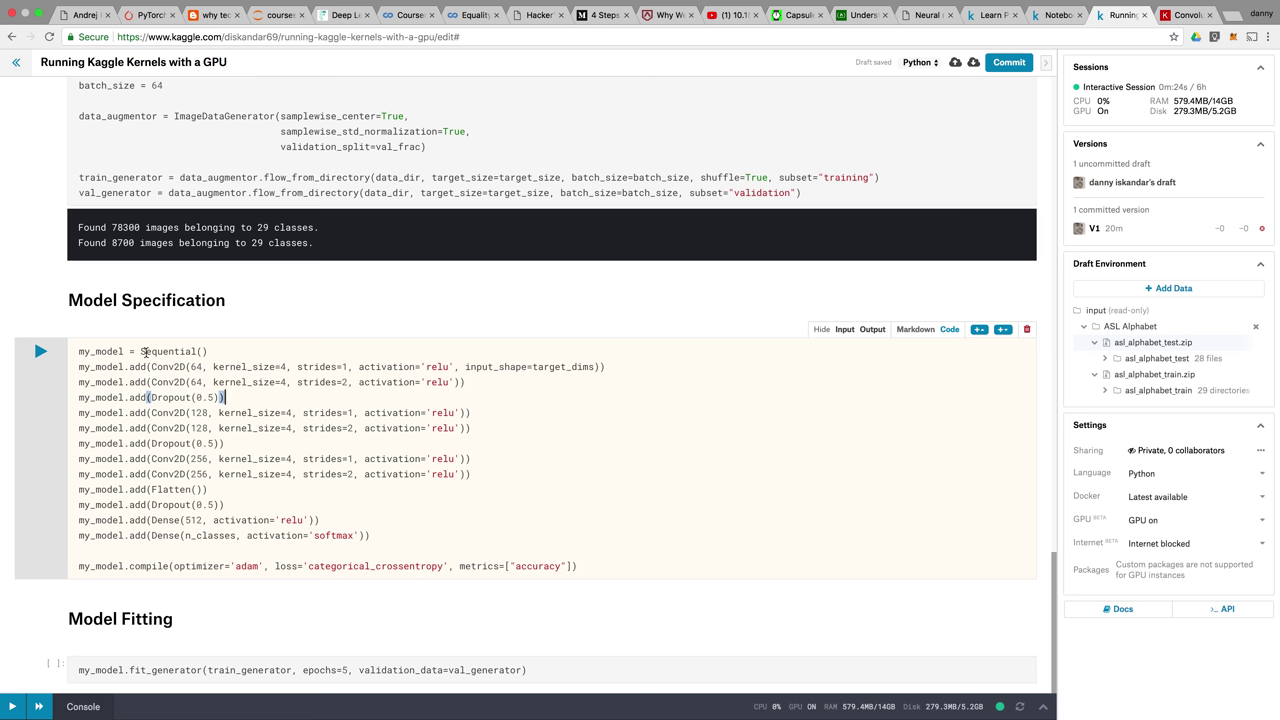
Search the web from the Keras documentation page for "con2d sequestial" and accept the corrected query "con2d sequential".
click(1195, 17)
click(1087, 38)
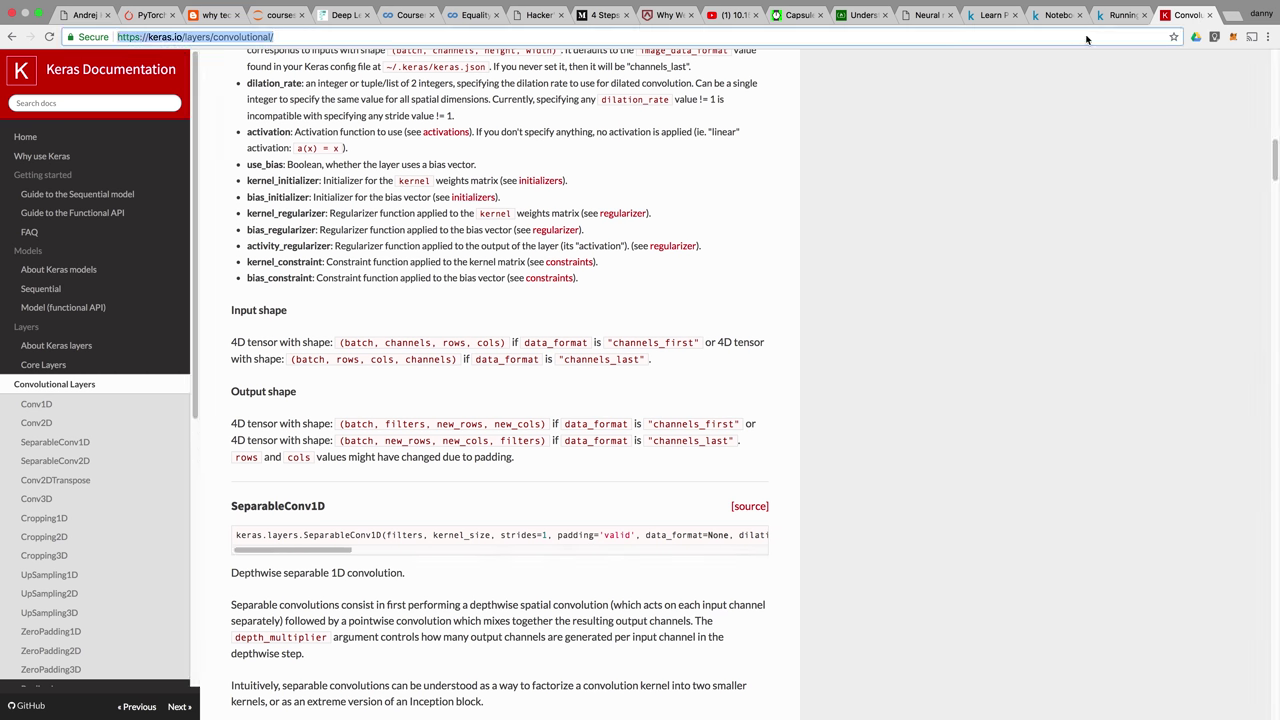
text(con2)
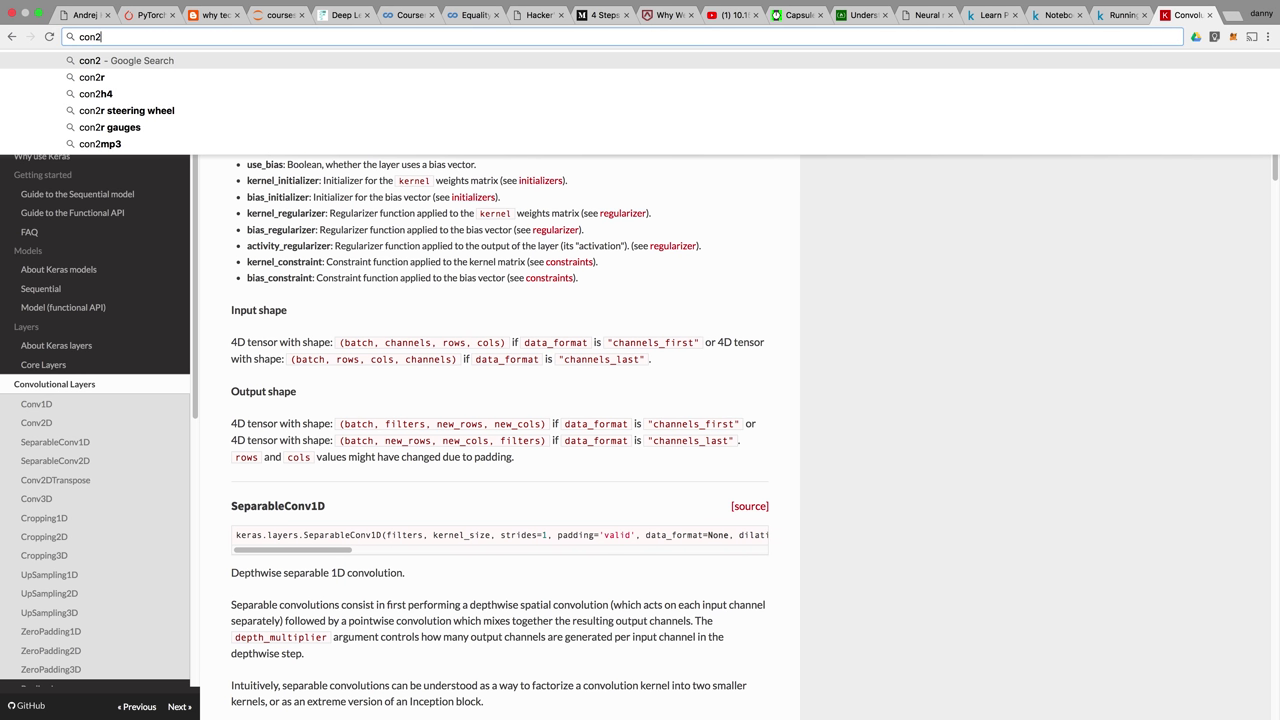
text(d )
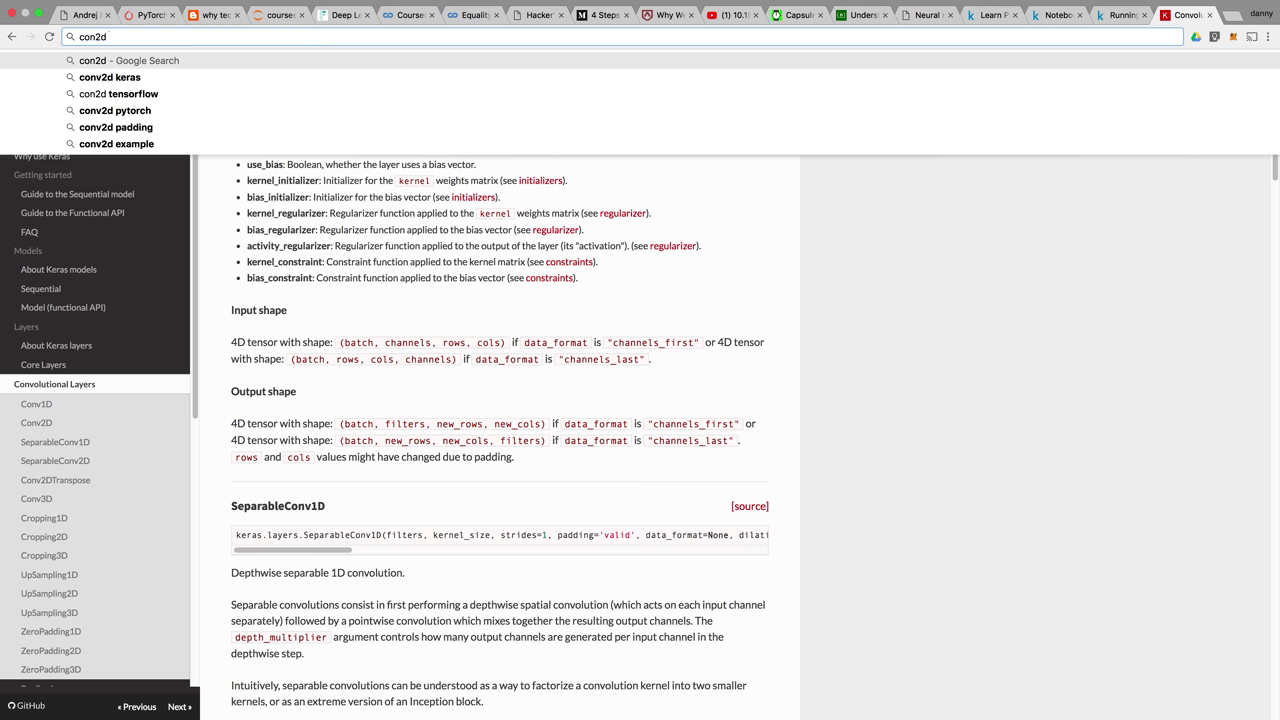
text(seq)
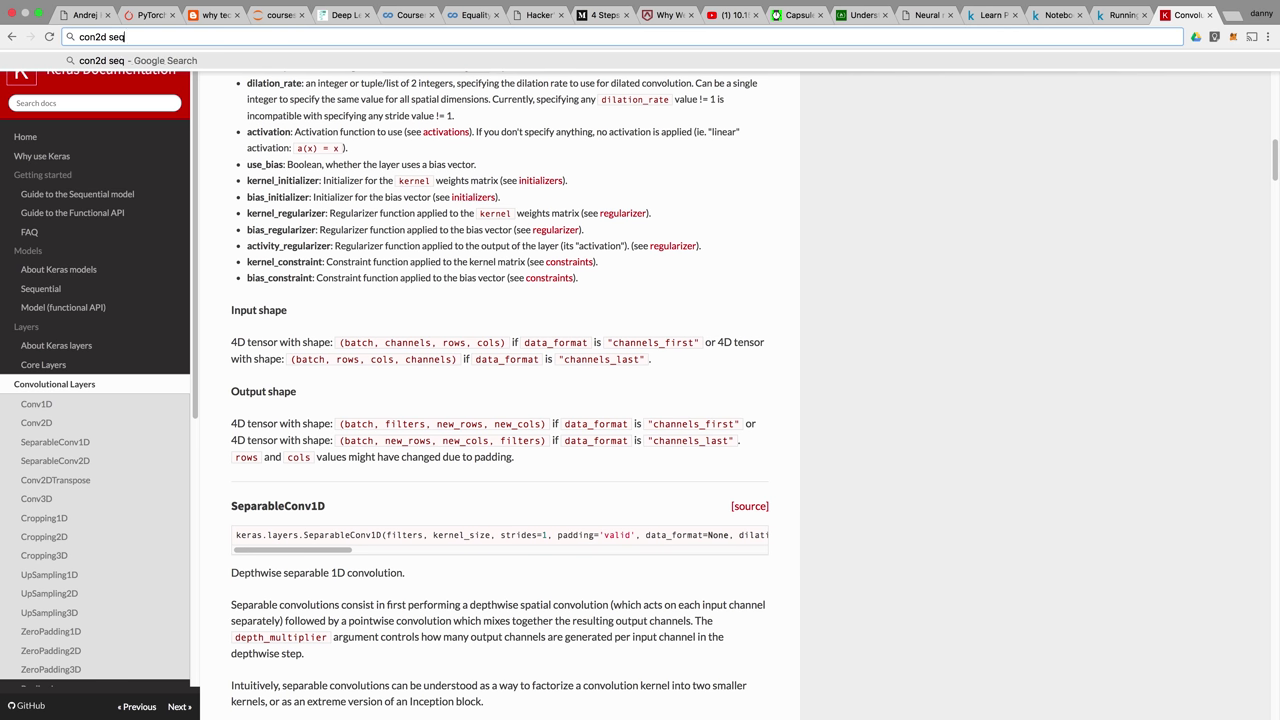
text(uestial)
key(Return)
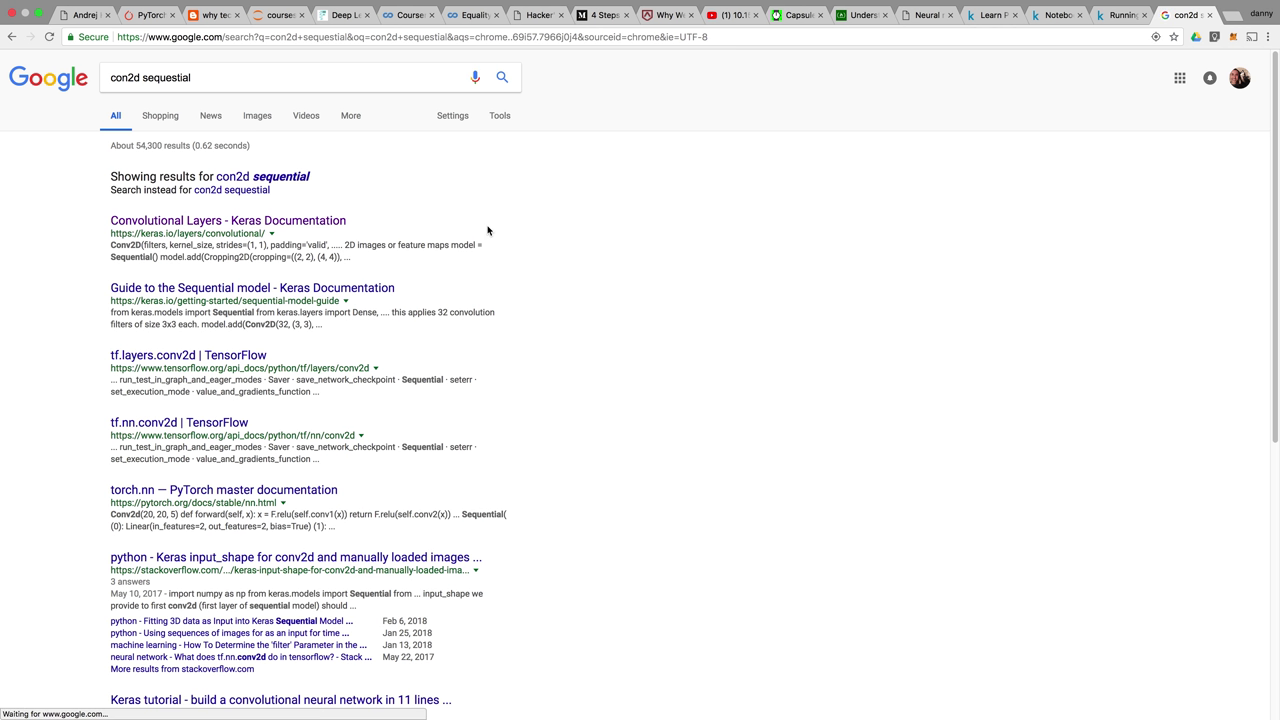
click(298, 181)
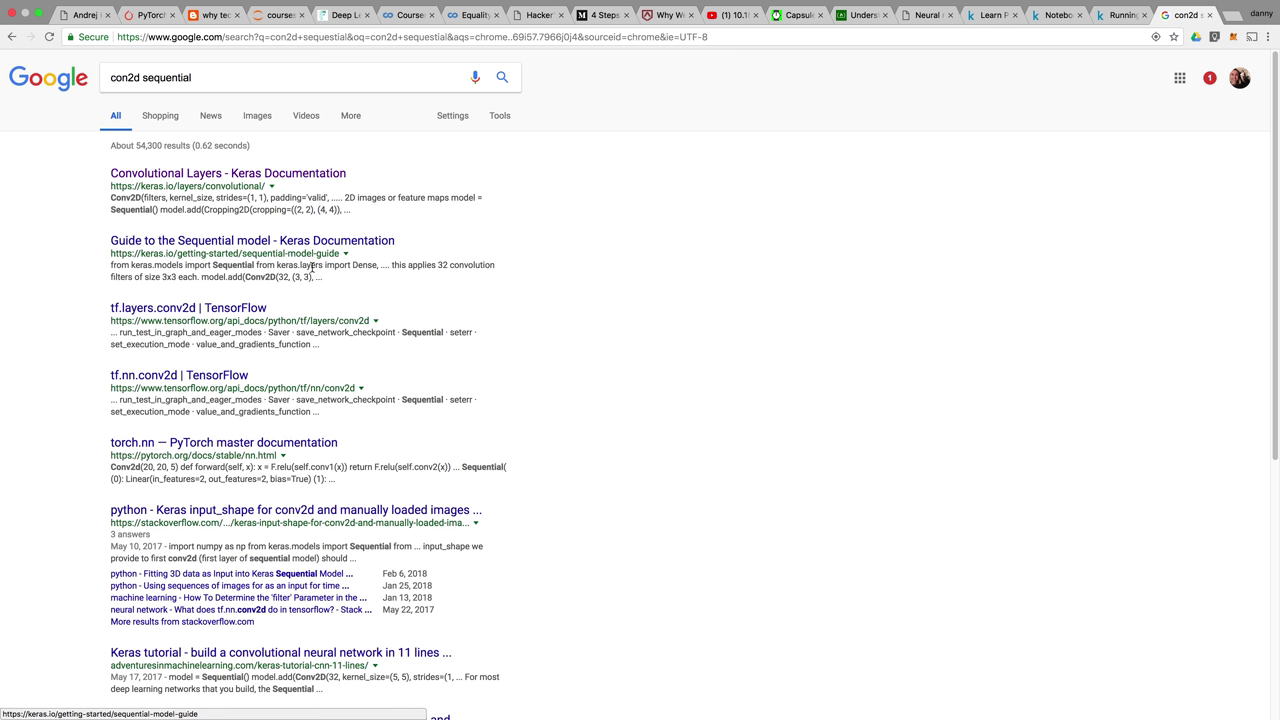
Open the Convolutional Layers - Keras Documentation result and read the Conv2D section's description, arguments, and input and output shapes.
click(297, 176)
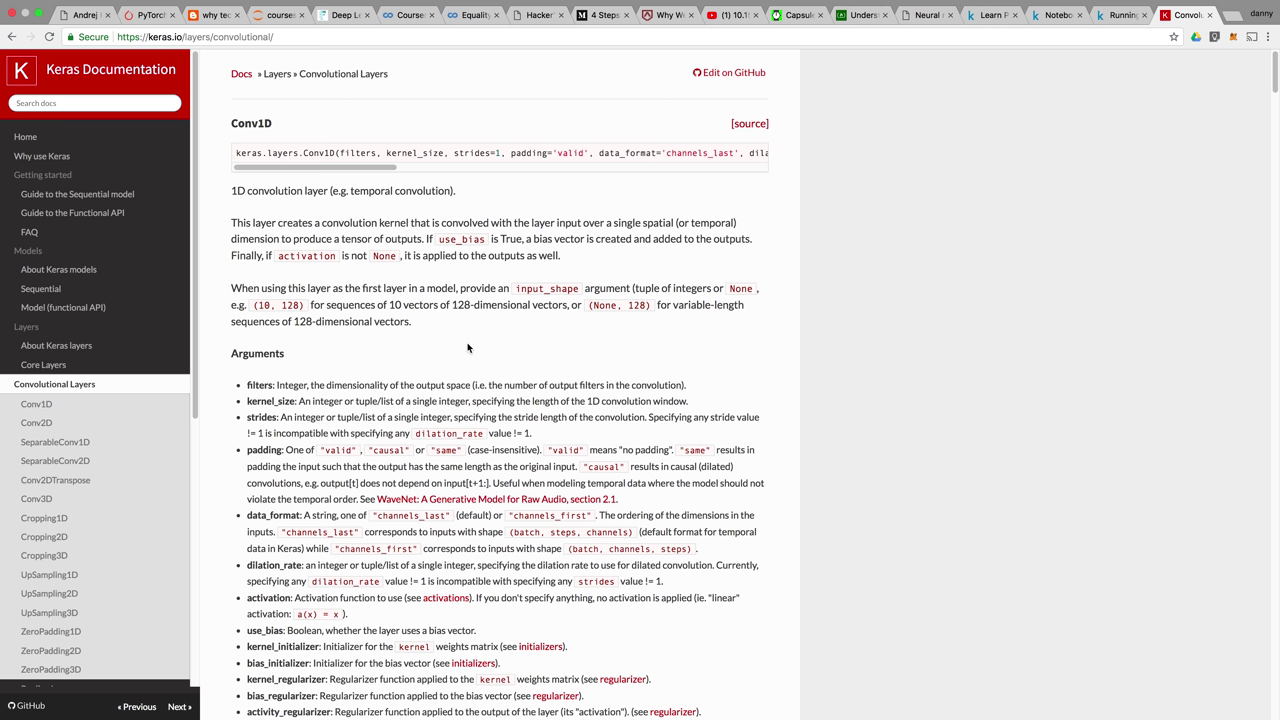
scroll(467, 347, down, 3)
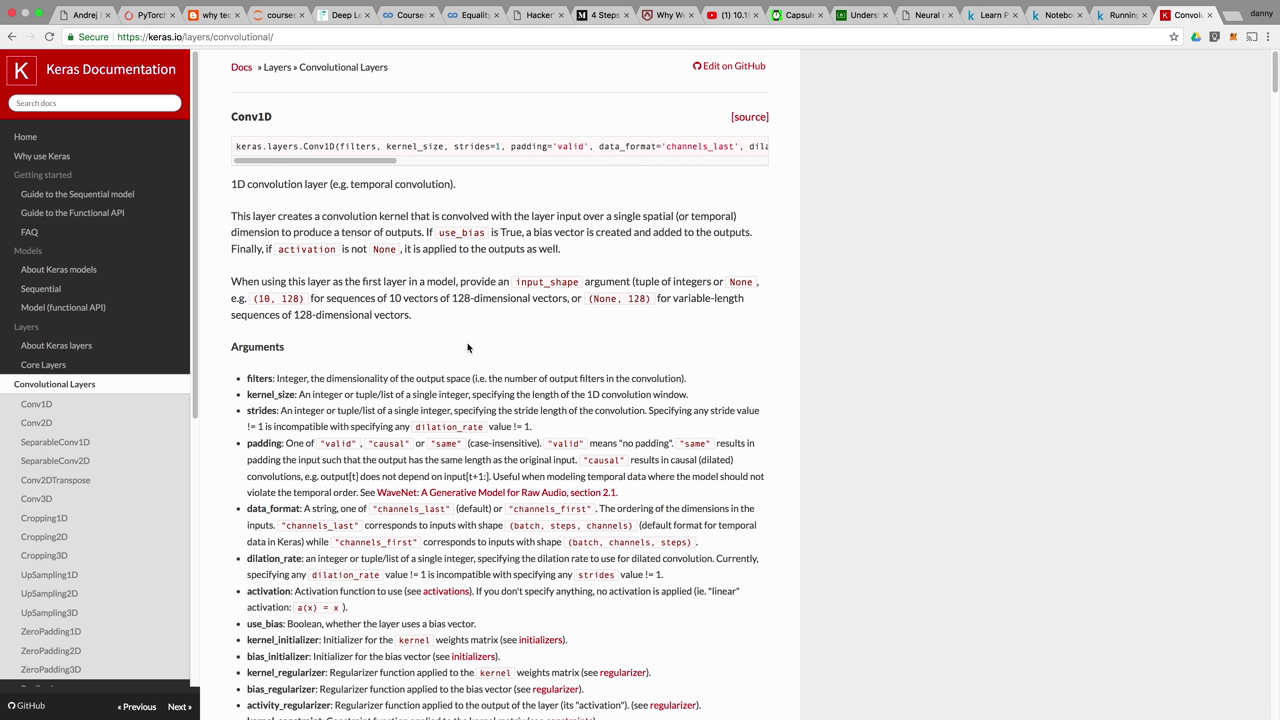
scroll(467, 347, down, 3)
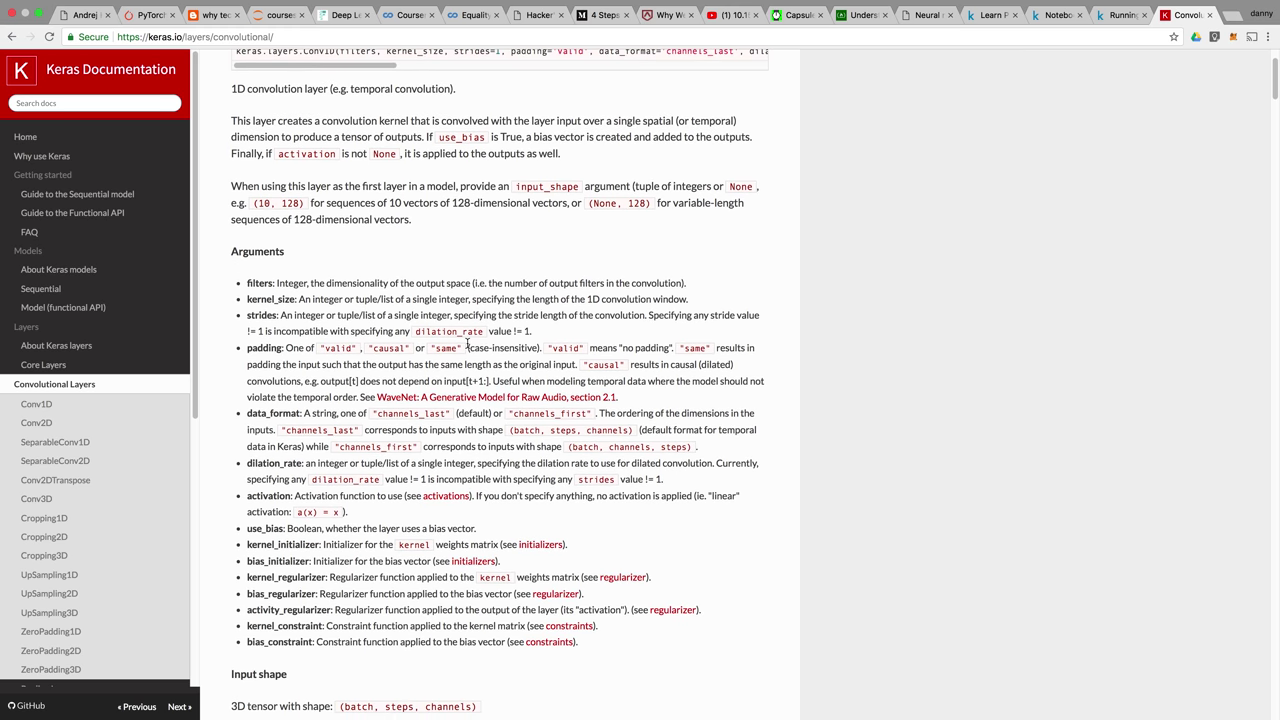
scroll(467, 347, down, 3)
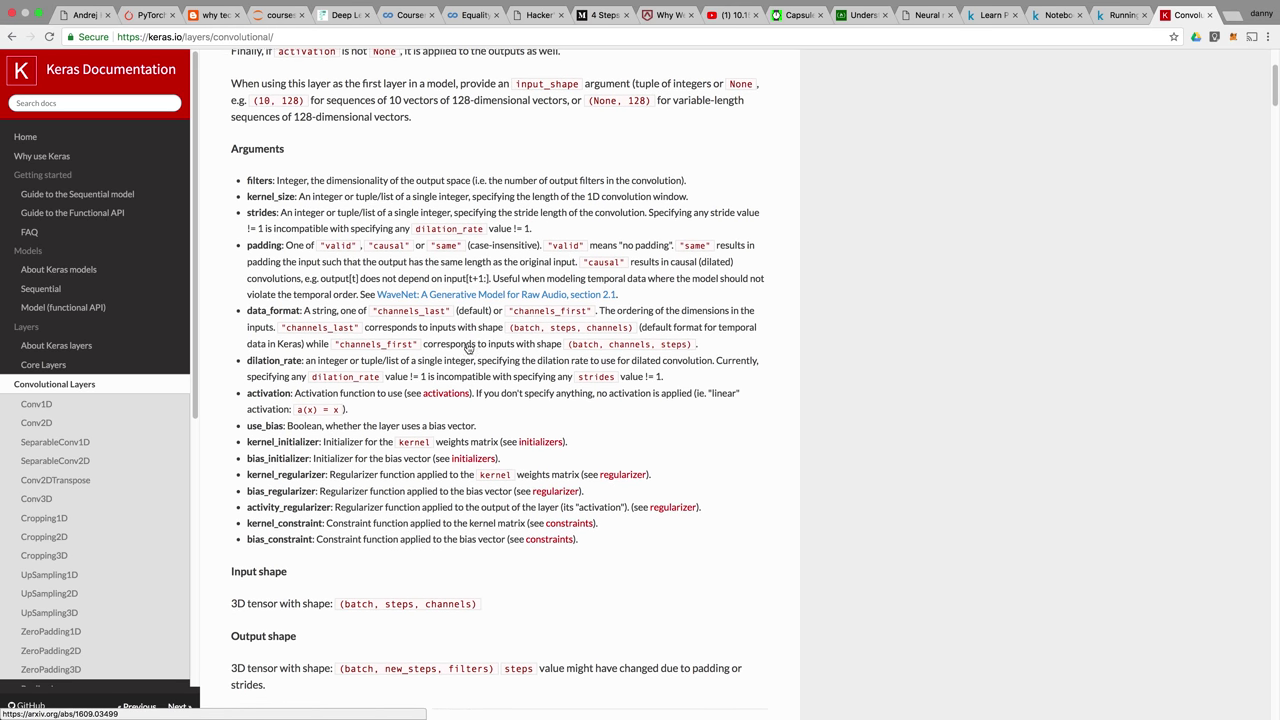
scroll(467, 347, down, 6)
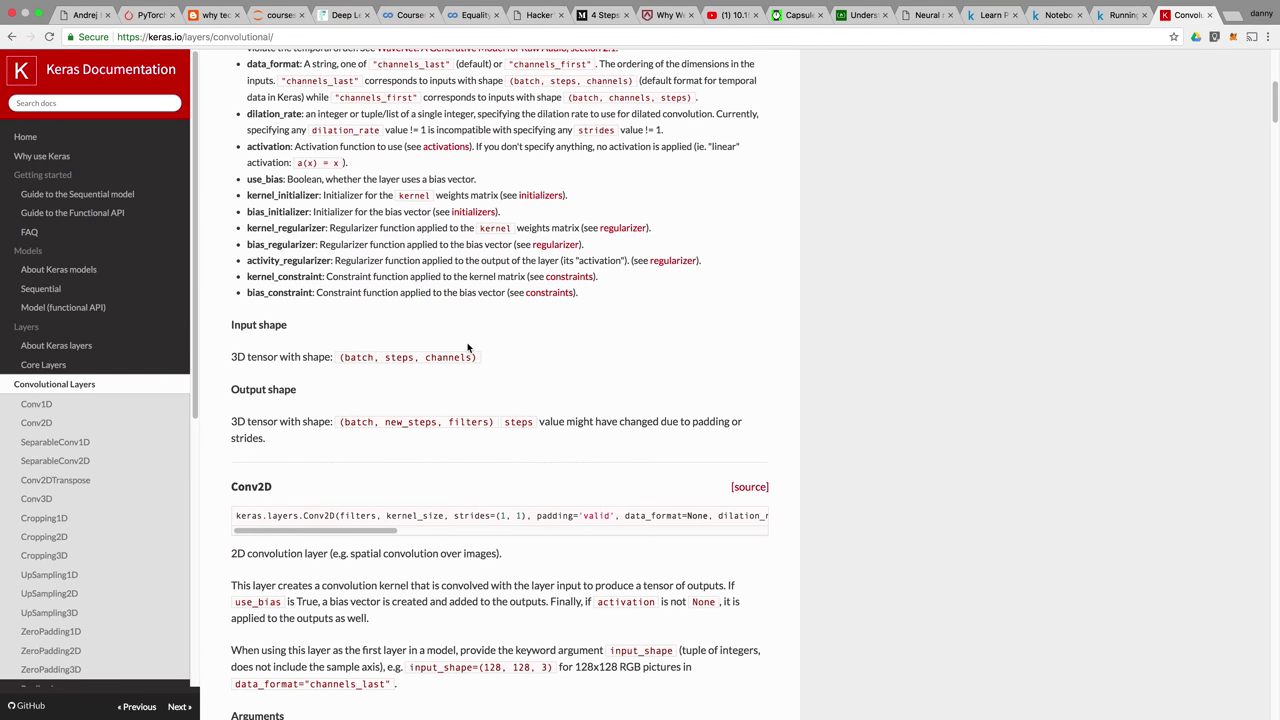
scroll(467, 345, down, 2)
scroll(467, 347, down, 2)
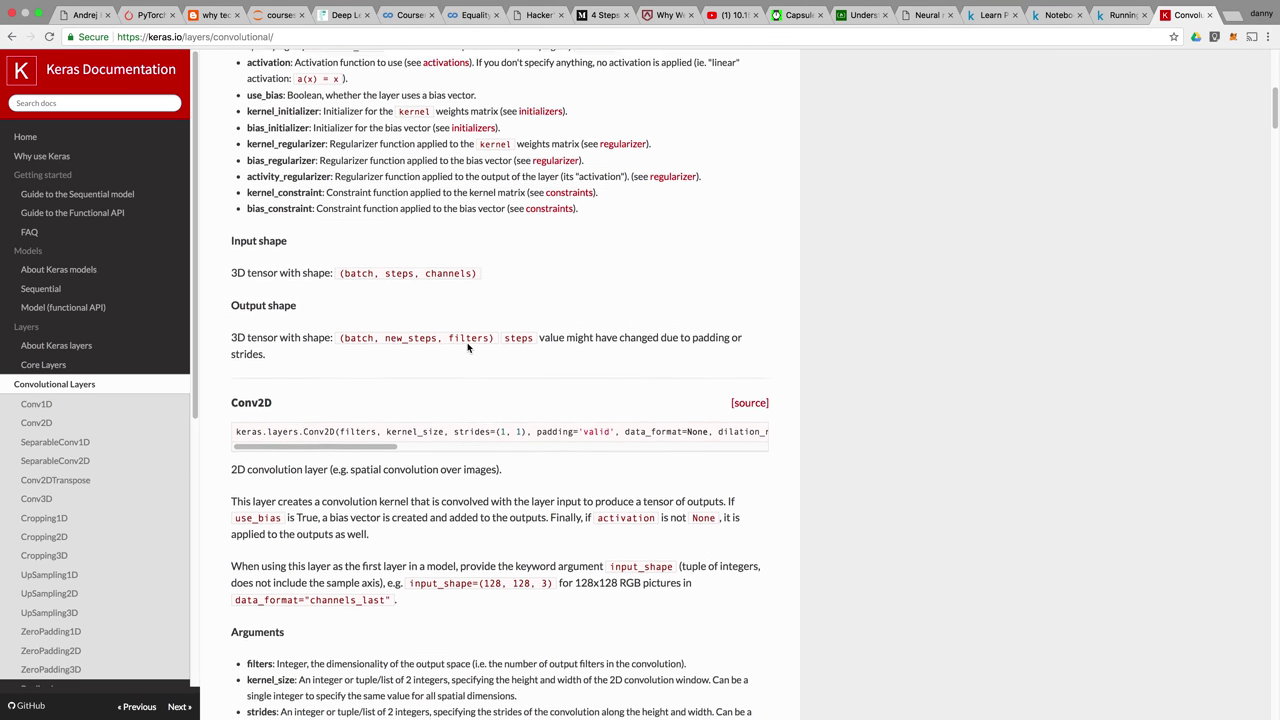
scroll(467, 347, down, 5)
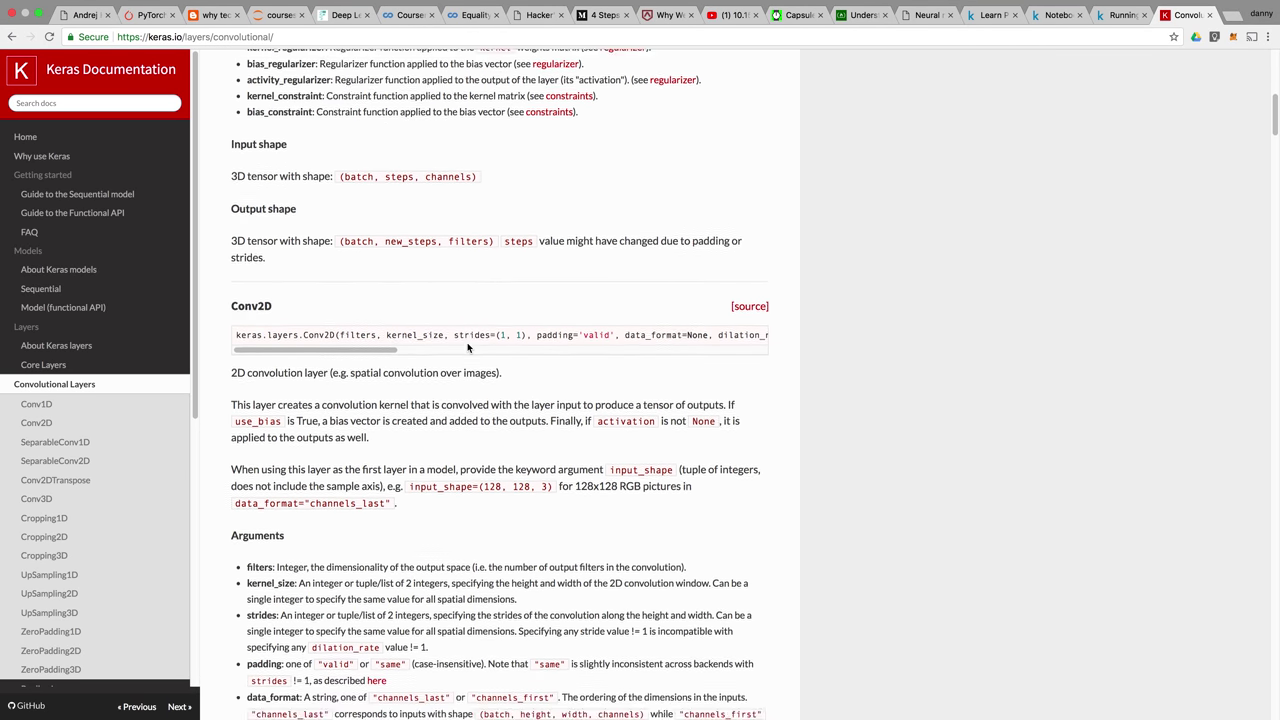
scroll(467, 343, down, 7)
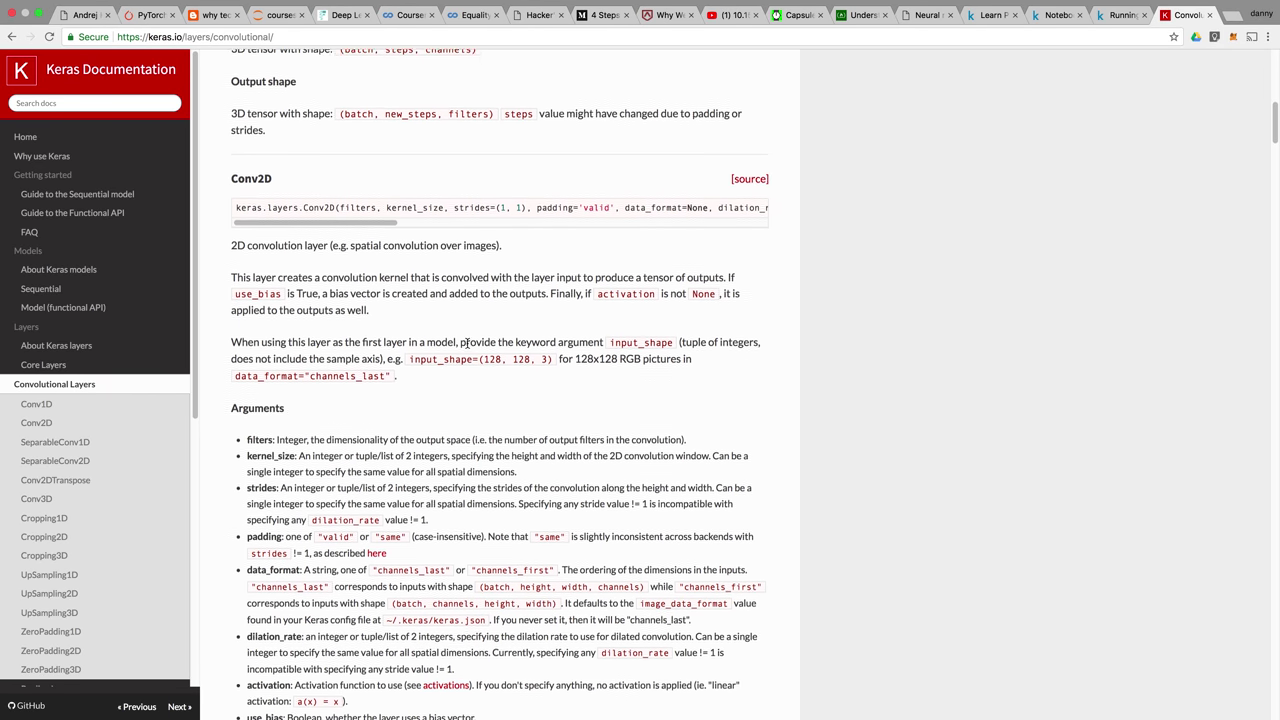
scroll(467, 347, down, 1)
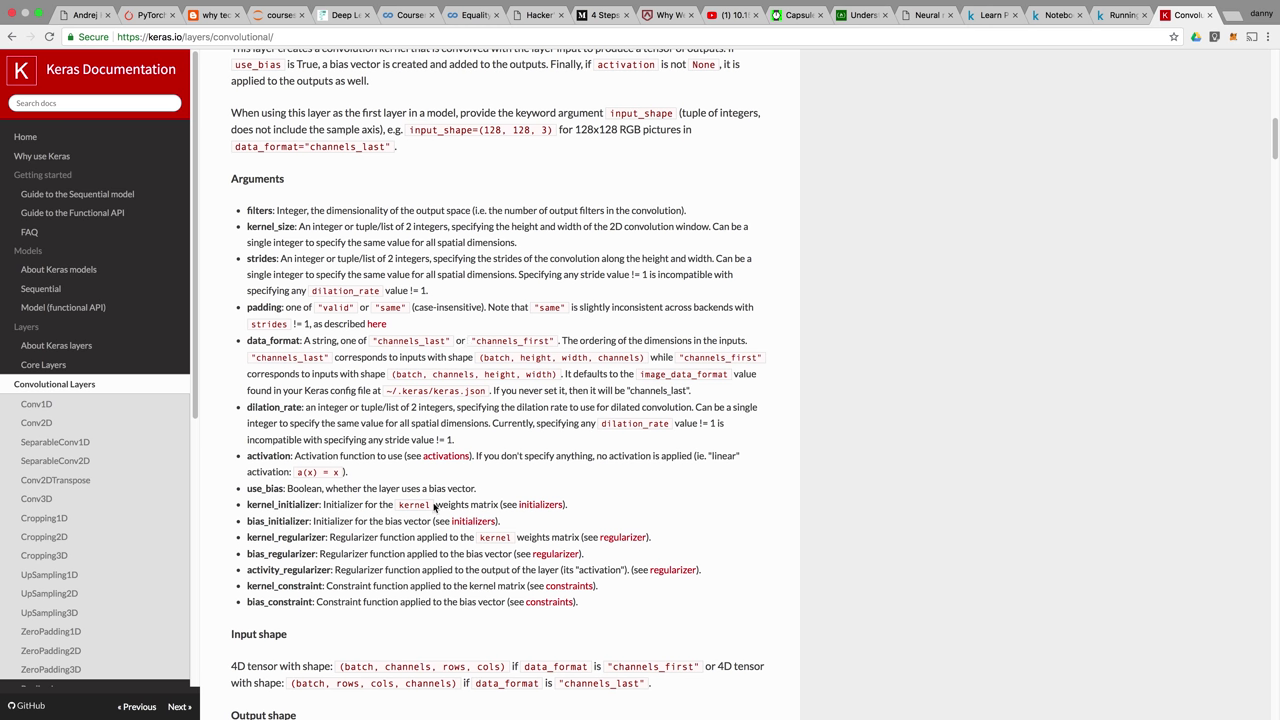
scroll(340, 606, down, 4)
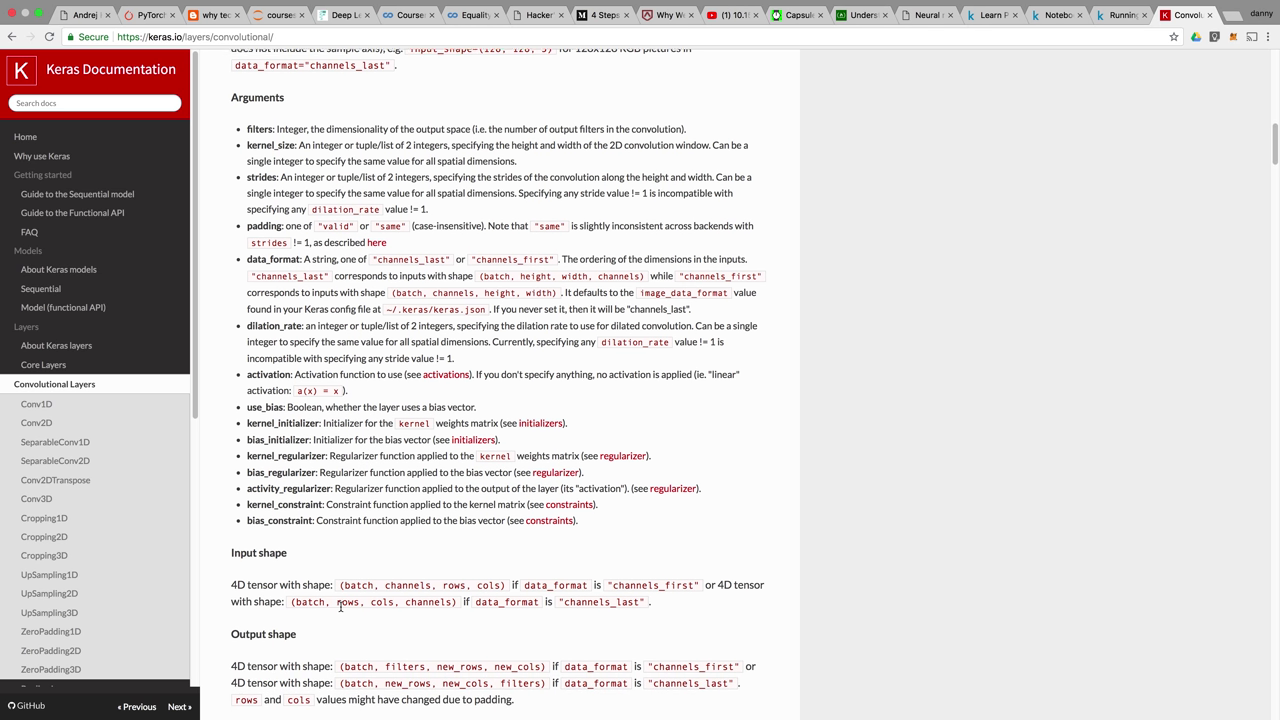
Return to the Running Kaggle Kernels with a GPU notebook and review its code from Model Specification back up to the Keras imports.
scroll(341, 610, down, 1)
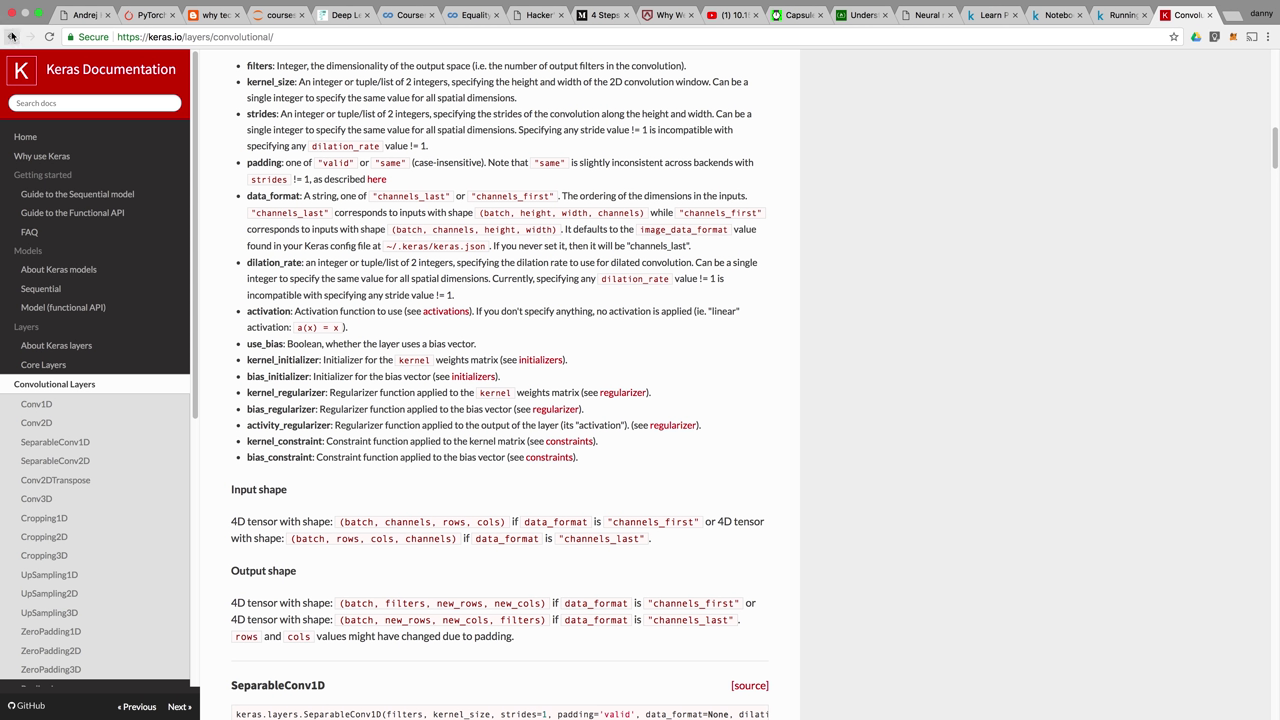
click(1120, 15)
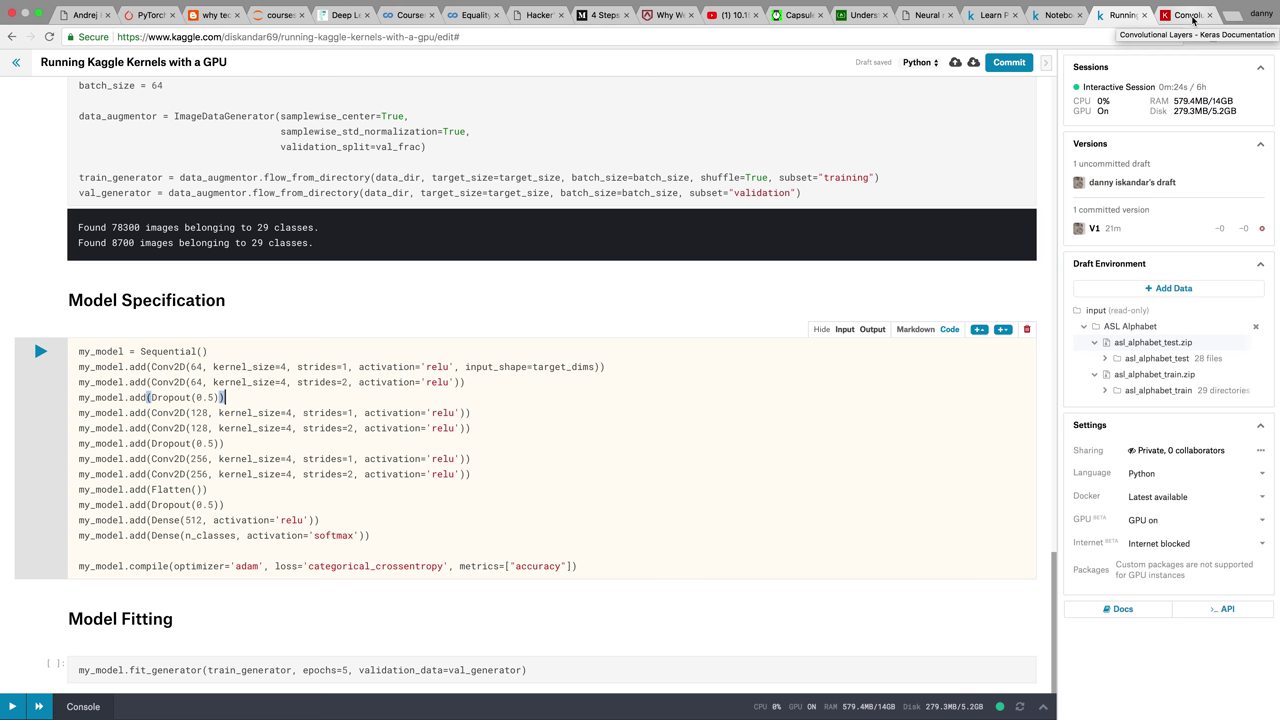
scroll(720, 377, up, 2)
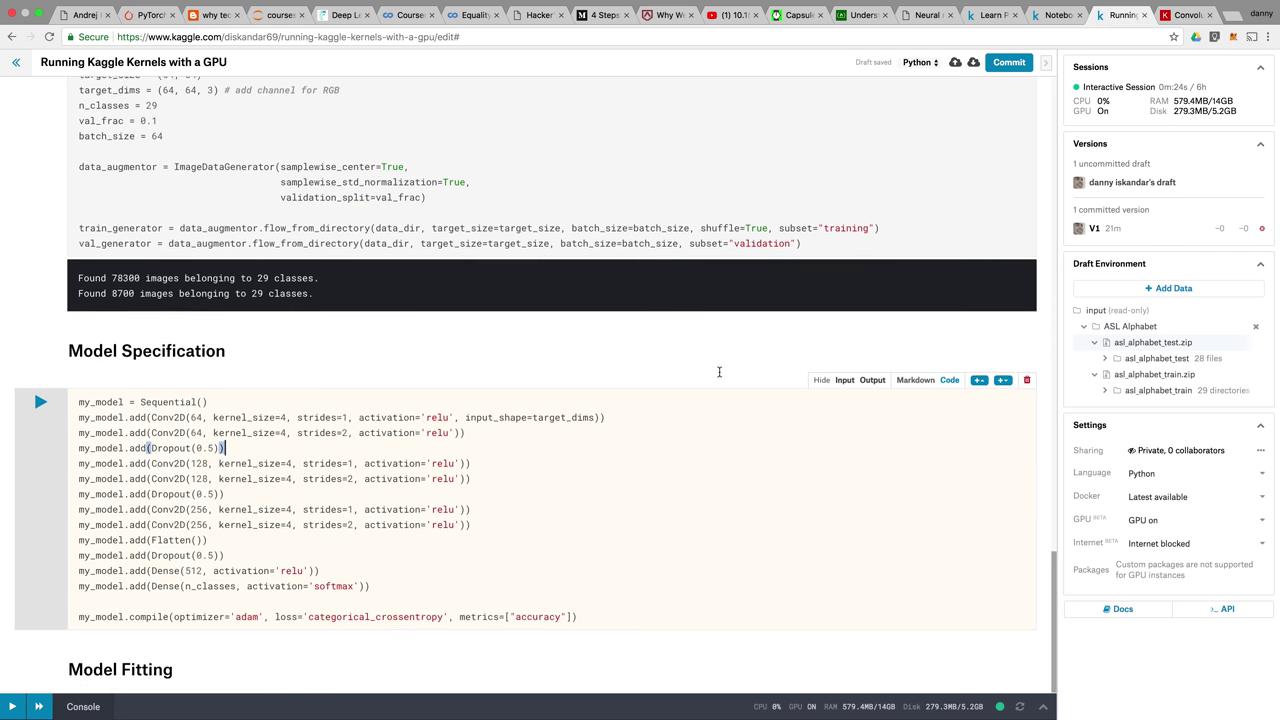
scroll(720, 377, up, 3)
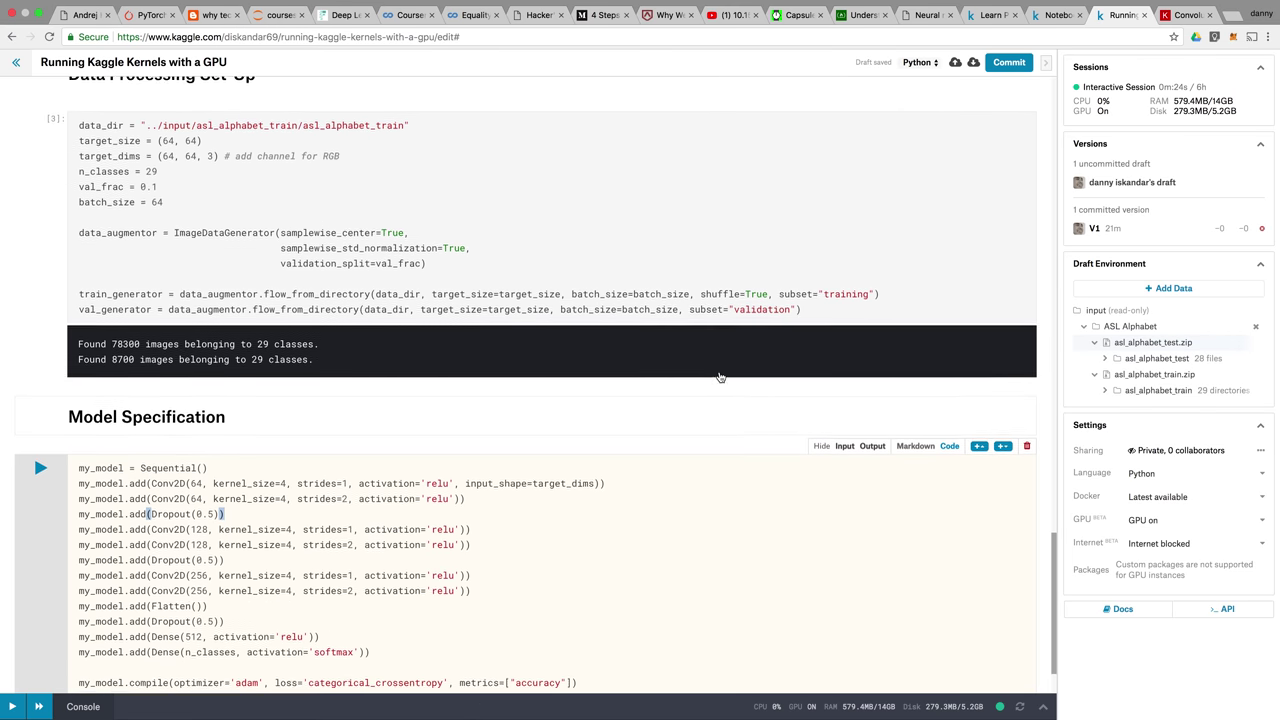
scroll(719, 372, up, 10)
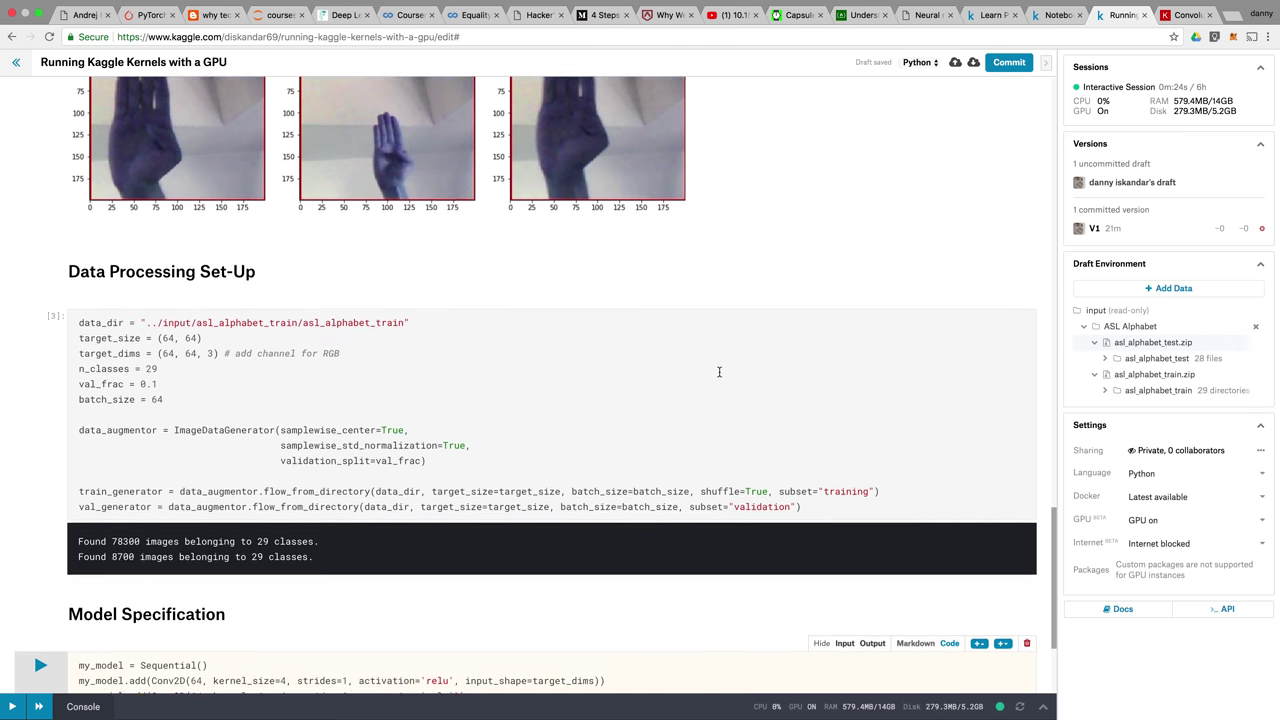
scroll(719, 372, up, 9)
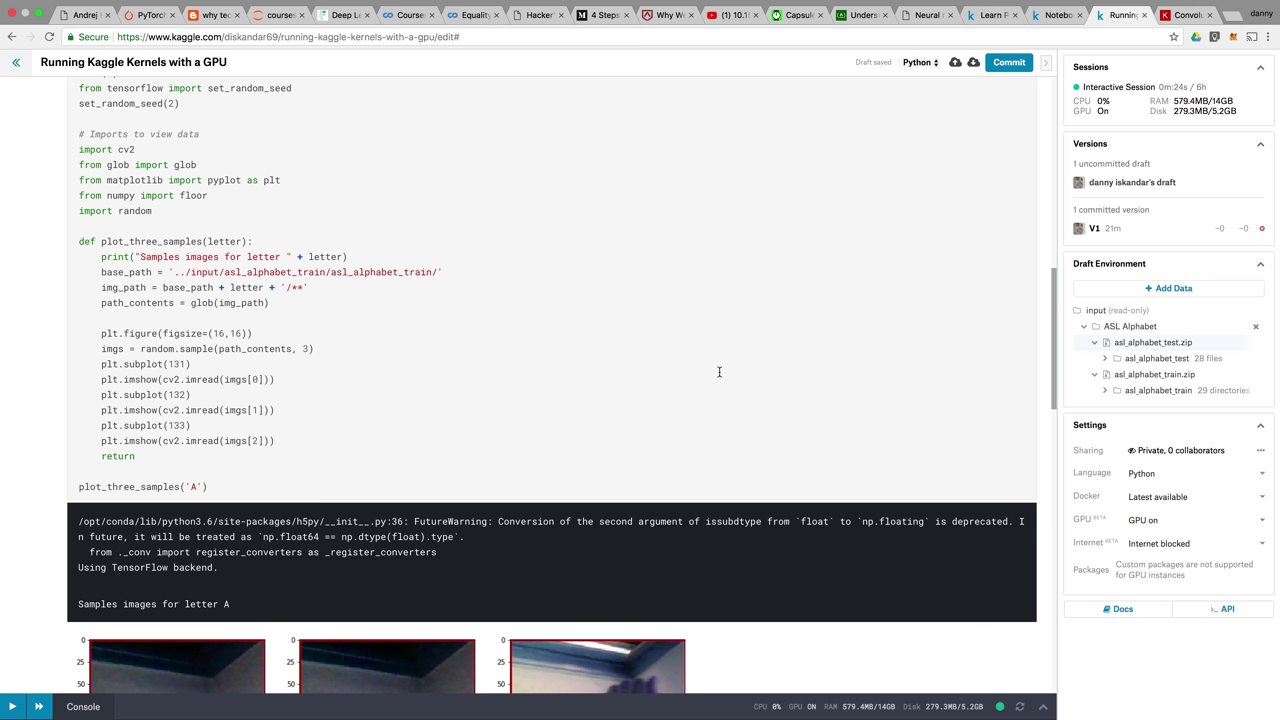
scroll(719, 372, up, 2)
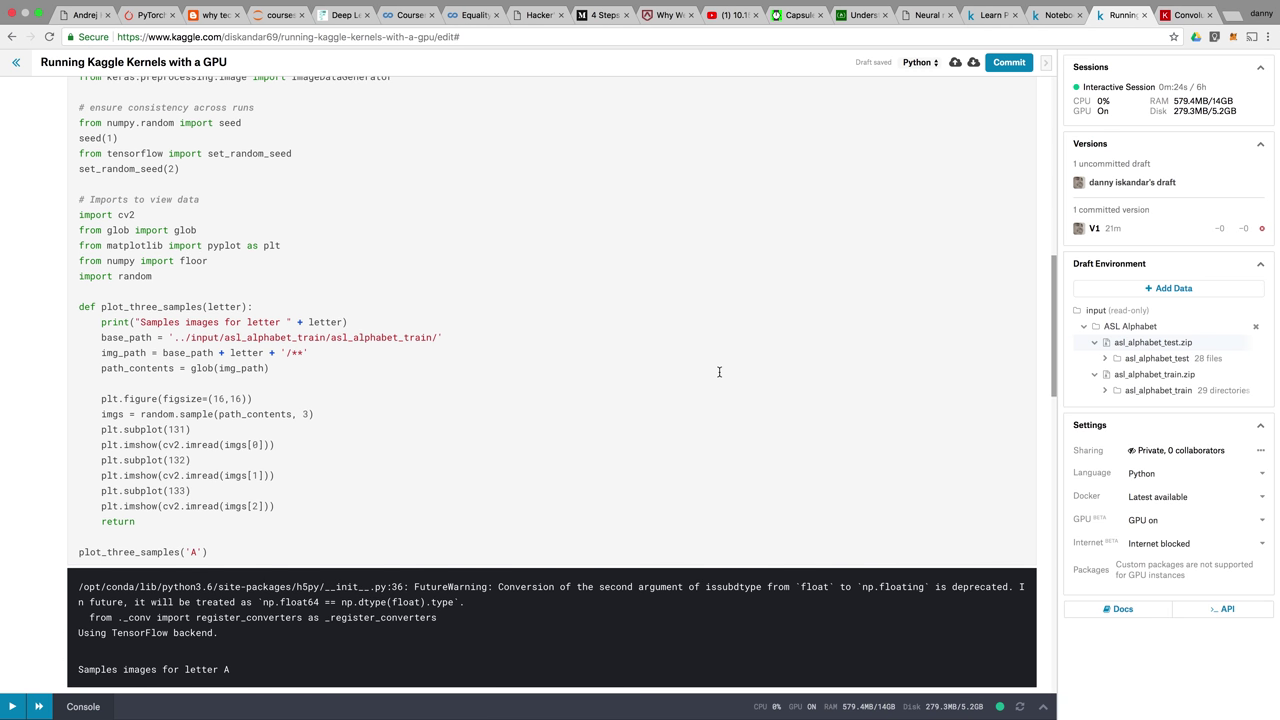
scroll(719, 372, up, 2)
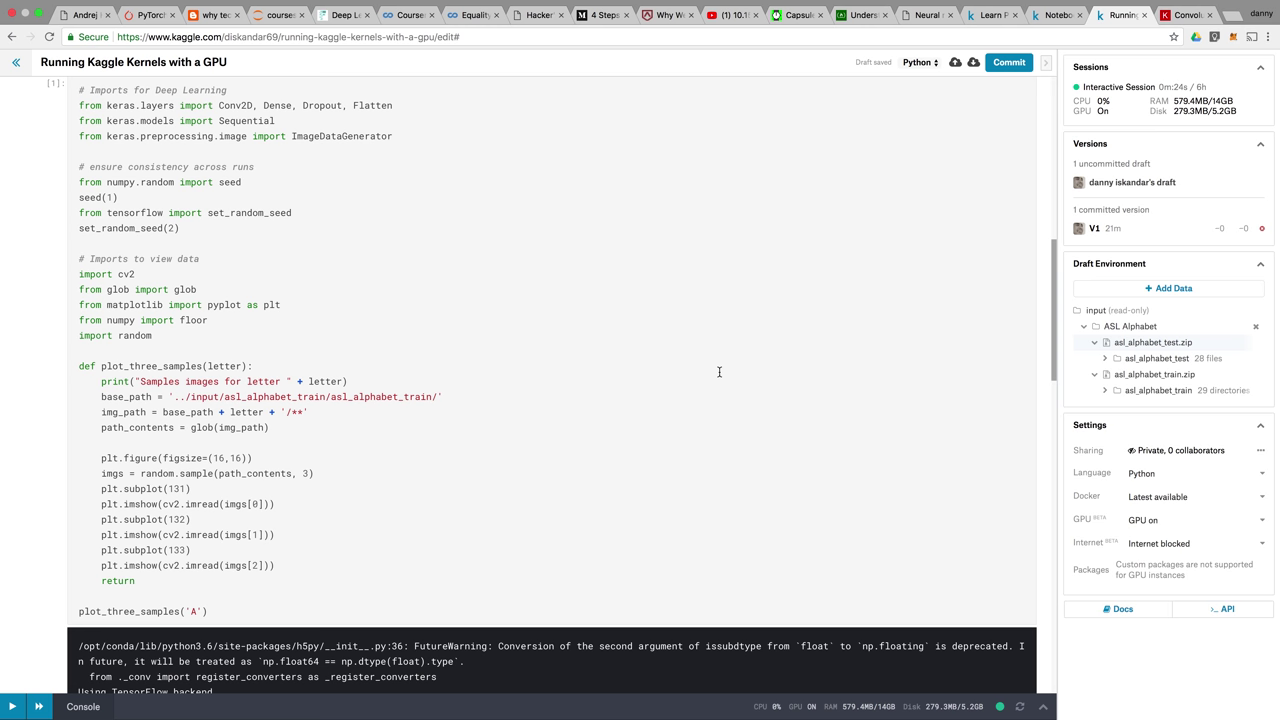
Review the notebook's data description, plot_three_samples code, sample images for letters A and B, and Data Processing Set-Up code.
scroll(719, 372, down, 1)
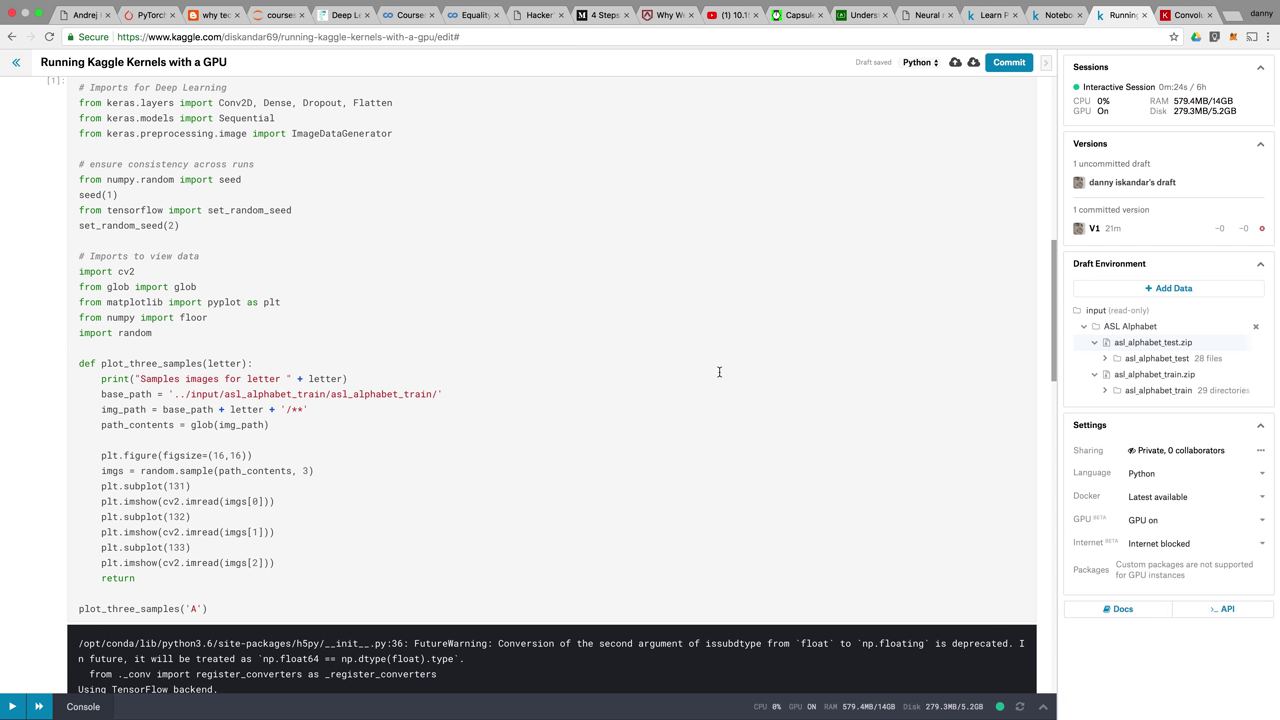
scroll(719, 372, down, 2)
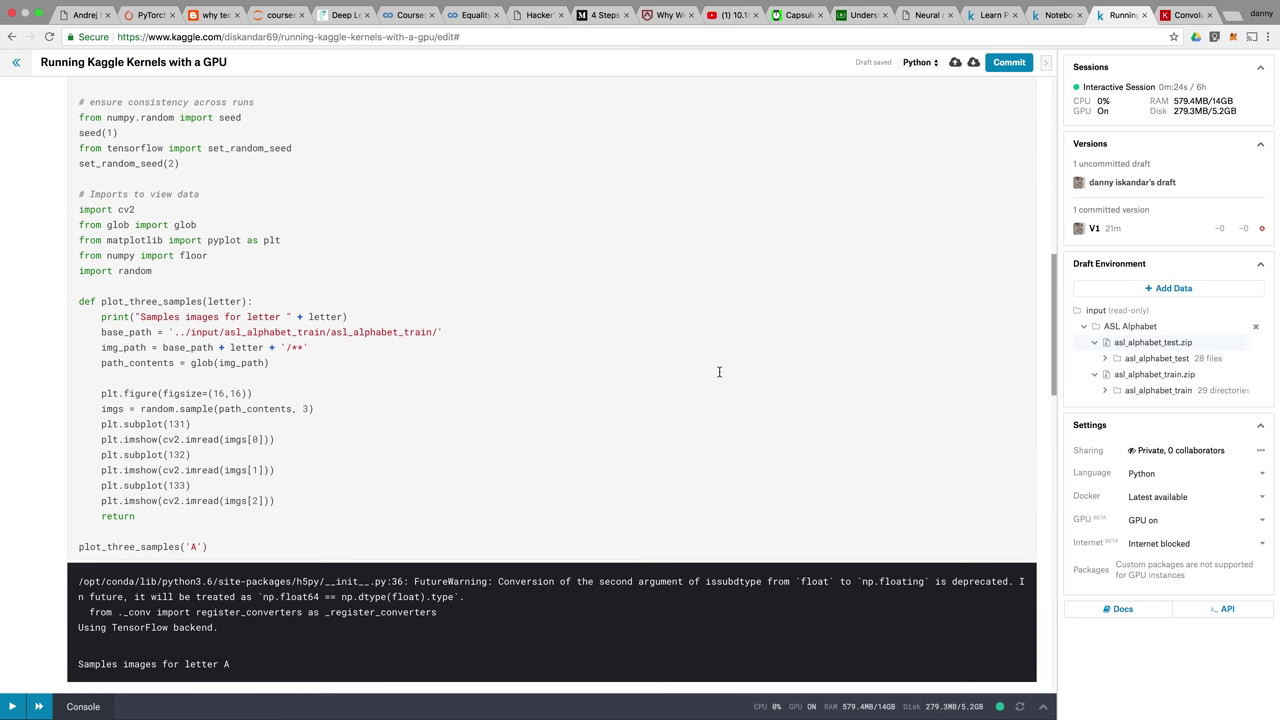
scroll(719, 372, up, 10)
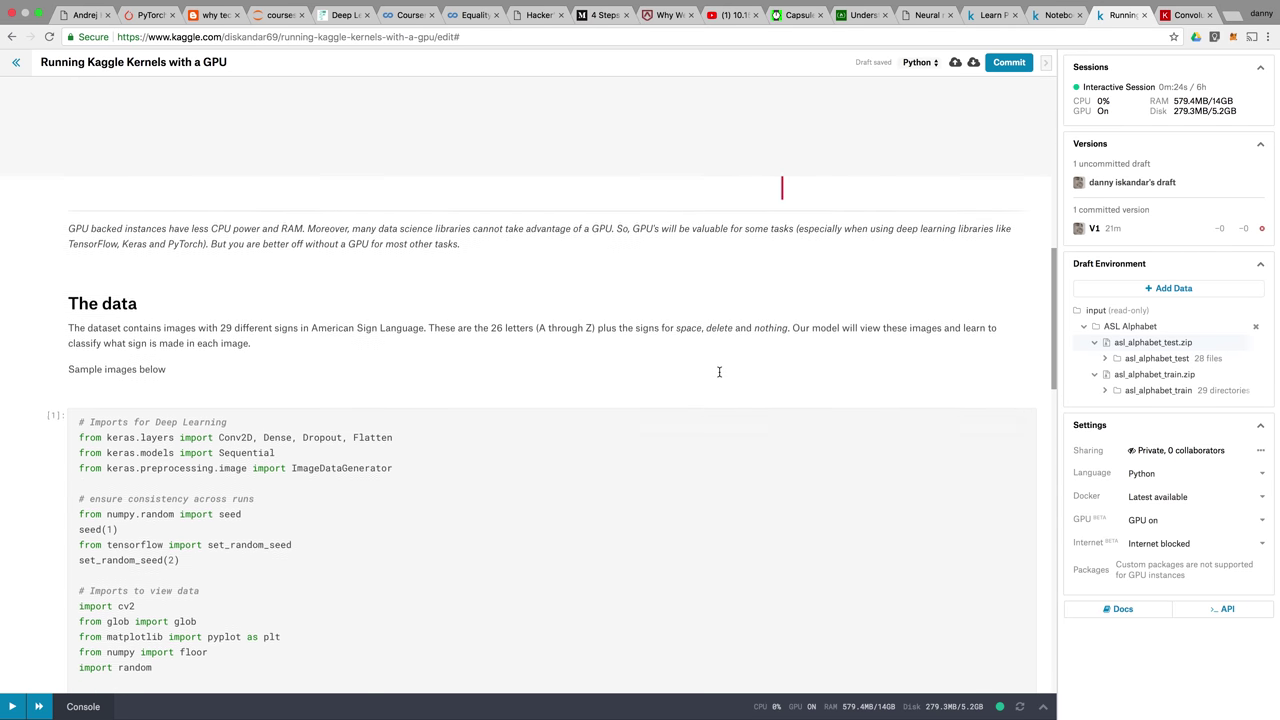
scroll(719, 376, up, 2)
scroll(719, 376, down, 15)
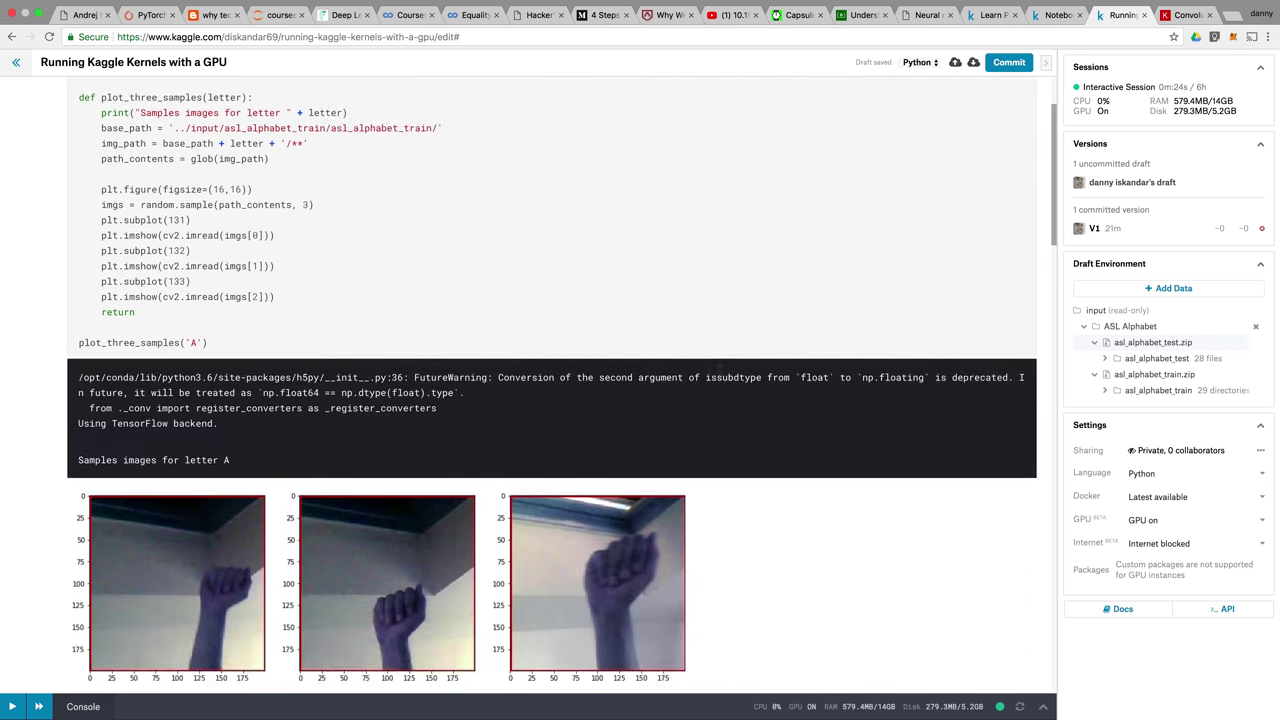
scroll(719, 375, down, 3)
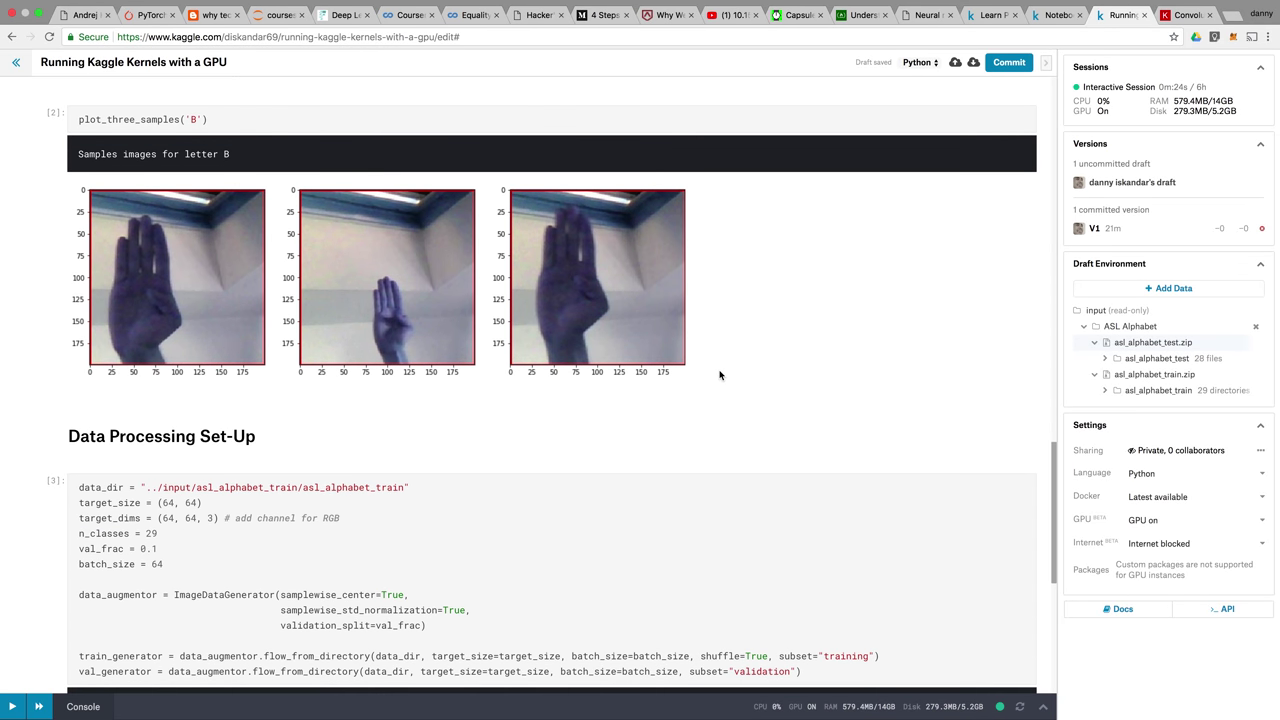
scroll(719, 375, down, 1)
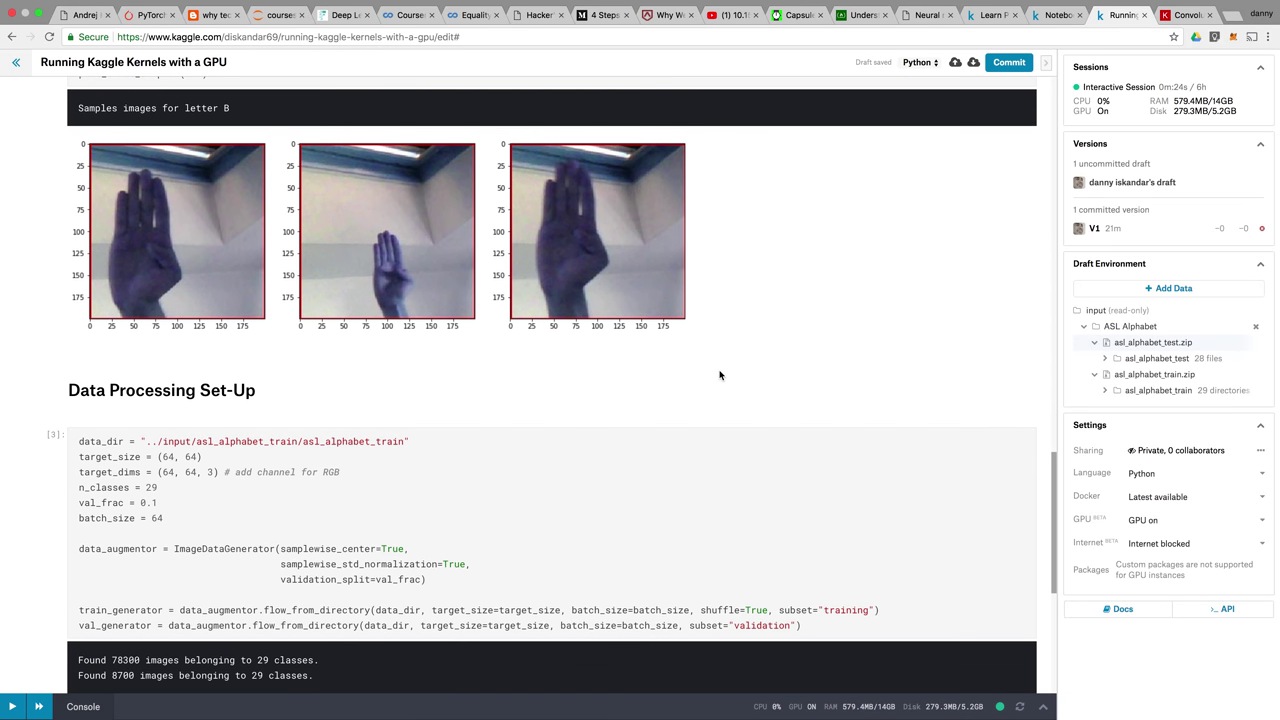
scroll(720, 376, down, 4)
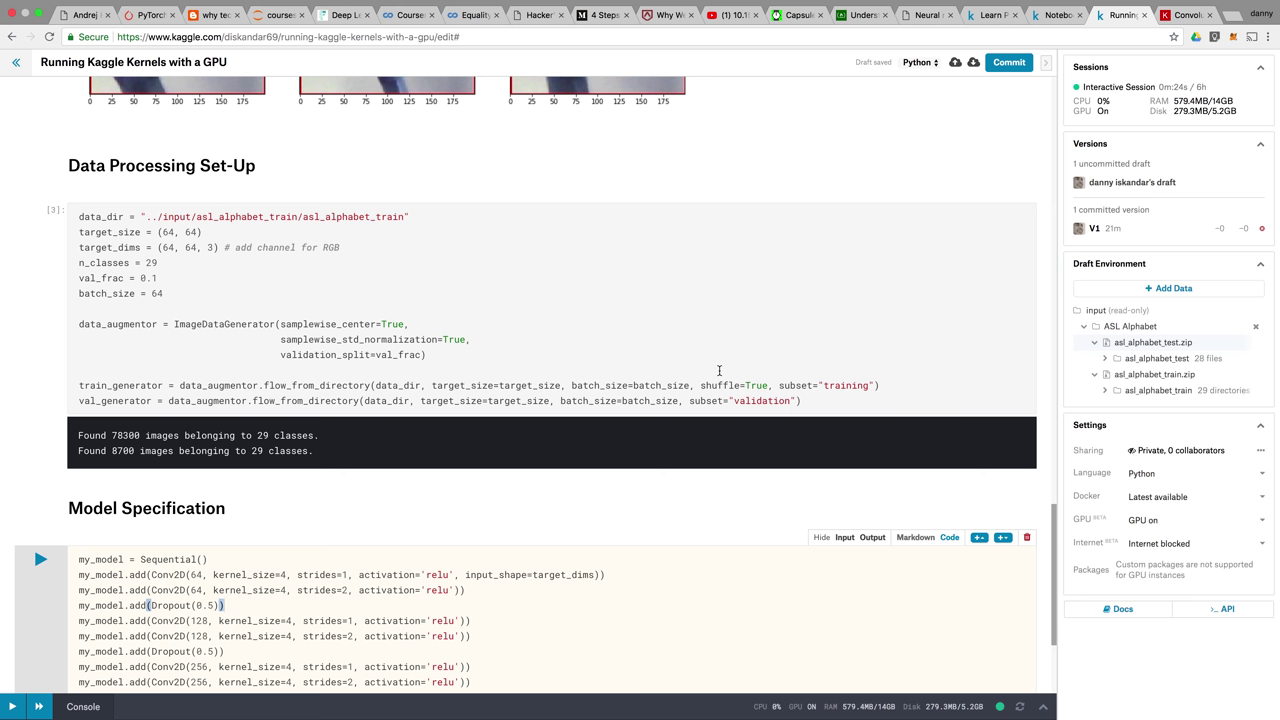
Go back to the Keras documentation page and search the web from it for "sequential conv2d".
click(1188, 15)
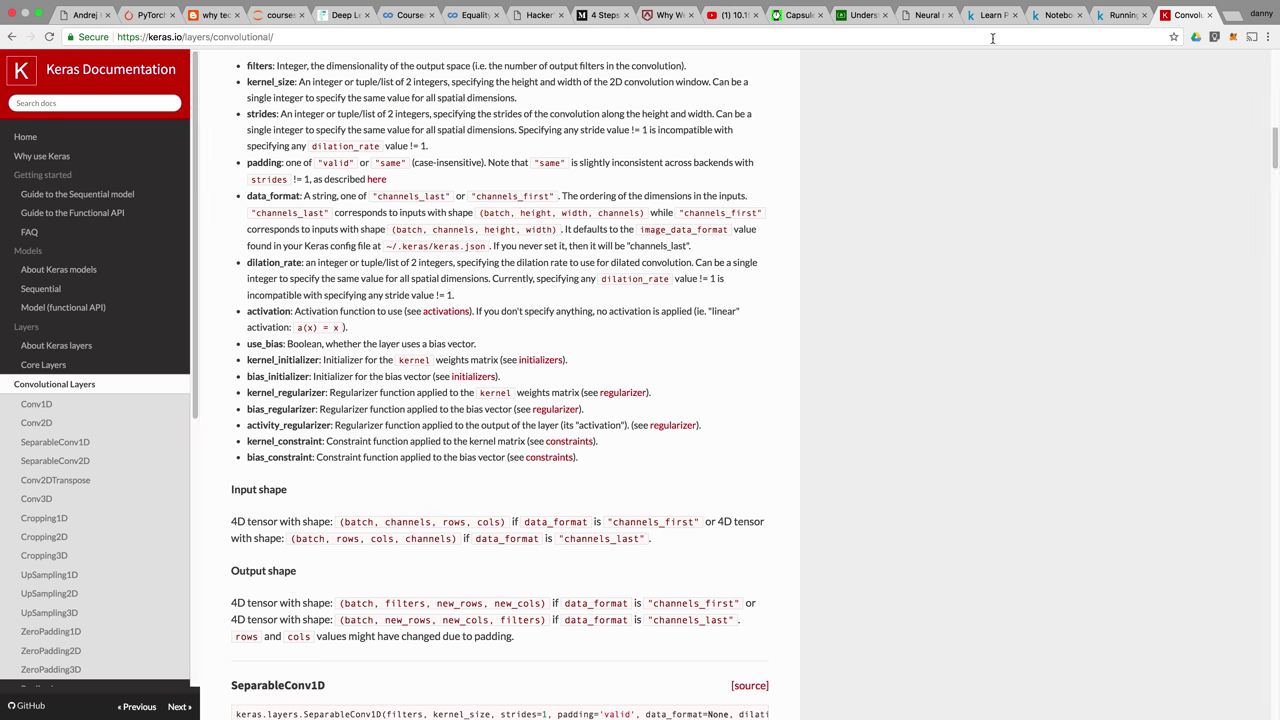
click(951, 38)
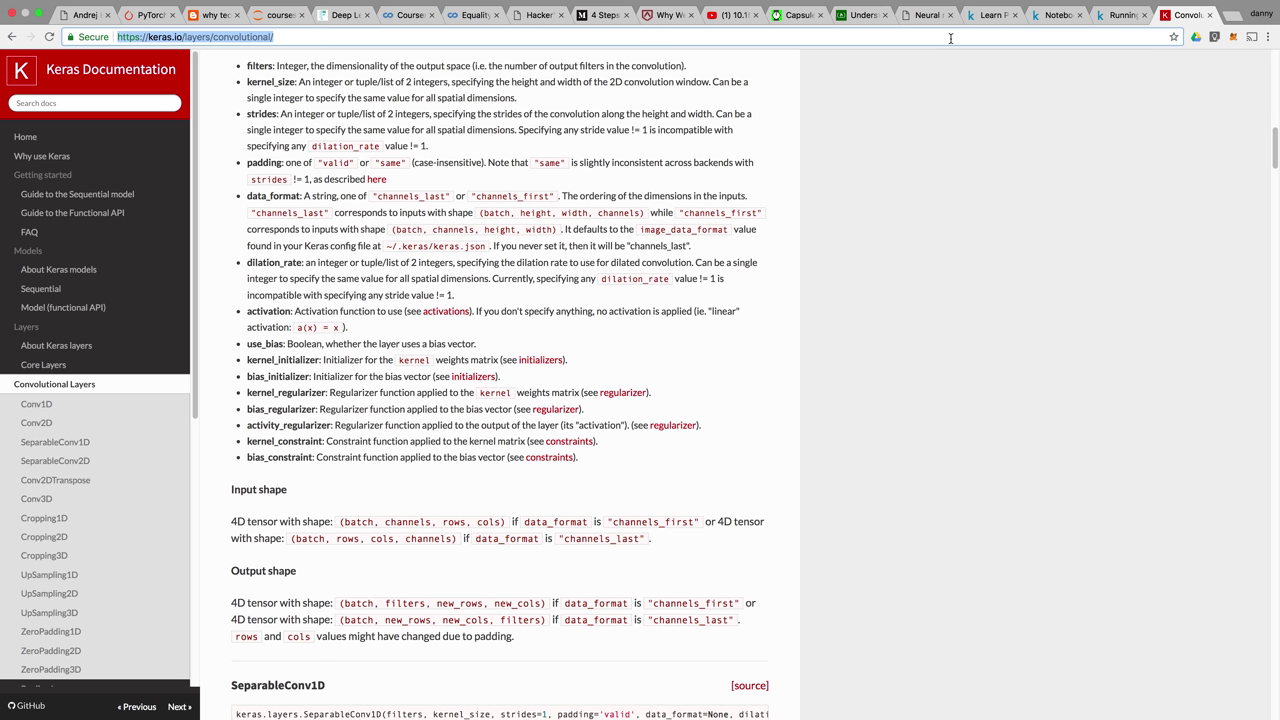
text(sequ)
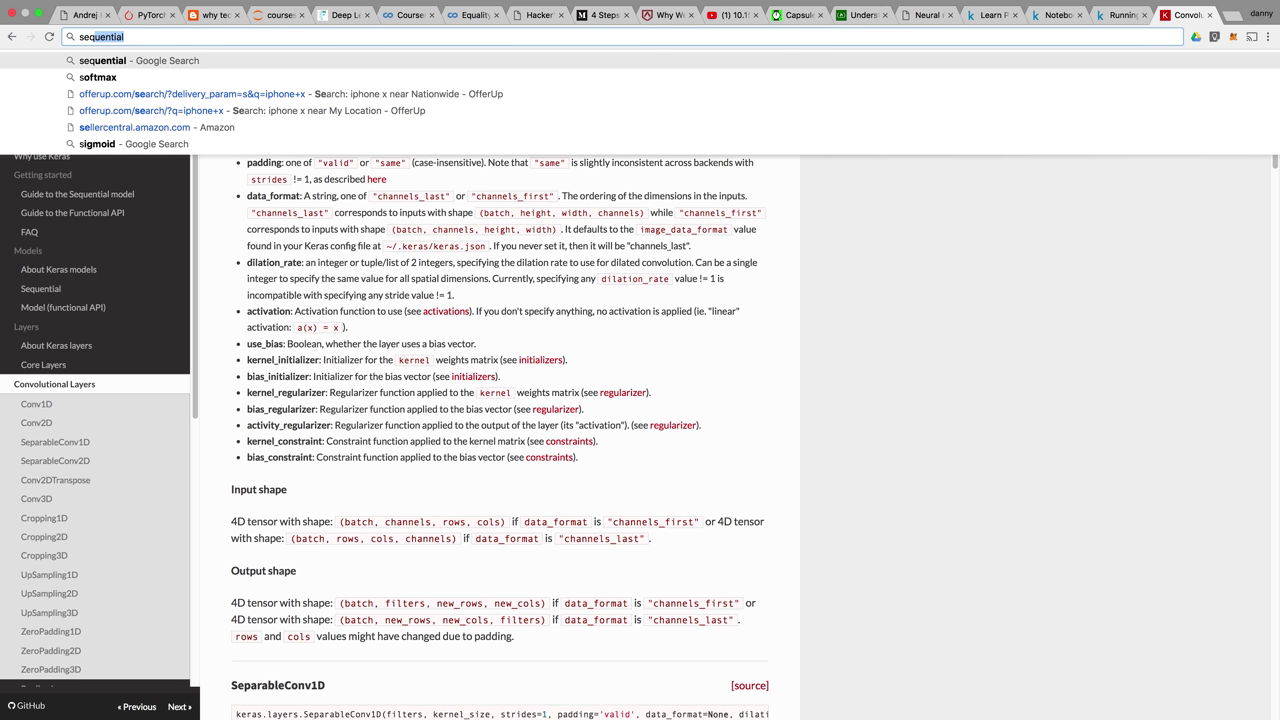
text(ential)
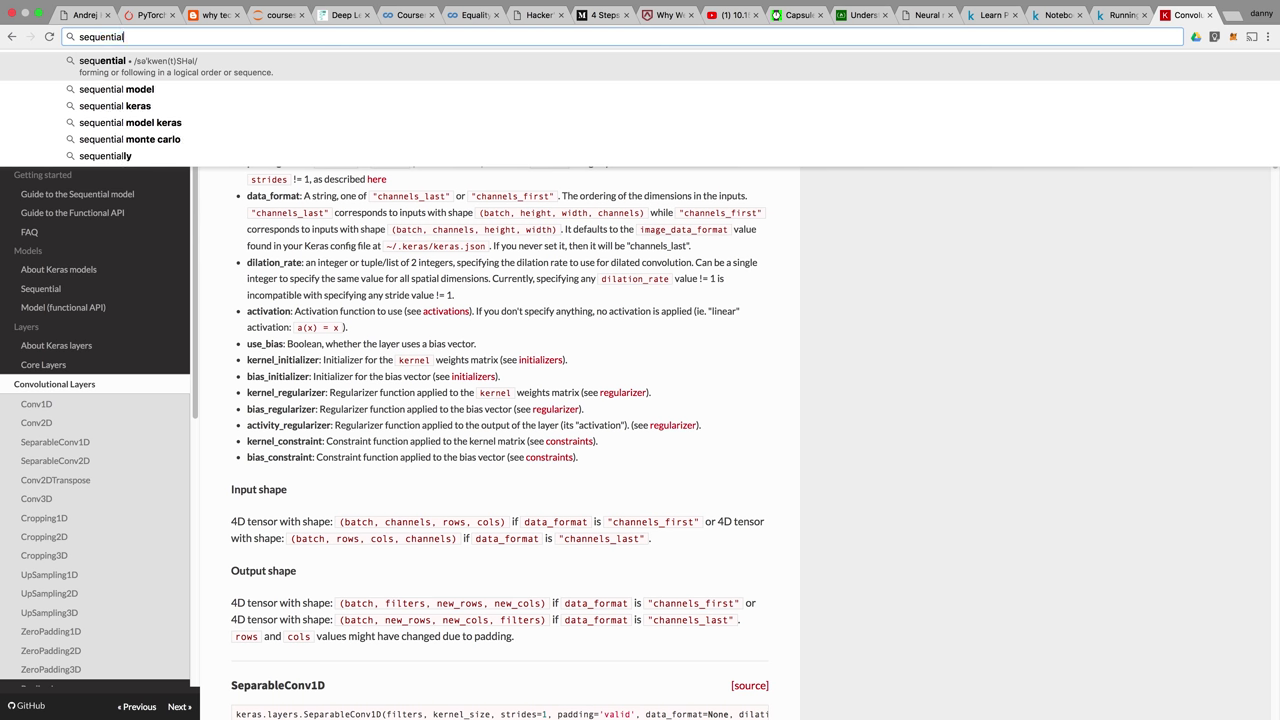
text( conv)
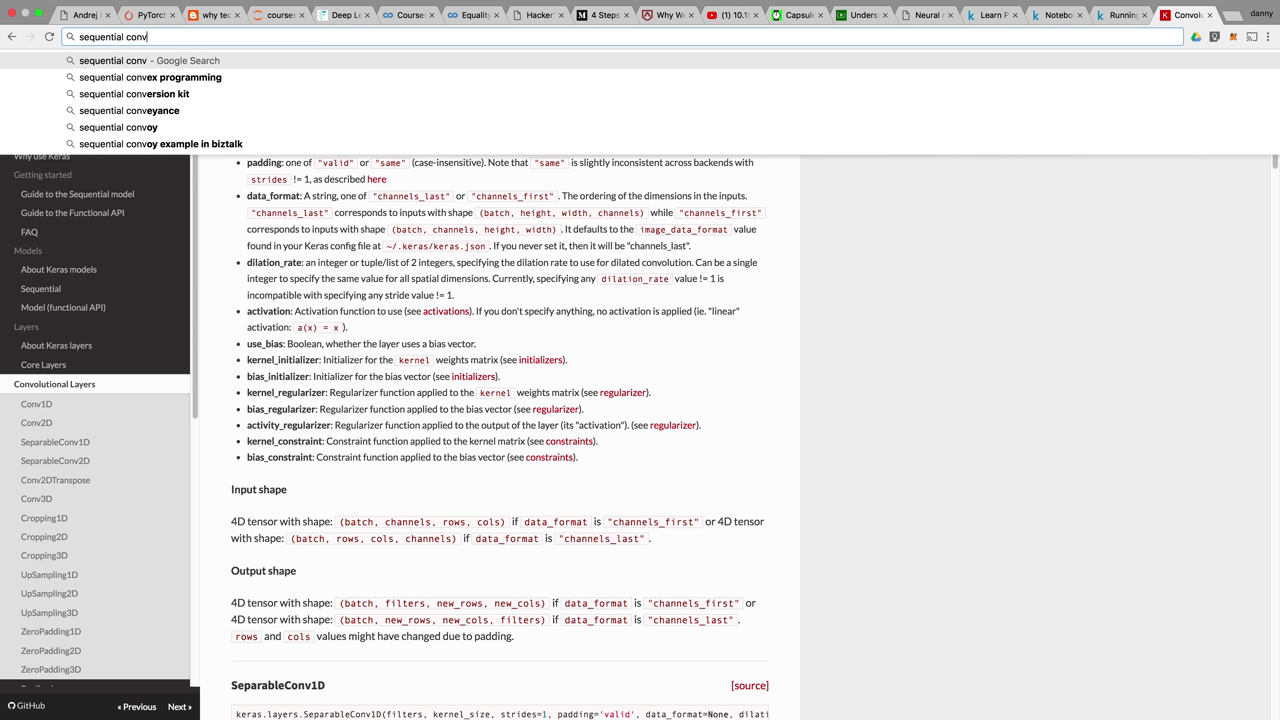
text(2d)
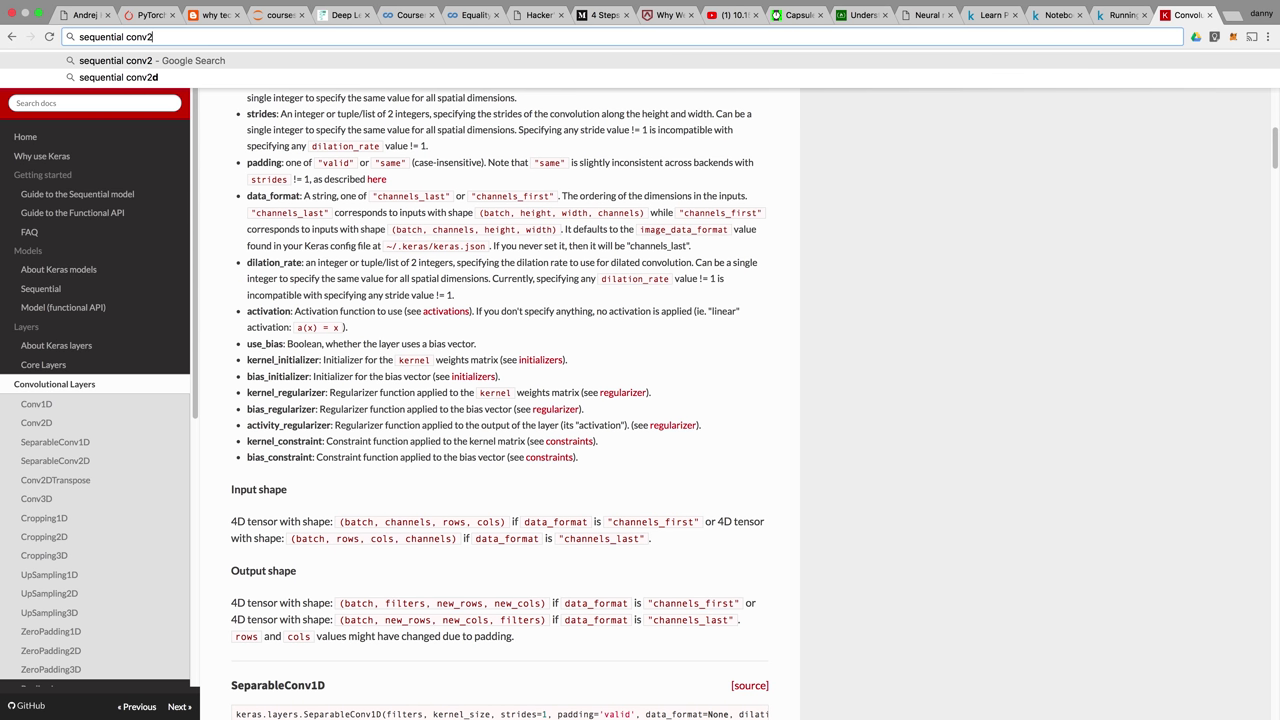
key(Return)
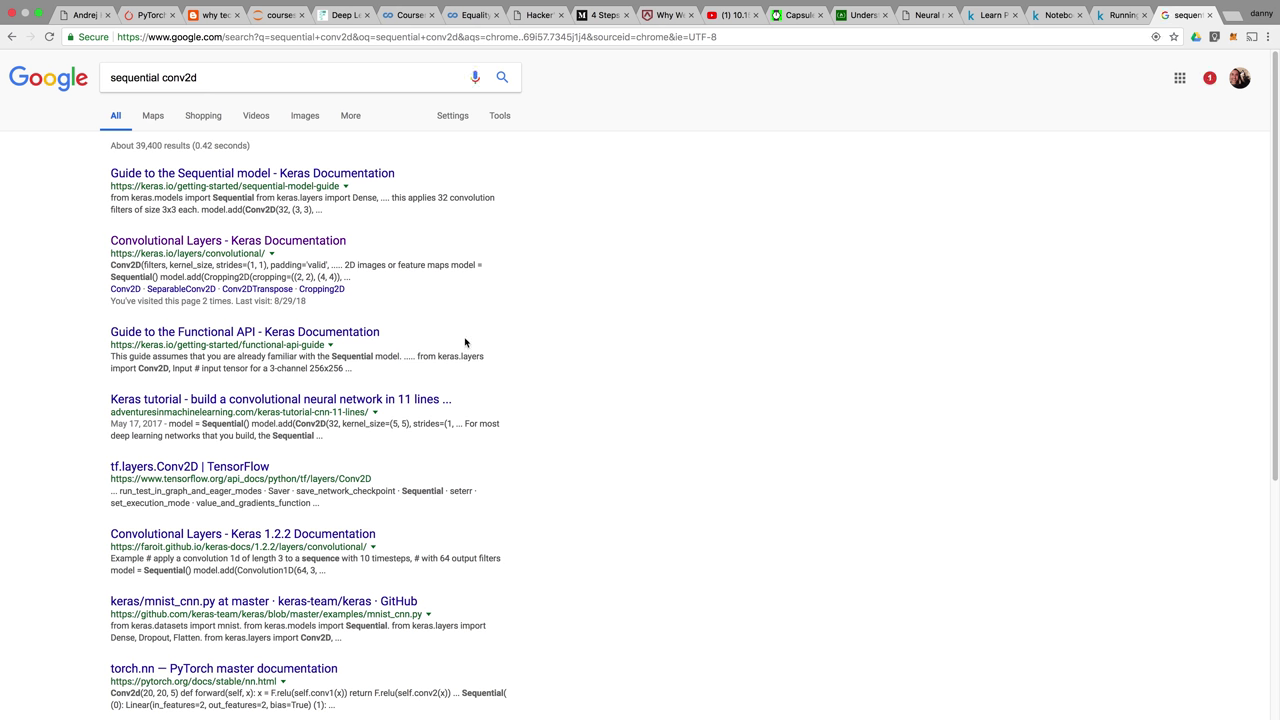
Open the Guide to the Sequential model result, highlight "linear stack of layers" in the introduction, and read how layers and input shape are specified.
click(357, 177)
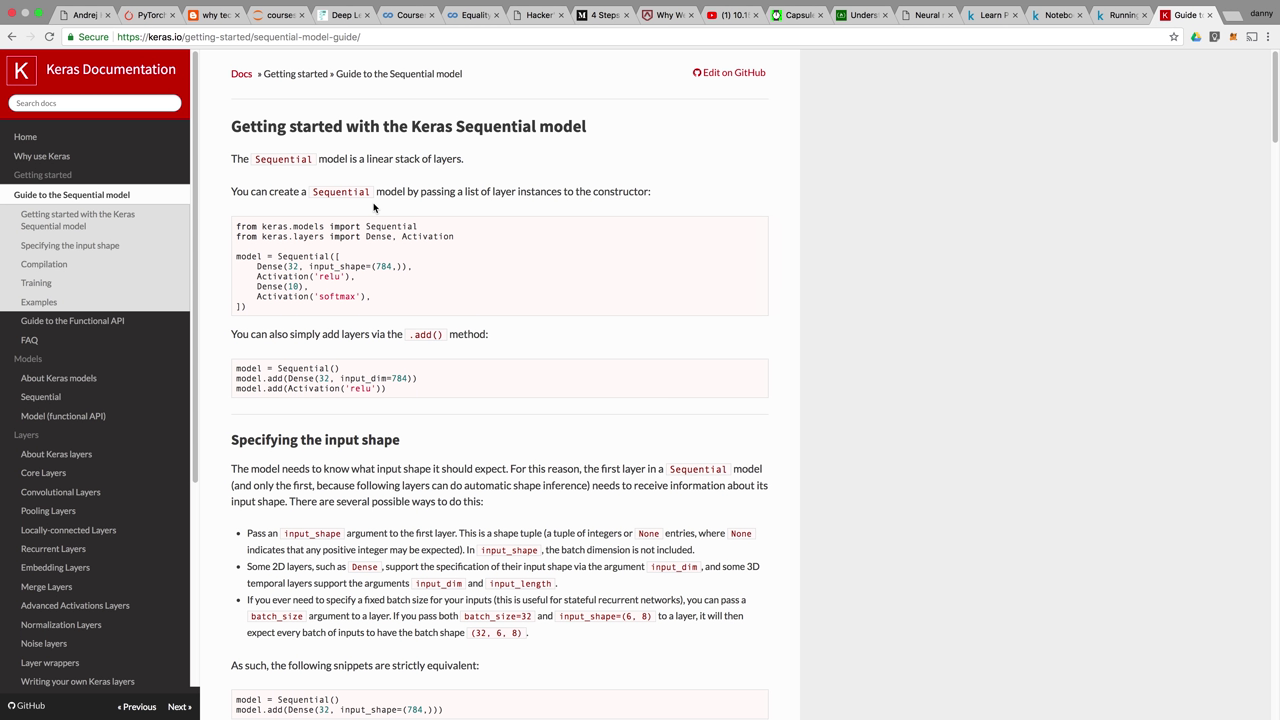
drag(366, 162, 440, 165)
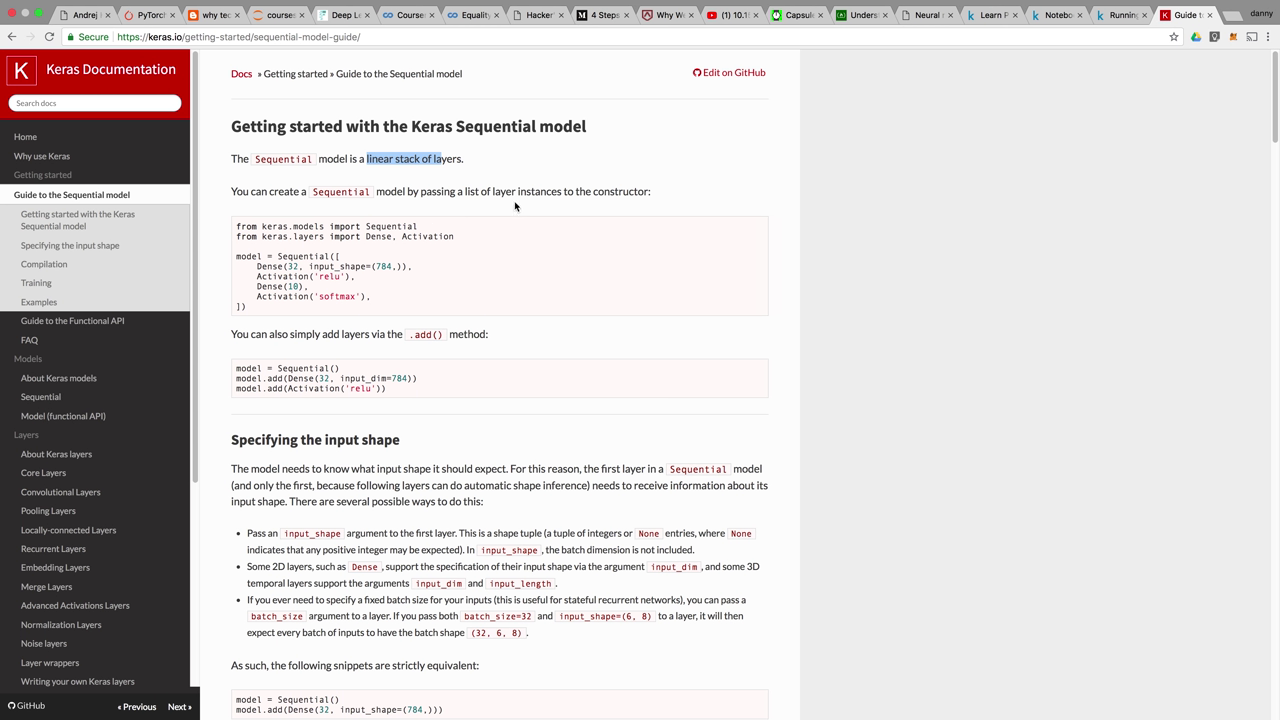
click(470, 275)
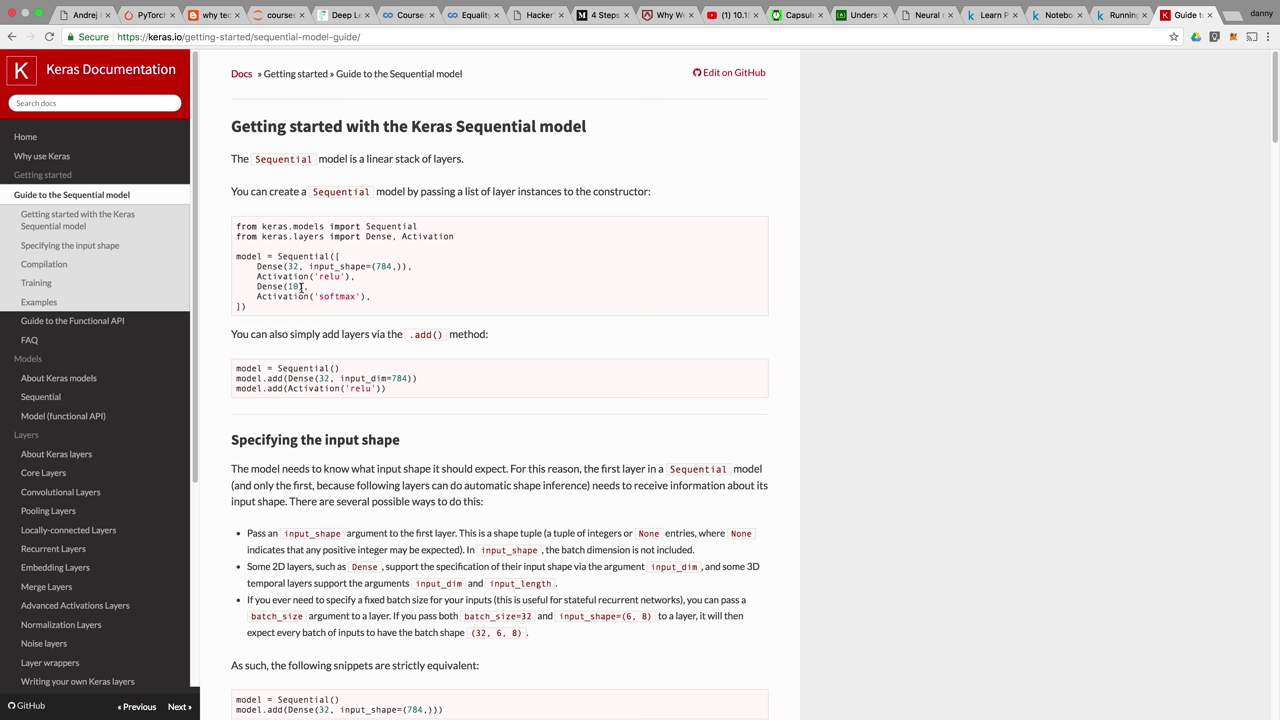
scroll(336, 336, down, 1)
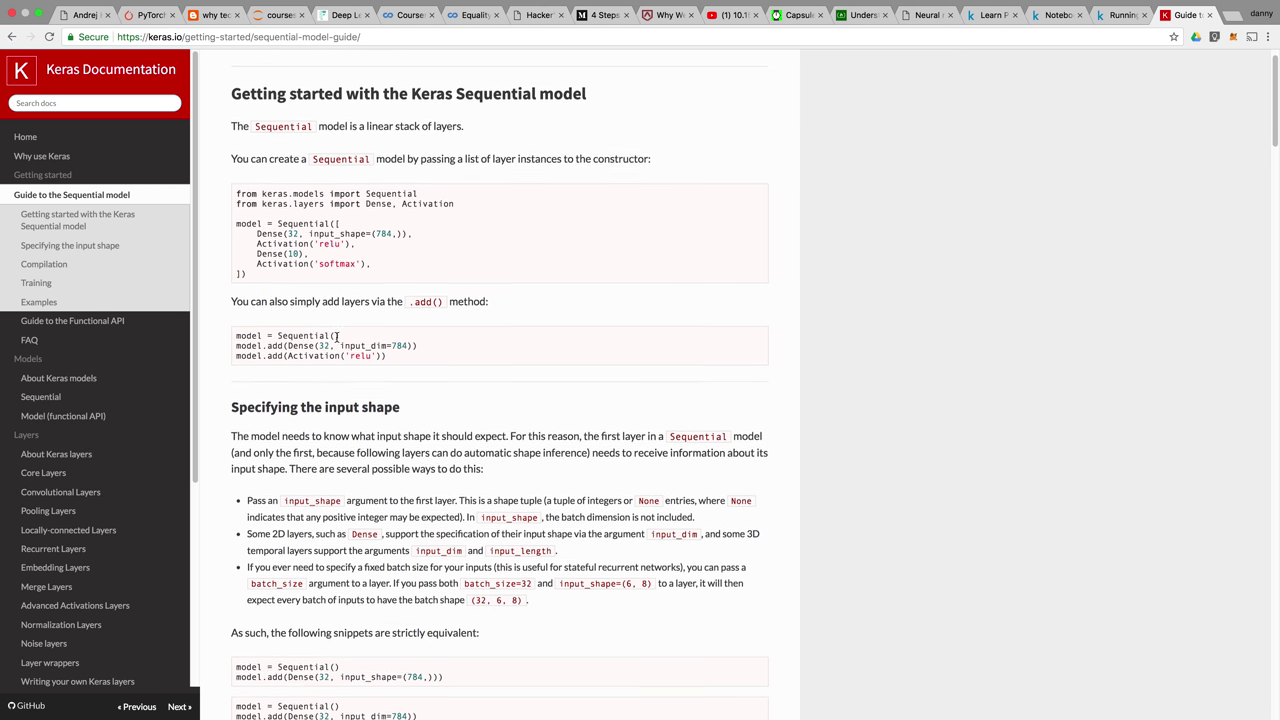
scroll(336, 340, down, 3)
scroll(336, 338, down, 1)
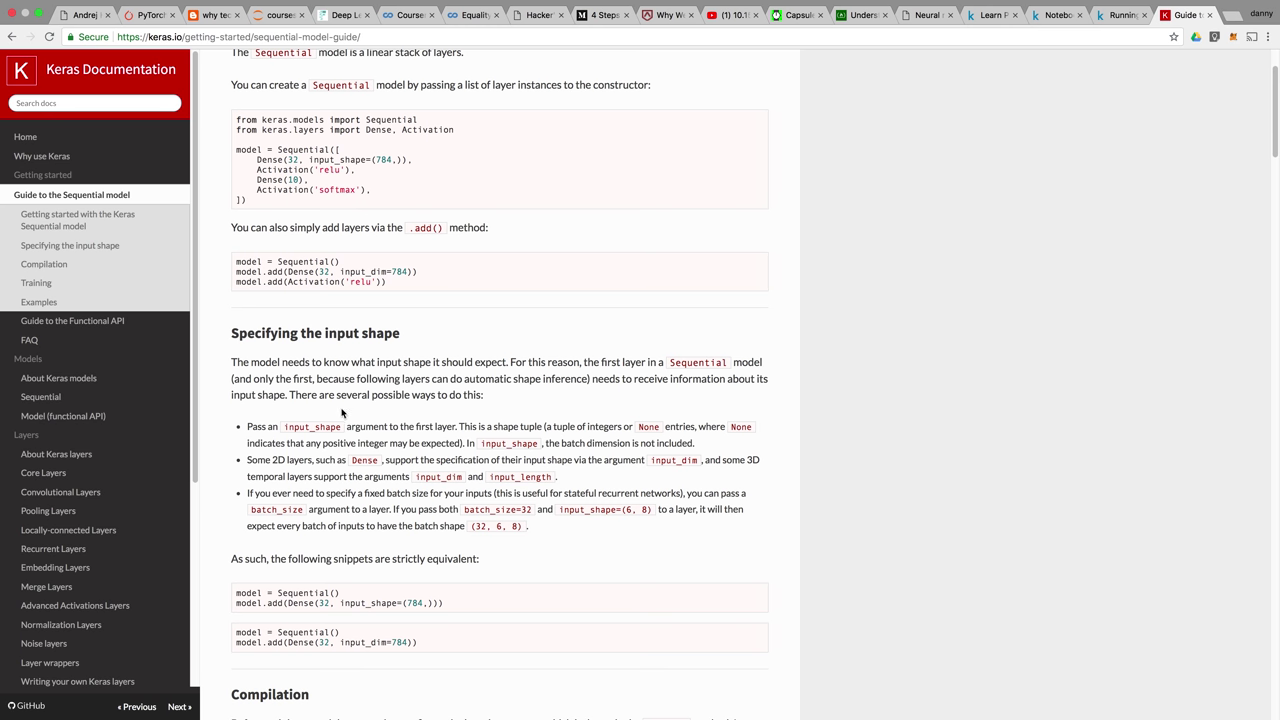
Read the guide's Compilation section on optimizer, loss and metrics, and the Training section's code samples.
scroll(343, 414, down, 1)
scroll(343, 414, down, 6)
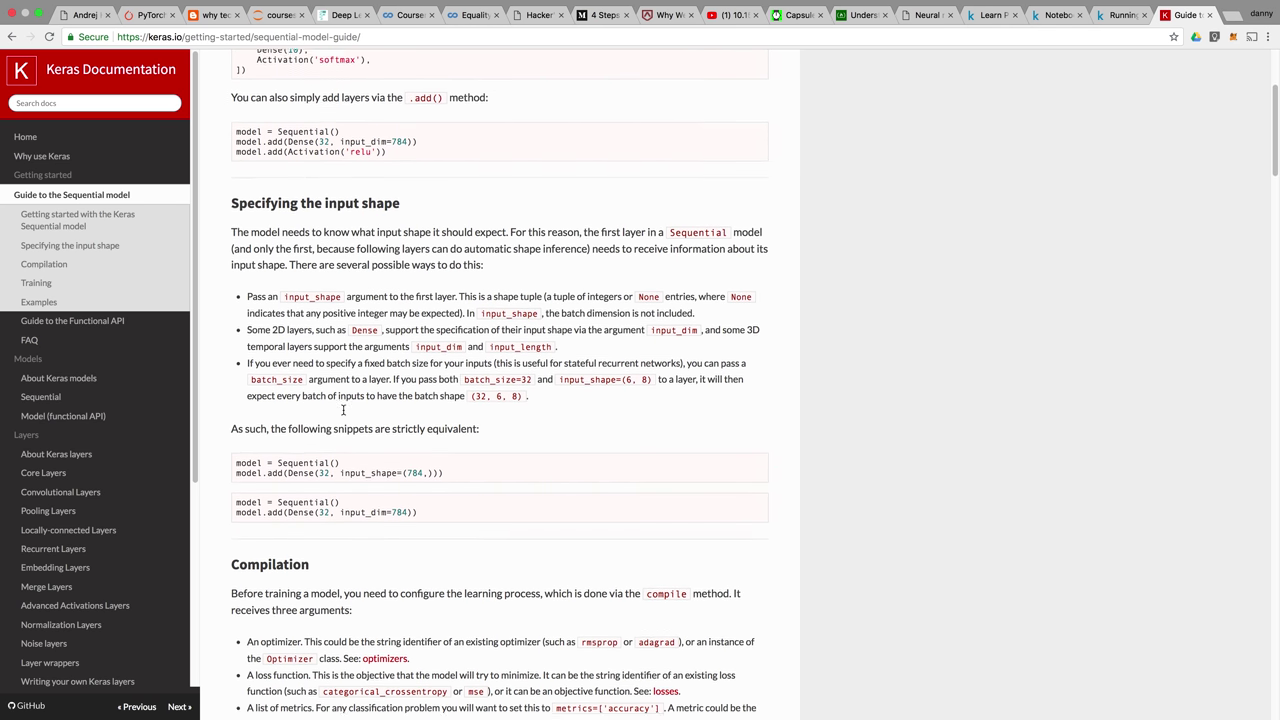
scroll(343, 414, down, 4)
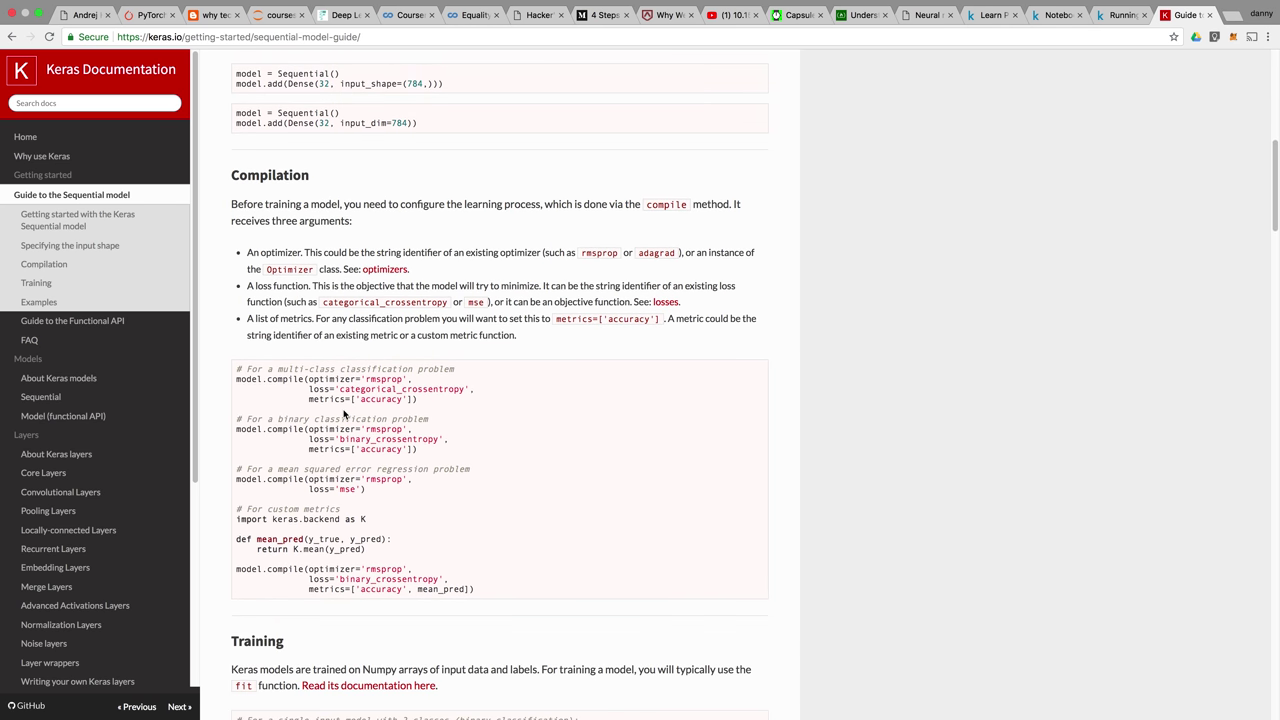
scroll(343, 414, down, 5)
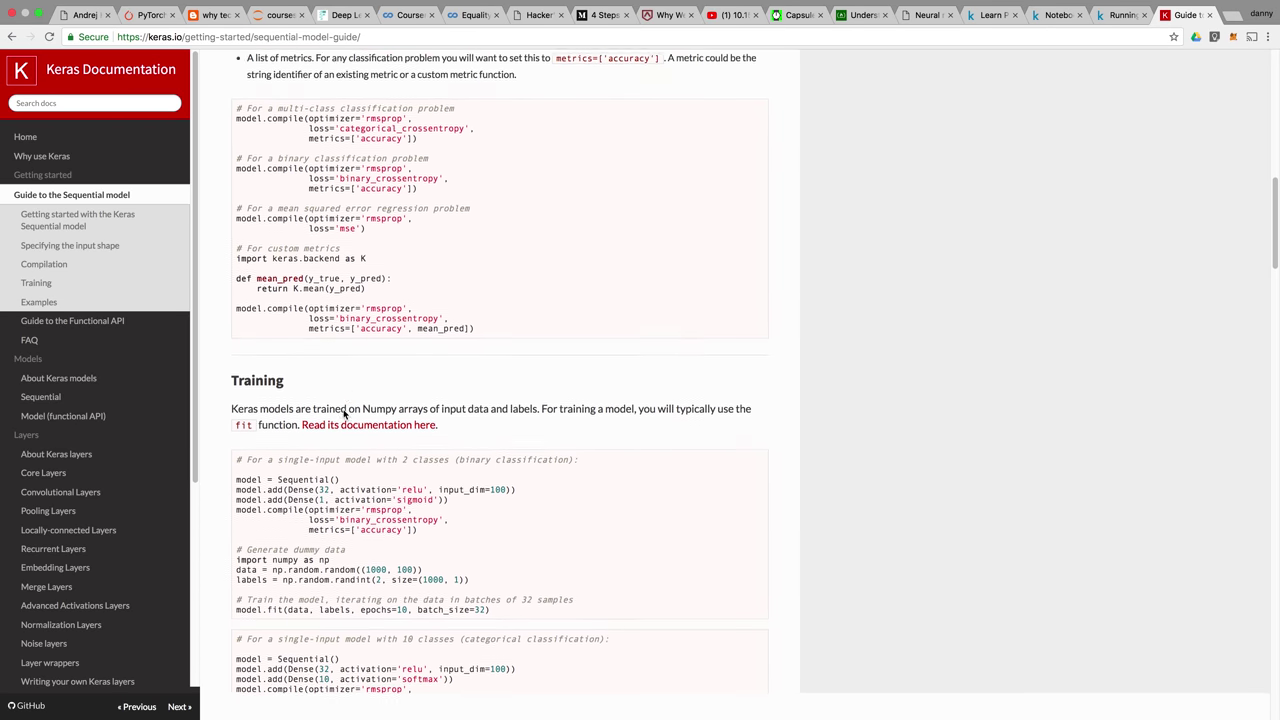
scroll(343, 414, down, 1)
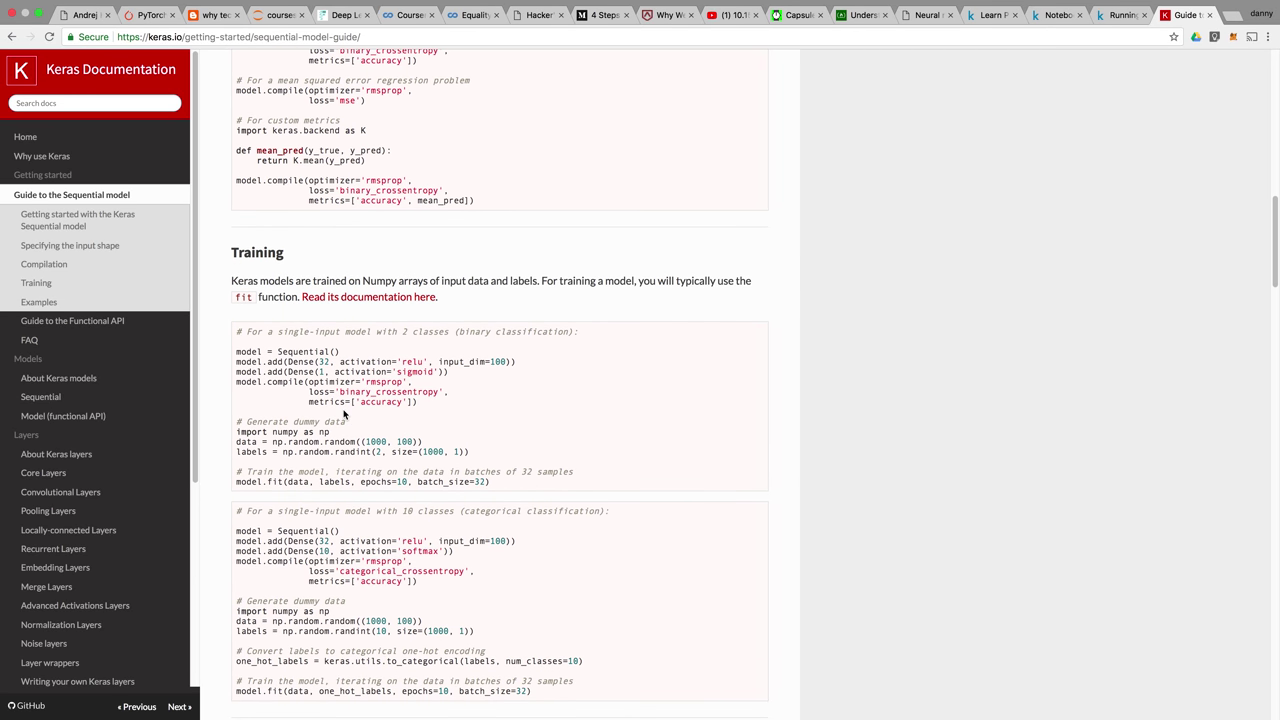
scroll(343, 414, down, 1)
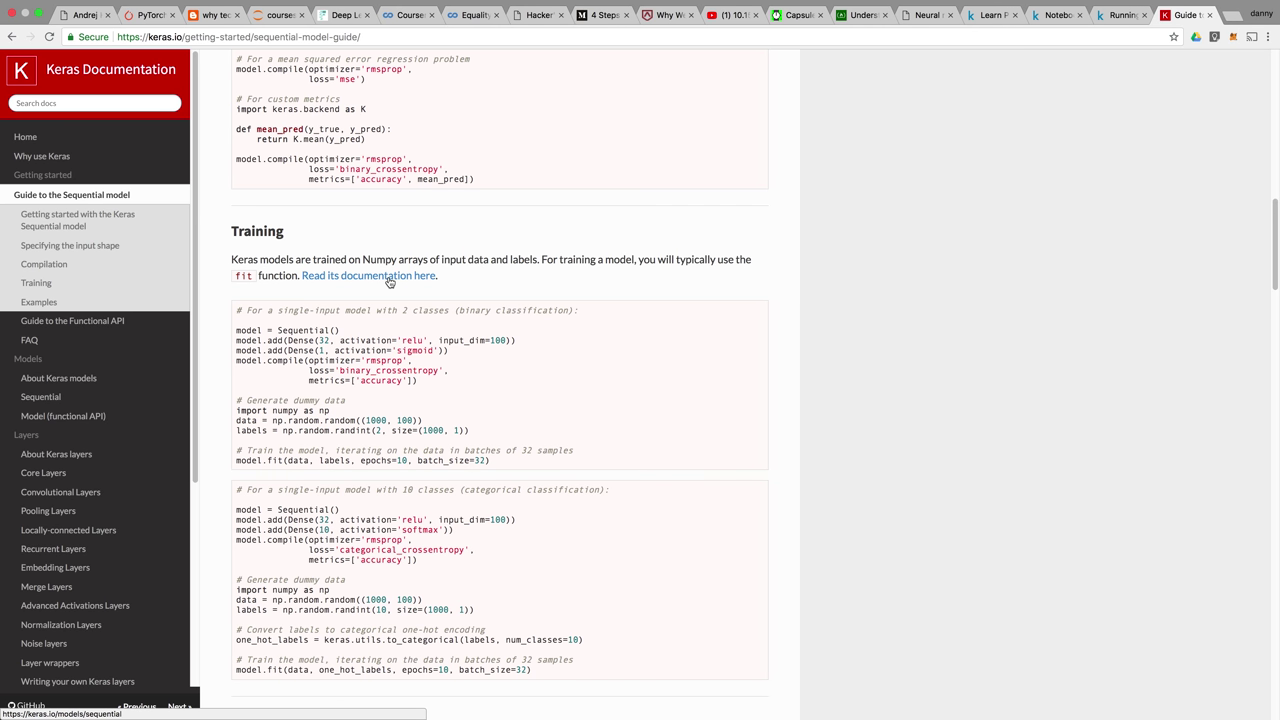
Read the Sequential model guide's Examples section, including the MLP softmax and binary classification code.
scroll(389, 282, down, 10)
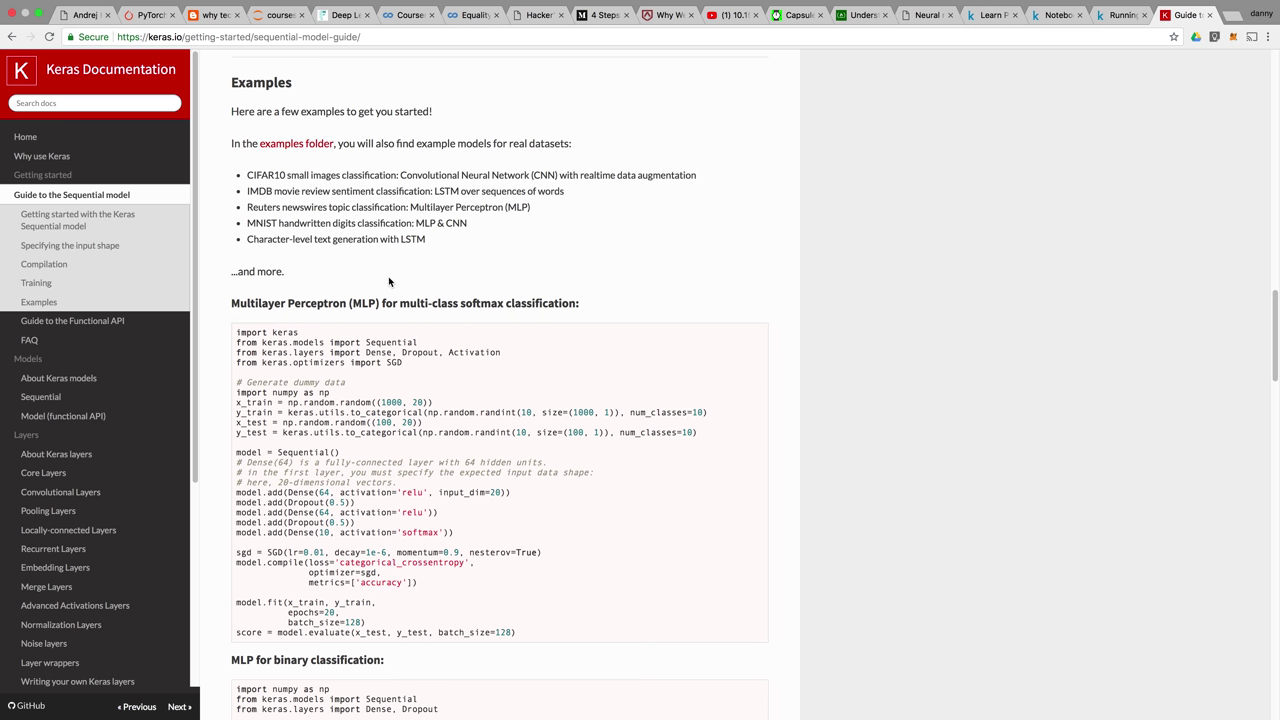
scroll(388, 276, down, 2)
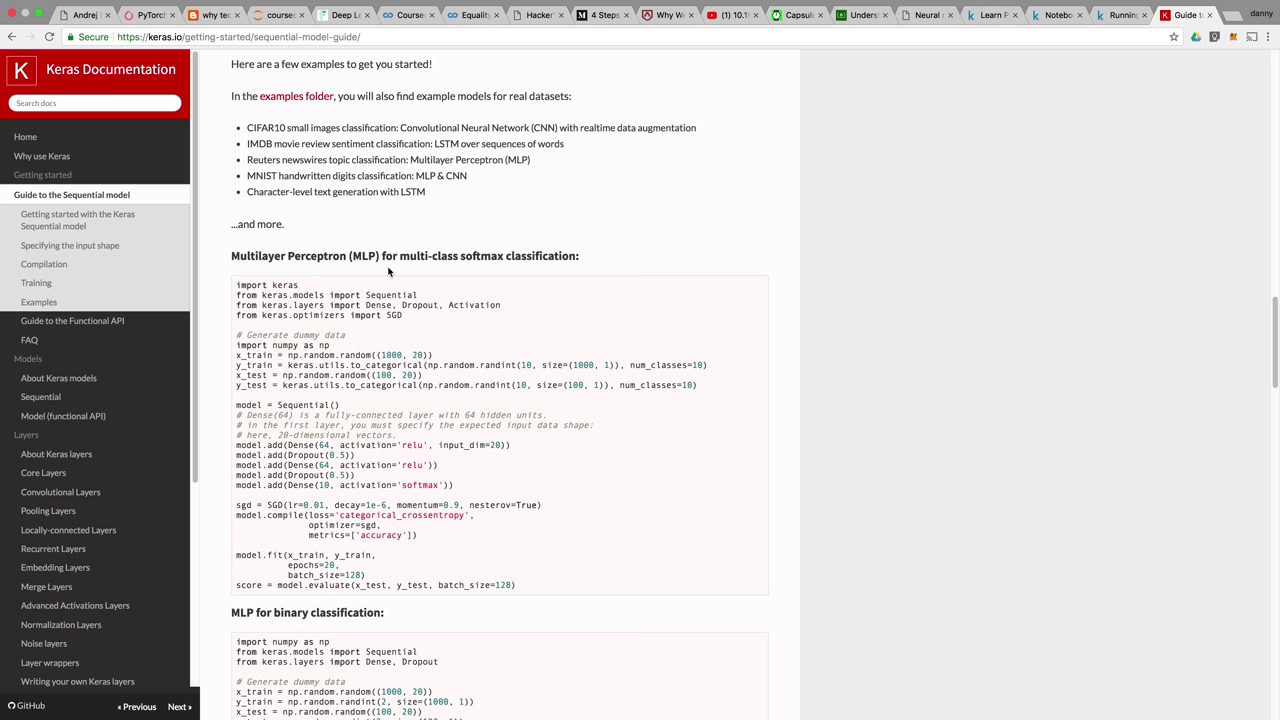
scroll(389, 271, down, 5)
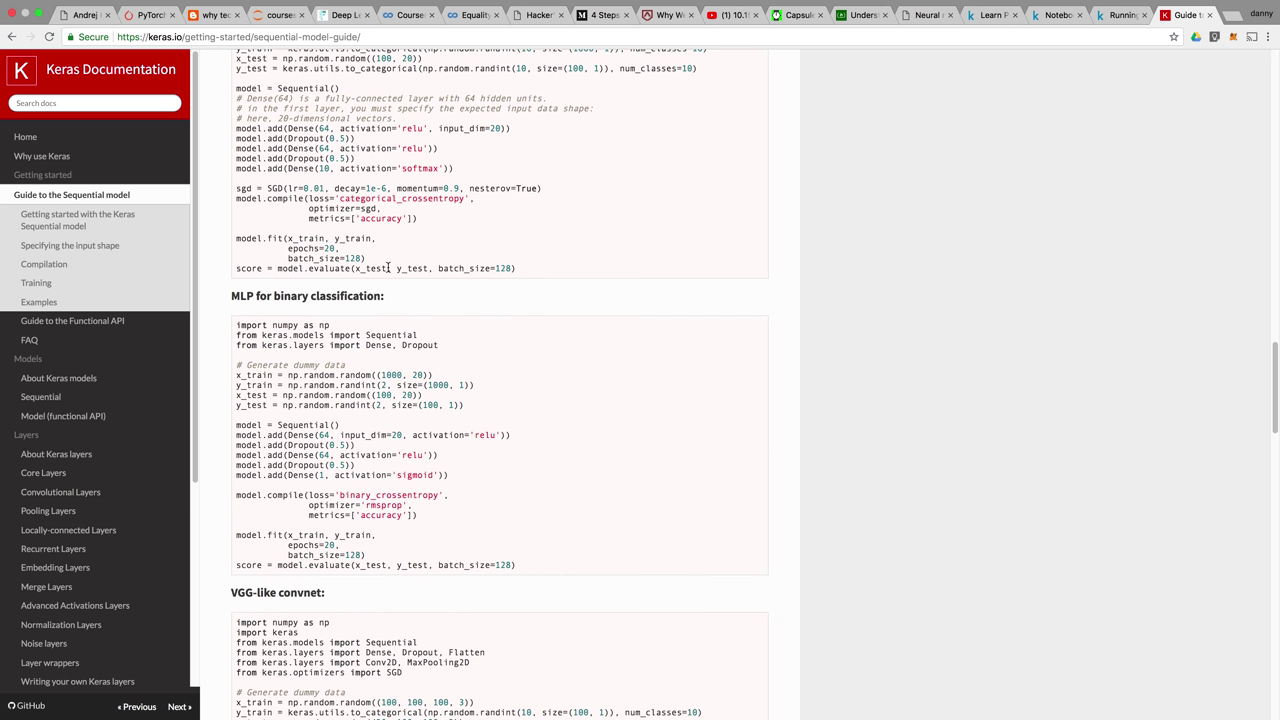
scroll(388, 268, up, 20)
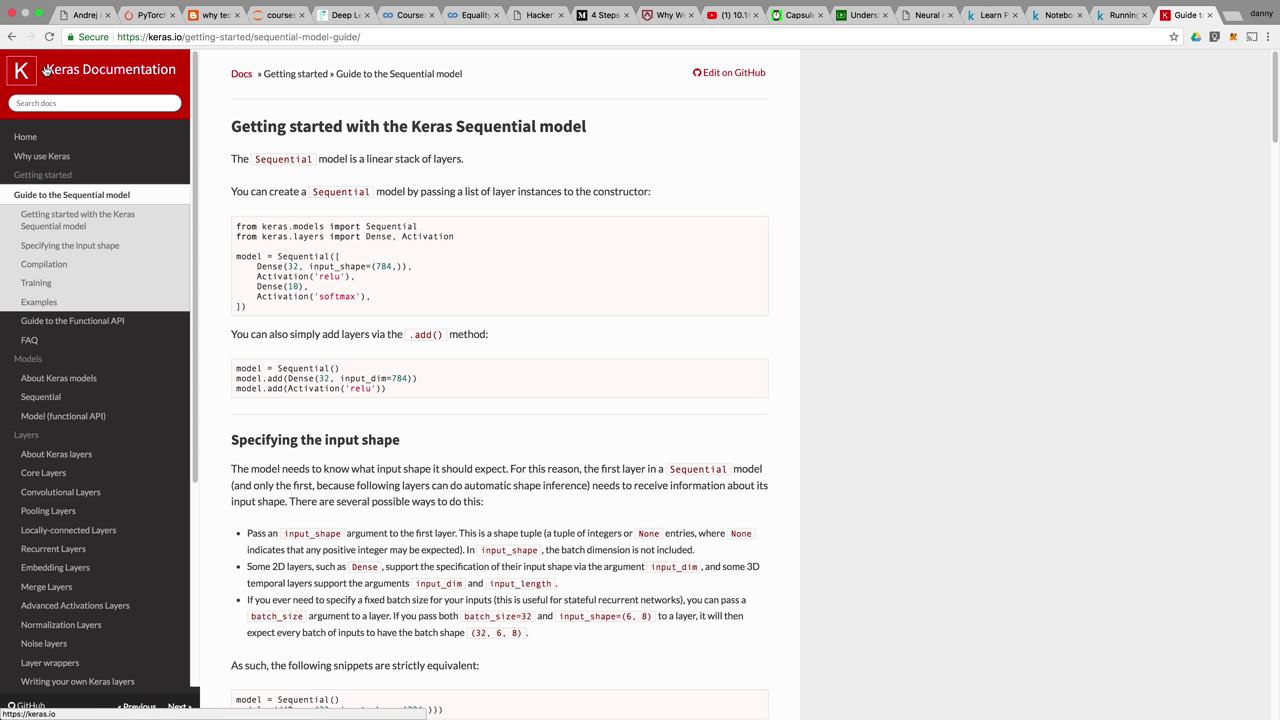
Go back to the Google results and extend the query to "what is sequential conv2d".
click(12, 36)
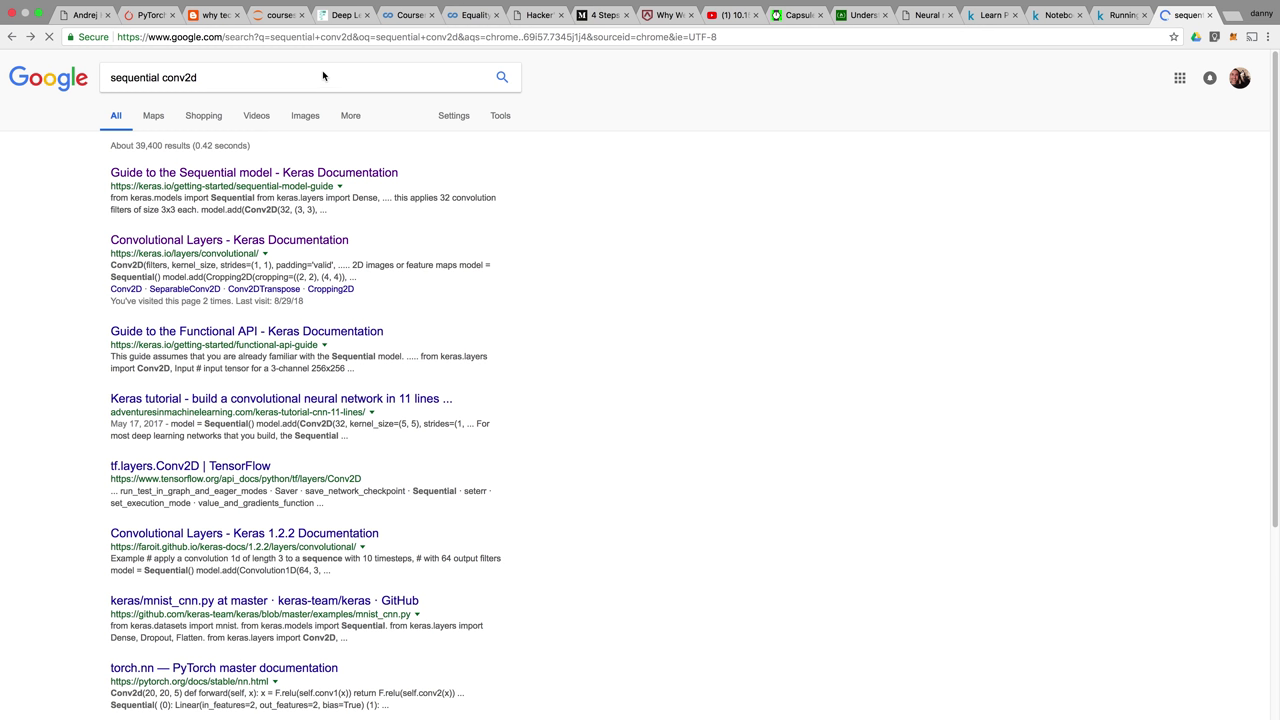
click(112, 77)
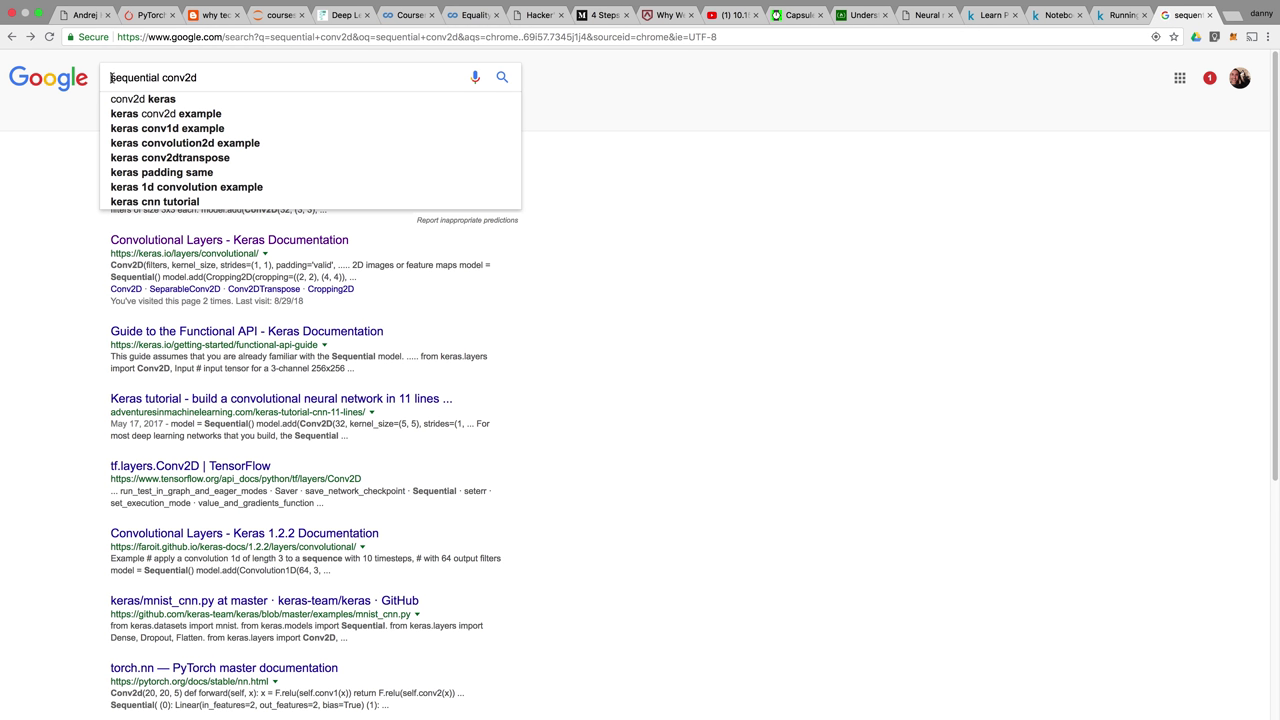
text(what is)
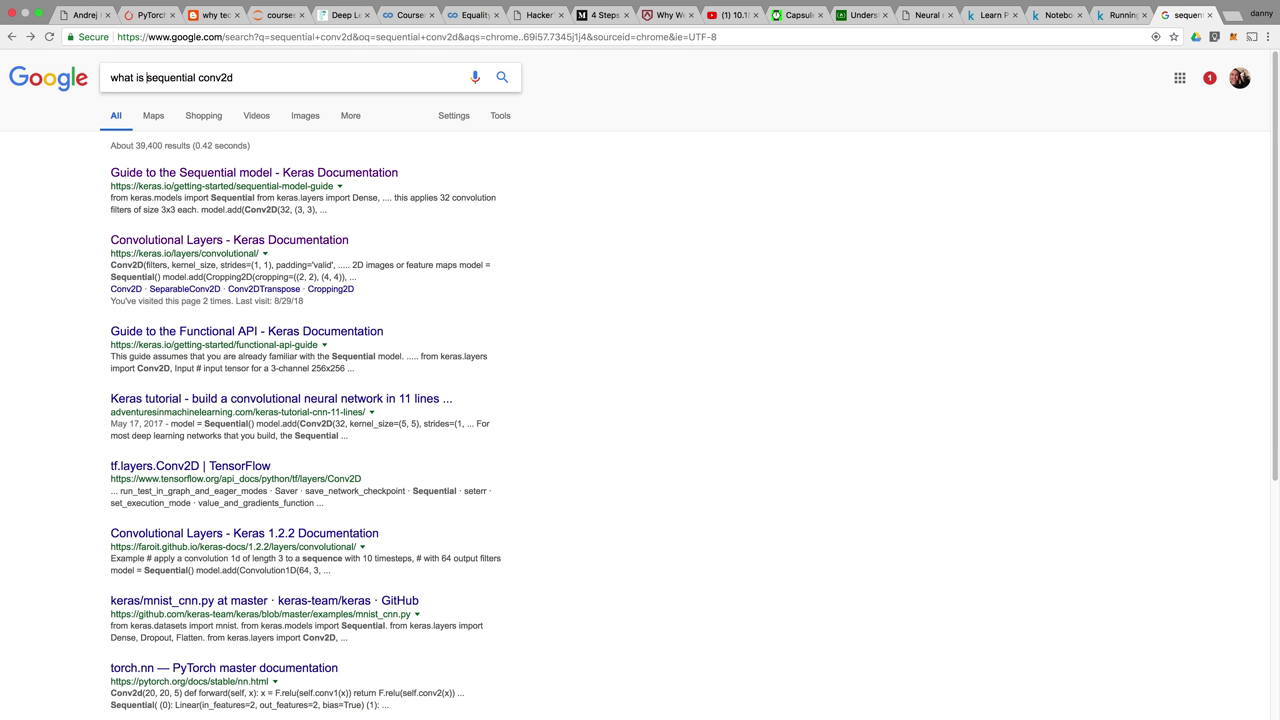
key(Return)
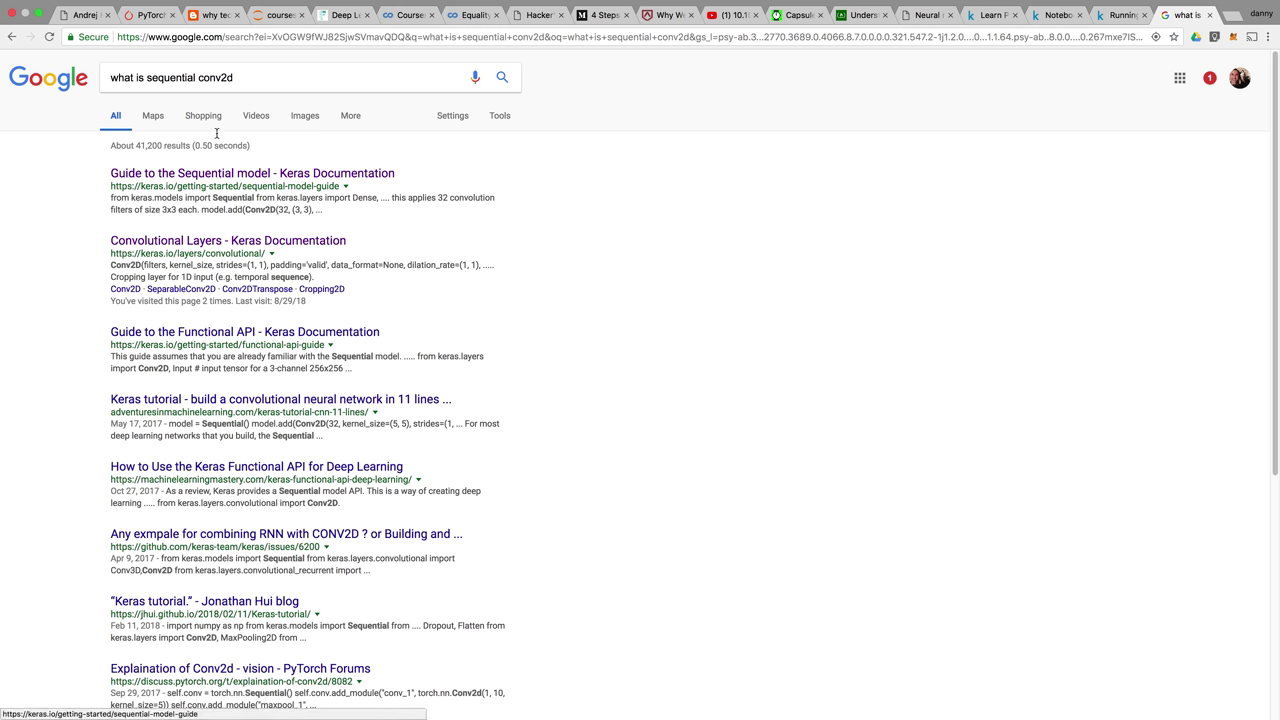
View the image results, enlarge the coarse and fine model architecture figure, and return to browsing the web results.
click(298, 122)
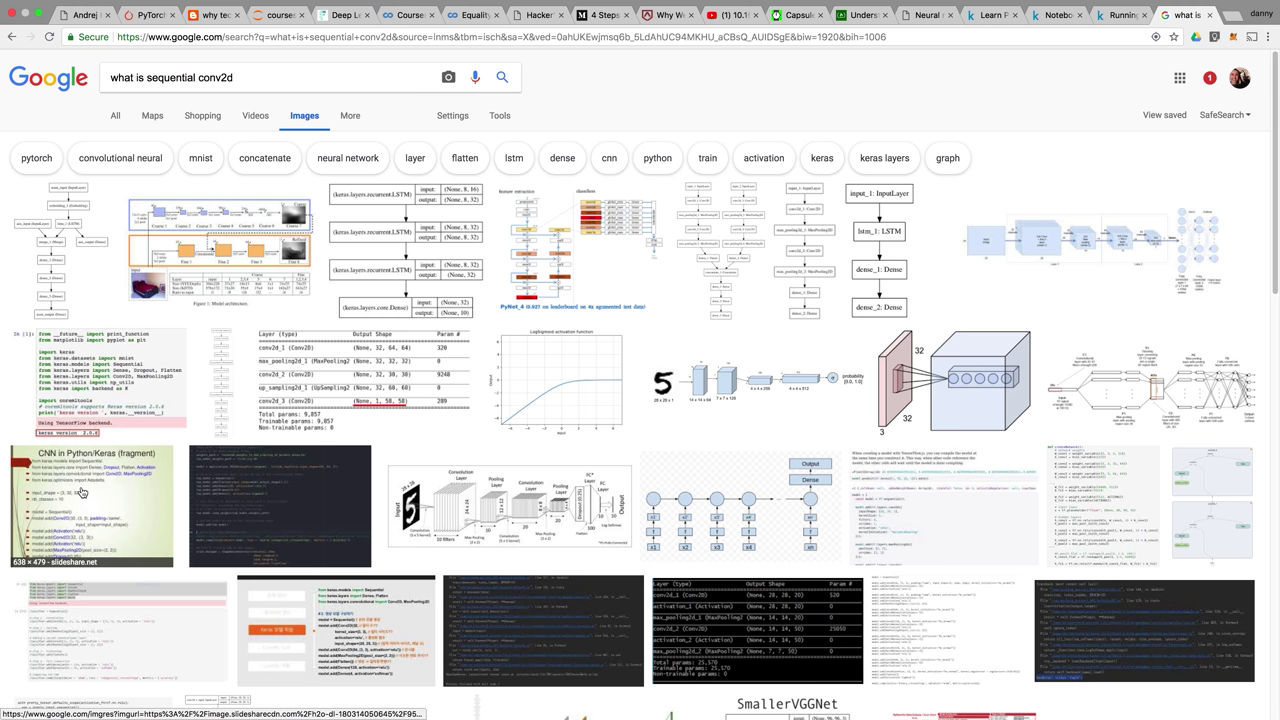
click(195, 236)
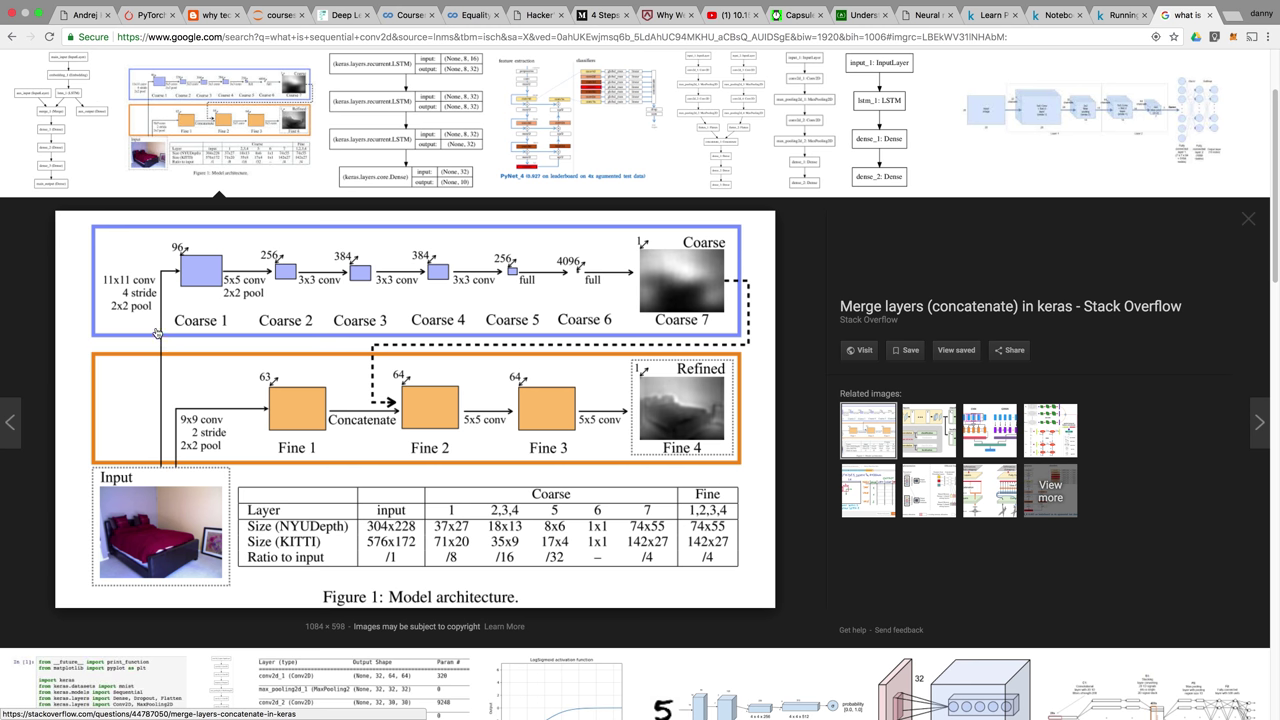
click(13, 40)
scroll(71, 302, down, 2)
scroll(71, 302, down, 2)
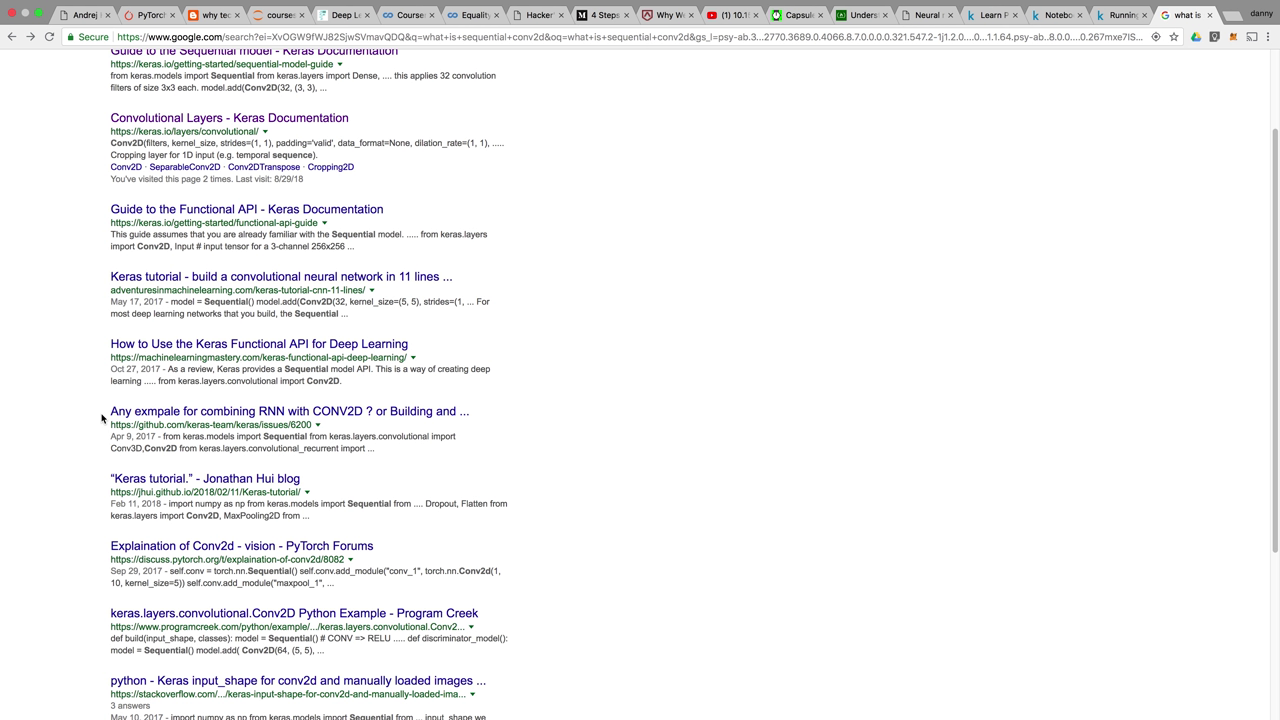
Open the "Keras tutorial" blog result, read its fully connected and softmax classifier sample code, and return to the search results.
click(156, 480)
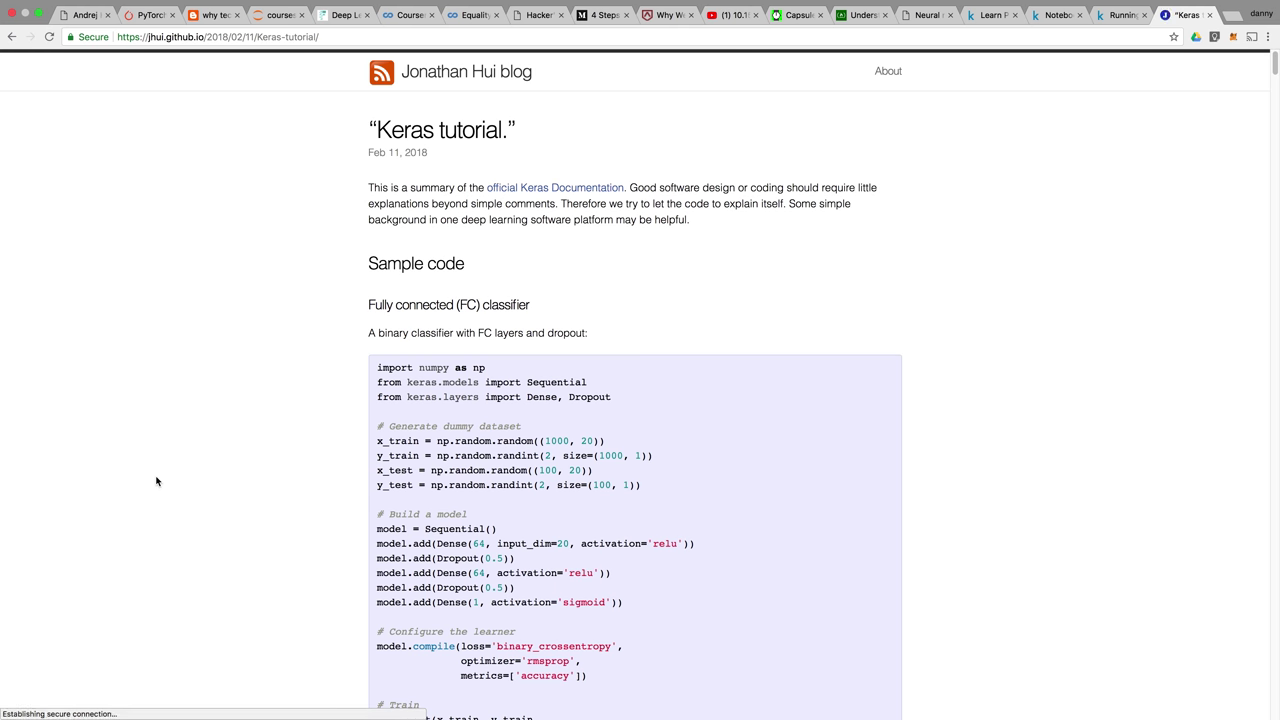
scroll(342, 435, down, 1)
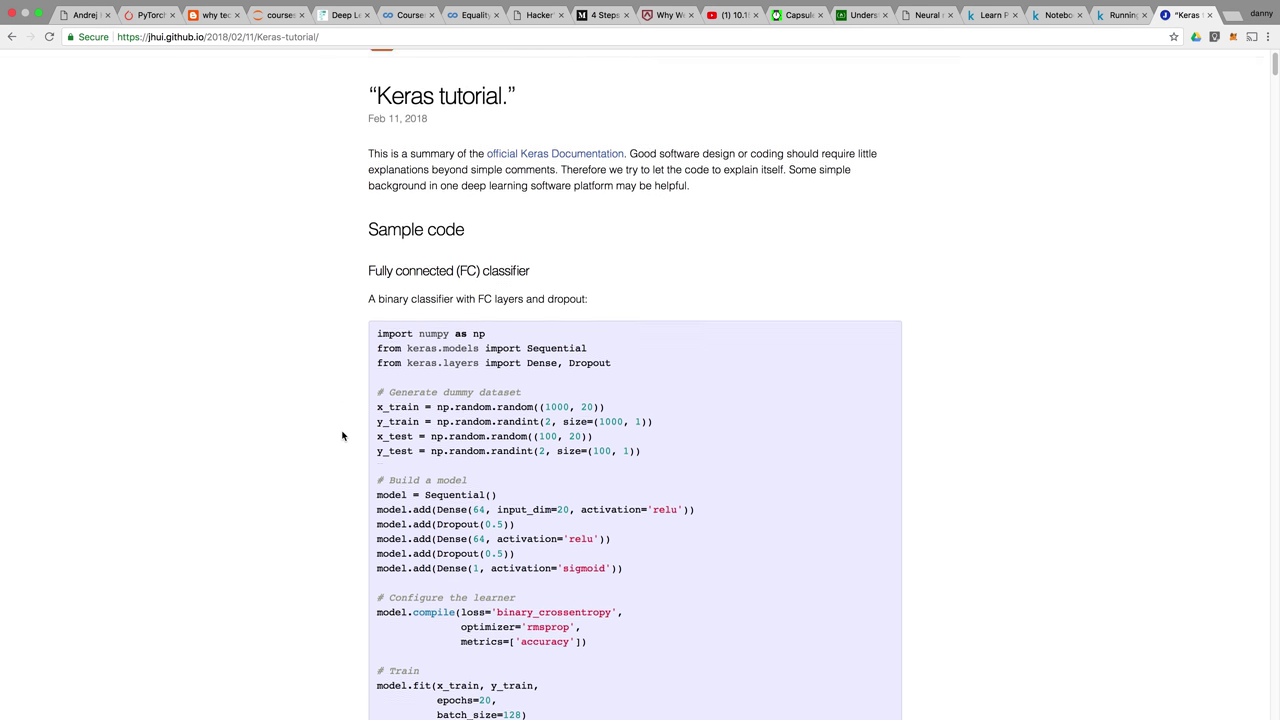
scroll(342, 435, down, 3)
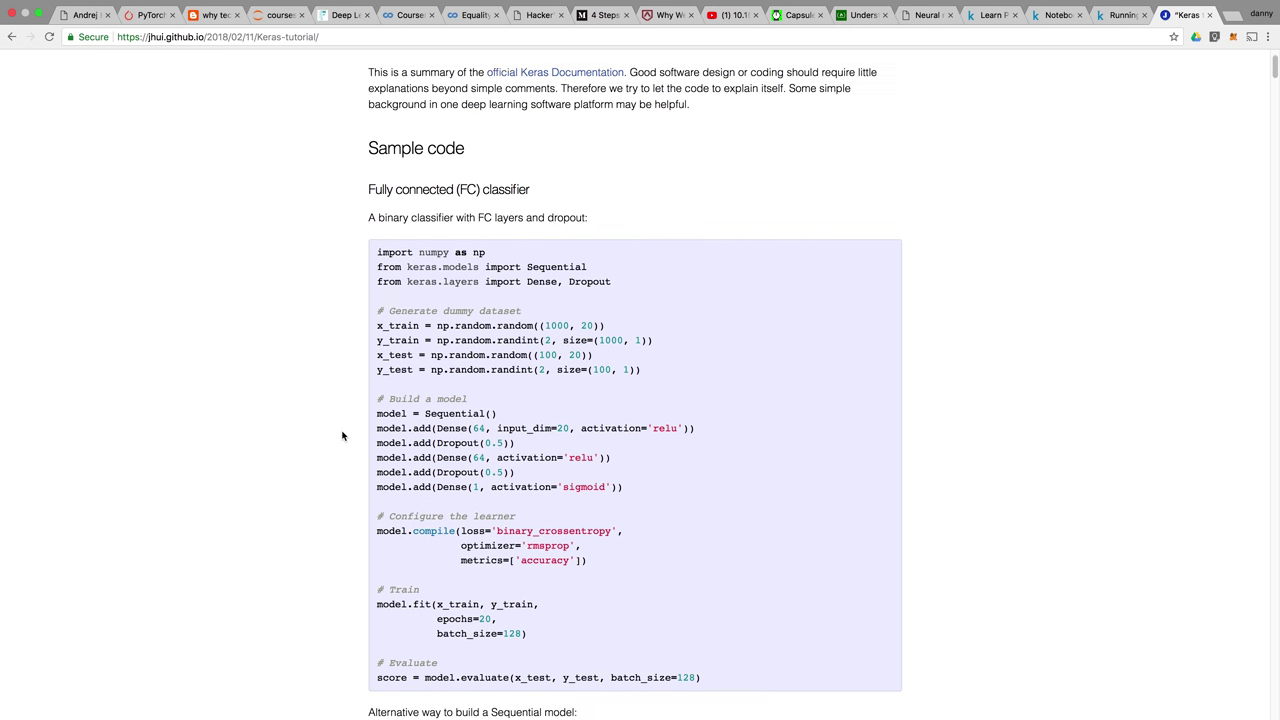
scroll(342, 435, down, 10)
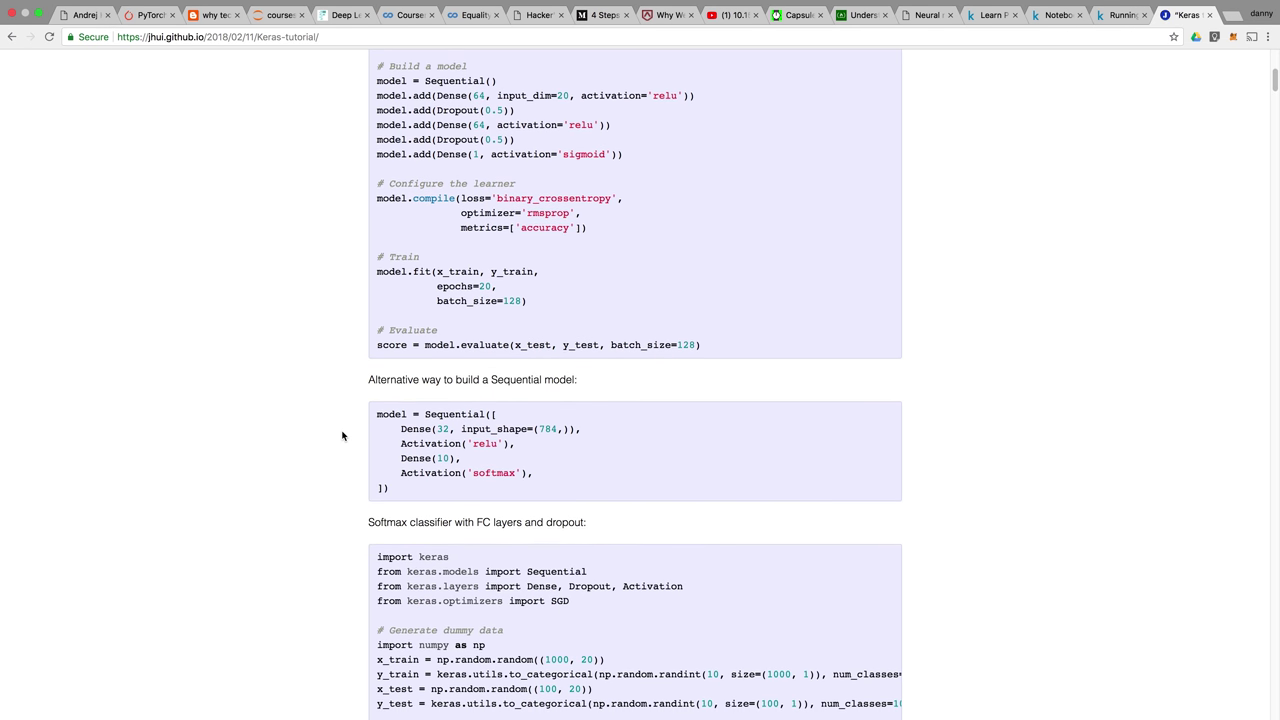
scroll(342, 435, down, 15)
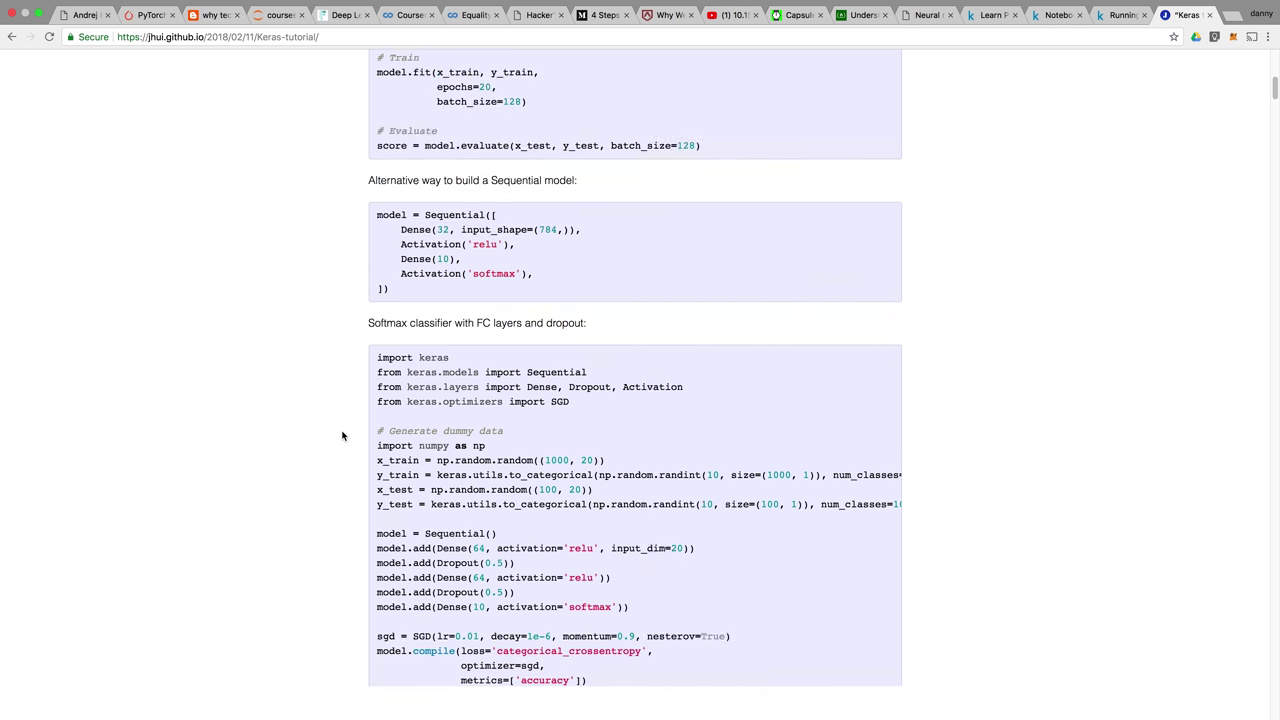
click(11, 36)
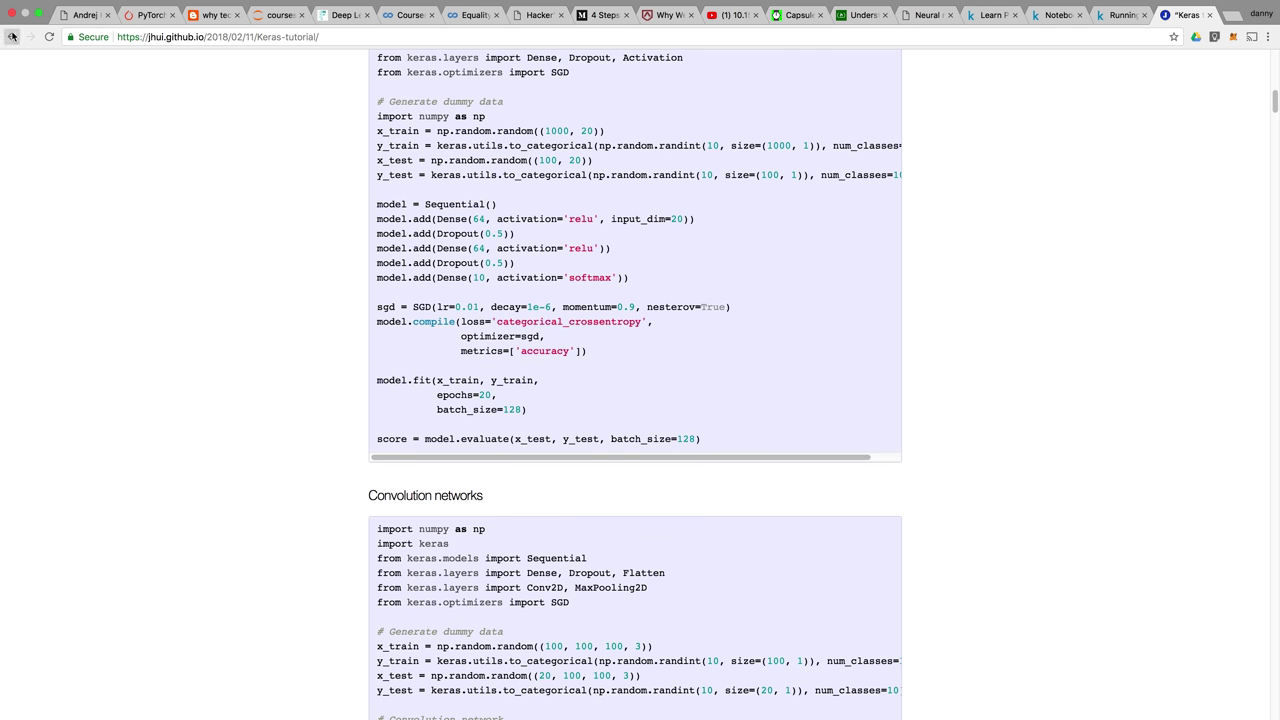
scroll(64, 119, down, 1)
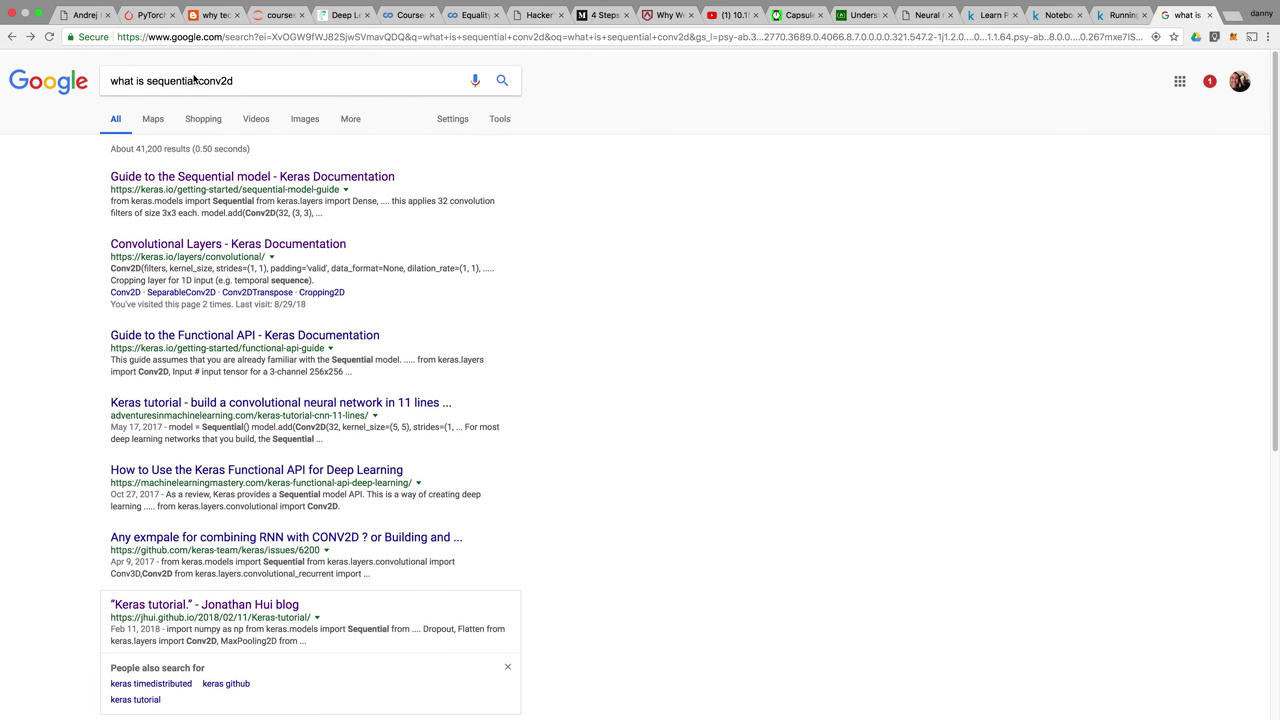
Search for "what is sequential convolution model" and accept the suggested spelling "convolutional".
double_click(205, 77)
text(cpnc)
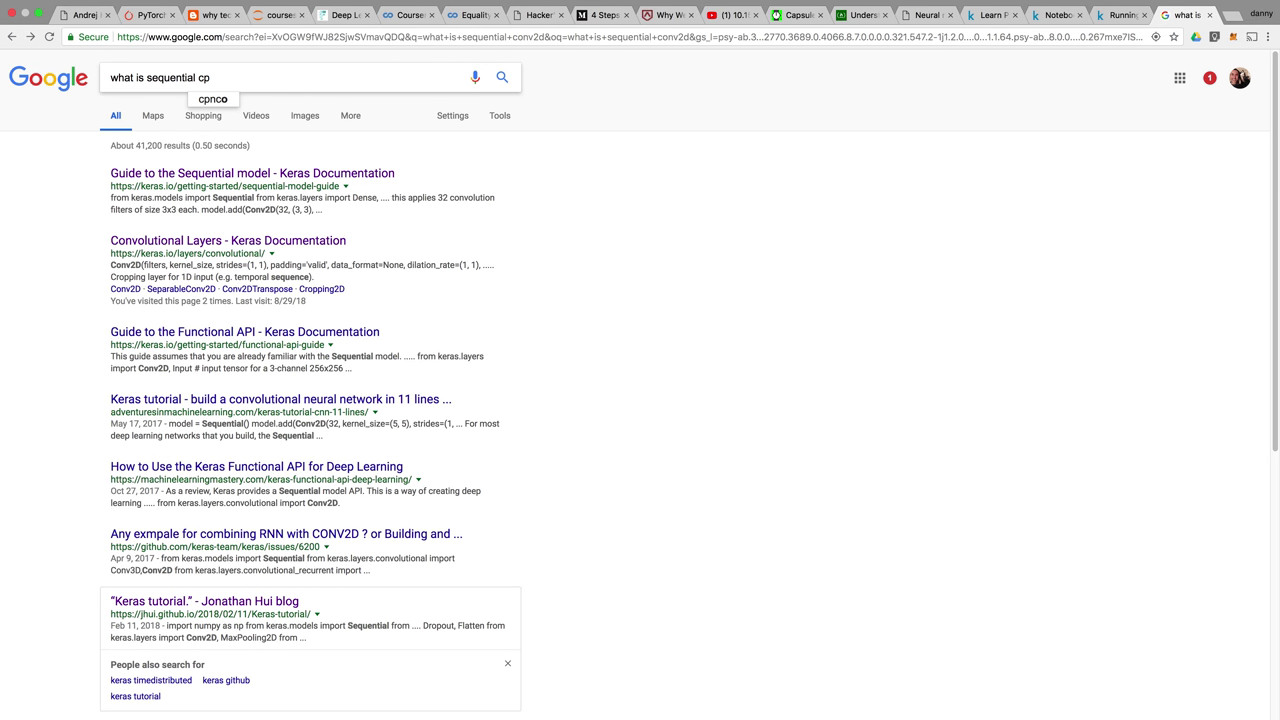
key(BackSpace)
key(BackSpace)
text(con)
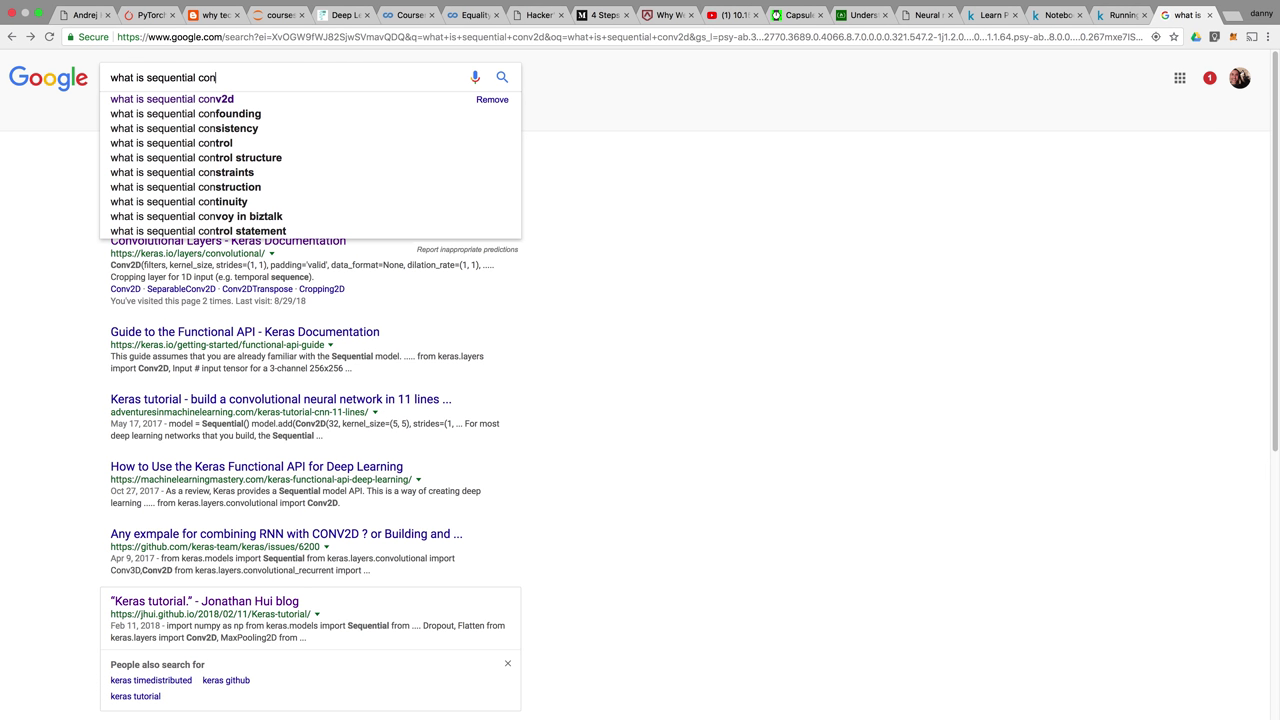
text(volution mod)
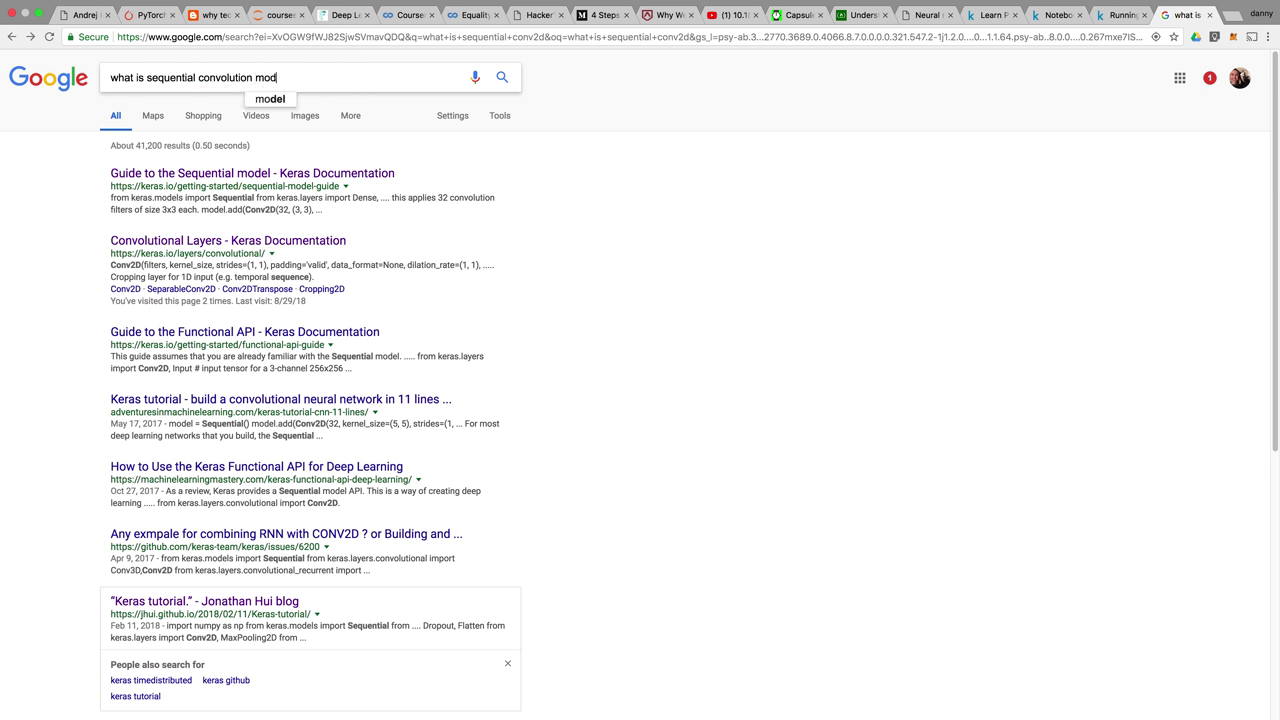
text(el)
key(Return)
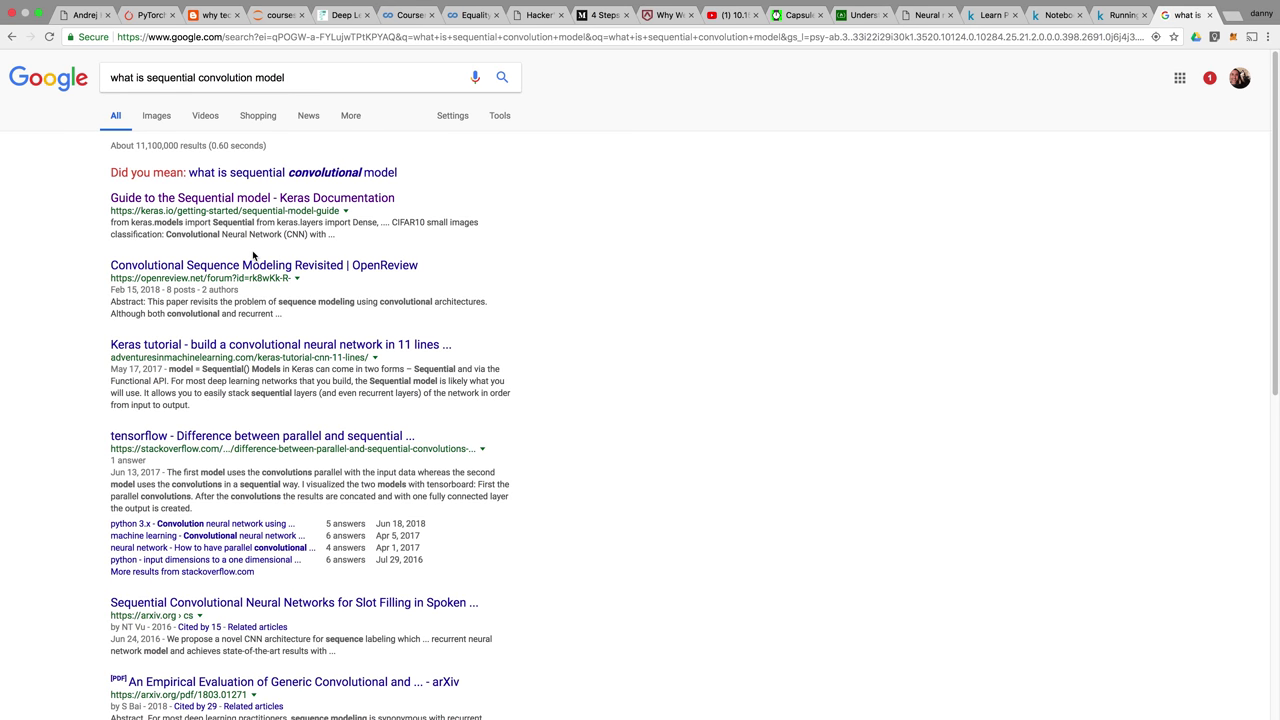
click(289, 173)
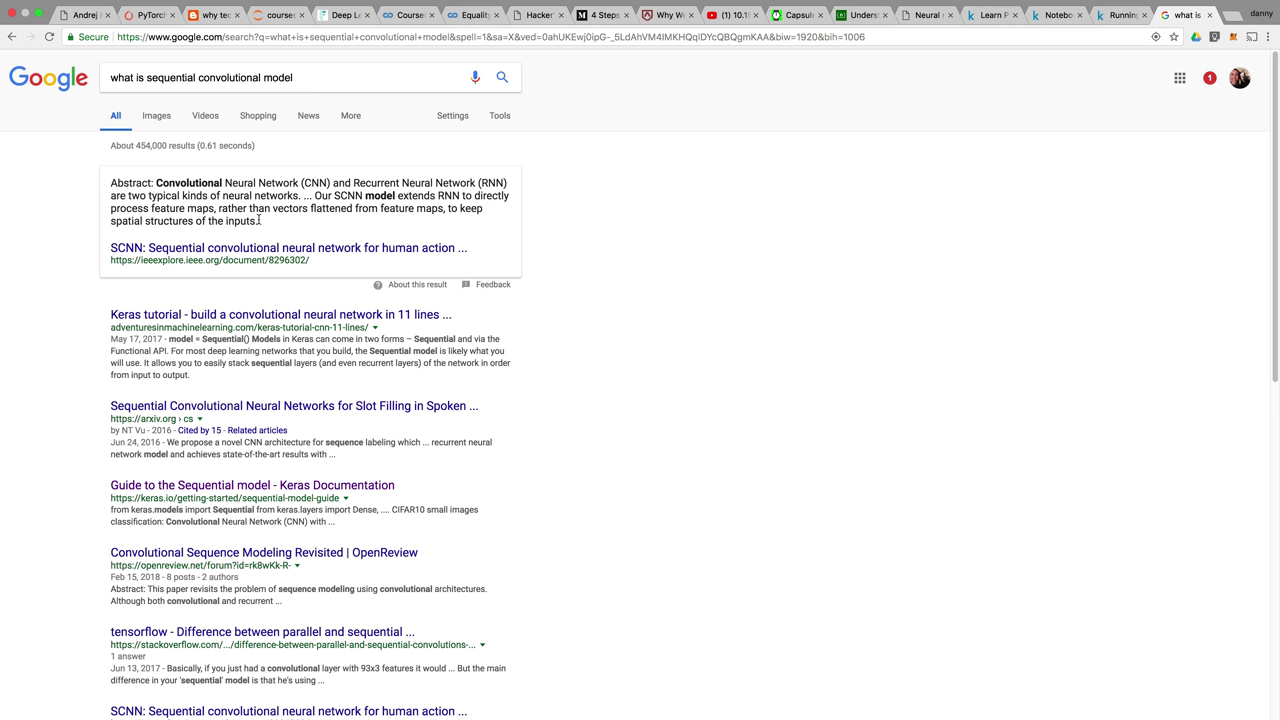
Open the Stack Overflow result on the difference between parallel and sequential convolutions and read the question.
scroll(308, 225, down, 1)
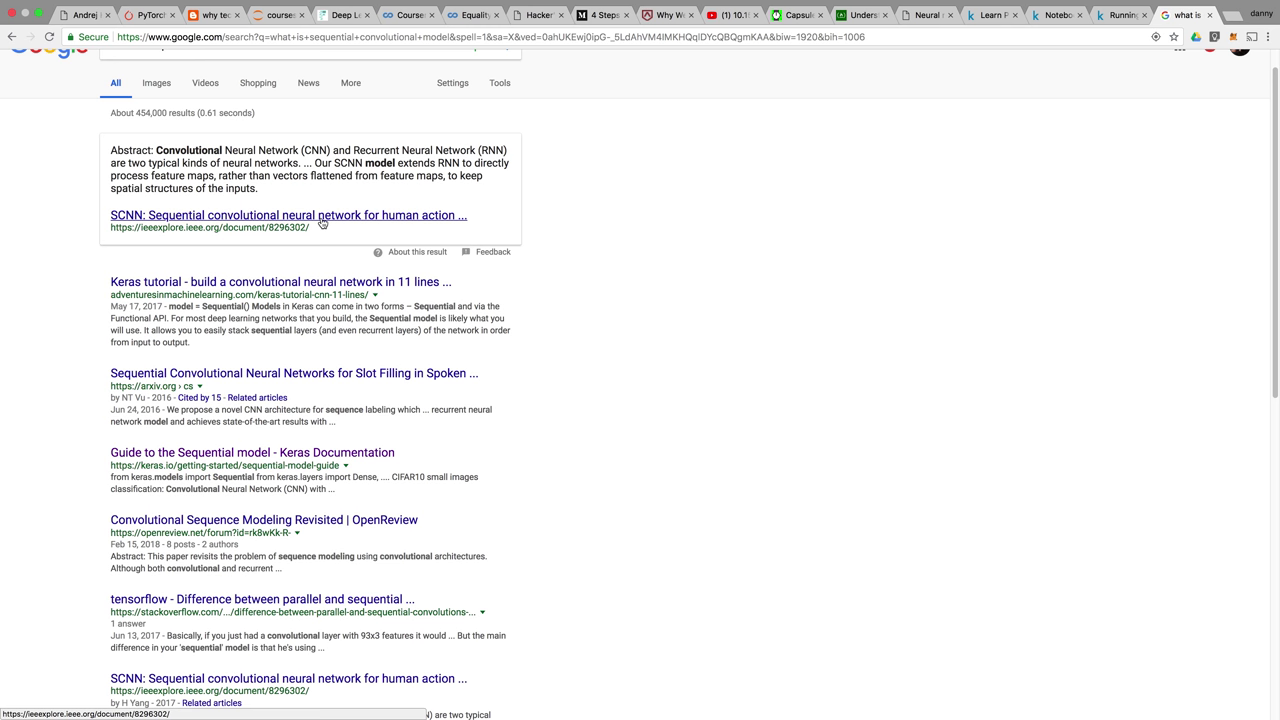
click(287, 598)
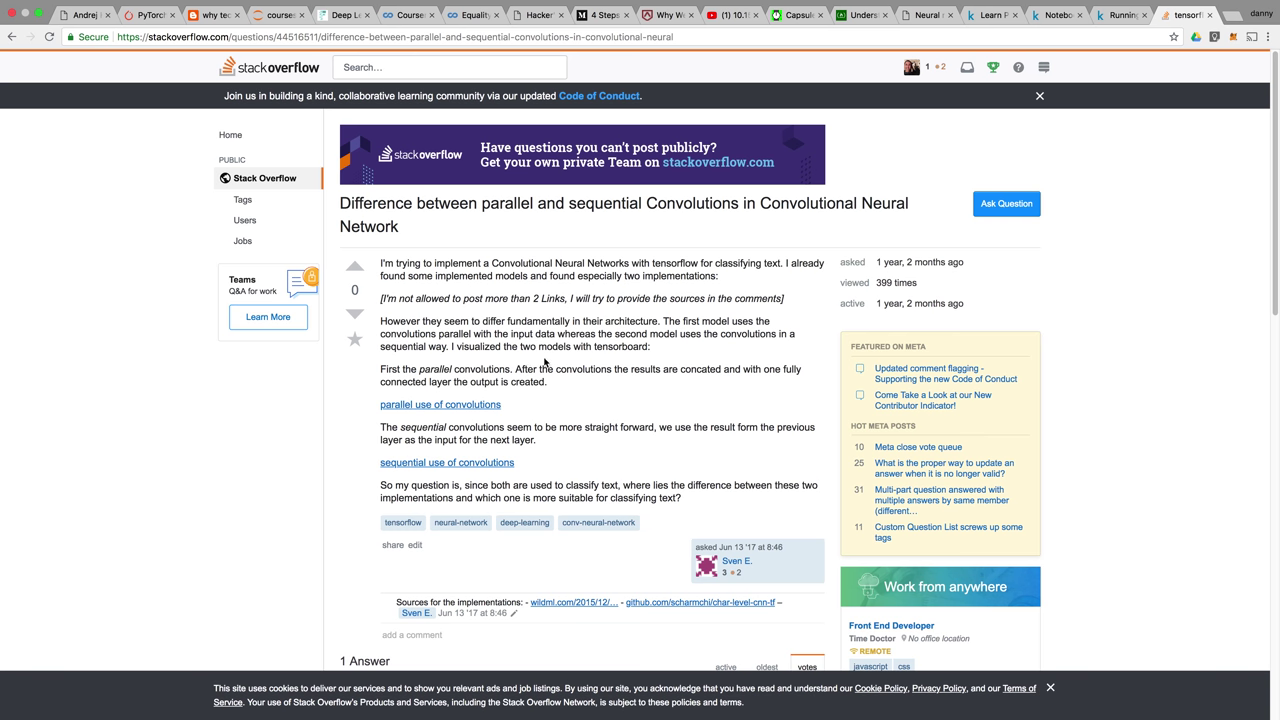
scroll(545, 362, down, 1)
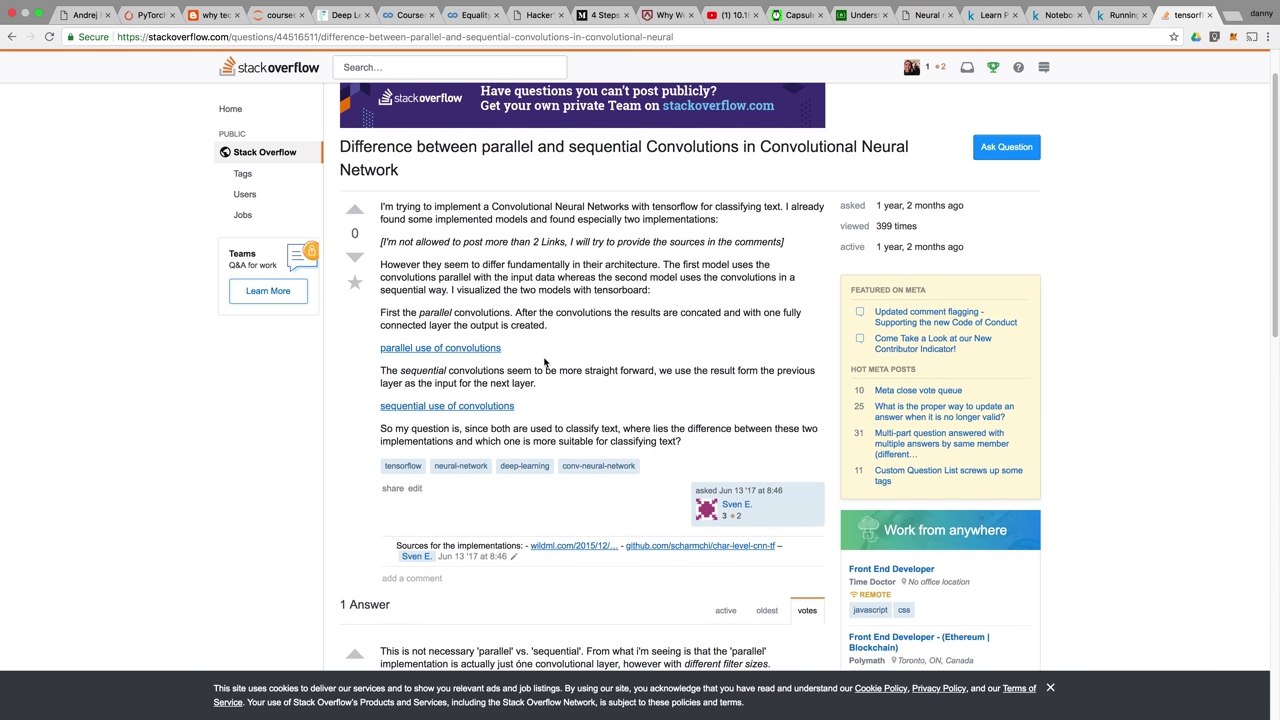
scroll(540, 358, down, 1)
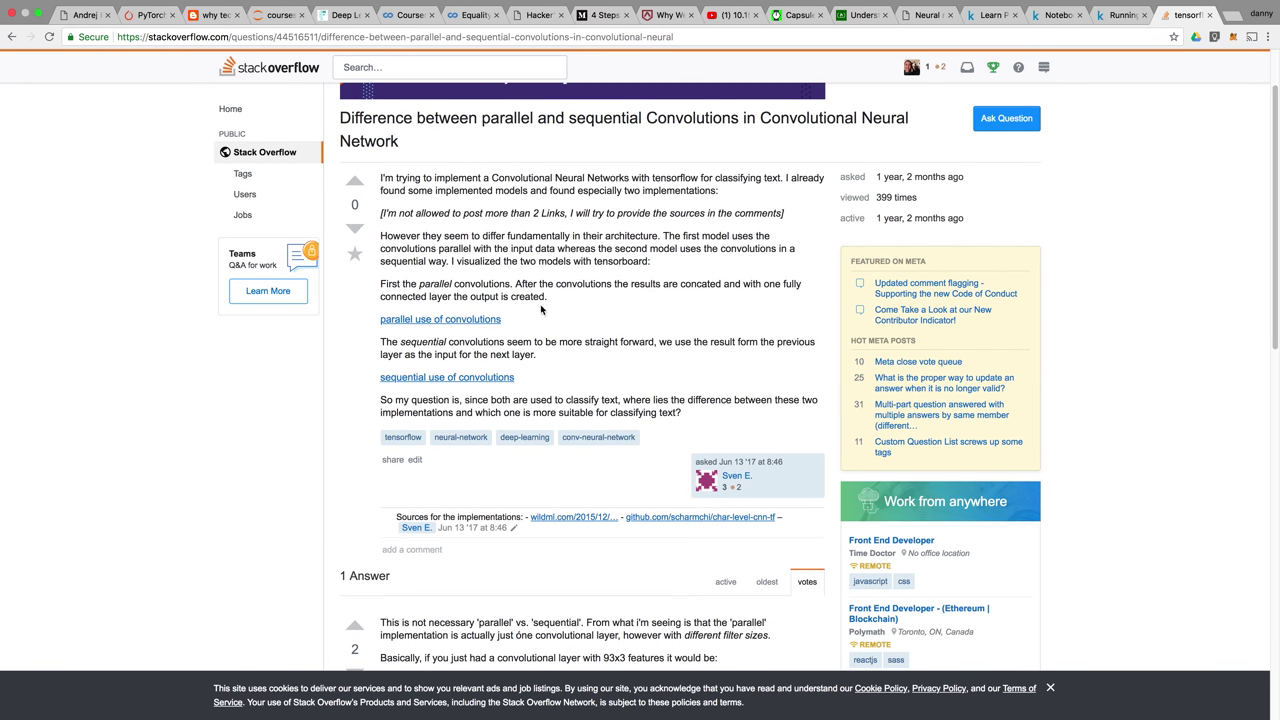
View the question's linked diagrams of the parallel and the sequential use of convolutions.
click(478, 320)
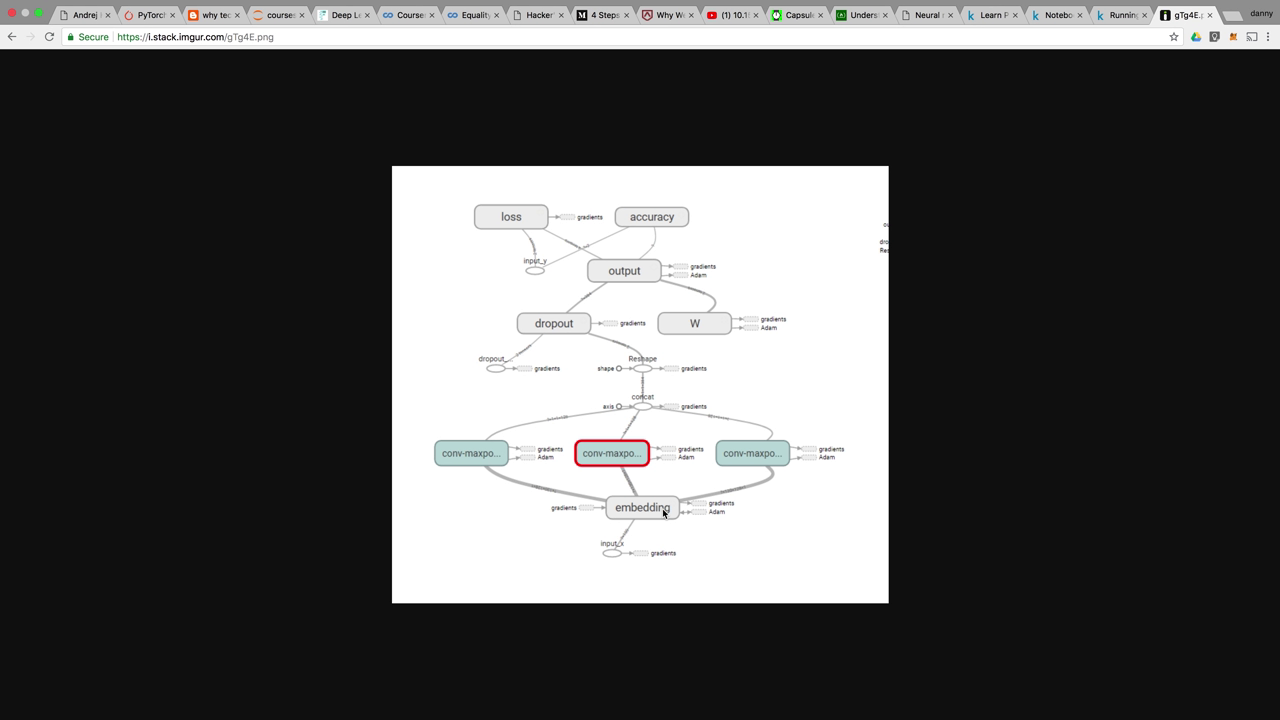
click(13, 38)
click(483, 380)
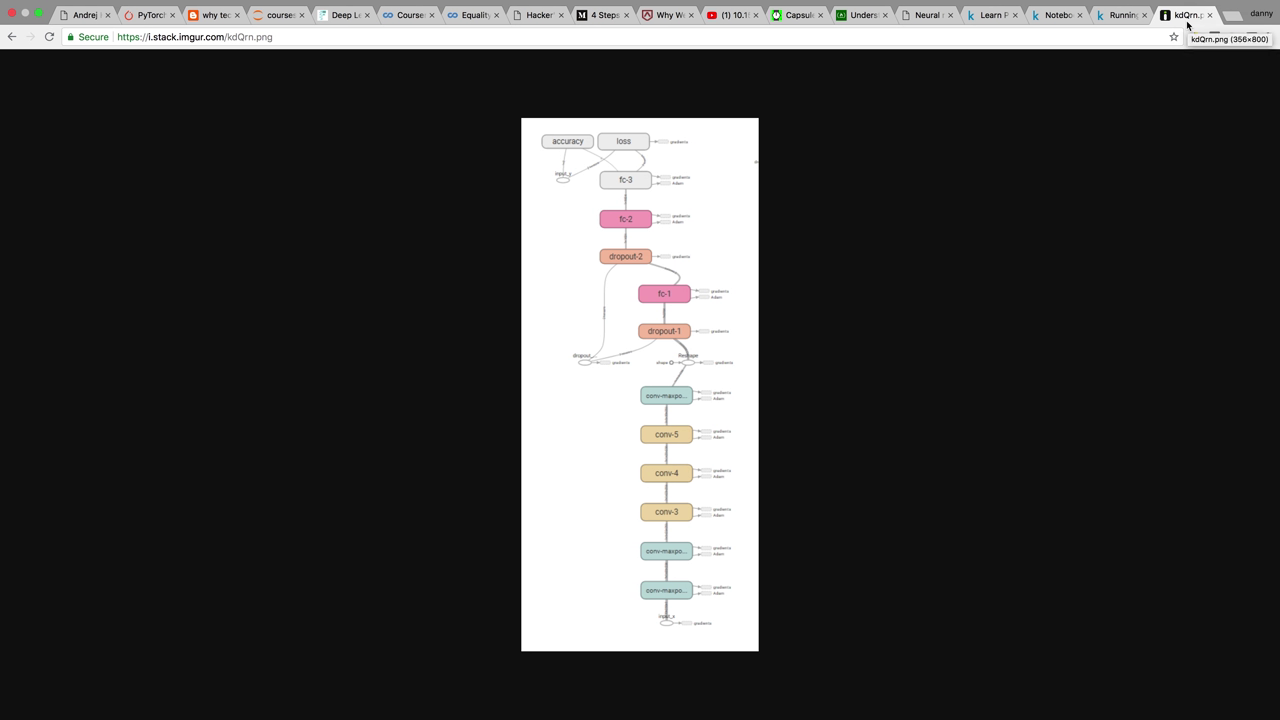
Return to the Kaggle notebook's Model Specification cell and examine the relu activations in the first two Conv2D lines.
click(1126, 20)
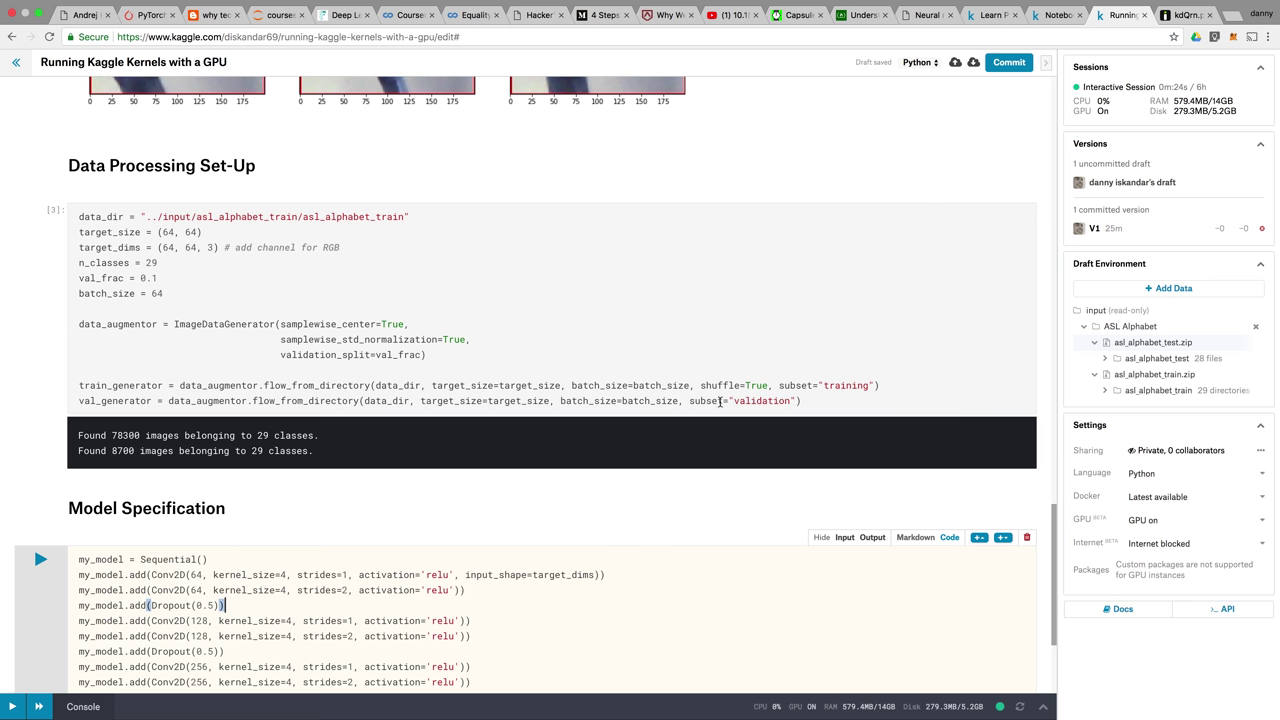
scroll(662, 488, down, 4)
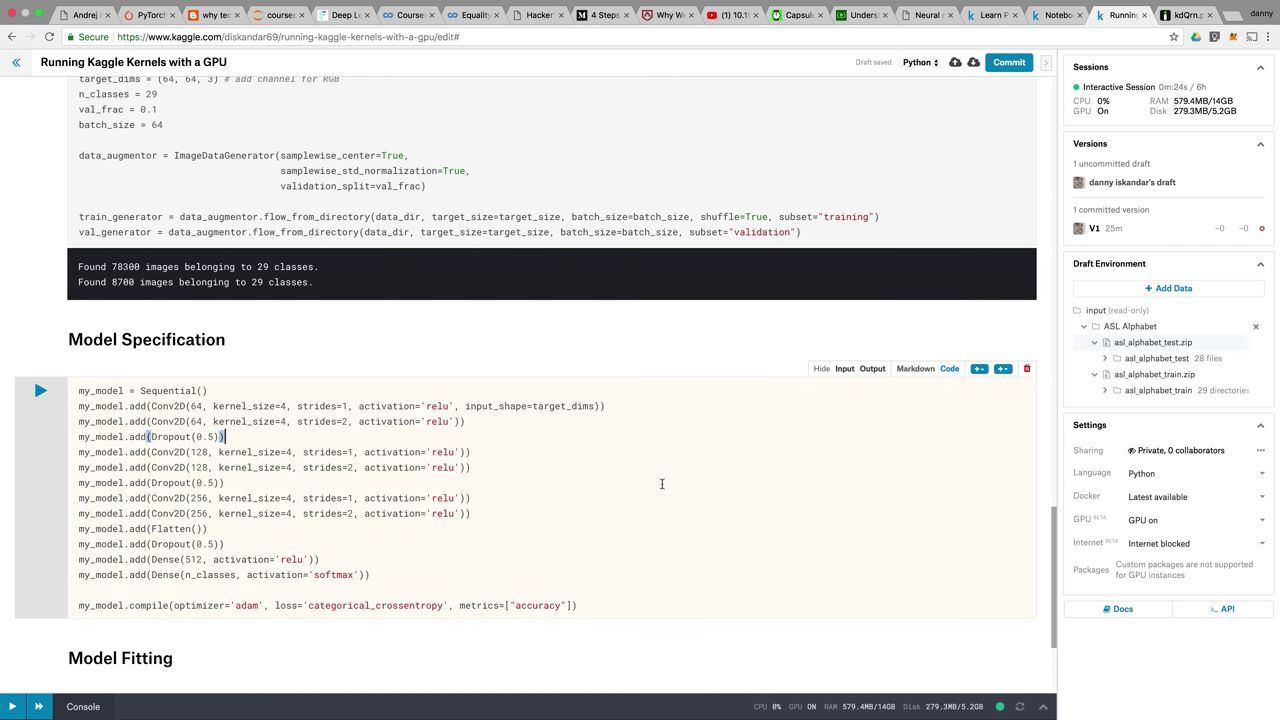
click(505, 493)
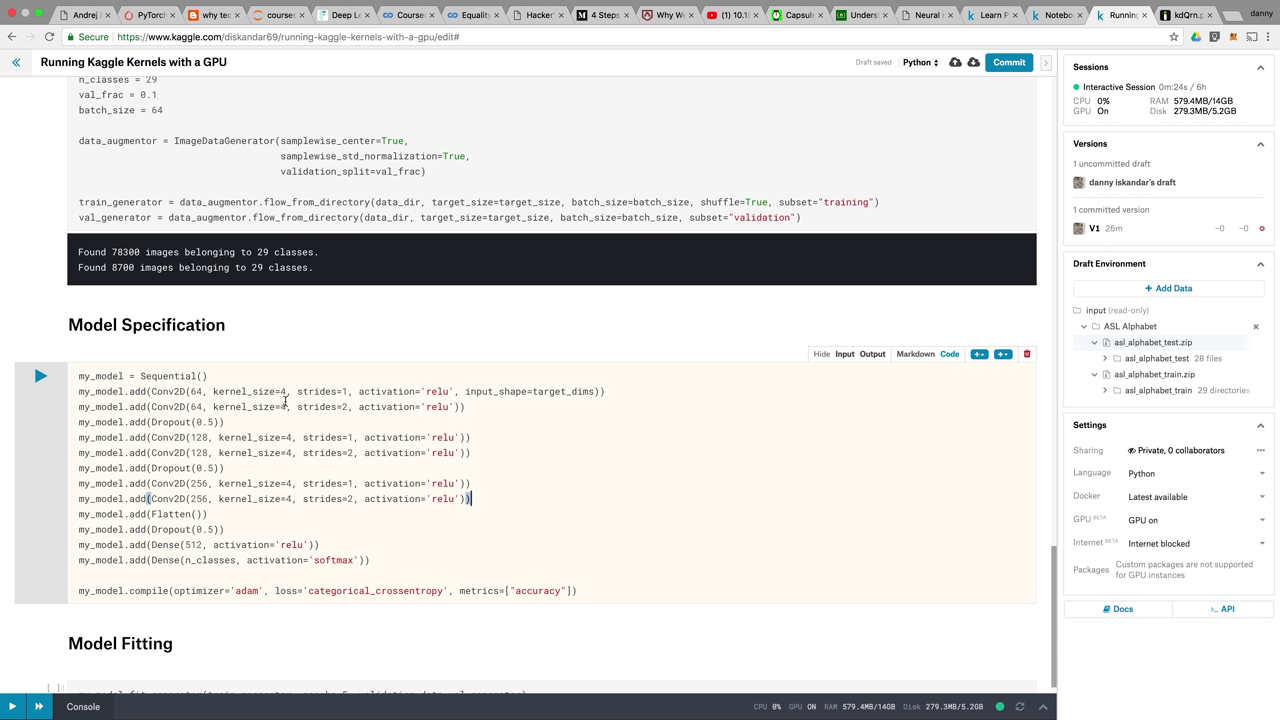
drag(426, 391, 448, 393)
click(426, 408)
click(426, 391)
click(430, 409)
click(573, 467)
Examine the model's Conv2D filter counts, Dropout rate and Flatten line, and highlight softmax in the final Dense layer.
drag(192, 408, 212, 408)
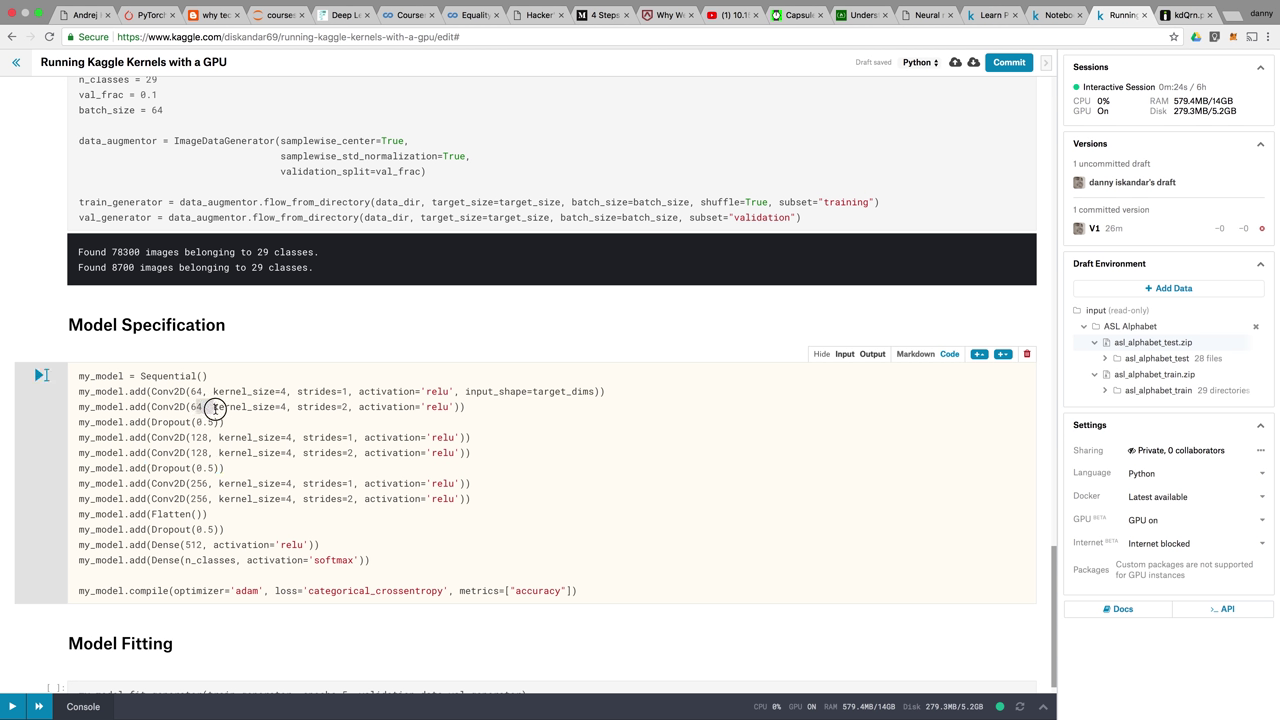
click(287, 418)
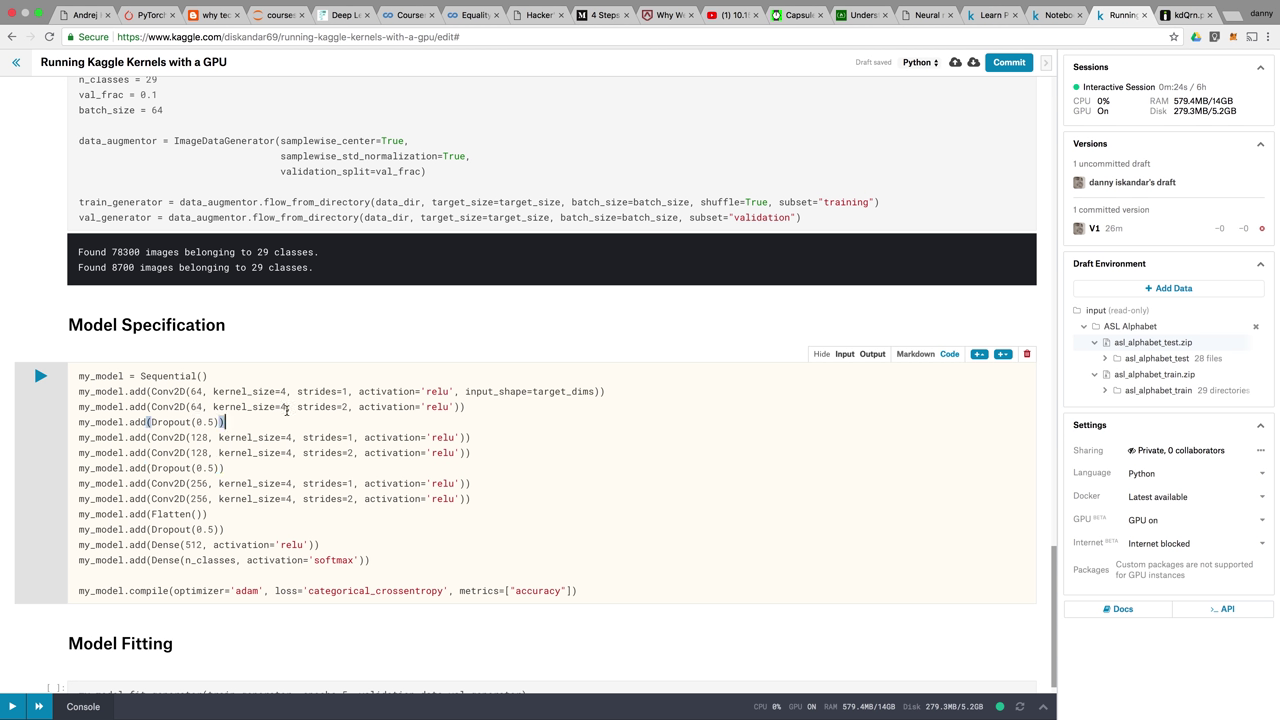
drag(192, 422, 206, 422)
click(242, 437)
drag(190, 437, 203, 437)
click(251, 447)
click(197, 484)
click(187, 517)
drag(313, 560, 354, 560)
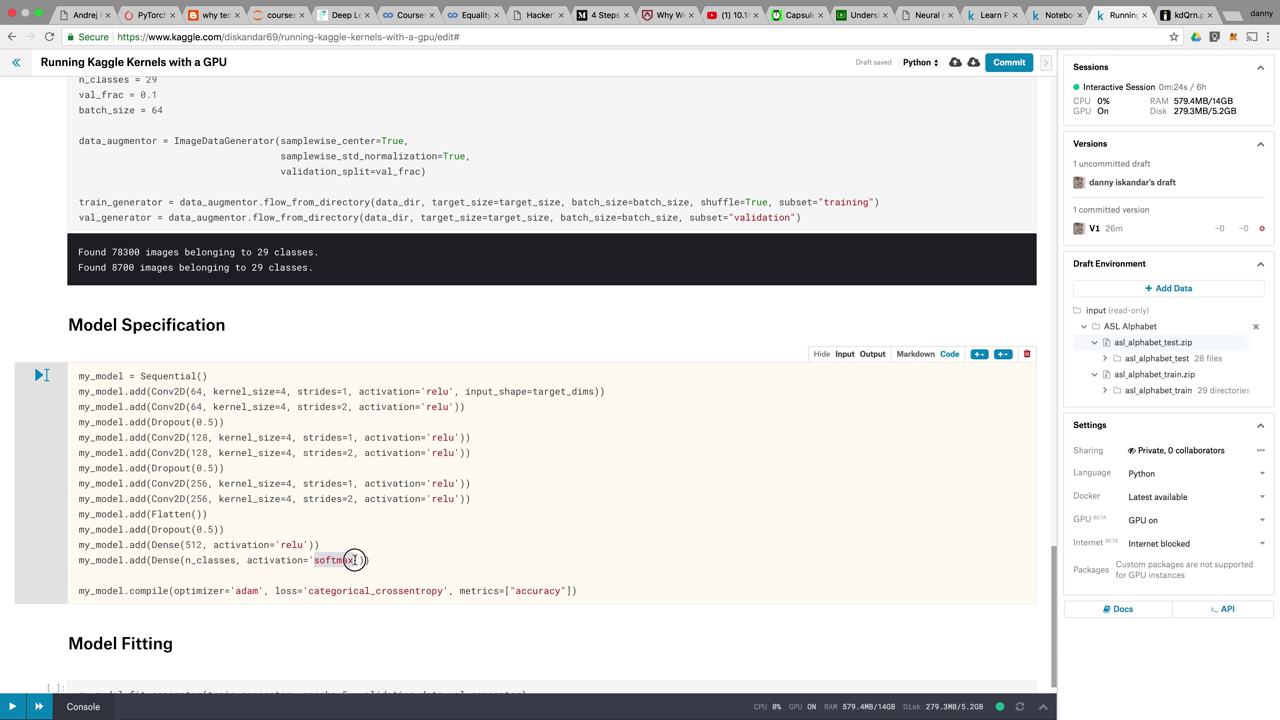
Review the notebook's model.compile line below the Dense layers and search the web for "model compile adam".
click(401, 562)
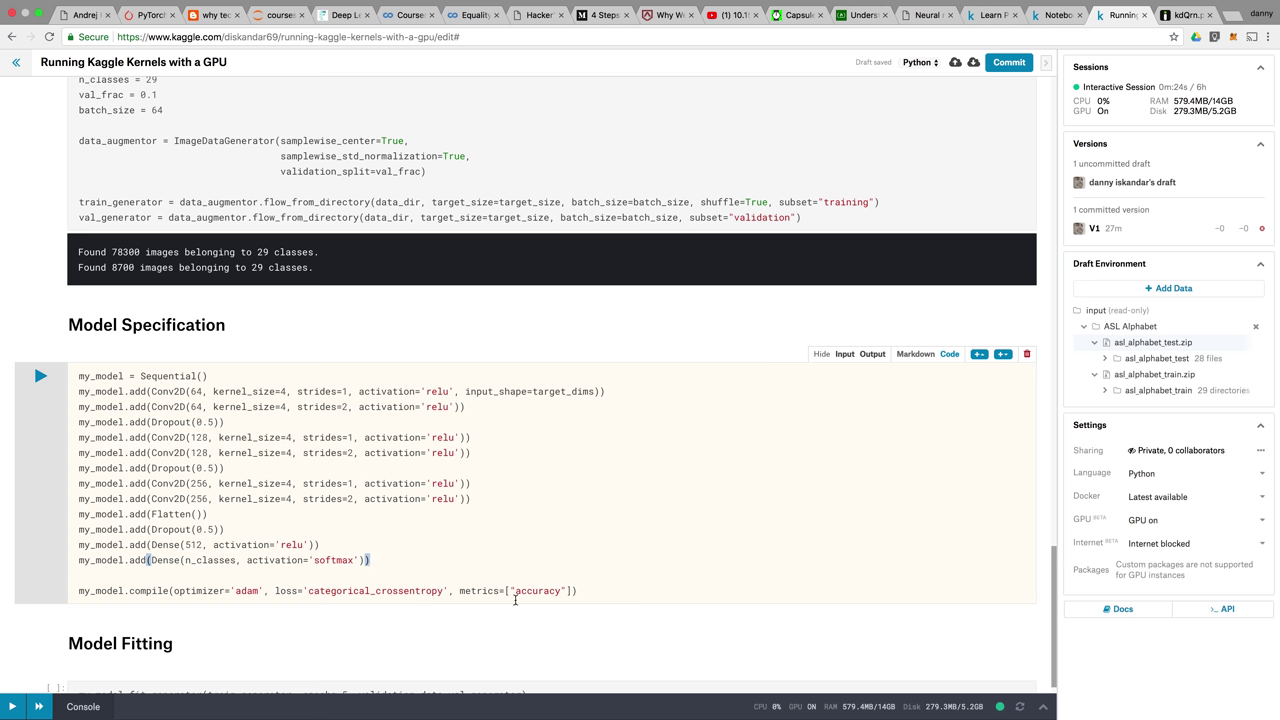
scroll(536, 597, down, 1)
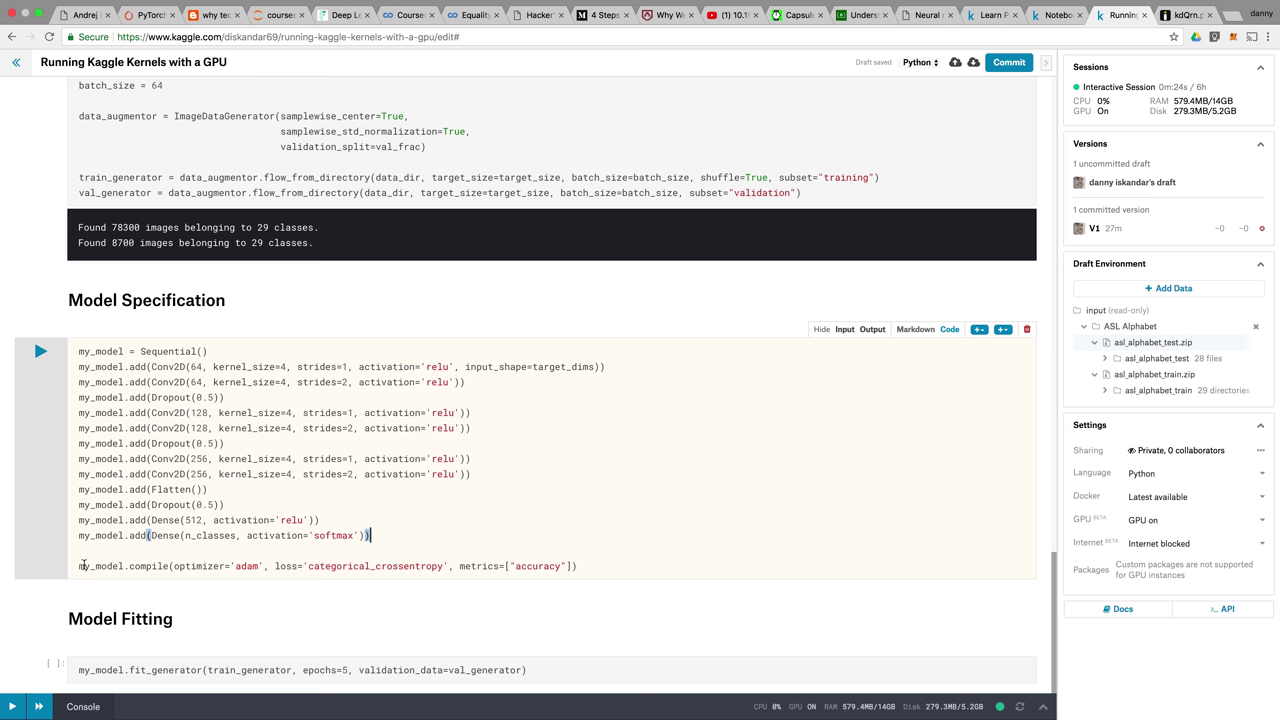
click(1193, 16)
click(1064, 36)
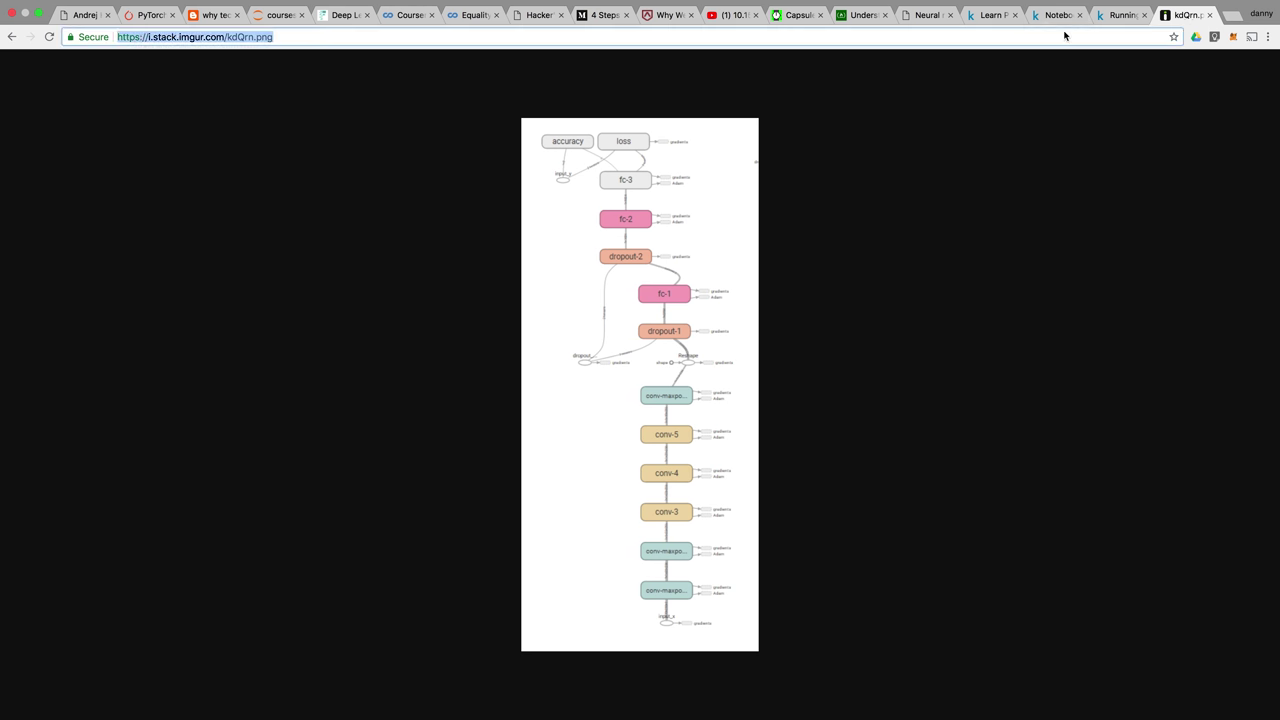
text(model compile adam)
key(Return)
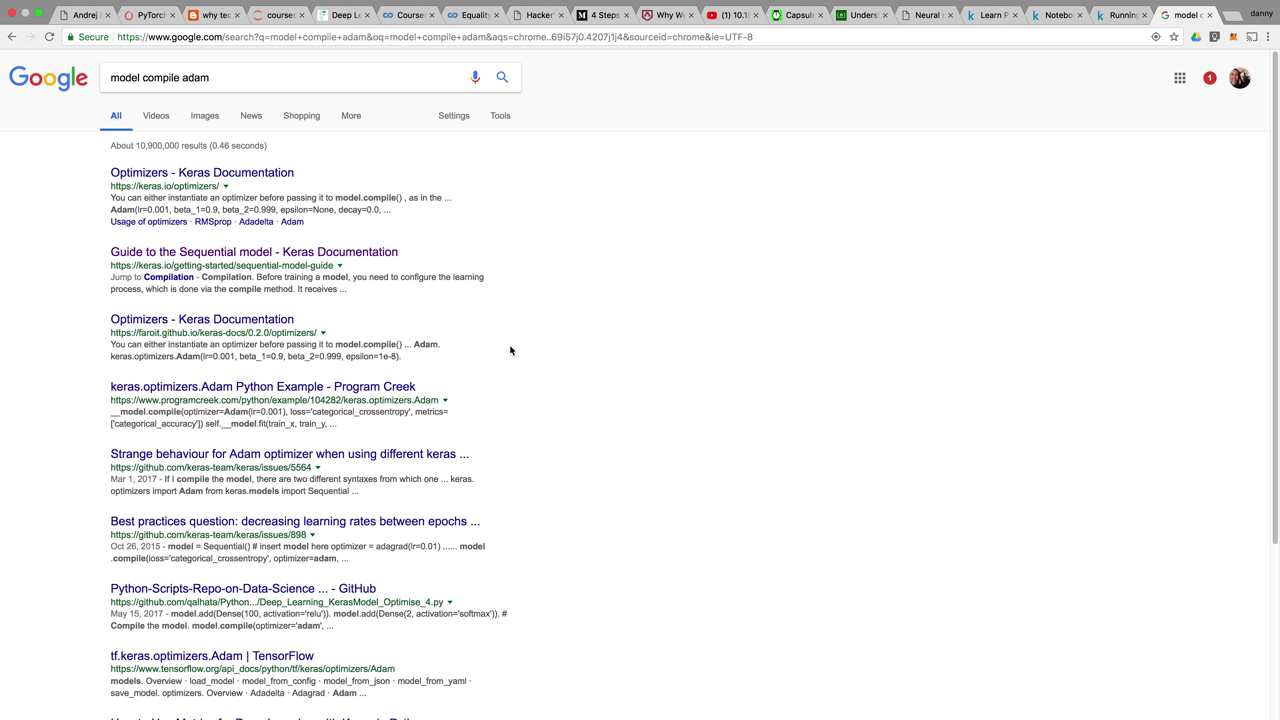
Read the usage section of the Keras Optimizers documentation and return to the search results.
click(268, 176)
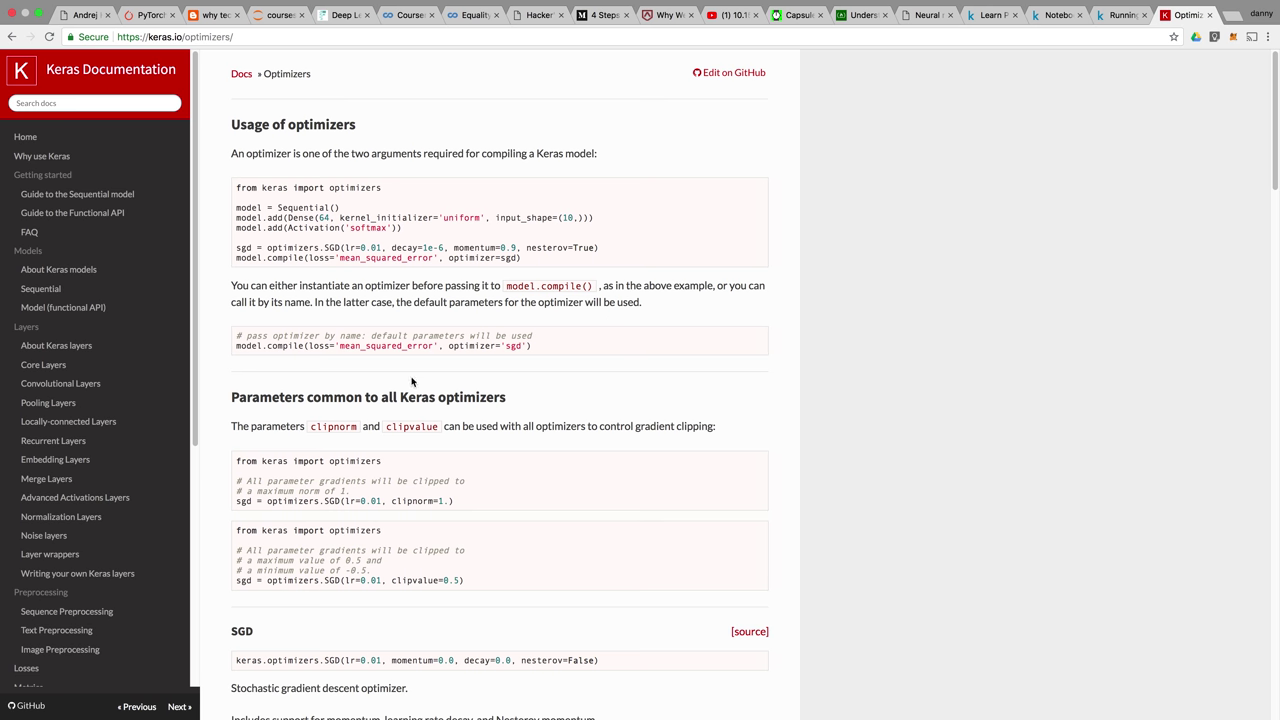
scroll(432, 447, down, 2)
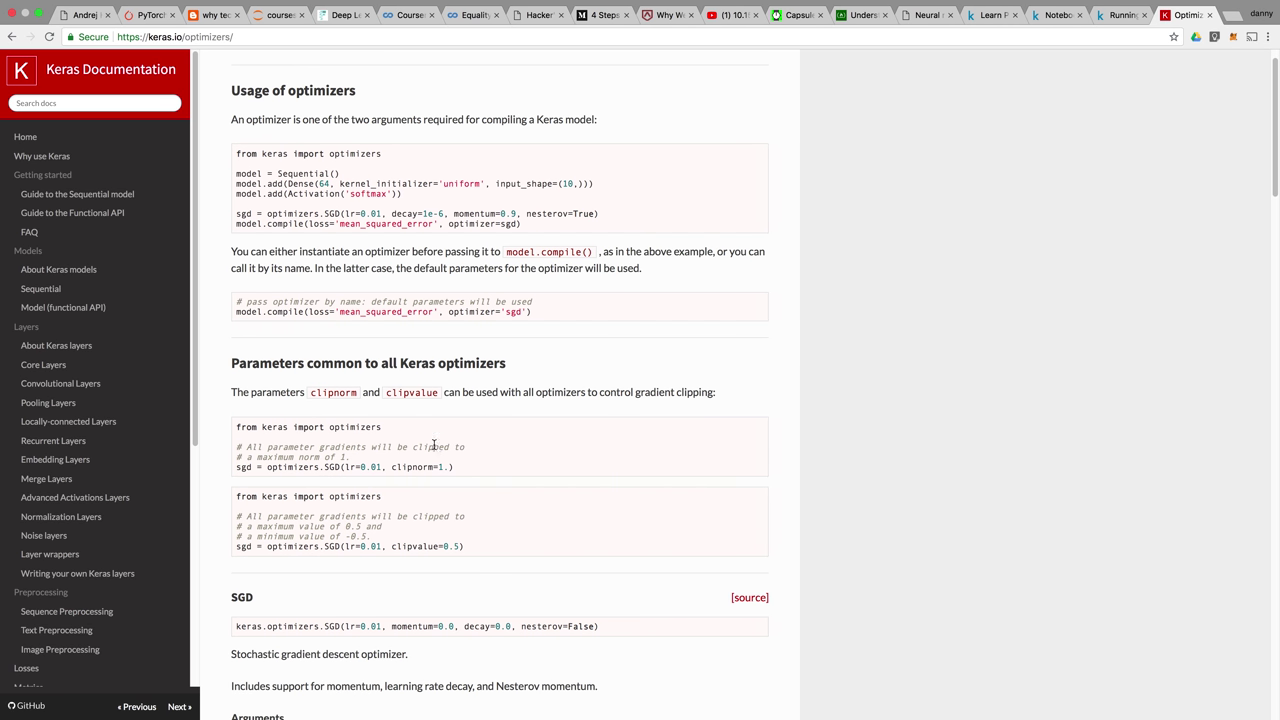
click(15, 37)
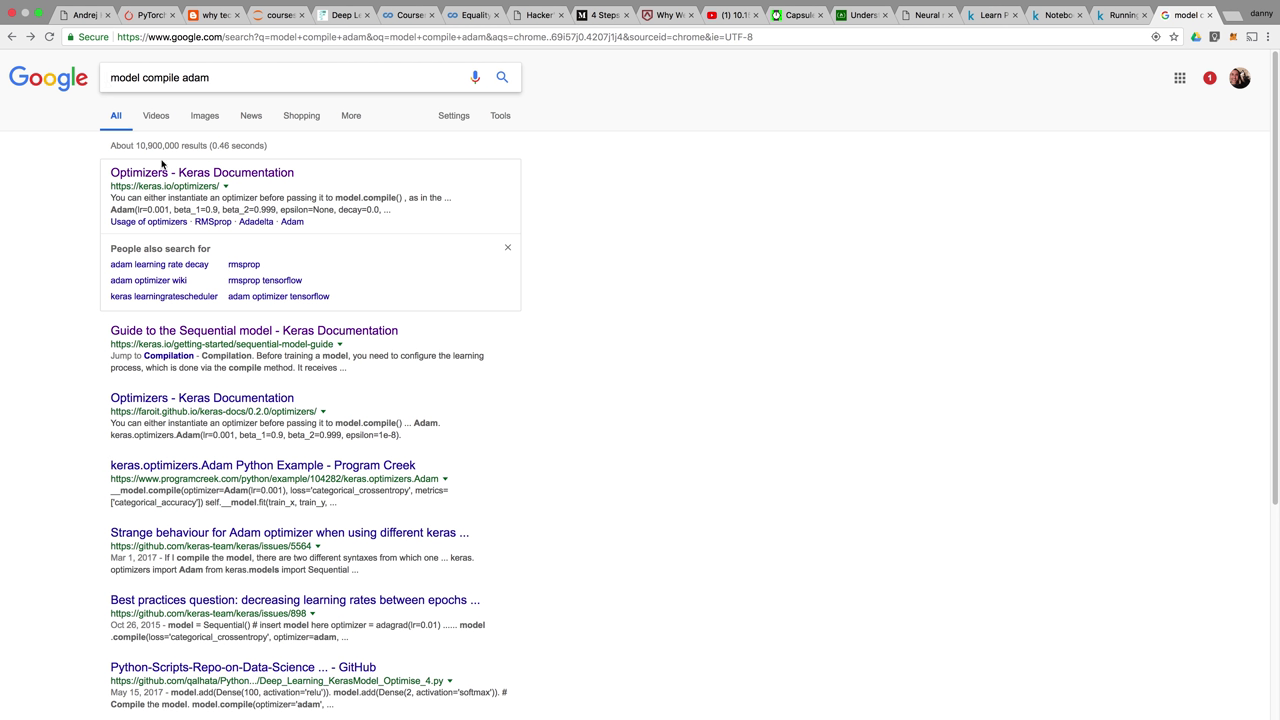
Reword the web search to "what does model compile adam do?".
text(what does)
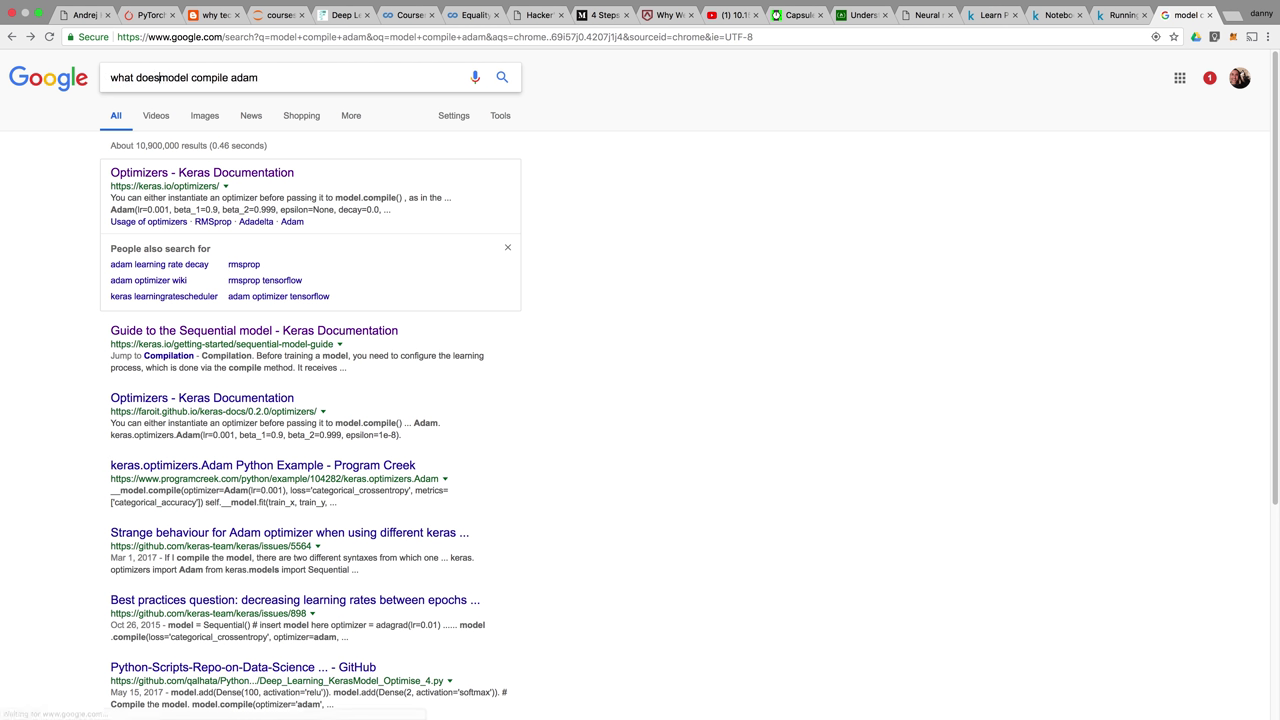
click(291, 78)
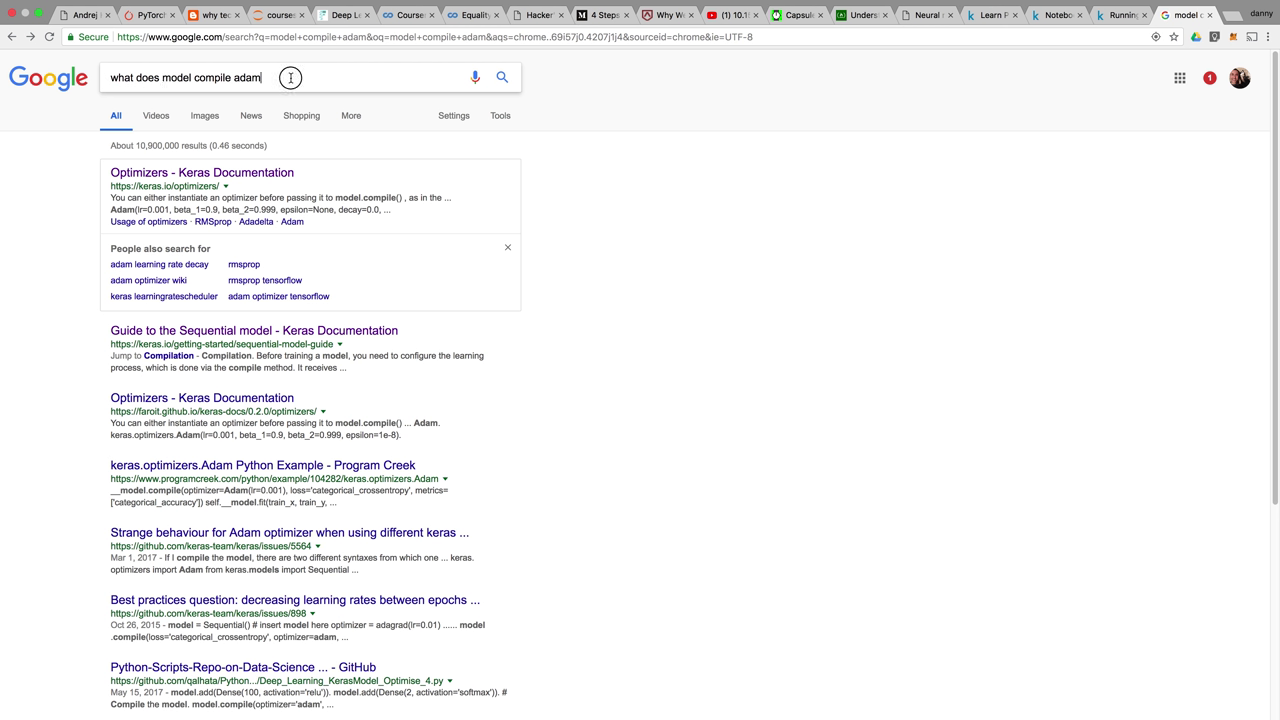
text(do)
text(?)
key(Return)
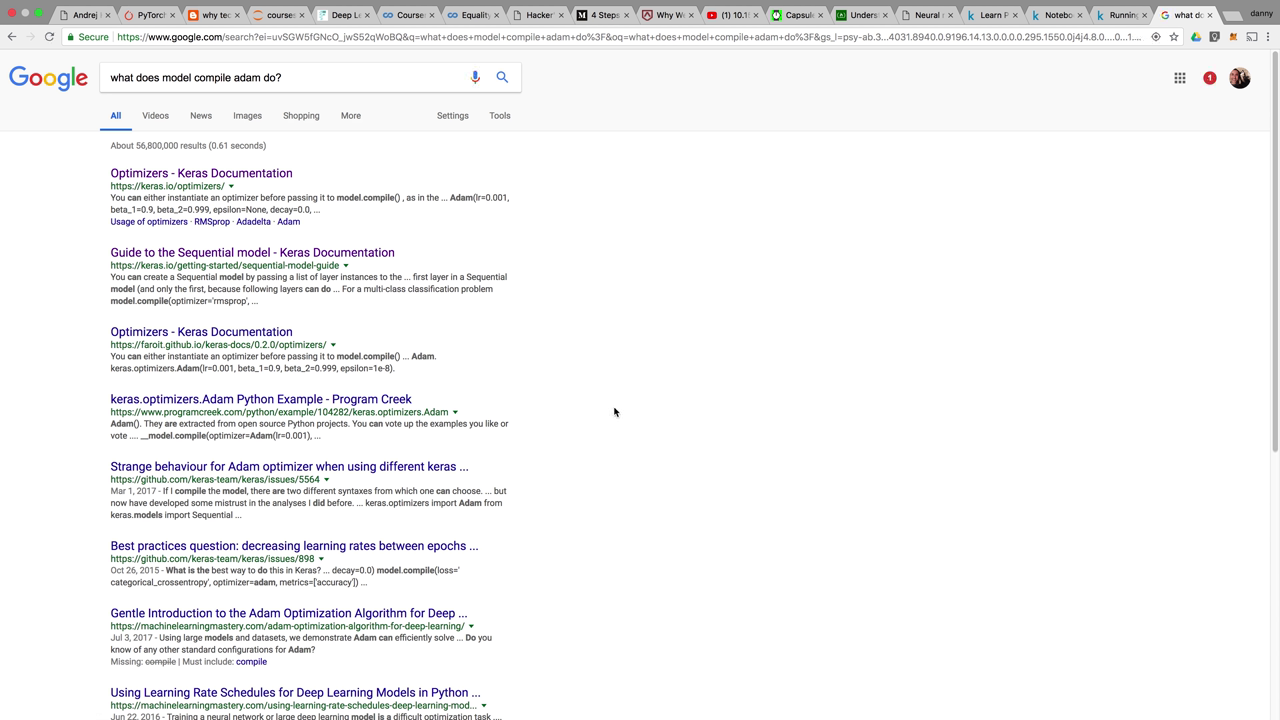
Look through the search results and open the Gentle Introduction to the Adam Optimization Algorithm article.
scroll(604, 445, down, 1)
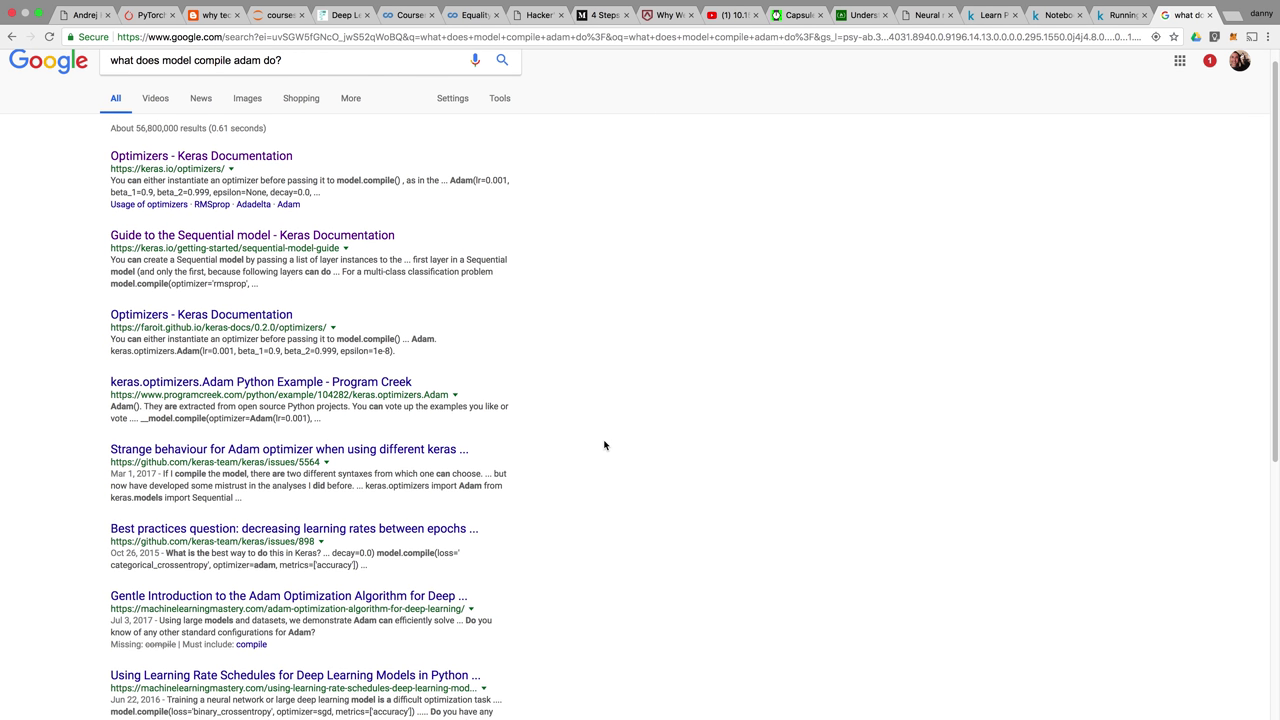
scroll(604, 445, down, 2)
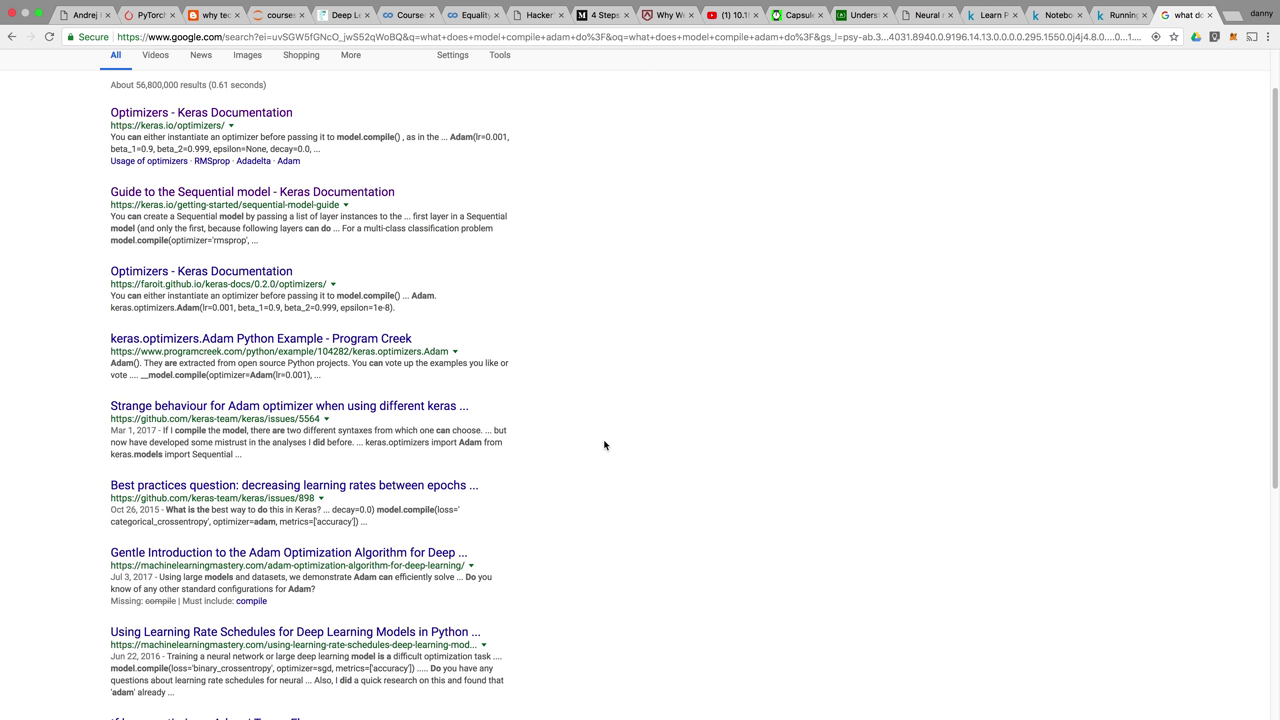
scroll(604, 445, down, 3)
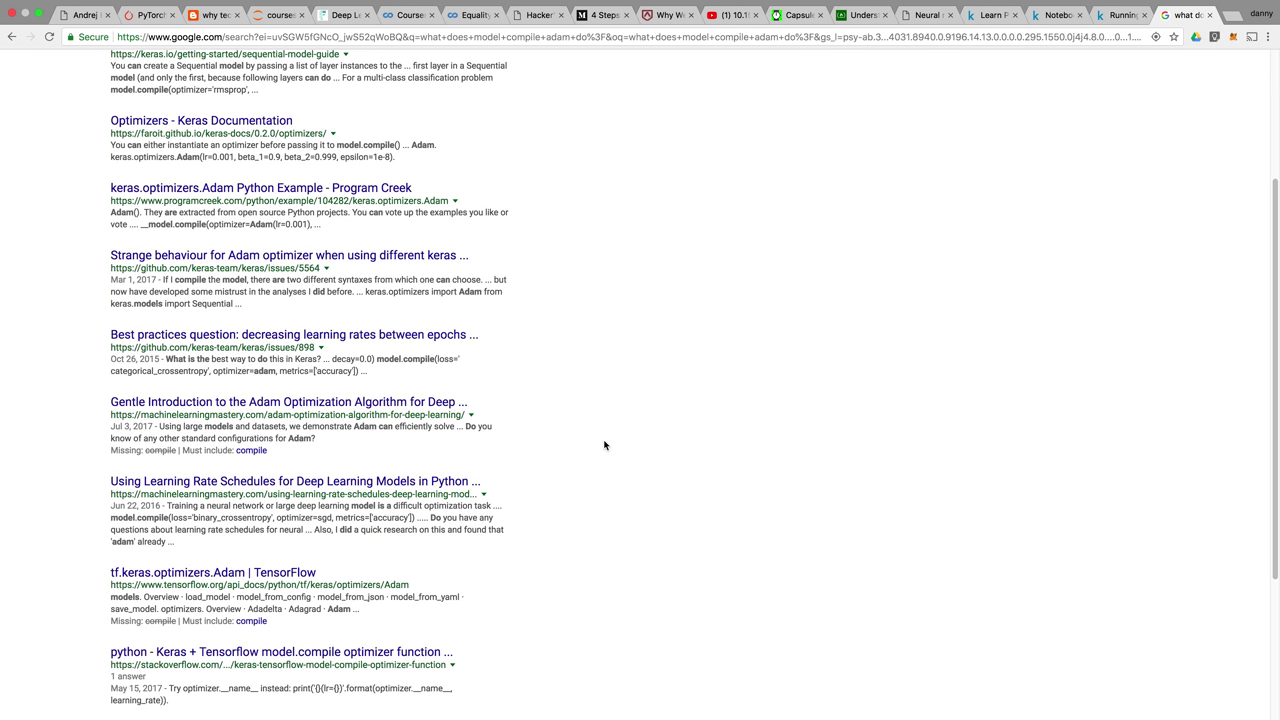
click(380, 410)
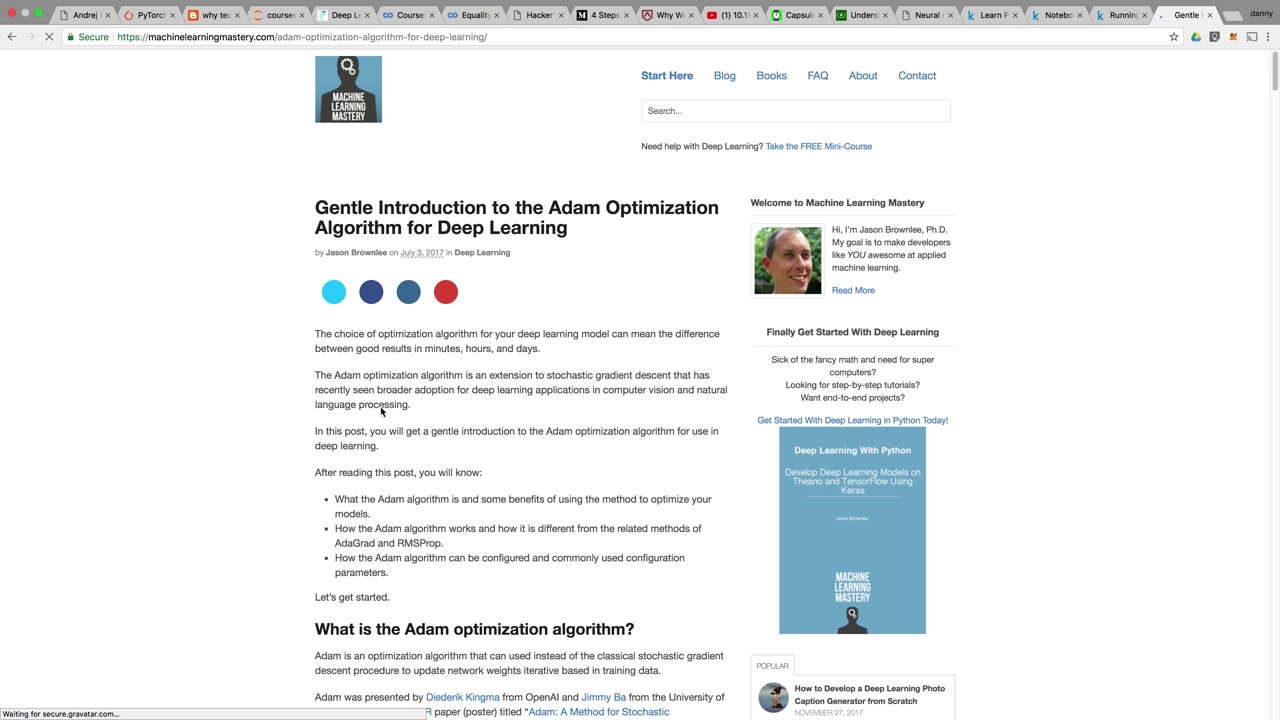
Read the article's introduction and highlight "stochastic gradient descent" in its second paragraph.
scroll(381, 410, down, 1)
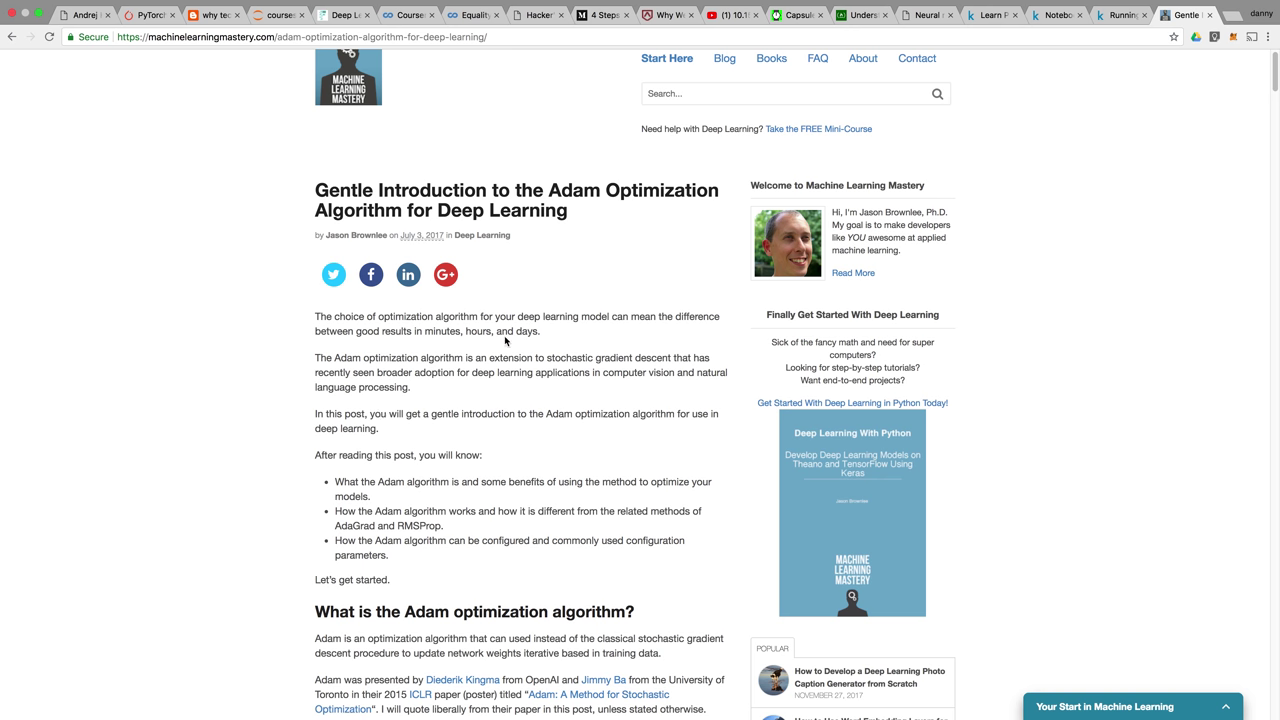
scroll(509, 340, down, 4)
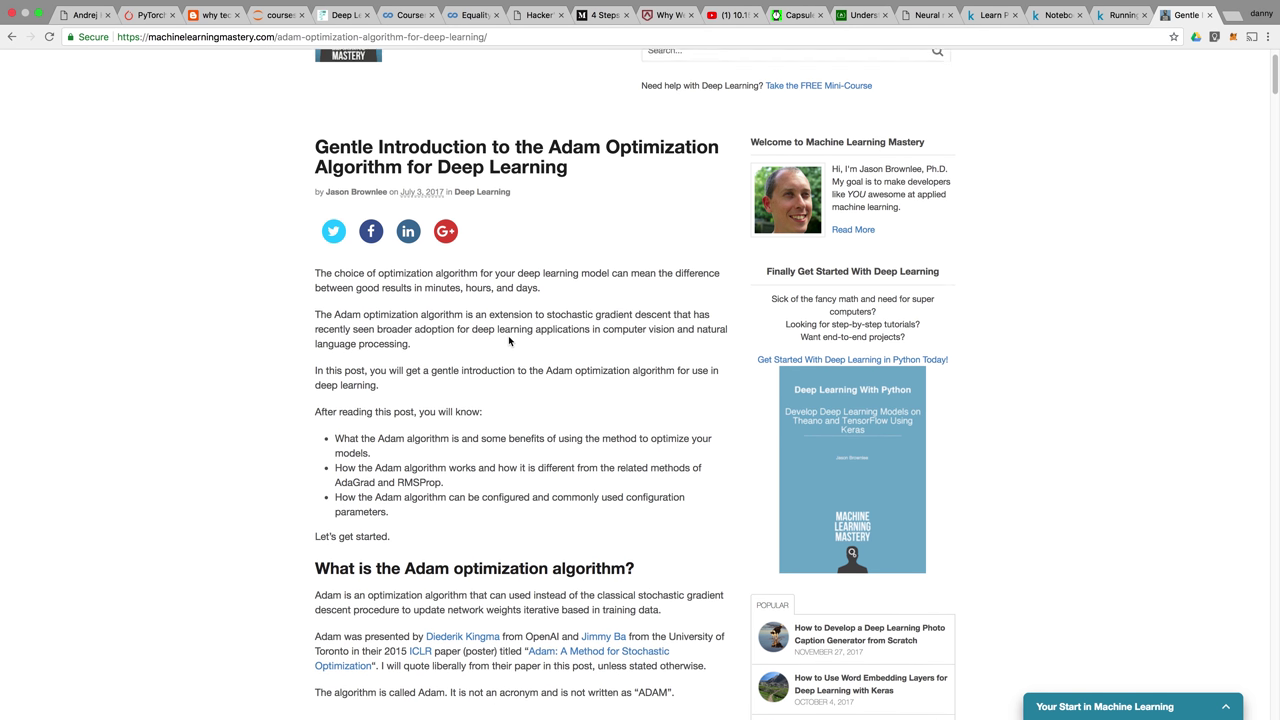
scroll(428, 292, down, 2)
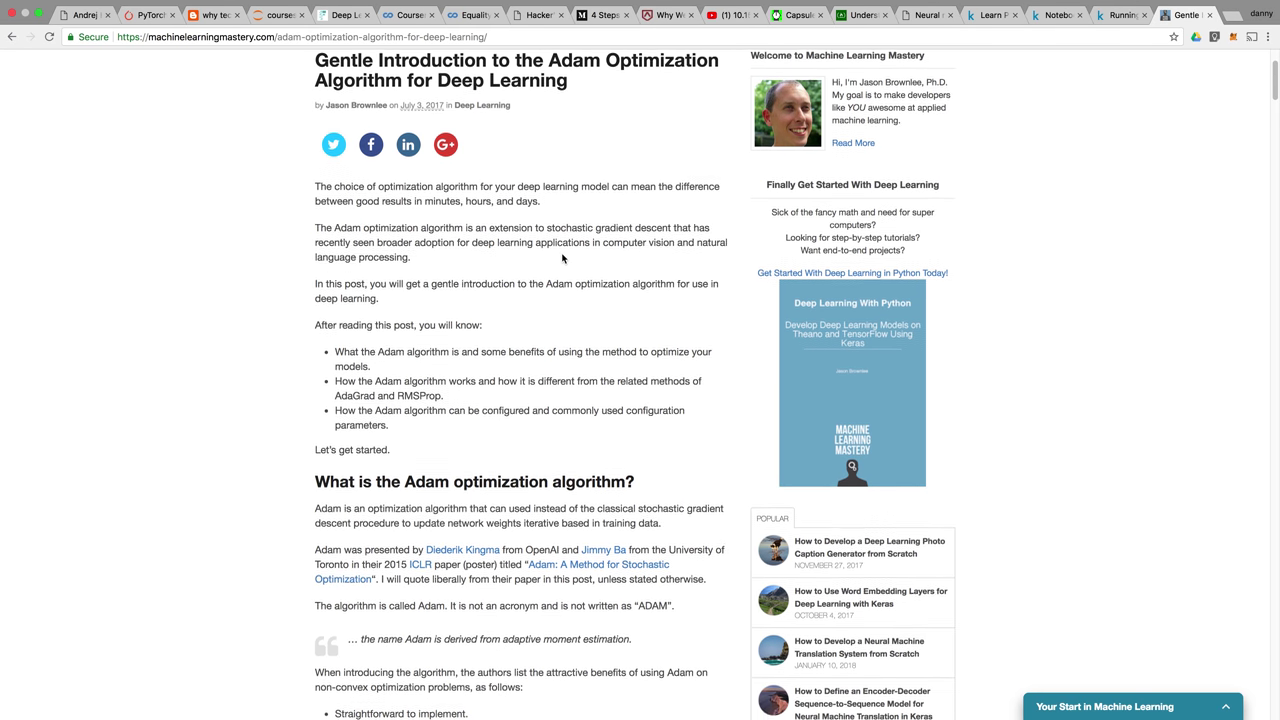
drag(547, 221, 669, 222)
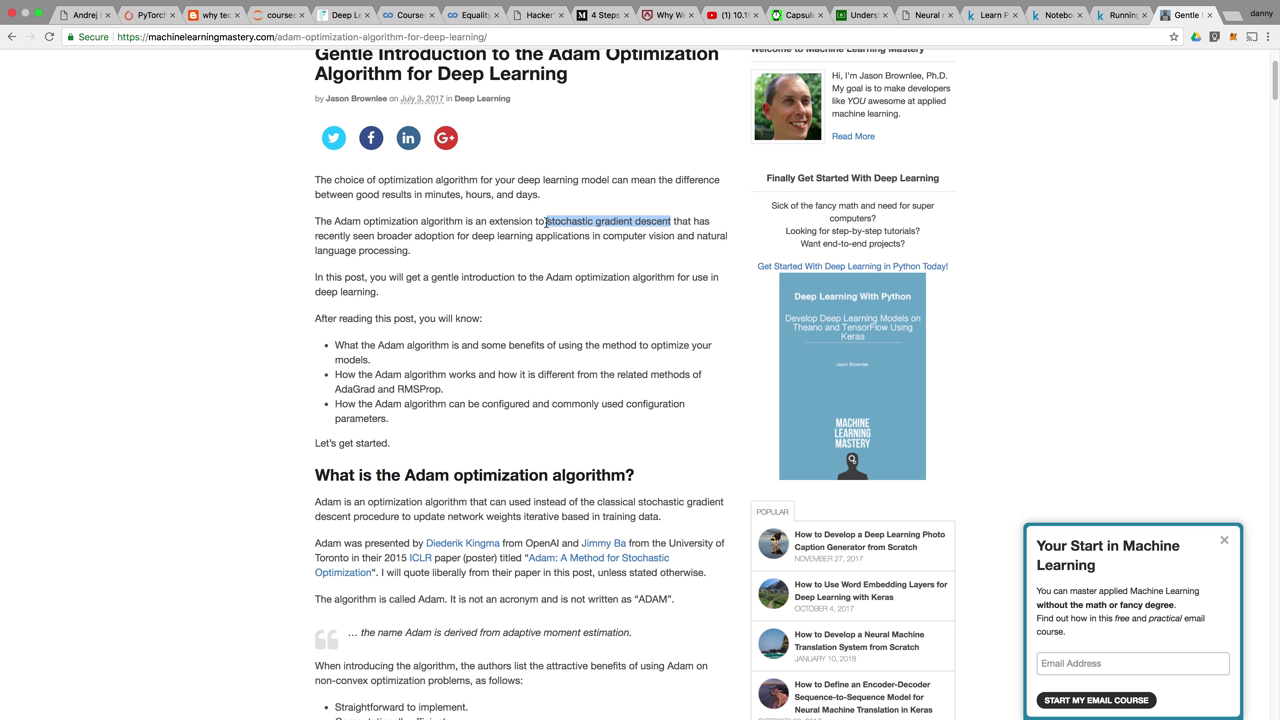
drag(546, 221, 579, 224)
click(538, 252)
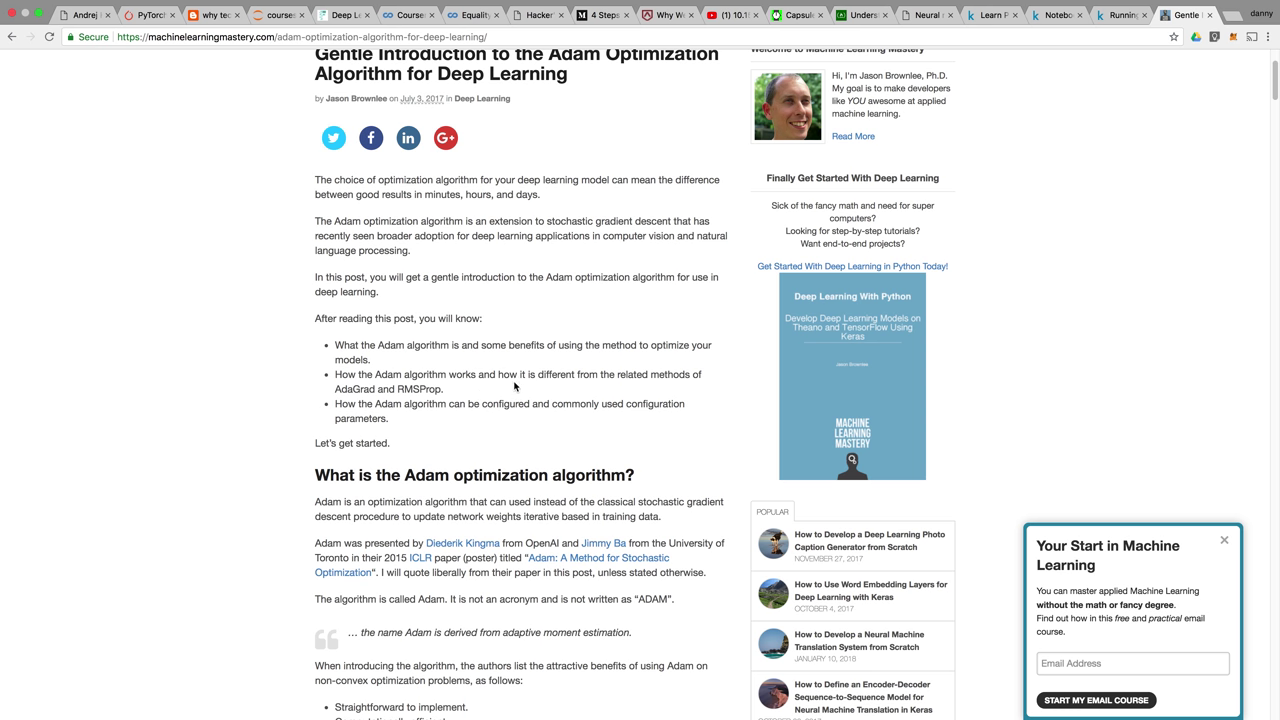
Read the definition of the Adam optimization algorithm, highlighting "classical stochastic gradient" and "update network weights".
scroll(515, 386, down, 2)
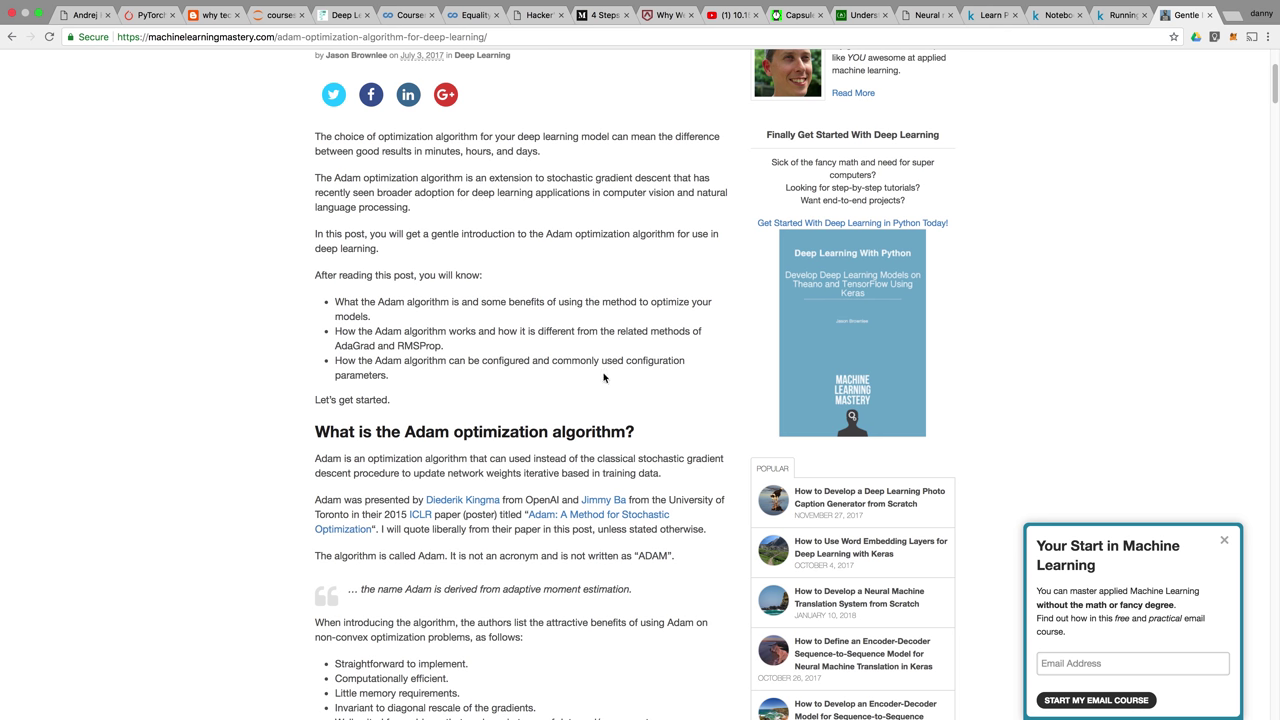
scroll(494, 400, down, 5)
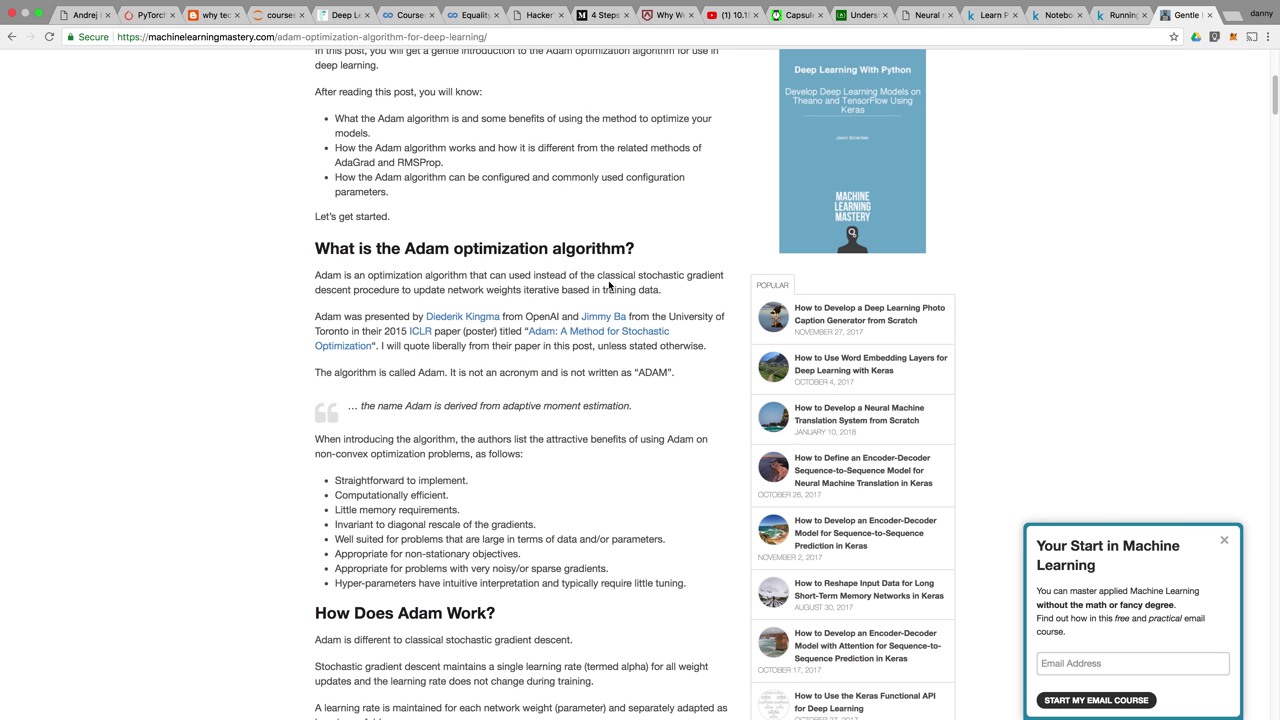
drag(599, 275, 716, 275)
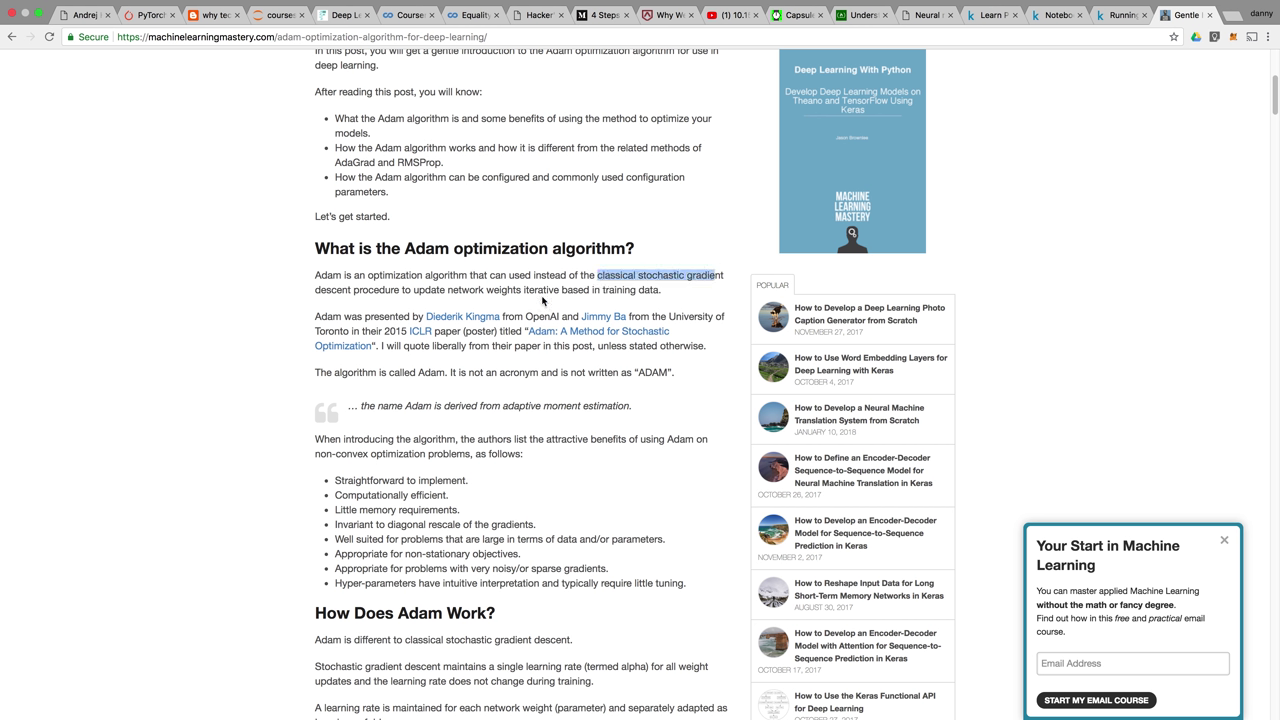
click(323, 291)
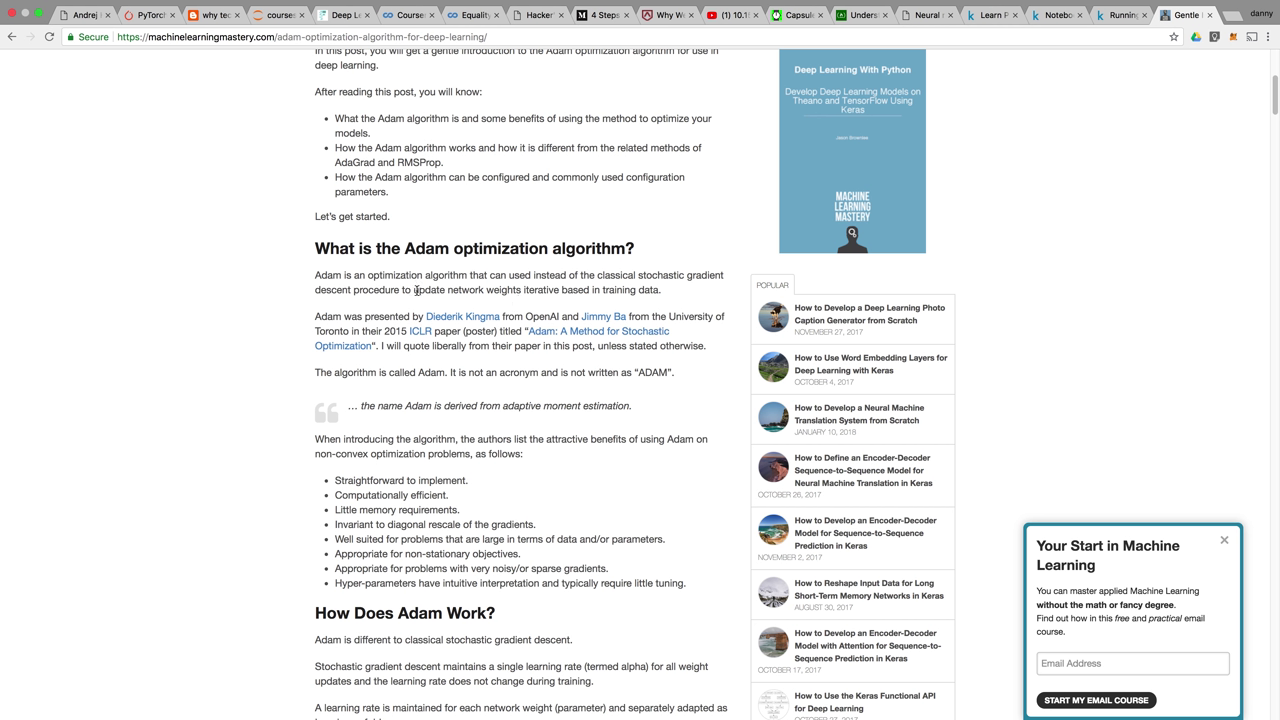
drag(412, 291, 520, 291)
click(504, 305)
Read the origin of Adam's name and the list of its benefits on non-convex optimization problems.
scroll(434, 404, down, 1)
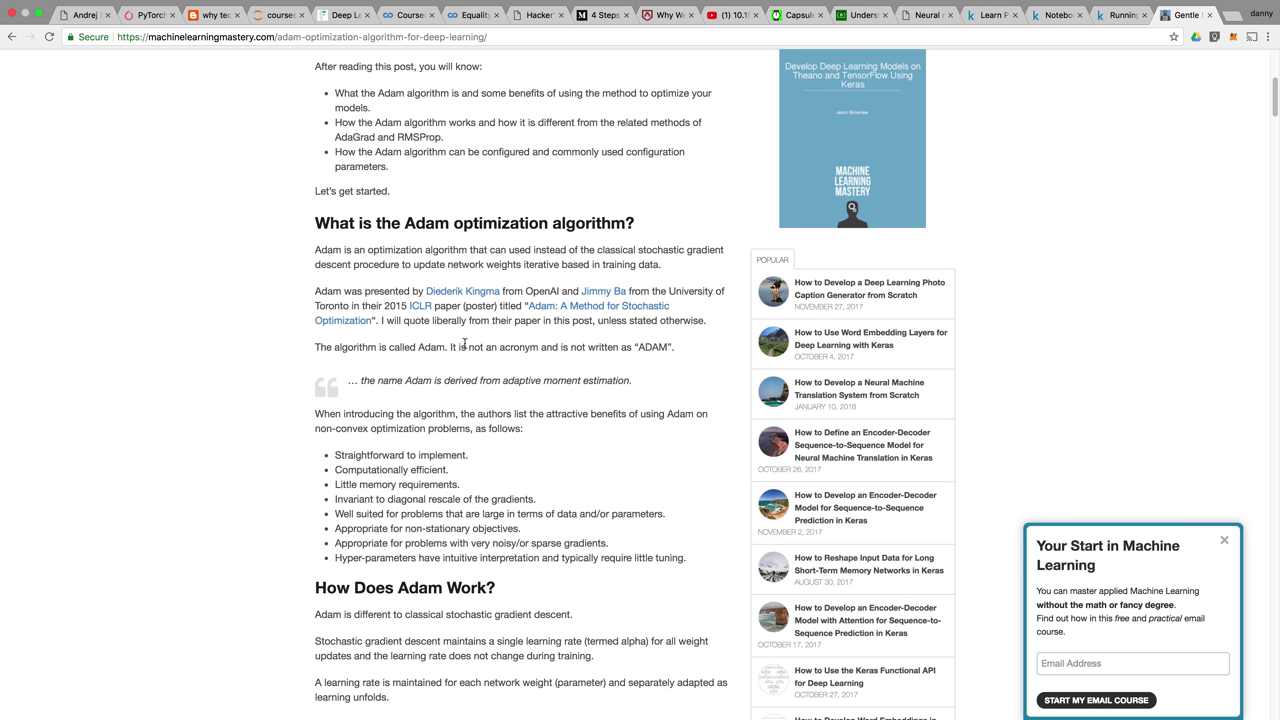
scroll(468, 407, down, 2)
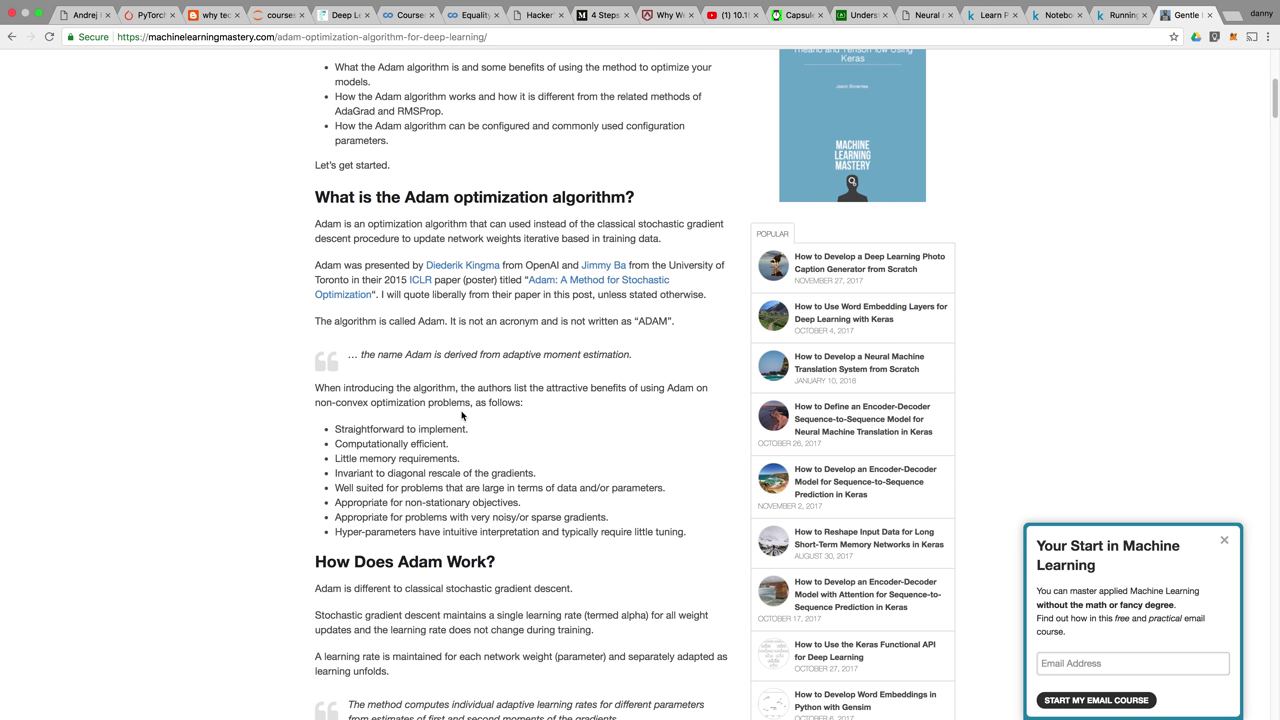
scroll(490, 383, down, 2)
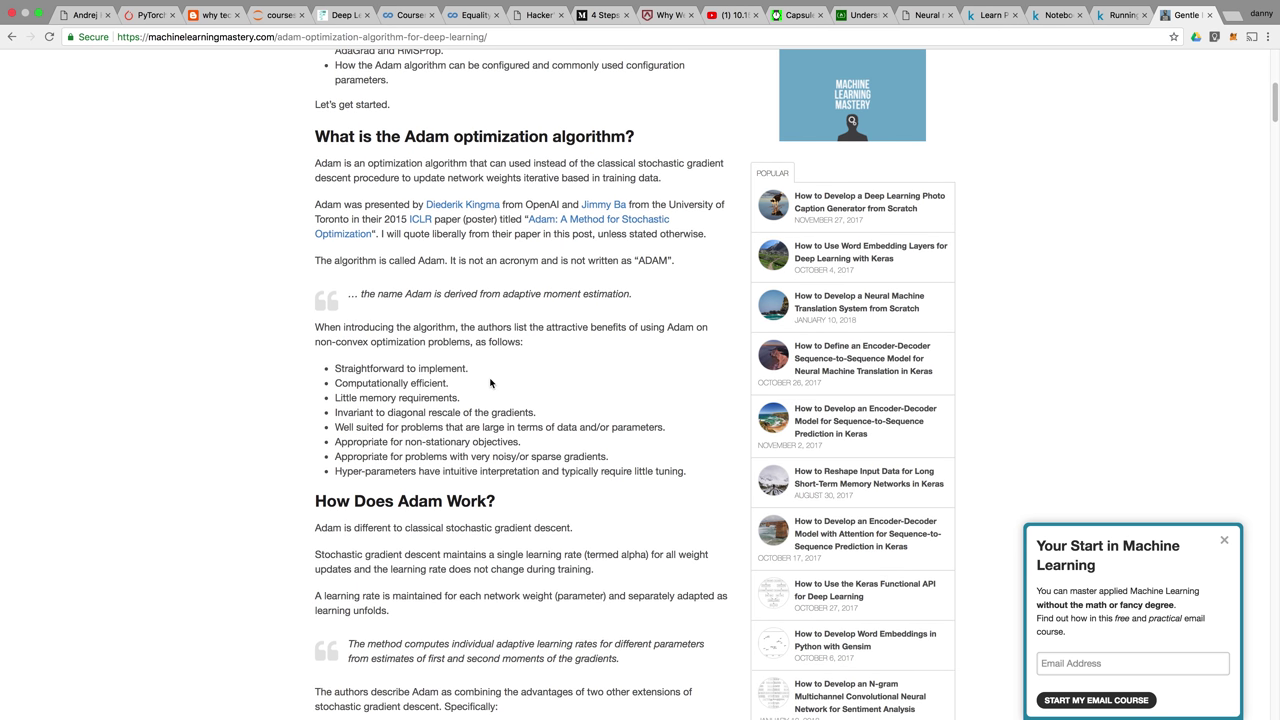
scroll(490, 383, down, 5)
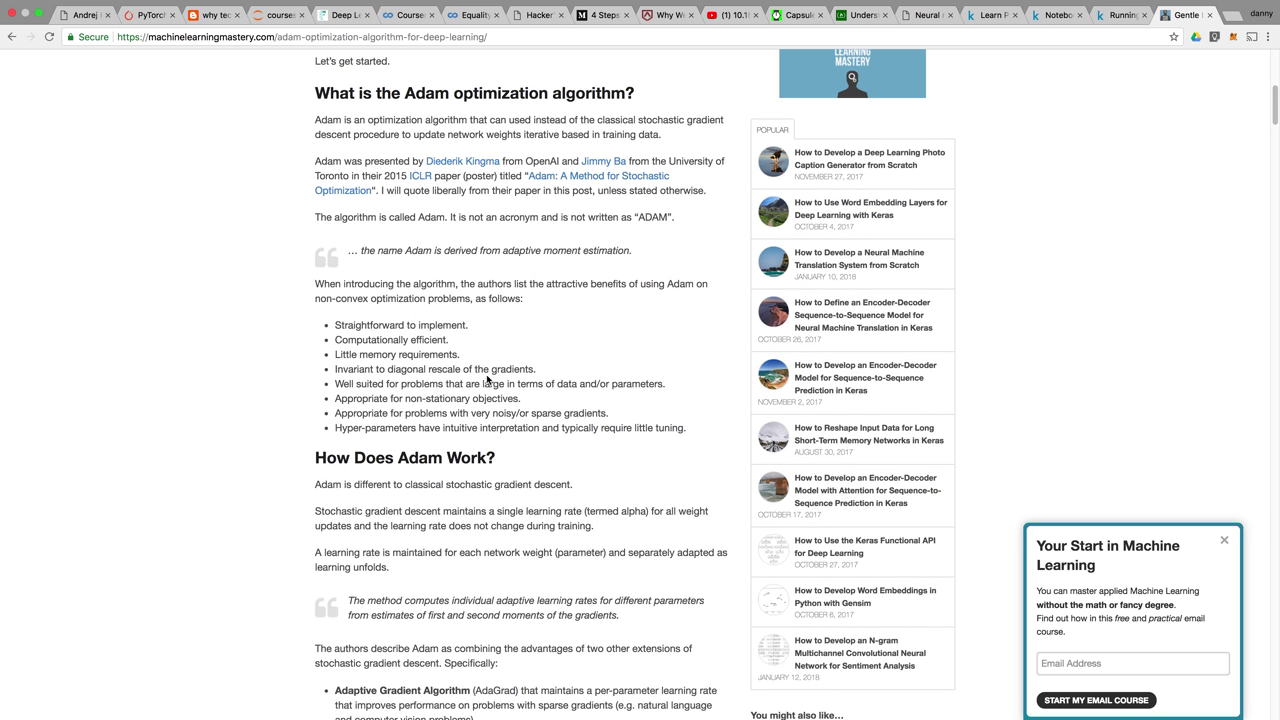
scroll(435, 410, down, 2)
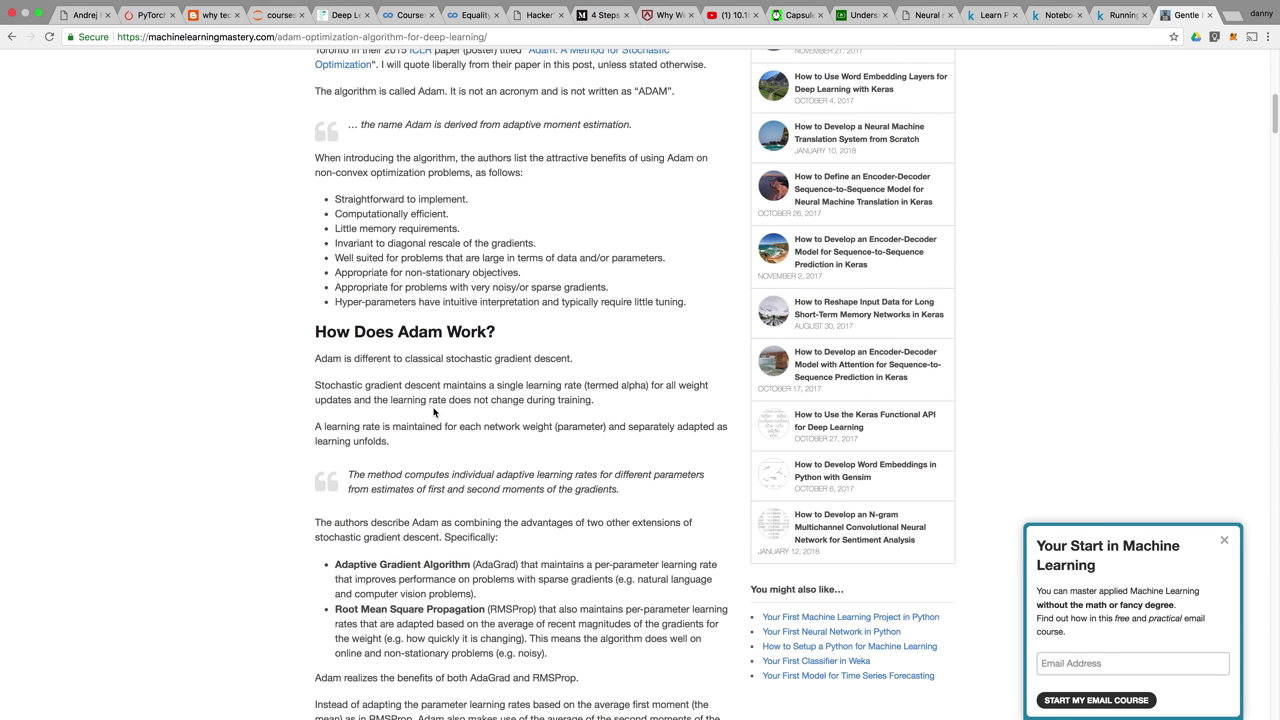
Read the opening of "How Does Adam Work?", highlighting "single learning rate" and "does not change" in the stochastic gradient descent paragraph.
scroll(434, 410, down, 2)
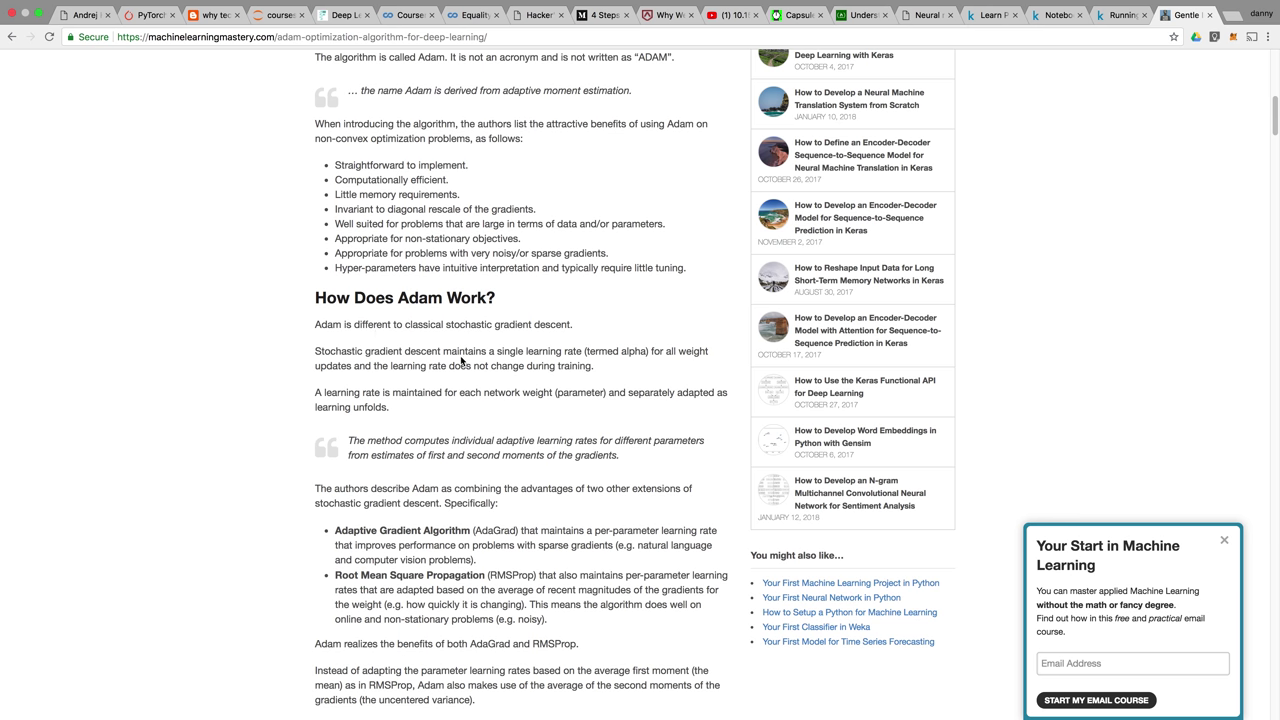
scroll(461, 360, down, 2)
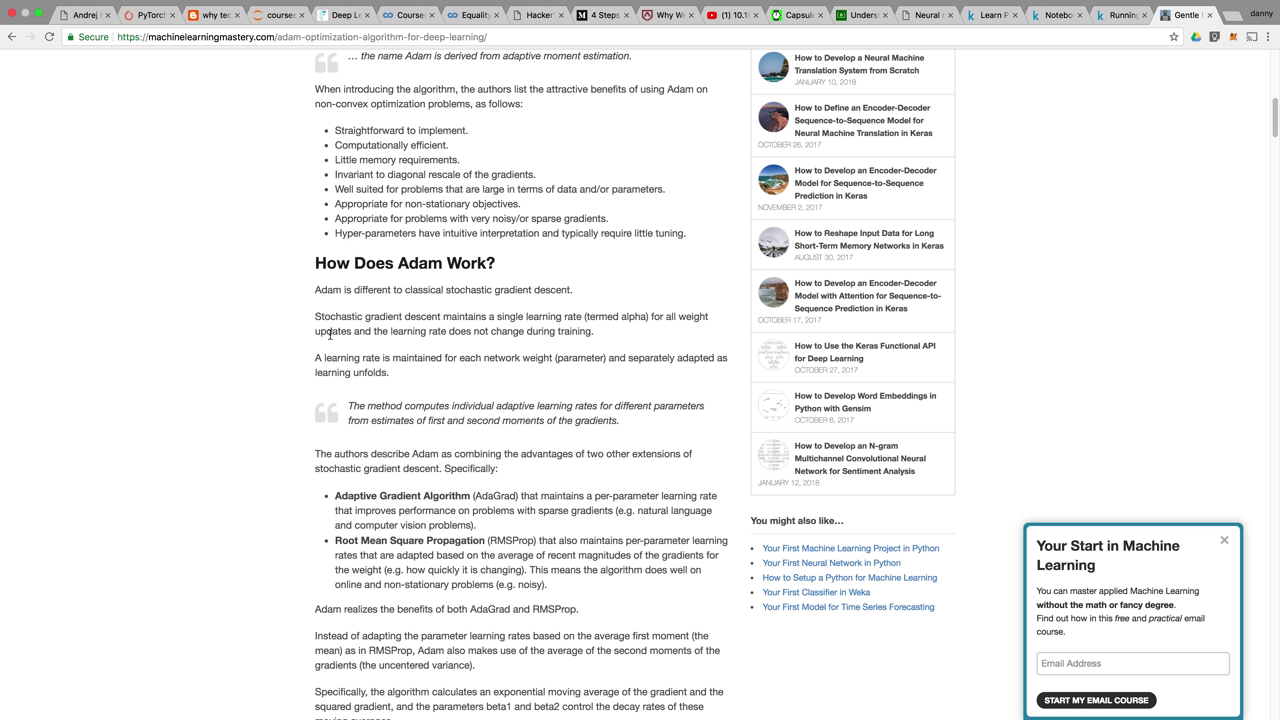
drag(497, 317, 592, 314)
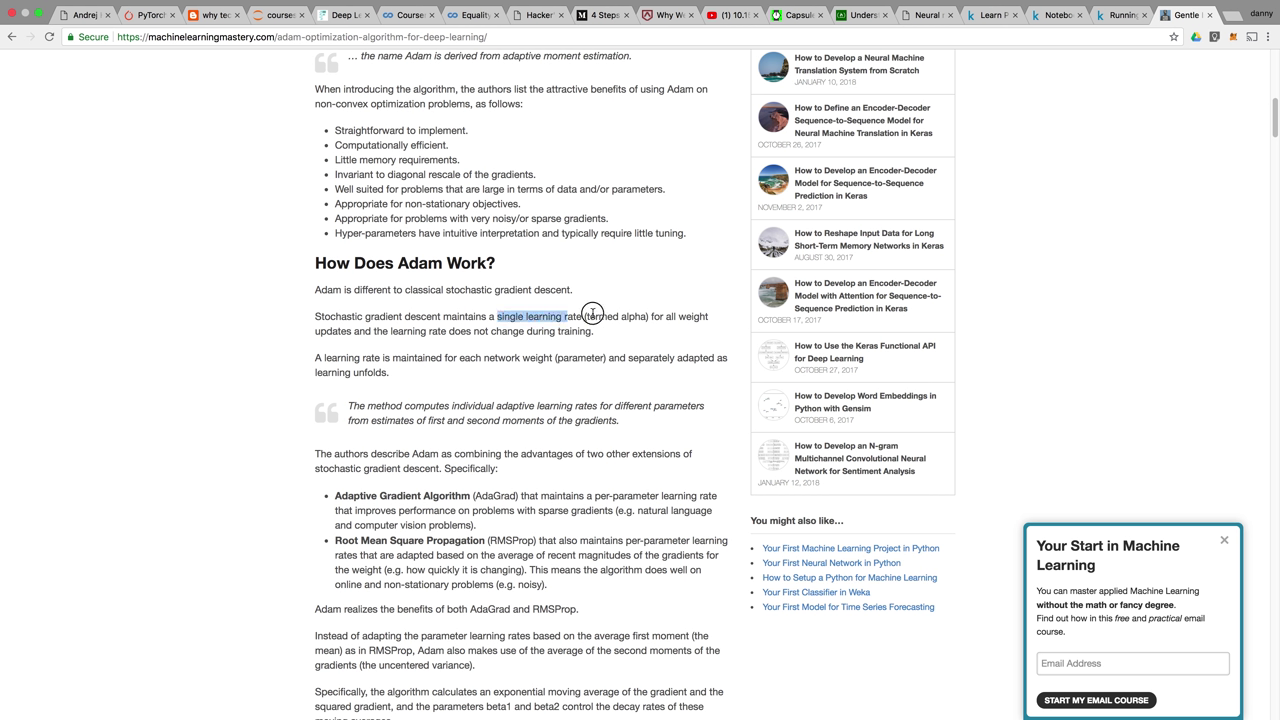
click(655, 332)
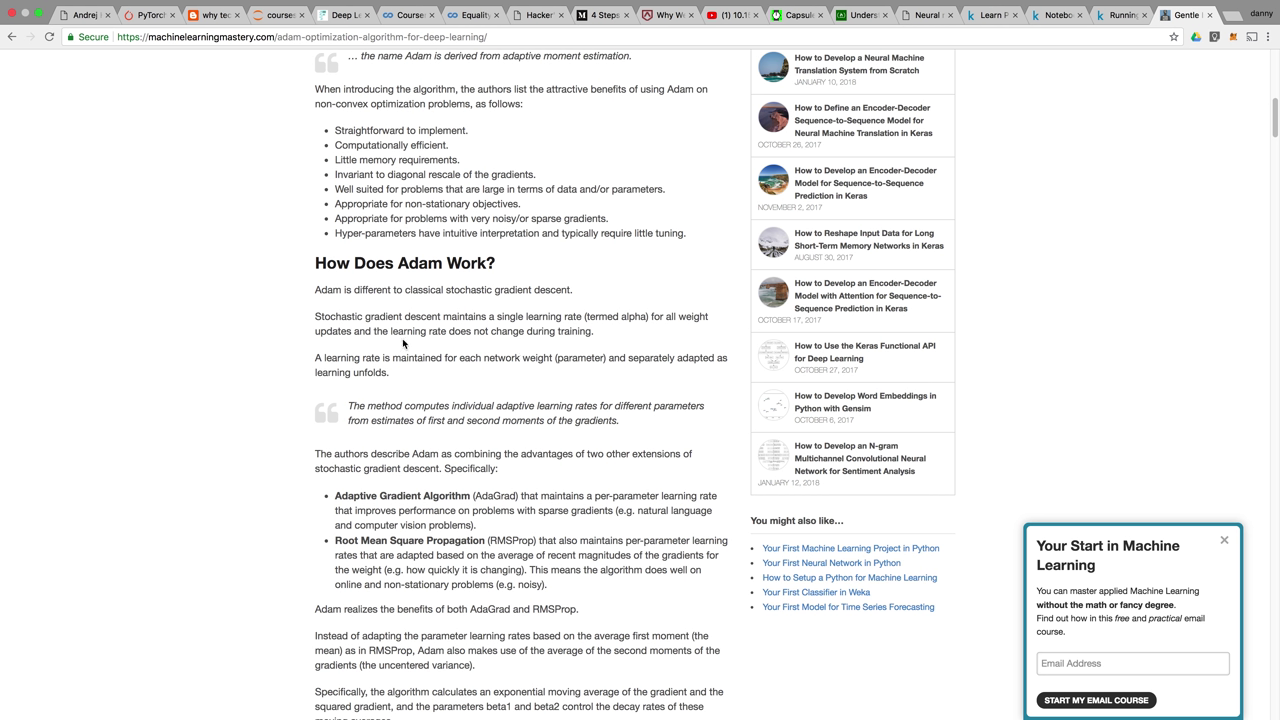
drag(451, 331, 524, 332)
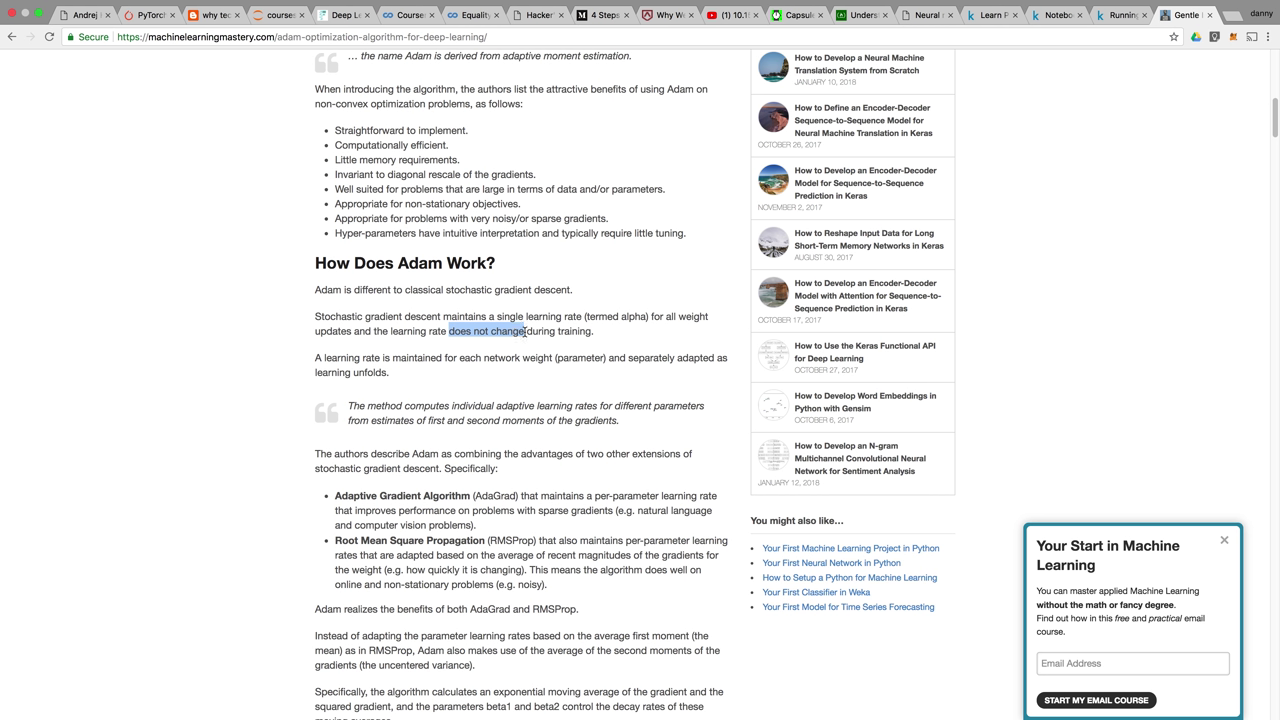
ctrl+scroll(560, 391, up, 5)
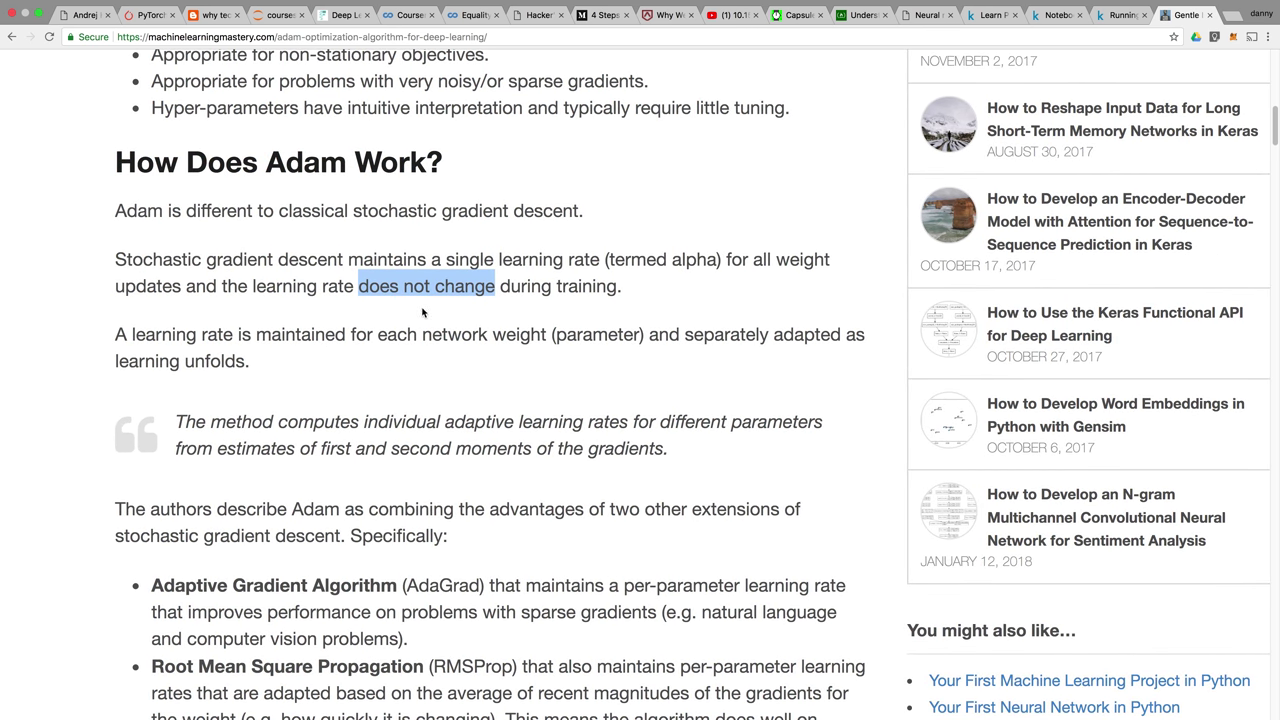
click(264, 360)
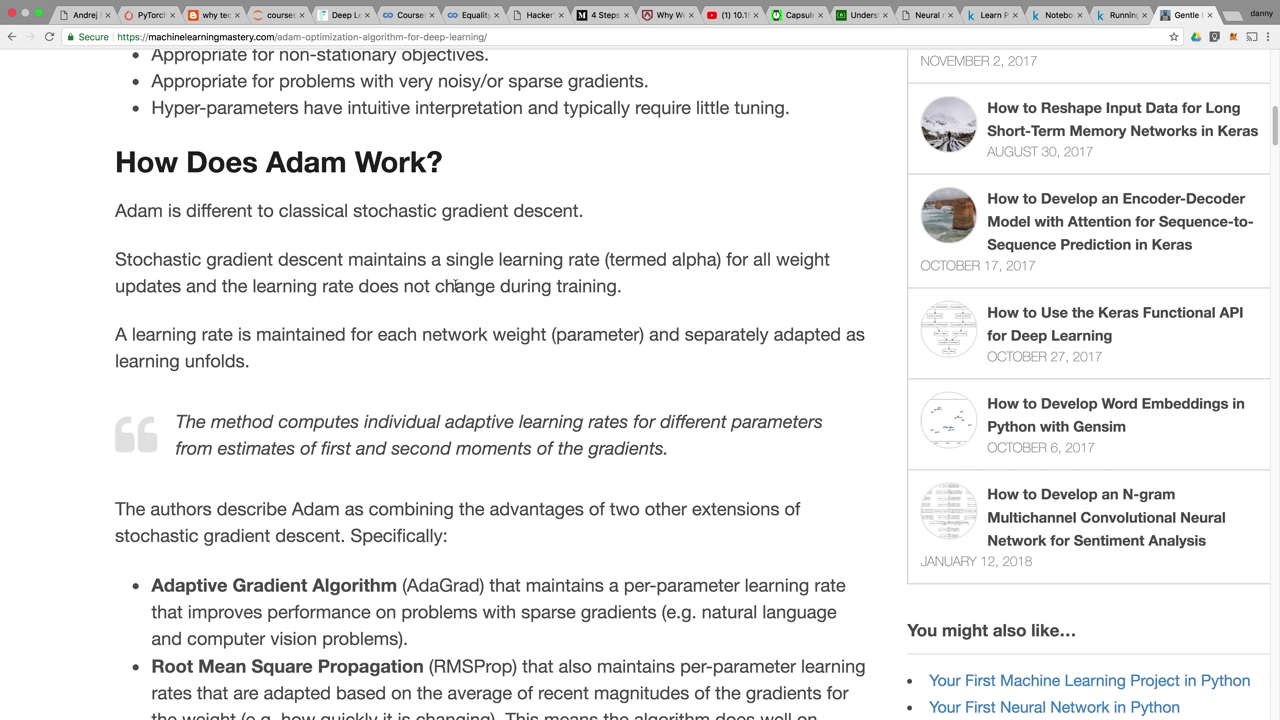
Read how Adam's learning rates differ from stochastic gradient descent, highlighting "single learning rate" and the quote's "individual adaptive learning rates".
drag(443, 259, 592, 262)
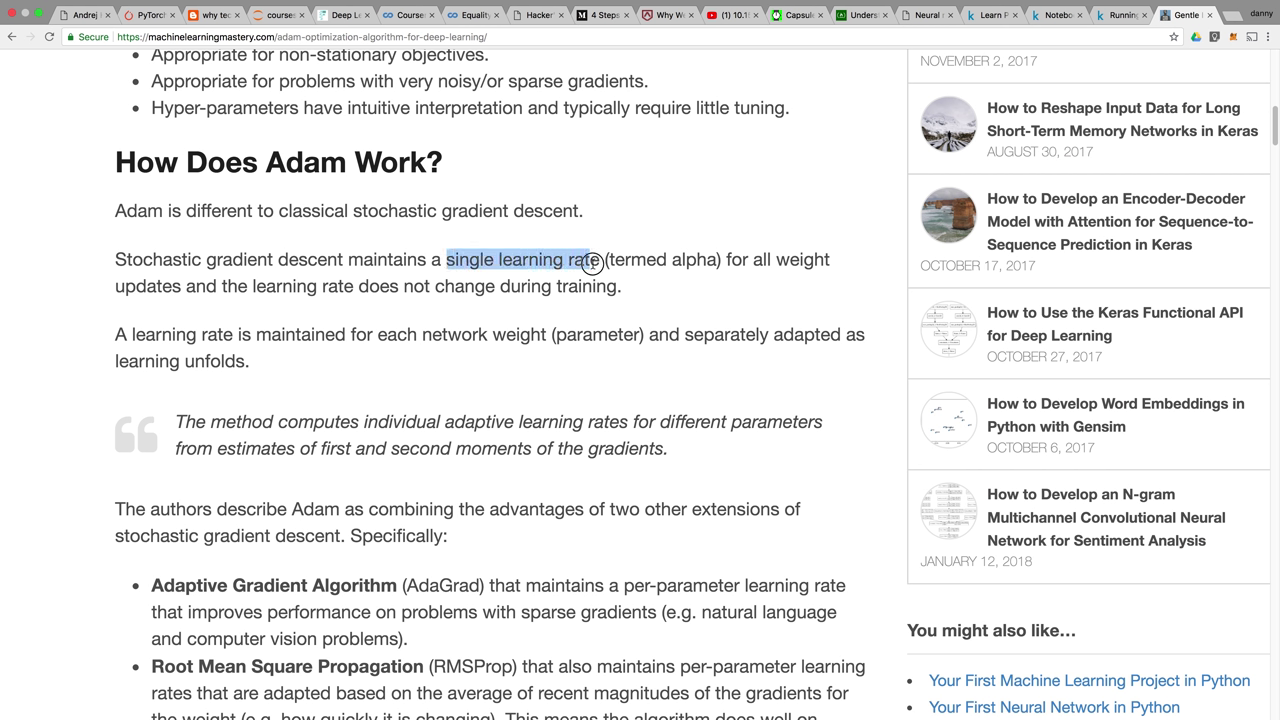
click(371, 344)
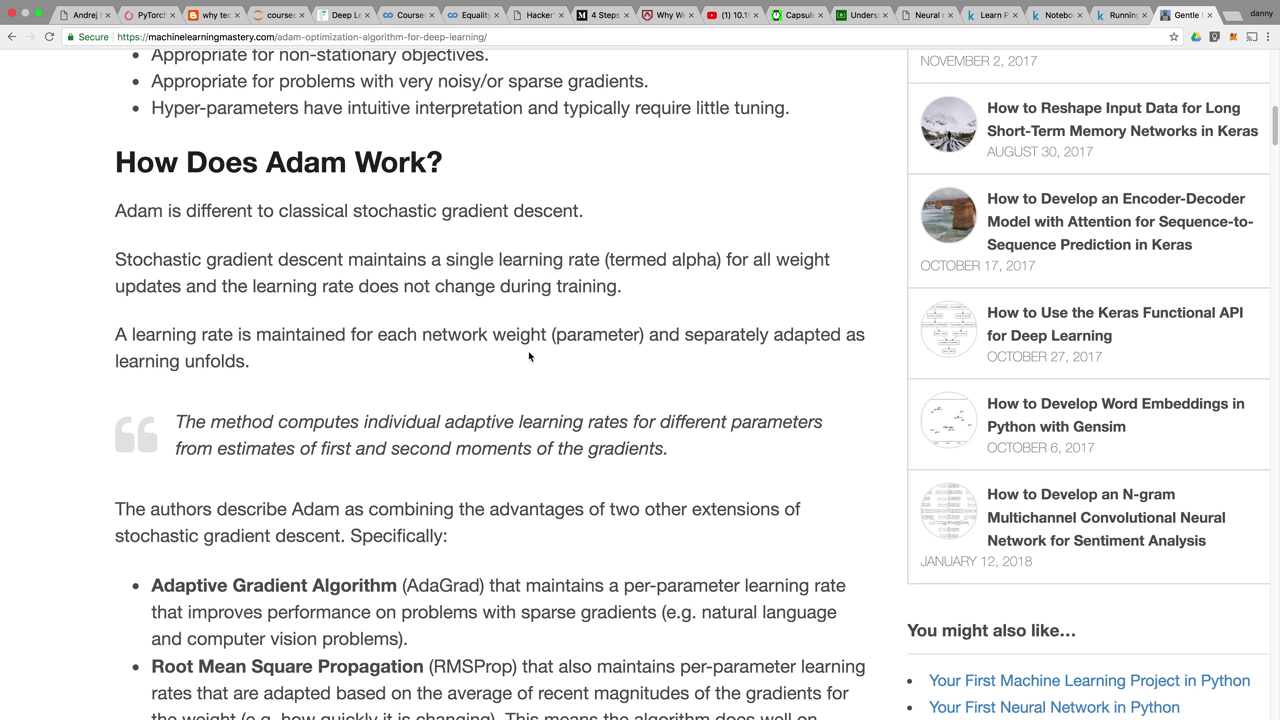
scroll(529, 356, down, 1)
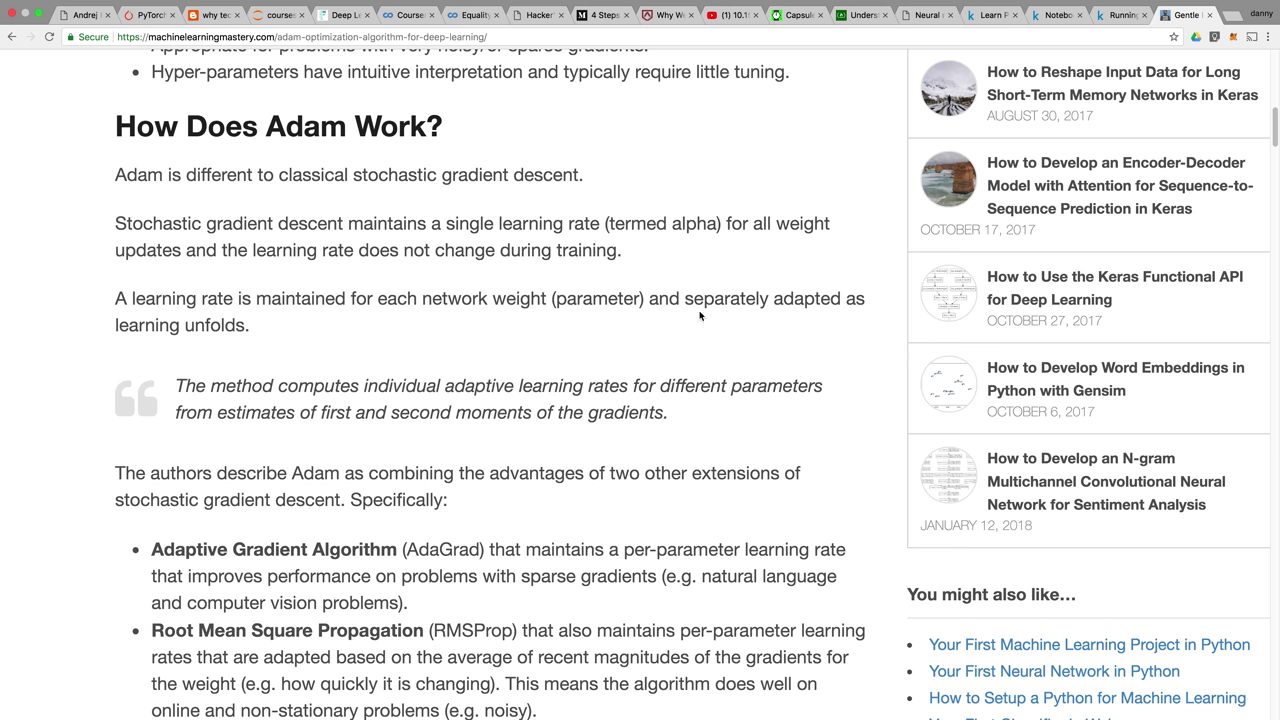
scroll(295, 399, down, 1)
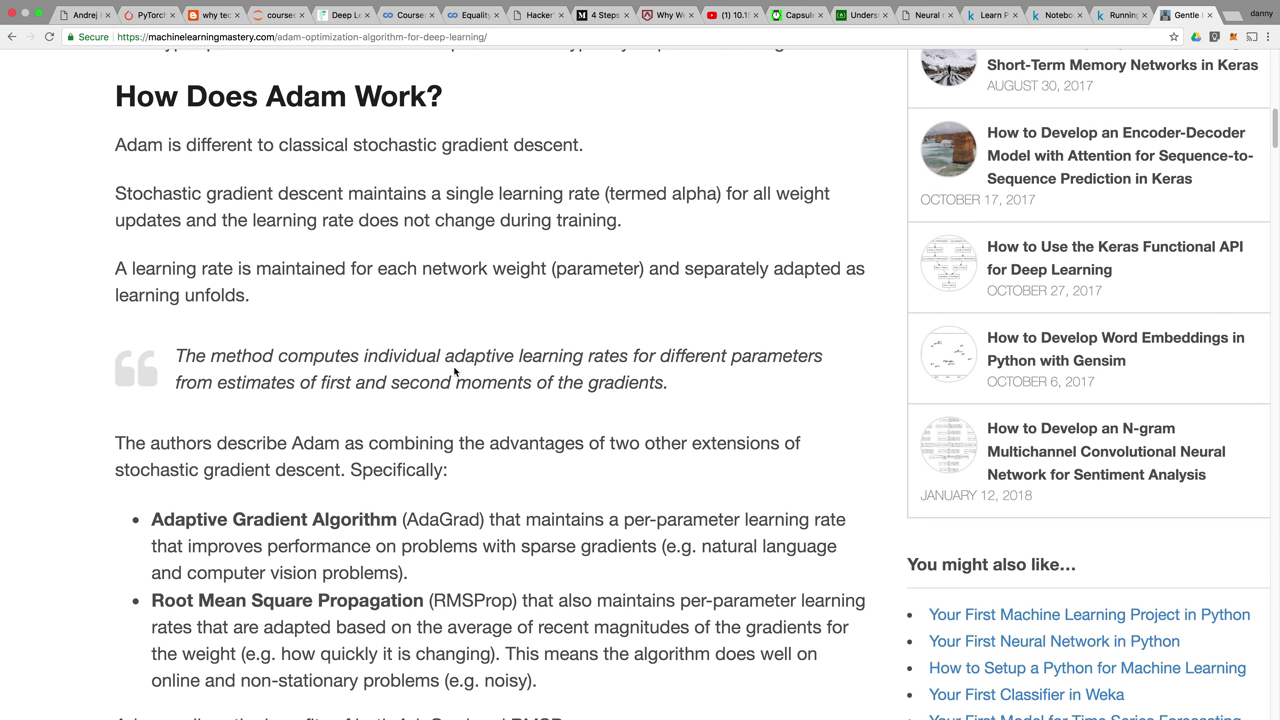
drag(365, 356, 630, 360)
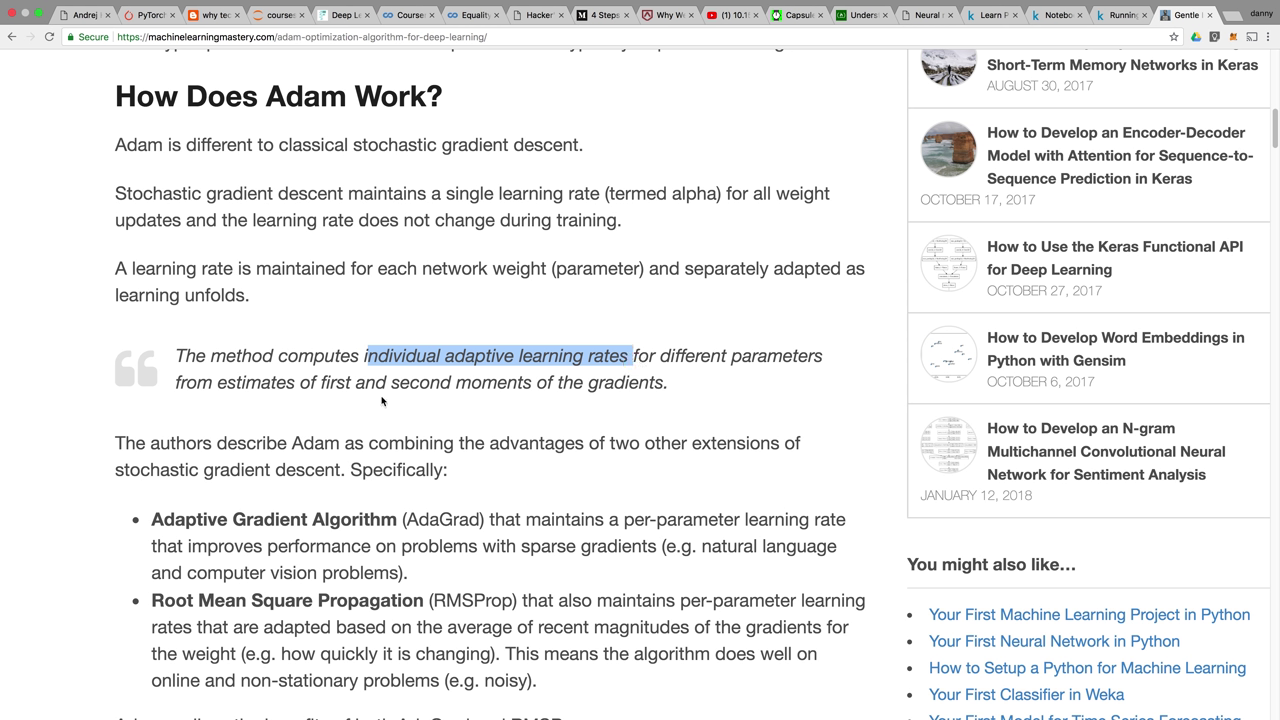
click(462, 407)
Skim the descriptions of the AdaGrad and RMSProp extensions that Adam combines, returning to the "How Does Adam Work?" heading.
scroll(440, 410, down, 2)
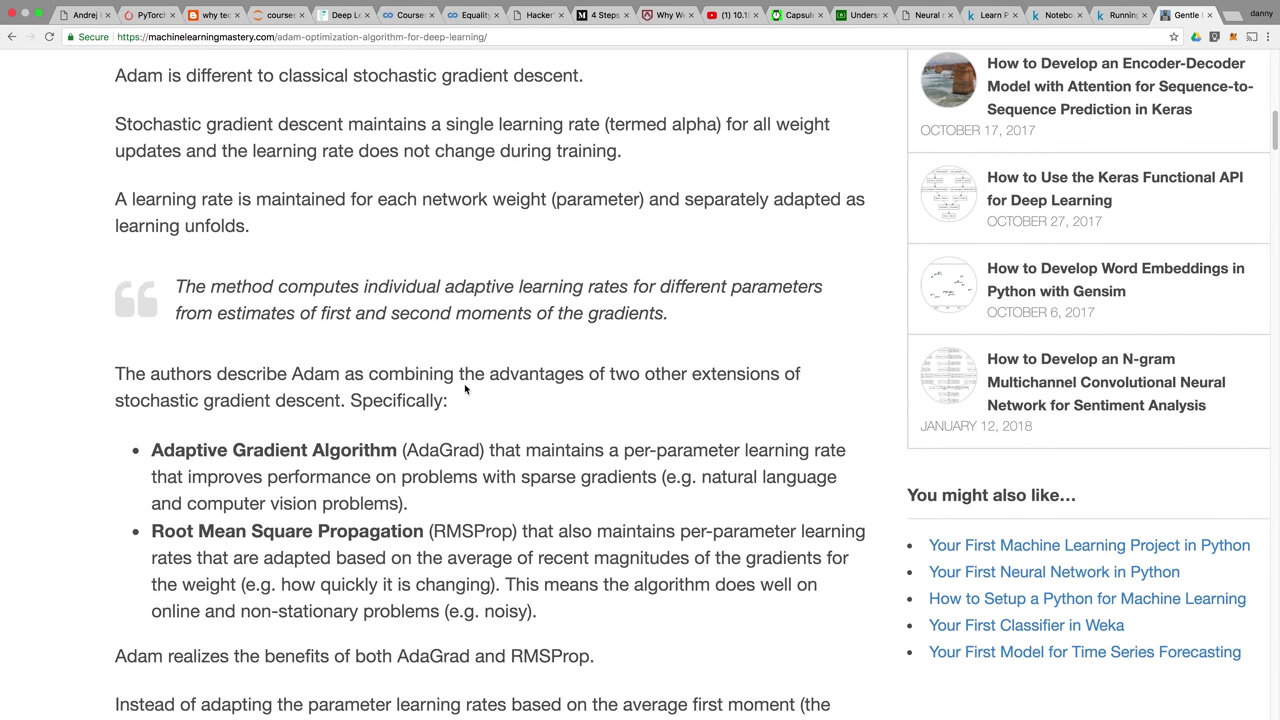
scroll(498, 389, down, 2)
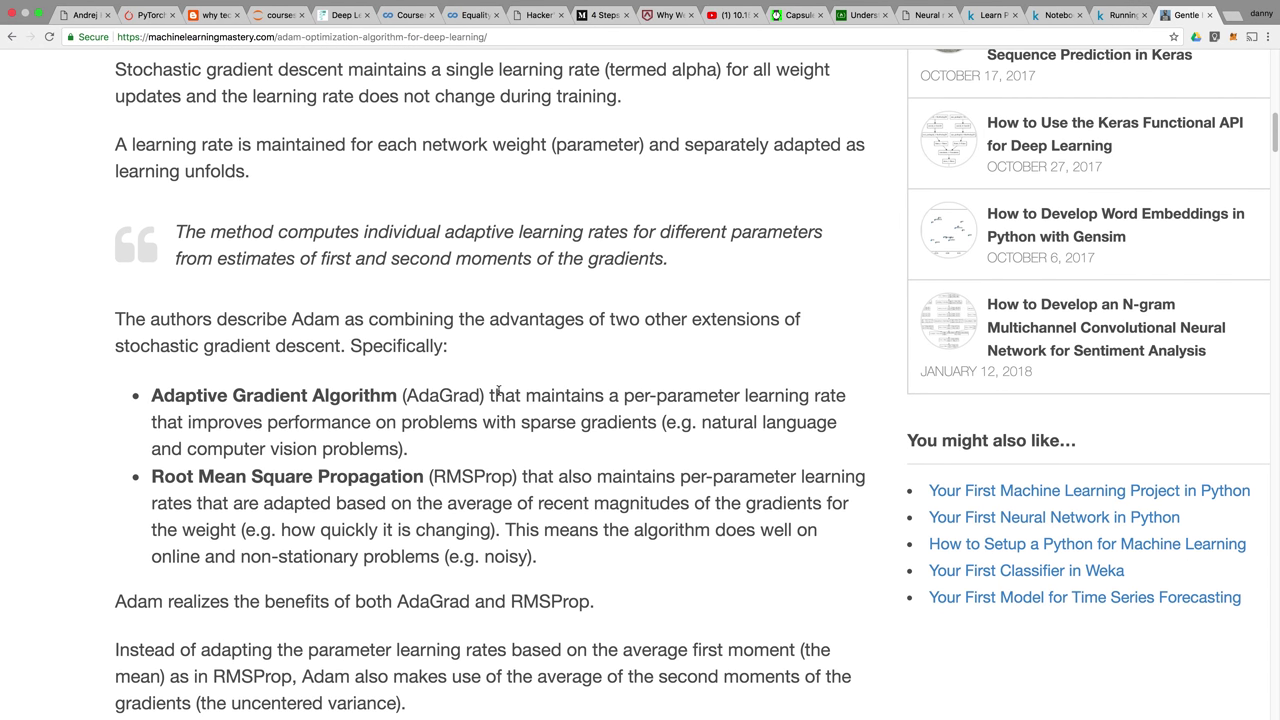
scroll(498, 389, down, 4)
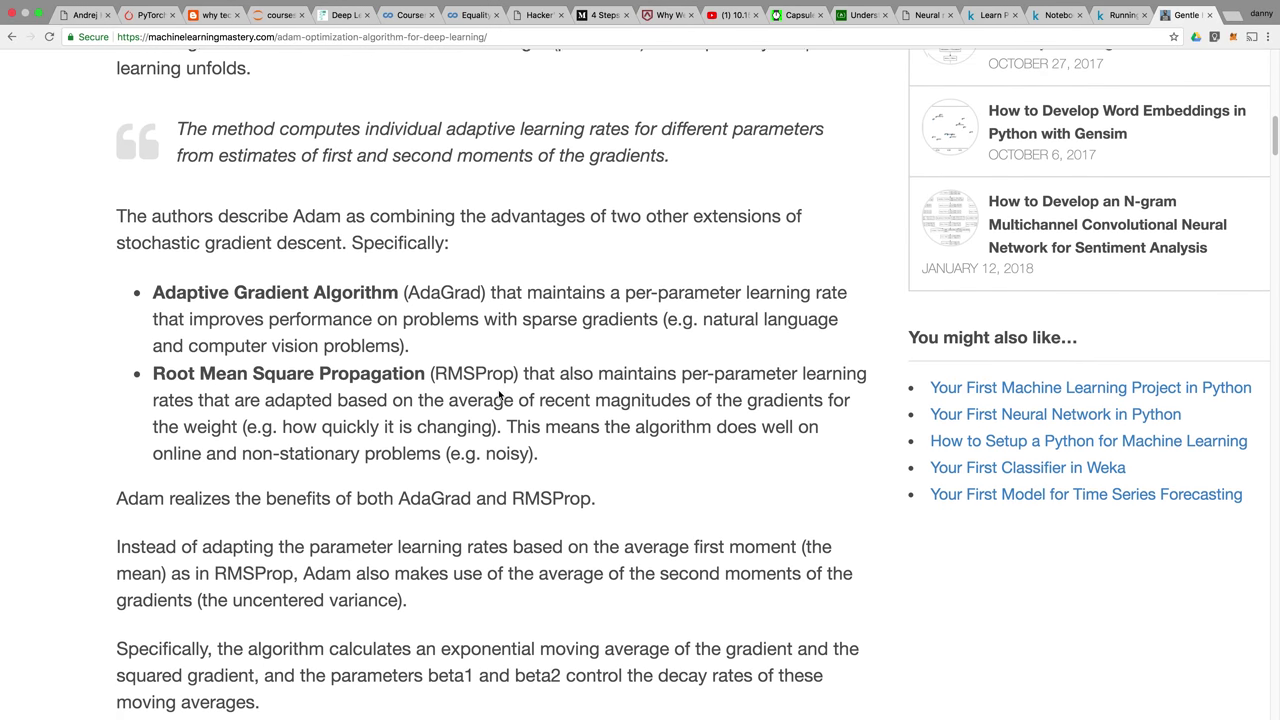
scroll(499, 396, down, 2)
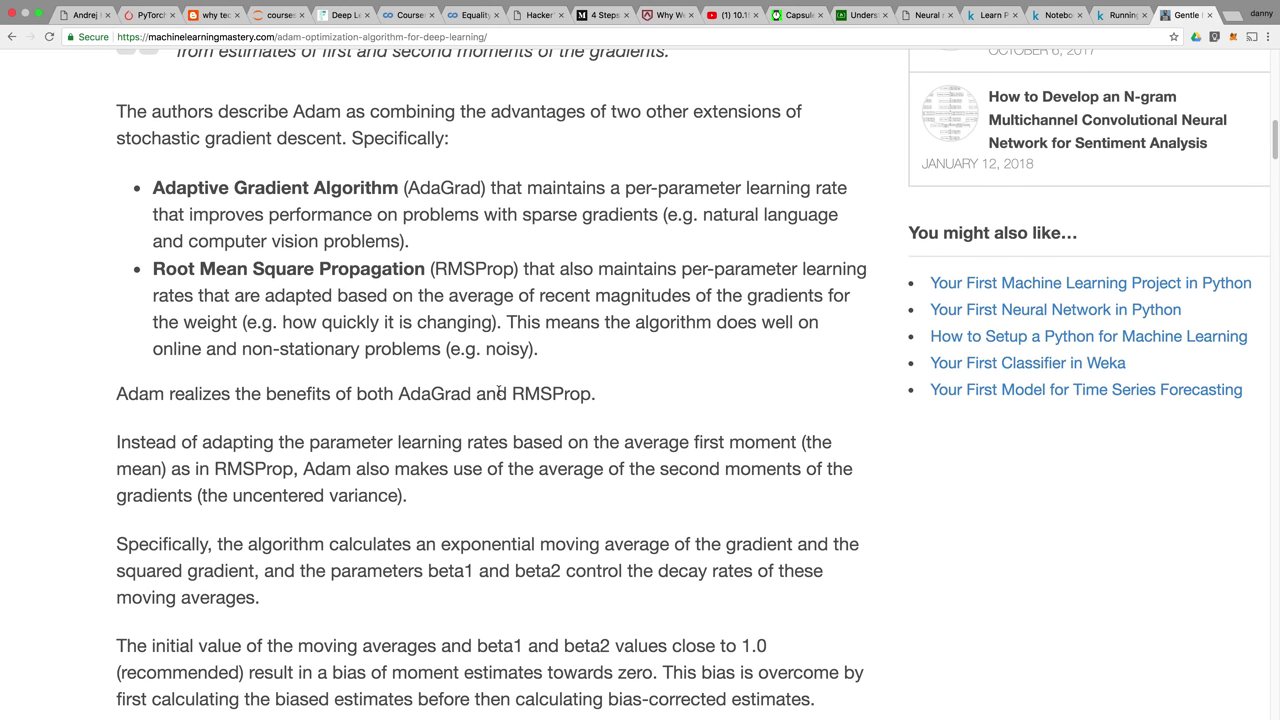
scroll(498, 390, up, 10)
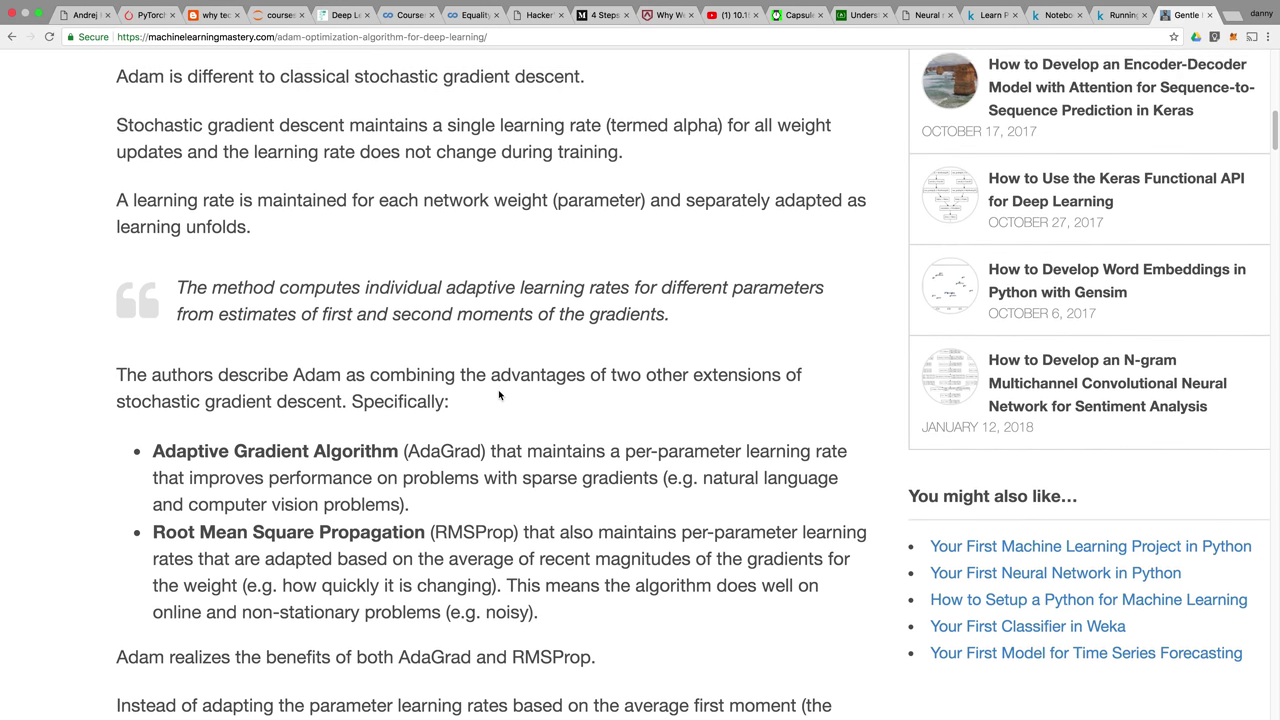
scroll(499, 395, up, 1)
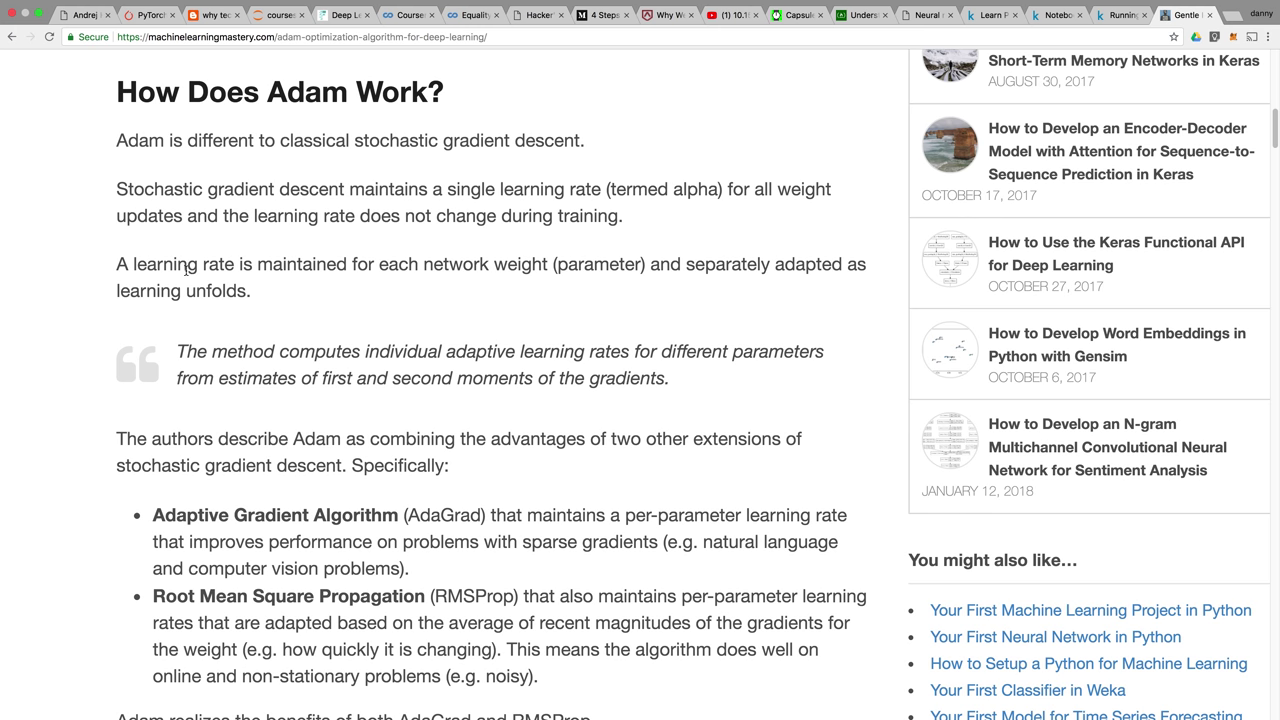
Reread the quoted method description, highlighting "computes individual adaptive learning rates" and "parameters".
scroll(189, 270, down, 3)
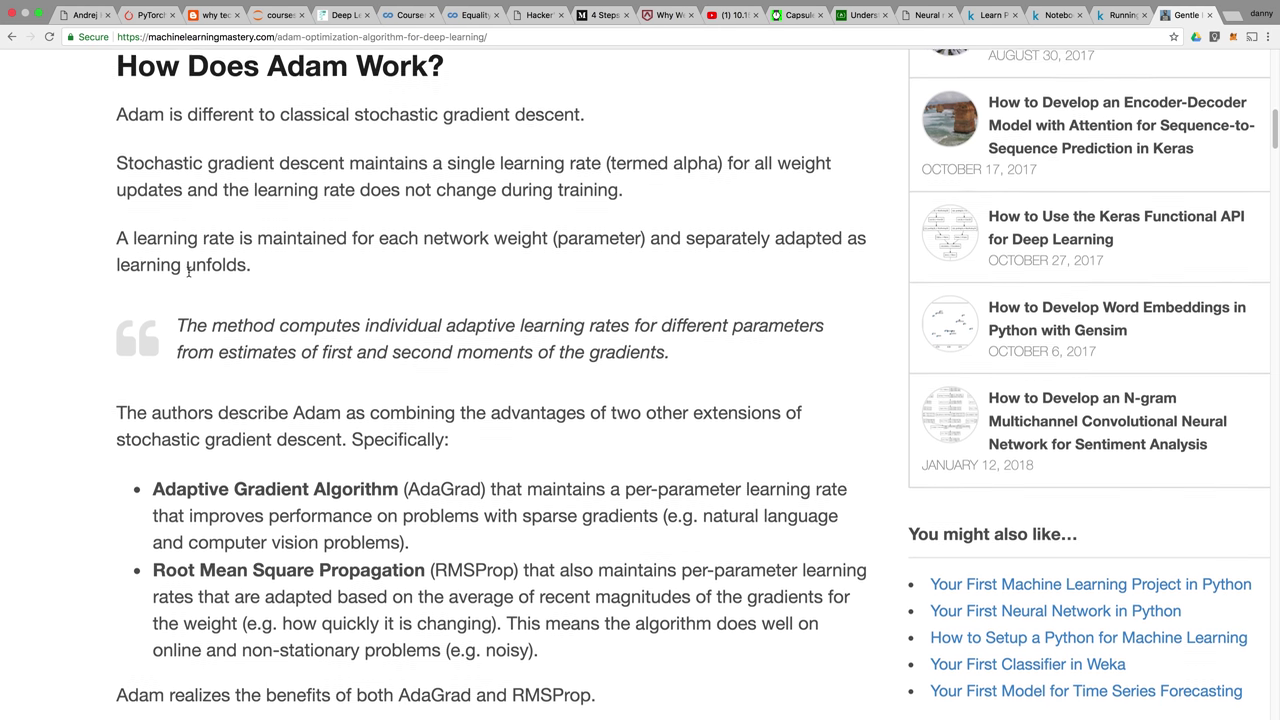
scroll(189, 270, down, 3)
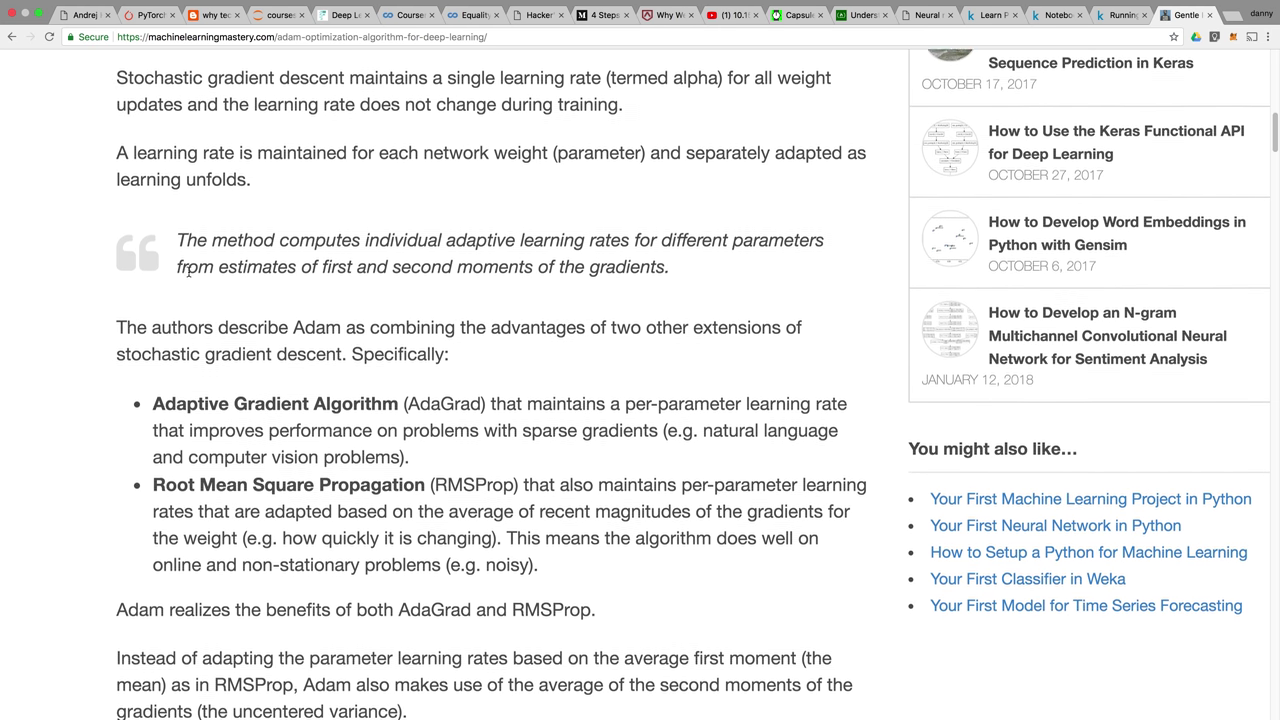
drag(280, 210, 620, 216)
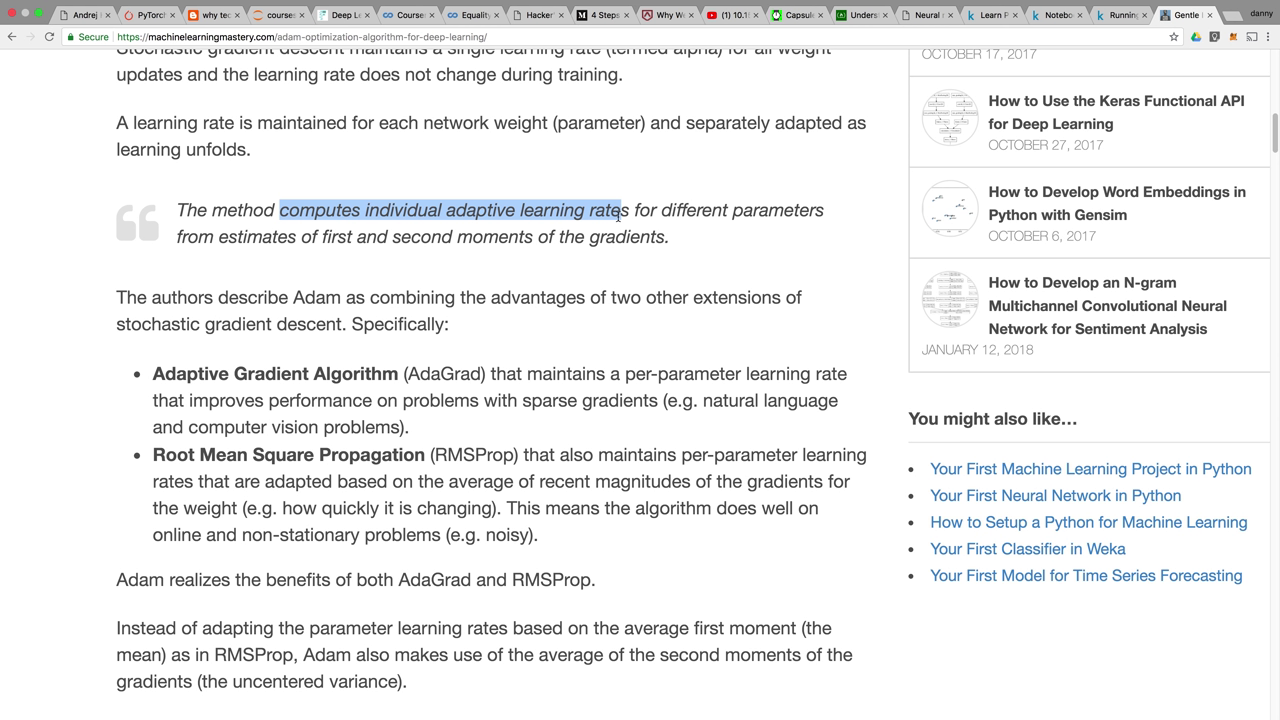
drag(620, 213, 628, 214)
scroll(603, 355, down, 1)
scroll(603, 350, down, 1)
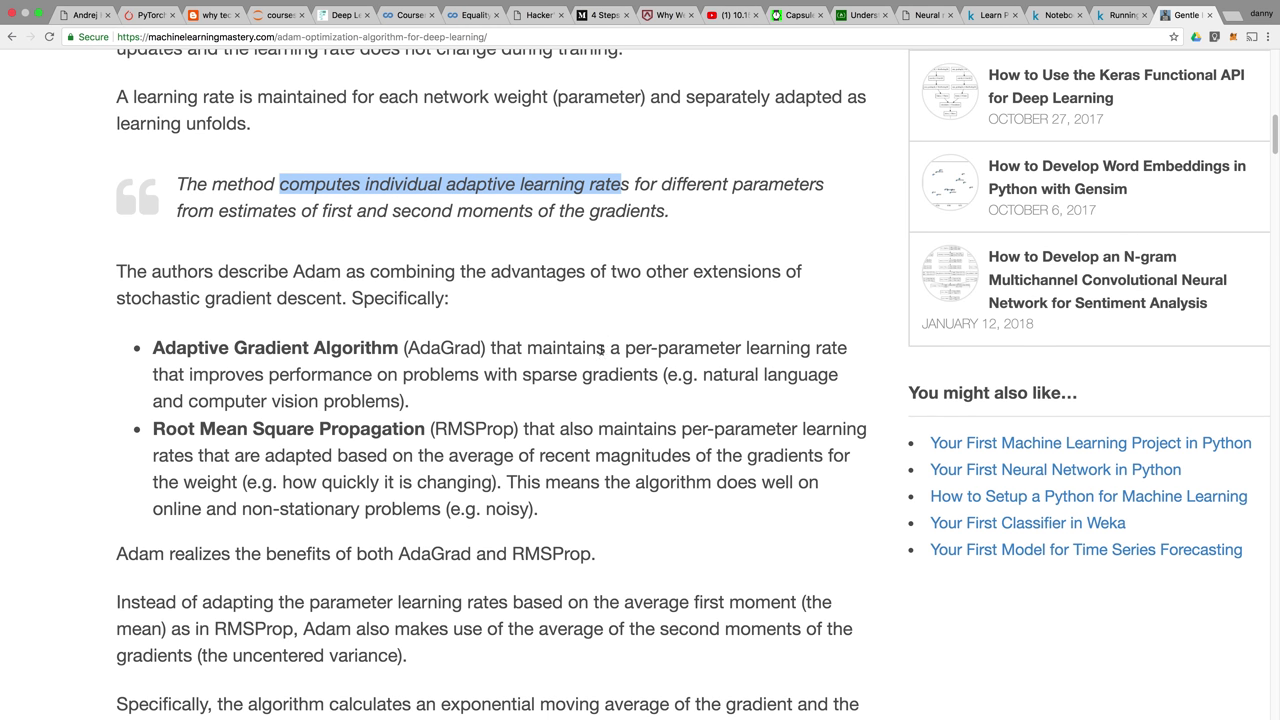
drag(731, 186, 842, 198)
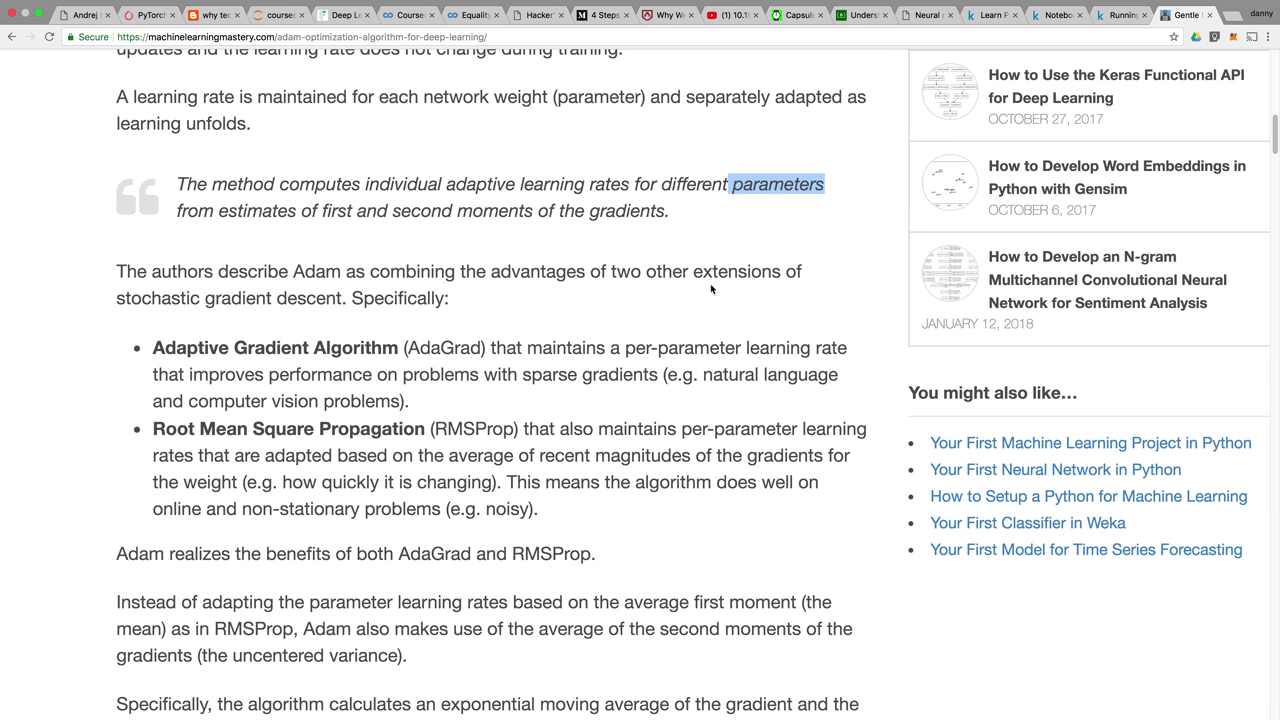
Skim the explanation of moving averages, beta1 and beta2 through to the "Adam is Effective" section.
scroll(711, 285, down, 2)
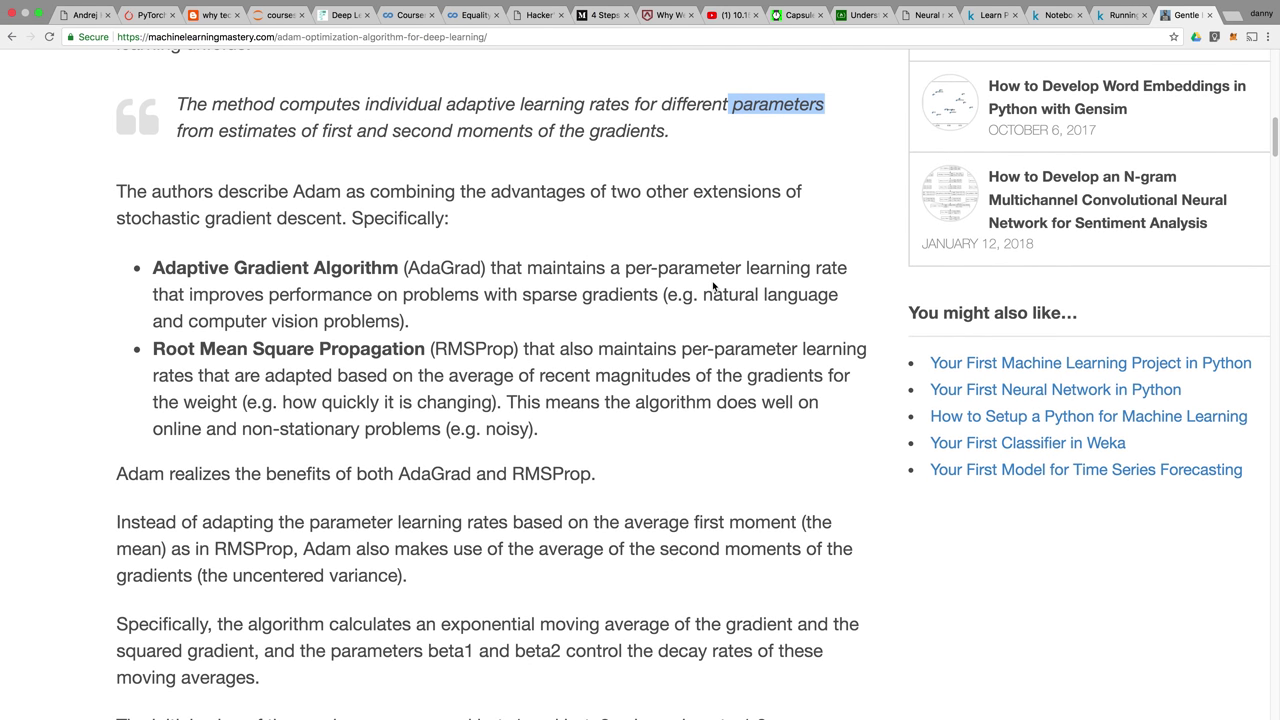
scroll(713, 287, down, 2)
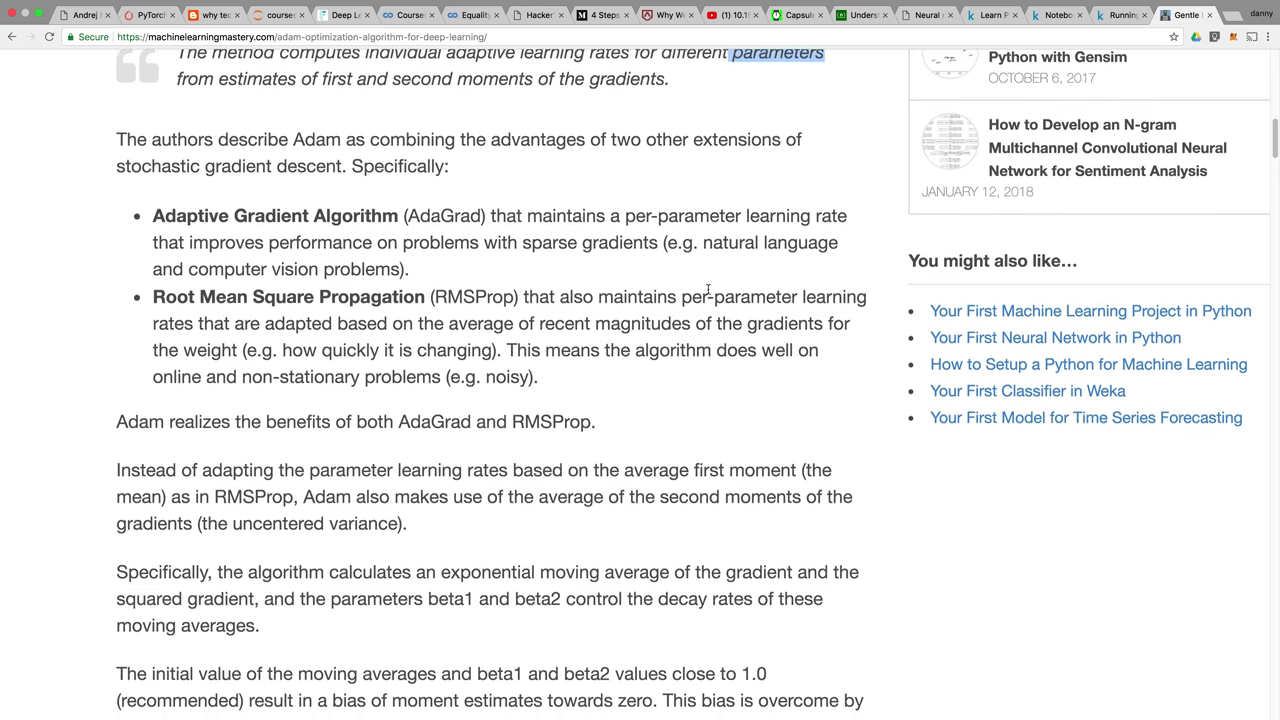
scroll(708, 290, down, 2)
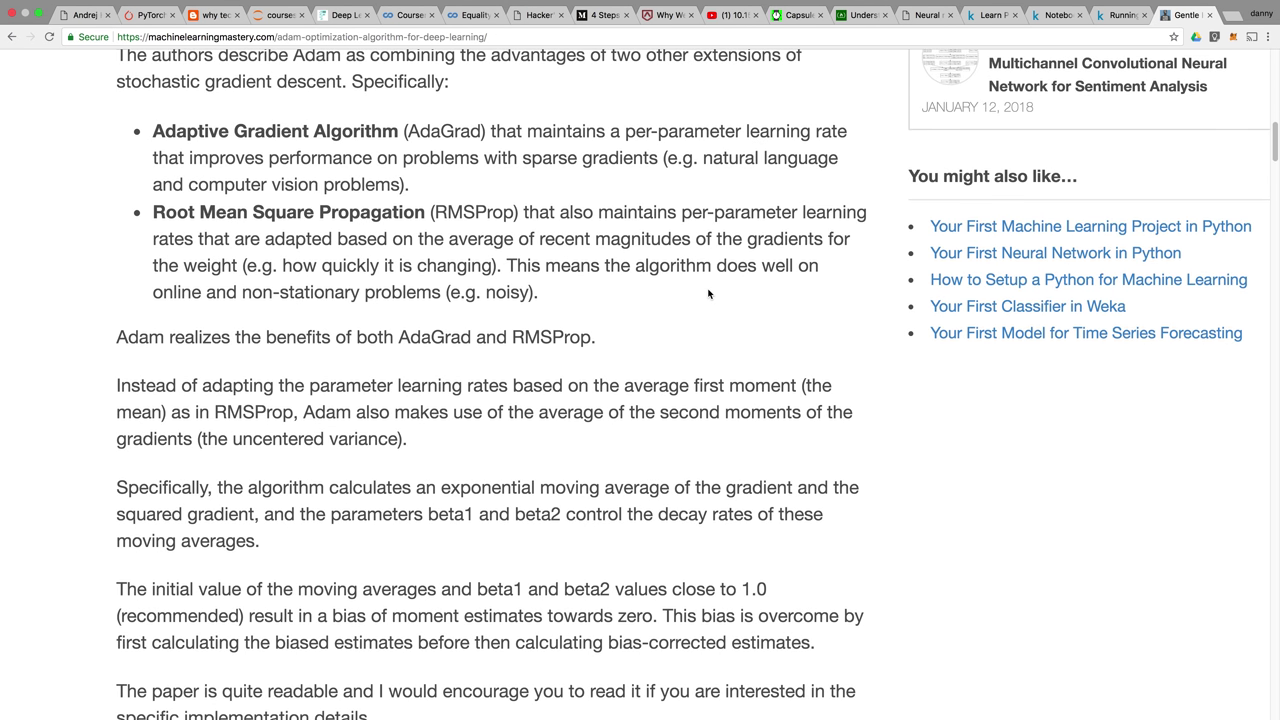
scroll(708, 293, down, 5)
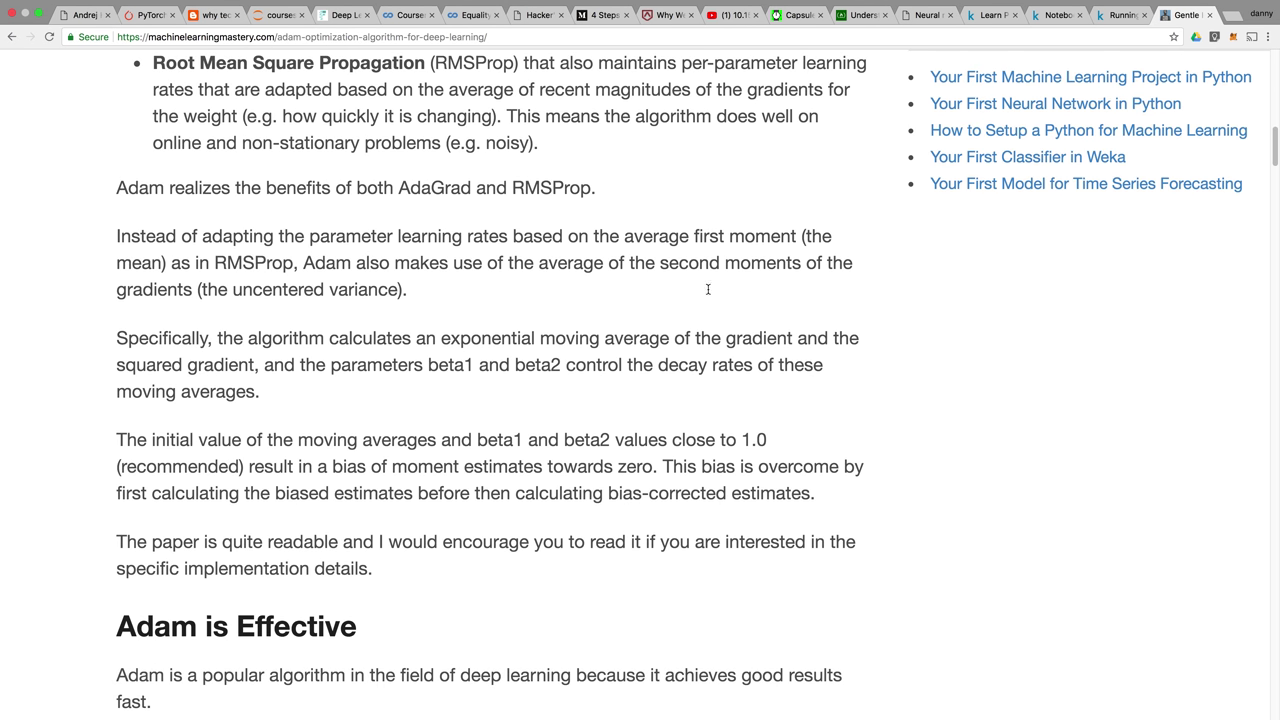
scroll(708, 290, down, 5)
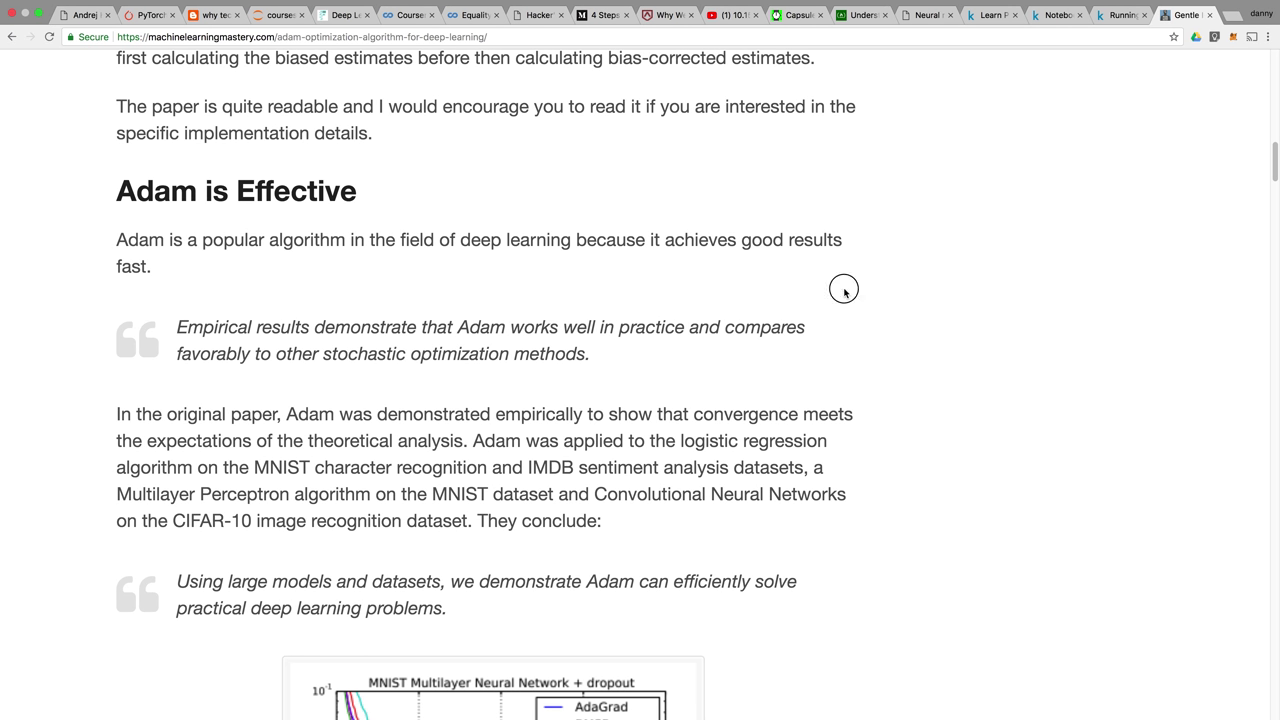
Return to the Kaggle GPU notebook and run the Model Specification cell that builds and compiles my_model with the adam optimizer.
click(1120, 15)
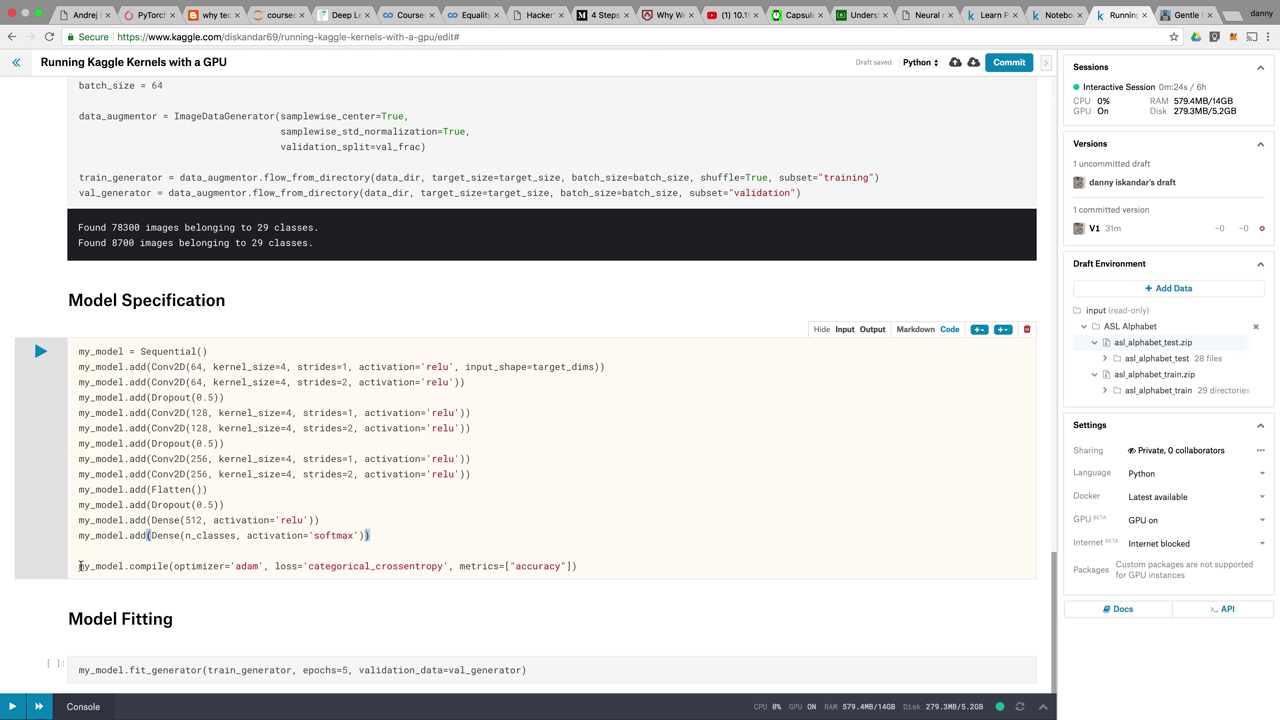
drag(80, 566, 181, 566)
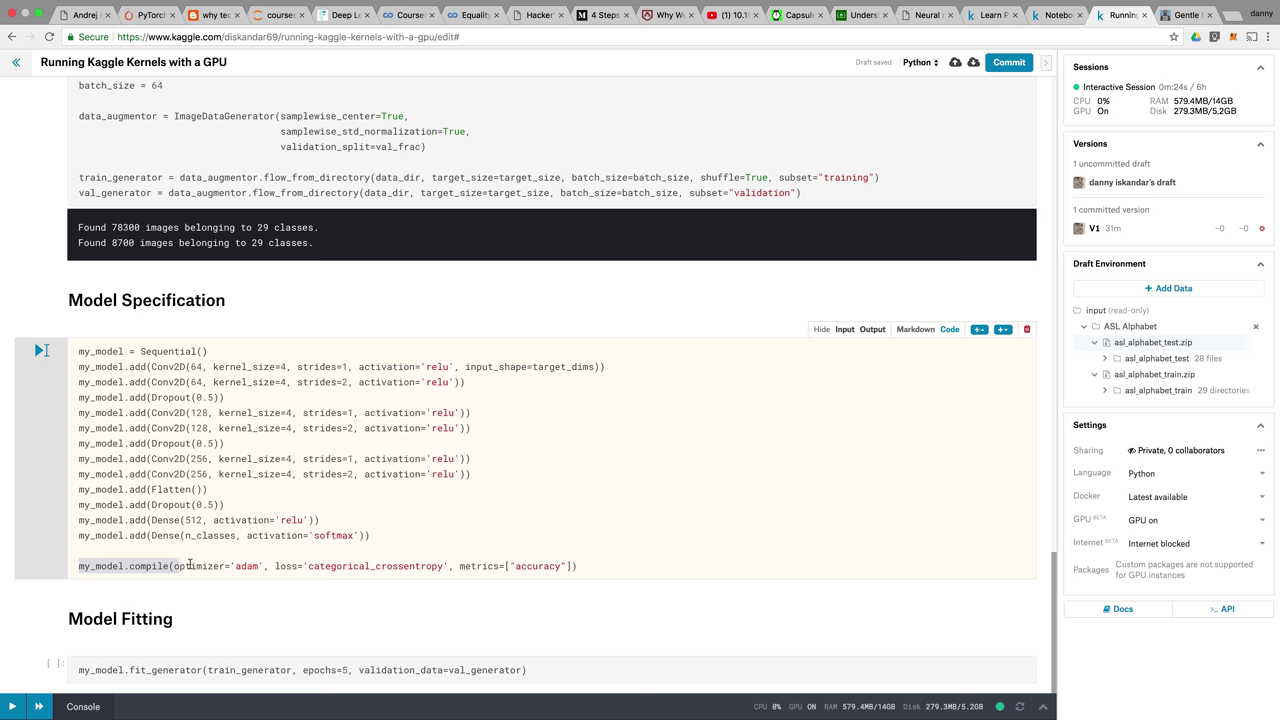
click(588, 566)
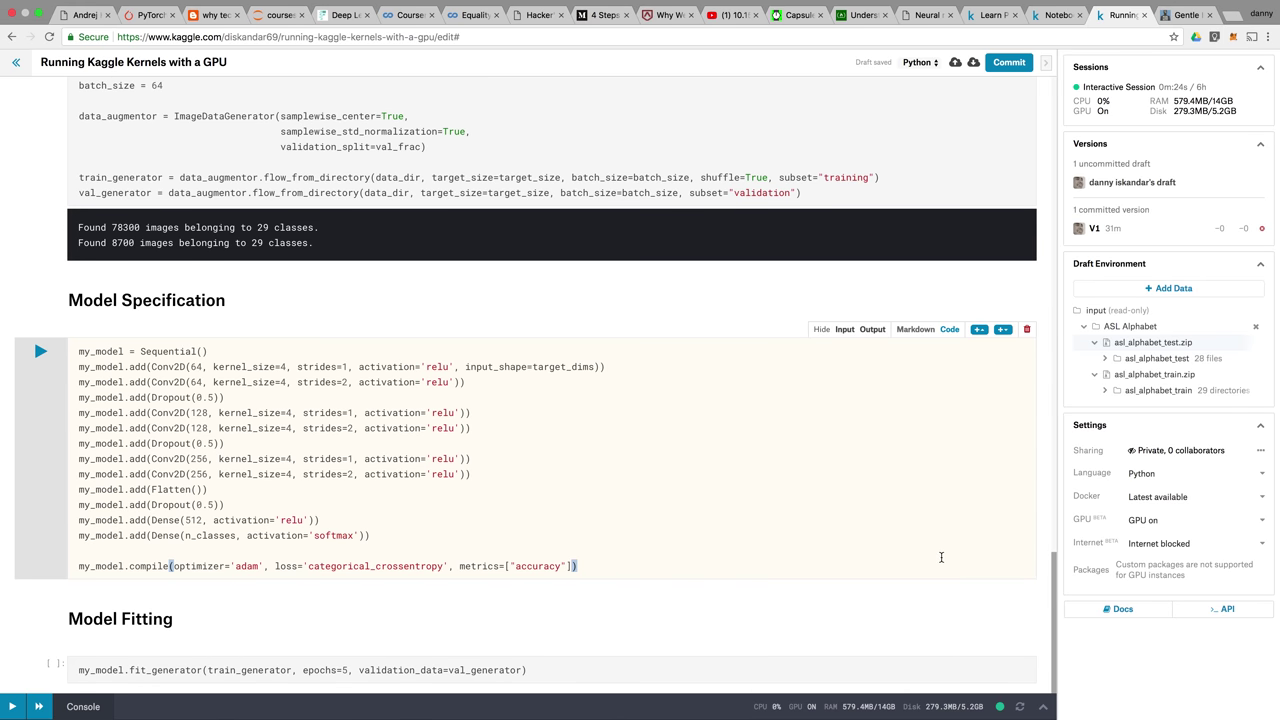
click(702, 554)
click(665, 563)
key(shift+Return)
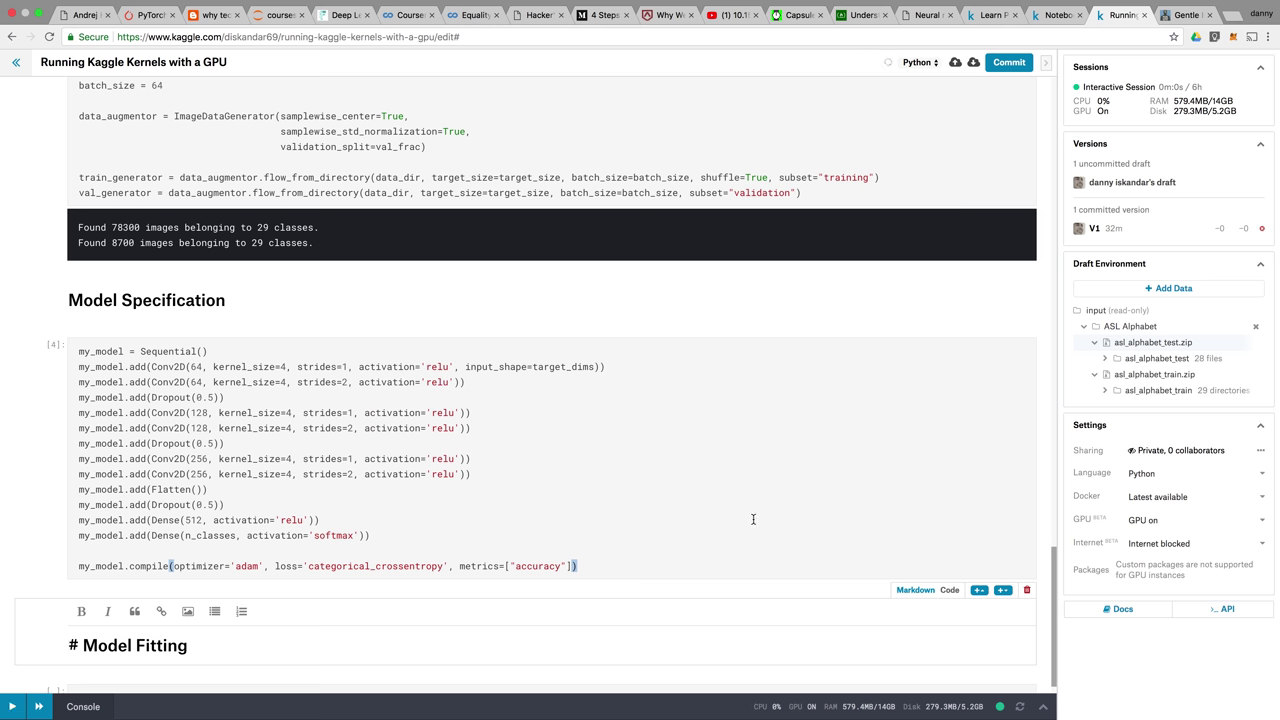
Run the Model Specification cell once more.
scroll(753, 519, down, 1)
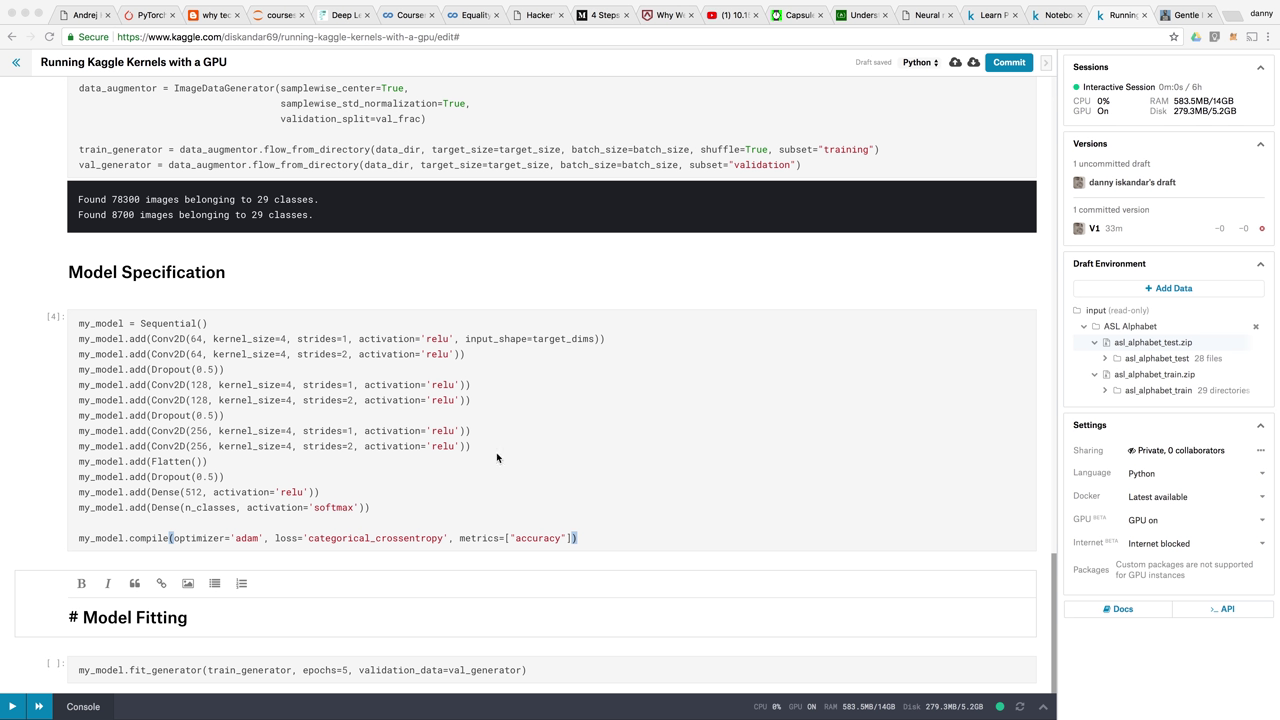
click(527, 490)
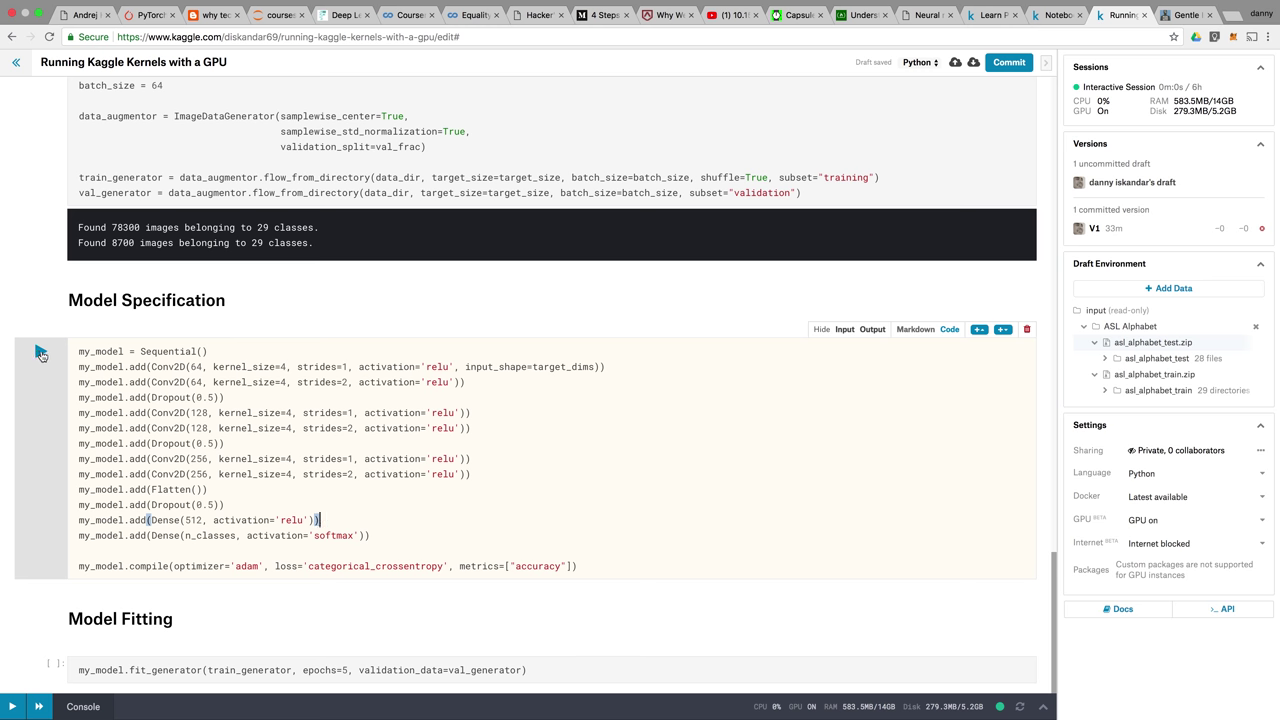
click(636, 567)
key(shift+Return)
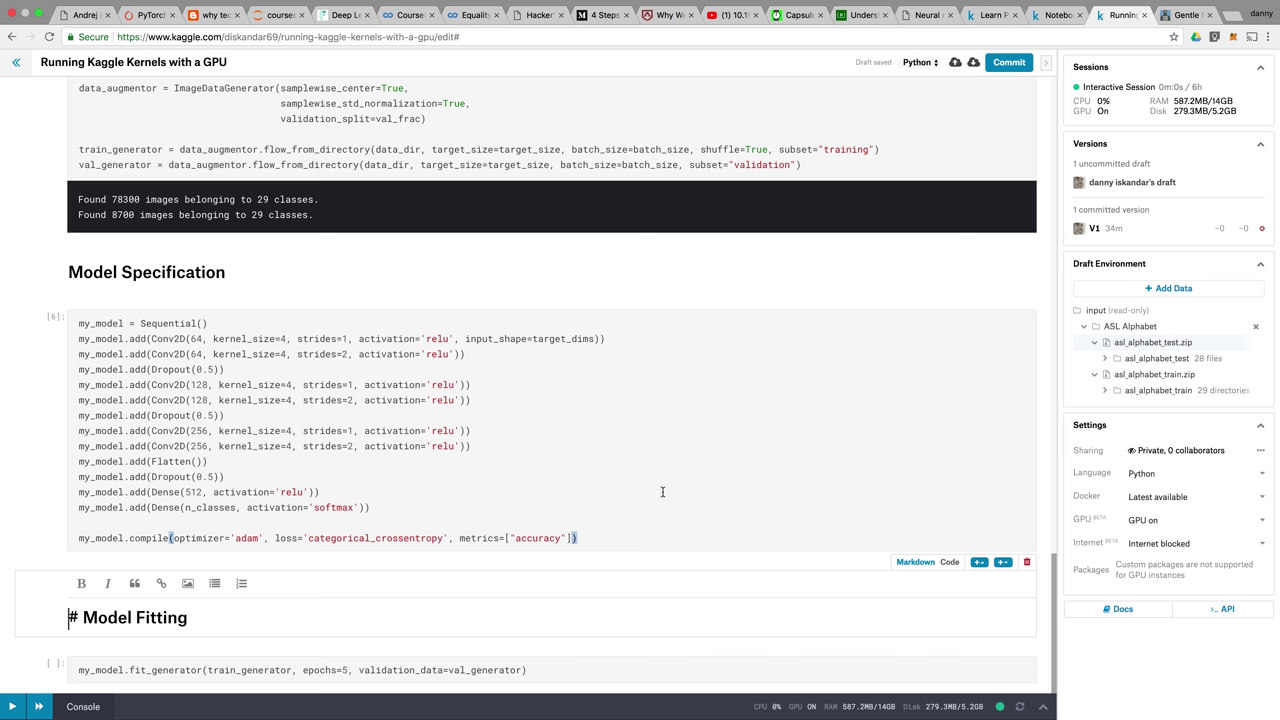
Start training by running the Model Fitting cell, which calls fit_generator with epochs=5 and val_generator as validation data.
scroll(661, 488, up, 1)
scroll(661, 488, up, 3)
scroll(661, 488, down, 4)
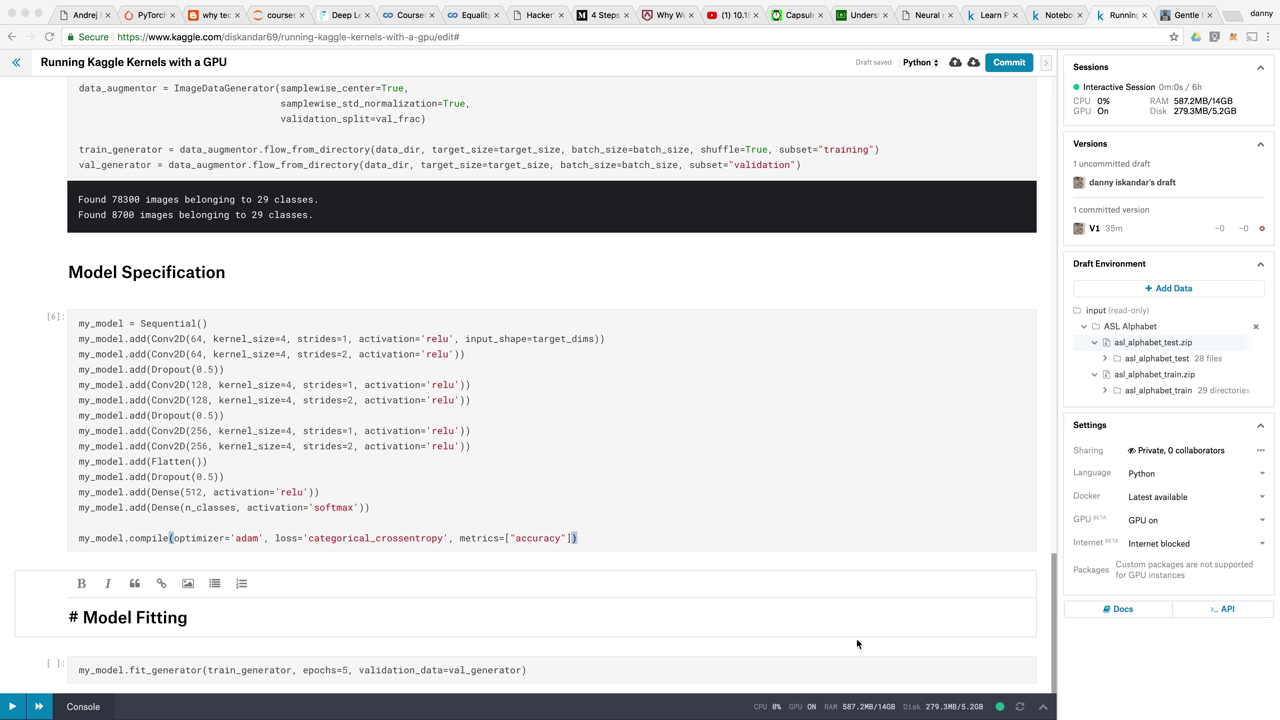
click(639, 668)
click(604, 675)
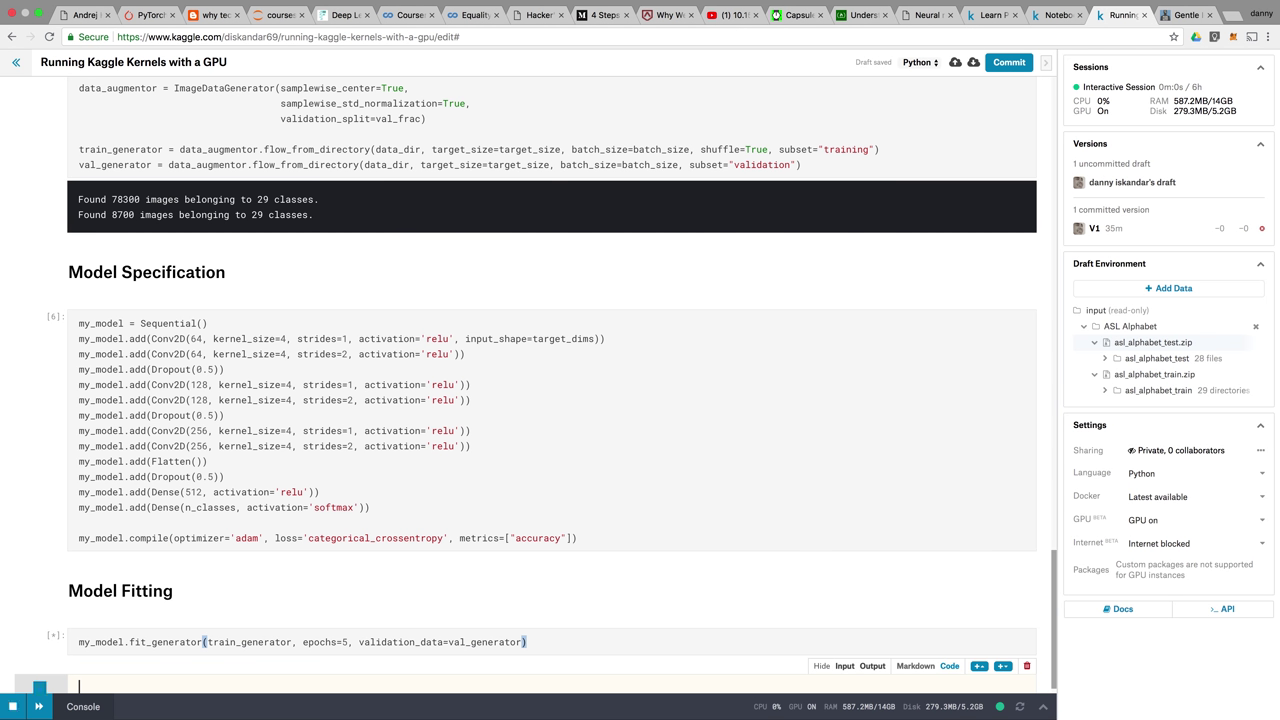
key(shift+Return)
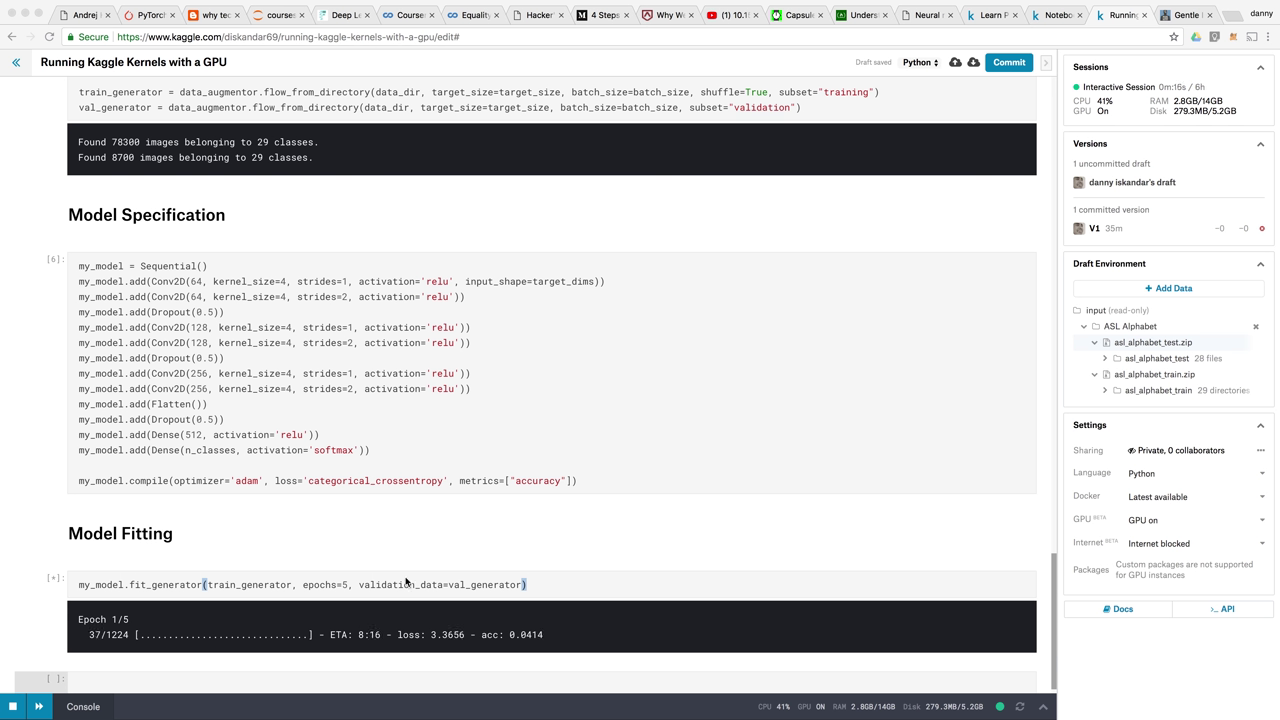
Check the training progress below the Model Fitting cell and highlight the epochs=5 argument in the fit_generator call.
scroll(252, 565, up, 1)
scroll(252, 565, up, 1)
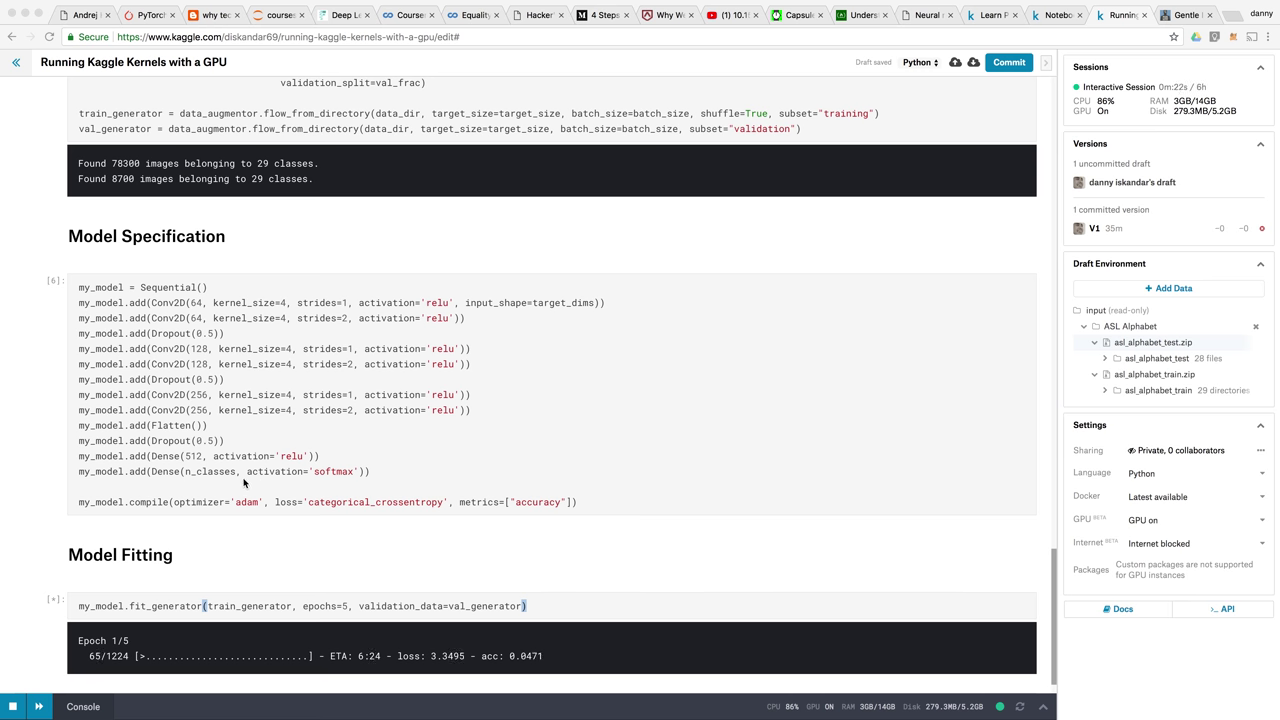
scroll(243, 483, down, 2)
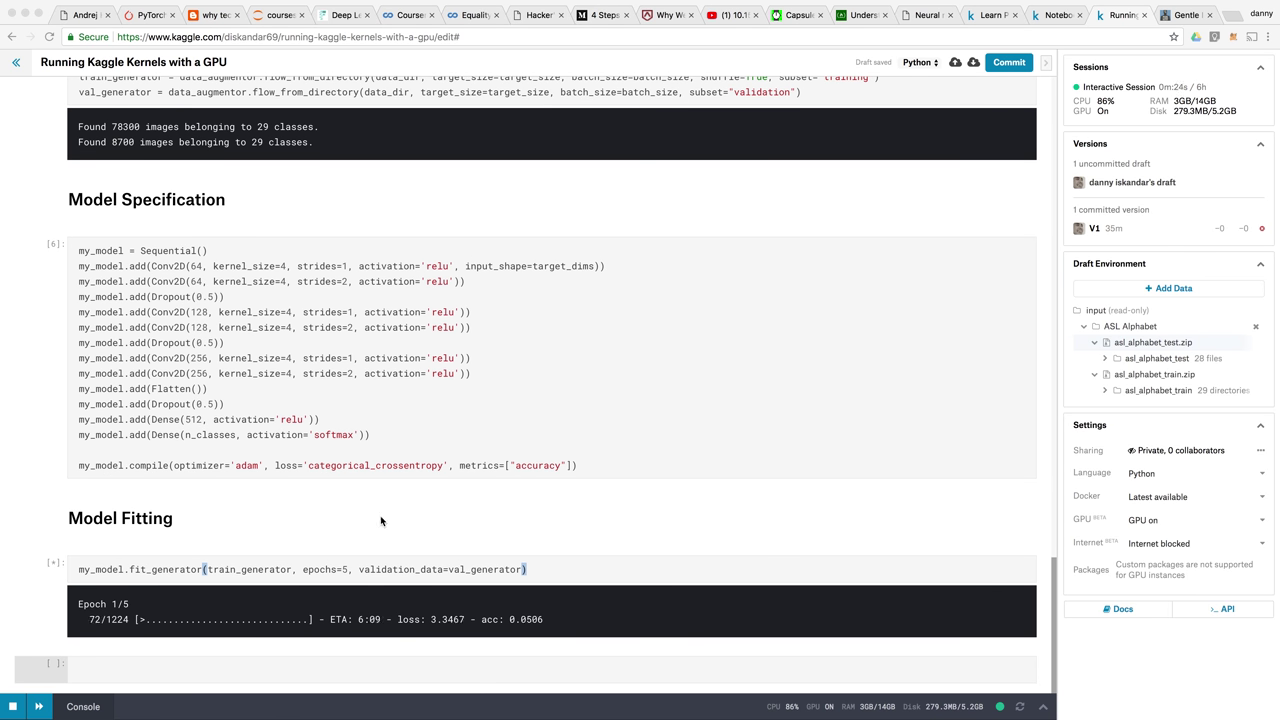
key(super+Tab)
drag(326, 569, 347, 569)
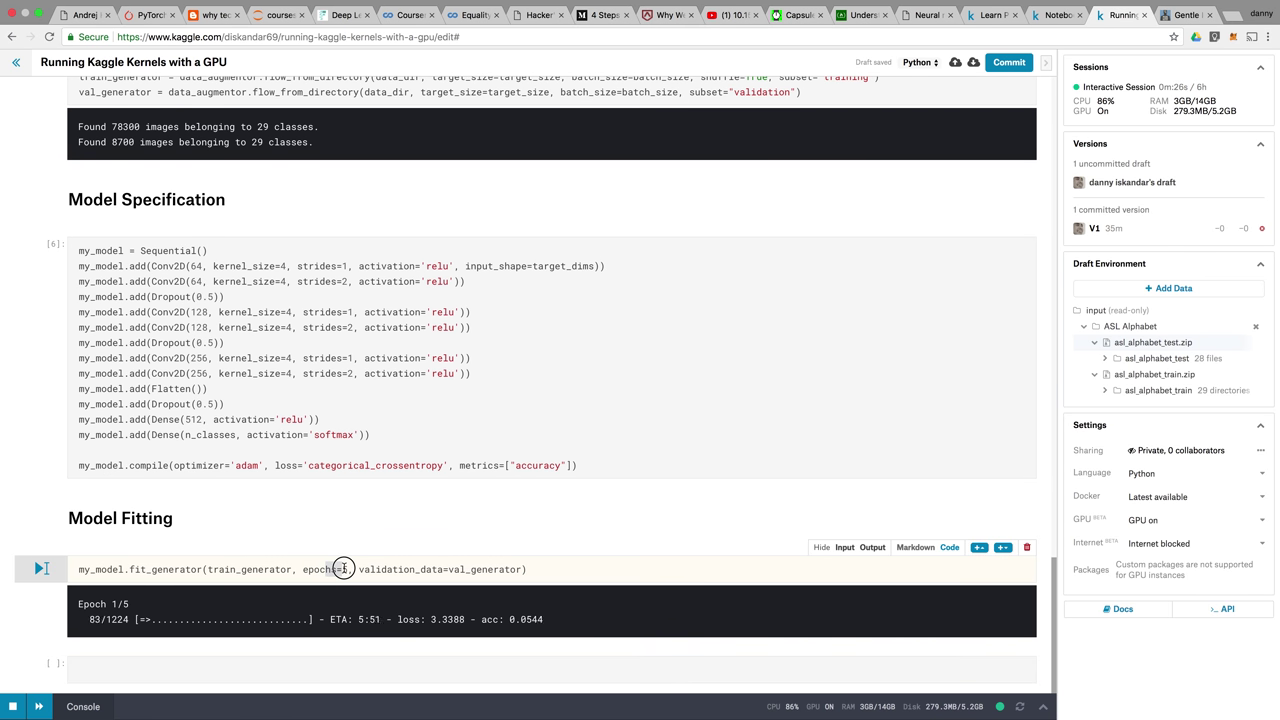
click(421, 528)
double_click(421, 528)
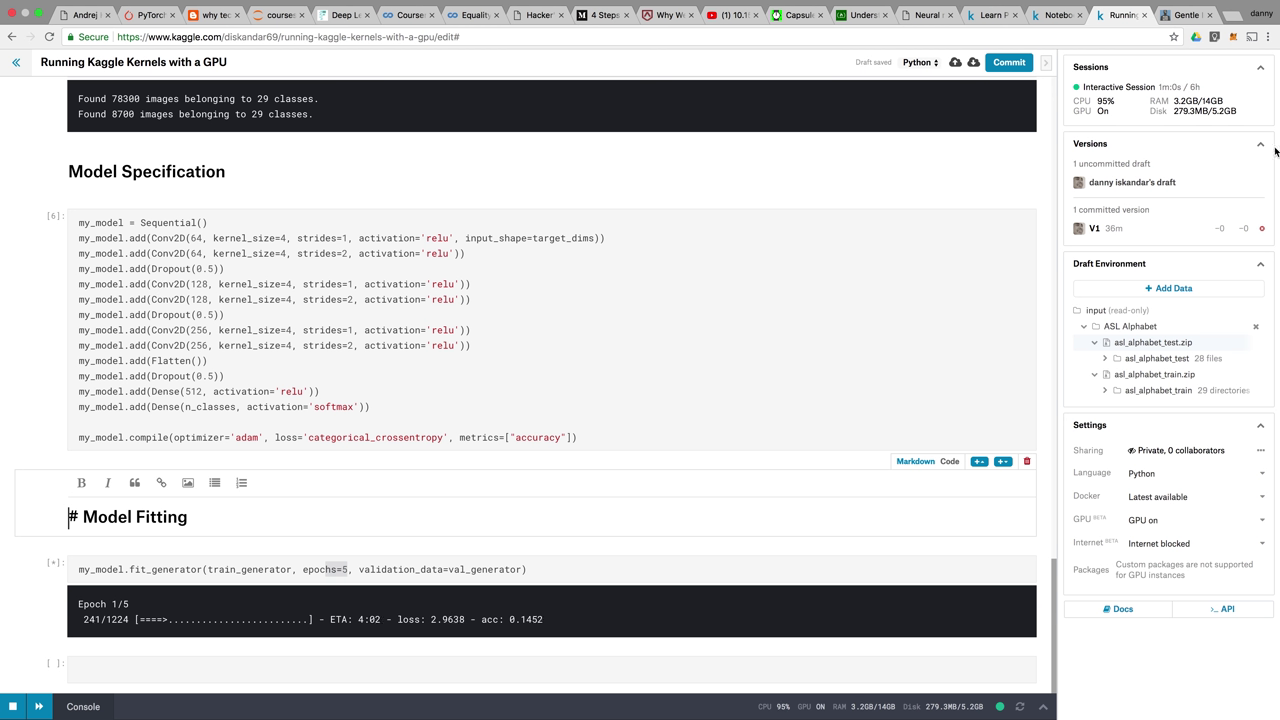
Switch to the page with the Adam optimization article and search Google for "conv2d dropput" in its place.
click(1186, 16)
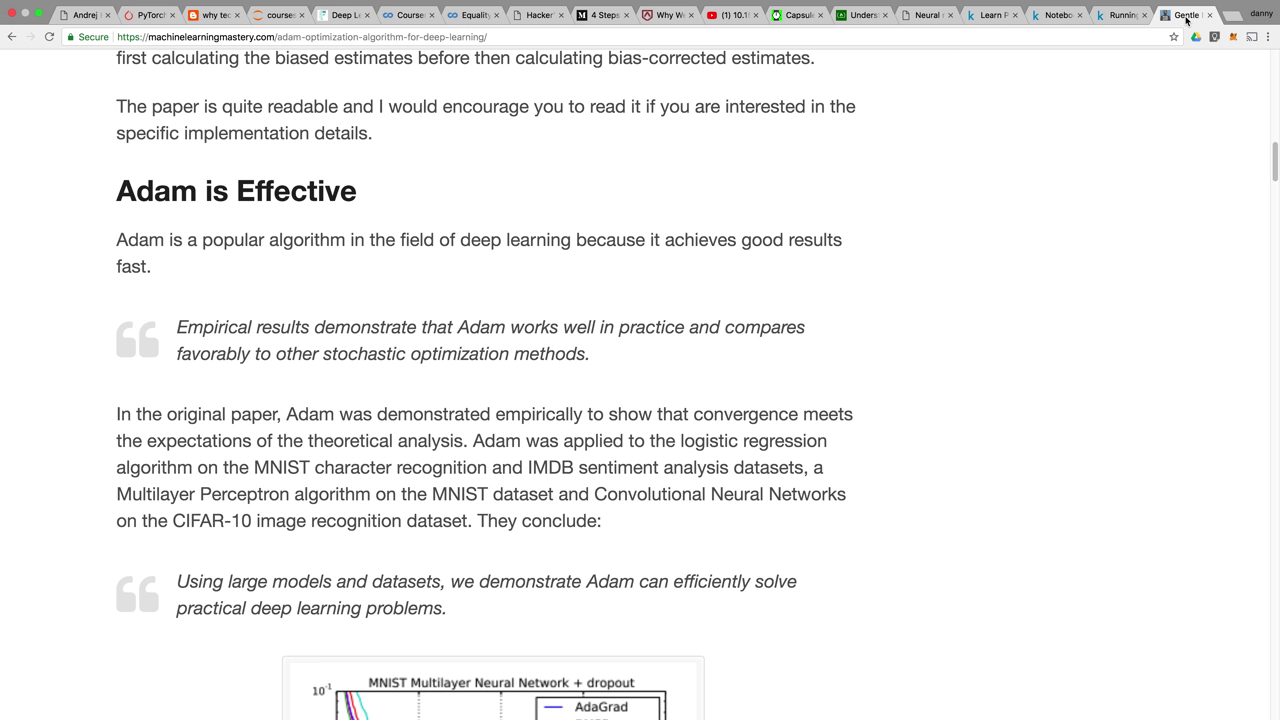
click(818, 38)
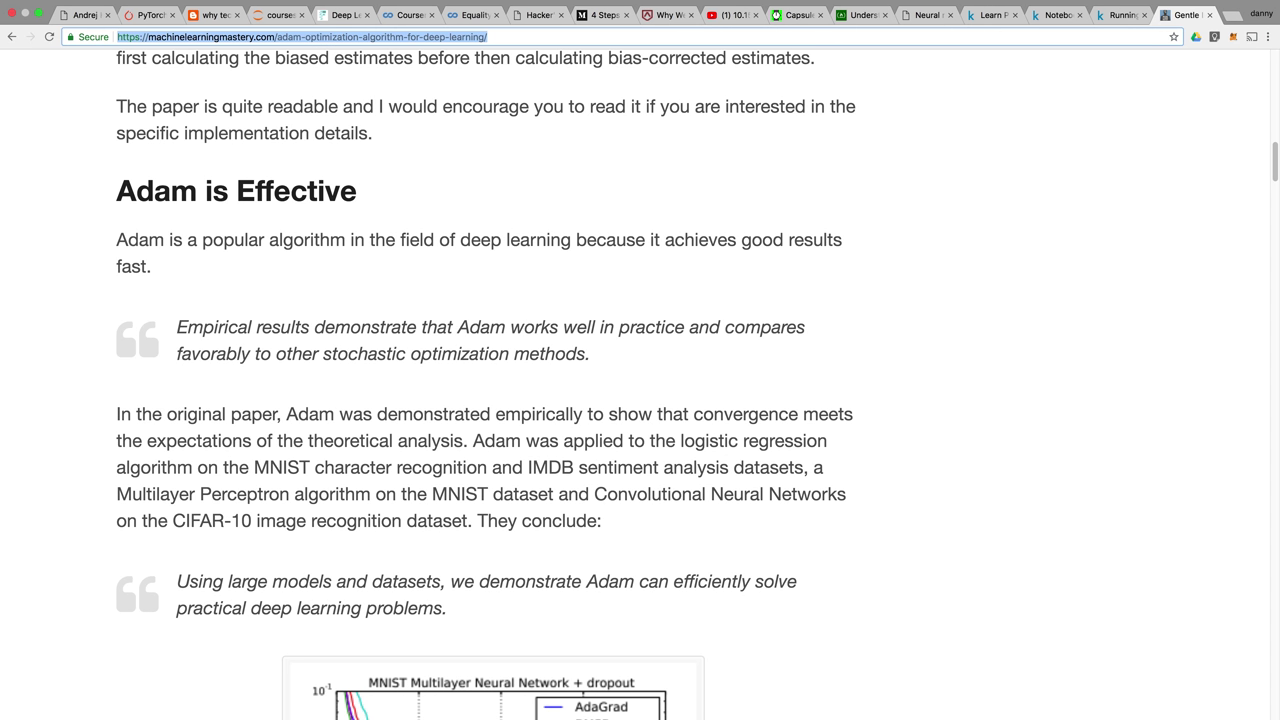
text(conv2d)
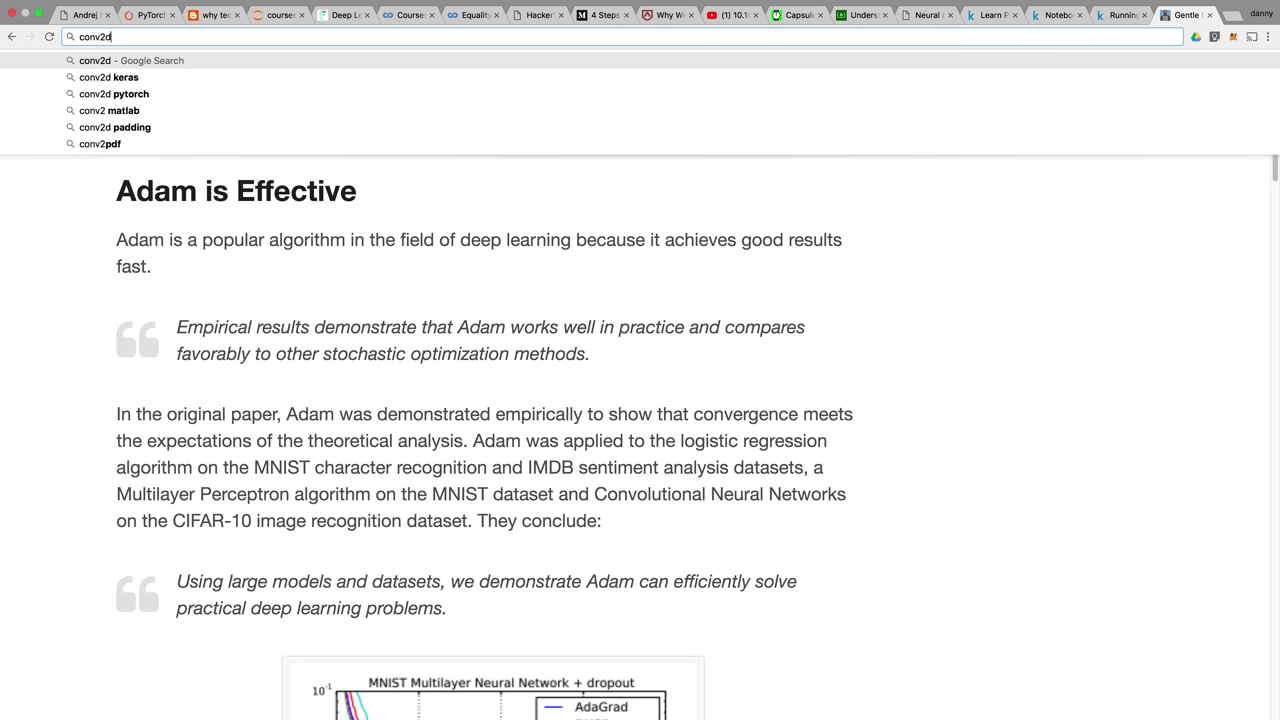
text( dropput)
key(Return)
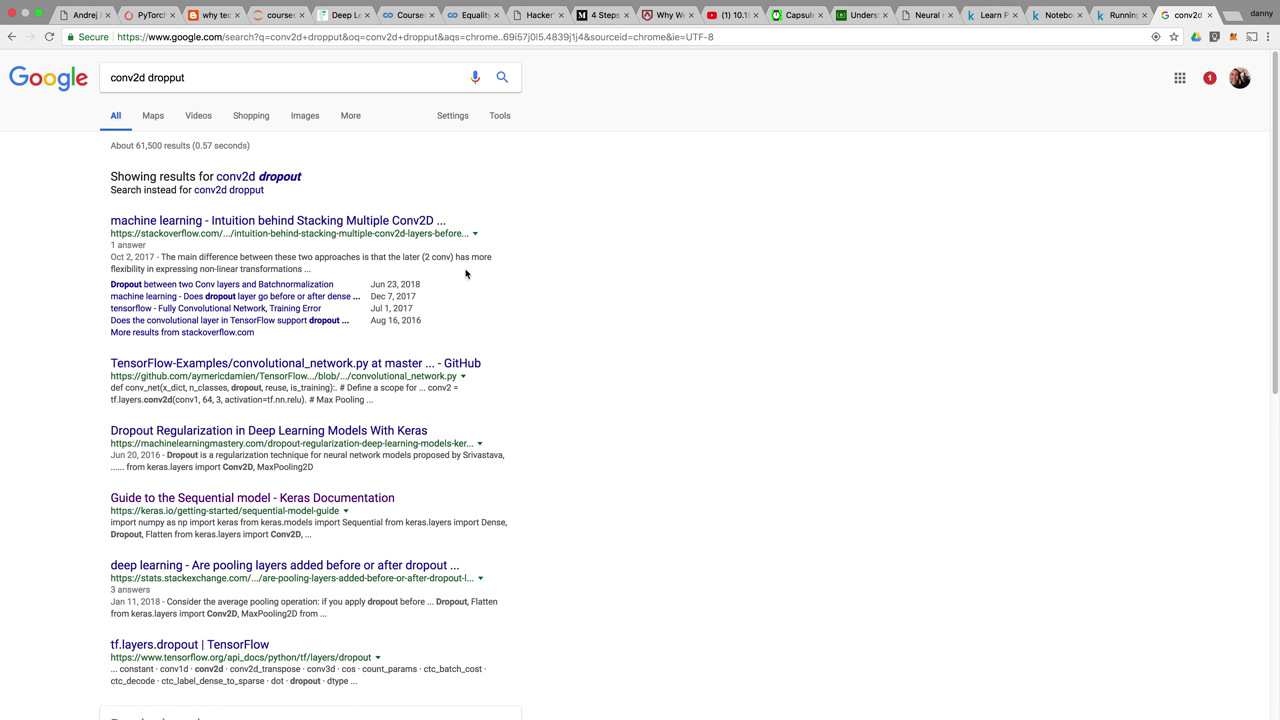
View the Stack Overflow question on stacking Conv2D layers before dropout, return to the results, and open "Dropout Regularization in Deep Learning Models With Keras".
click(368, 226)
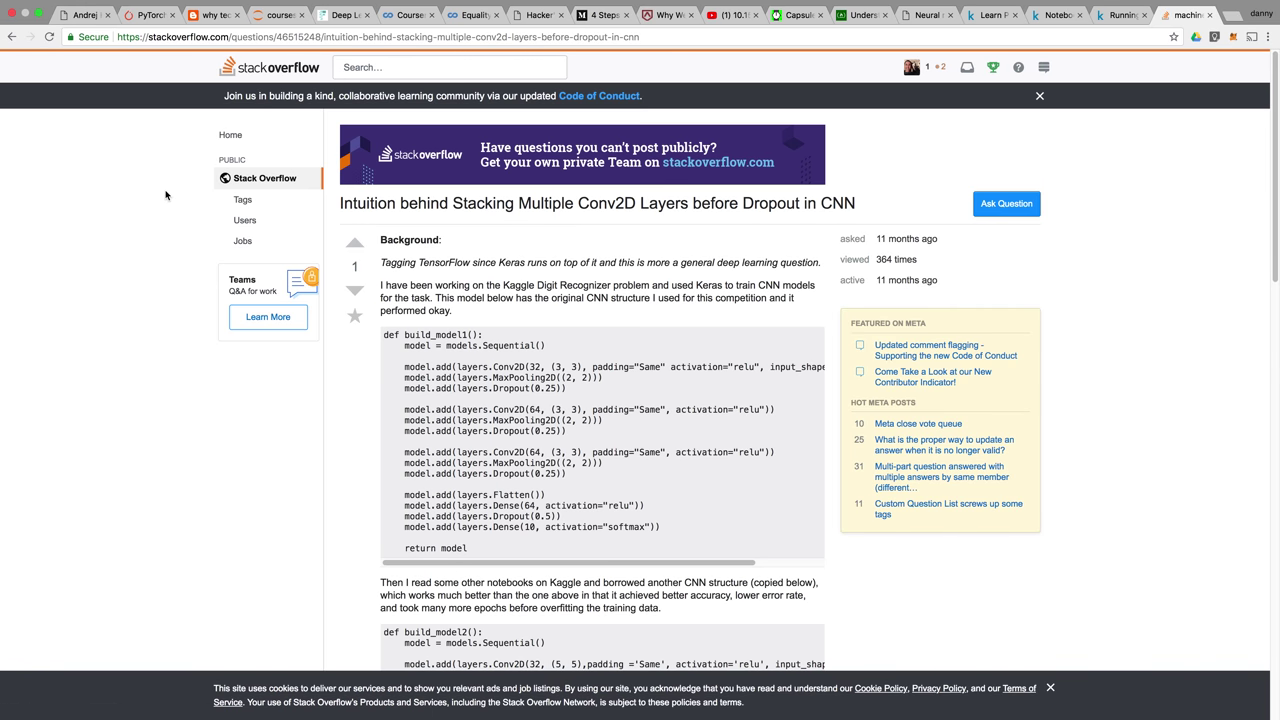
click(11, 36)
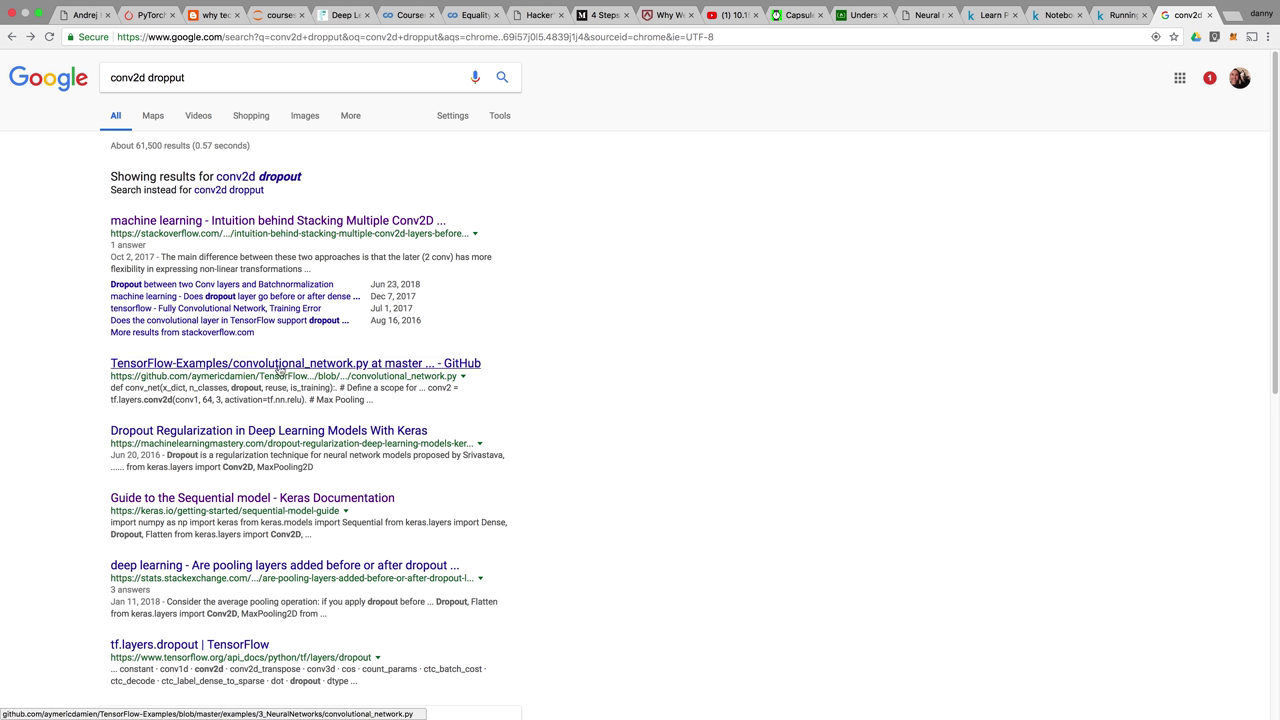
click(266, 438)
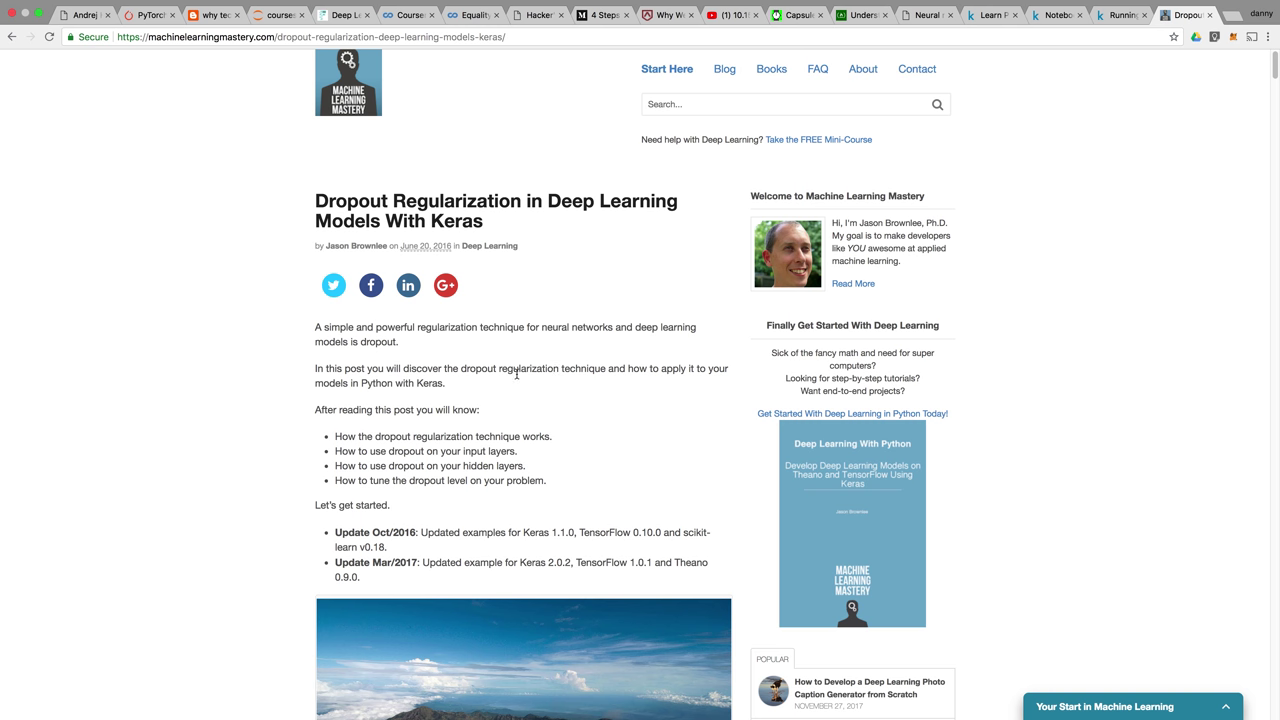
Read the dropout article's introduction and the opening of its section "Dropout Regularization For Neural Networks".
scroll(516, 373, up, 5)
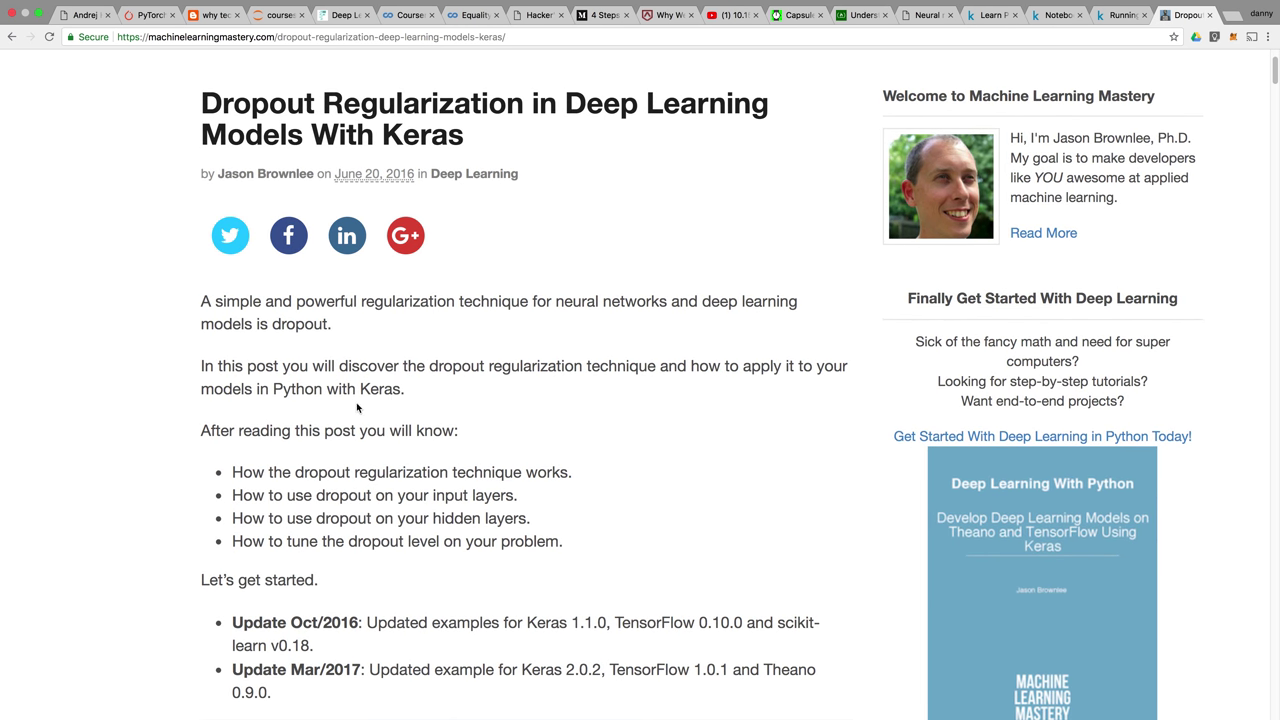
scroll(354, 502, down, 2)
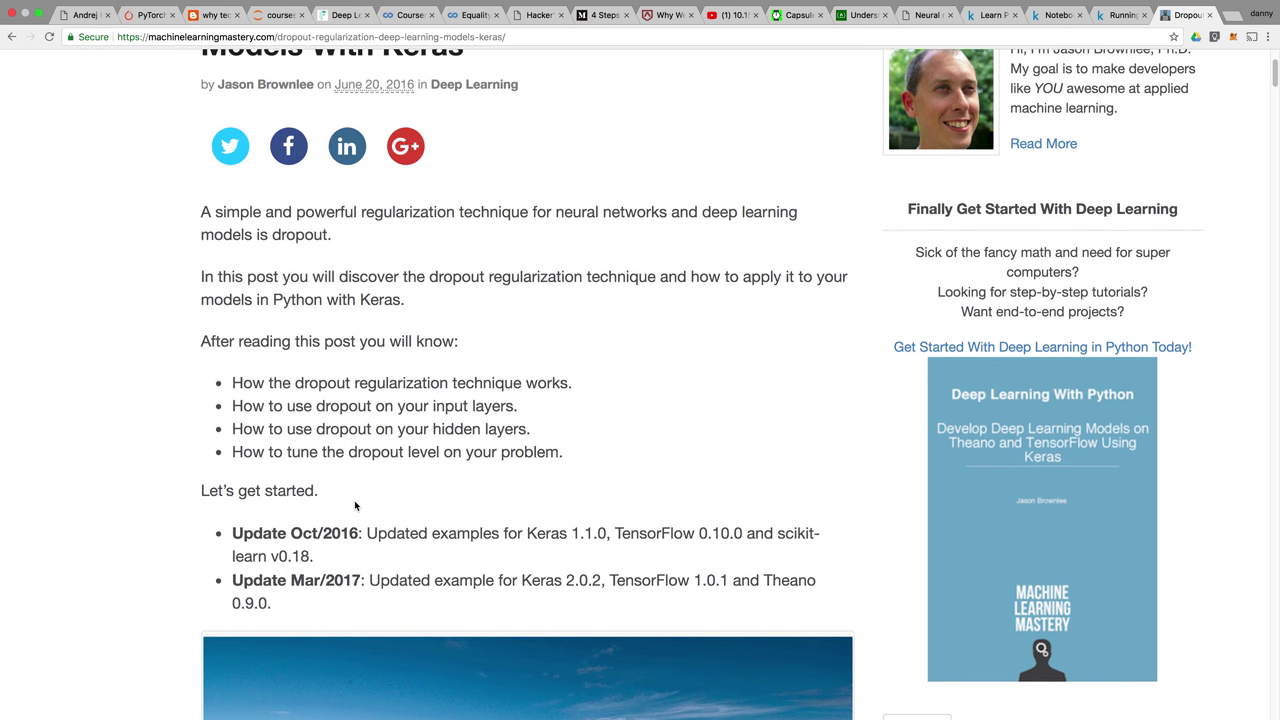
scroll(354, 505, down, 1)
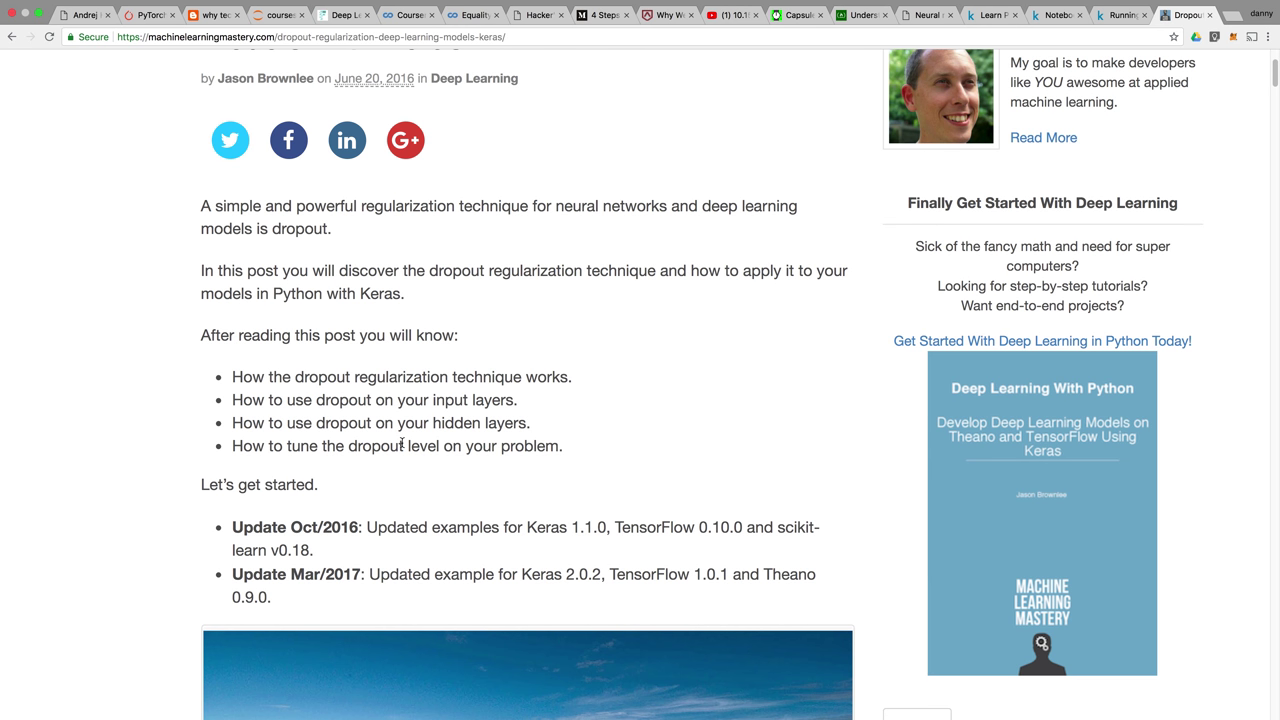
scroll(405, 445, down, 3)
scroll(402, 446, down, 7)
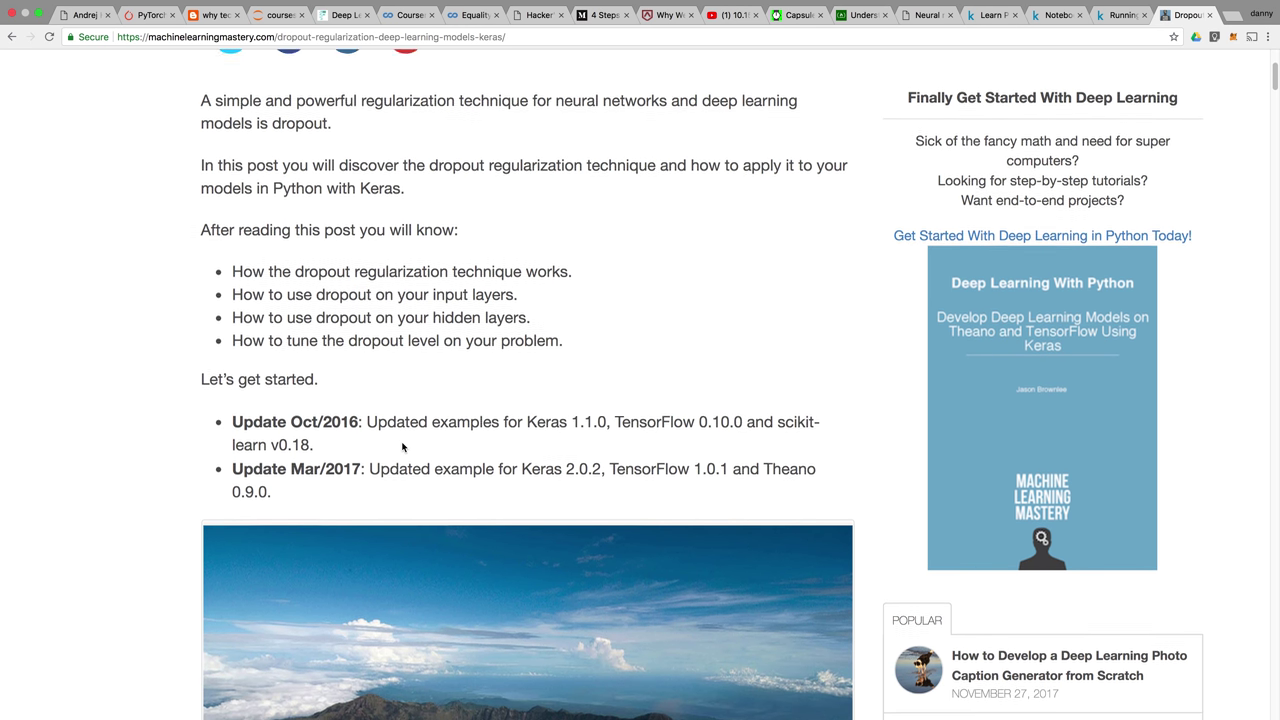
scroll(402, 447, down, 5)
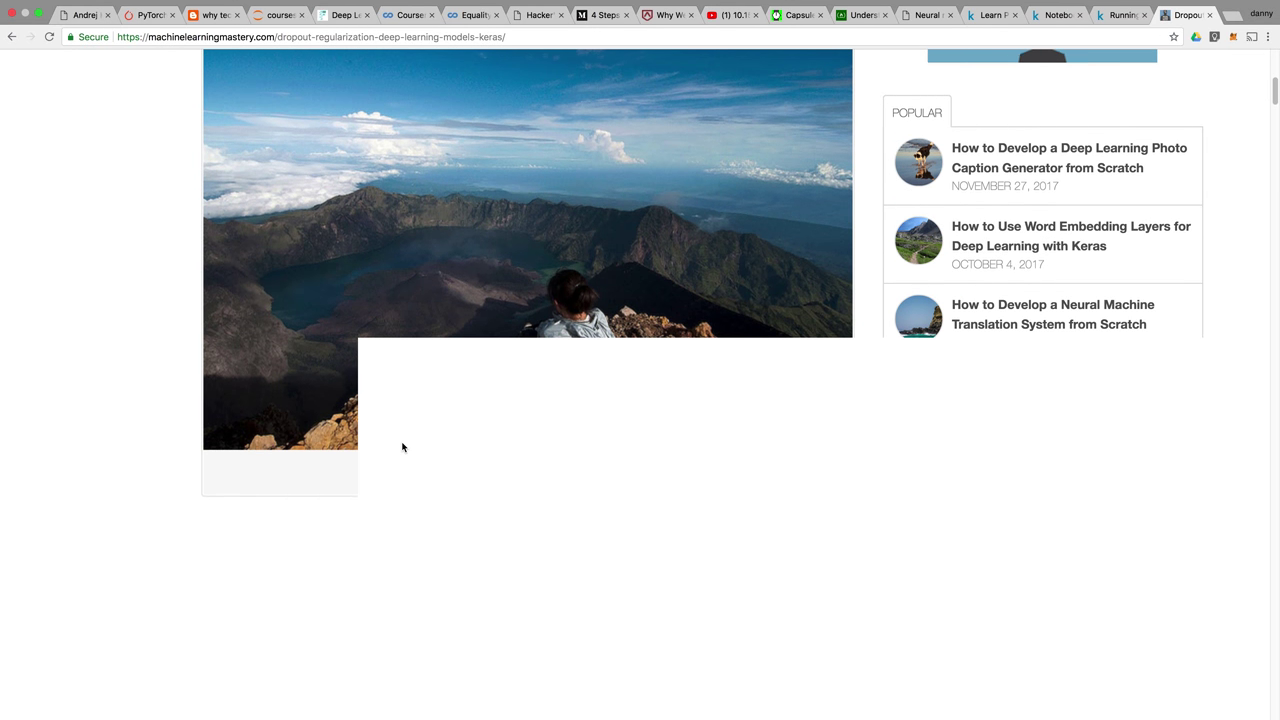
scroll(402, 444, down, 1)
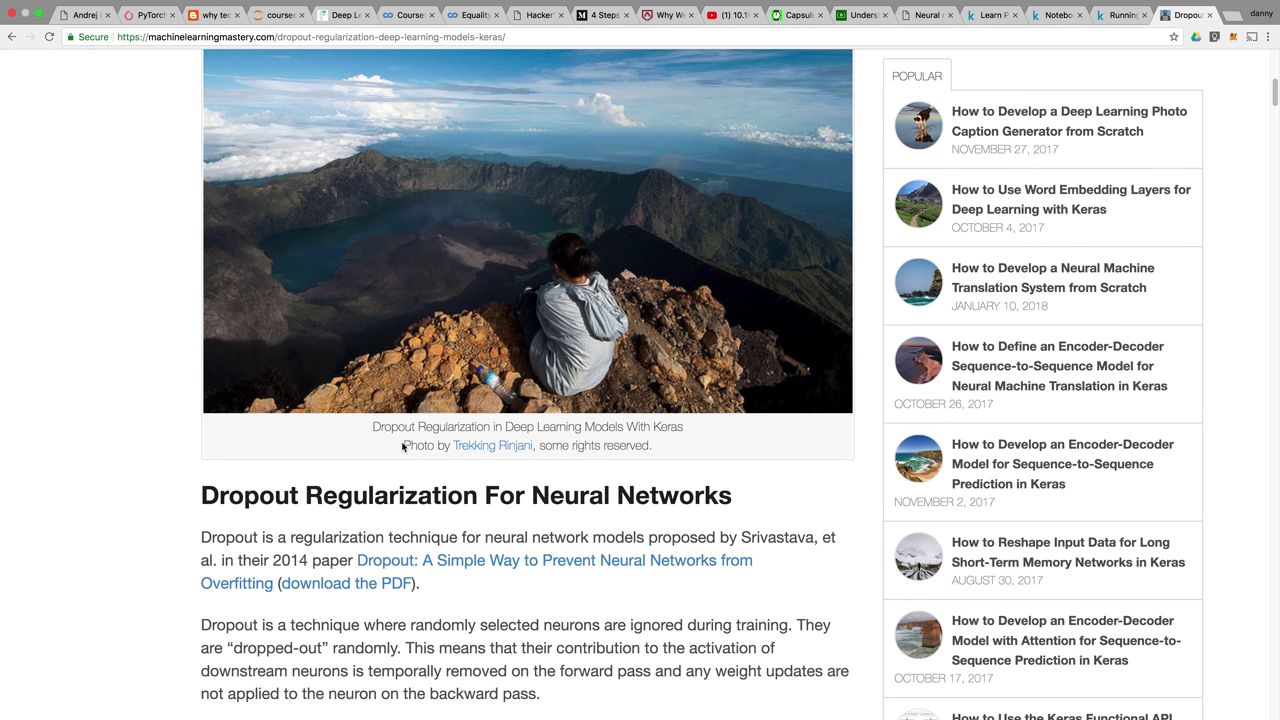
scroll(402, 446, down, 5)
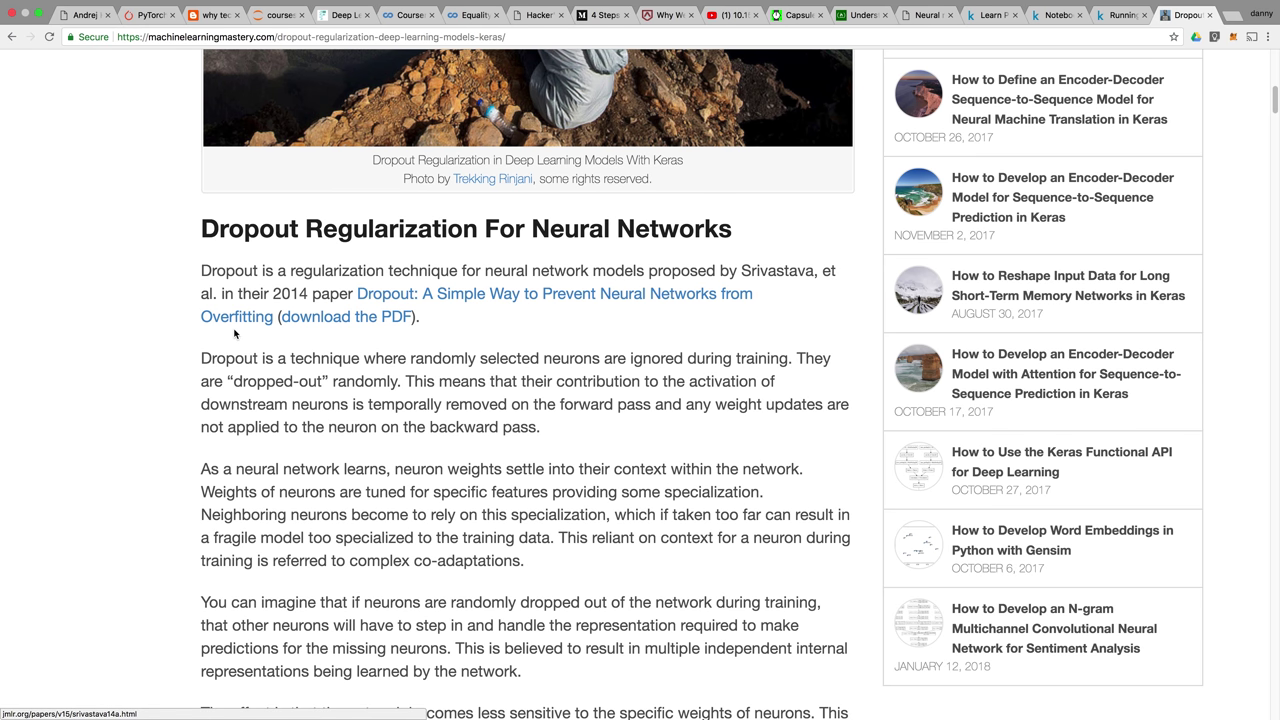
scroll(376, 430, down, 1)
scroll(376, 430, down, 1)
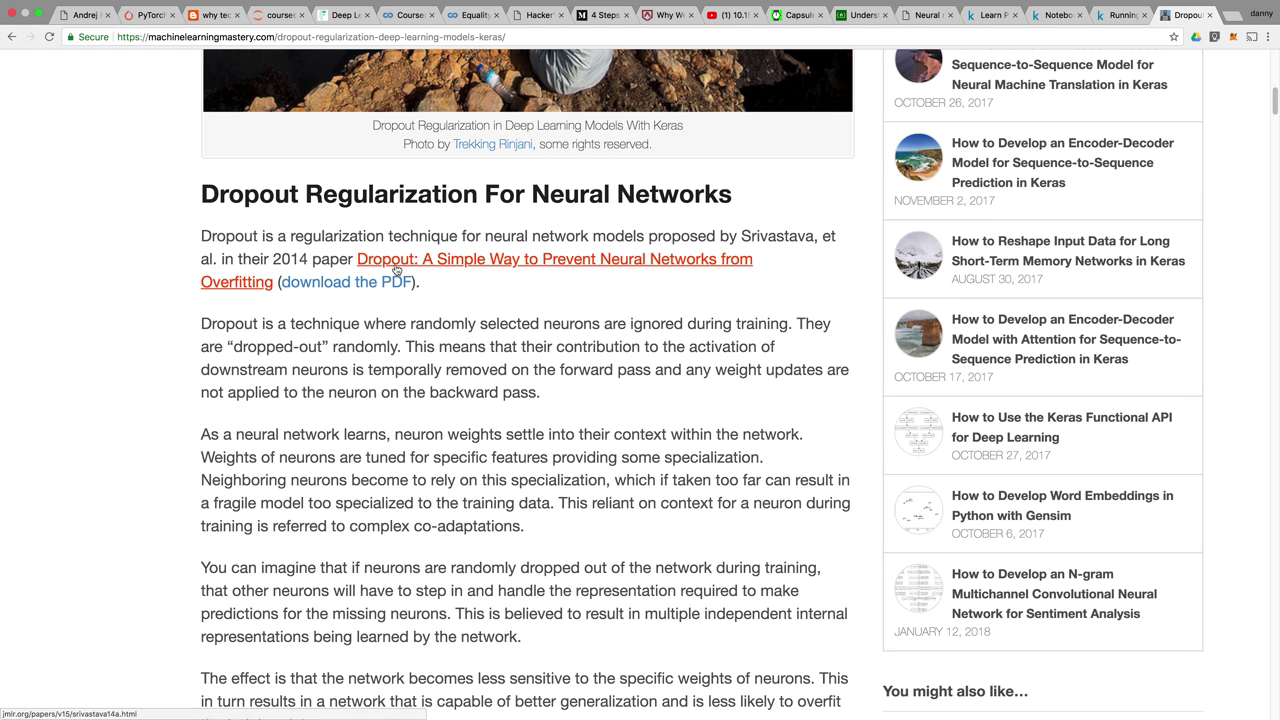
Read how dropped-out neurons are treated during training, highlighting "backward pass" and "weight updates" in the explanation.
scroll(510, 327, down, 2)
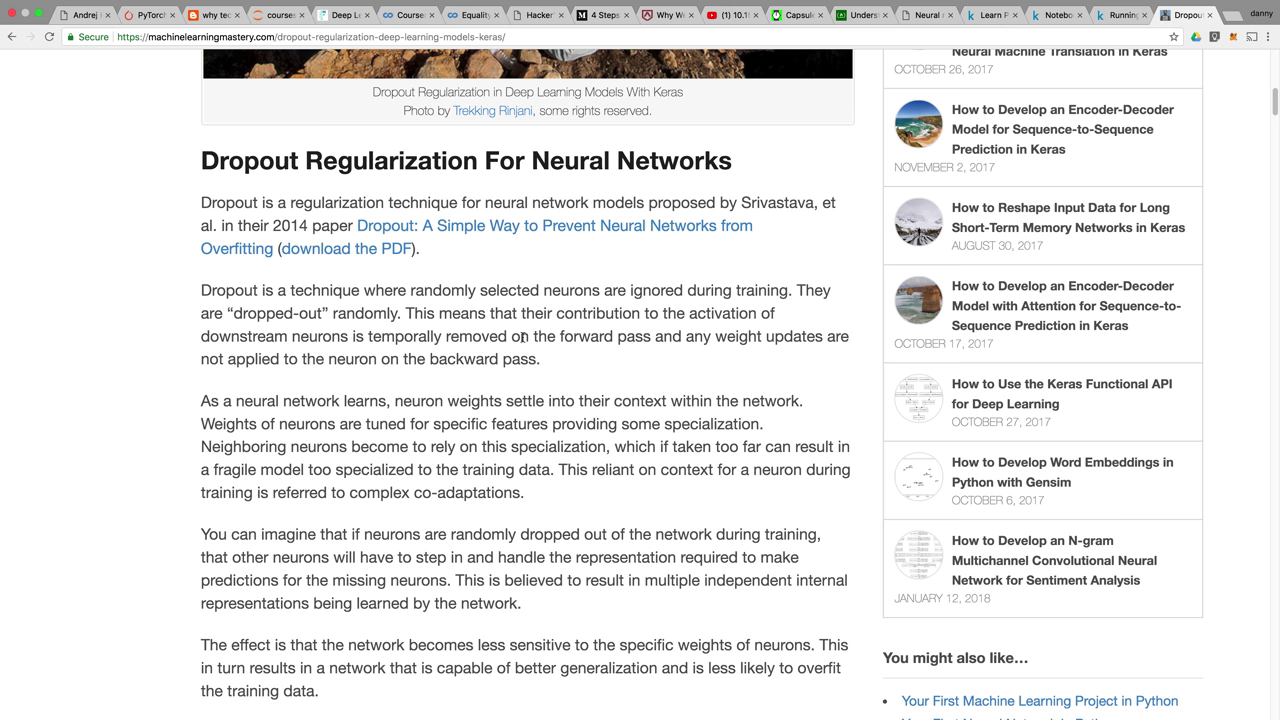
scroll(495, 334, down, 1)
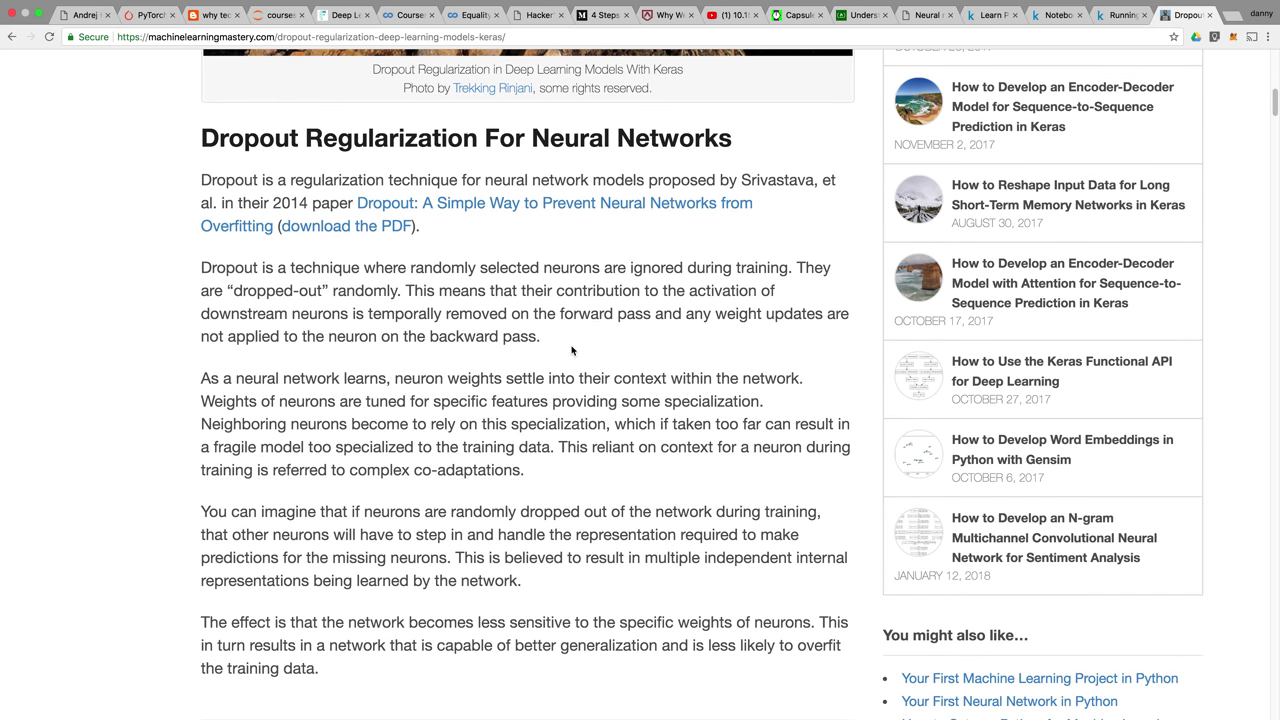
scroll(572, 349, down, 1)
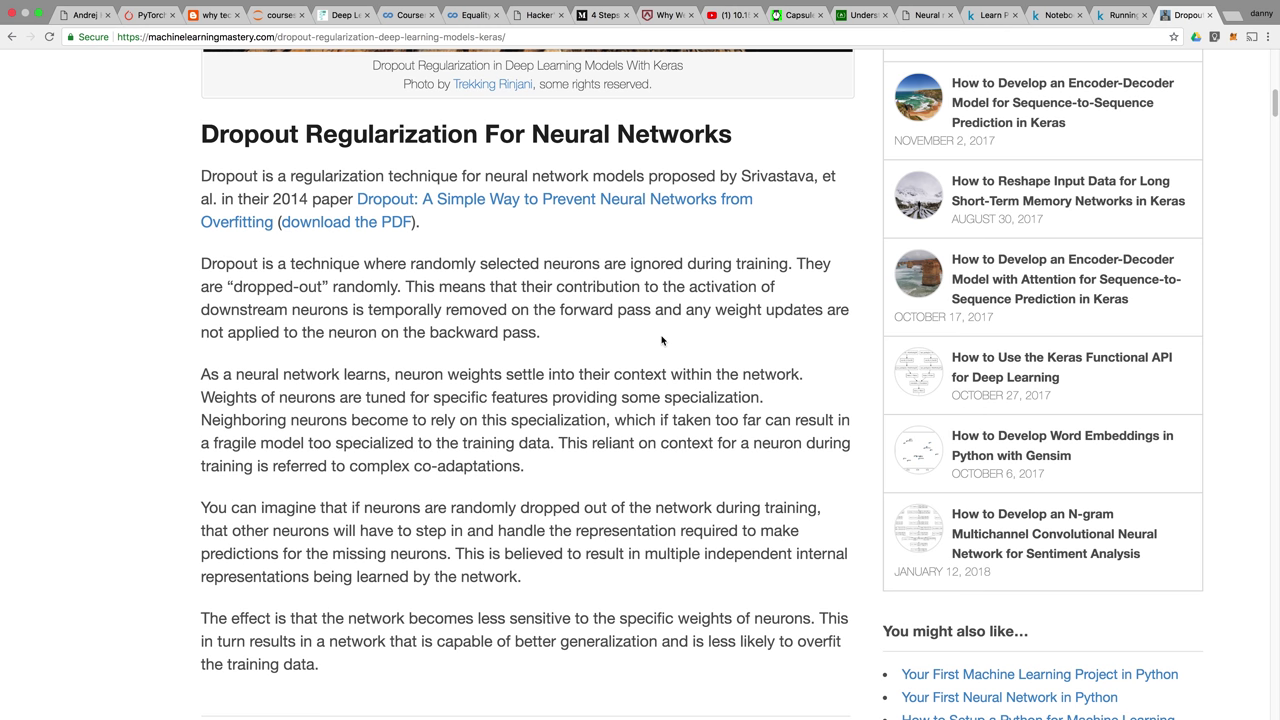
scroll(673, 349, down, 2)
scroll(673, 349, down, 1)
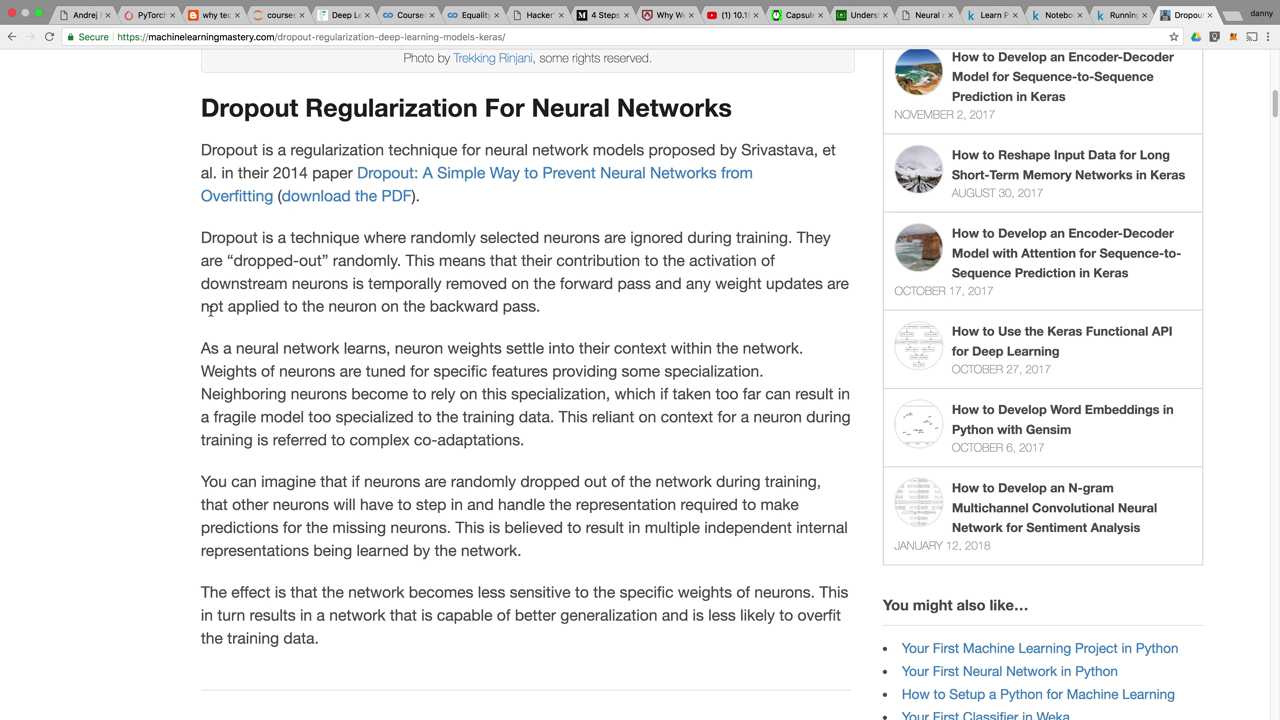
drag(429, 306, 555, 314)
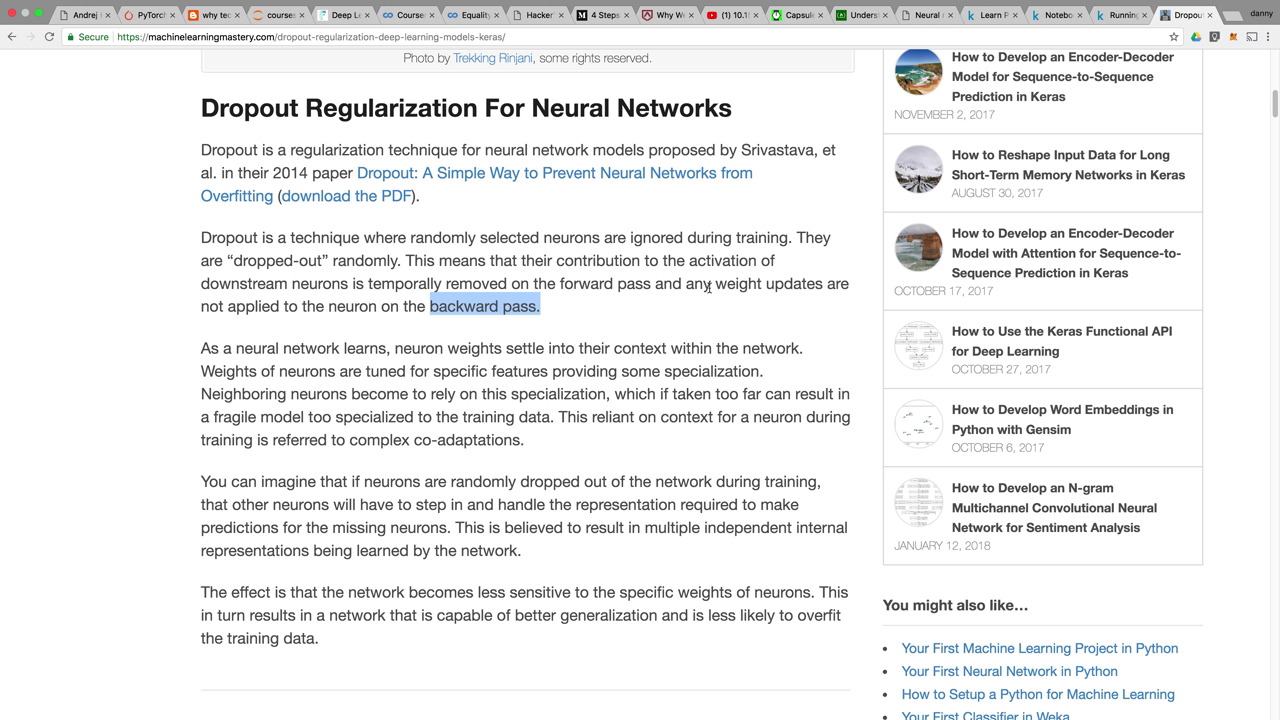
drag(716, 284, 826, 287)
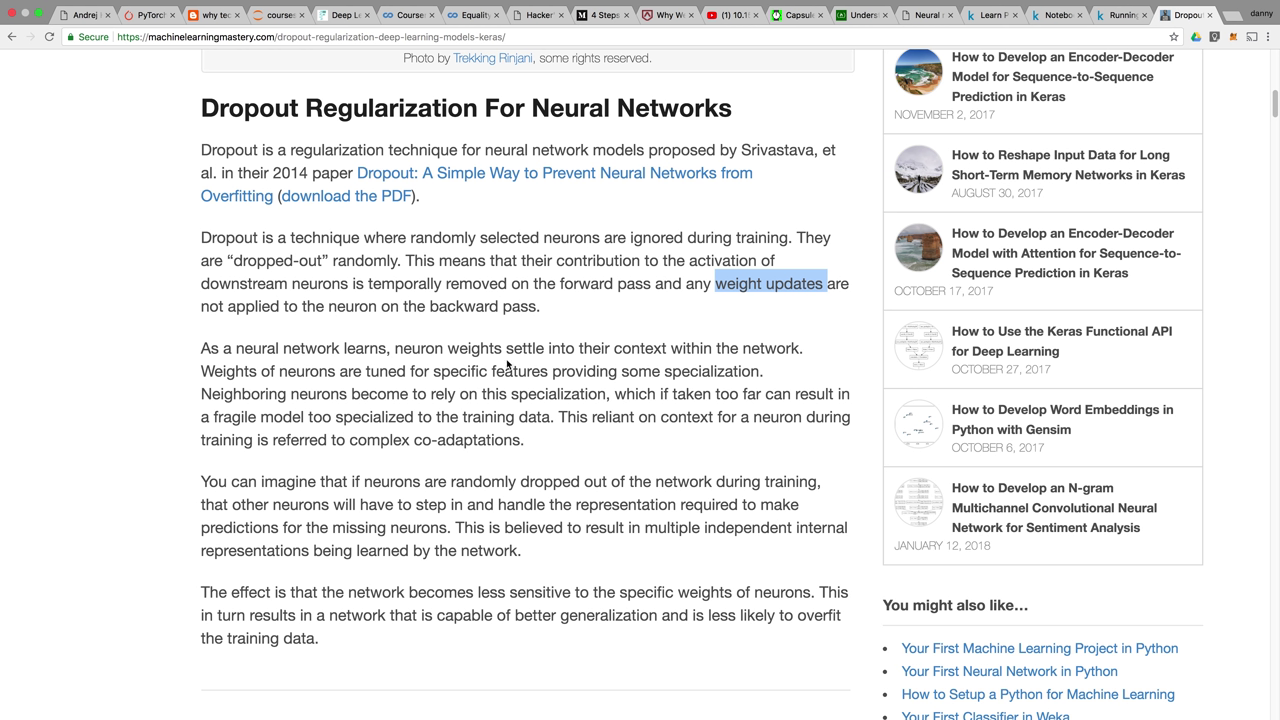
Return to the Kaggle GPU notebook and check its cells down to Model Fitting for the state of the training run.
click(1120, 15)
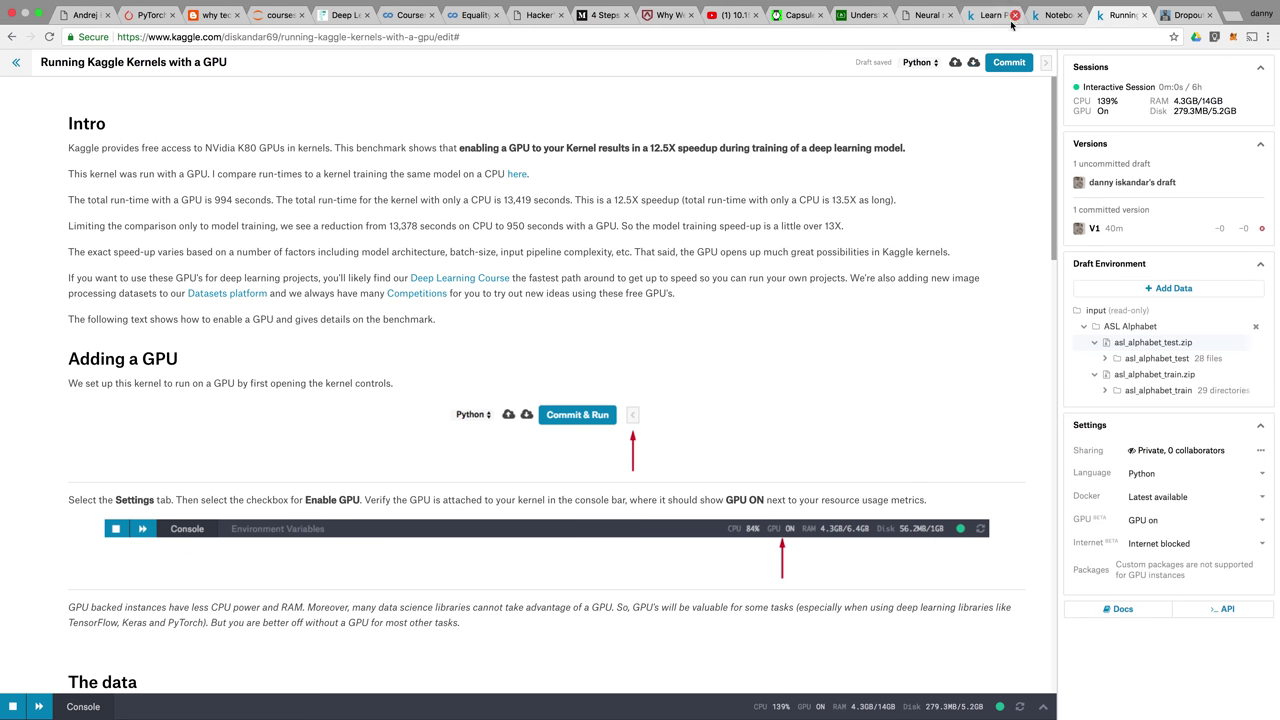
click(1057, 15)
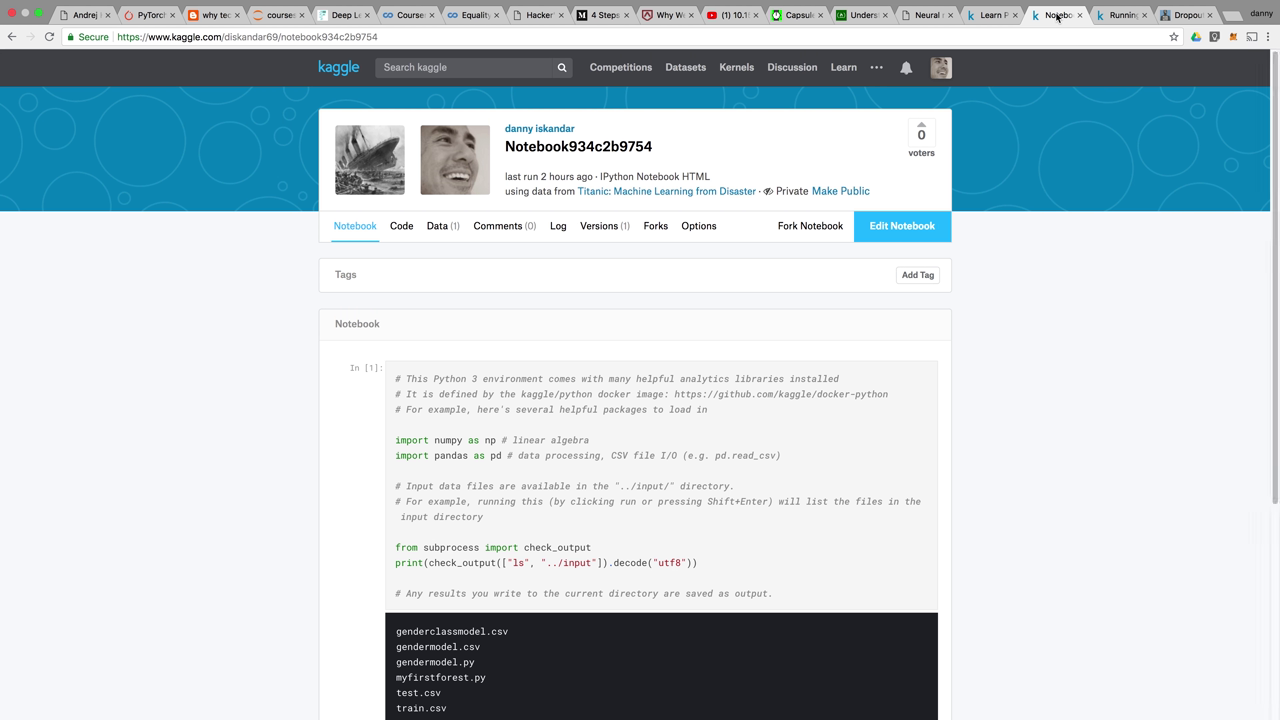
click(1130, 15)
scroll(583, 417, down, 8)
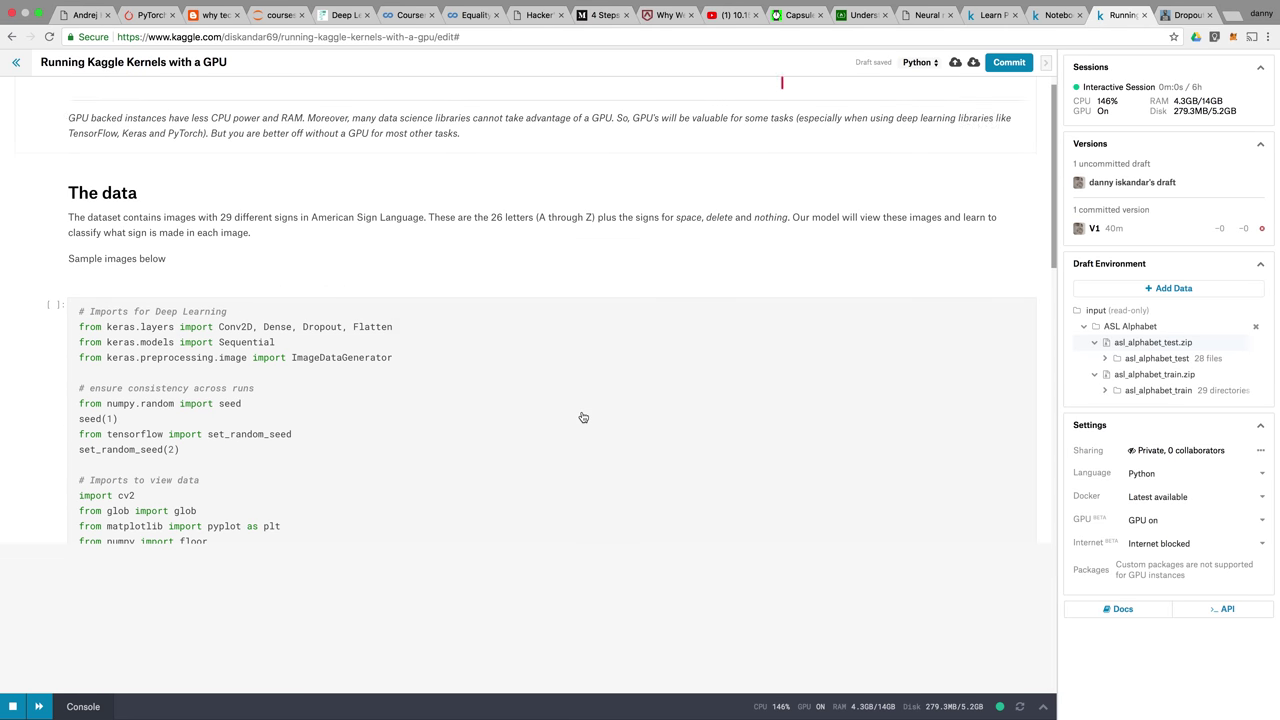
scroll(582, 412, down, 10)
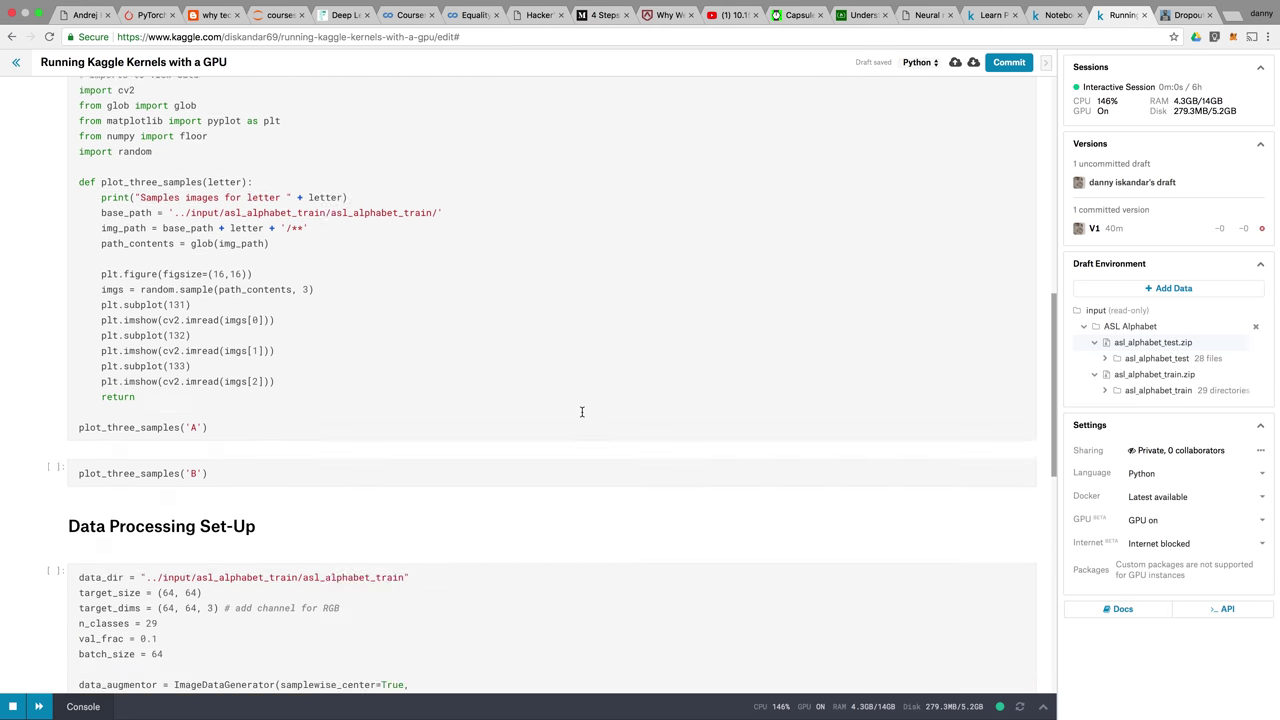
scroll(582, 412, down, 2)
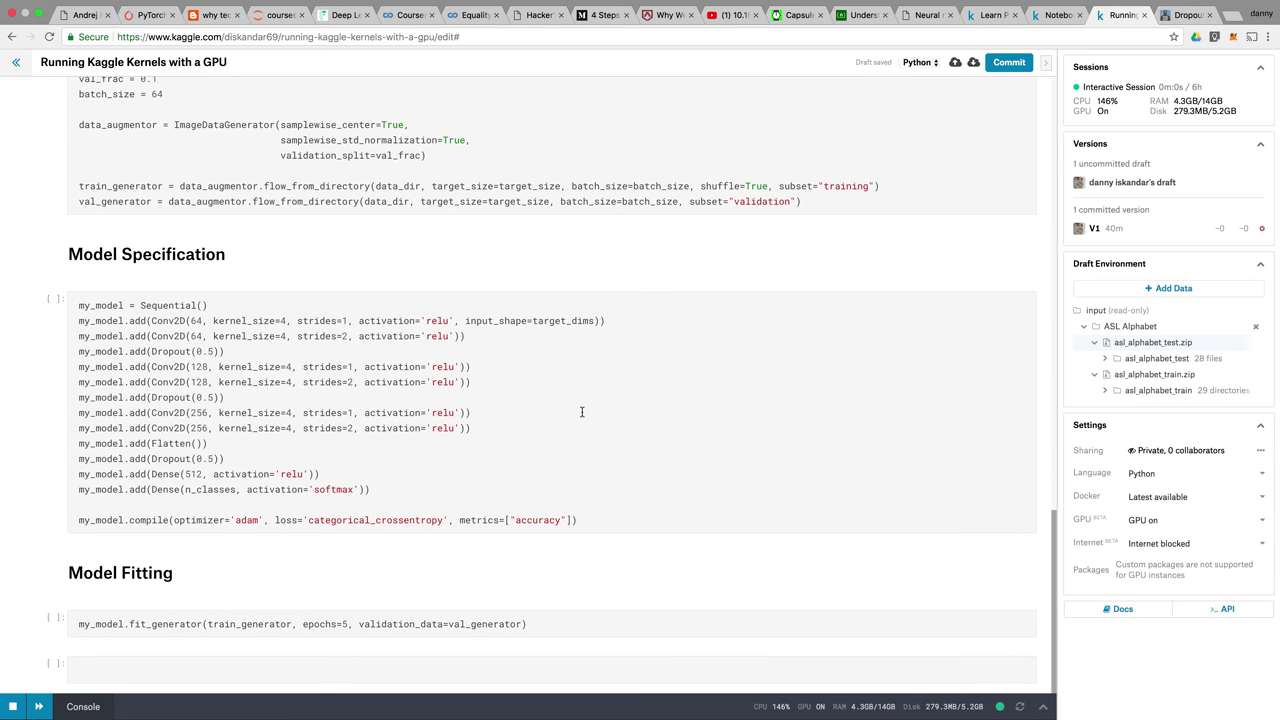
scroll(582, 412, up, 6)
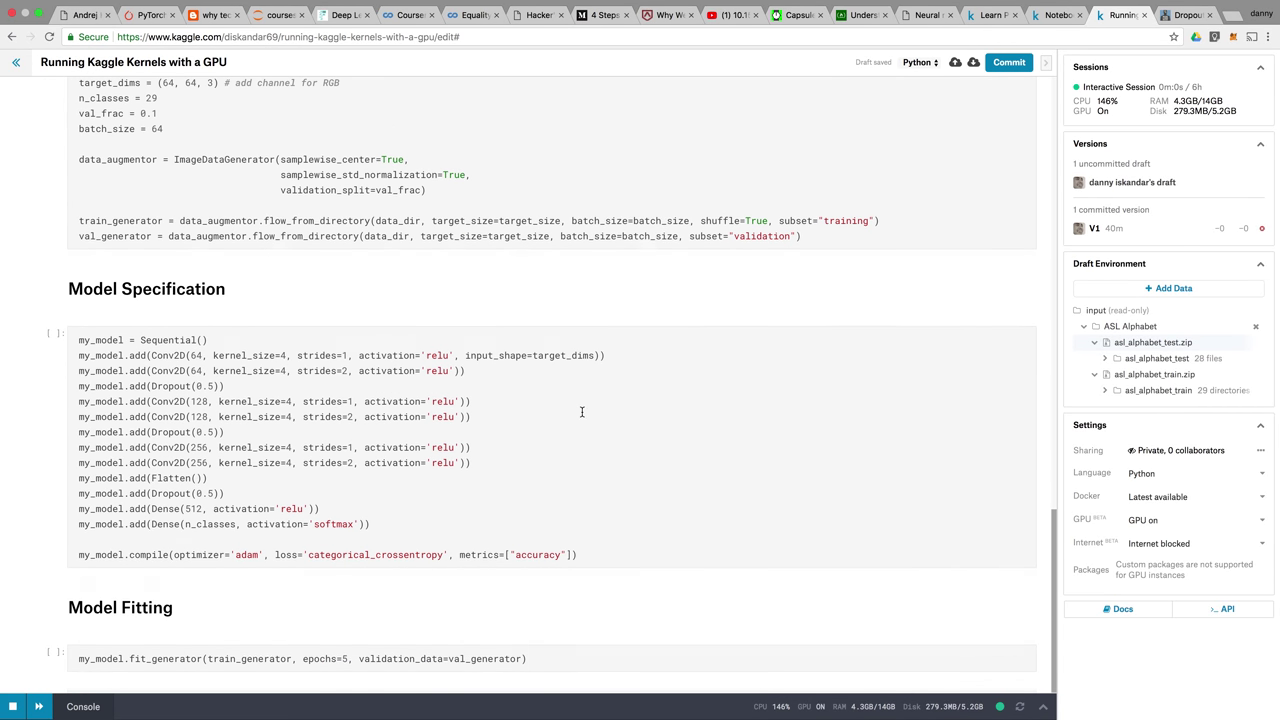
scroll(582, 412, up, 7)
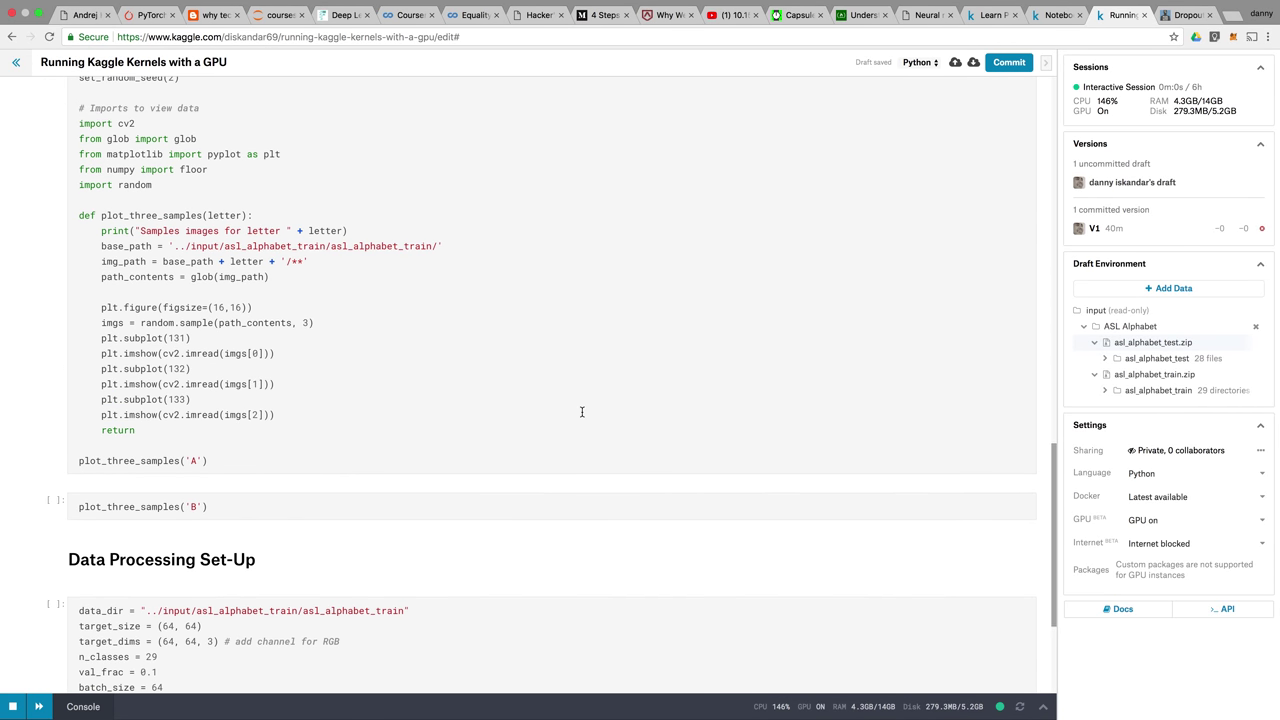
scroll(582, 412, down, 12)
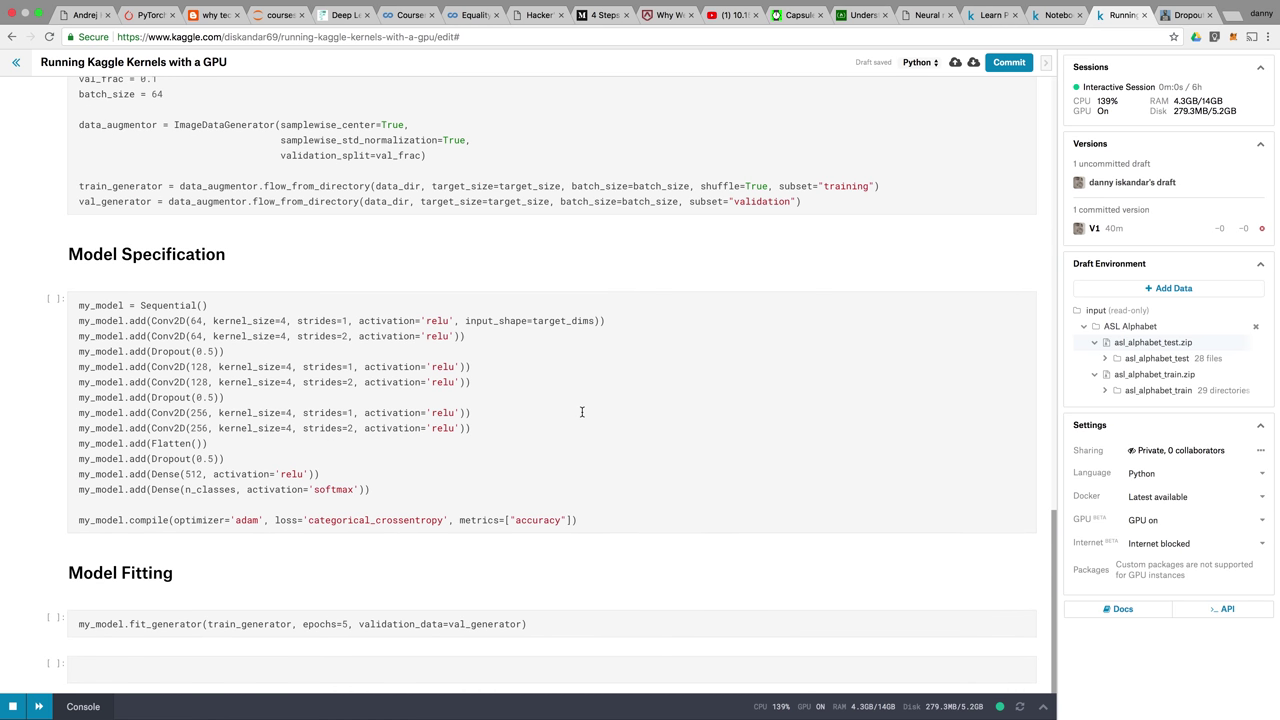
Look through the other open Kaggle notebooks and the dropout article, and recheck the GPU notebook's cells from Model Fitting back up to the introduction.
click(1058, 15)
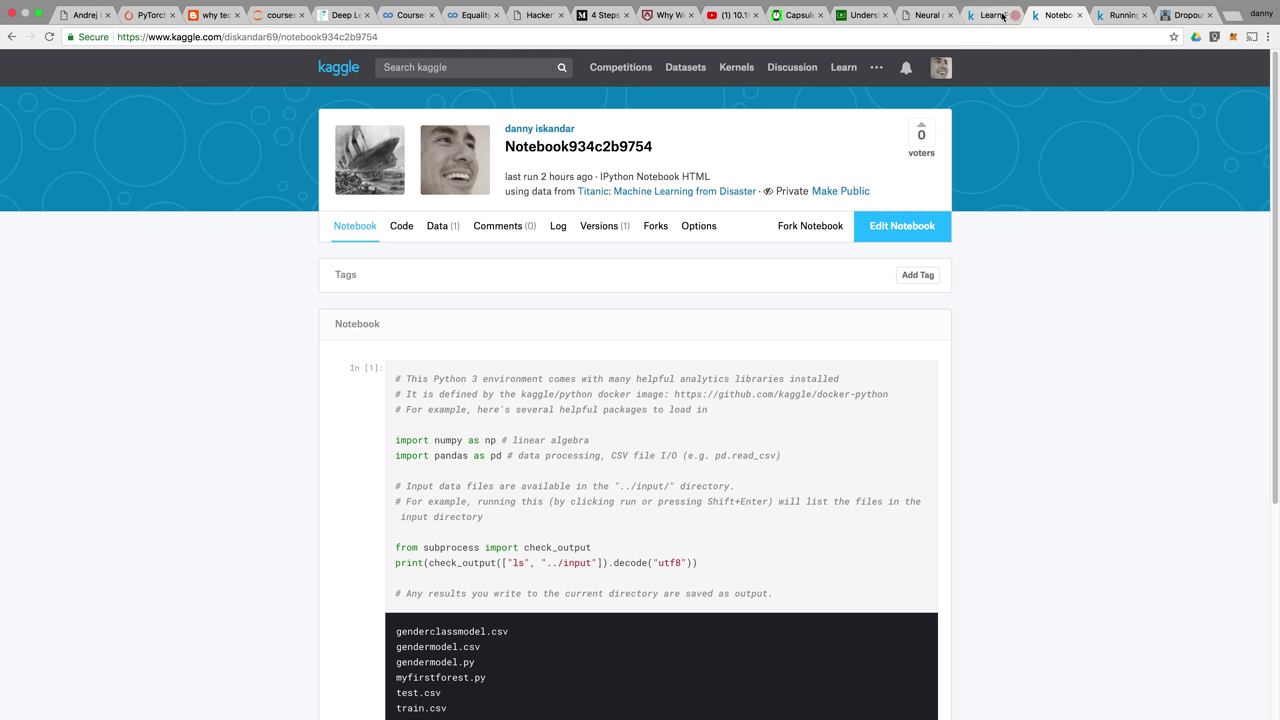
click(988, 15)
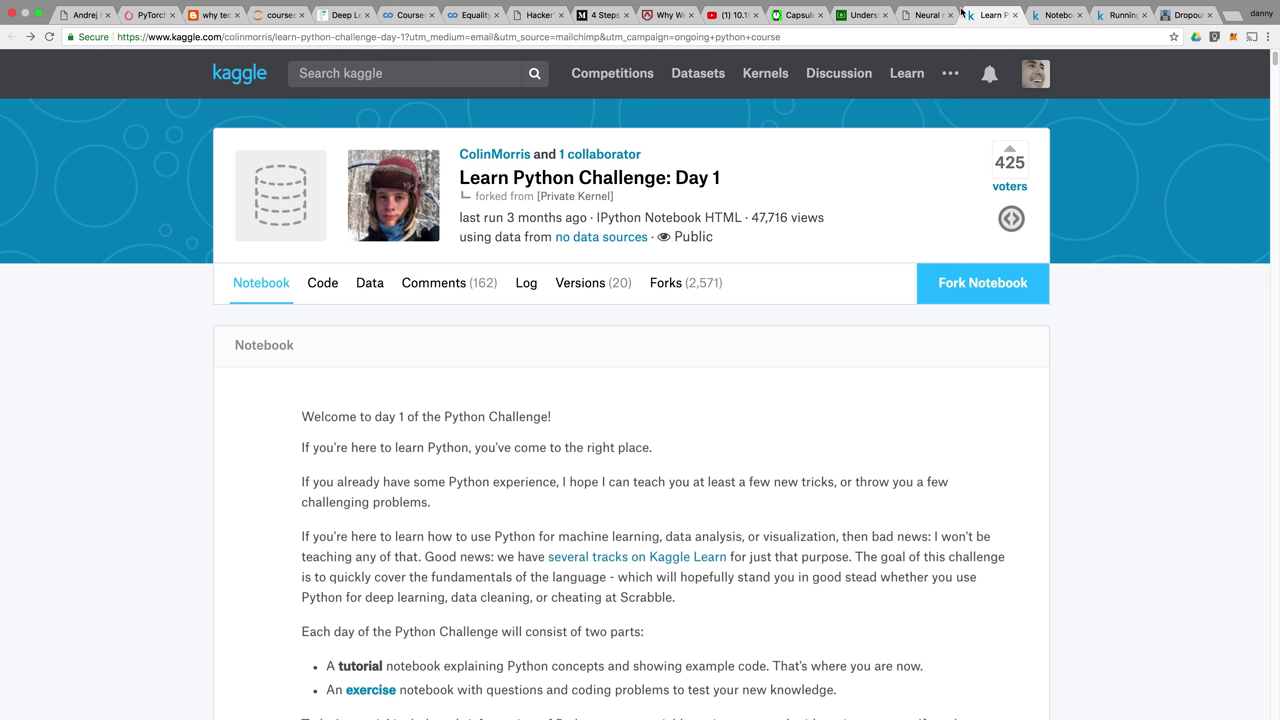
click(1120, 15)
click(1185, 15)
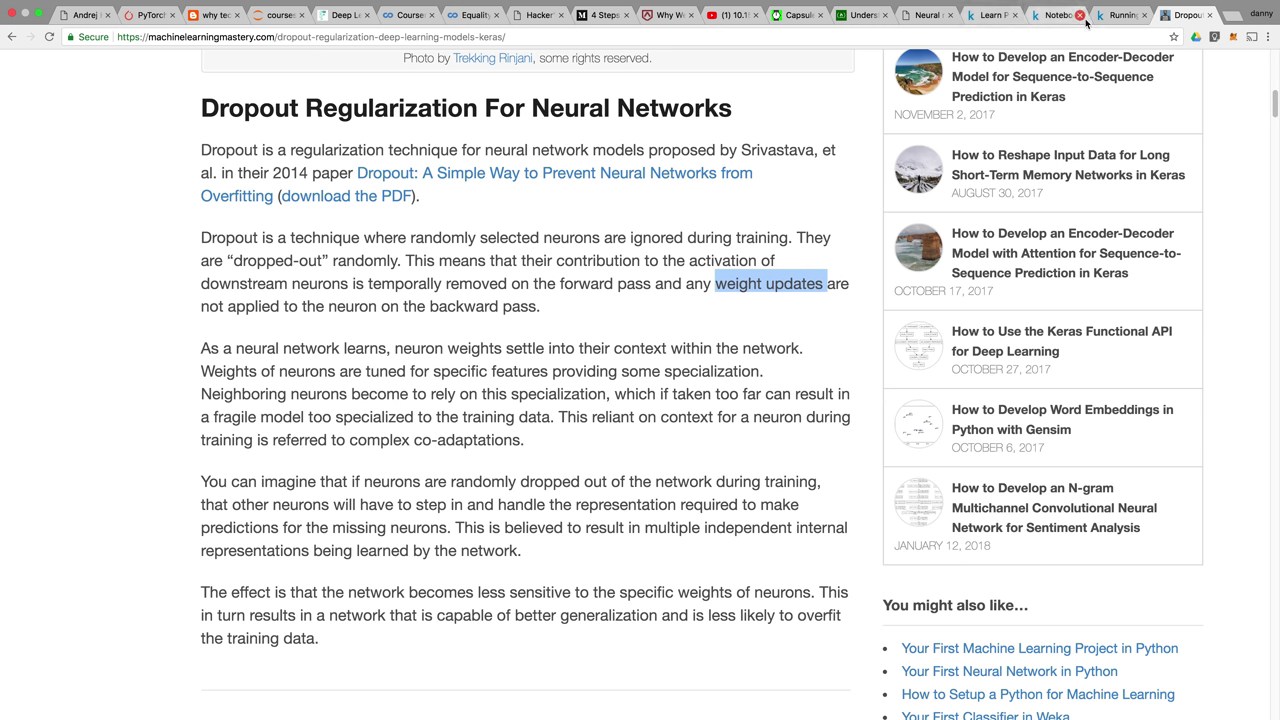
click(1128, 16)
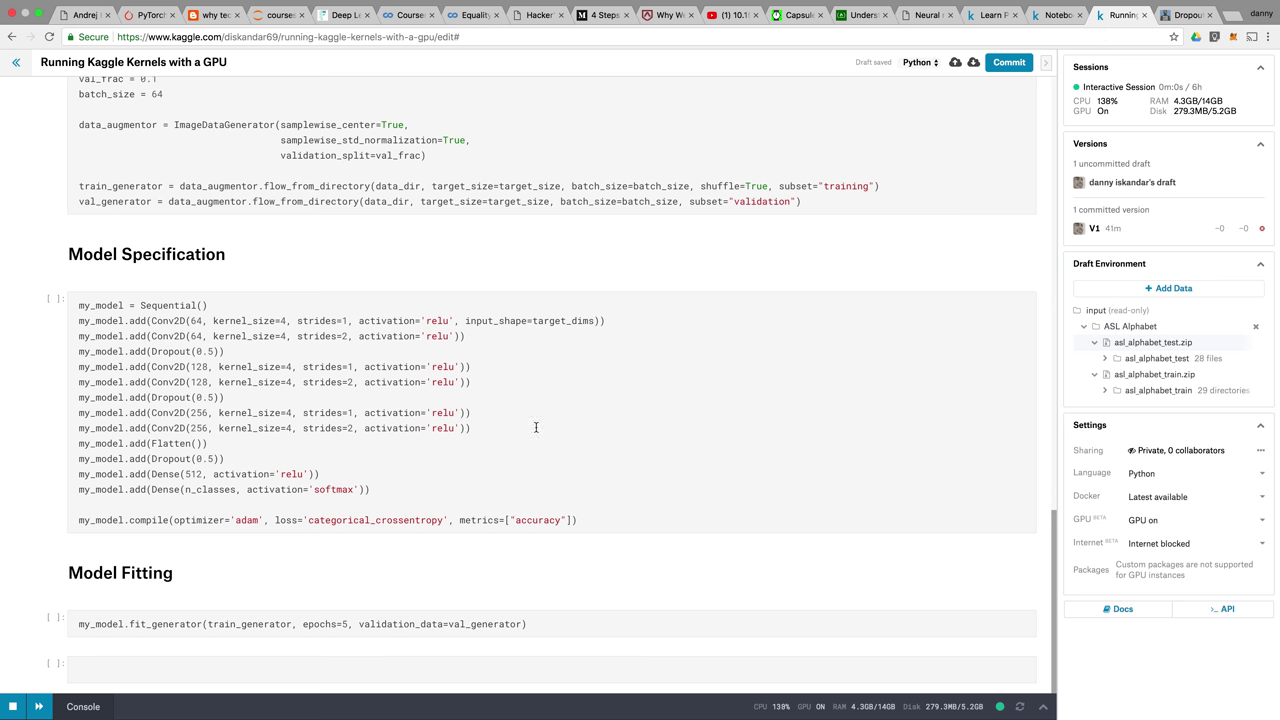
scroll(536, 427, up, 2)
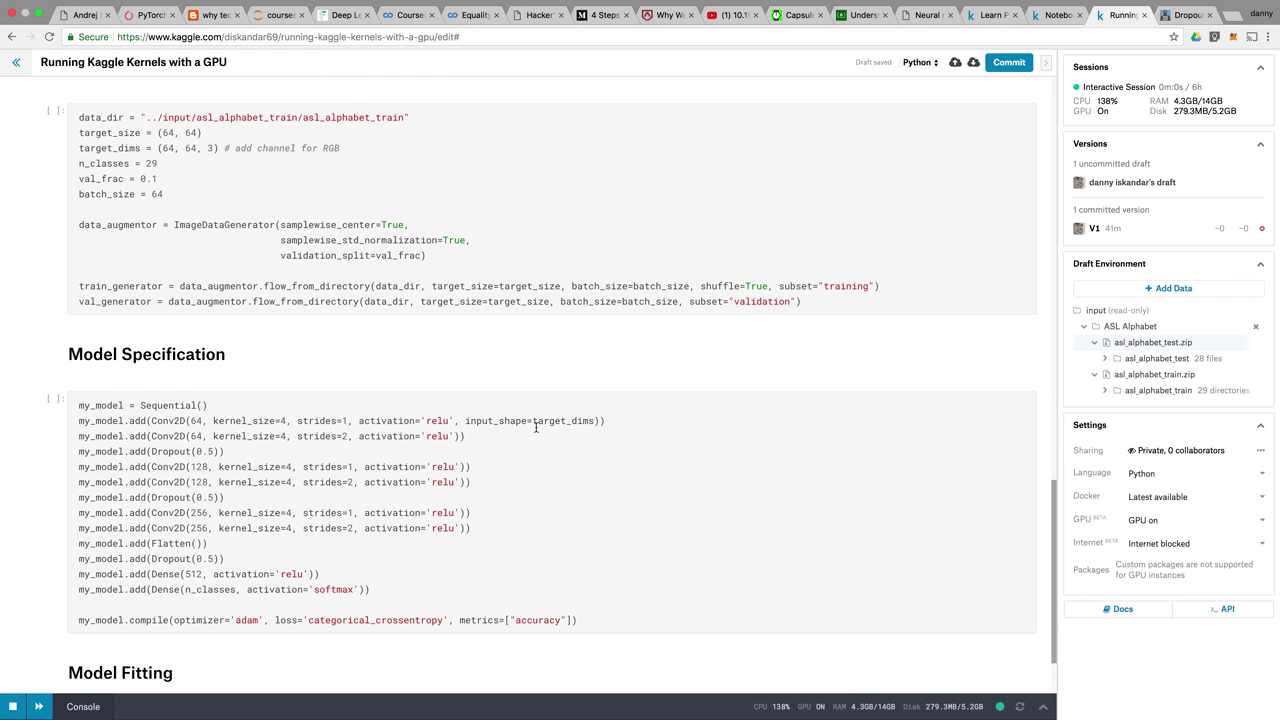
scroll(536, 427, up, 15)
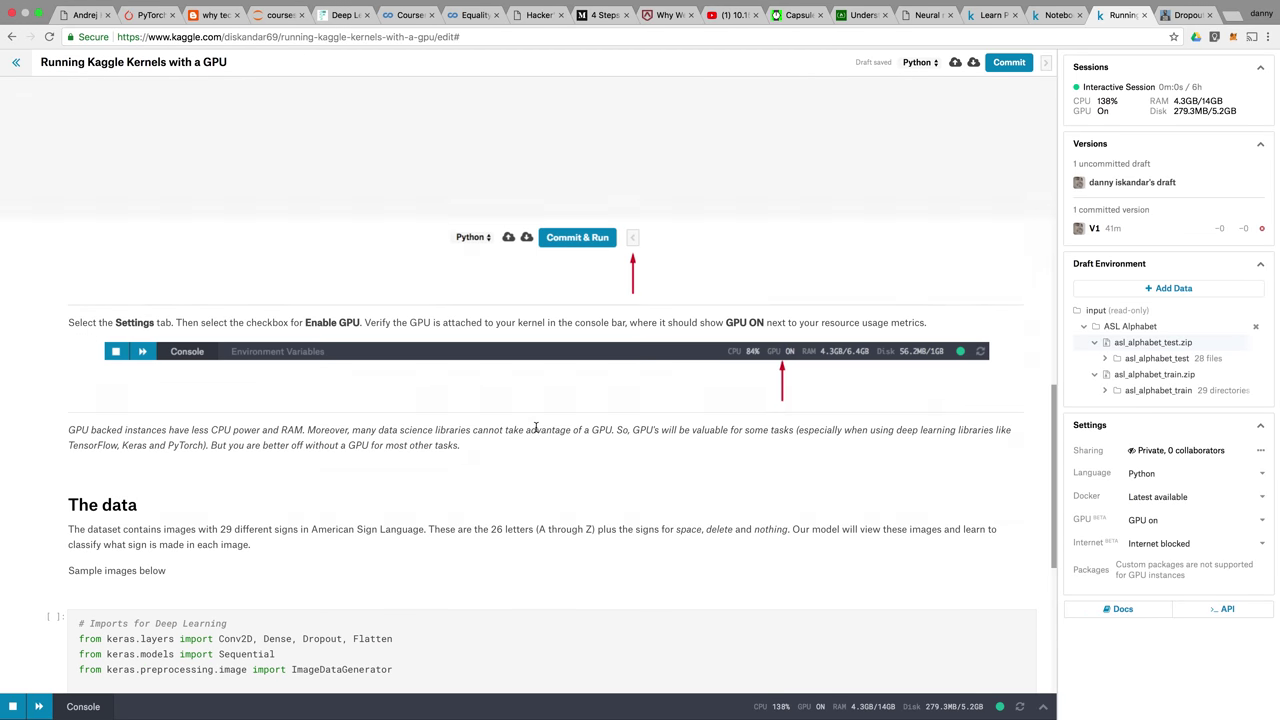
Run the notebook's imports cell that plots three sample images for letter 'A', and check the cell for its output.
scroll(536, 427, up, 3)
scroll(536, 427, down, 6)
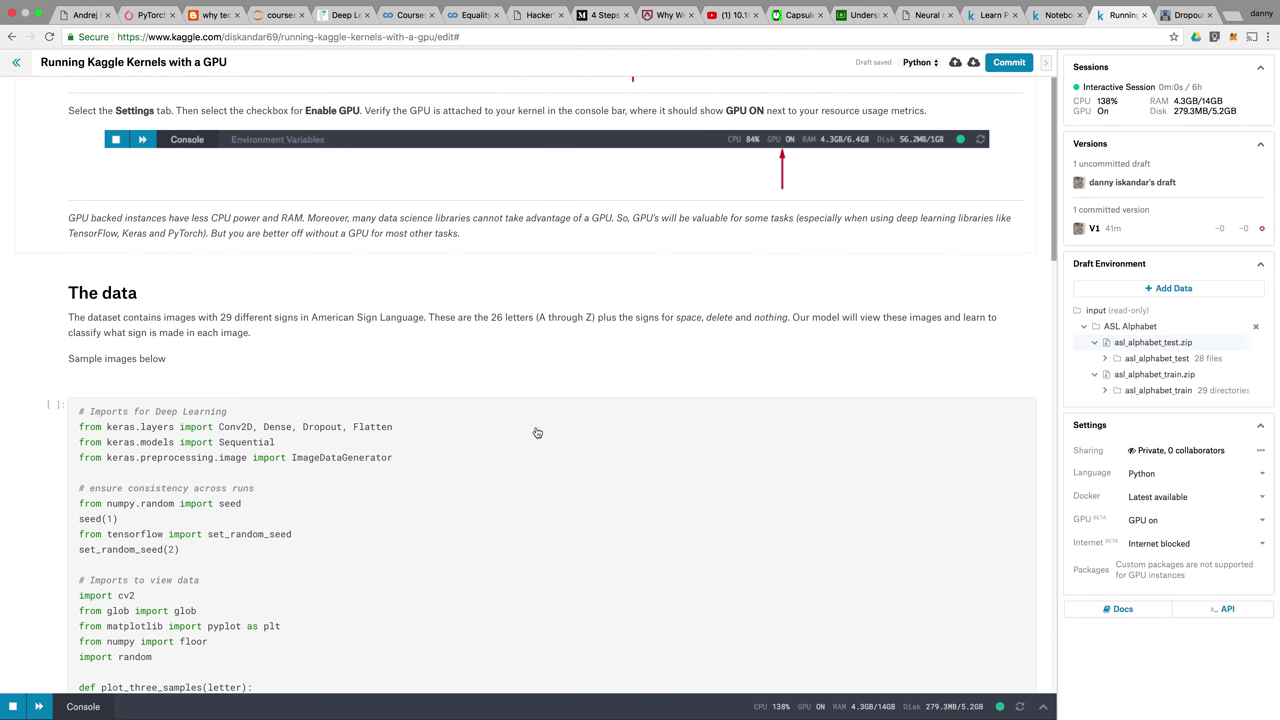
scroll(536, 430, down, 6)
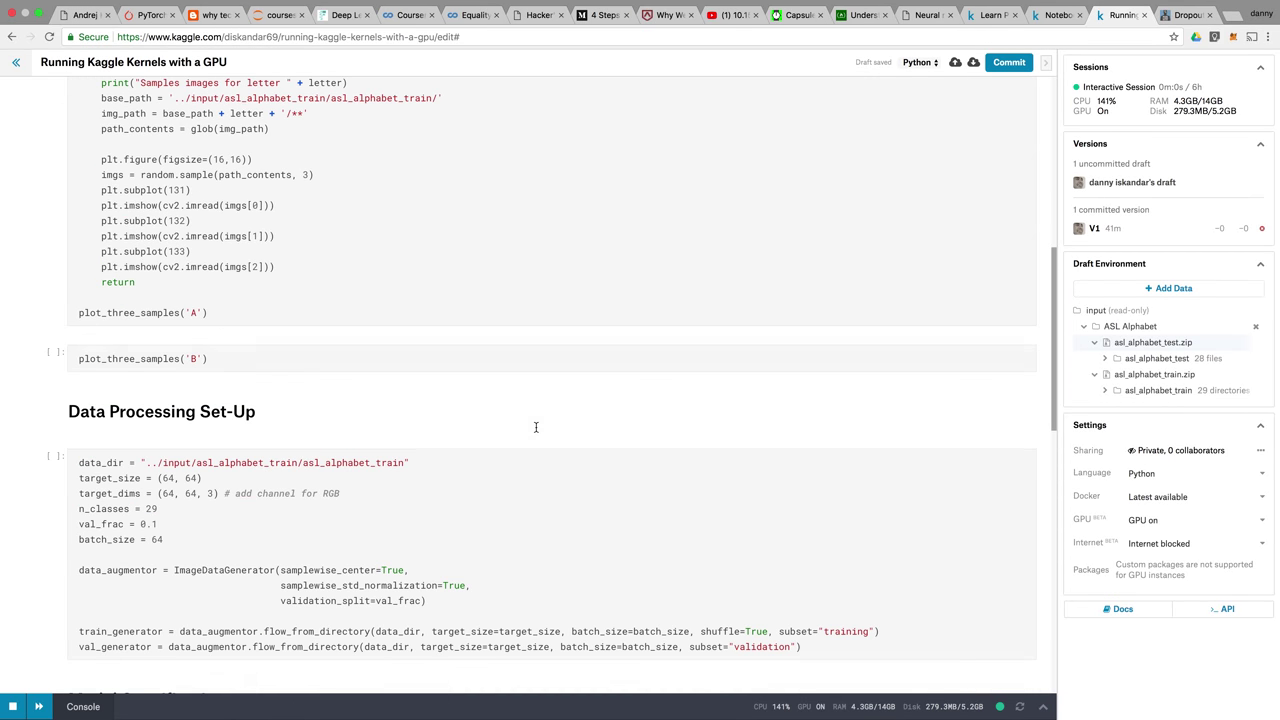
scroll(536, 427, down, 1)
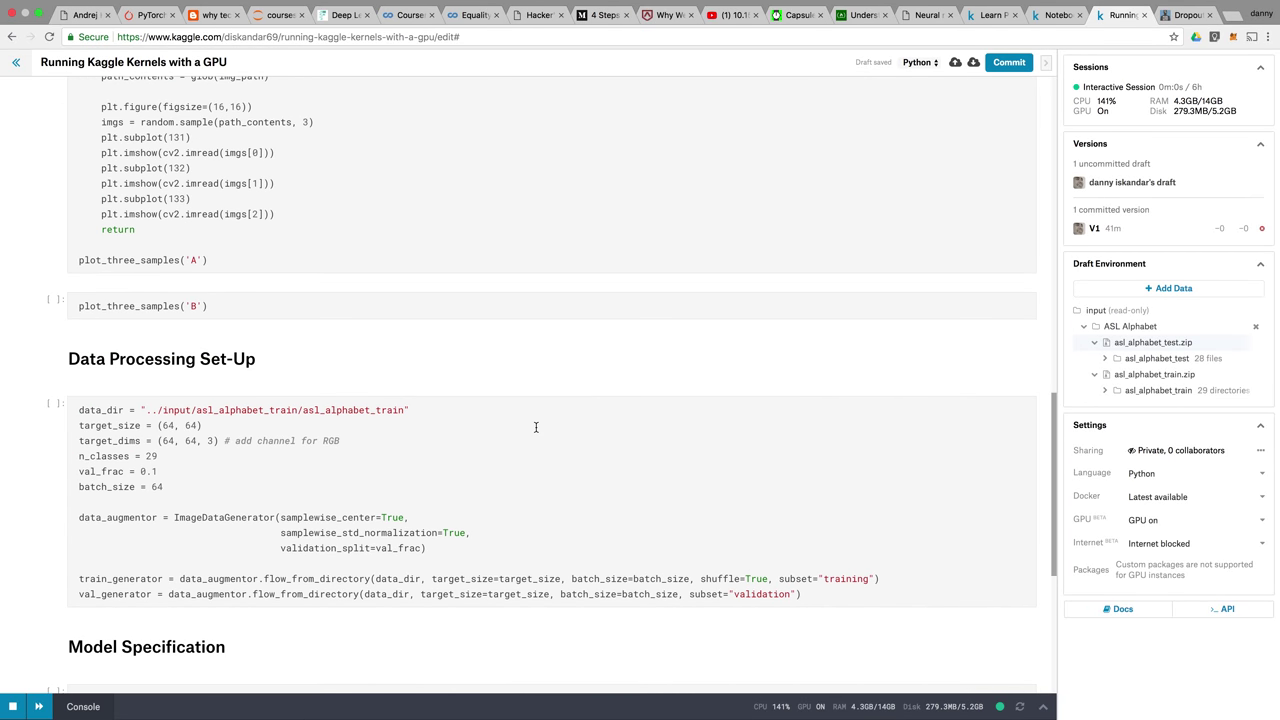
click(495, 239)
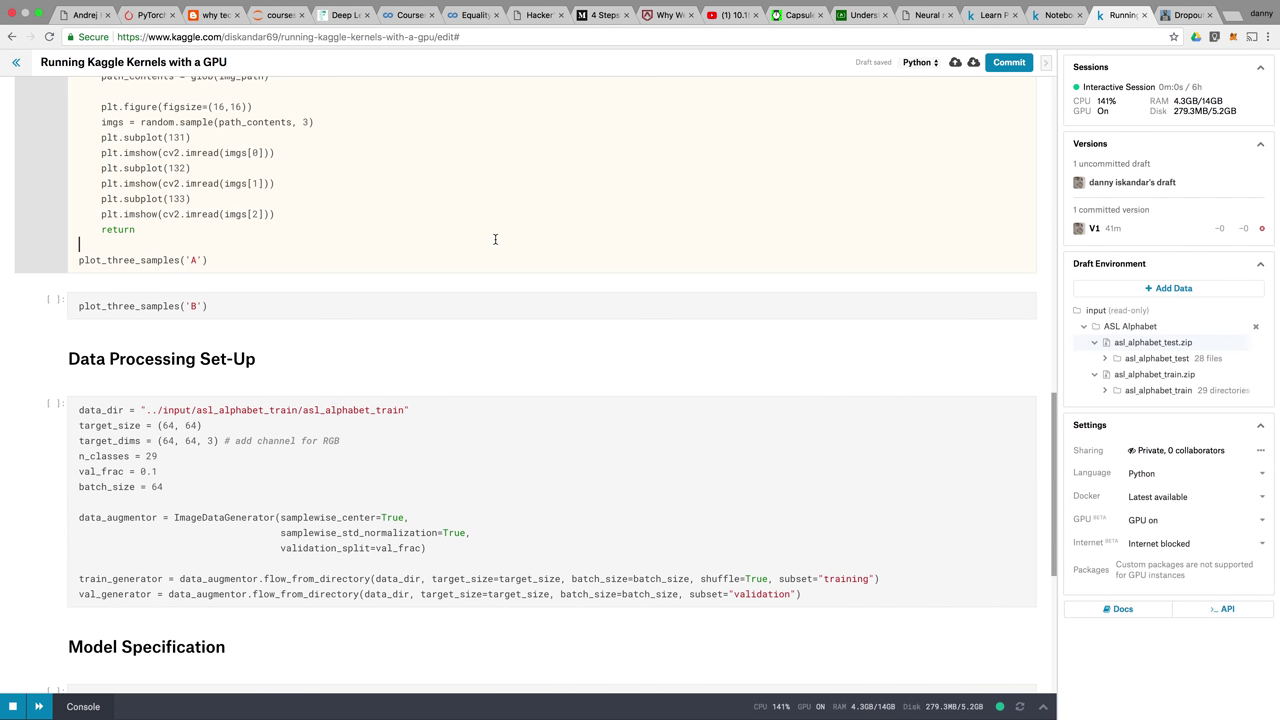
key(shift+Return)
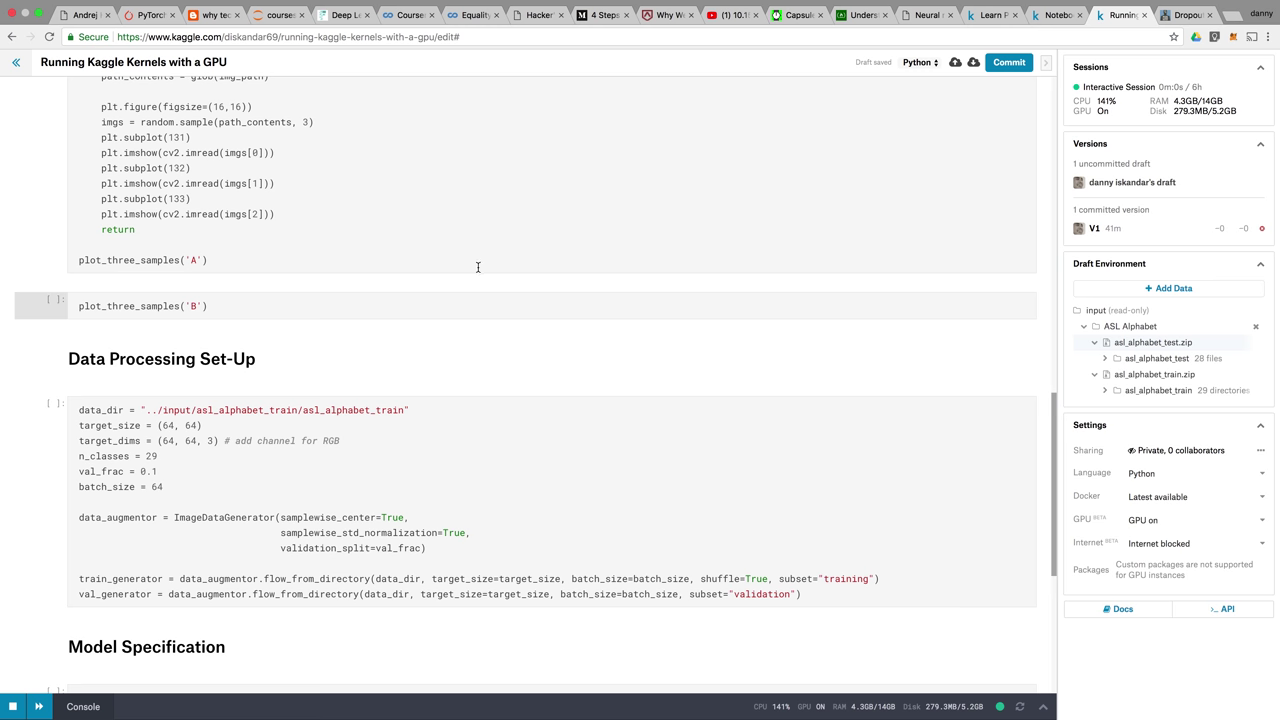
scroll(469, 326, up, 1)
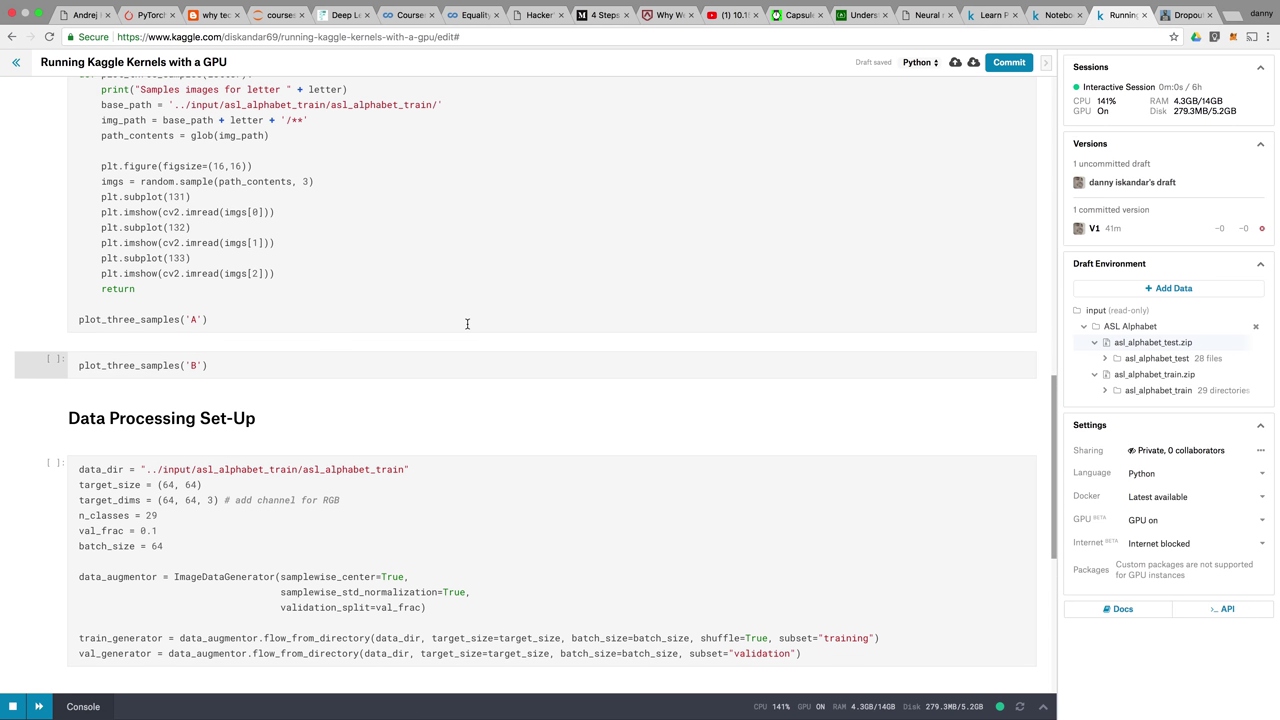
scroll(466, 323, up, 1)
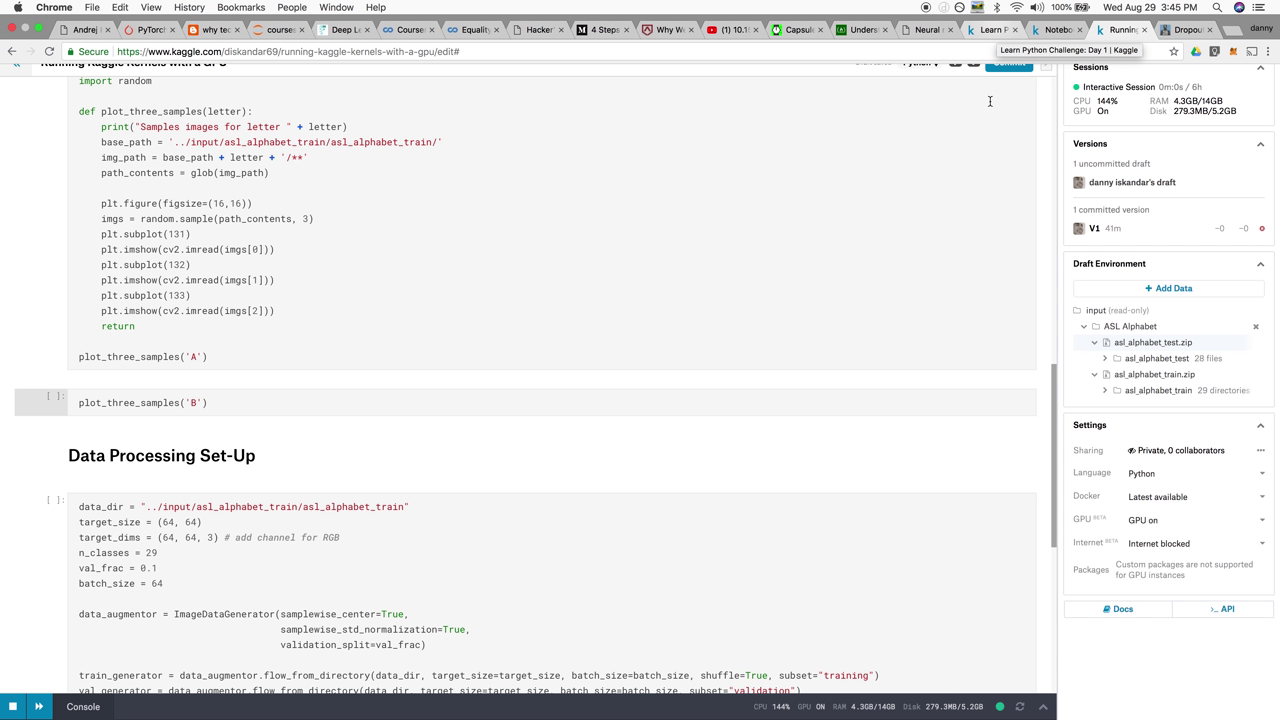
scroll(986, 143, up, 4)
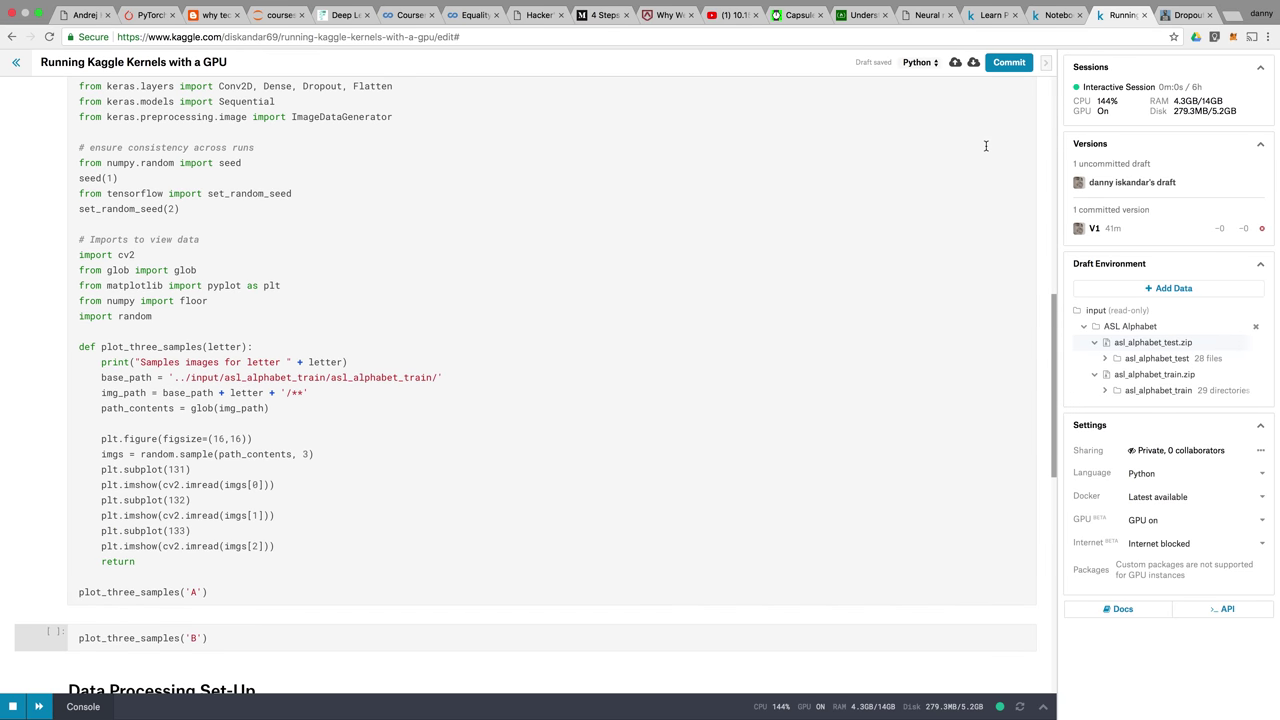
scroll(986, 146, up, 12)
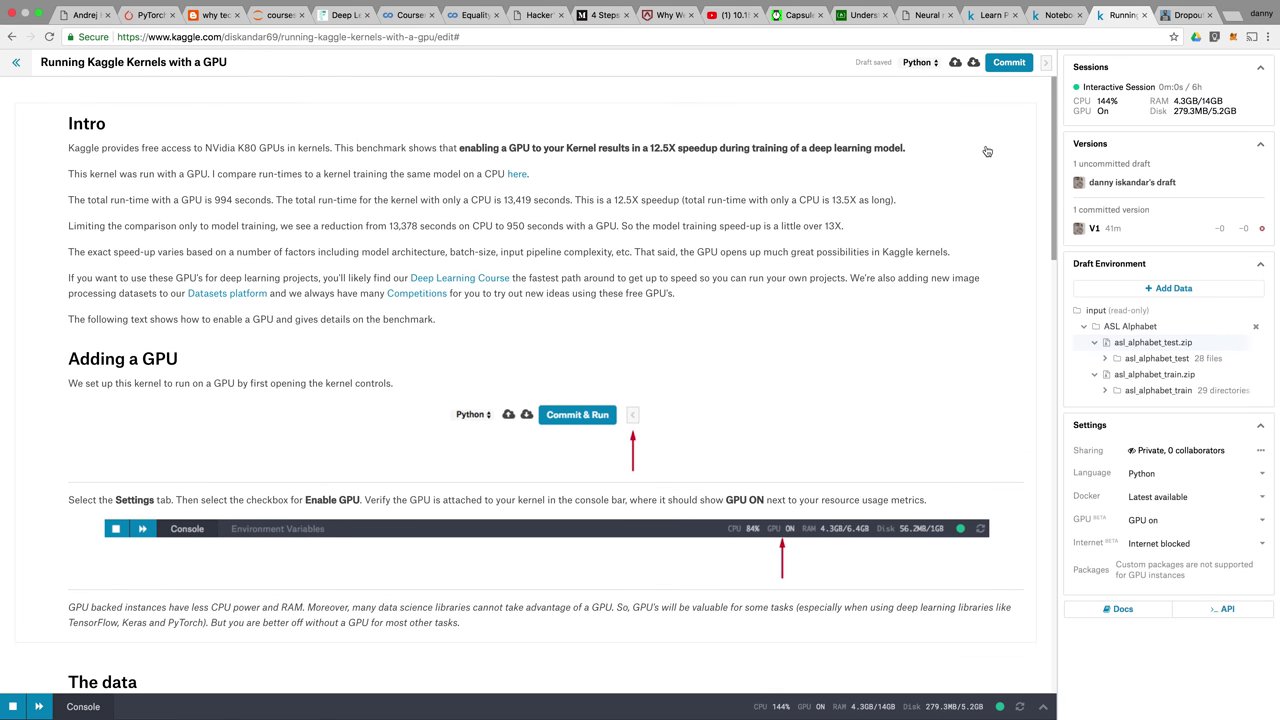
Look through the other open Kaggle, neural network and dropout pages, and return to the search results on what model compile adam does.
click(1055, 16)
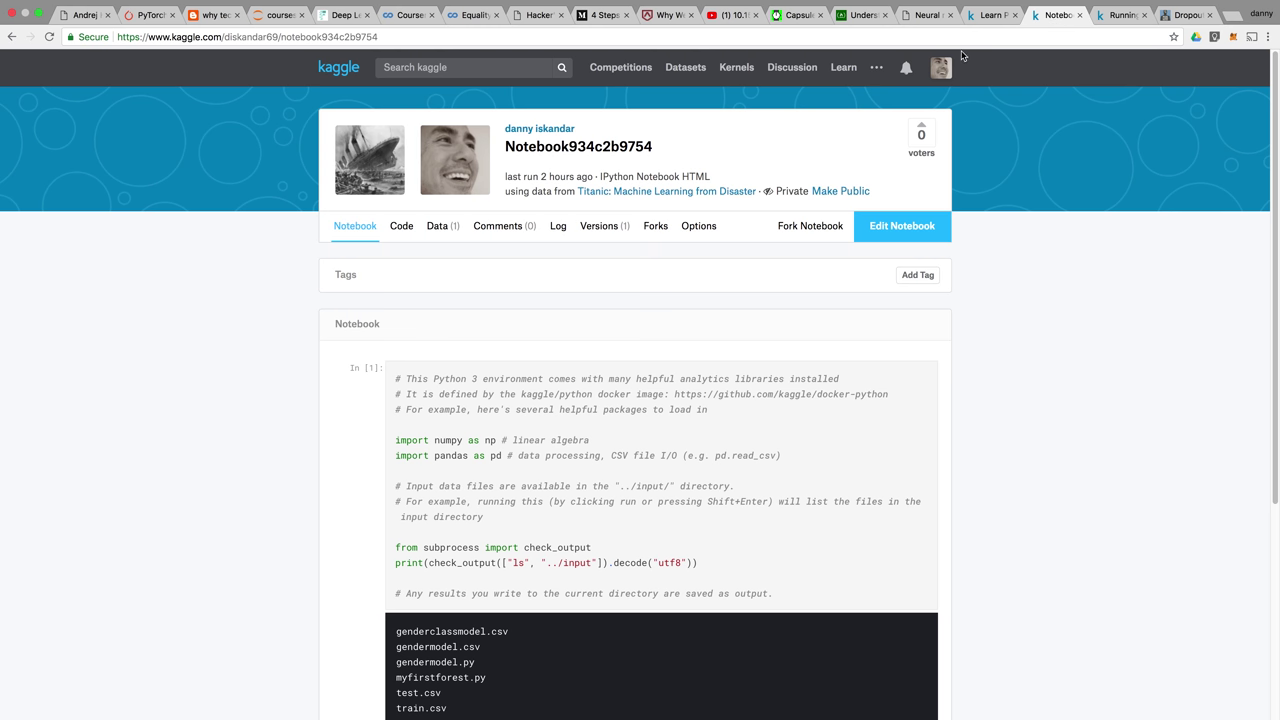
click(988, 16)
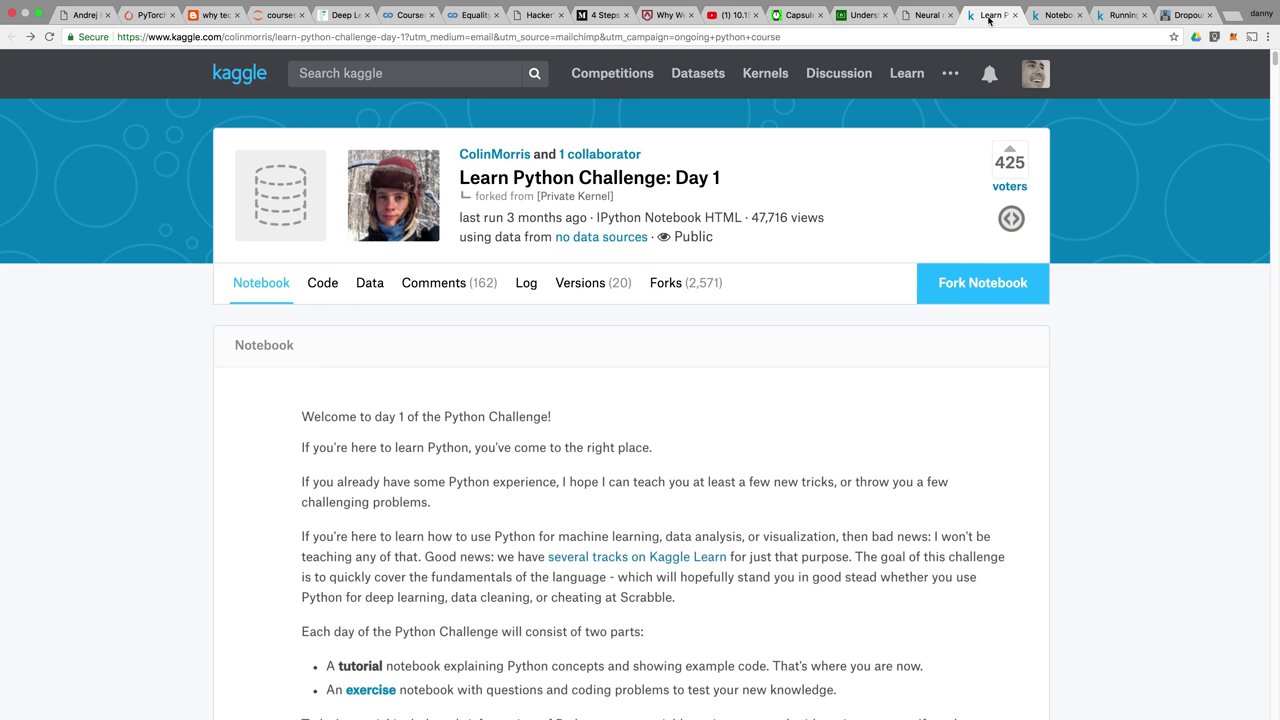
click(928, 15)
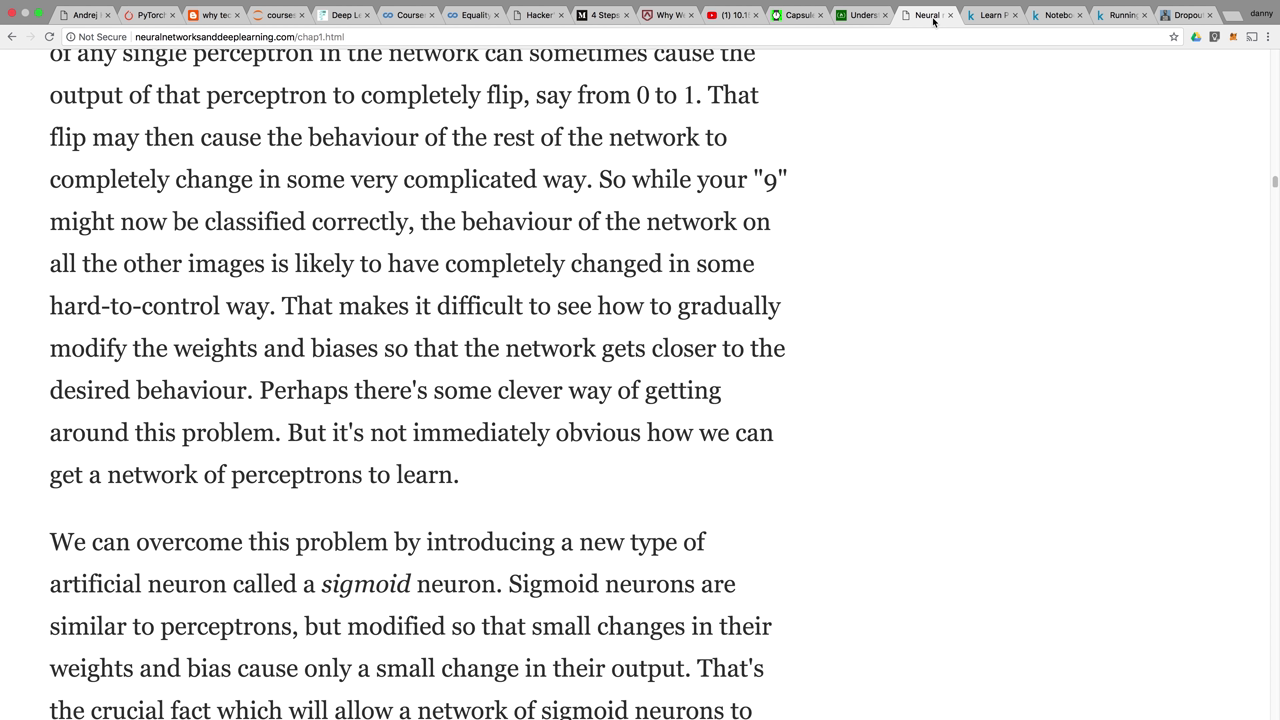
click(1182, 15)
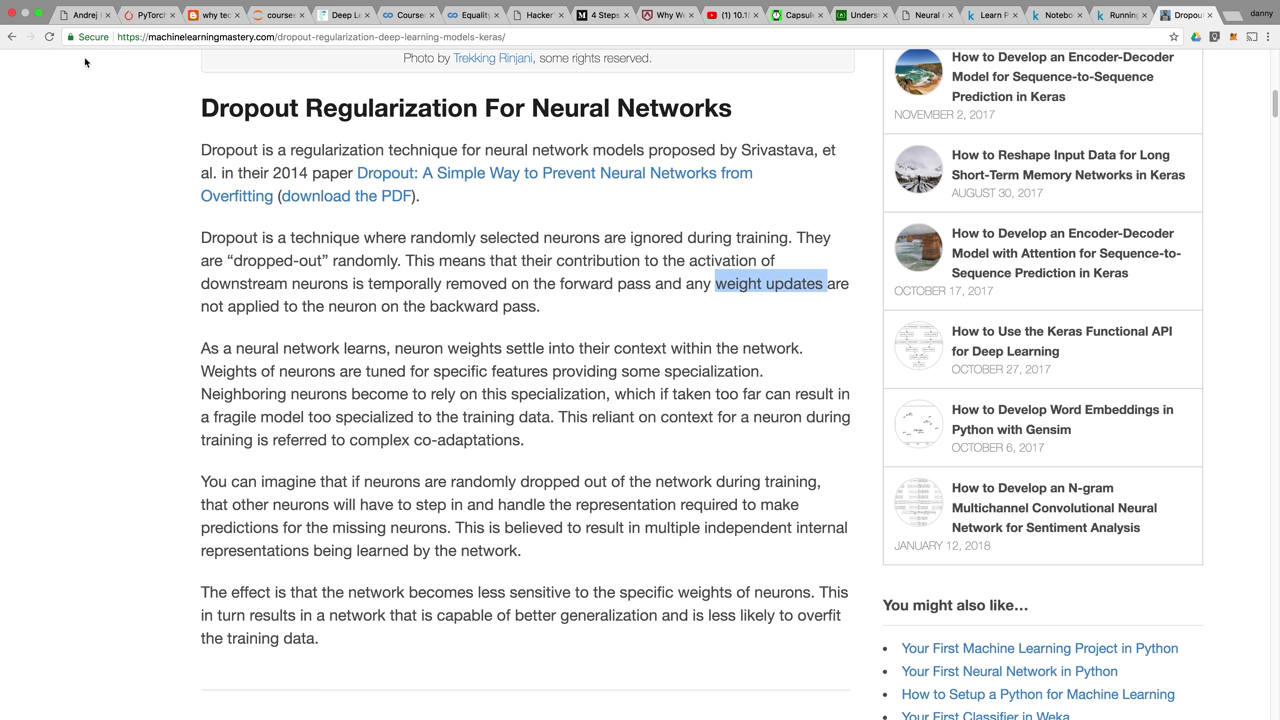
click(10, 38)
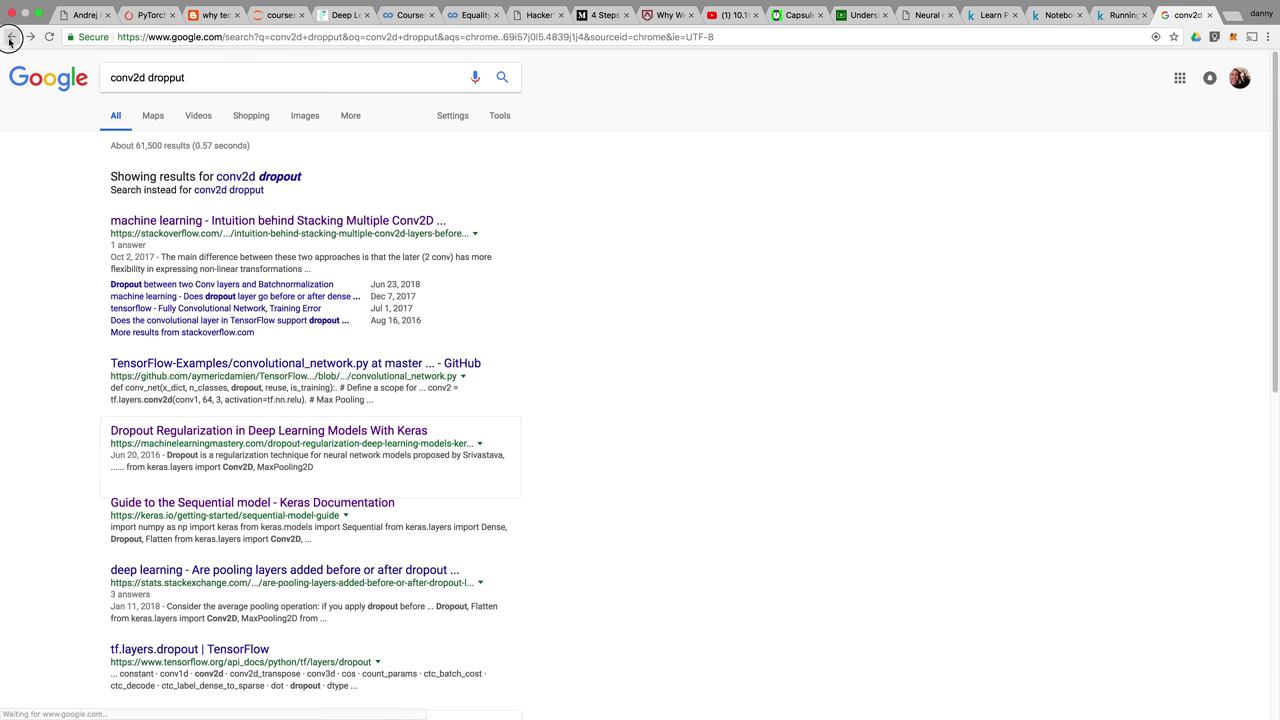
click(10, 38)
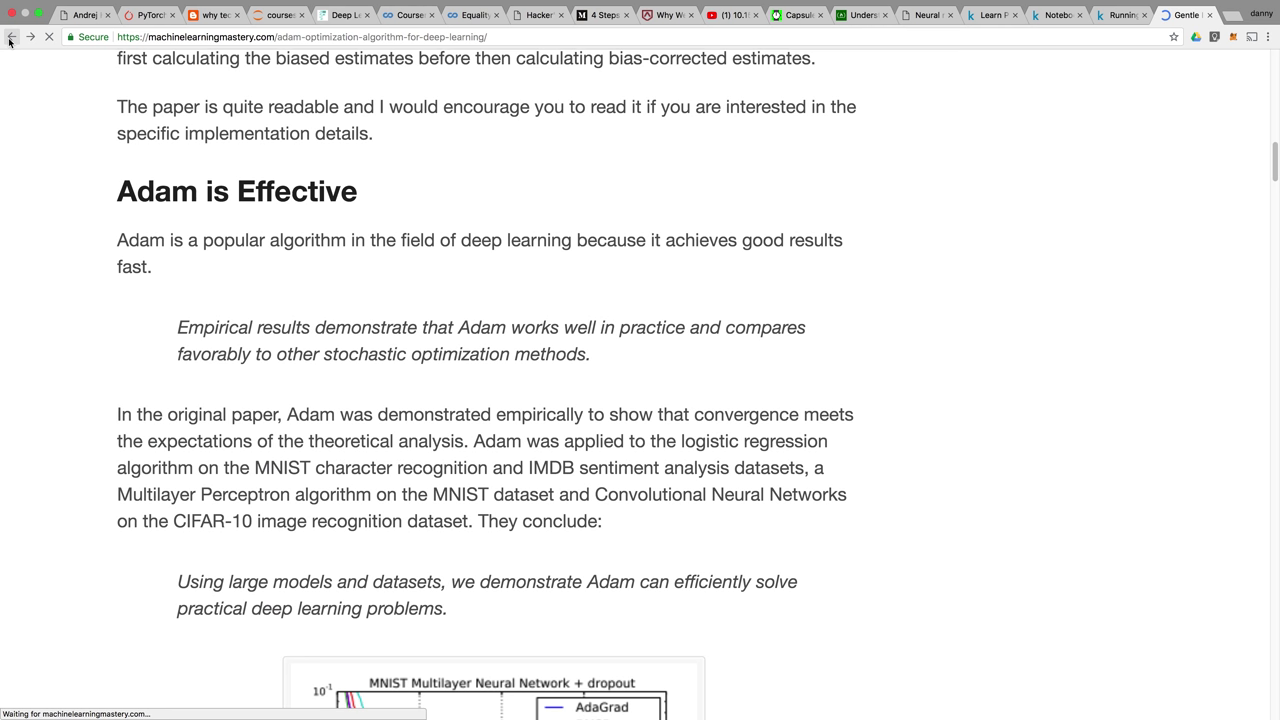
click(10, 38)
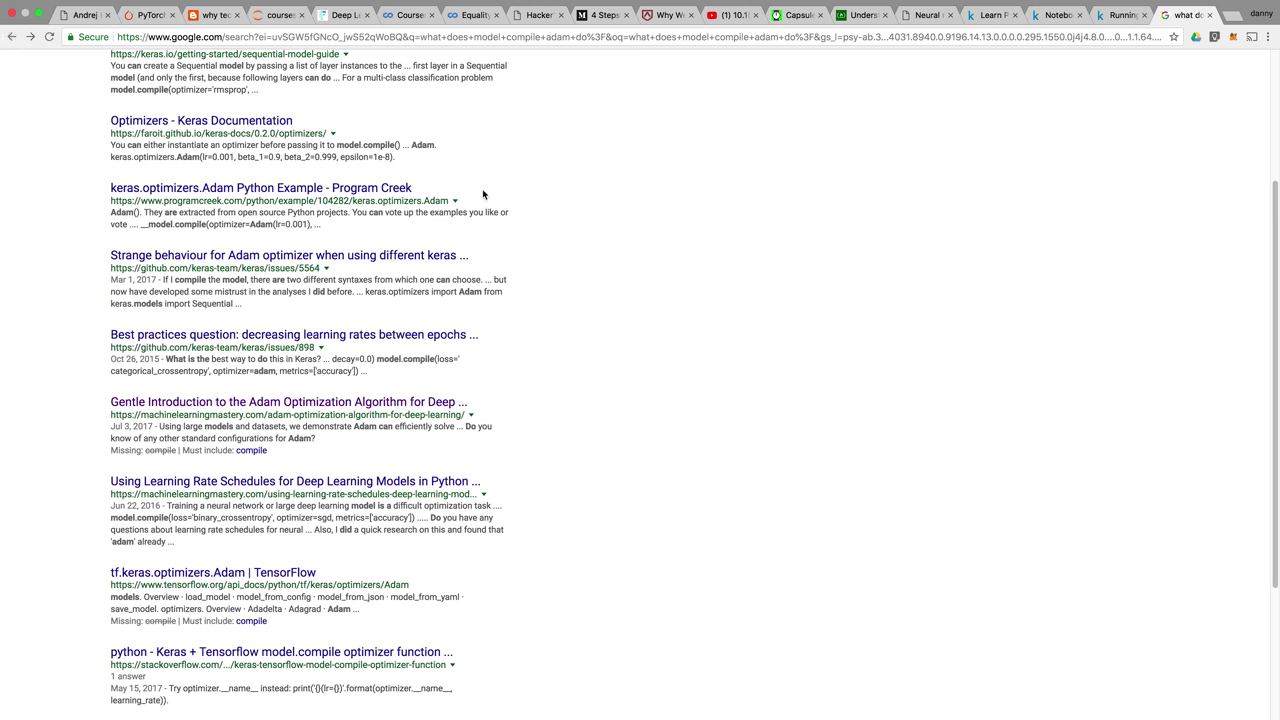
Return to the GPU notebook and run the imports cell ending in plot_three_samples('A') again.
click(1118, 15)
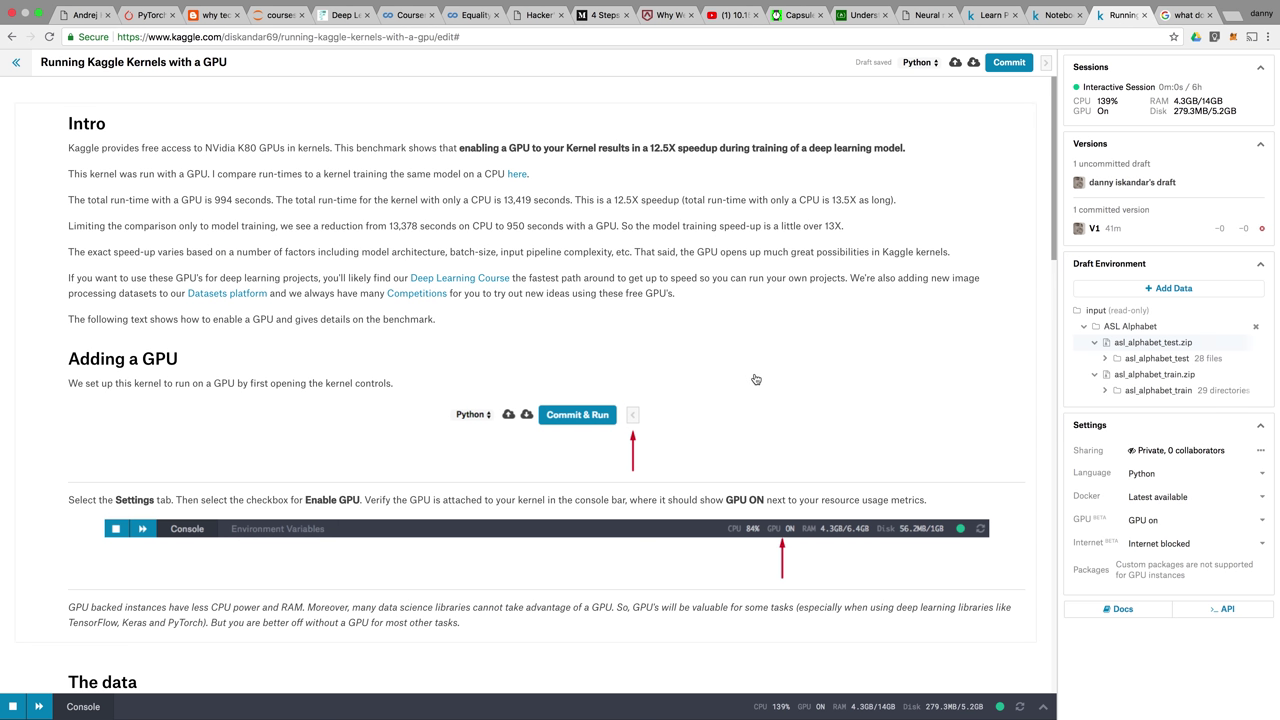
scroll(756, 379, down, 20)
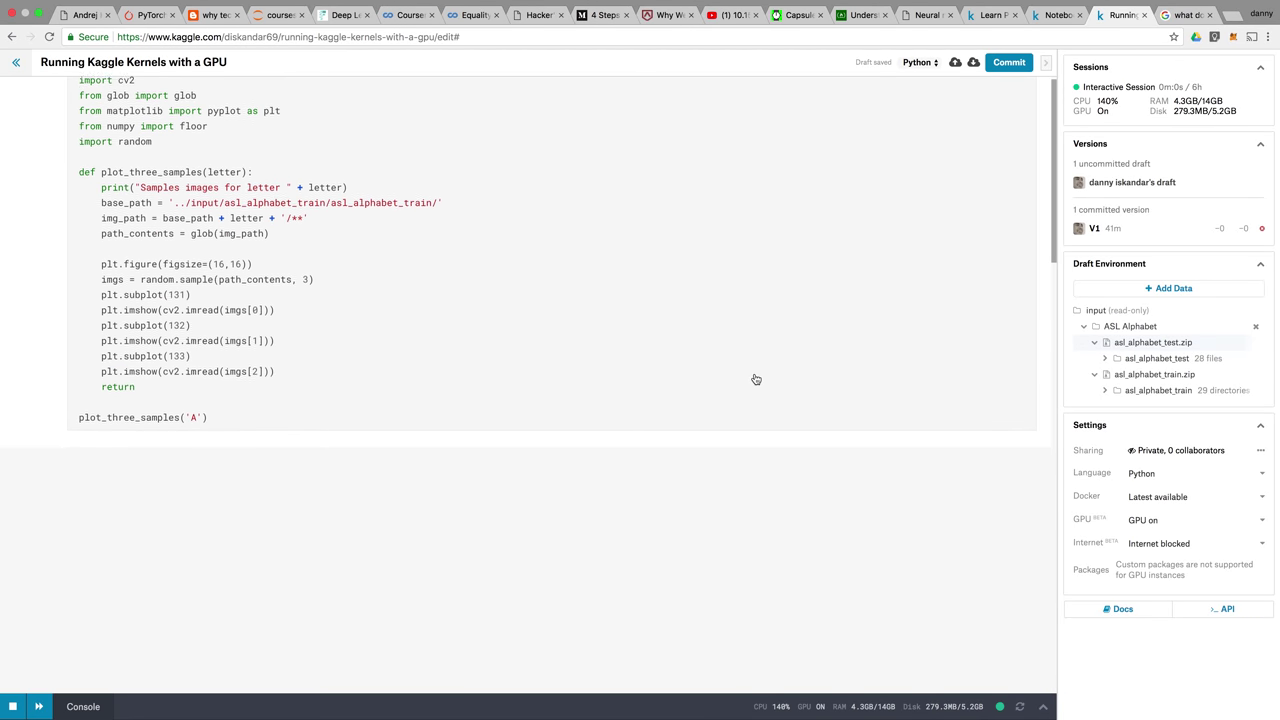
scroll(755, 374, up, 5)
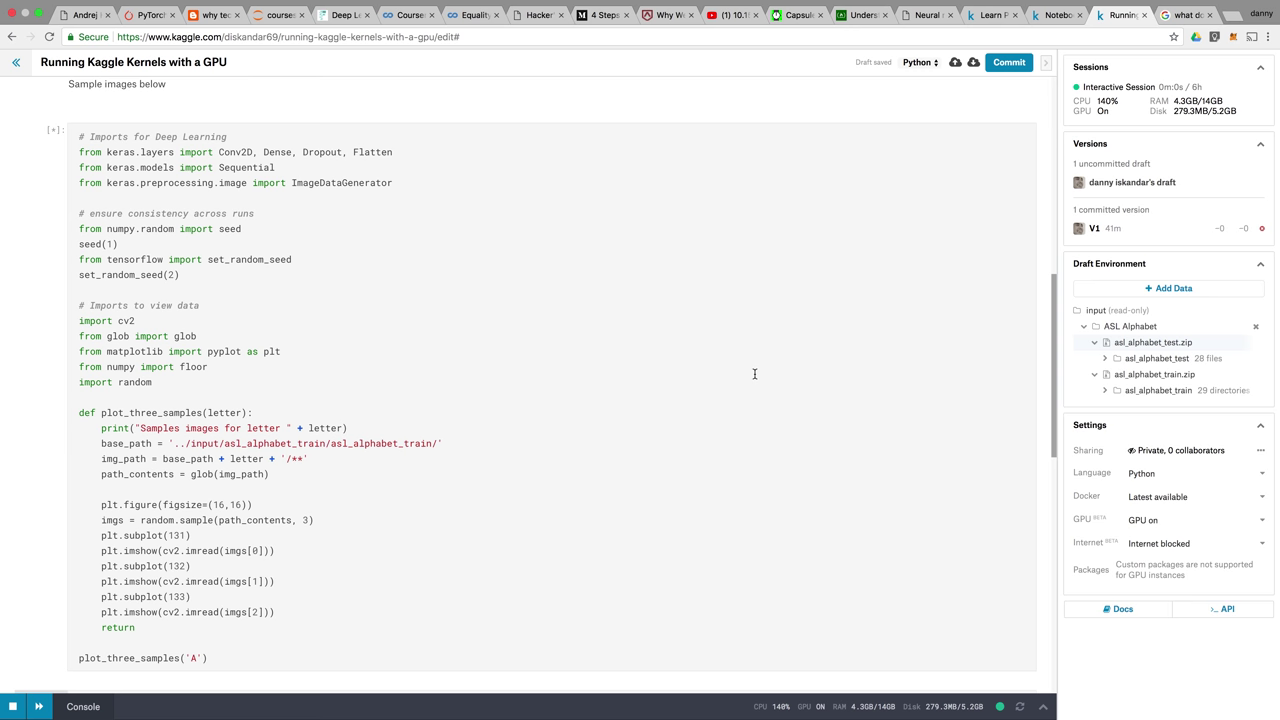
scroll(755, 374, down, 3)
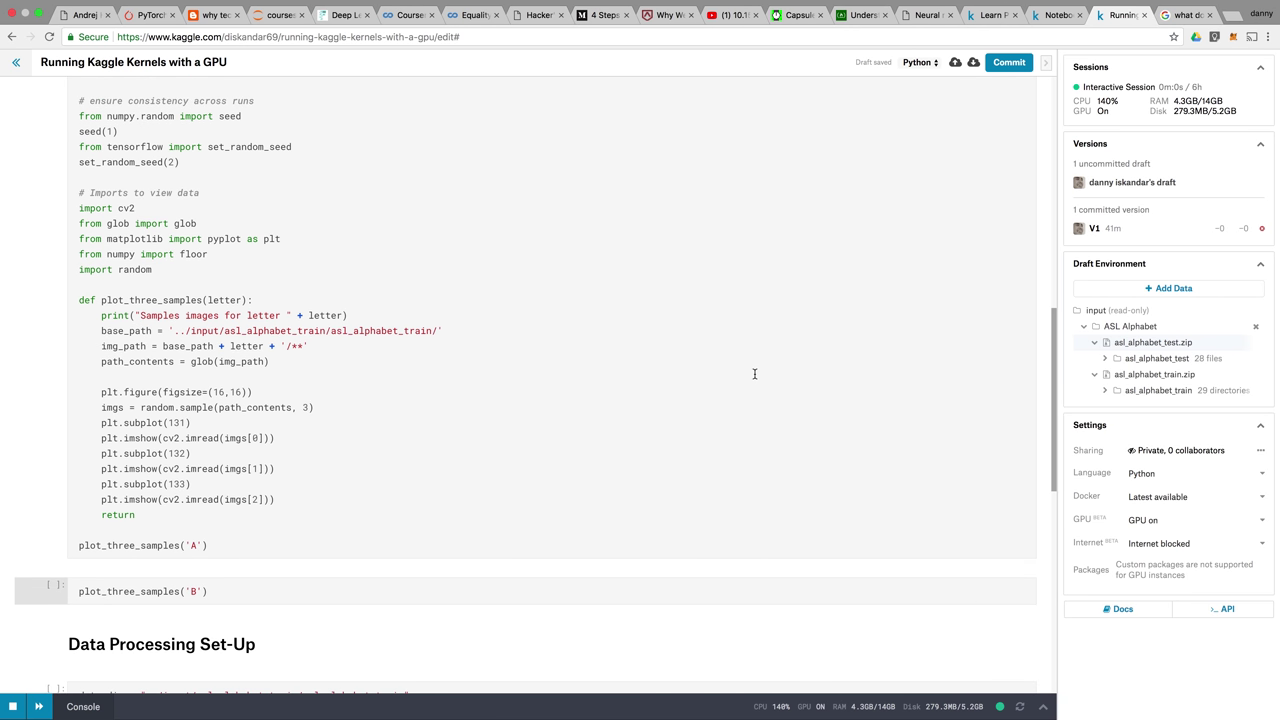
click(406, 518)
click(375, 539)
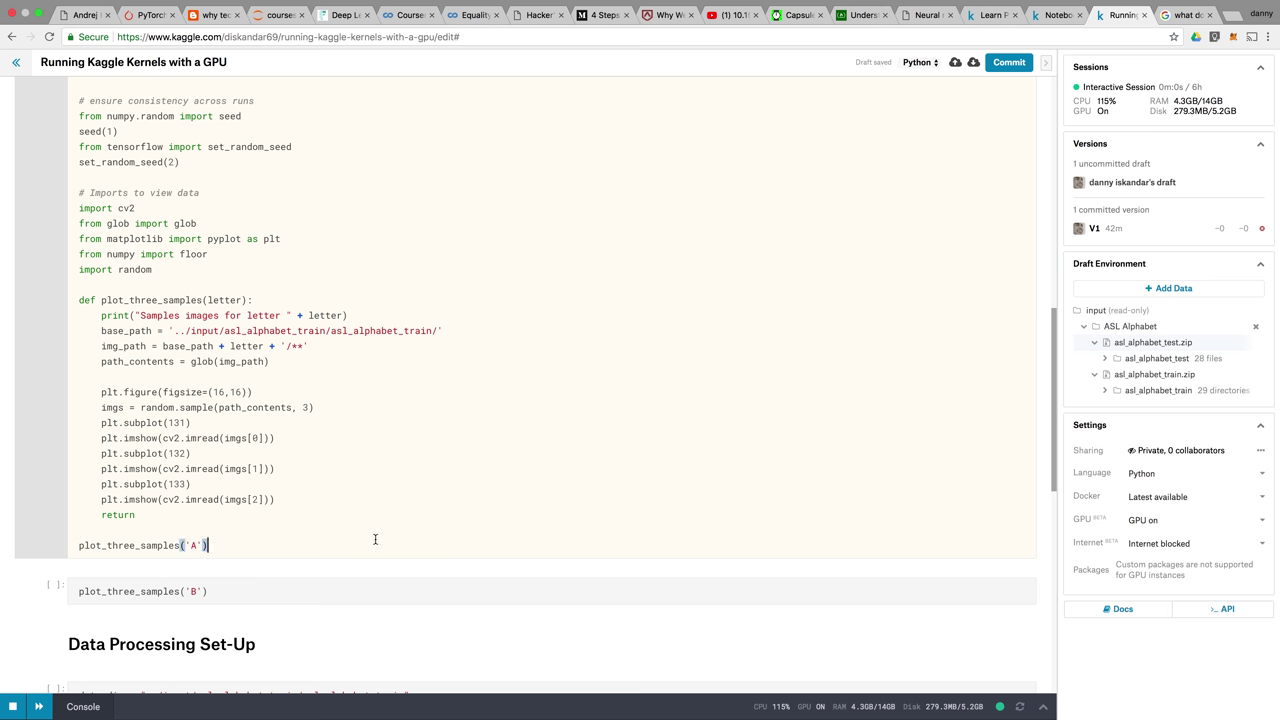
key(shift+Return)
scroll(450, 523, down, 1)
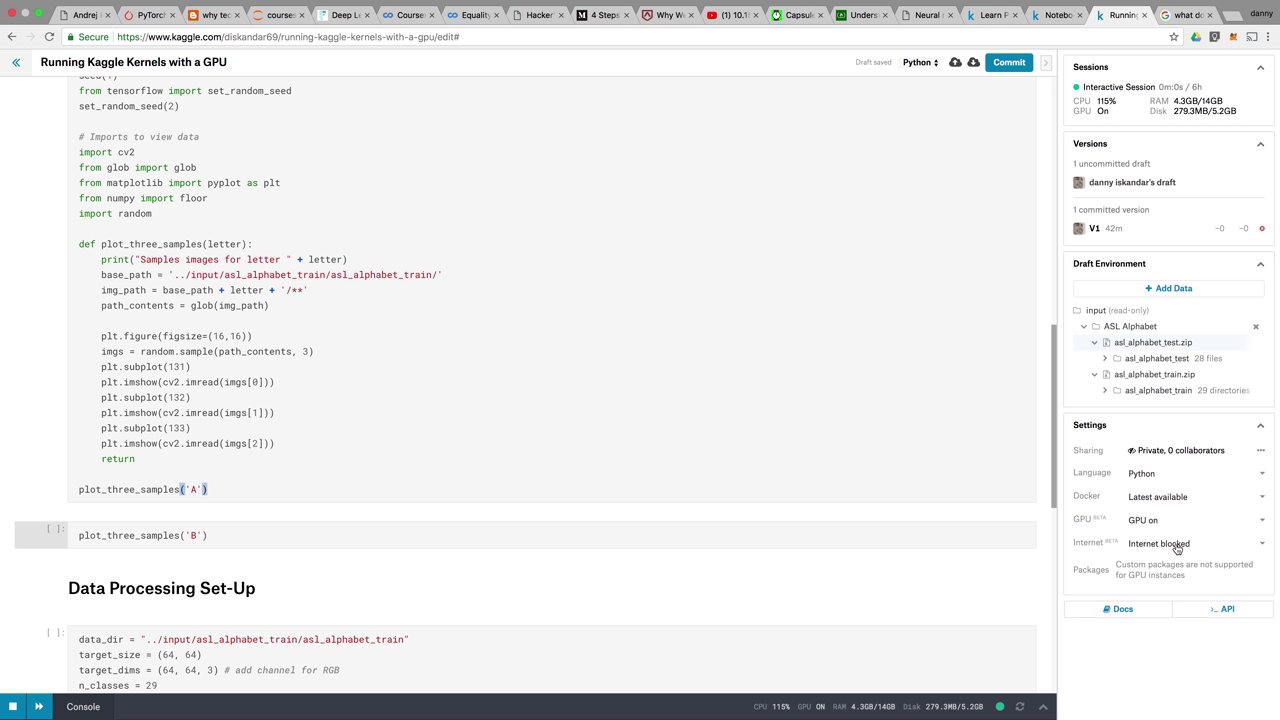
click(1220, 543)
click(1204, 586)
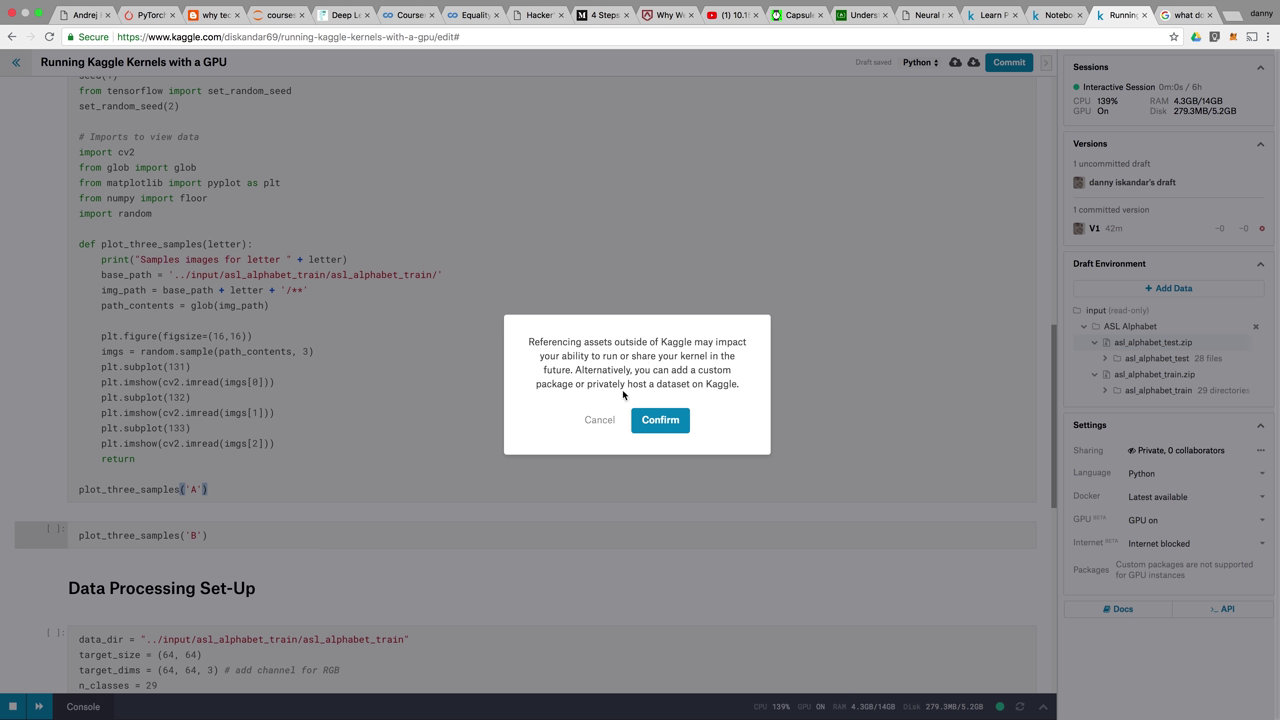
click(598, 419)
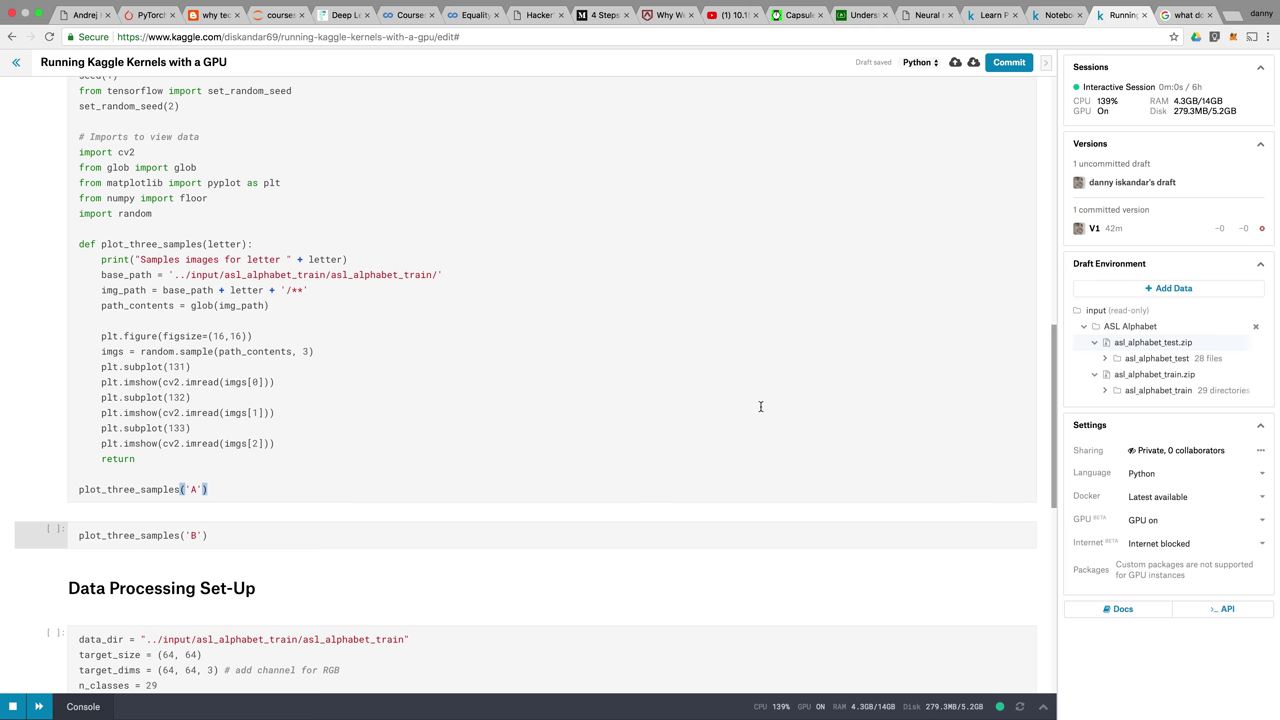
Review the notebook from its introduction down to the Model Specification and Model Fitting cells for their execution state.
scroll(760, 407, up, 2)
scroll(760, 407, up, 15)
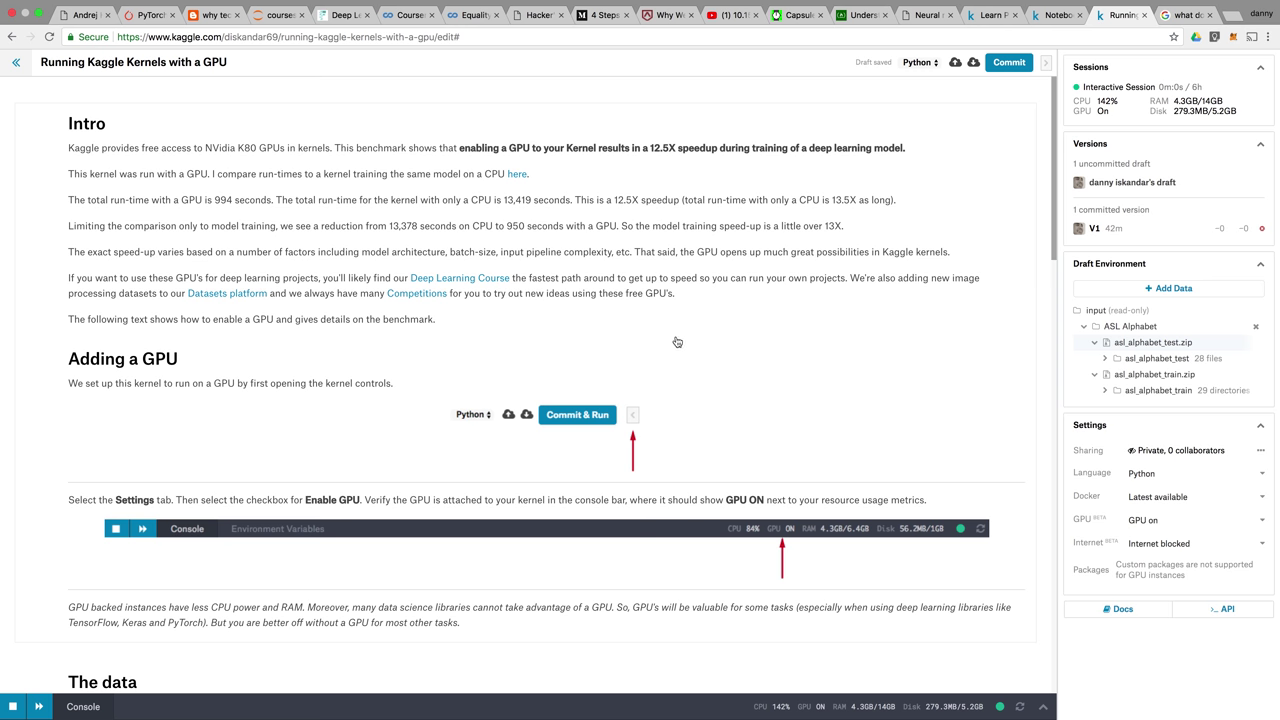
scroll(677, 342, down, 15)
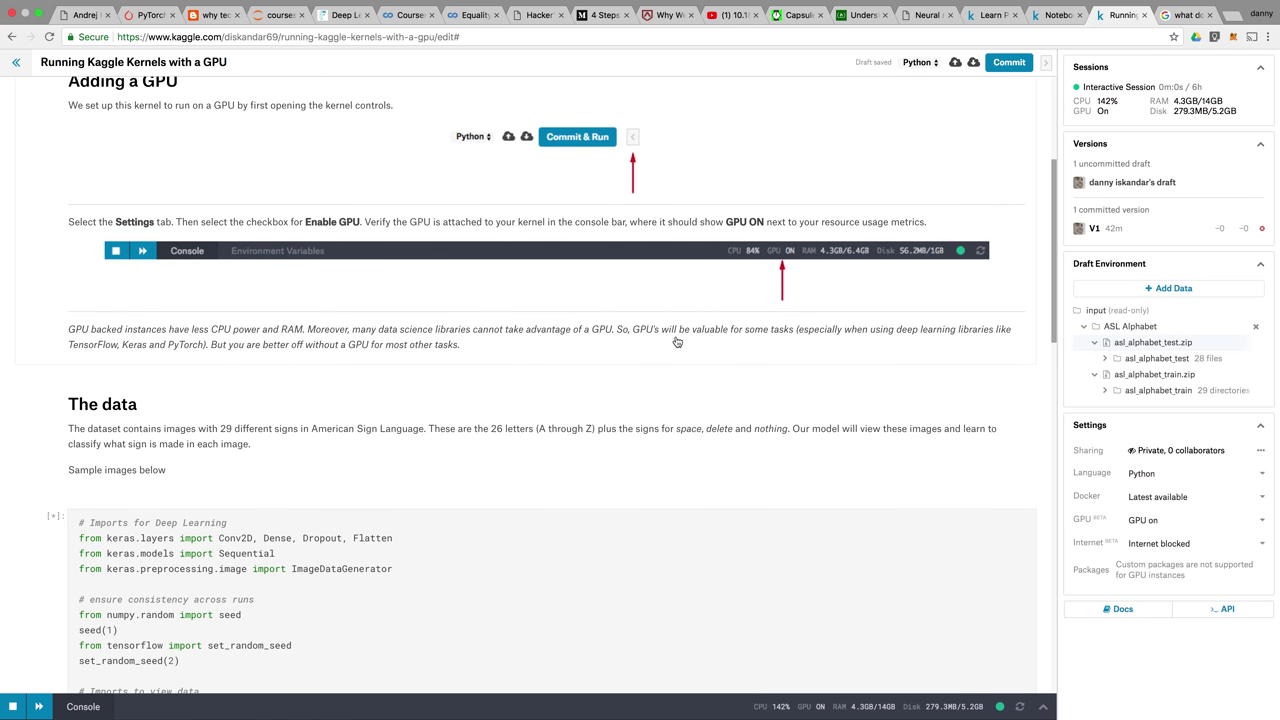
scroll(676, 341, down, 15)
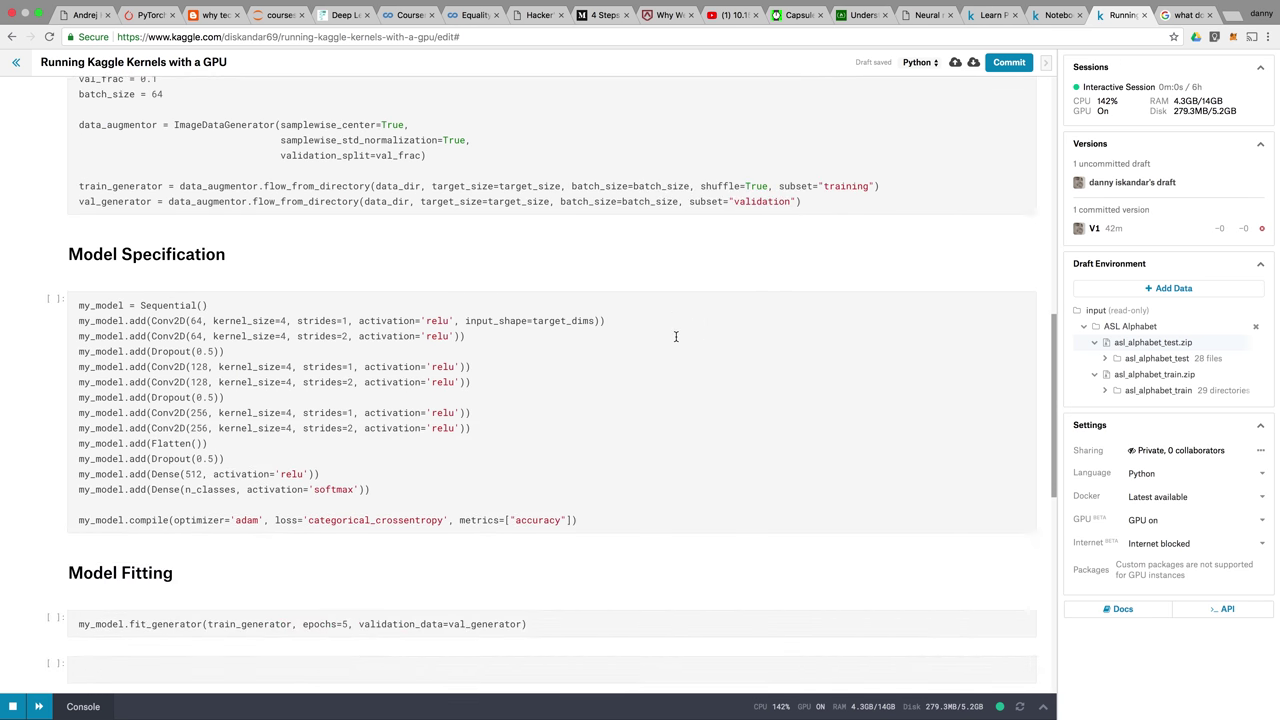